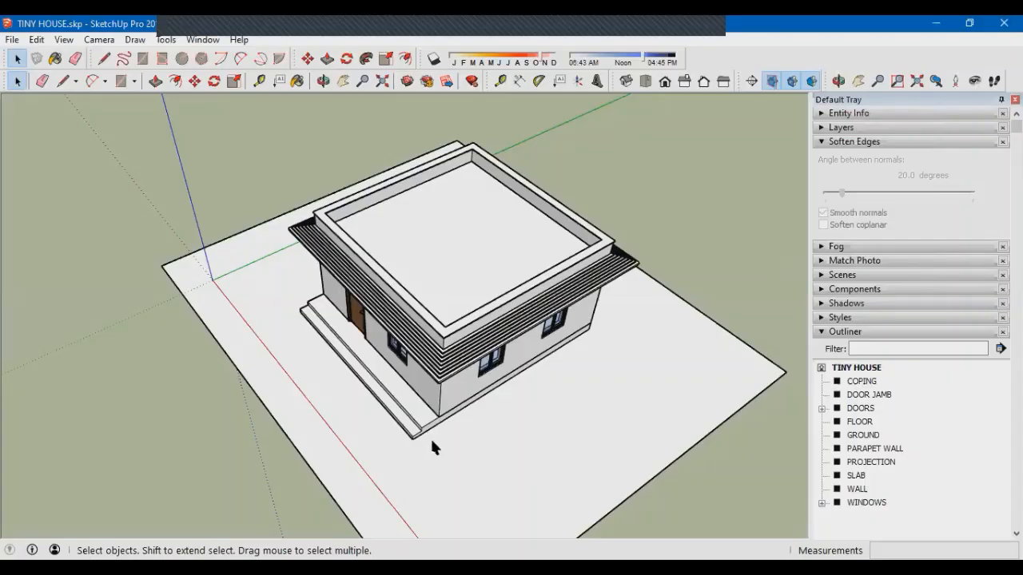
# Start a new model without saving the changes to TINY HOUSE.skp
pyautogui.moveTo(434, 445)
pyautogui.mouseDown(button='middle')
pyautogui.moveTo(435, 287)
pyautogui.moveTo(555, 418)
pyautogui.moveTo(269, 392)
pyautogui.moveTo(468, 418)
pyautogui.mouseUp(button='middle')
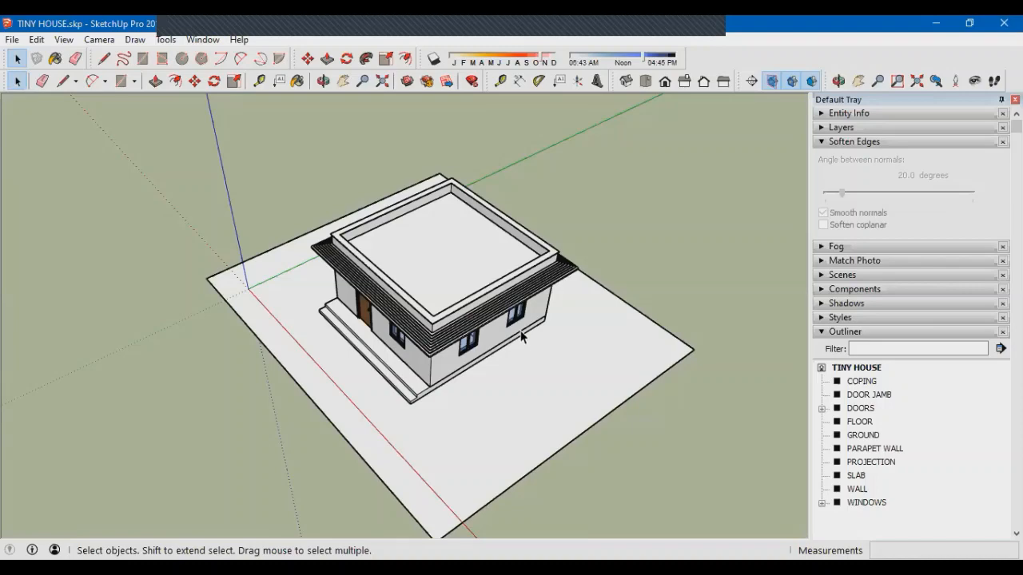
pyautogui.moveTo(407, 401); pyautogui.dragTo(428, 387, button='middle')
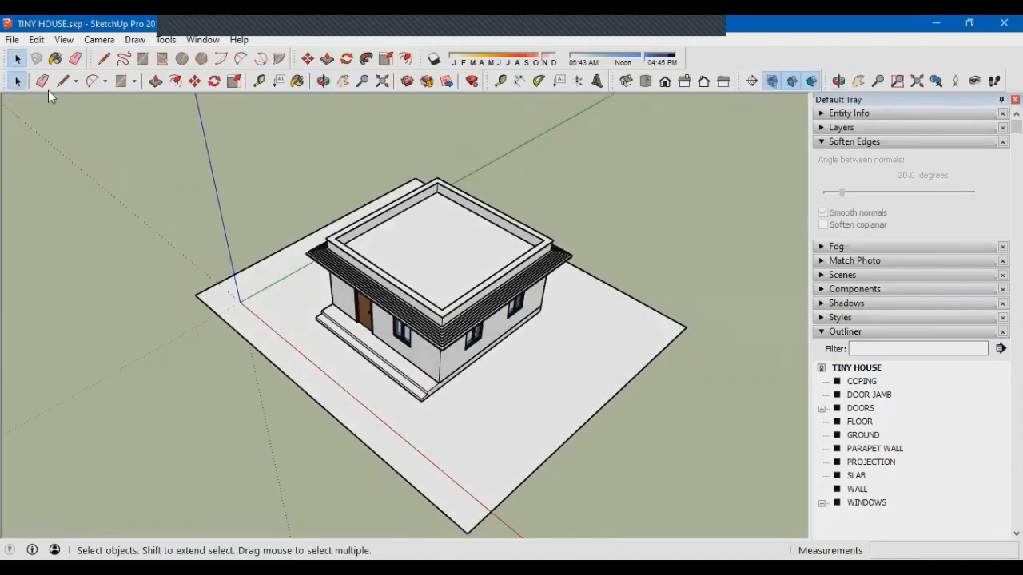
pyautogui.click(12, 39)
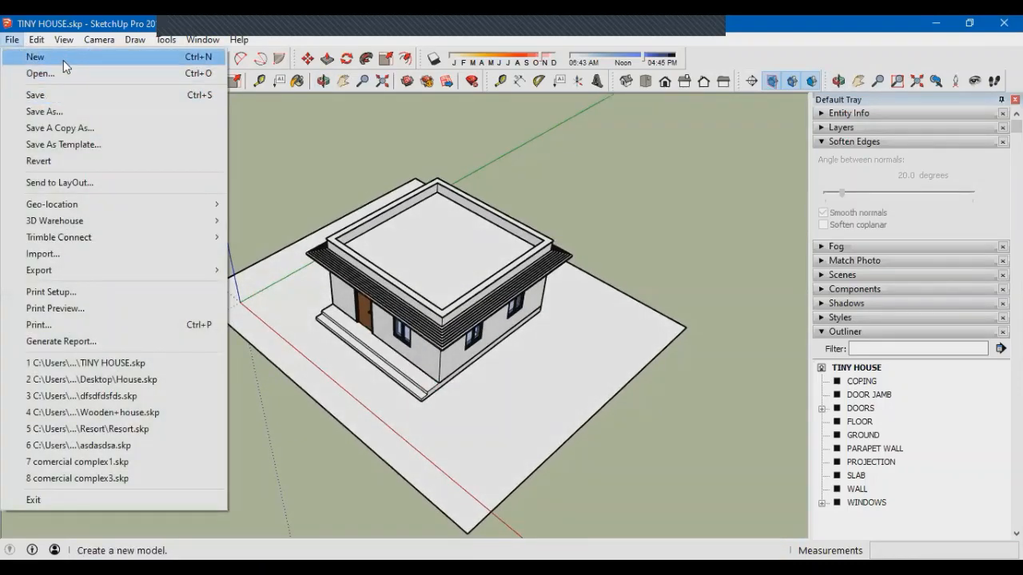
pyautogui.click(63, 60)
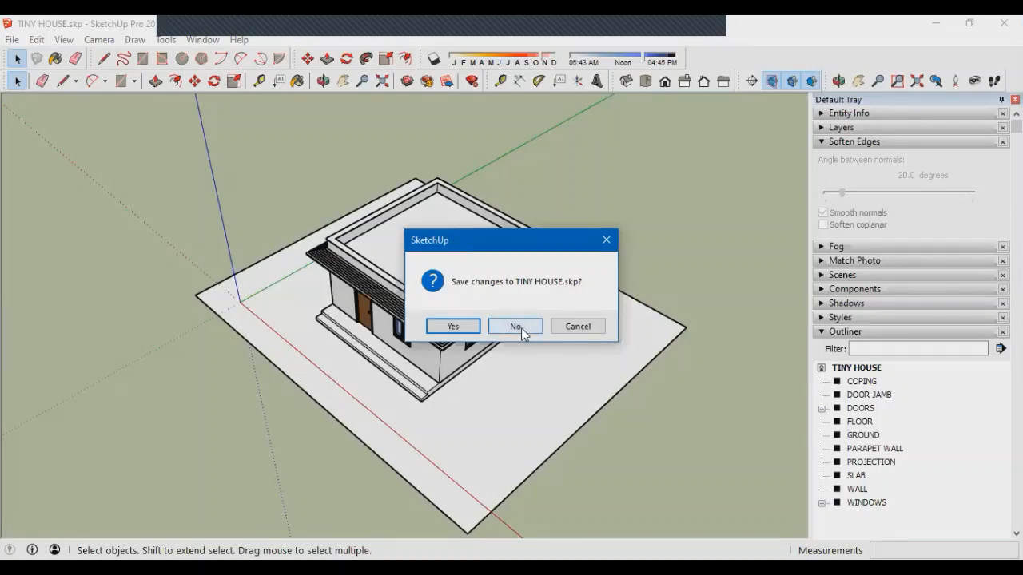
pyautogui.click(513, 328)
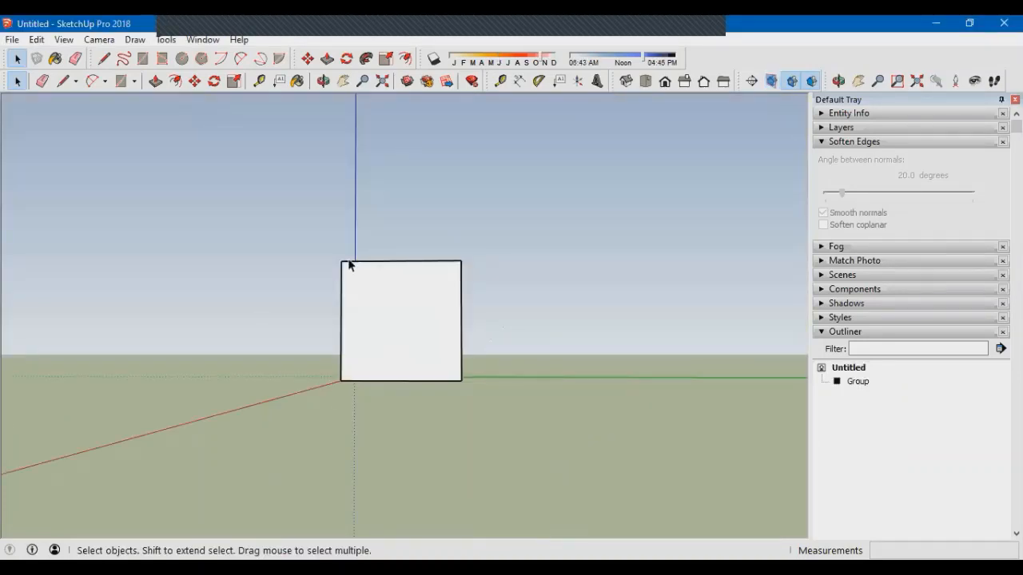
# Delete the cube group at the origin to leave the new model empty
pyautogui.moveTo(349, 267); pyautogui.dragTo(591, 484, button='middle')
pyautogui.scroll(-3, 455, 328)
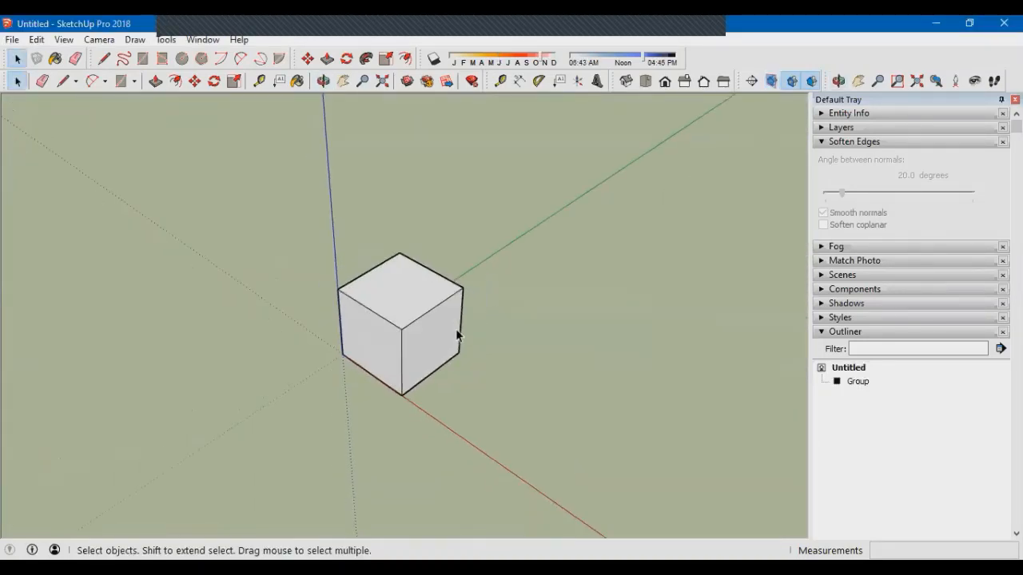
pyautogui.moveTo(456, 329); pyautogui.dragTo(377, 426, button='middle')
pyautogui.scroll(3, 400, 335)
pyautogui.click(401, 335)
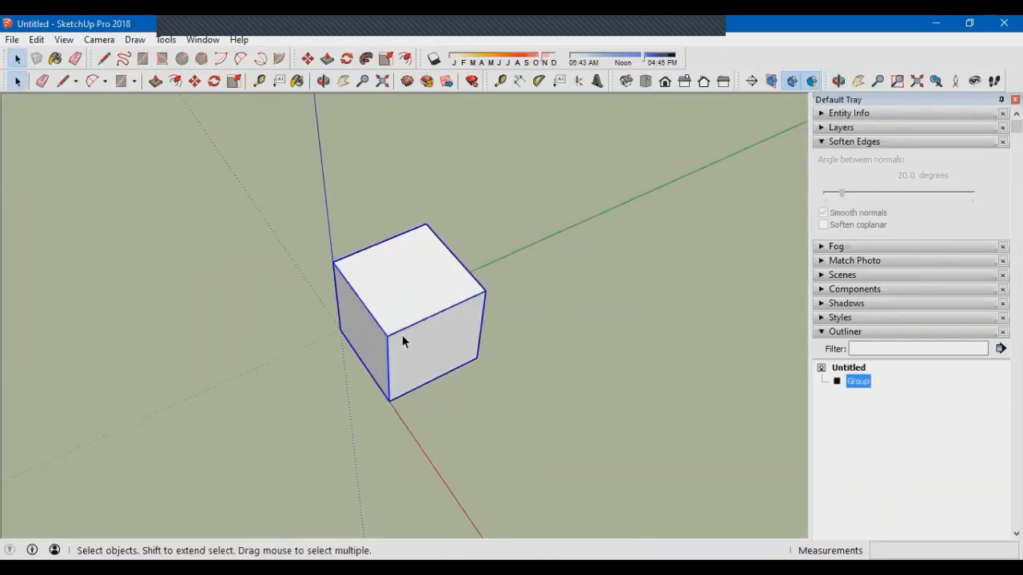
pyautogui.press('Delete')
pyautogui.scroll(5, 337, 297)
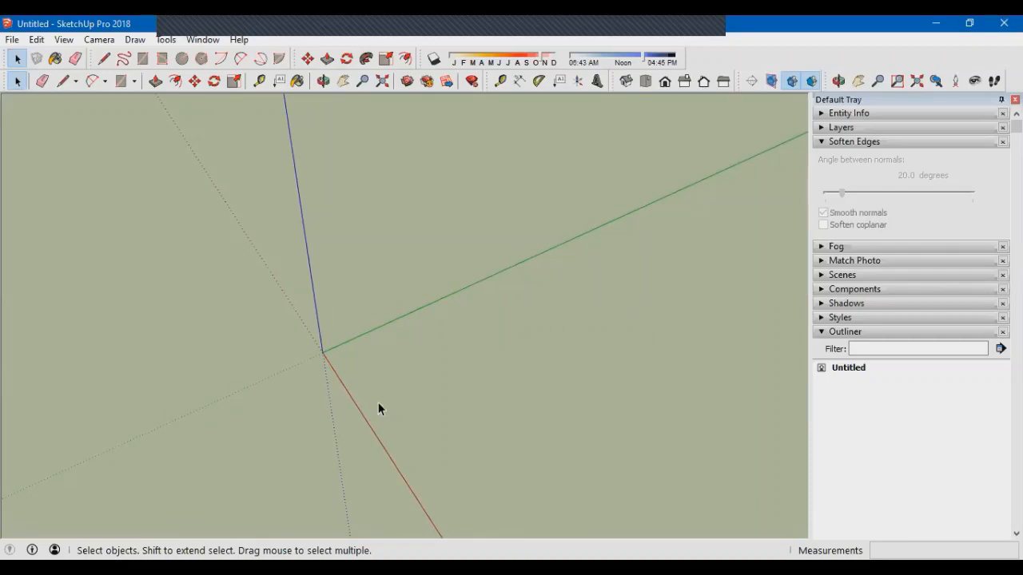
pyautogui.moveTo(379, 411); pyautogui.dragTo(363, 361, button='middle')
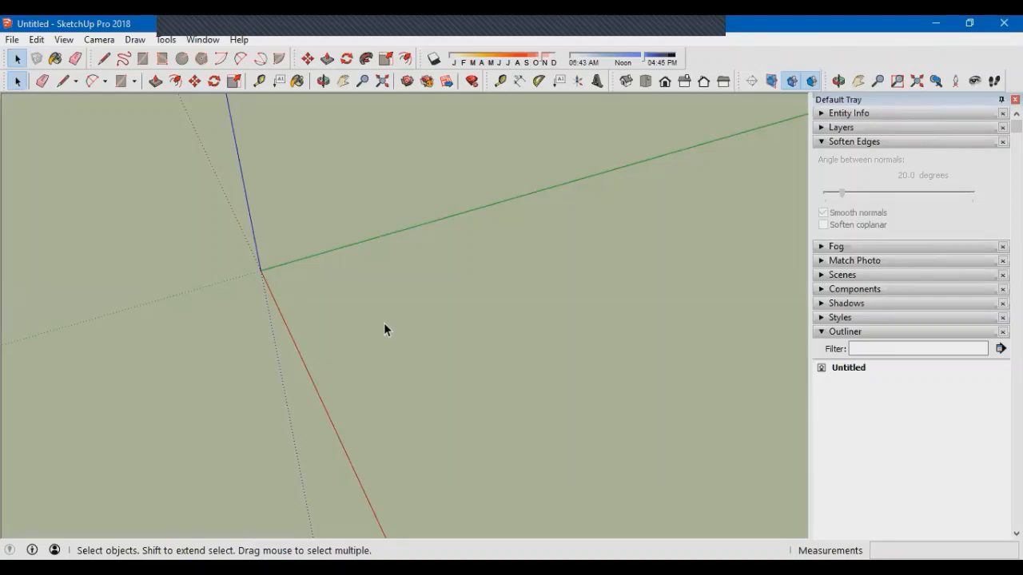
# Open the file import for the Desktop folder and set the file type to AutoCAD Files (*.dwg, *.dxf)
pyautogui.click(12, 39)
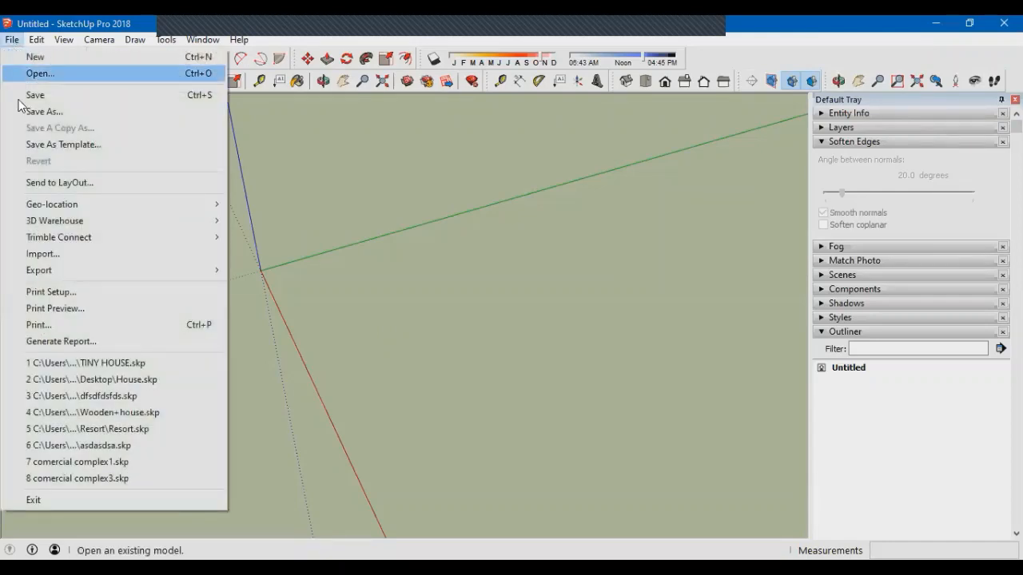
pyautogui.click(58, 253)
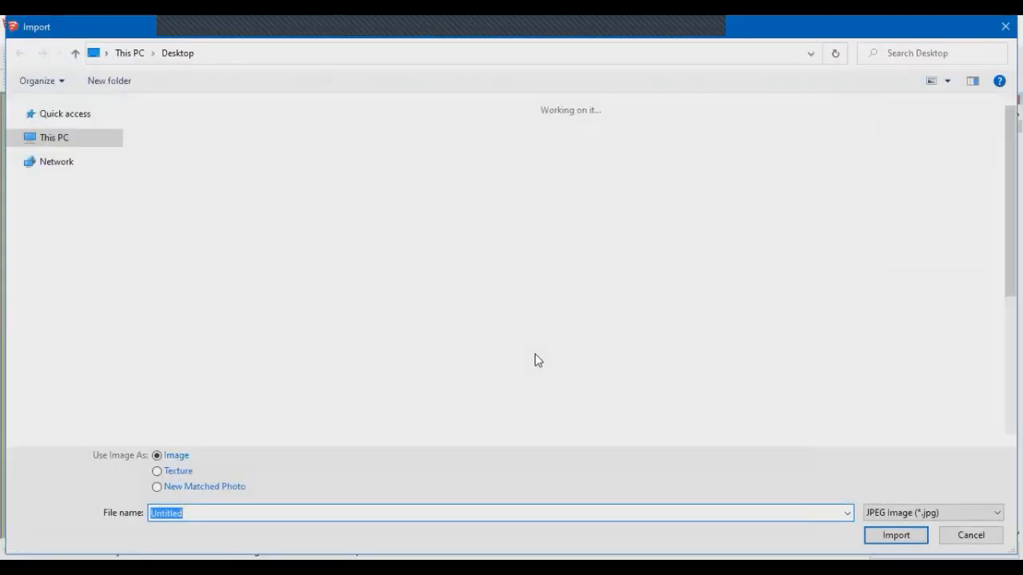
pyautogui.click(430, 299)
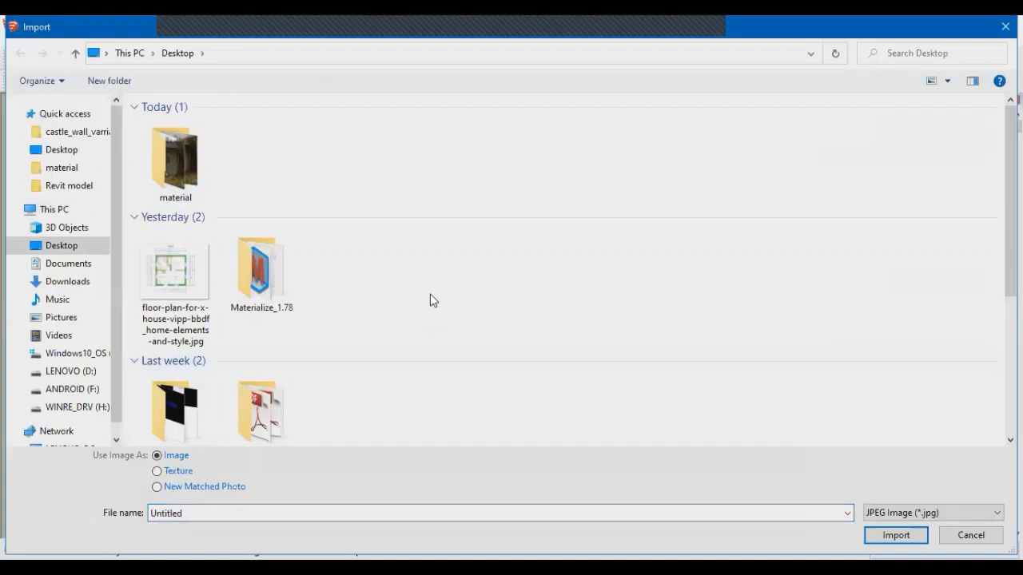
pyautogui.scroll(-5, 430, 299)
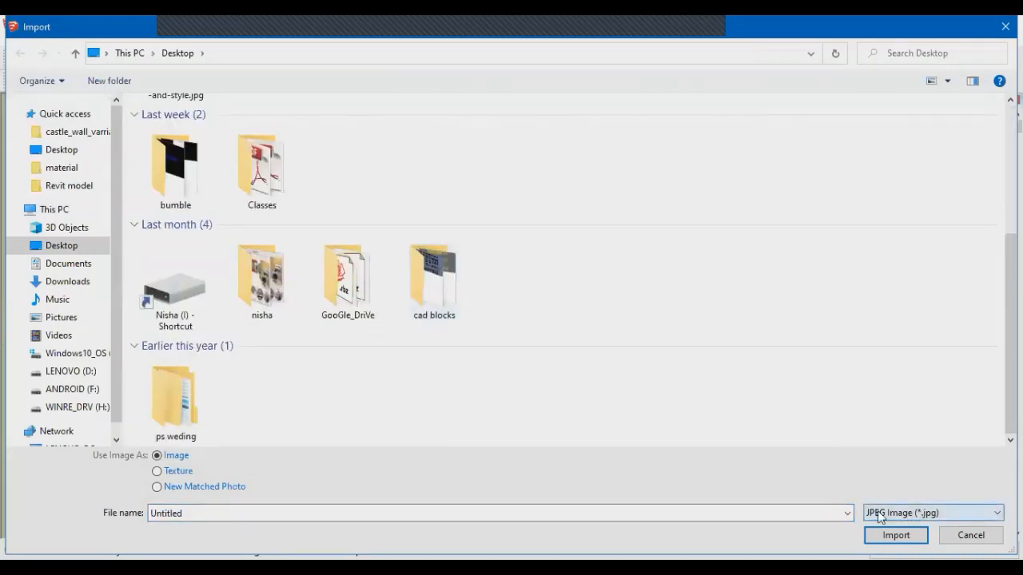
pyautogui.click(925, 513)
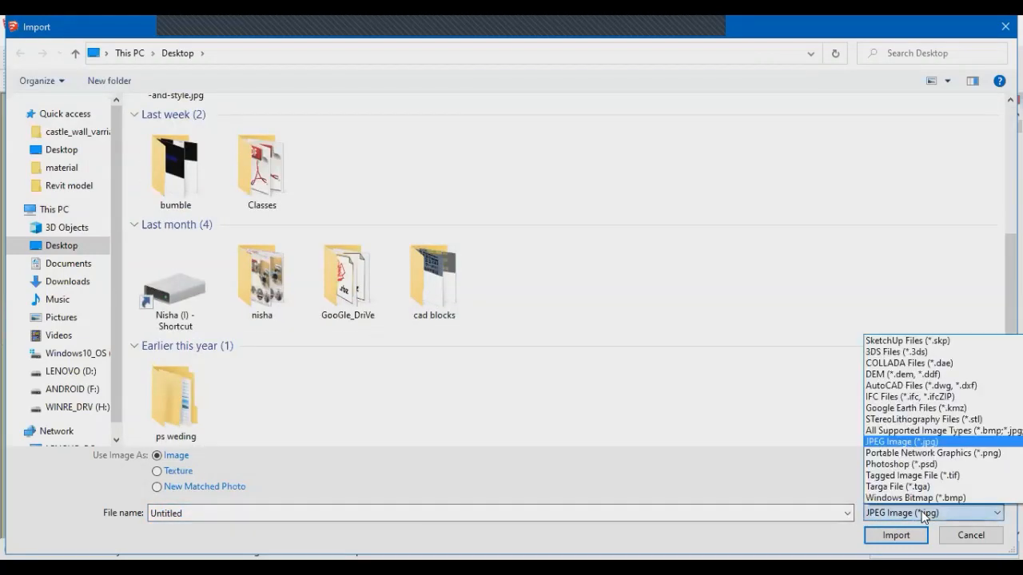
pyautogui.click(939, 387)
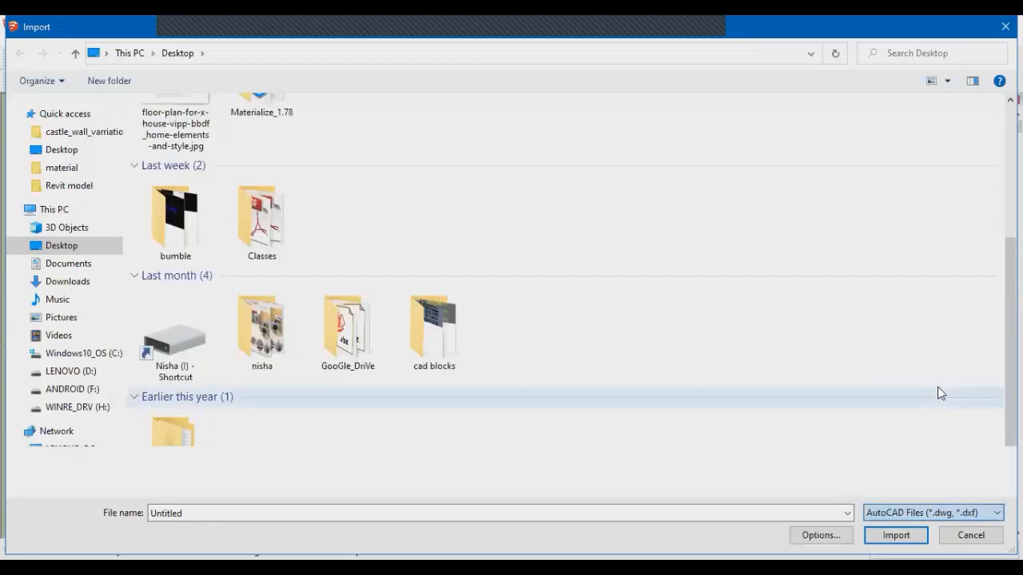
# Import day 6.dwg from the Desktop into the model and dismiss the import results
pyautogui.scroll(-2, 499, 371)
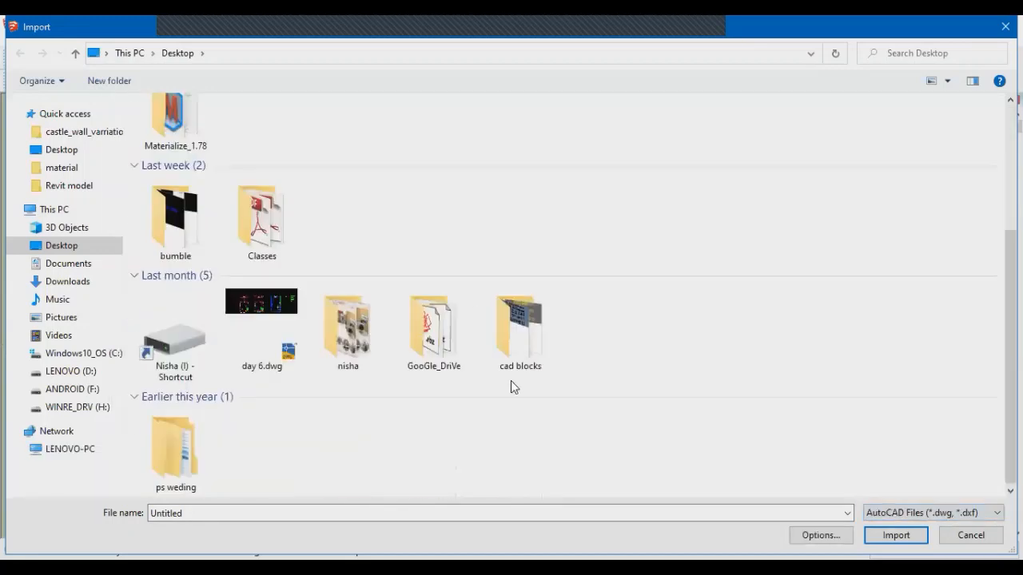
pyautogui.click(254, 320)
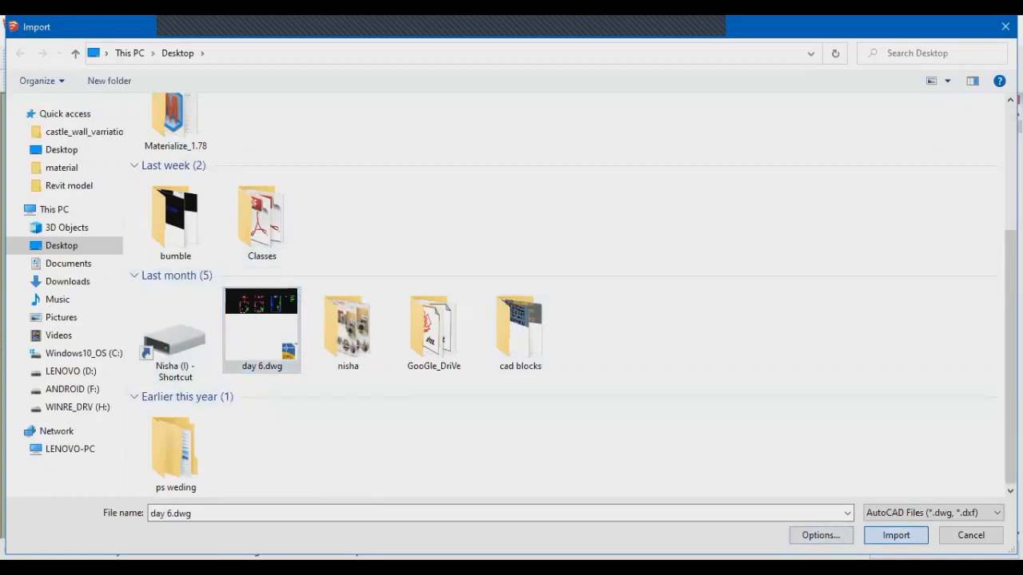
pyautogui.click(895, 534)
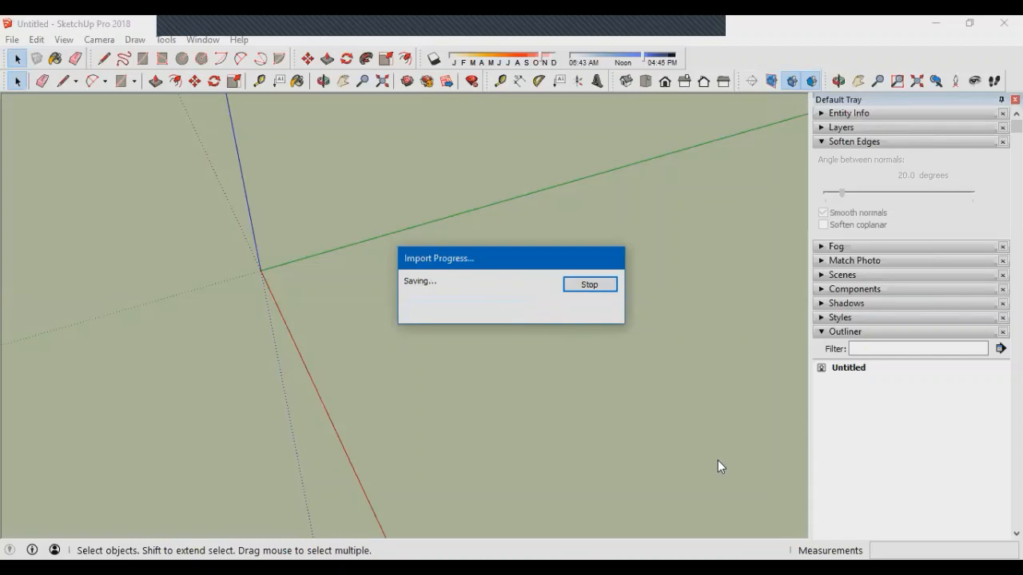
pyautogui.click(587, 409)
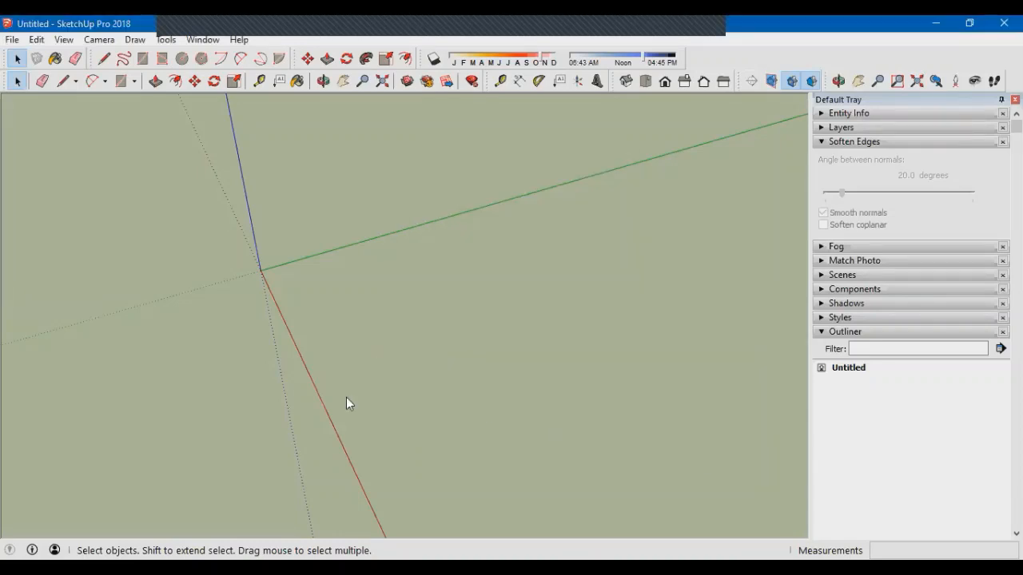
# Examine the imported floor plans and try to measure from the front corner of the first plan
pyautogui.moveTo(346, 397); pyautogui.dragTo(359, 358, button='middle')
pyautogui.scroll(-1, 426, 359)
pyautogui.moveTo(425, 362); pyautogui.dragTo(245, 279, button='middle')
pyautogui.scroll(4, 245, 343)
pyautogui.scroll(5, 181, 357)
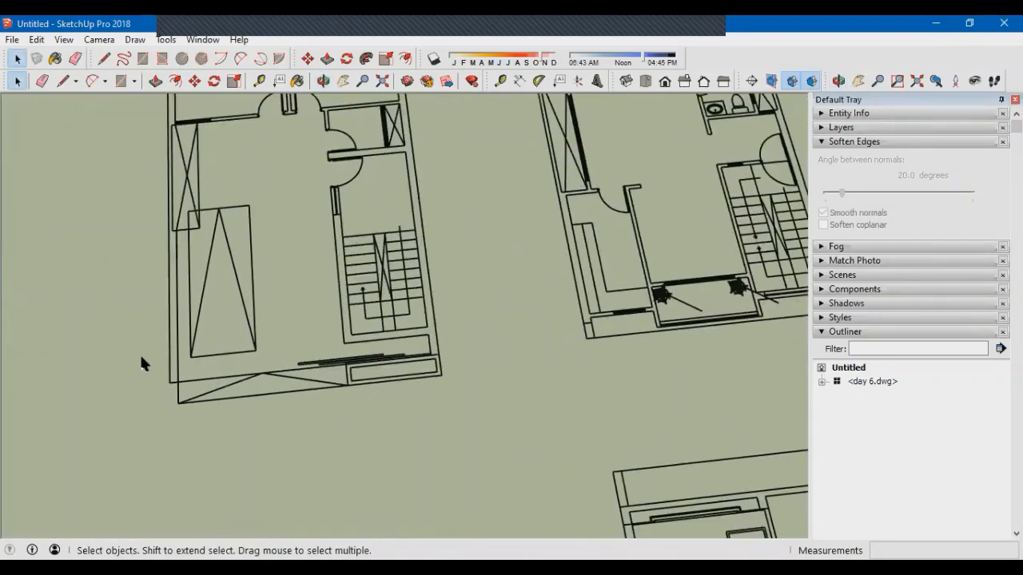
pyautogui.press('t')
pyautogui.click(176, 363)
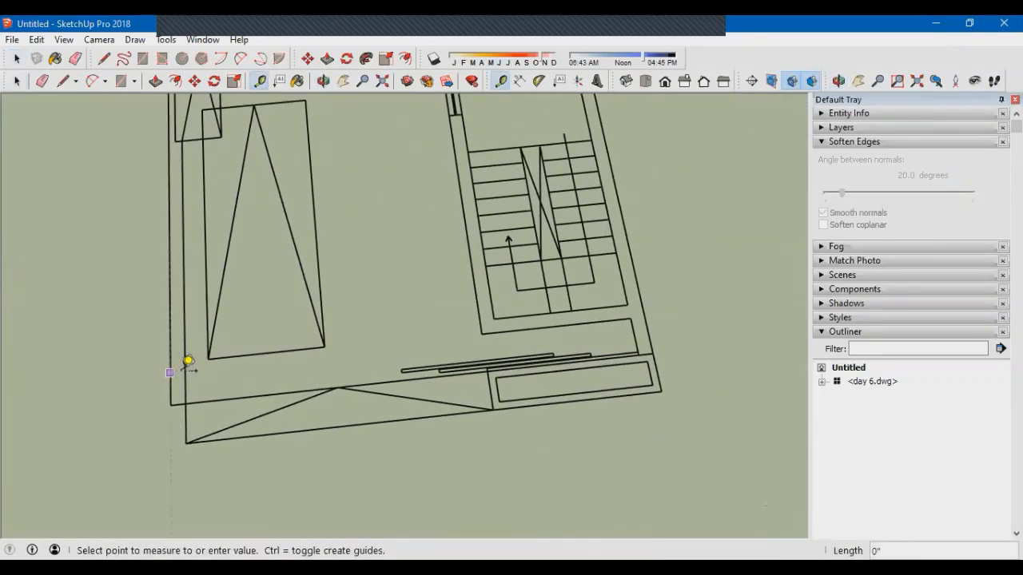
pyautogui.press('Escape')
pyautogui.scroll(-6, 369, 400)
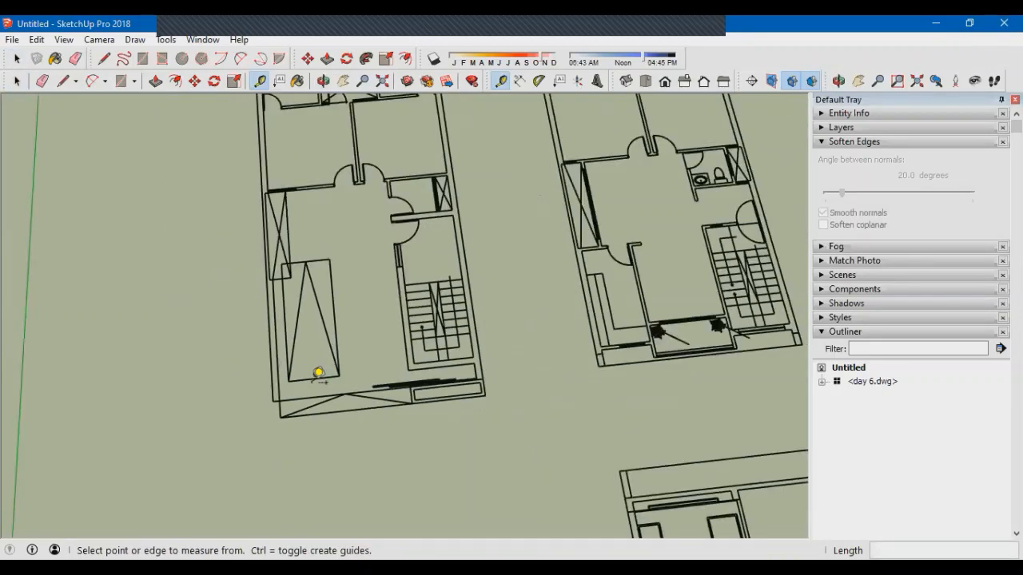
pyautogui.scroll(2, 646, 371)
pyautogui.moveTo(512, 353); pyautogui.dragTo(512, 353, button='middle')
pyautogui.scroll(-8, 511, 353)
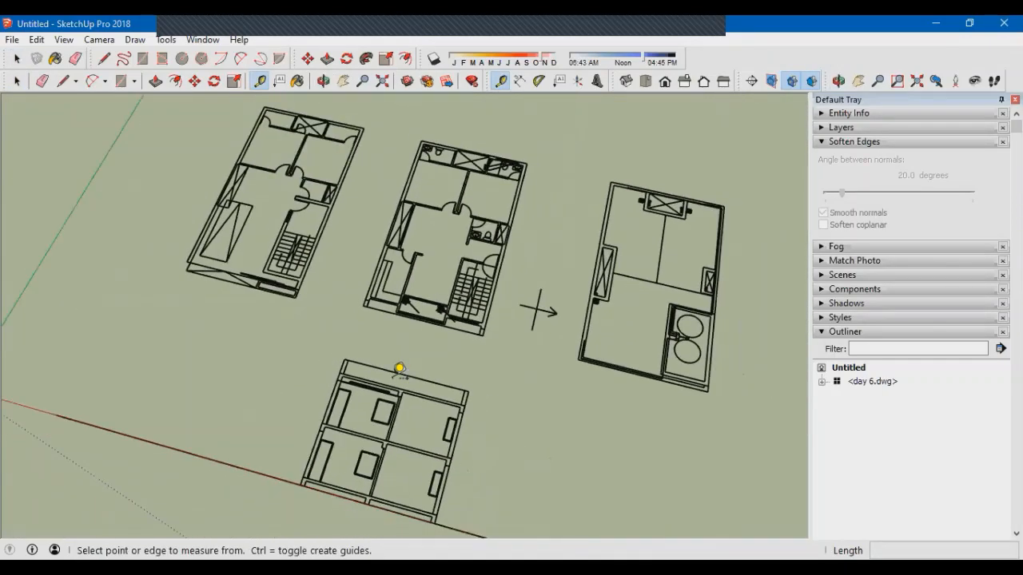
# Select the imported drawing and measure the front edge of the first floor plan, the one with the parking space
pyautogui.press('space')
pyautogui.click(389, 390)
pyautogui.scroll(-3, 388, 392)
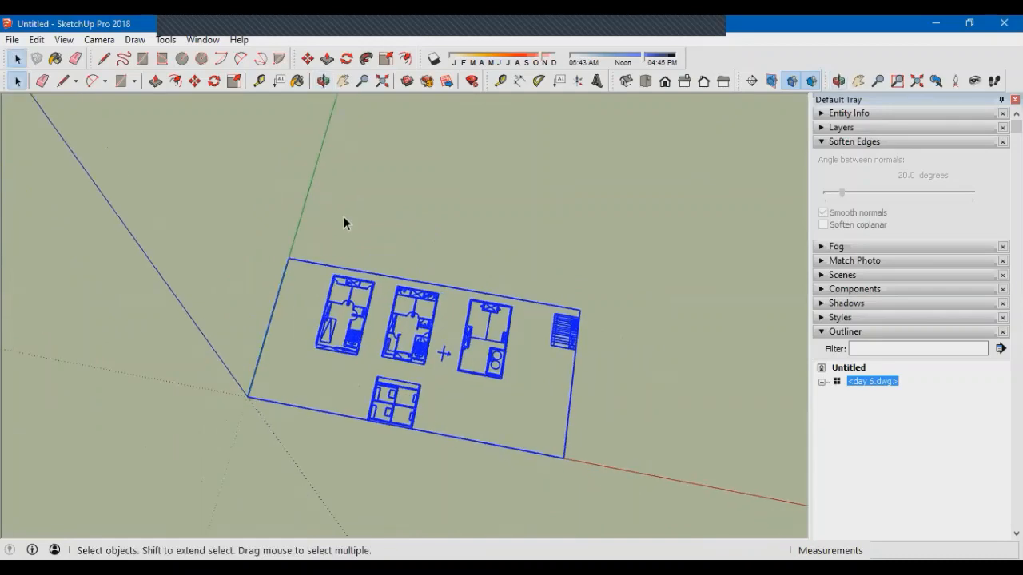
pyautogui.scroll(4, 290, 372)
pyautogui.scroll(6, 295, 356)
pyautogui.press('t')
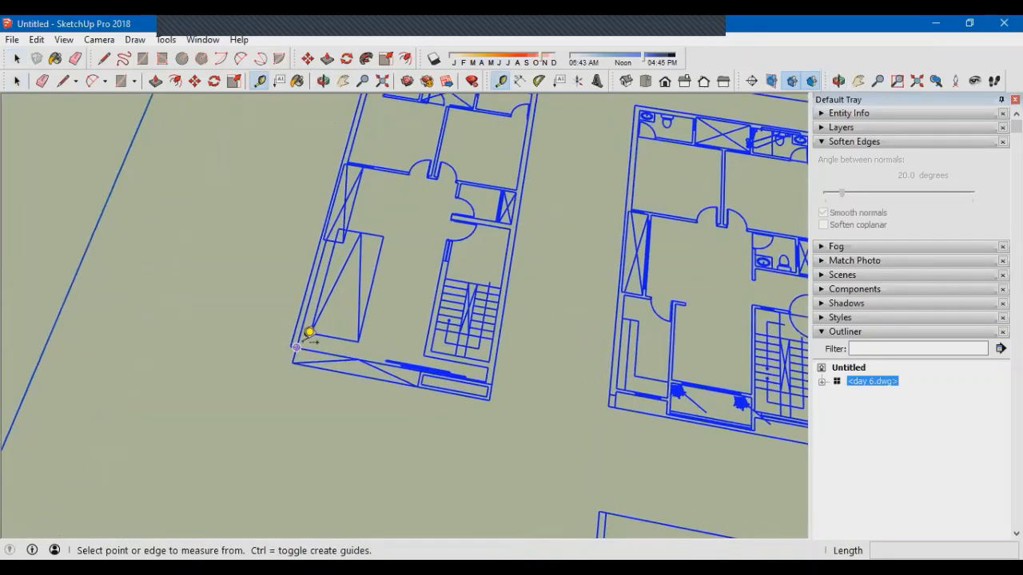
pyautogui.click(283, 348)
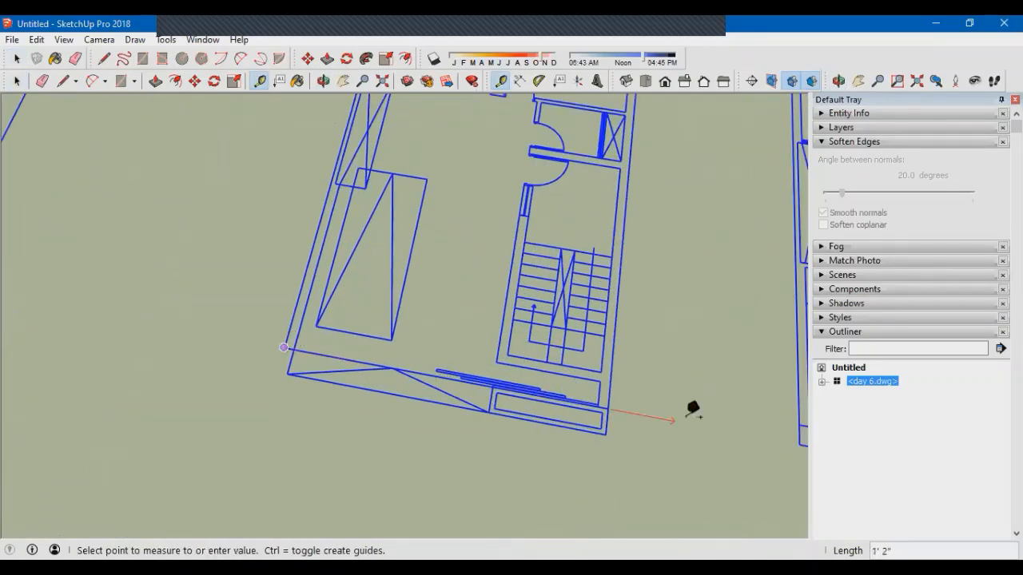
pyautogui.click(612, 394)
pyautogui.scroll(-2, 377, 355)
pyautogui.scroll(-6, 377, 355)
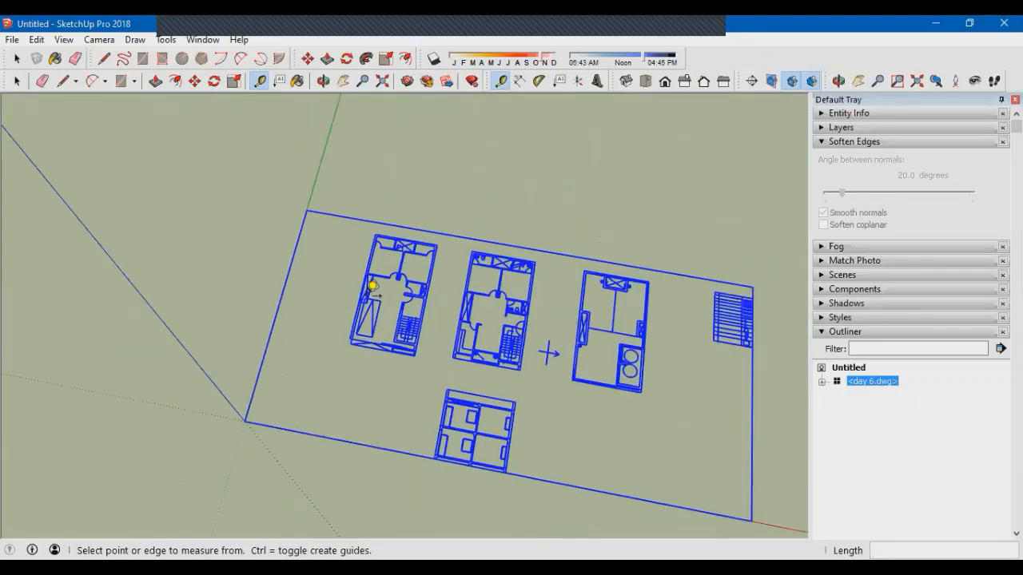
# Delete the imported day 6.dwg drawing from the model
pyautogui.moveTo(376, 343); pyautogui.dragTo(423, 356, button='middle')
pyautogui.press('Delete')
pyautogui.press('space')
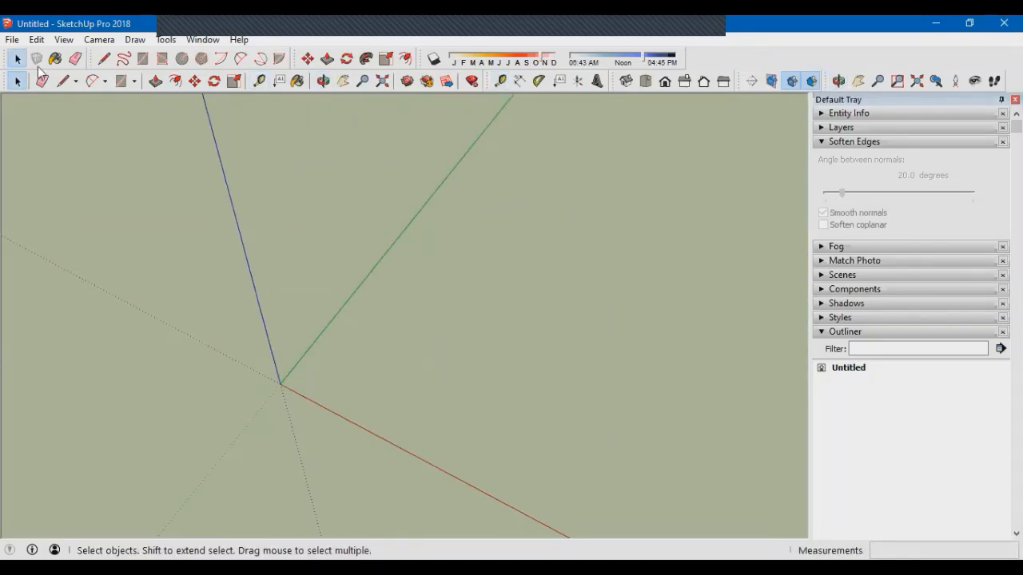
# Import day 6.dwg from the Desktop with the import units set to Inches and dismiss the import results
pyautogui.click(12, 39)
pyautogui.click(67, 256)
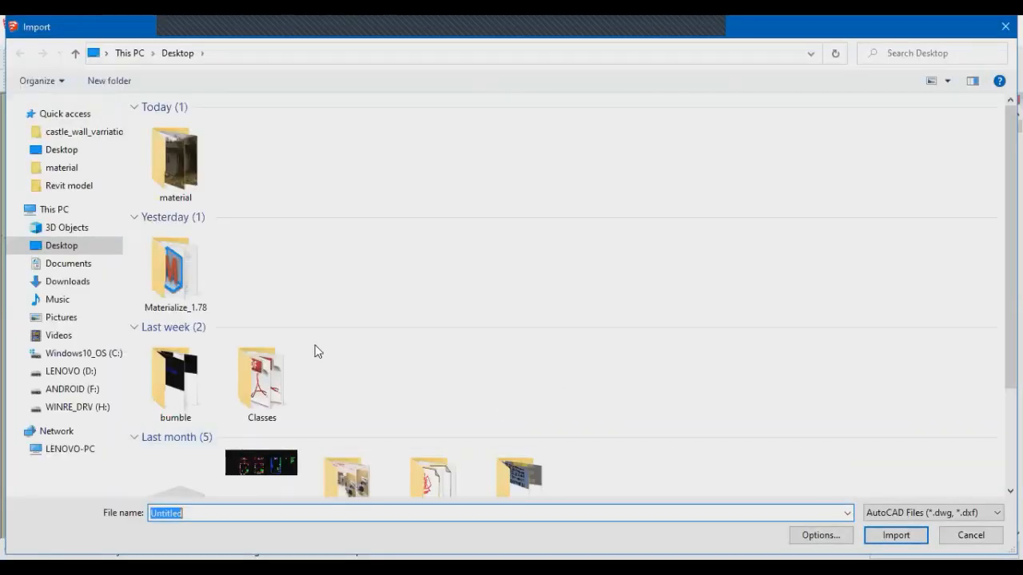
pyautogui.click(253, 463)
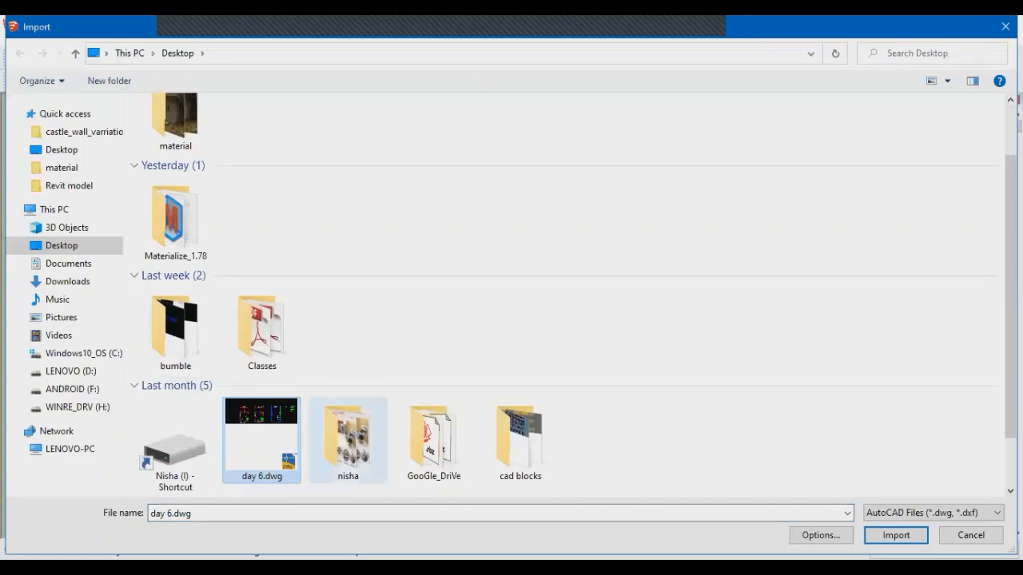
pyautogui.click(820, 534)
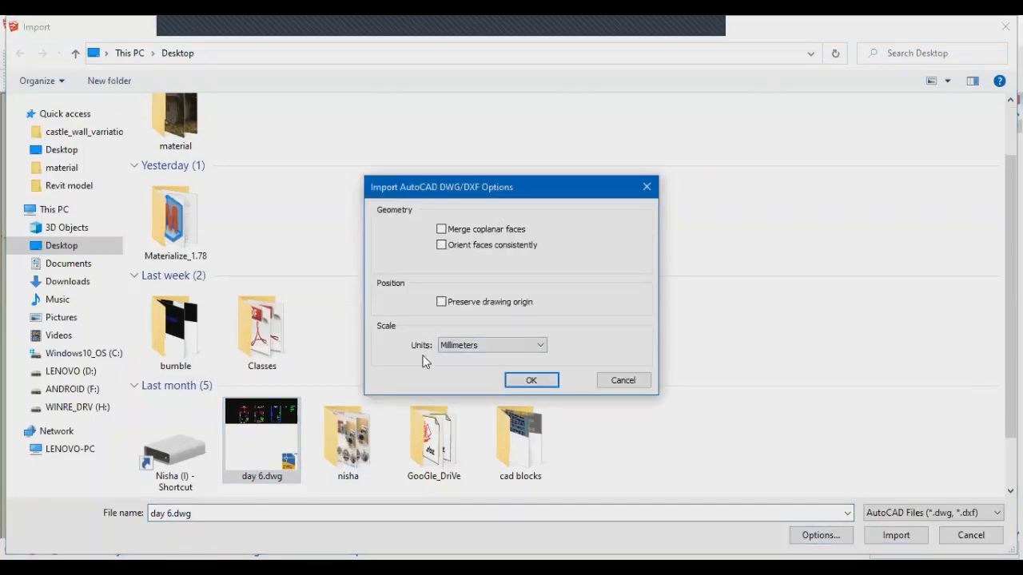
pyautogui.click(486, 347)
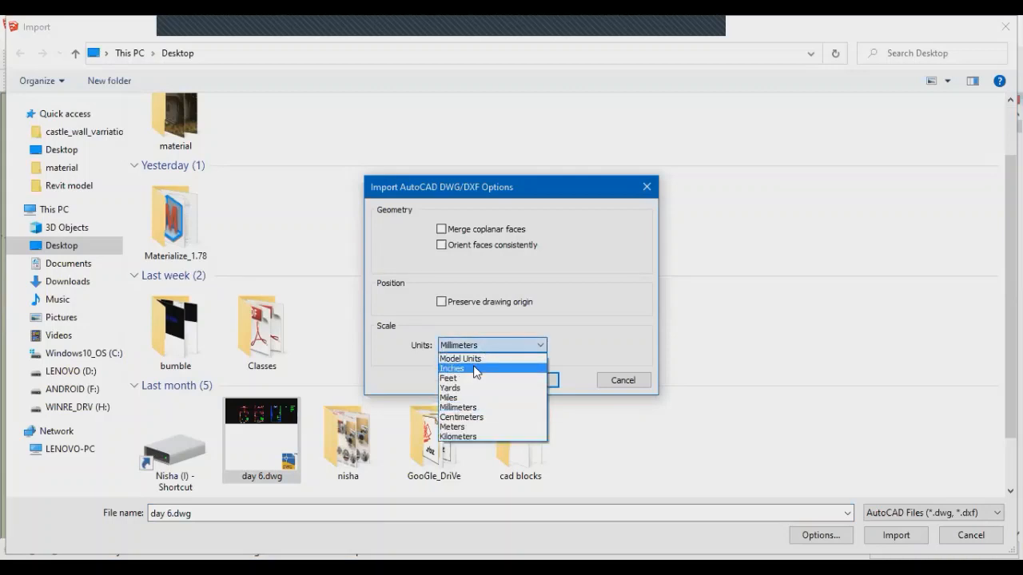
pyautogui.click(476, 370)
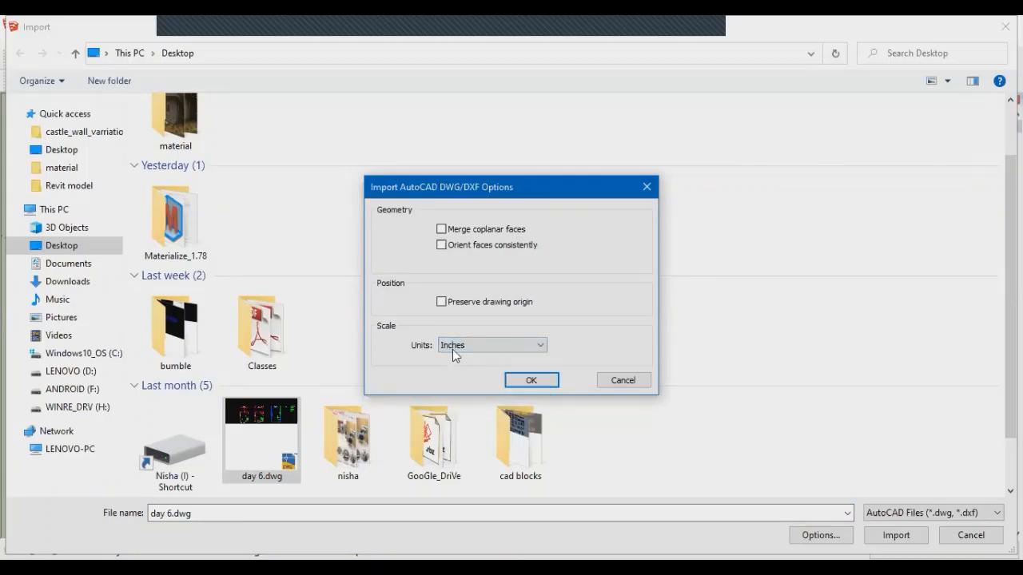
pyautogui.click(532, 380)
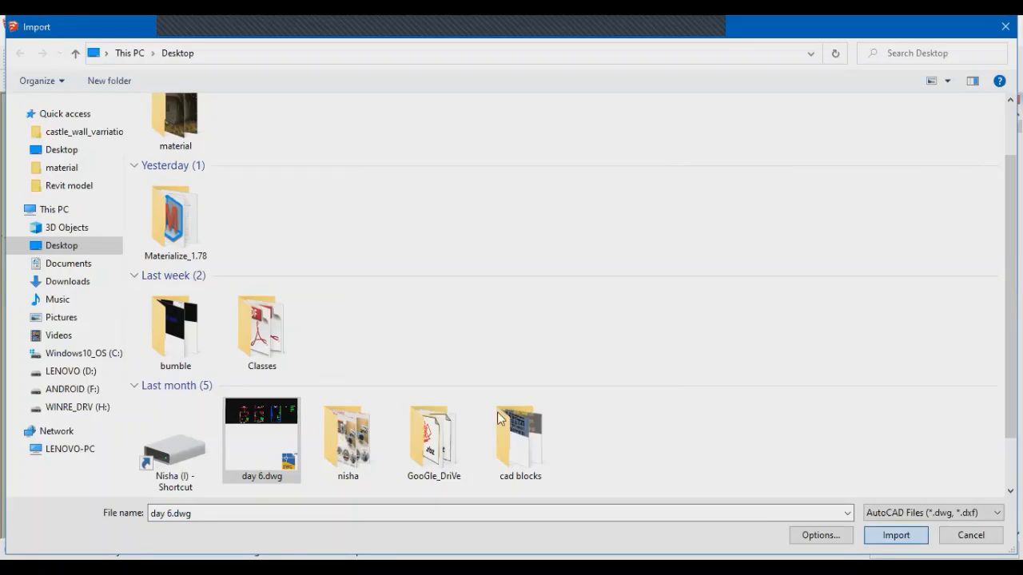
pyautogui.press('Return')
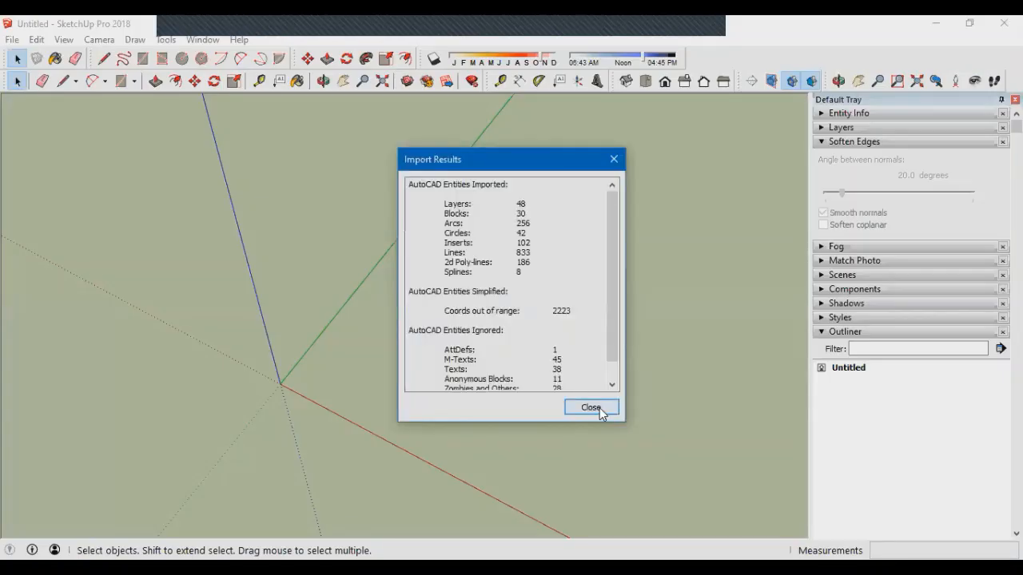
pyautogui.click(598, 409)
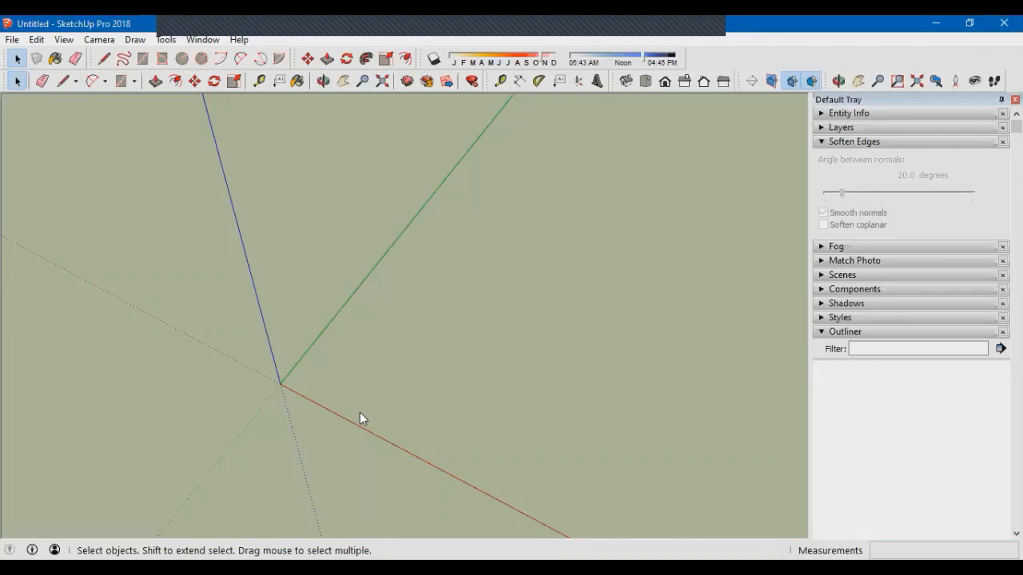
pyautogui.moveTo(359, 410); pyautogui.dragTo(403, 372, button='middle')
pyautogui.scroll(-2, 404, 372)
pyautogui.scroll(8, 270, 306)
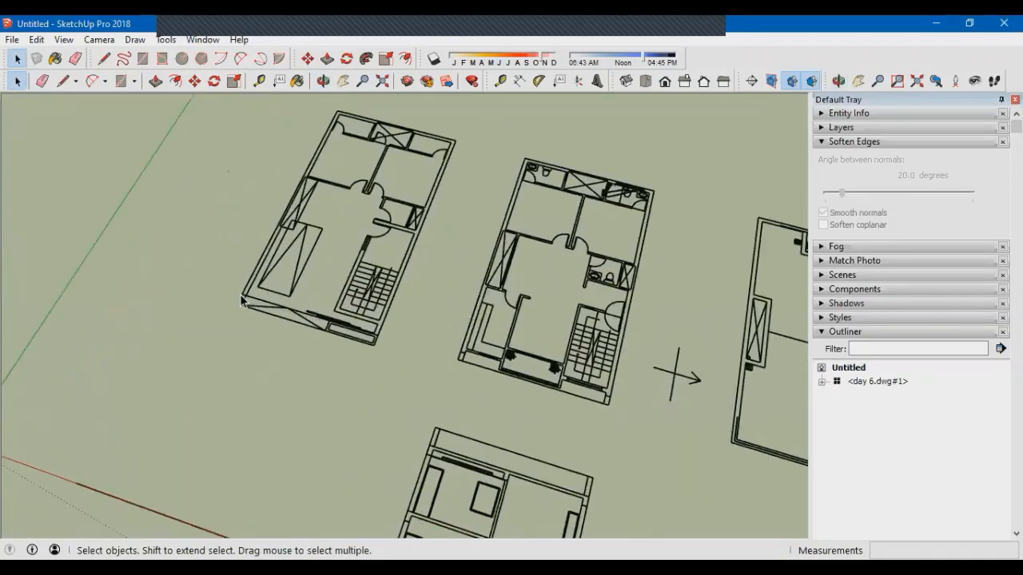
pyautogui.press('t')
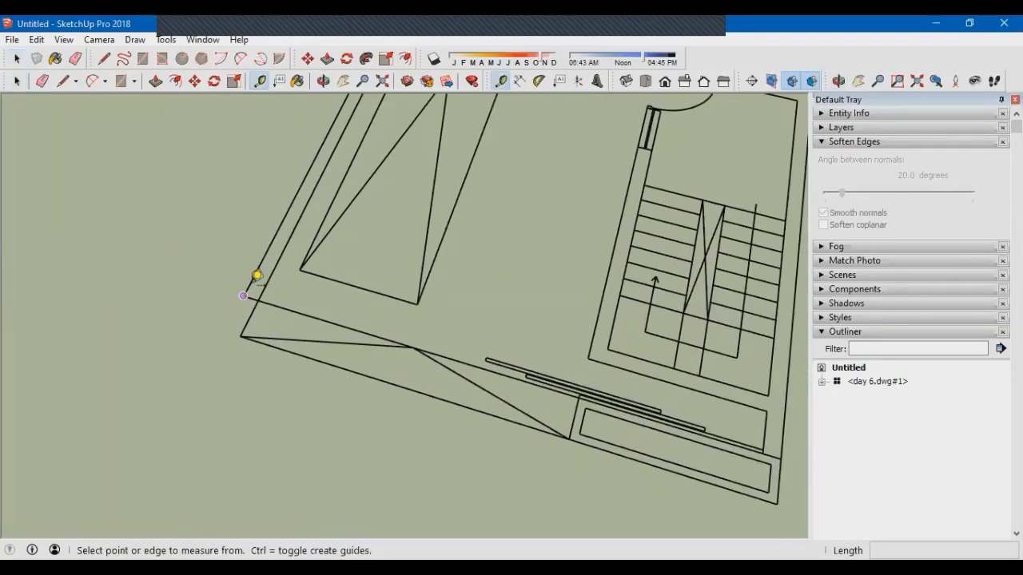
pyautogui.click(257, 276)
pyautogui.scroll(-8, 264, 320)
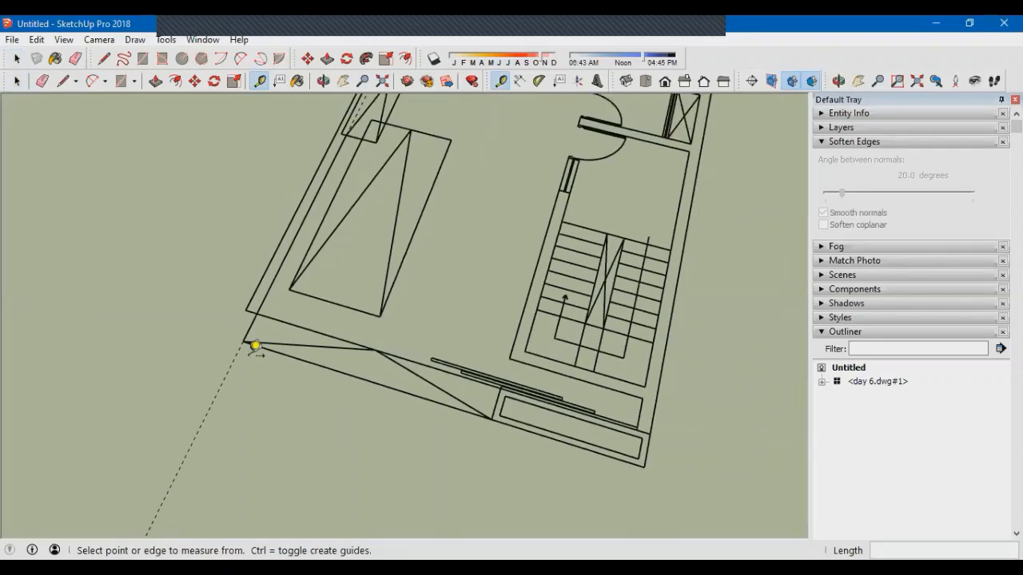
pyautogui.moveTo(490, 218); pyautogui.dragTo(335, 312, button='middle')
pyautogui.write('2')
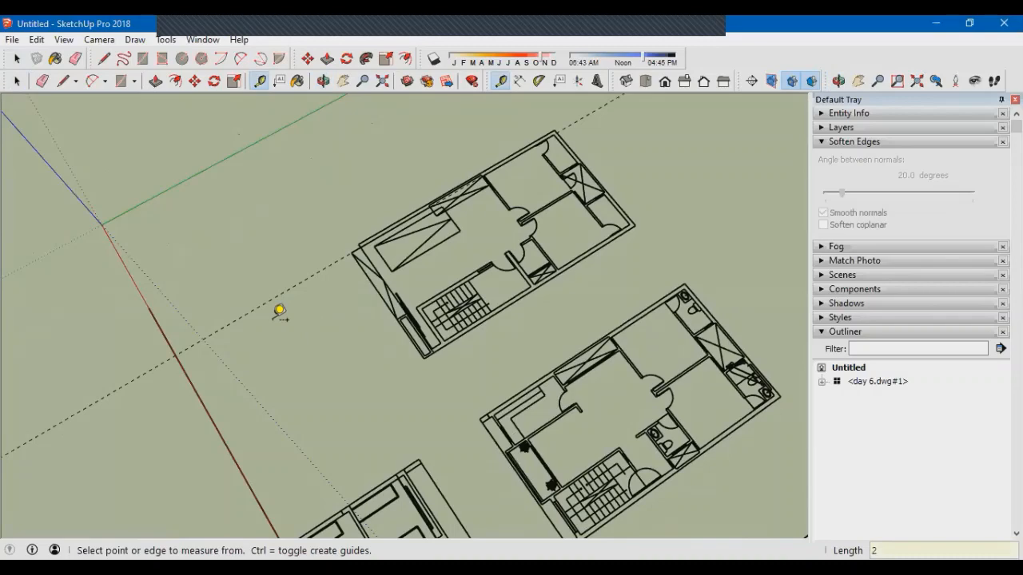
pyautogui.write('e')
pyautogui.click(278, 310)
pyautogui.moveTo(282, 330); pyautogui.dragTo(335, 298, button='middle')
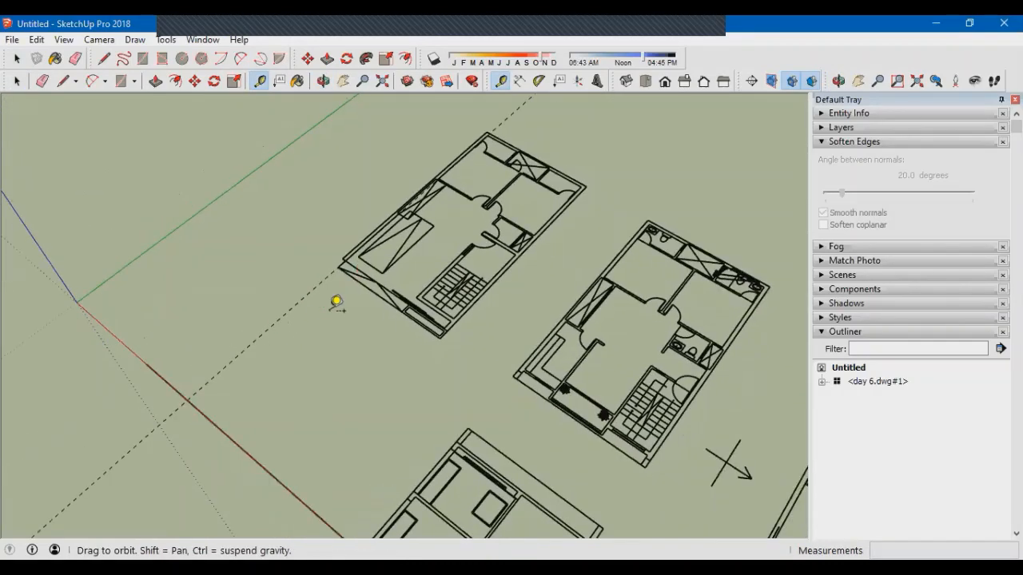
pyautogui.press('e')
pyautogui.moveTo(274, 291); pyautogui.dragTo(495, 326, button='middle')
# Select the imported day 6.dwg drawing and examine its floor plans and the section drawing below them
pyautogui.press('space')
pyautogui.click(499, 311)
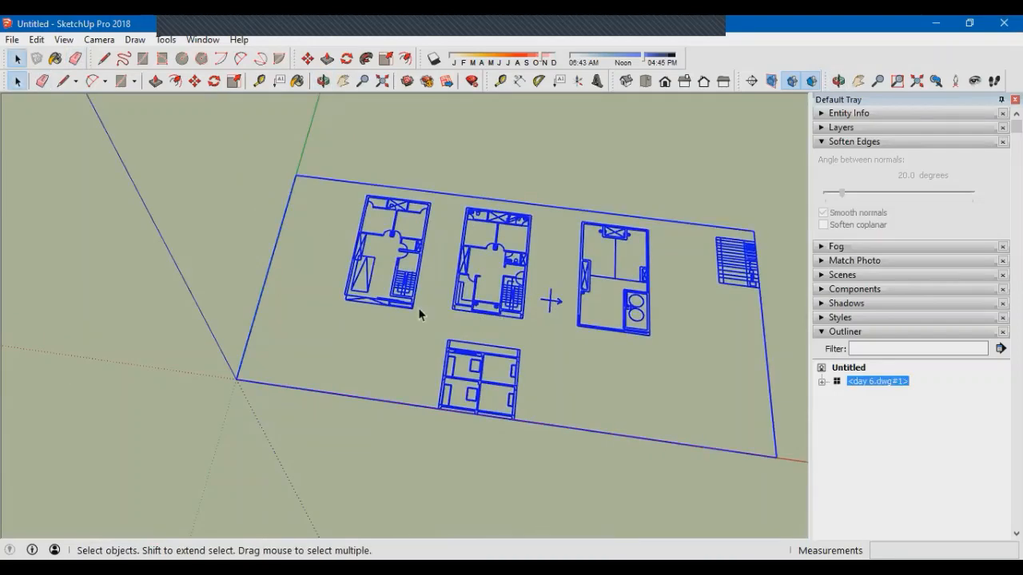
pyautogui.moveTo(418, 312); pyautogui.dragTo(465, 200, button='middle')
pyautogui.scroll(5, 536, 256)
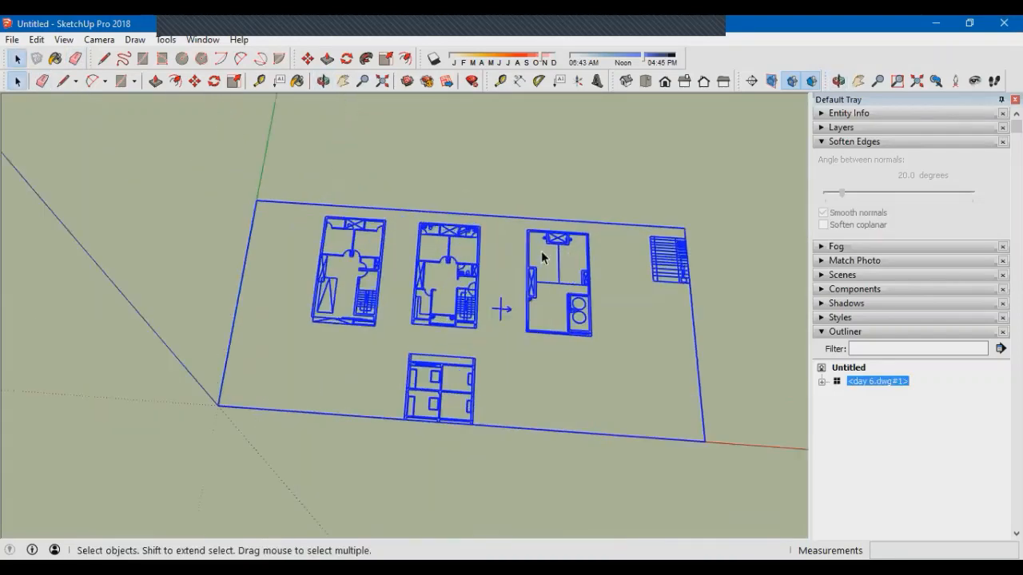
pyautogui.moveTo(501, 304); pyautogui.dragTo(416, 240, button='middle')
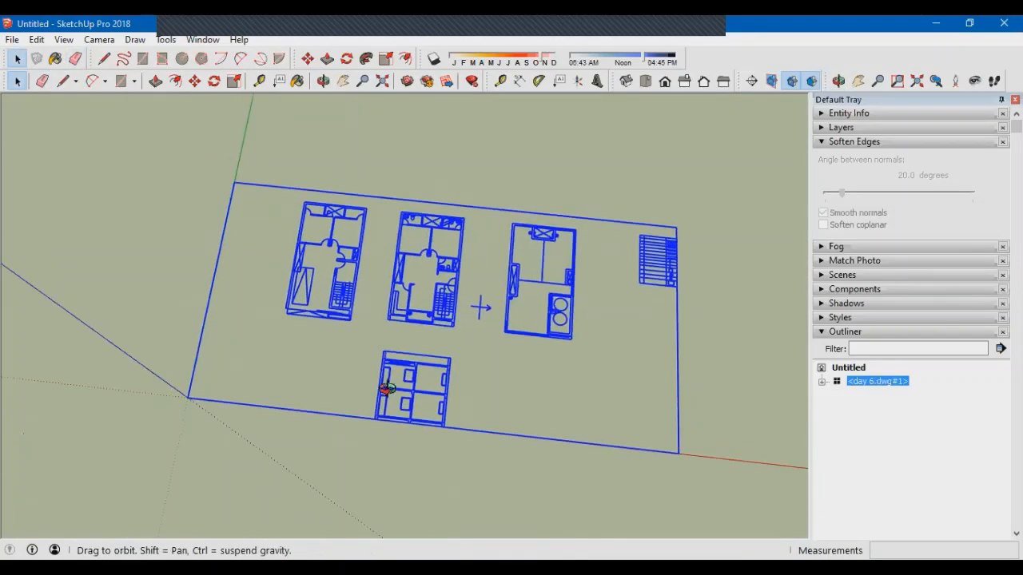
pyautogui.scroll(6, 301, 165)
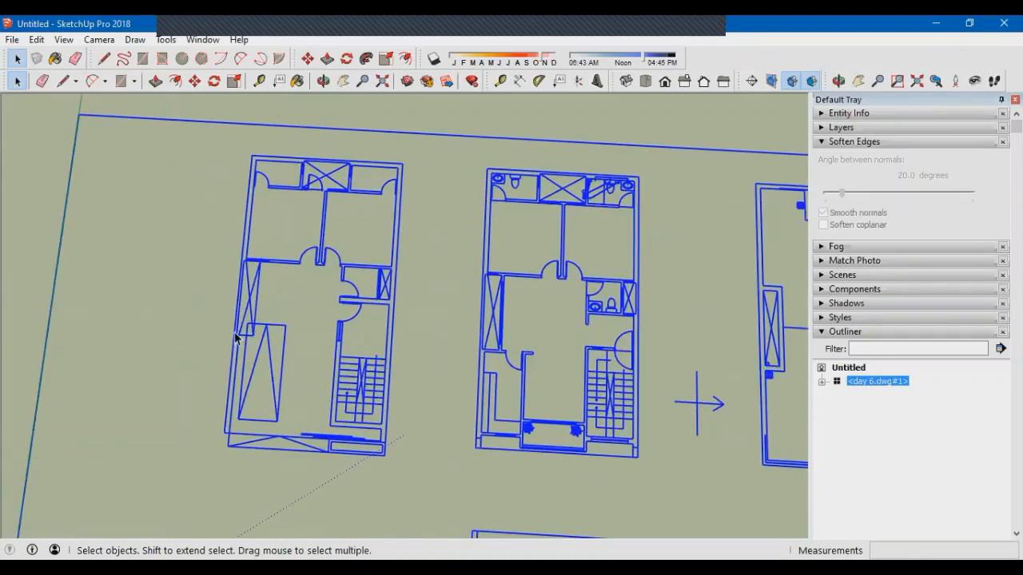
pyautogui.scroll(-4, 234, 333)
pyautogui.scroll(3, 471, 304)
pyautogui.scroll(-3, 362, 237)
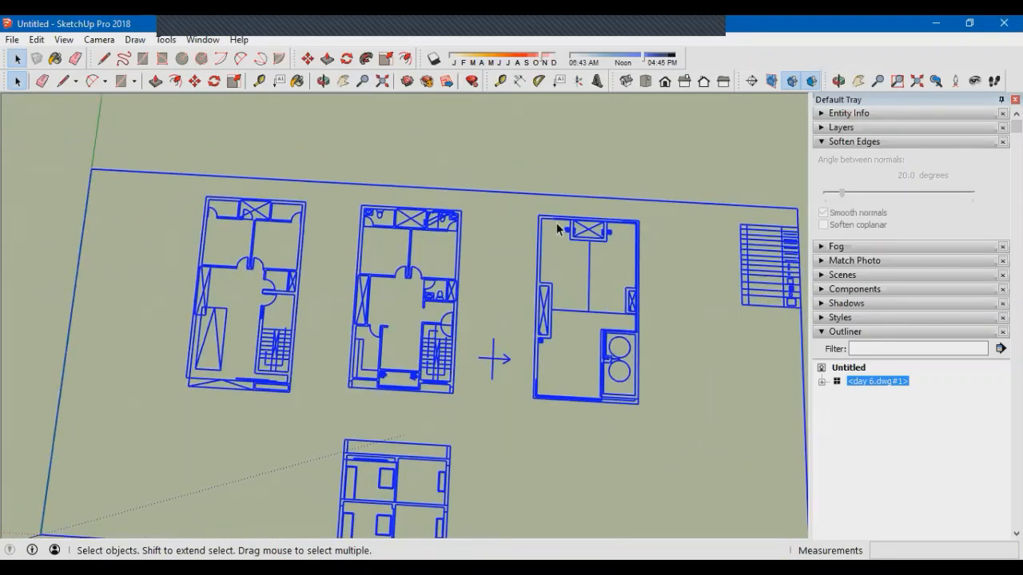
pyautogui.scroll(-2, 570, 192)
pyautogui.scroll(5, 327, 375)
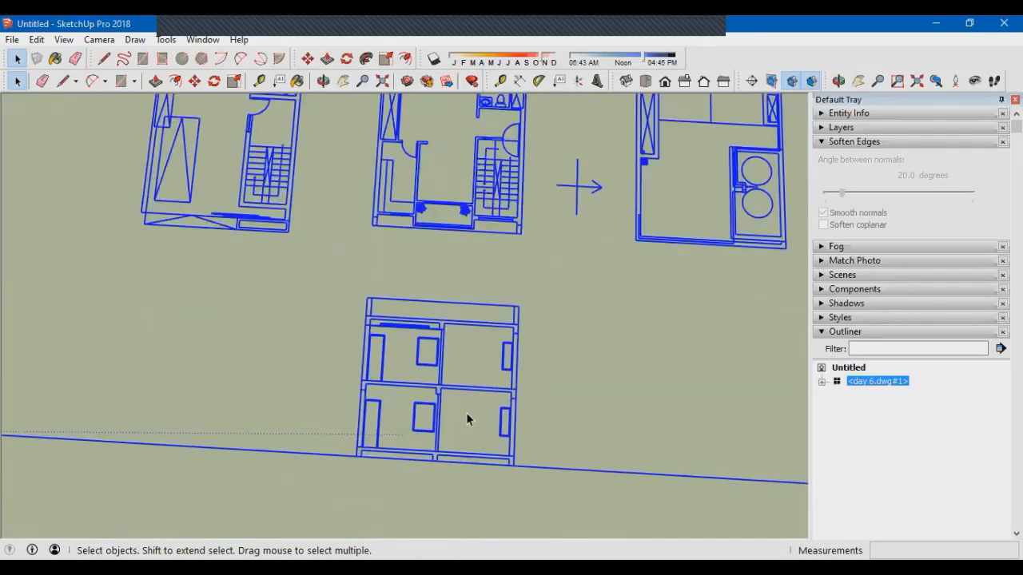
pyautogui.scroll(-3, 514, 449)
pyautogui.moveTo(514, 449); pyautogui.dragTo(527, 366, button='middle')
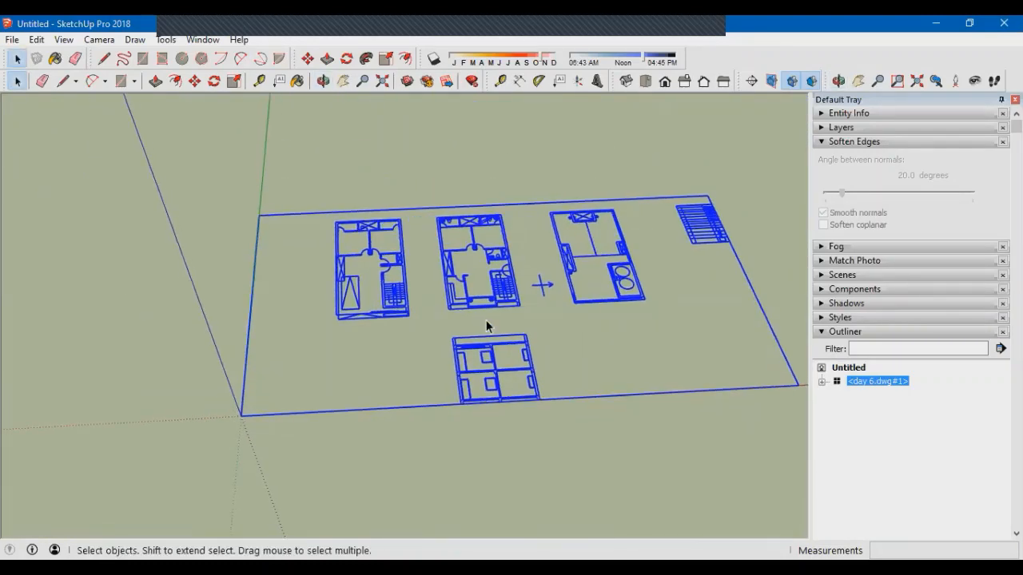
pyautogui.scroll(2, 460, 306)
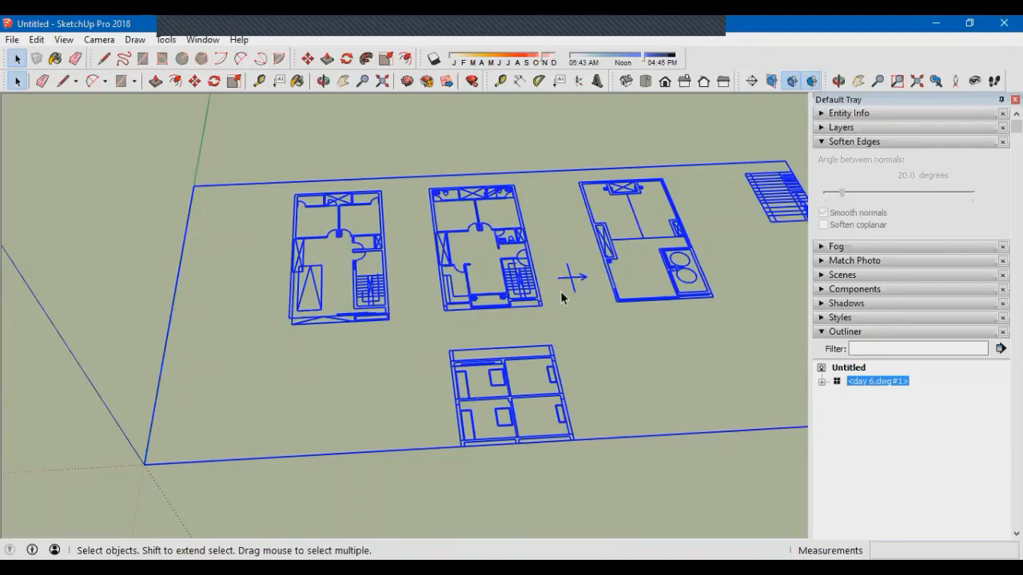
# Move the imported drawing so that the first floor plan's front outer wall corner beside the parking space sits on the axes origin
pyautogui.moveTo(326, 399); pyautogui.dragTo(309, 354, button='middle')
pyautogui.scroll(3, 306, 350)
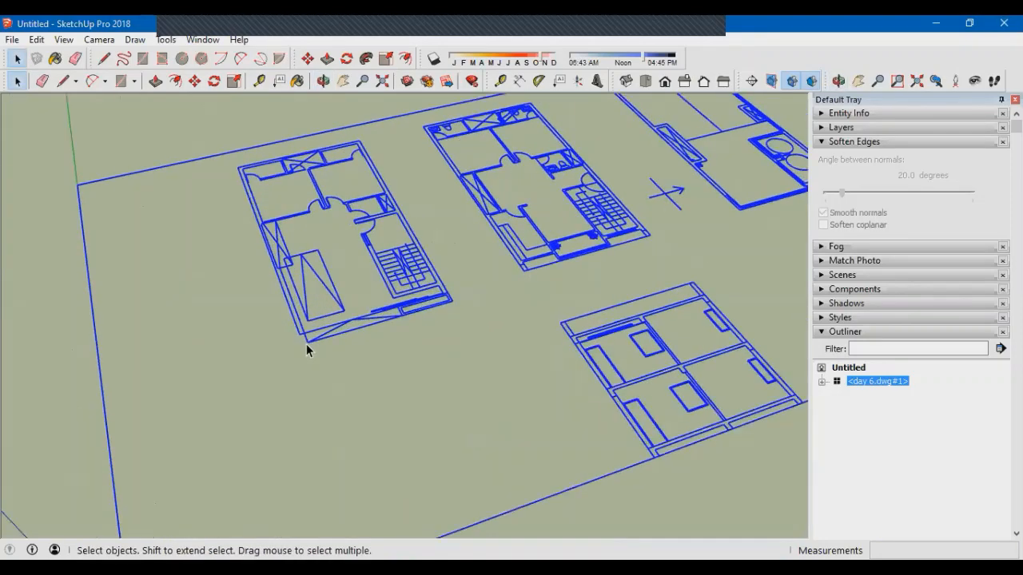
pyautogui.scroll(3, 306, 350)
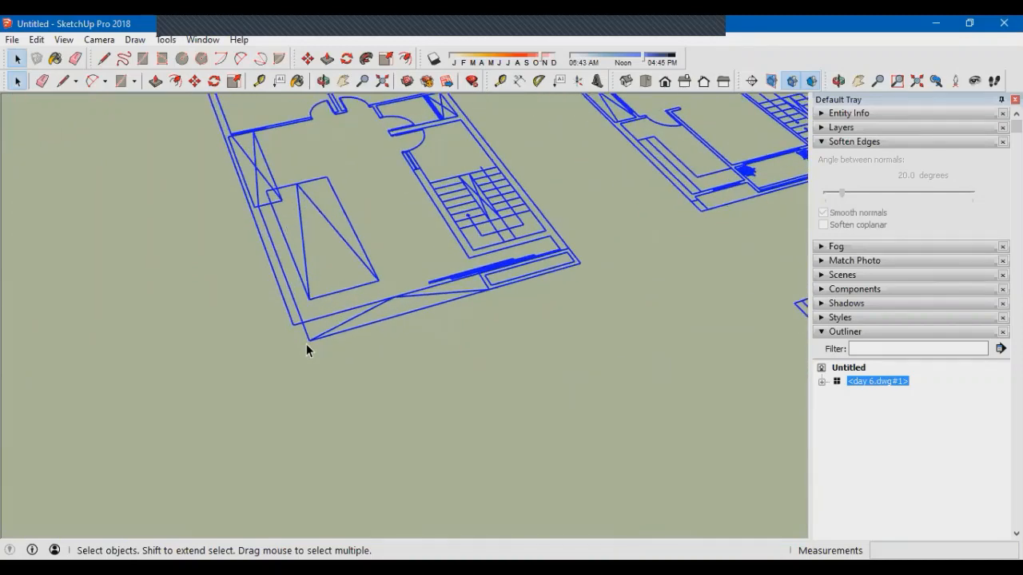
pyautogui.press('m')
pyautogui.click(294, 324)
pyautogui.scroll(-5, 415, 245)
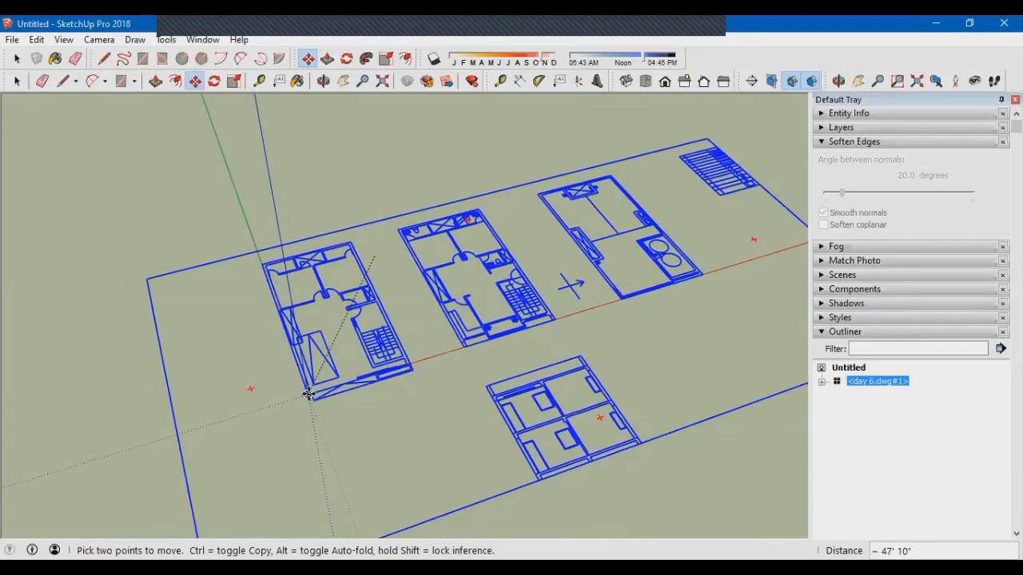
pyautogui.click(307, 394)
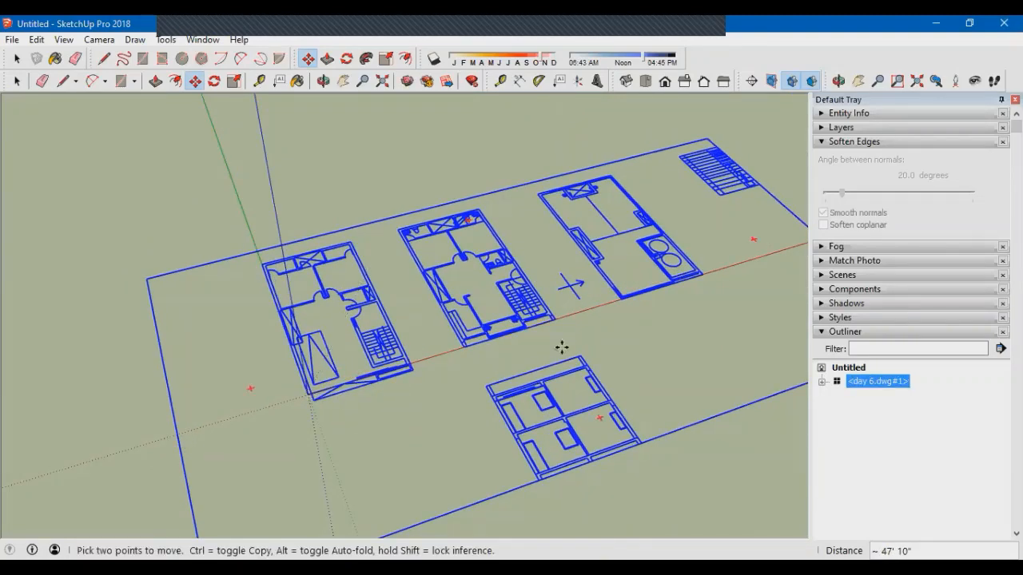
# Check the alignment of the first floor plan's front corner with the axes origin
pyautogui.moveTo(372, 407); pyautogui.dragTo(242, 350, button='middle')
pyautogui.scroll(3, 242, 349)
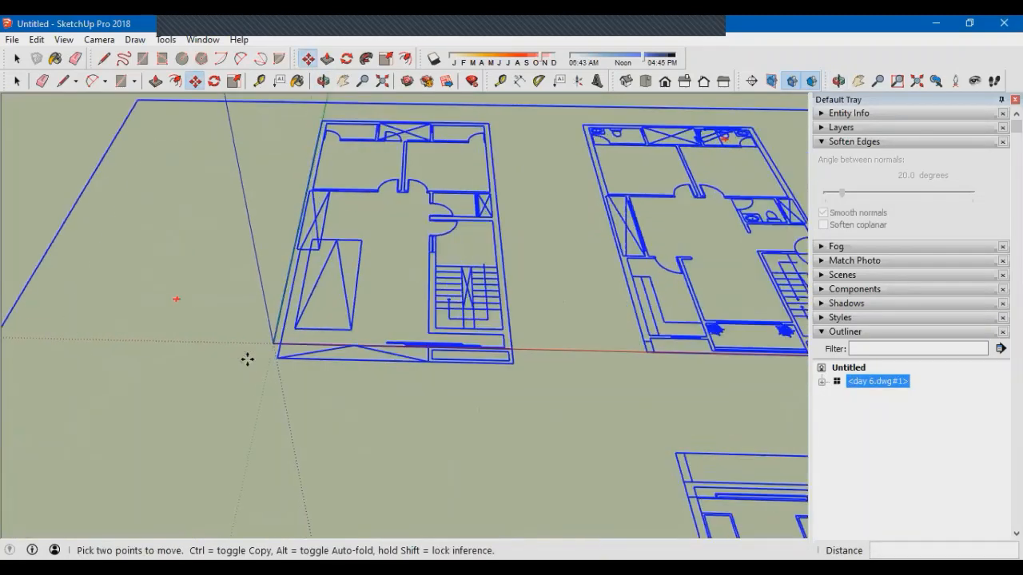
pyautogui.scroll(3, 264, 350)
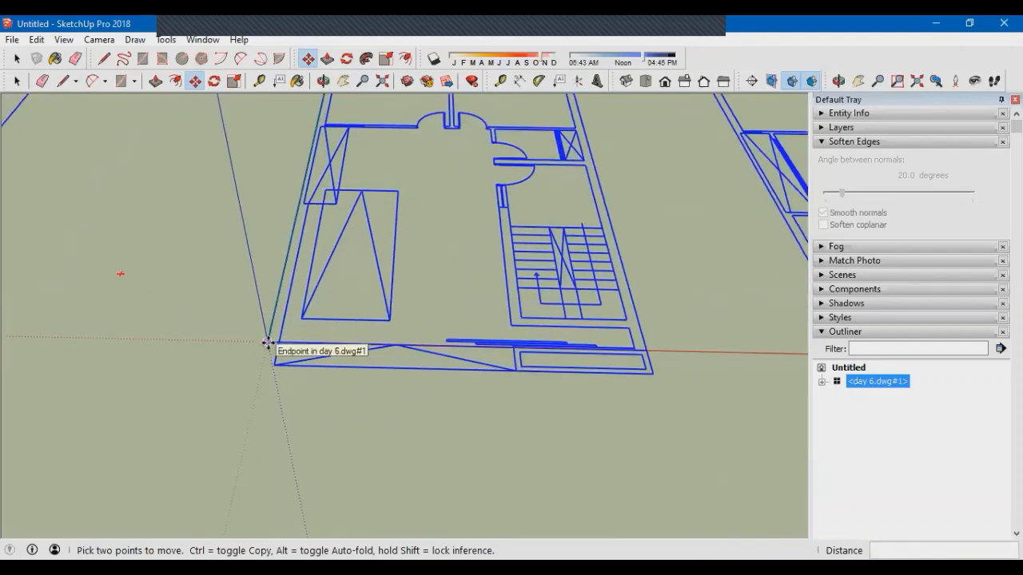
pyautogui.scroll(-5, 250, 418)
pyautogui.scroll(-1, 287, 372)
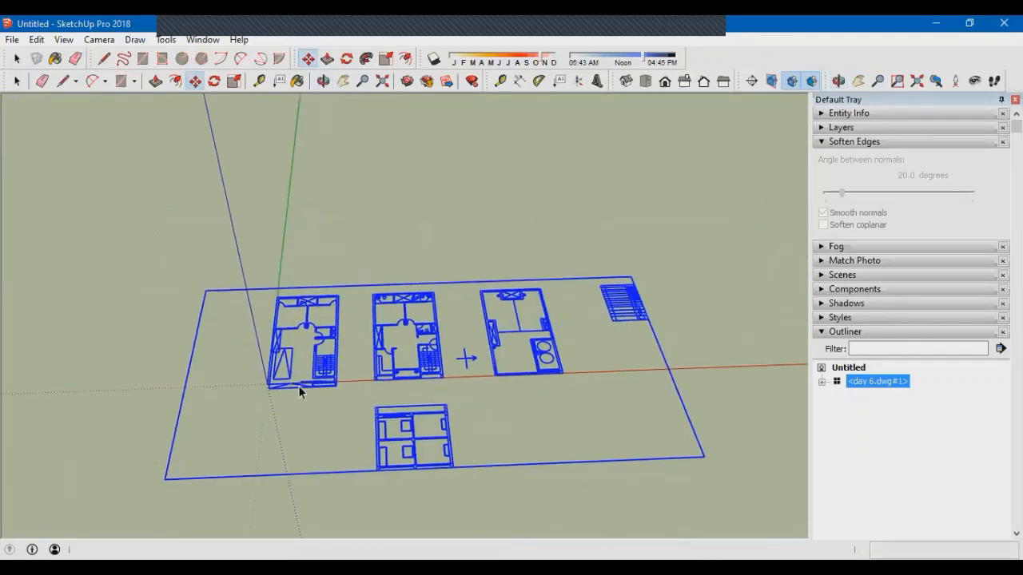
pyautogui.press('space')
pyautogui.scroll(4, 302, 384)
pyautogui.scroll(-3, 327, 376)
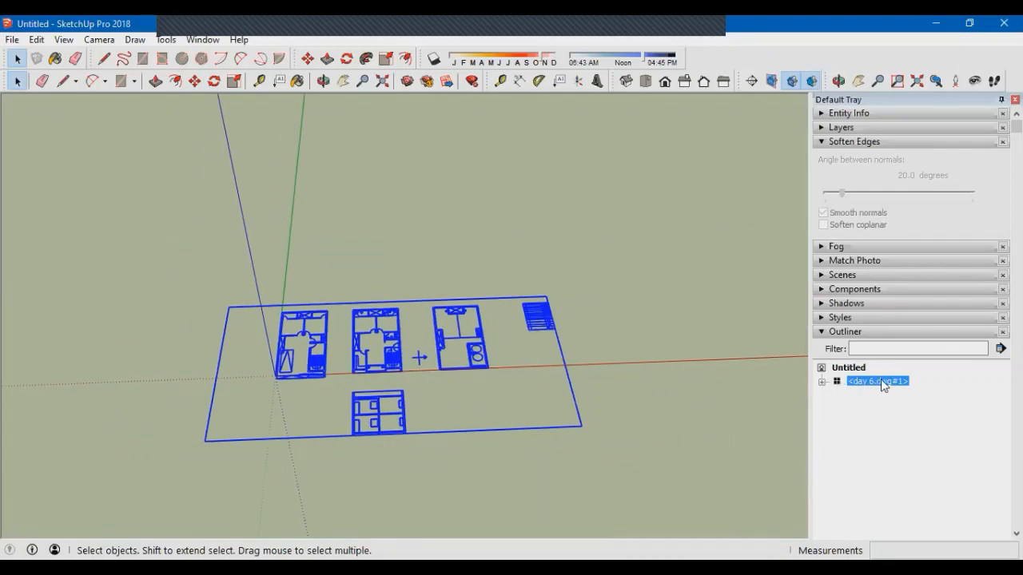
# Expand the day 6.dwg component in the outliner, look through its nested components, and collapse it again
pyautogui.click(821, 382)
pyautogui.scroll(-10, 903, 396)
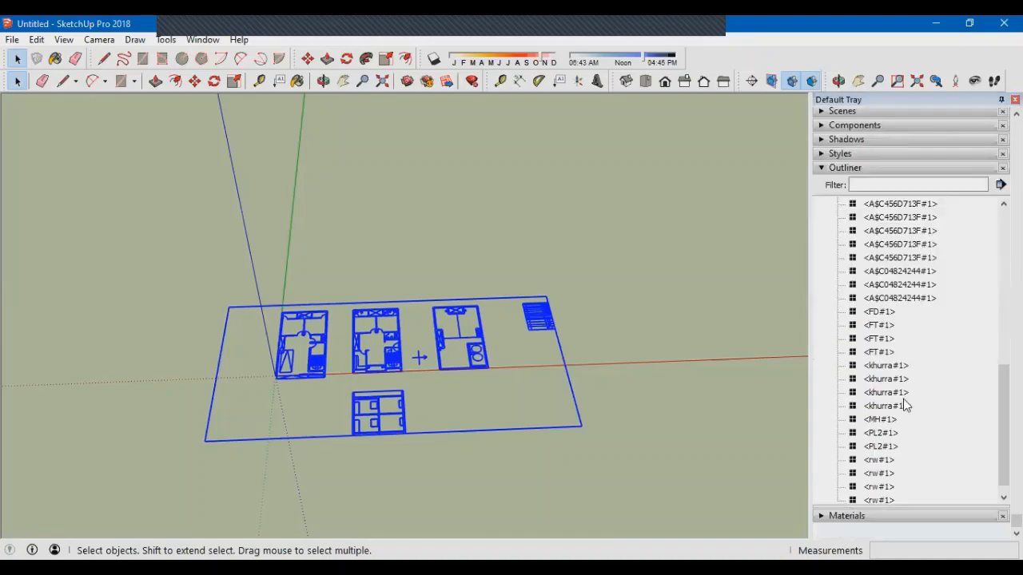
pyautogui.scroll(10, 901, 477)
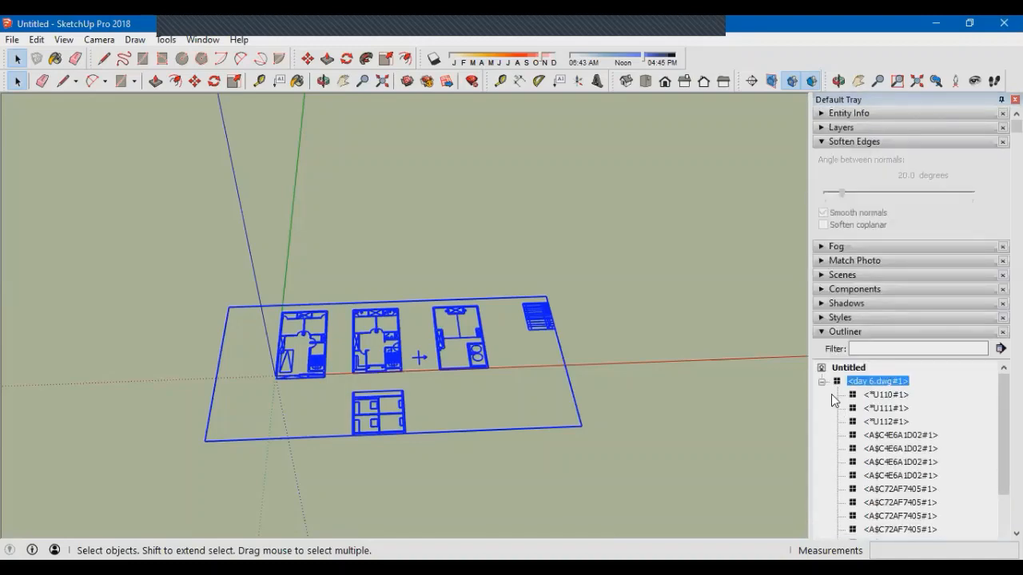
pyautogui.click(821, 381)
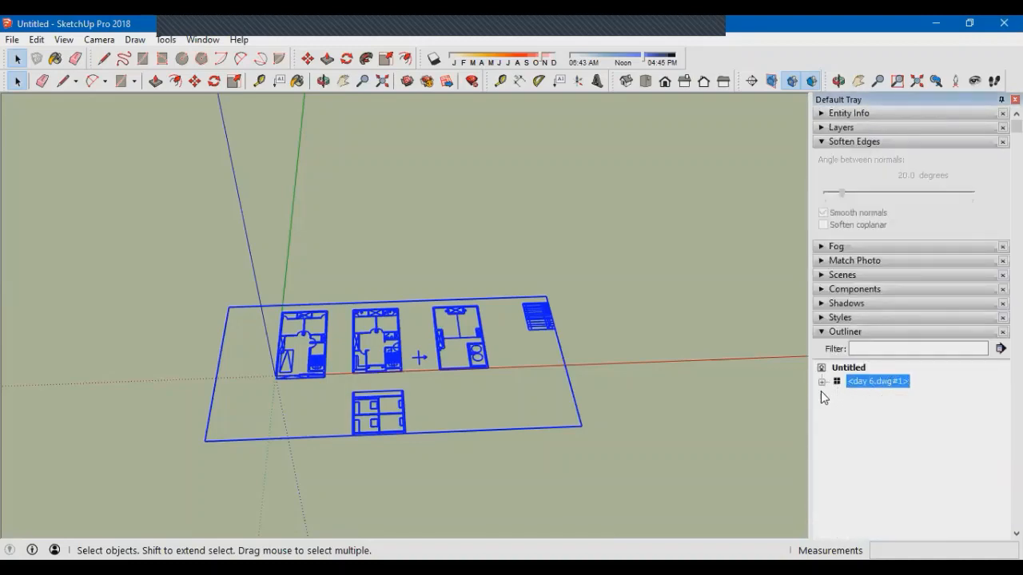
# Open the day 6.dwg component for editing and group all geometry of the first floor plan with the parking space
pyautogui.doubleClick(399, 364)
pyautogui.moveTo(400, 364); pyautogui.dragTo(272, 389, button='middle')
pyautogui.scroll(3, 275, 351)
pyautogui.scroll(1, 277, 342)
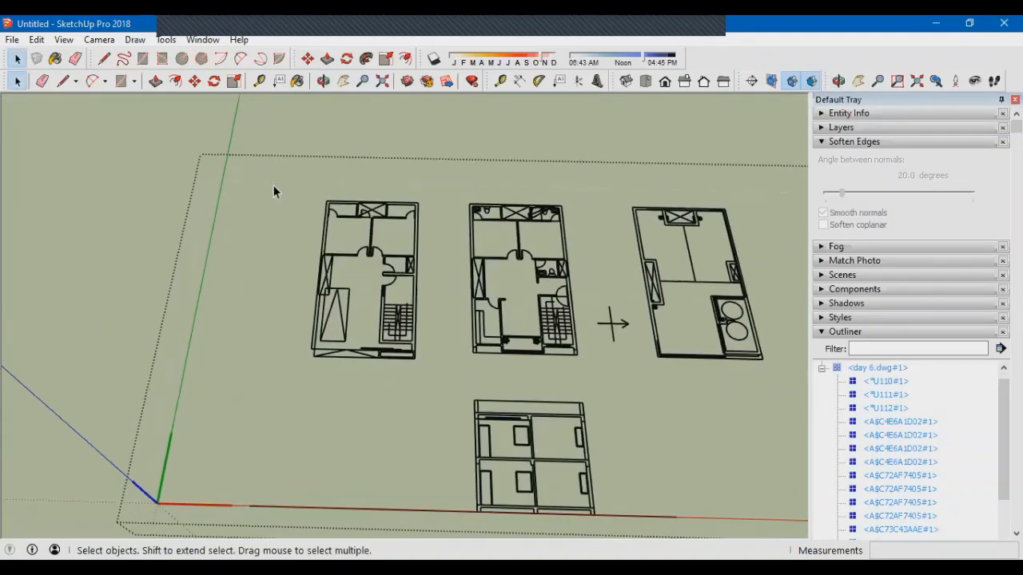
pyautogui.moveTo(273, 184); pyautogui.dragTo(431, 400)
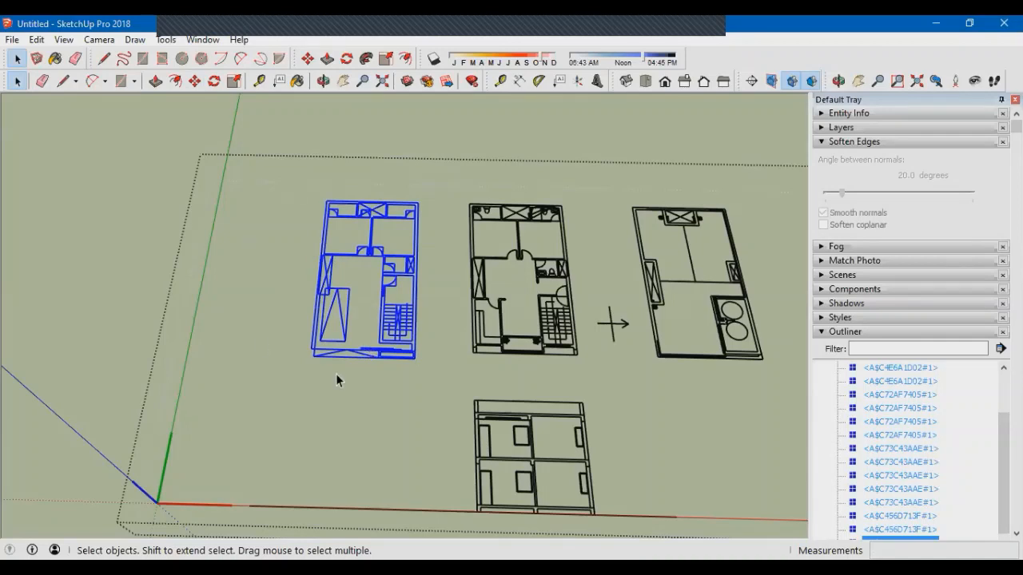
pyautogui.moveTo(323, 391); pyautogui.dragTo(344, 386, button='middle')
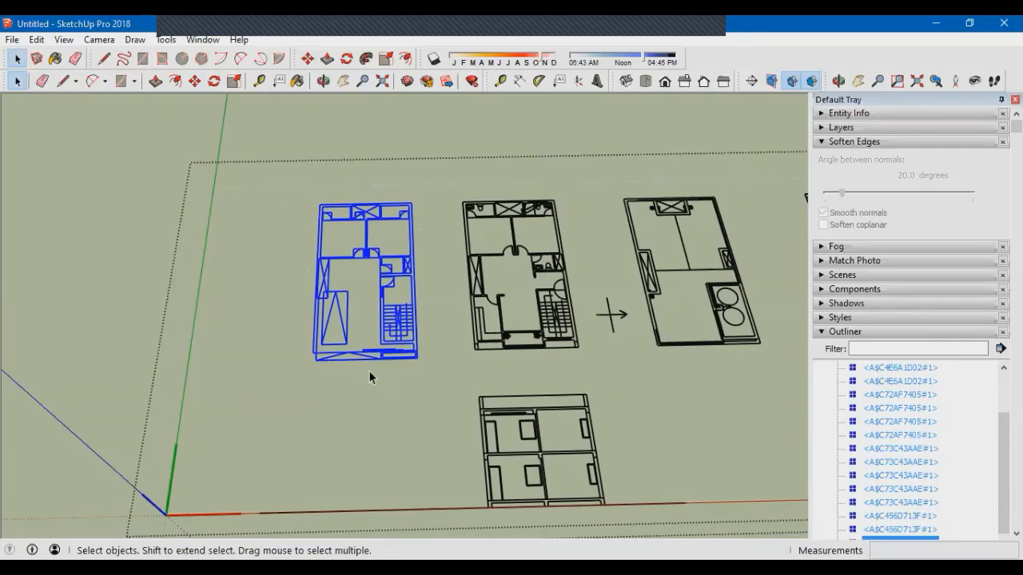
pyautogui.hotkey('ctrl', 'g')
# Make separate groups of the second floor plan and of the third plan with the two circular tanks
pyautogui.scroll(-1, 217, 376)
pyautogui.scroll(2, 414, 241)
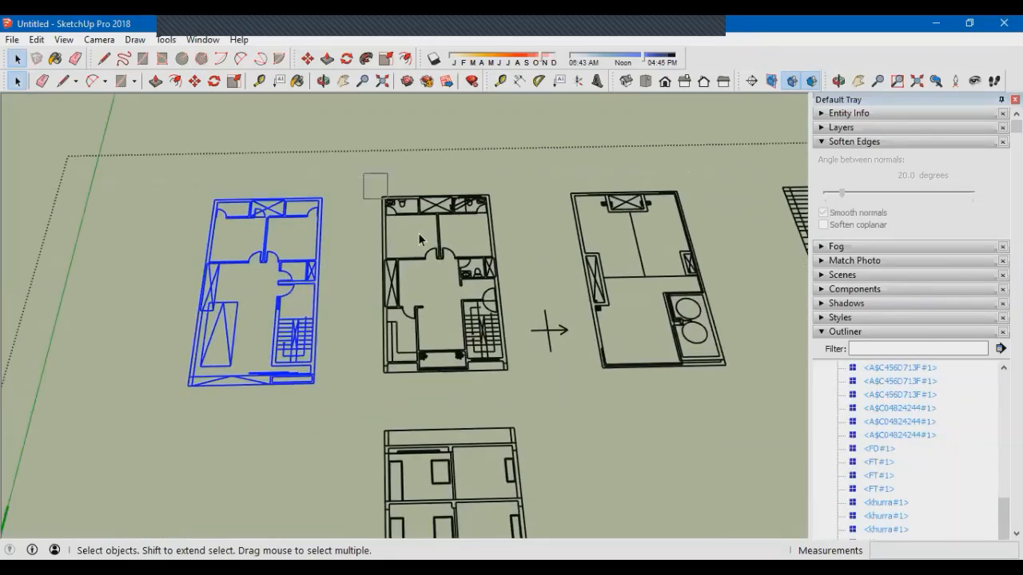
pyautogui.moveTo(417, 237); pyautogui.dragTo(526, 394)
pyautogui.scroll(-1, 274, 356)
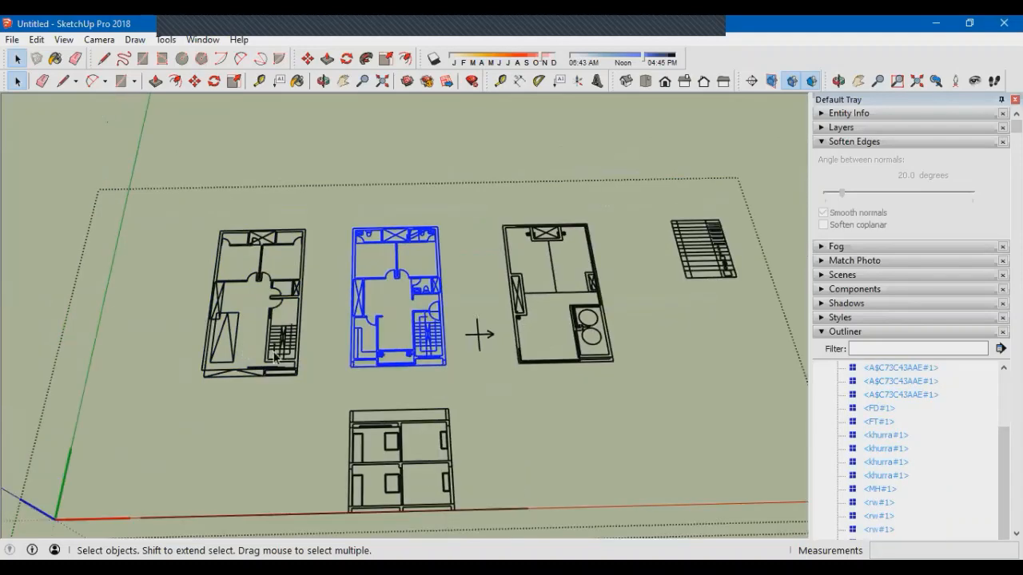
pyautogui.scroll(2, 601, 324)
pyautogui.moveTo(450, 162); pyautogui.dragTo(621, 416)
# Group the section drawing below the floor plans together with its long ground line
pyautogui.scroll(-2, 486, 239)
pyautogui.scroll(2, 264, 328)
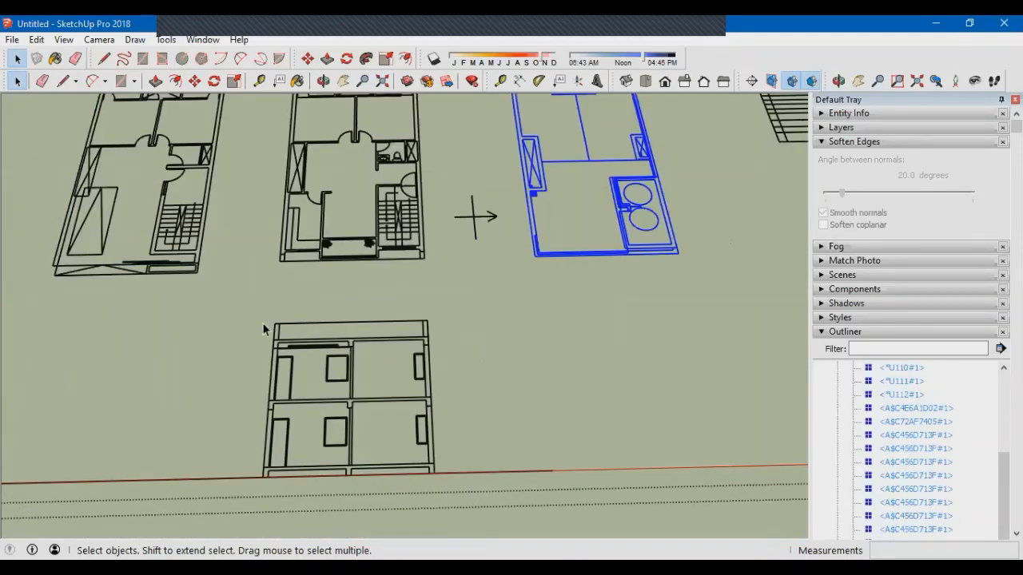
pyautogui.moveTo(264, 328); pyautogui.dragTo(455, 429)
pyautogui.click(382, 391)
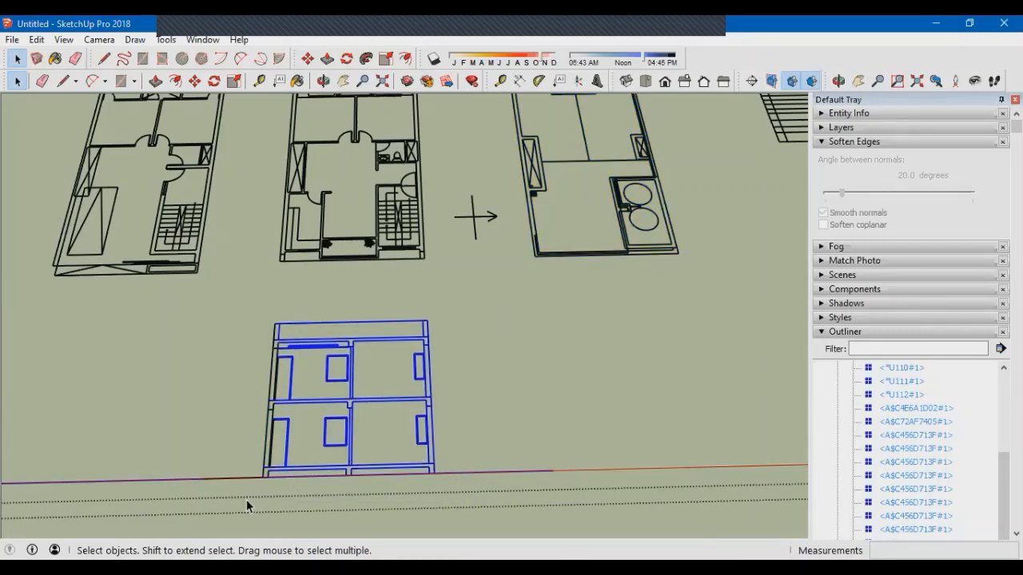
pyautogui.click(496, 324)
pyautogui.click(289, 498)
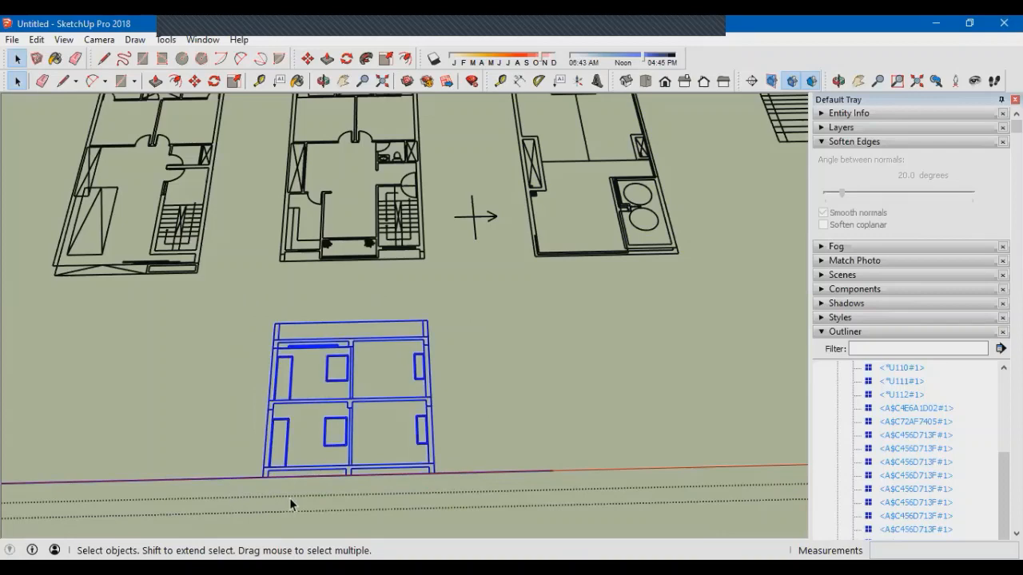
pyautogui.scroll(-2, 270, 422)
pyautogui.scroll(-2, 270, 420)
# Delete the separate ruled detail drawing that lies beyond the third floor plan
pyautogui.moveTo(584, 382); pyautogui.dragTo(541, 359, button='middle')
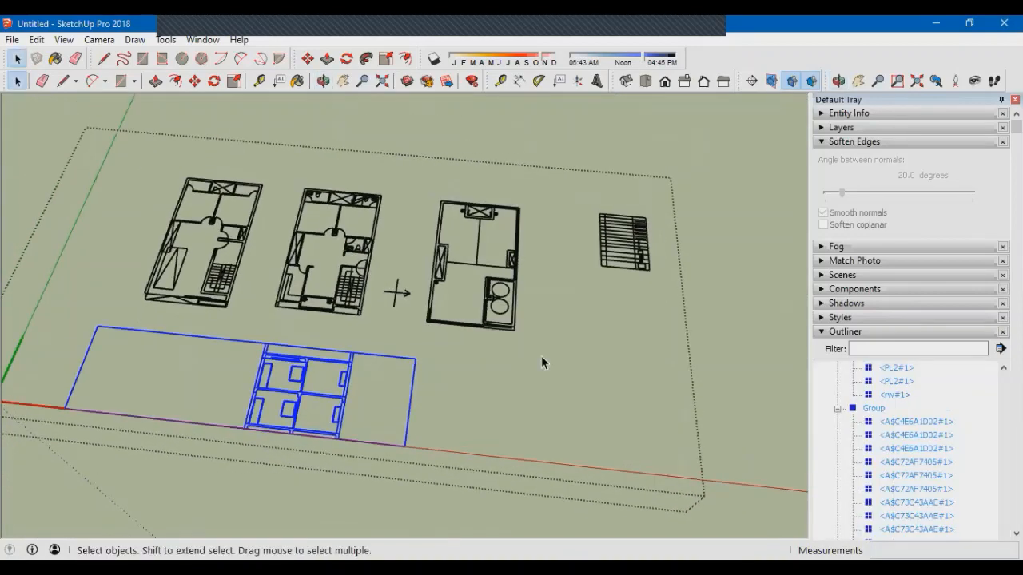
pyautogui.scroll(2, 607, 206)
pyautogui.moveTo(560, 188); pyautogui.dragTo(707, 323)
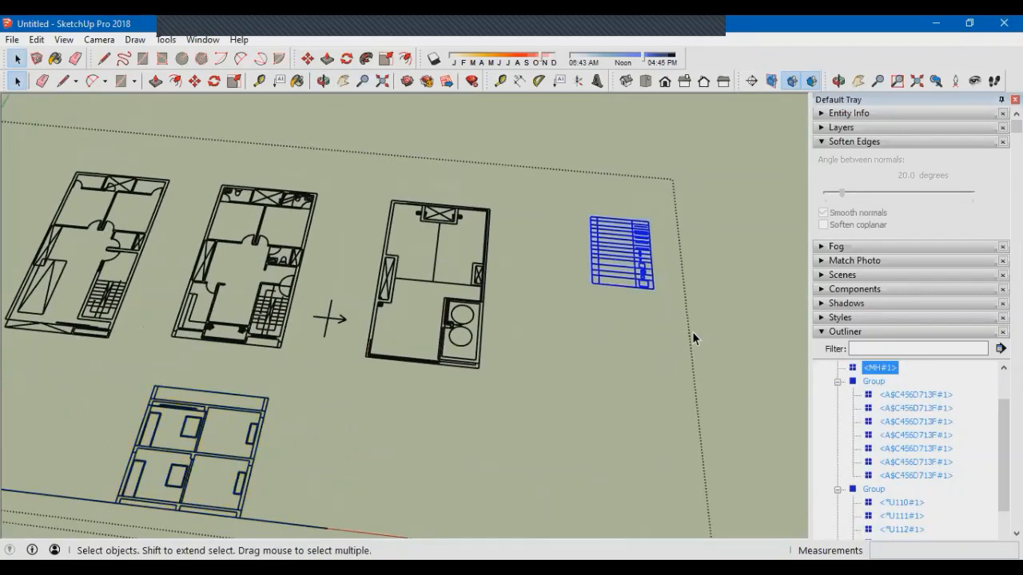
pyautogui.press('Delete')
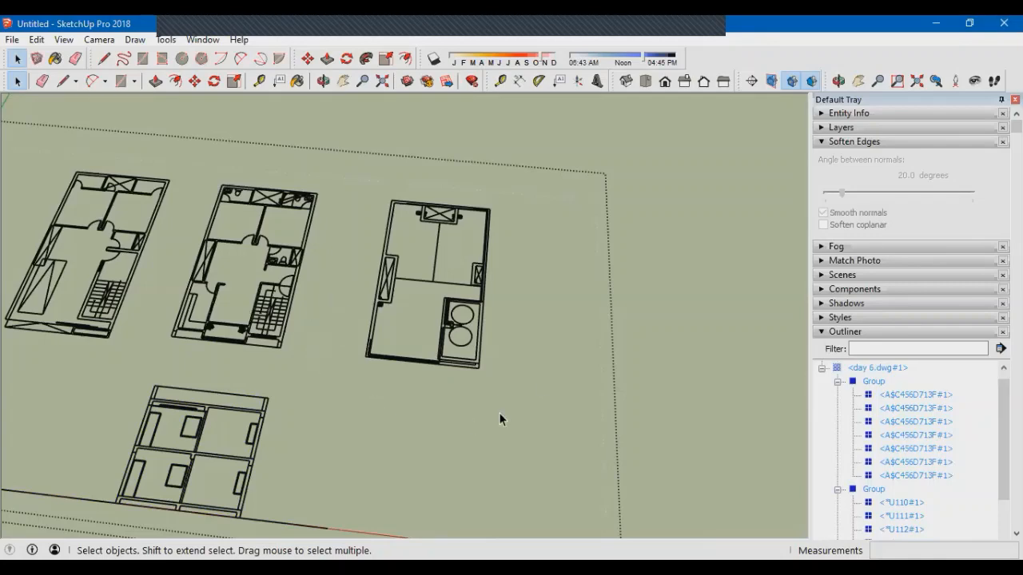
# Leave the component's editing mode and collapse its expanded groups in the outliner
pyautogui.moveTo(502, 418); pyautogui.dragTo(561, 352, button='middle')
pyautogui.press('Escape')
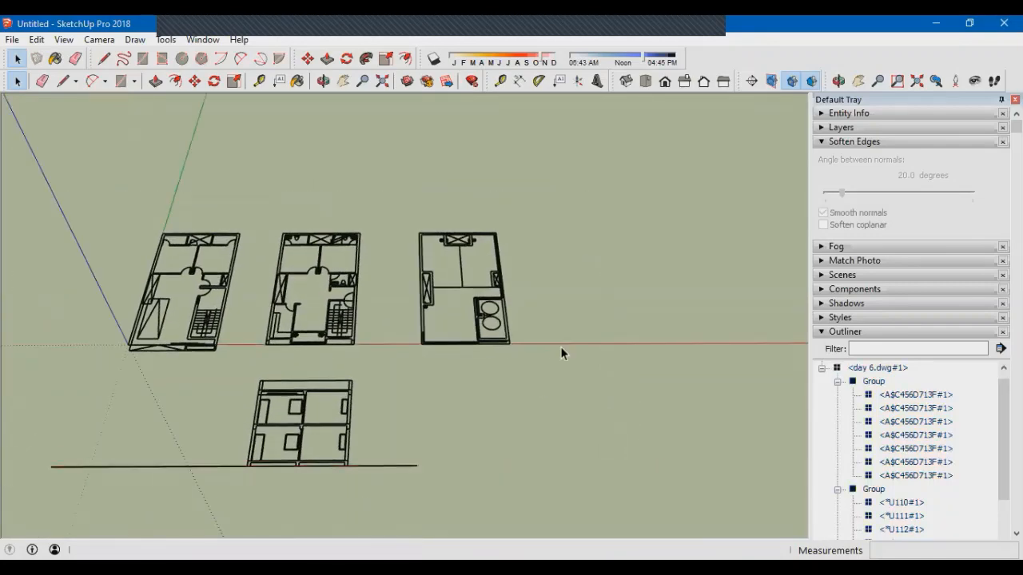
pyautogui.click(838, 381)
pyautogui.click(837, 394)
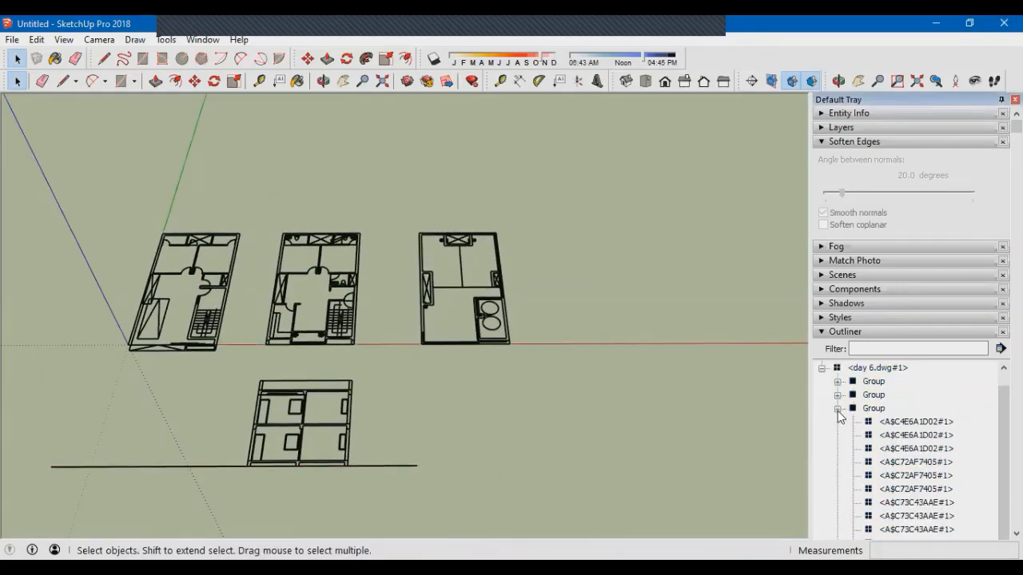
pyautogui.click(838, 408)
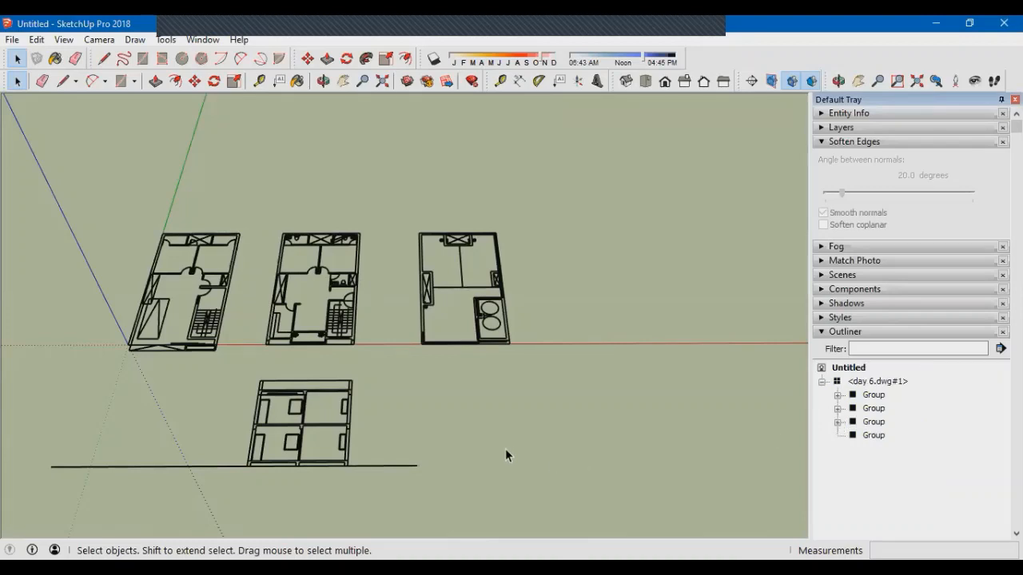
# Compare the wall, shaft and stair layouts of the first and second floor plans
pyautogui.scroll(-3, 511, 426)
pyautogui.moveTo(468, 412); pyautogui.dragTo(461, 428, button='middle')
pyautogui.scroll(-2, 540, 342)
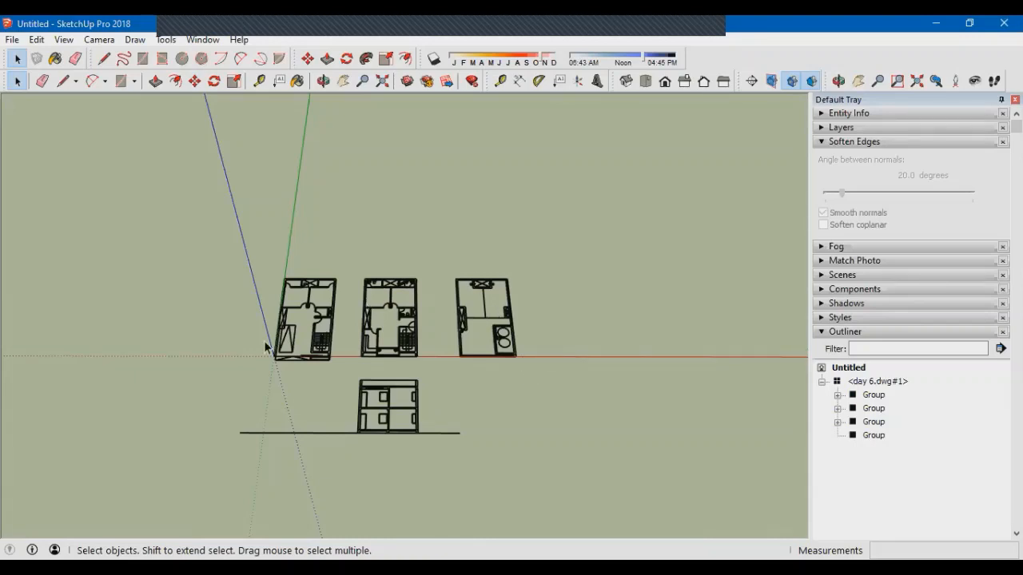
pyautogui.scroll(2, 265, 342)
pyautogui.scroll(3, 323, 311)
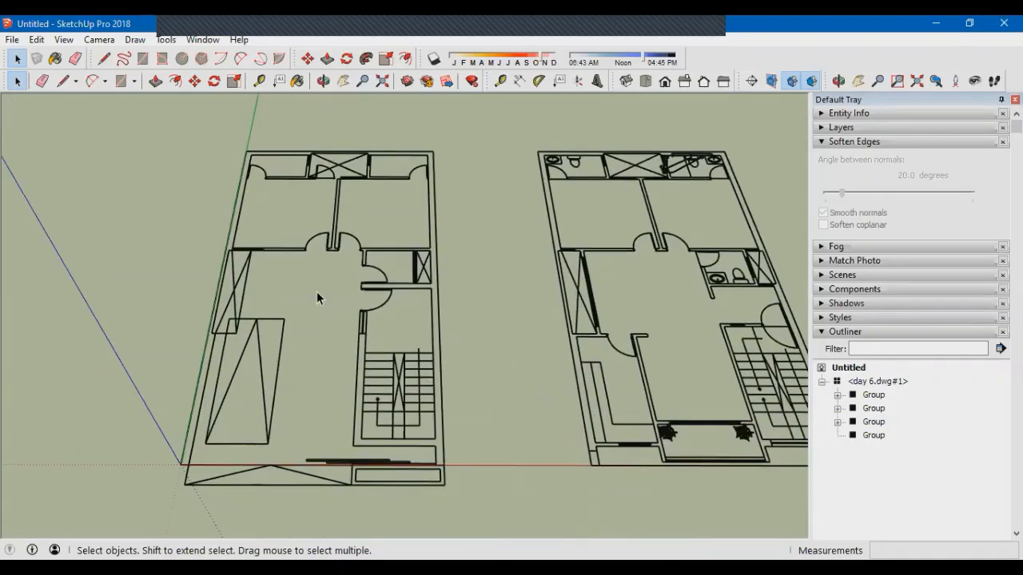
pyautogui.scroll(-4, 318, 306)
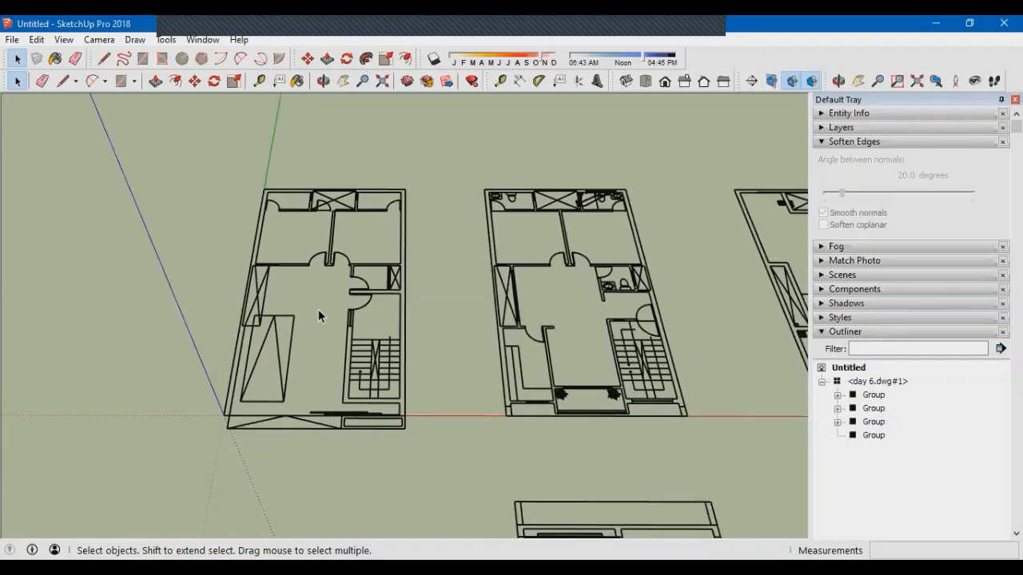
pyautogui.moveTo(541, 314); pyautogui.dragTo(448, 302, button='middle')
pyautogui.scroll(5, 462, 340)
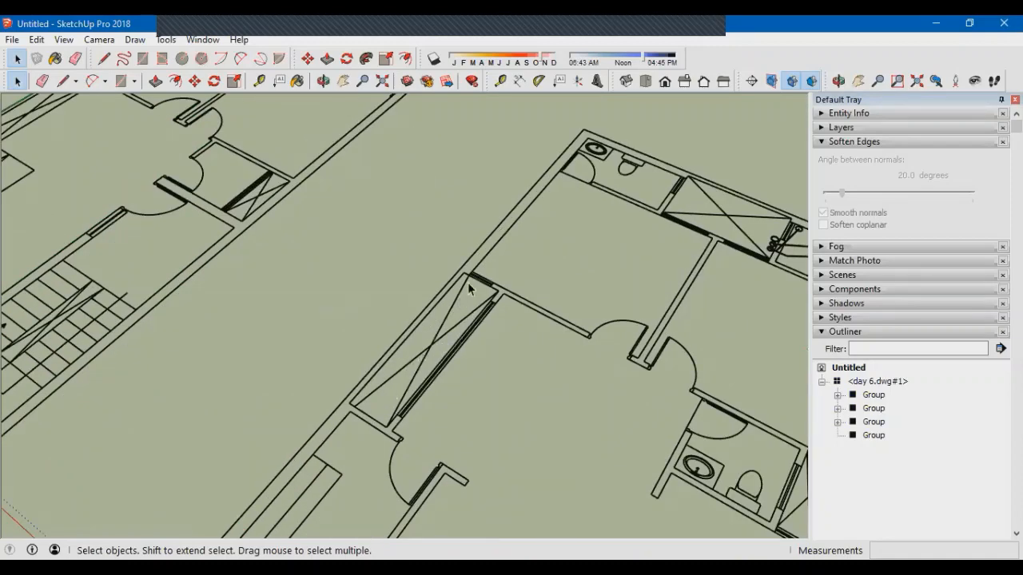
pyautogui.scroll(-5, 475, 336)
pyautogui.moveTo(475, 336)
pyautogui.mouseDown(button='middle')
pyautogui.moveTo(599, 384)
pyautogui.moveTo(432, 390)
pyautogui.moveTo(455, 335)
pyautogui.mouseUp(button='middle')
pyautogui.scroll(3, 475, 269)
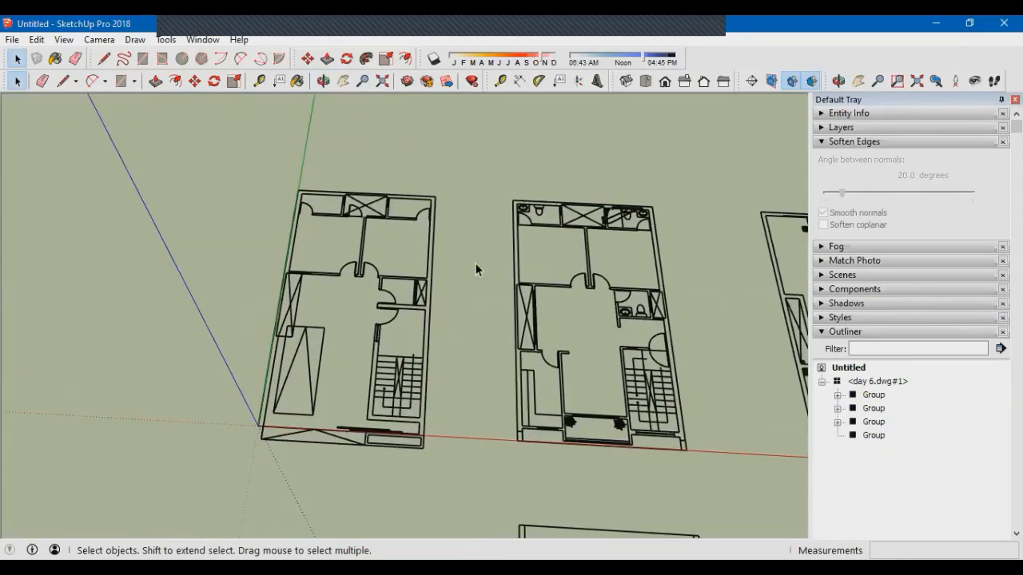
pyautogui.moveTo(495, 398); pyautogui.dragTo(493, 417, button='middle')
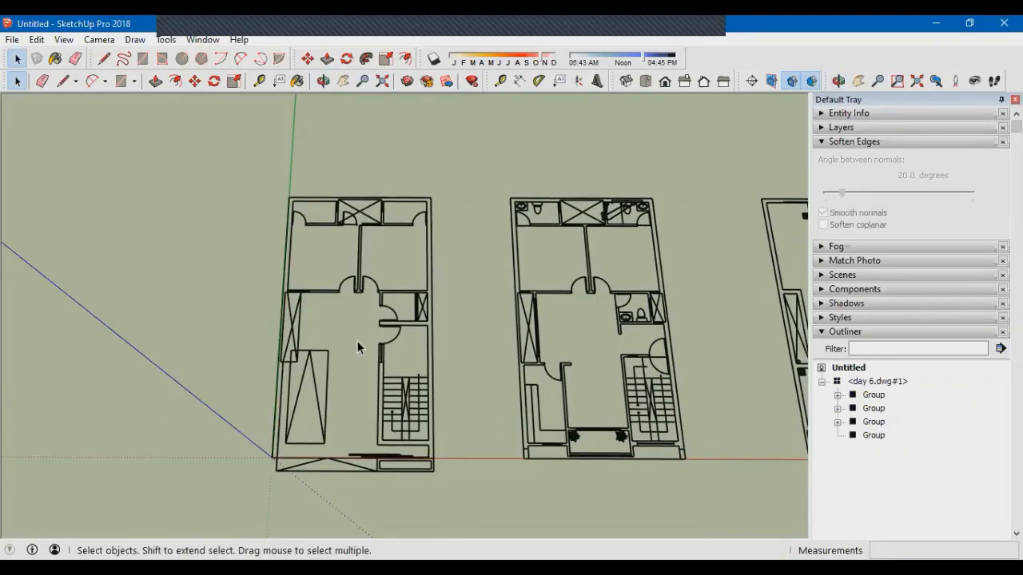
pyautogui.scroll(5, 491, 328)
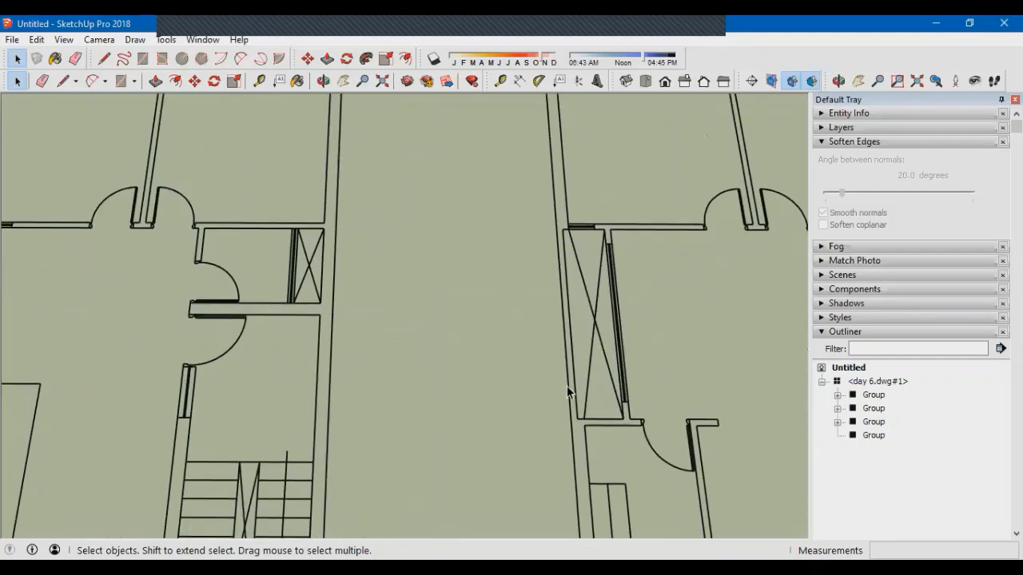
pyautogui.scroll(-6, 402, 349)
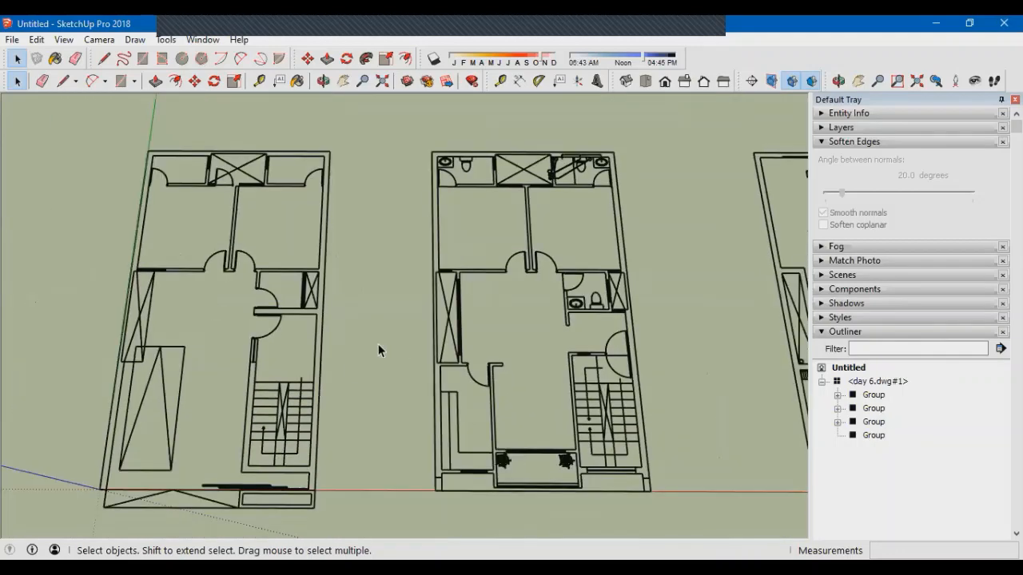
pyautogui.scroll(-2, 387, 372)
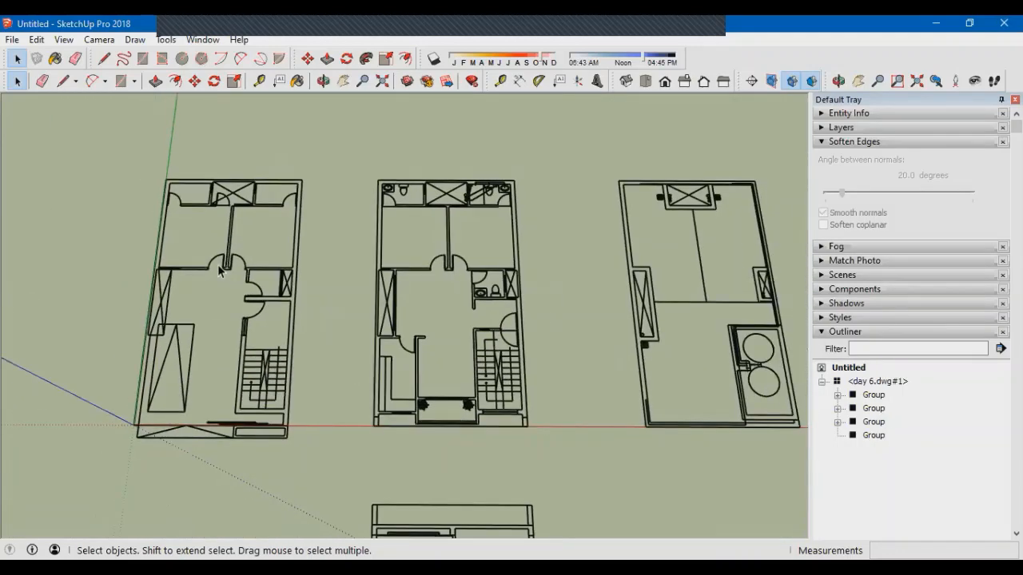
# Inspect the first floor plan's rear bathrooms, shaft and central walls up close
pyautogui.scroll(6, 180, 161)
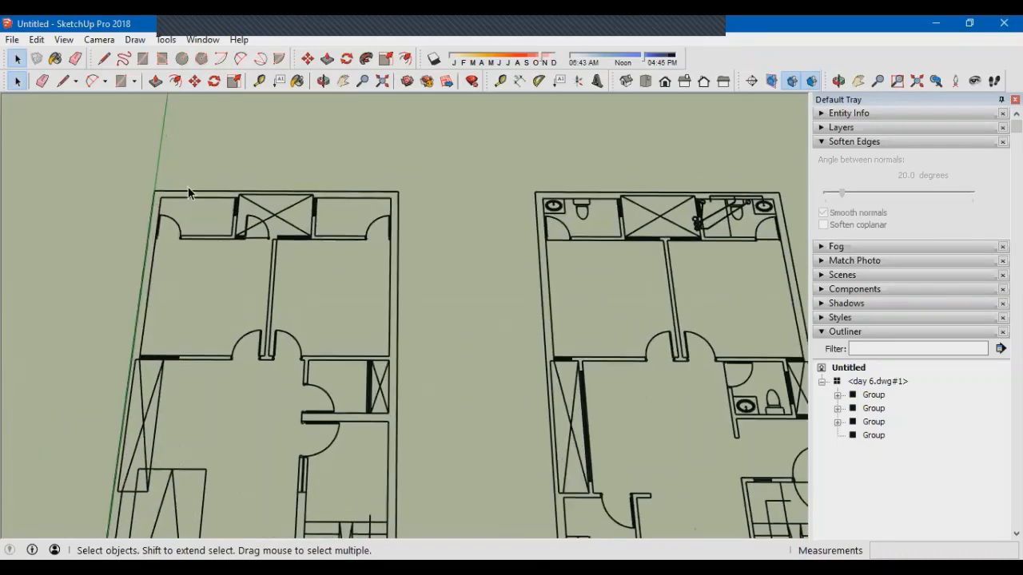
pyautogui.scroll(2, 318, 274)
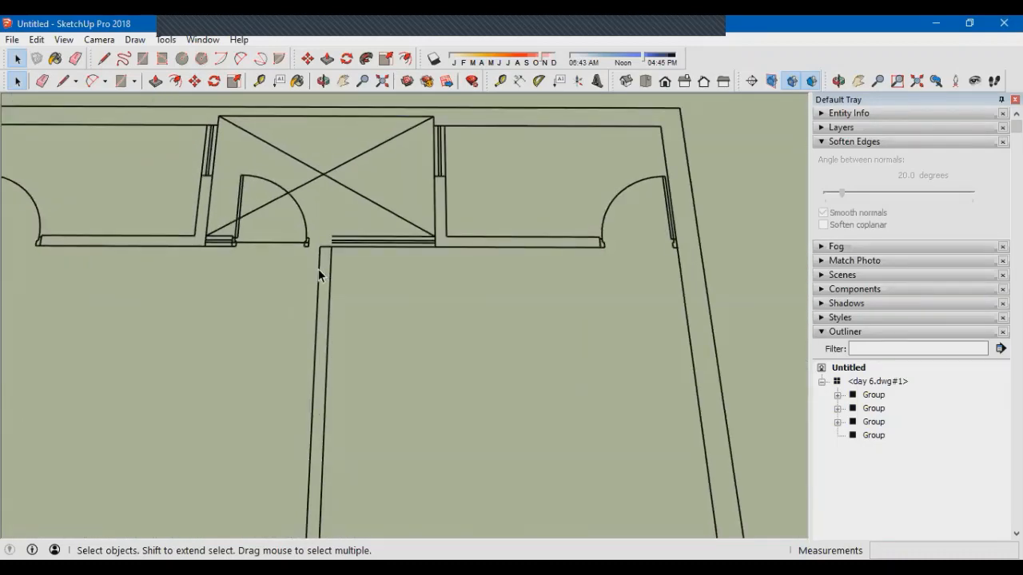
pyautogui.scroll(-5, 331, 213)
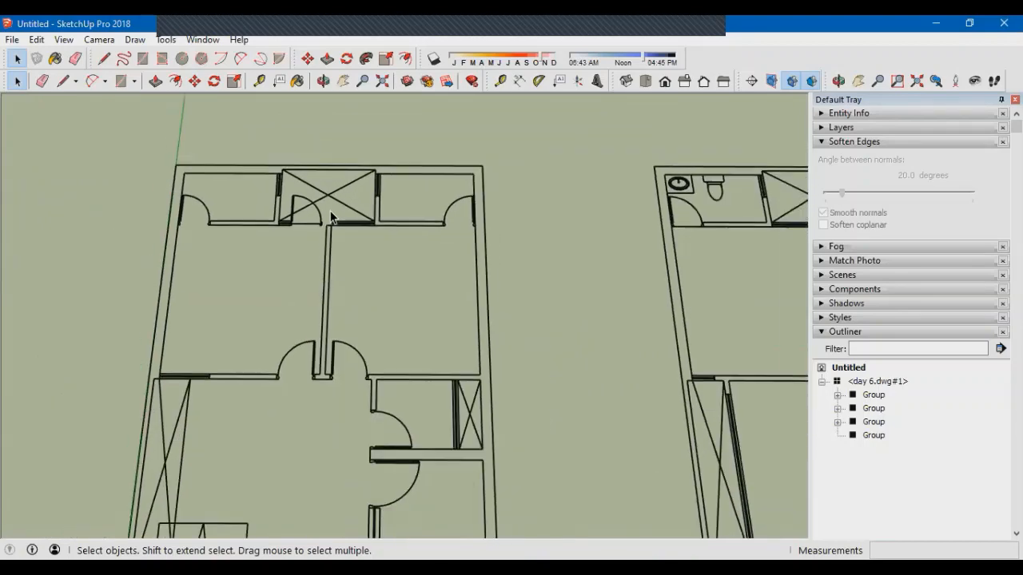
pyautogui.scroll(-2, 331, 216)
pyautogui.scroll(3, 209, 406)
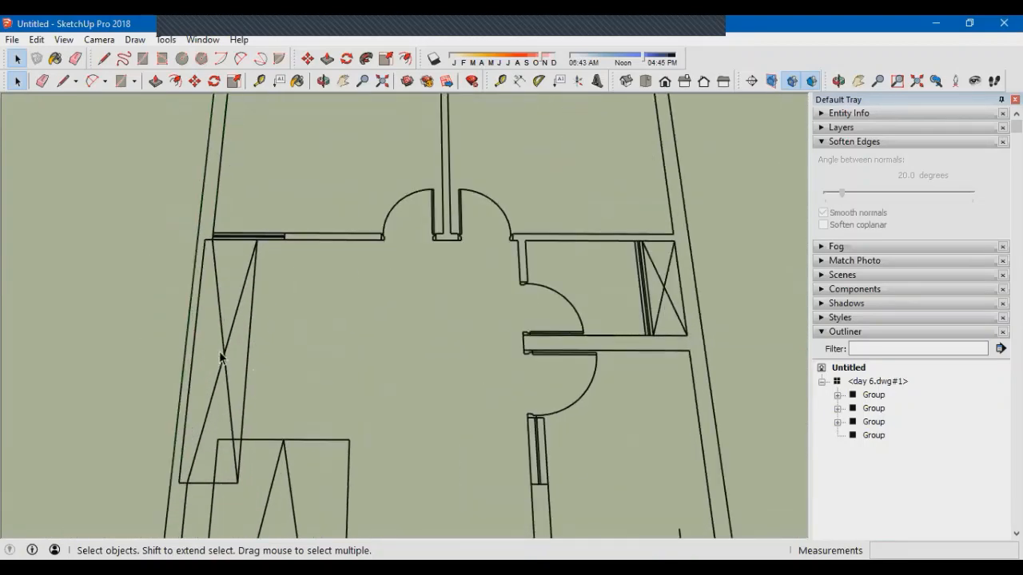
# Select the day 6.dwg component and review the grouped plans and section as a whole
pyautogui.click(223, 350)
pyautogui.scroll(-5, 280, 345)
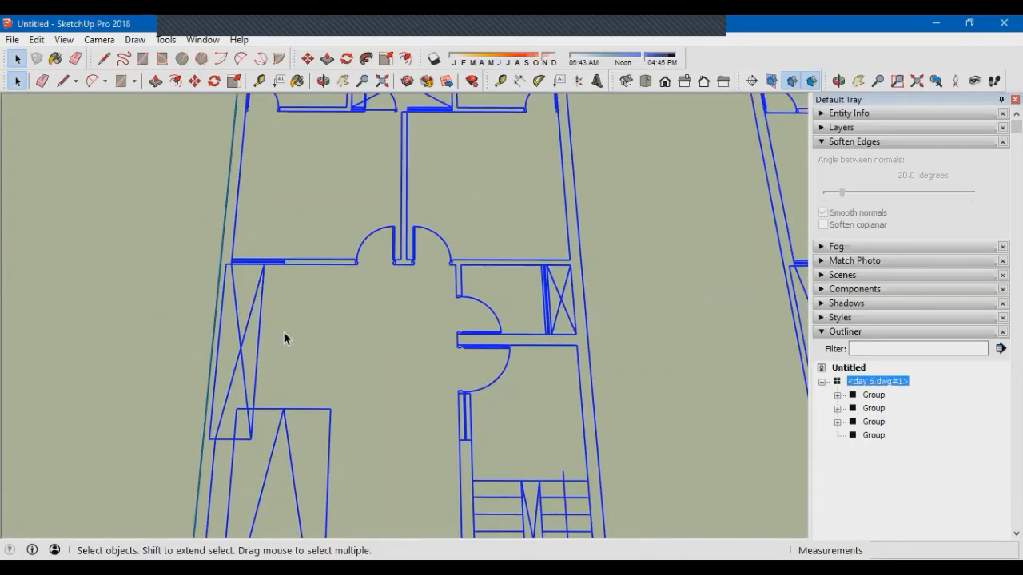
pyautogui.moveTo(285, 336); pyautogui.dragTo(343, 326, button='middle')
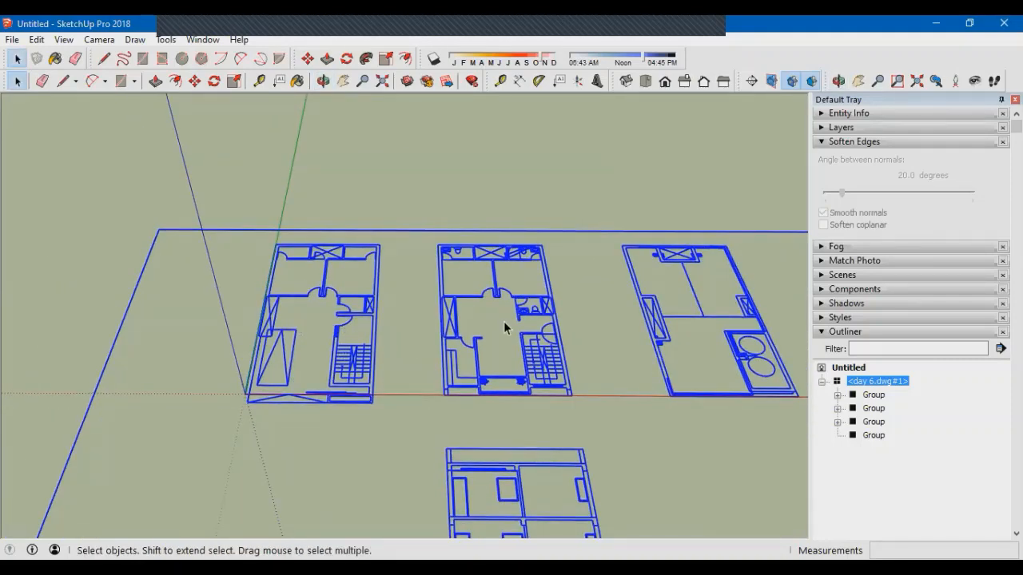
pyautogui.scroll(-2, 502, 327)
pyautogui.scroll(-2, 295, 375)
pyautogui.moveTo(296, 375); pyautogui.dragTo(448, 372, button='middle')
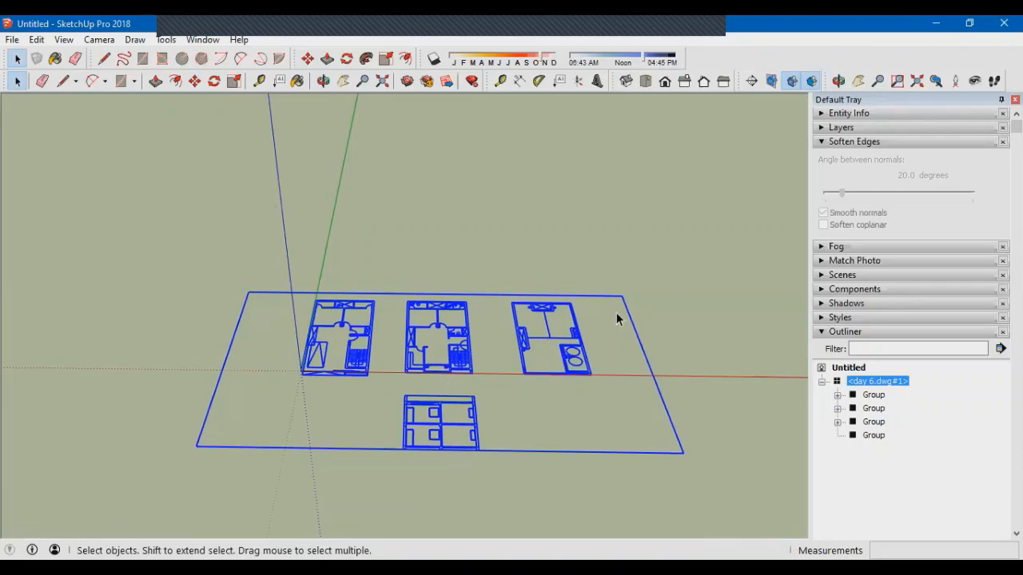
# Rename the first floor plan's group in the outliner as "ground floor"
pyautogui.click(874, 398)
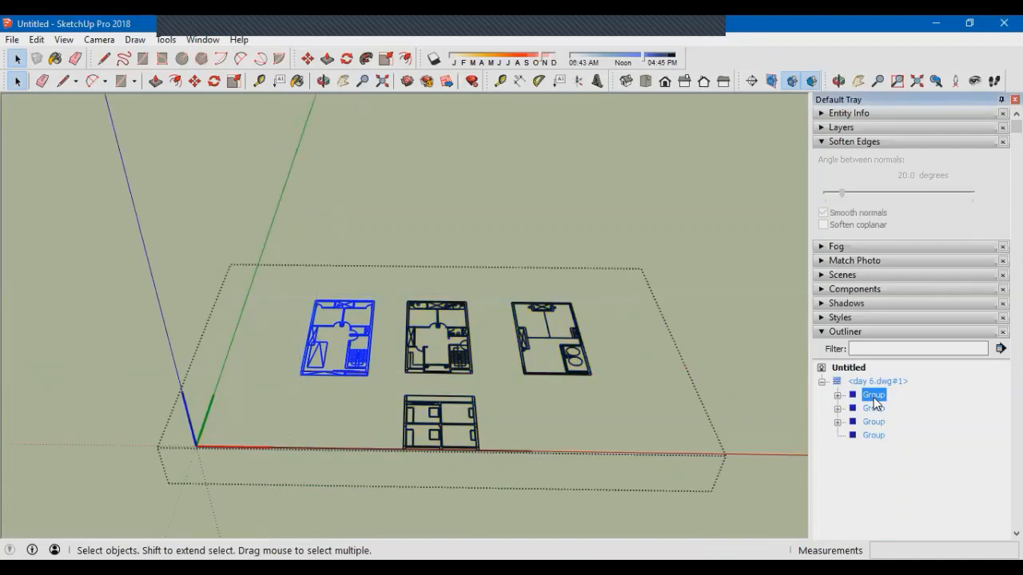
pyautogui.rightClick(875, 400)
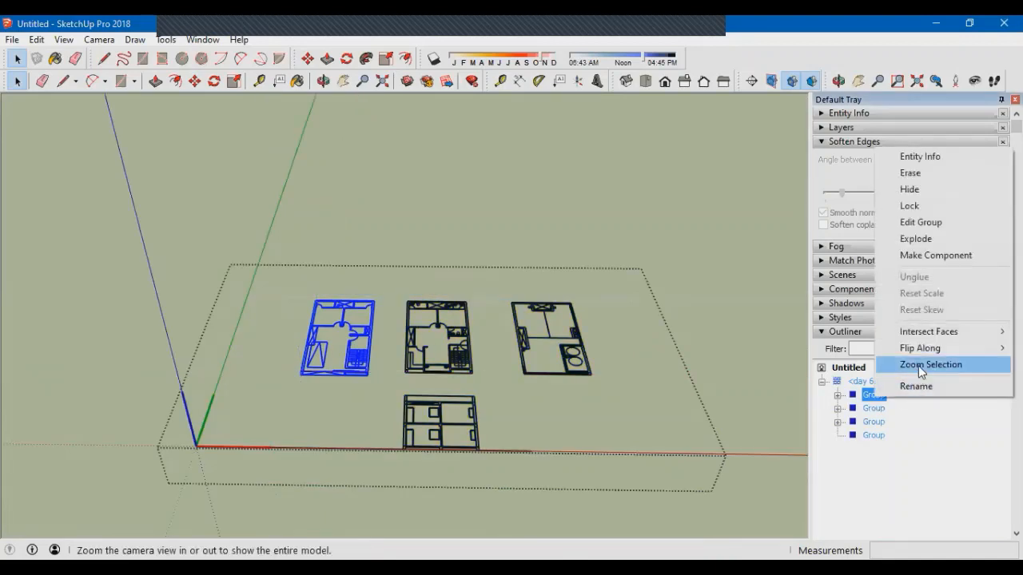
pyautogui.click(916, 386)
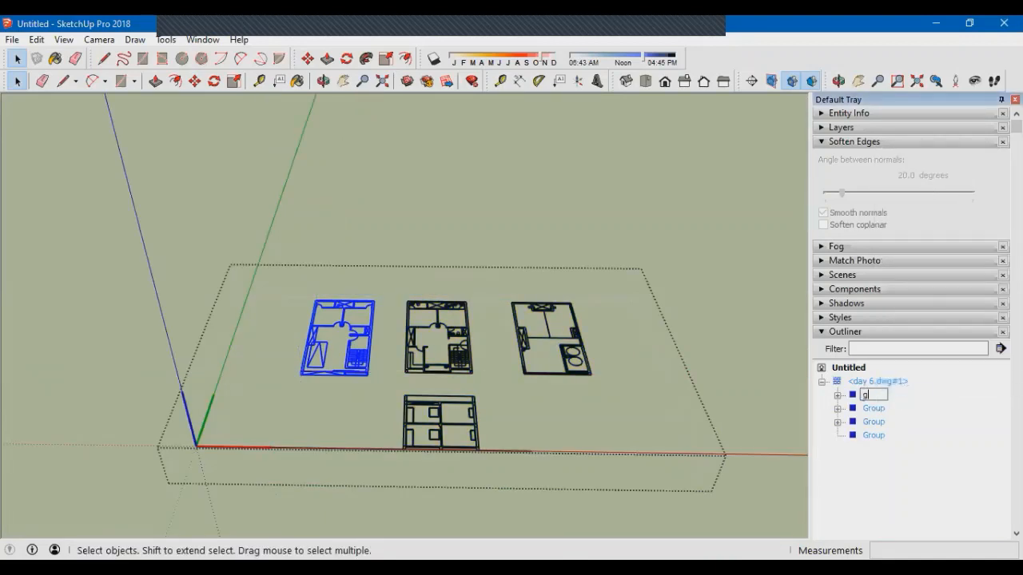
pyautogui.write('ground floor')
pyautogui.press('Return')
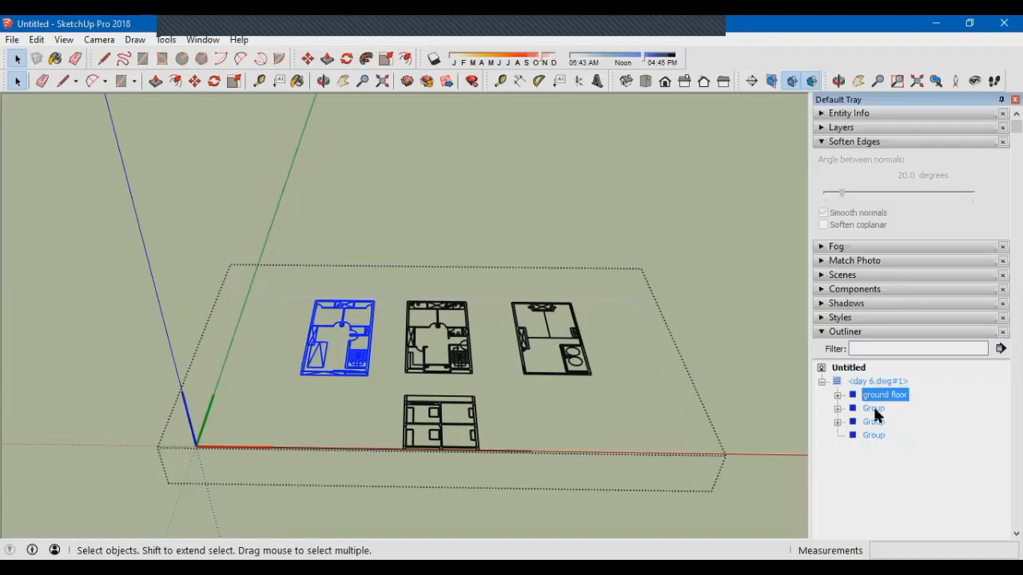
# Rename the middle floor plan's group in the outliner as "first floor"
pyautogui.click(875, 410)
pyautogui.rightClick(875, 411)
pyautogui.click(906, 401)
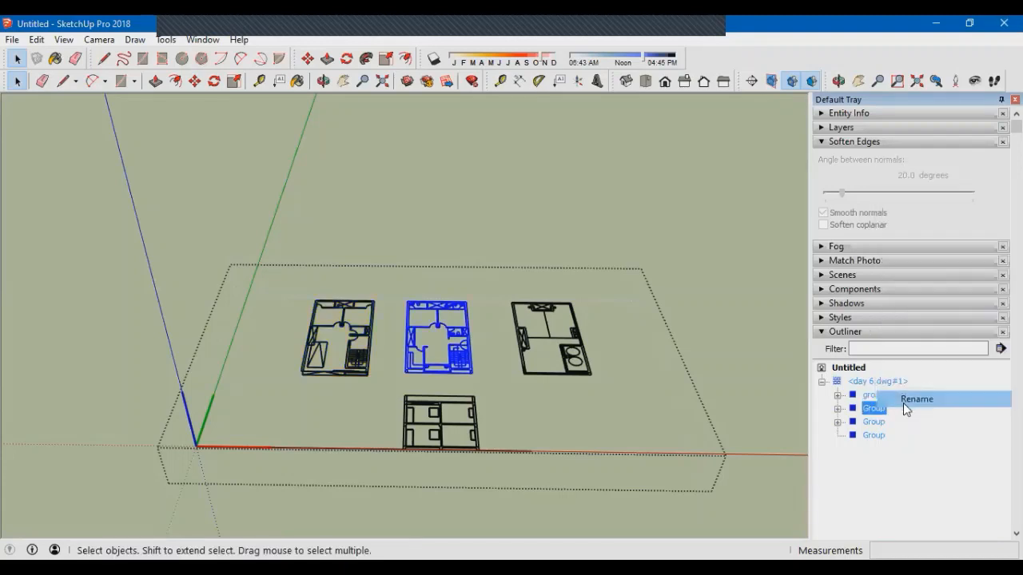
pyautogui.write('first floor')
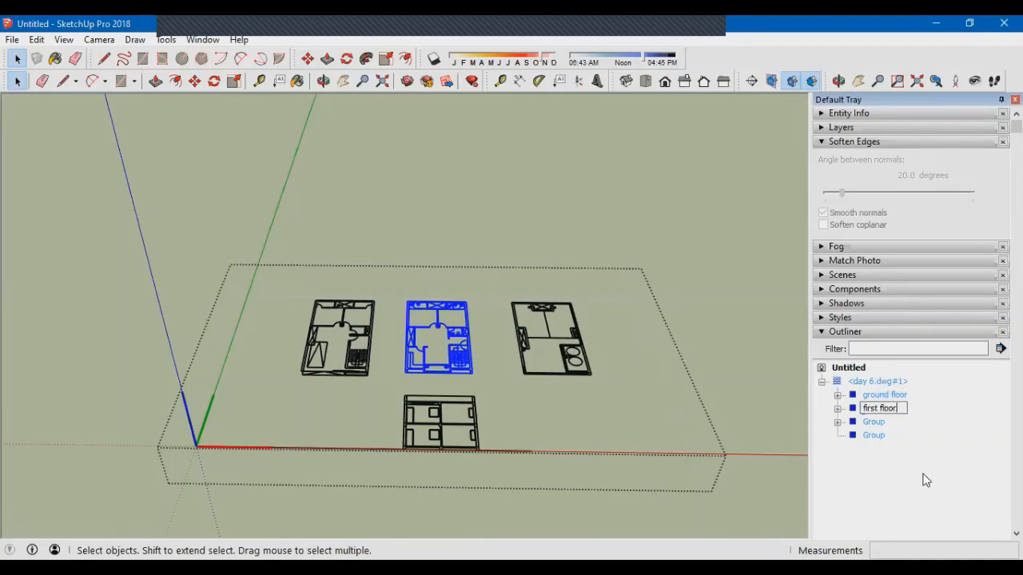
pyautogui.press('Return')
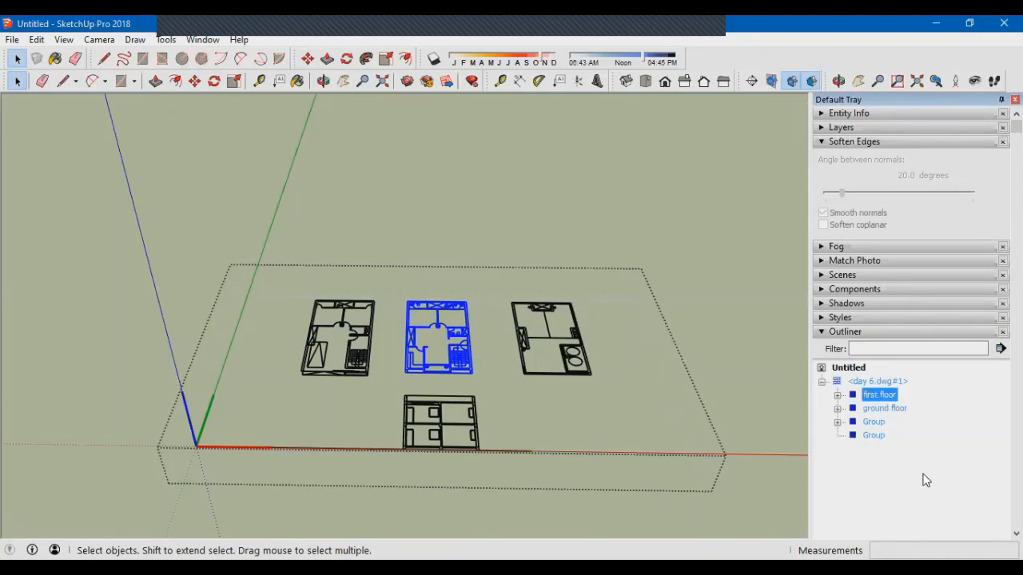
# Rename the group of the plan with the two round tanks as "terrace" in the outliner
pyautogui.click(874, 422)
pyautogui.rightClick(874, 423)
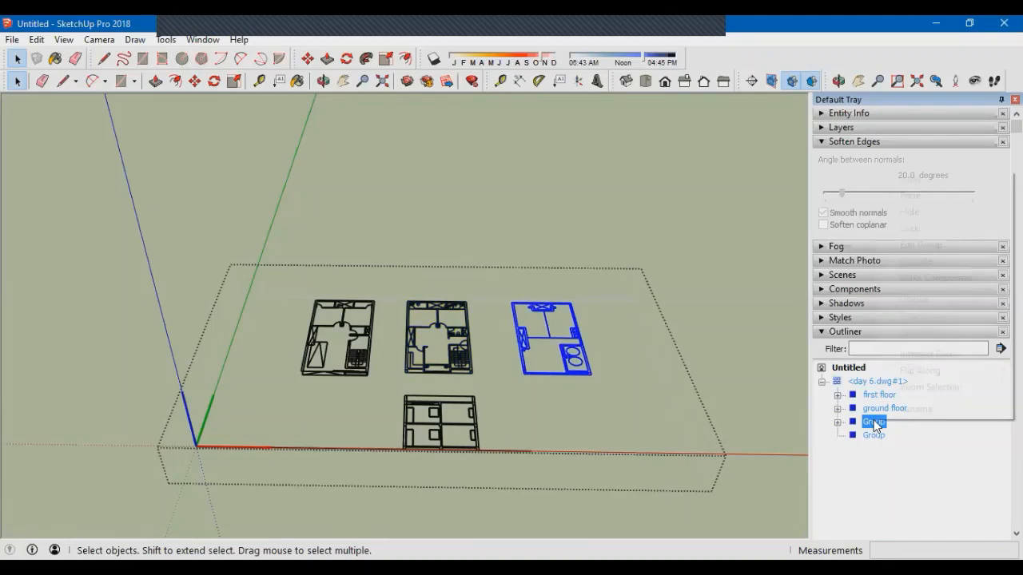
pyautogui.click(902, 409)
pyautogui.write('terrace')
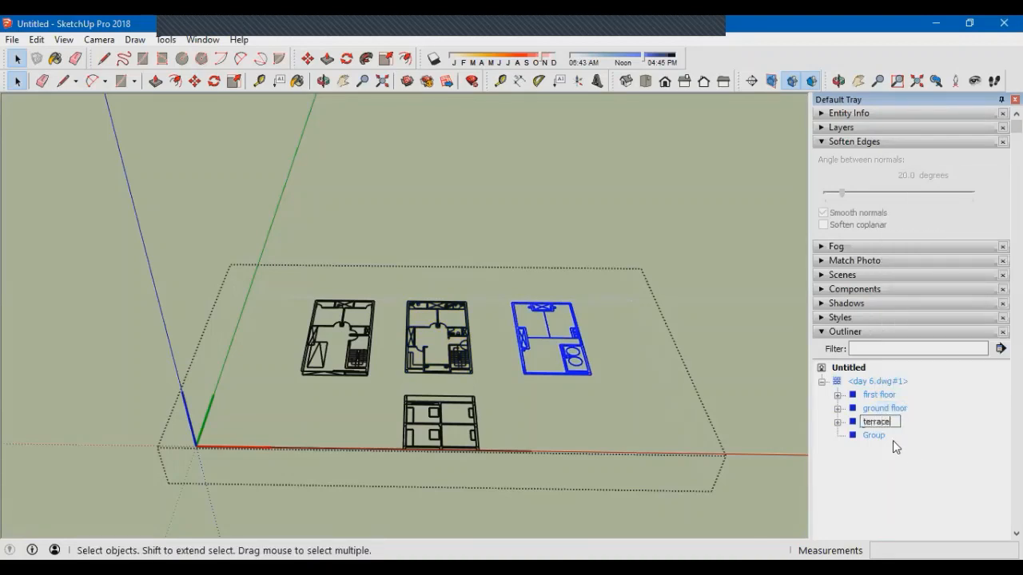
pyautogui.press('Return')
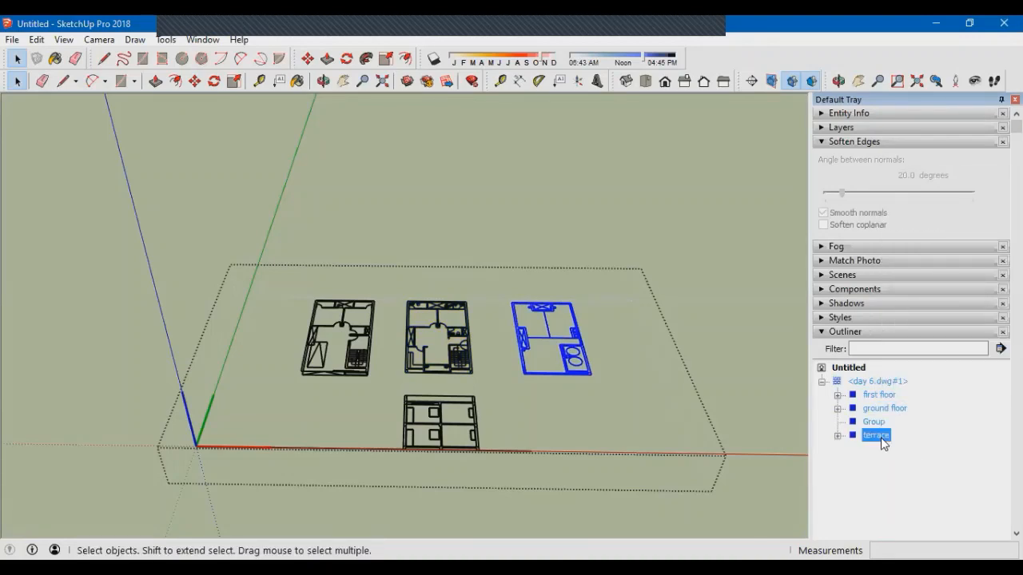
pyautogui.rightClick(881, 436)
pyautogui.click(866, 477)
# Rename the remaining unnamed group, which holds the section drawing, as "Section"
pyautogui.click(869, 422)
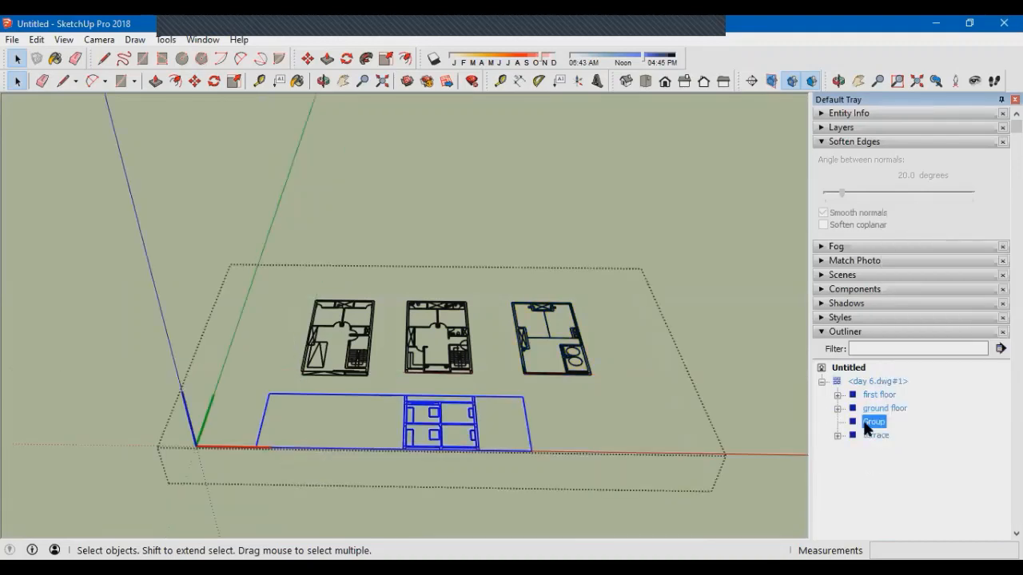
pyautogui.rightClick(867, 423)
pyautogui.click(930, 411)
pyautogui.write('Section')
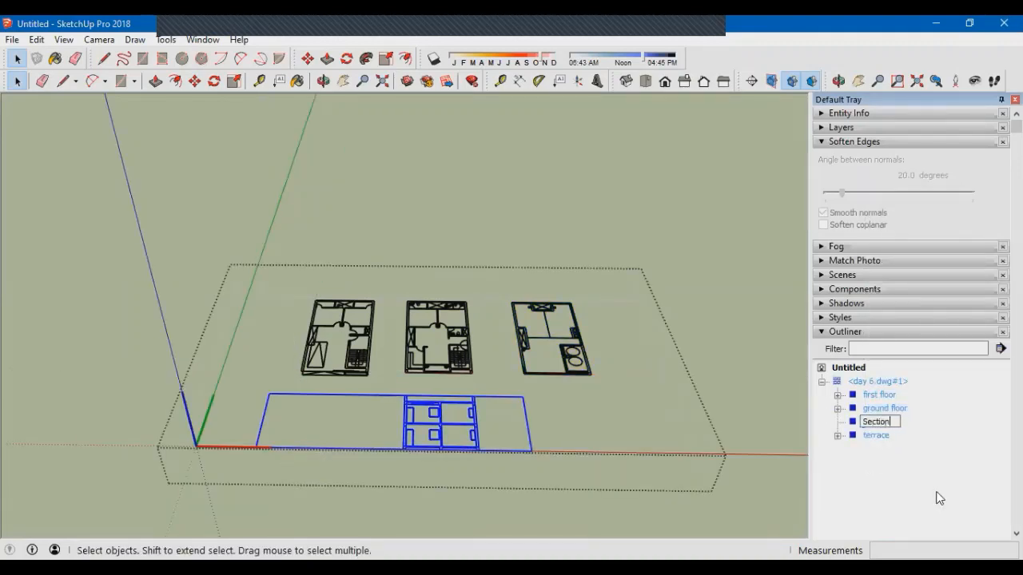
pyautogui.press('Return')
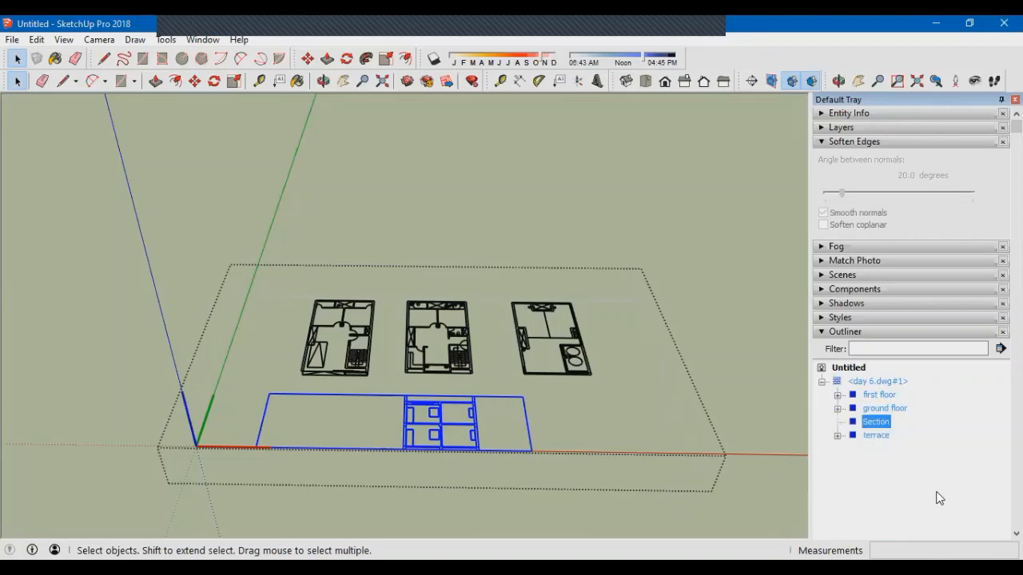
# Leave the day 6.dwg component and explode it so its named groups stand on their own
pyautogui.click(632, 411)
pyautogui.click(667, 394)
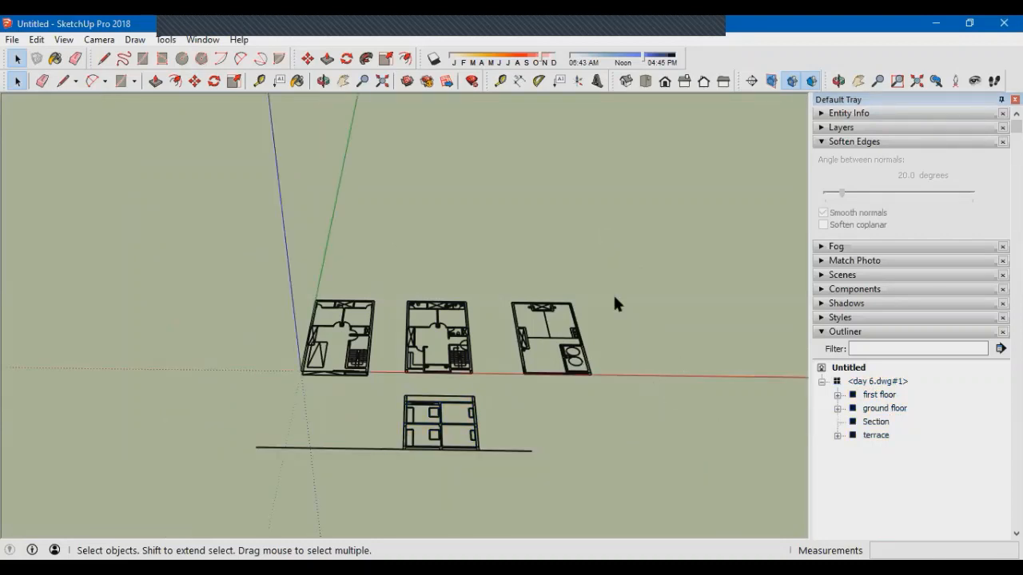
pyautogui.moveTo(615, 303); pyautogui.dragTo(287, 465)
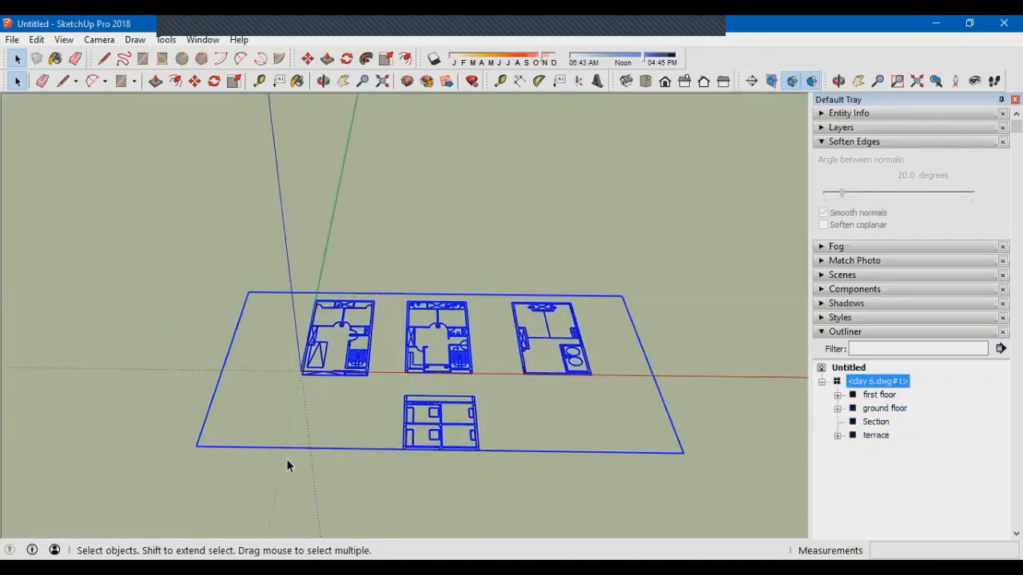
pyautogui.rightClick(466, 363)
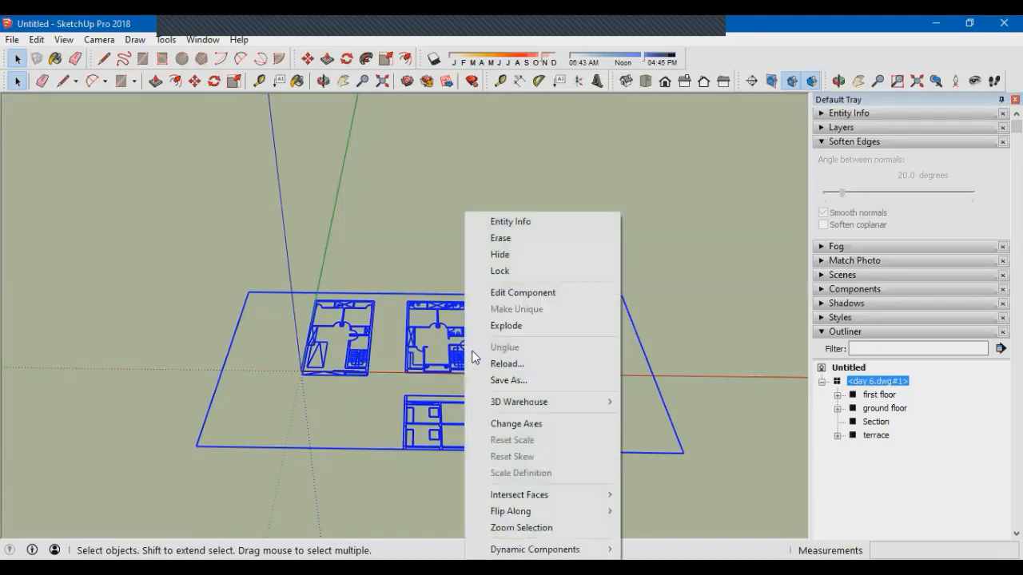
pyautogui.click(489, 323)
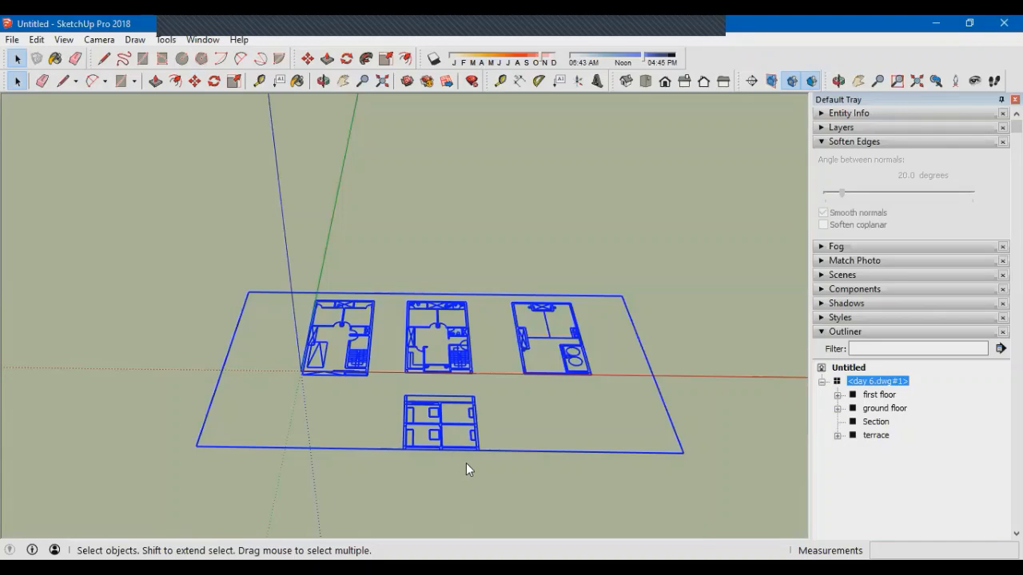
# Examine the ungrouped floor plans and section up close and from different angles
pyautogui.moveTo(580, 450); pyautogui.dragTo(561, 520, button='middle')
pyautogui.scroll(4, 439, 359)
pyautogui.scroll(5, 424, 351)
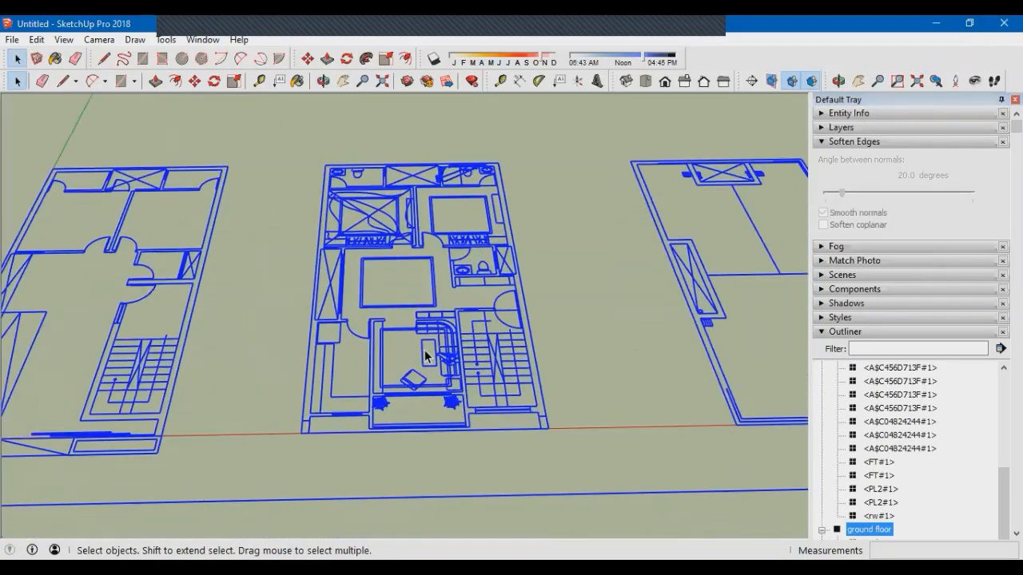
pyautogui.moveTo(424, 354); pyautogui.dragTo(443, 441, button='middle')
pyautogui.scroll(-1, 424, 399)
pyautogui.moveTo(421, 397); pyautogui.dragTo(419, 340, button='middle')
pyautogui.scroll(3, 229, 194)
pyautogui.scroll(-1, 229, 193)
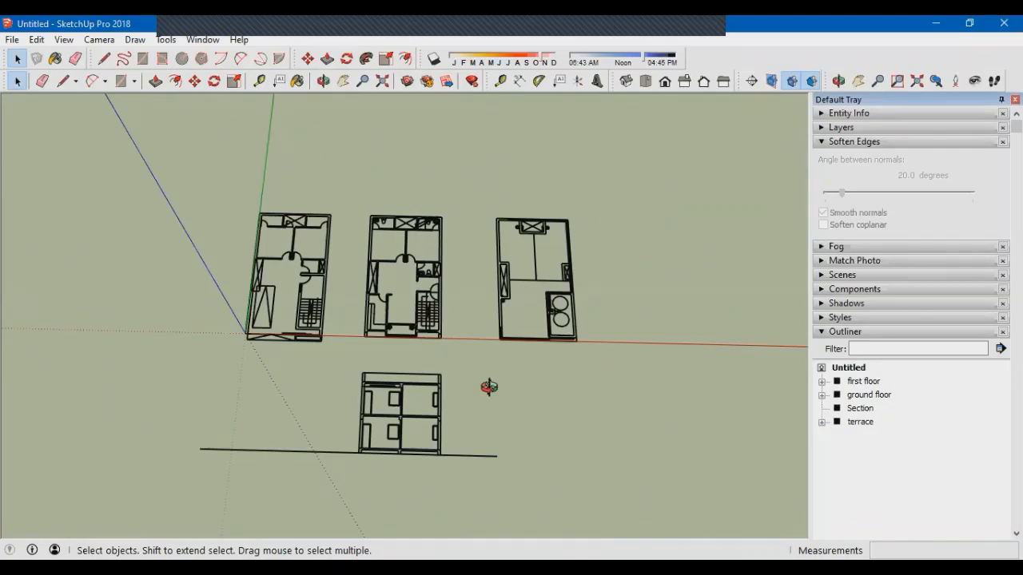
pyautogui.moveTo(489, 387); pyautogui.dragTo(499, 387, button='middle')
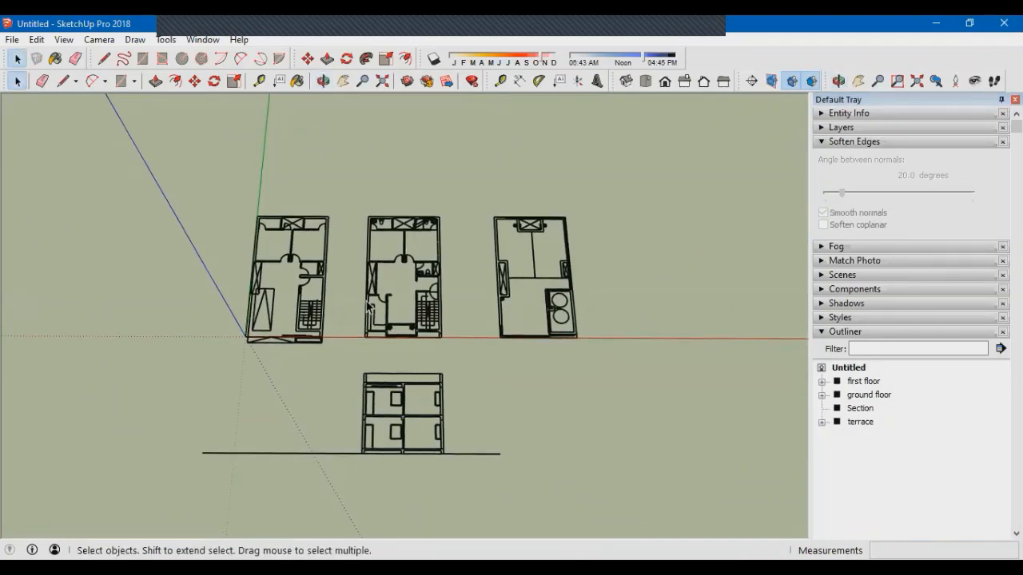
# Make all hidden layers visible, from Ar-Beam through wire inner, including the grid, electrical and false ceiling layers
pyautogui.click(835, 128)
pyautogui.scroll(-5, 891, 301)
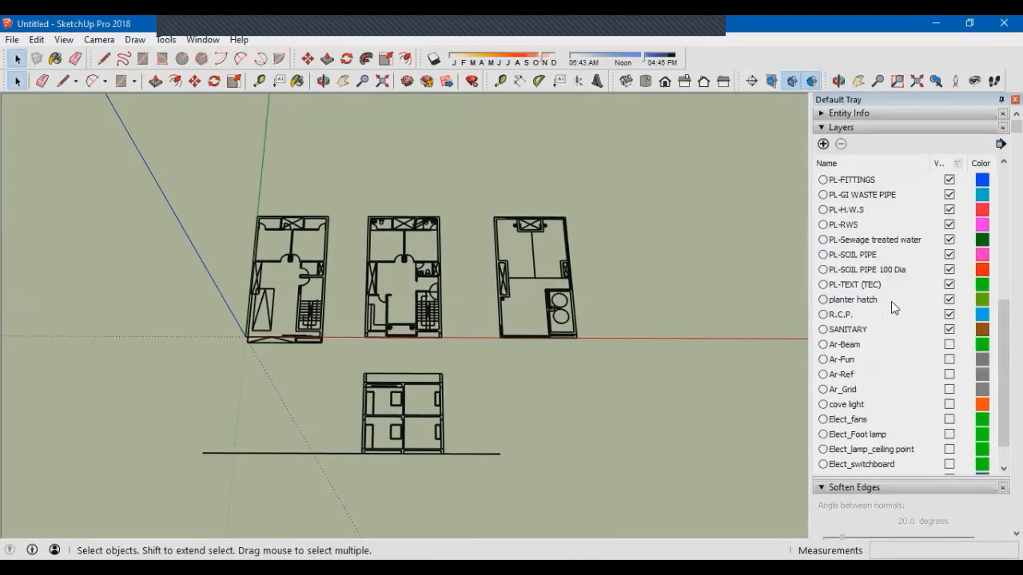
pyautogui.scroll(-4, 891, 301)
pyautogui.scroll(3, 891, 302)
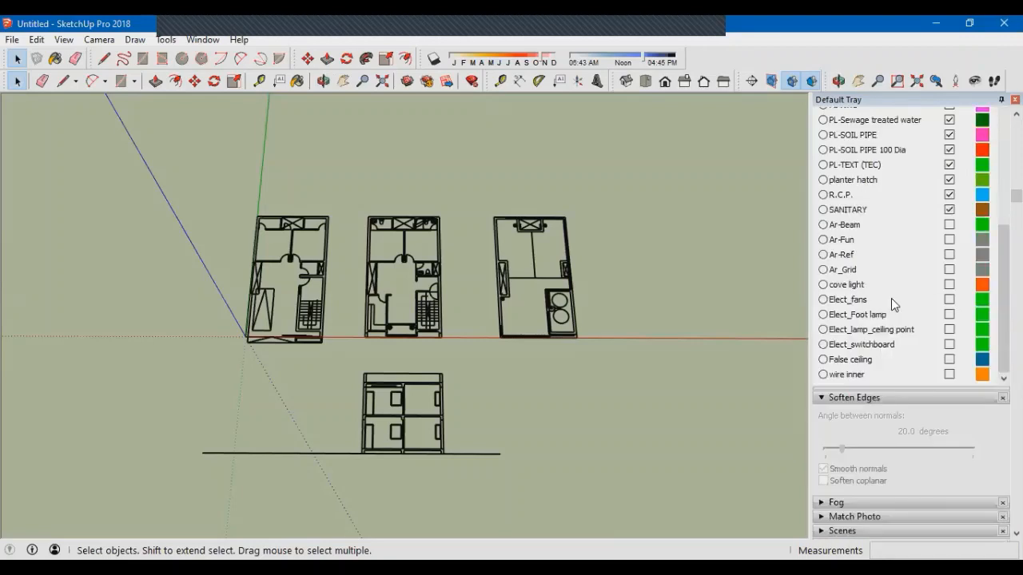
pyautogui.click(877, 225)
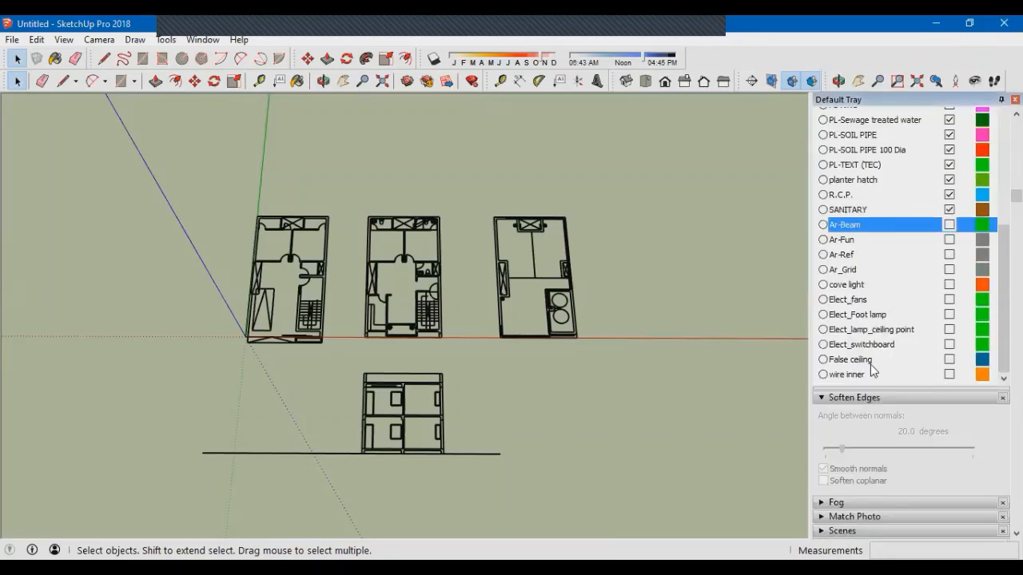
pyautogui.keyDown('shift'); pyautogui.click(872, 372); pyautogui.keyUp('shift')
pyautogui.click(949, 224)
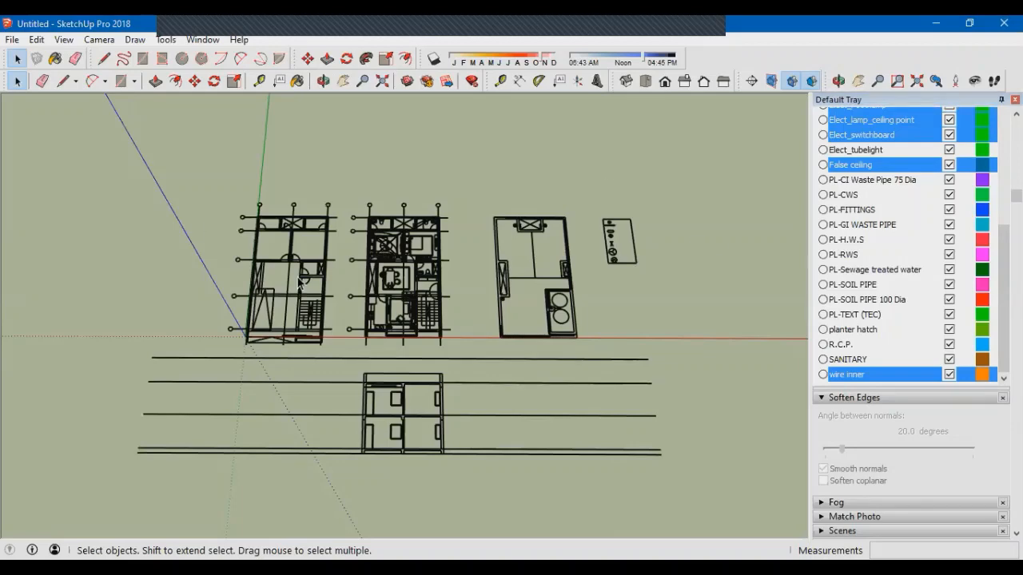
# Inspect the beam lines and column grids on the ground and first floor plans by selecting them one at a time
pyautogui.scroll(10, 299, 288)
pyautogui.scroll(1, 260, 310)
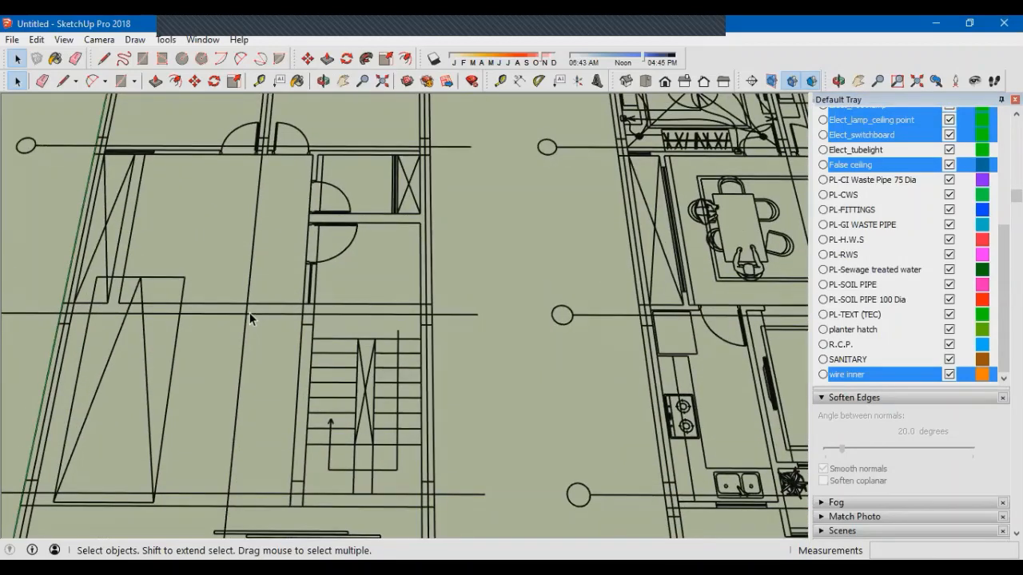
pyautogui.click(250, 312)
pyautogui.scroll(-6, 247, 319)
pyautogui.scroll(2, 304, 351)
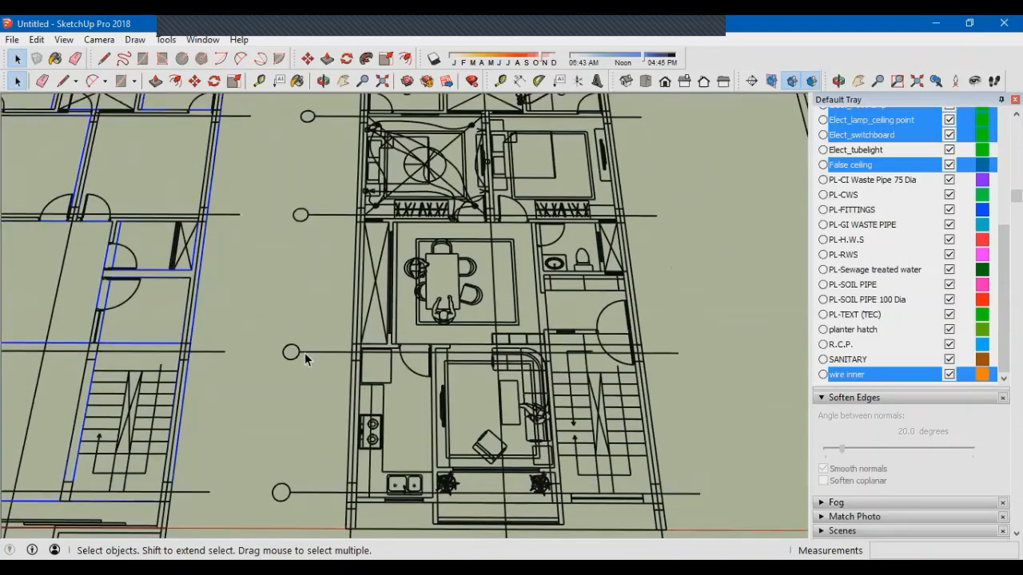
pyautogui.click(304, 352)
pyautogui.scroll(-5, 304, 352)
pyautogui.scroll(3, 206, 271)
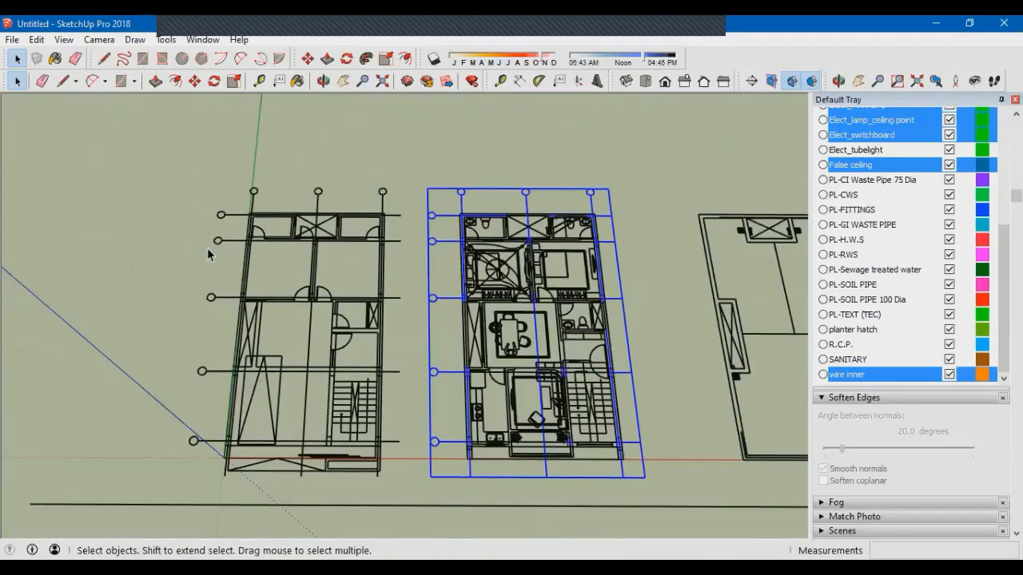
pyautogui.click(245, 238)
pyautogui.scroll(-3, 244, 238)
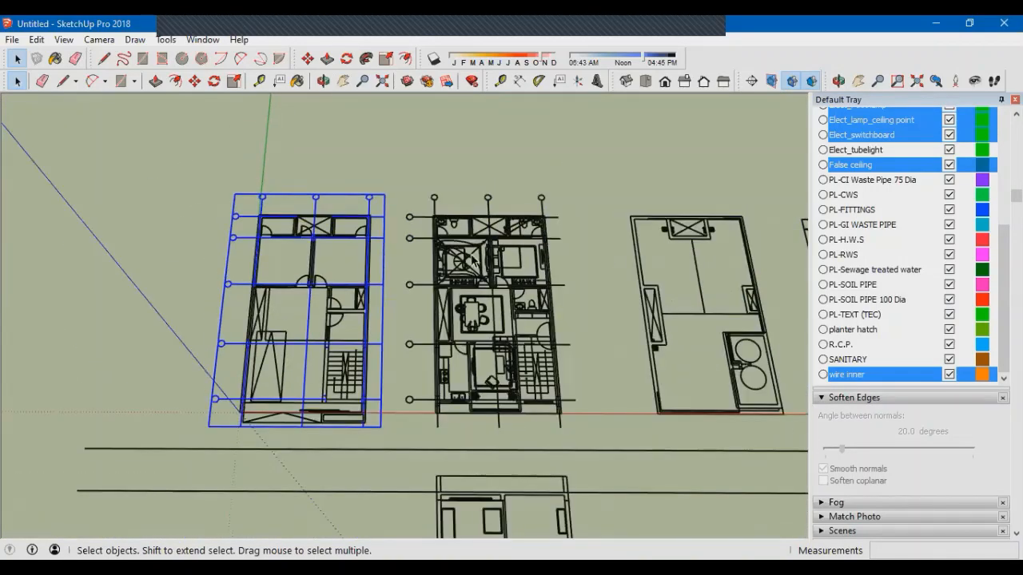
# Examine the false ceiling, fan and wiring lines in the first floor bedroom, comparing them with the overall layout
pyautogui.scroll(4, 473, 260)
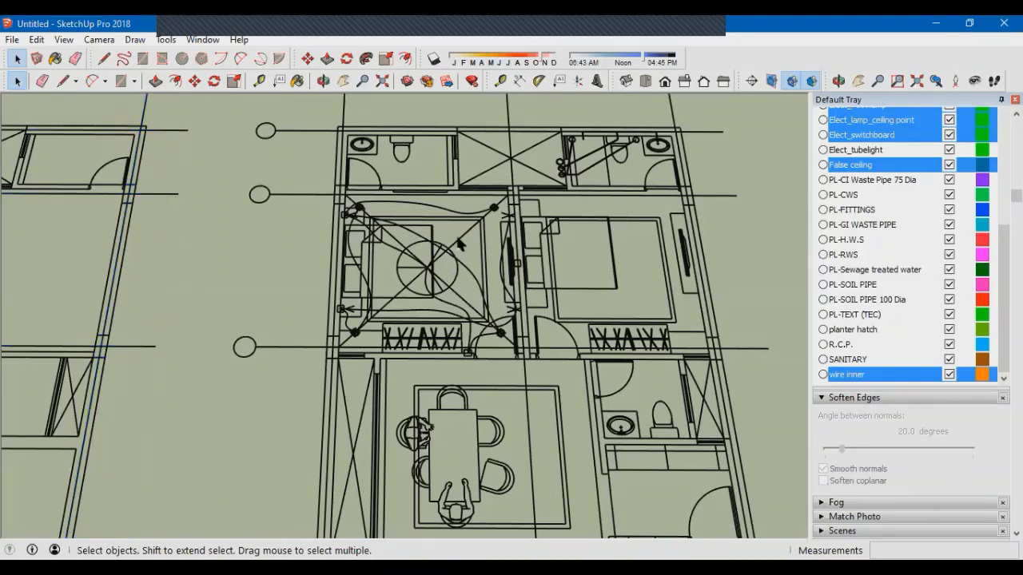
pyautogui.scroll(4, 456, 243)
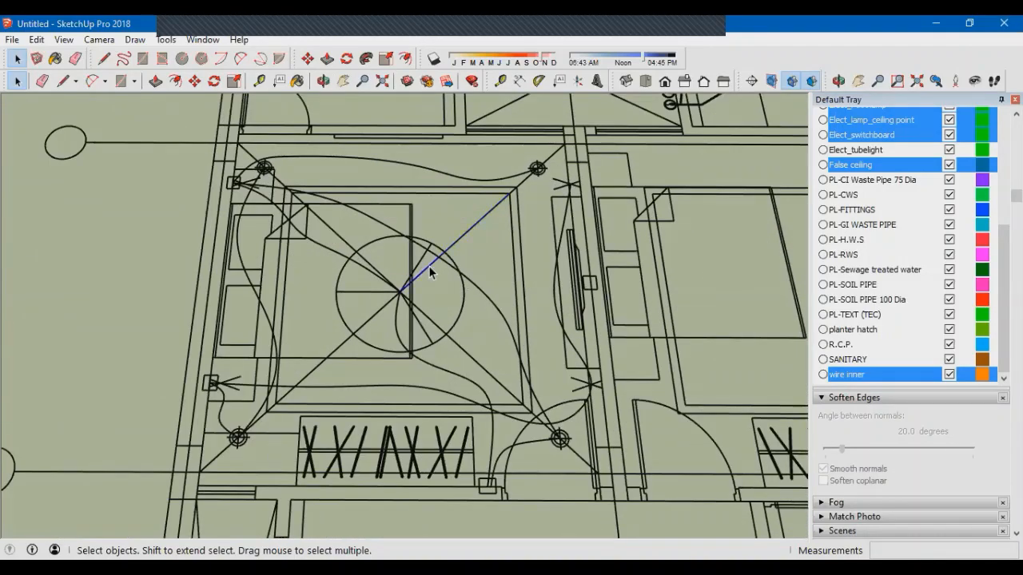
pyautogui.scroll(-8, 429, 272)
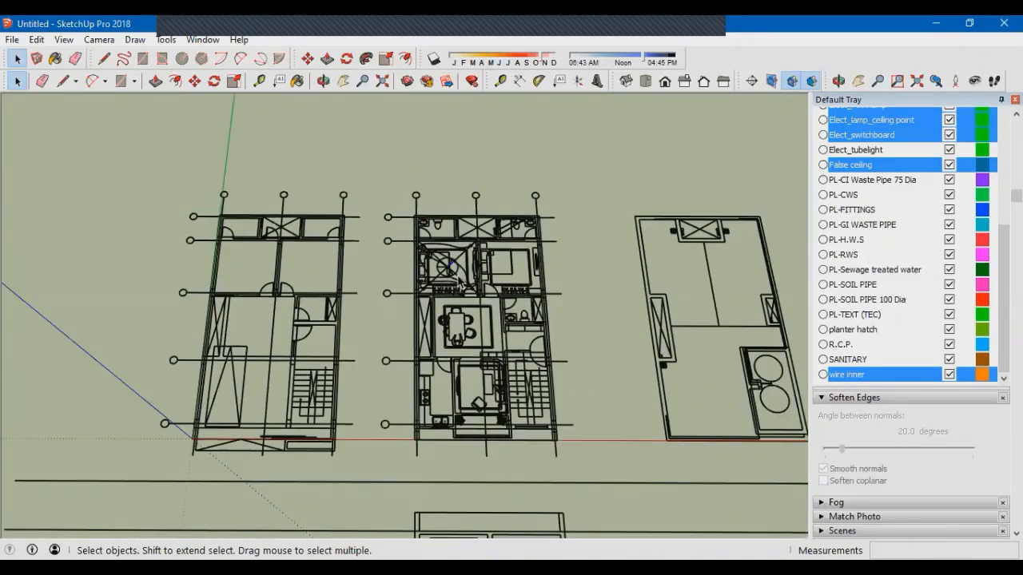
pyautogui.scroll(-2, 425, 325)
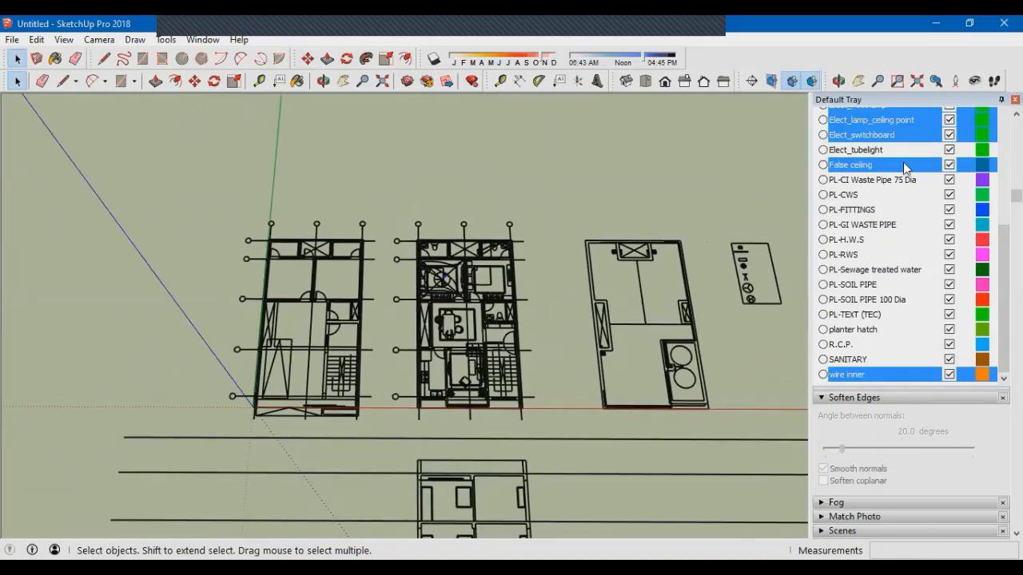
pyautogui.scroll(-2, 361, 335)
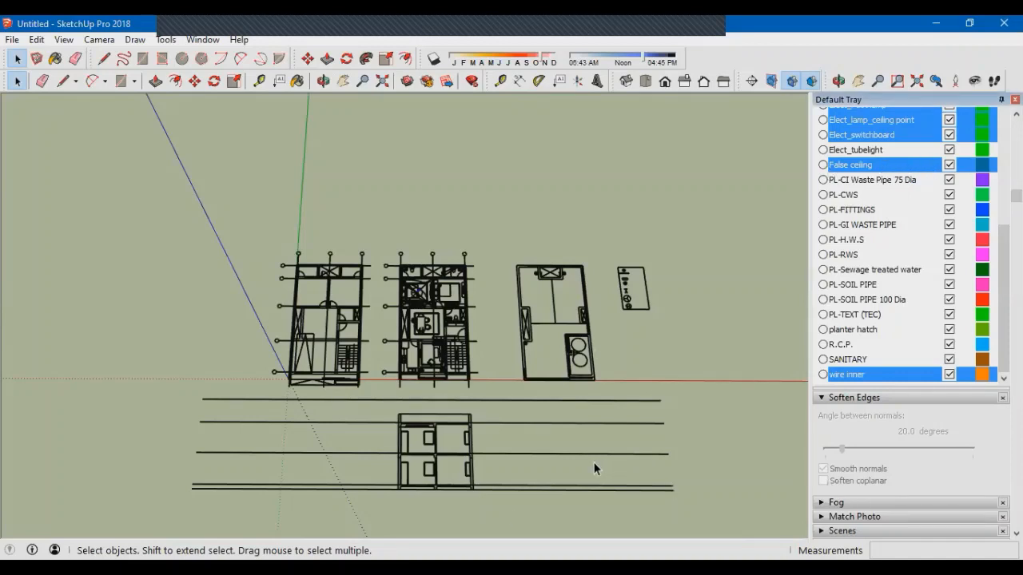
# Delete the column grids with their axis bubbles from the ground floor and first floor plans
pyautogui.click(282, 346)
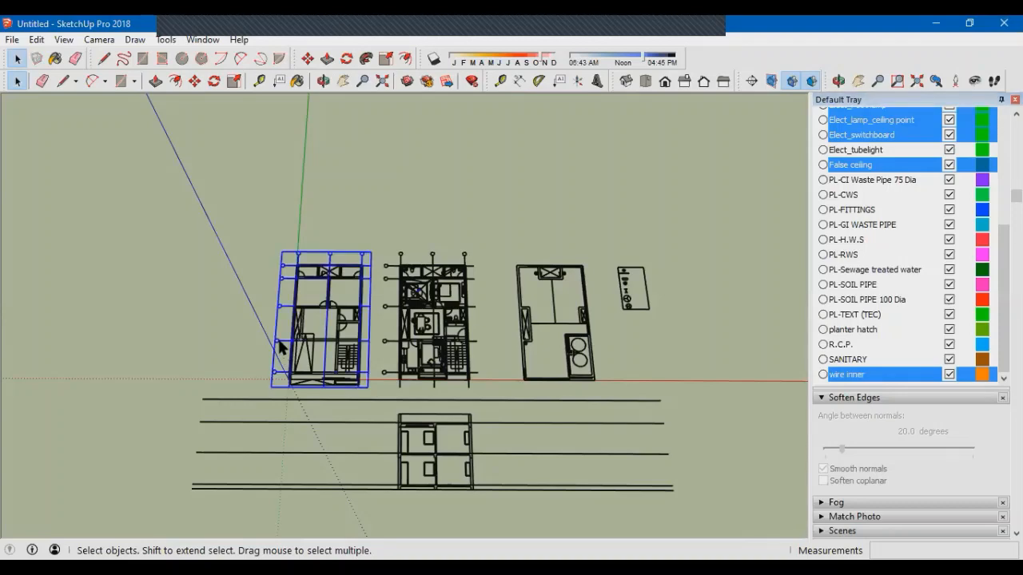
pyautogui.click(283, 346)
pyautogui.scroll(5, 408, 302)
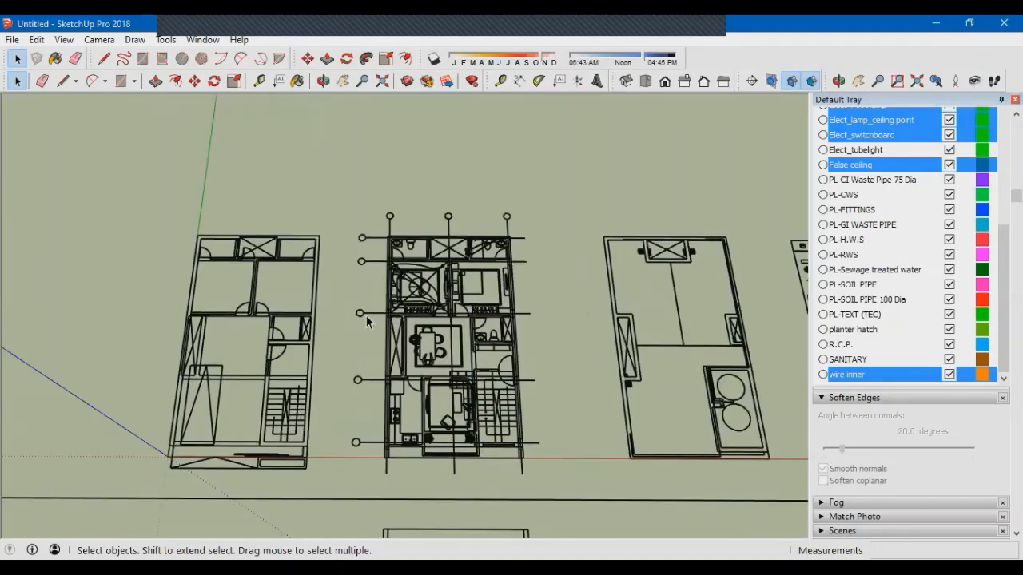
pyautogui.click(360, 315)
pyautogui.scroll(-2, 360, 315)
pyautogui.press('Delete')
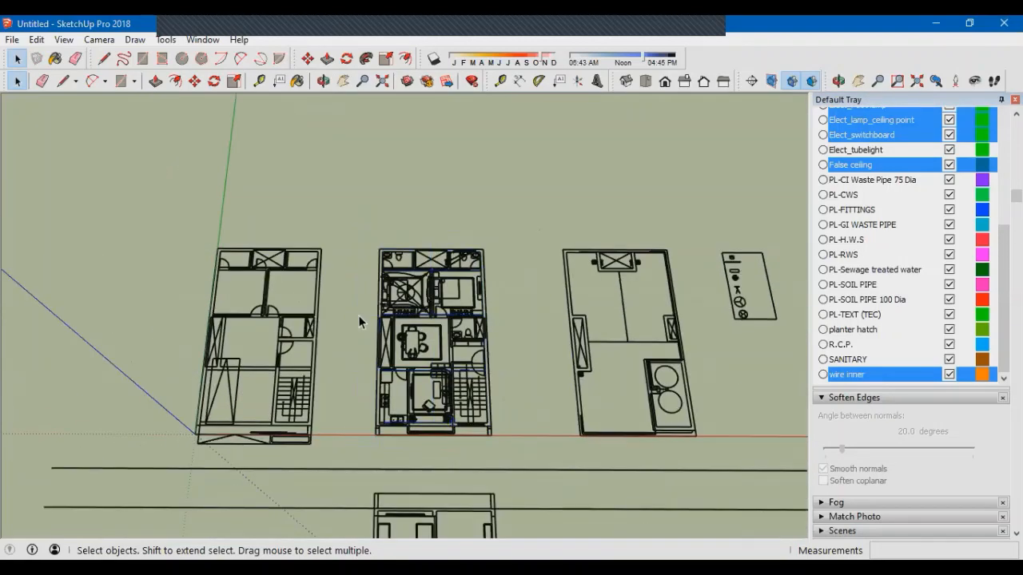
# Select the ground floor's beam lines and its plan group in turn to check which lines belong to each
pyautogui.scroll(-2, 358, 315)
pyautogui.click(327, 302)
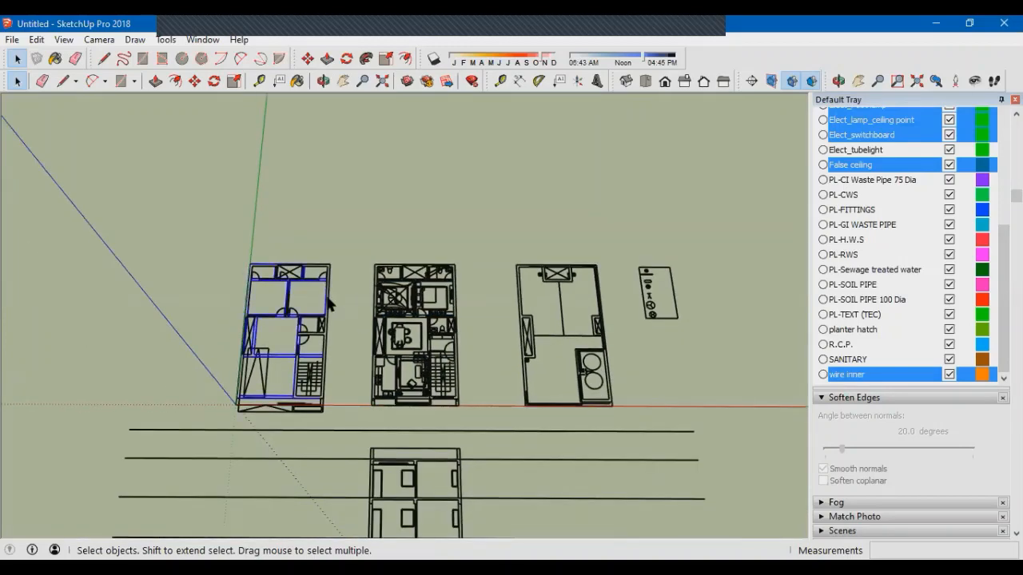
pyautogui.scroll(5, 313, 391)
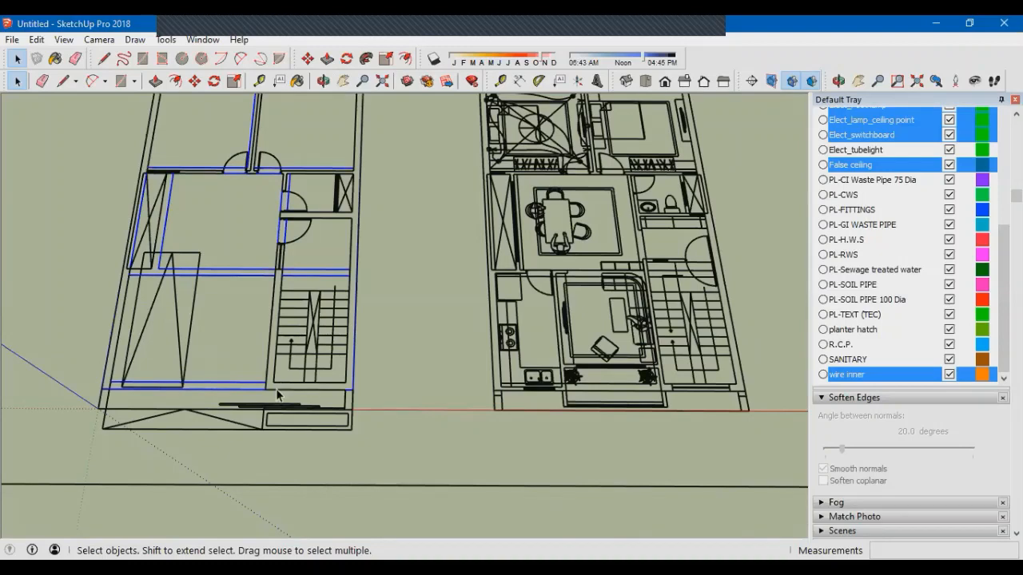
pyautogui.scroll(3, 231, 419)
pyautogui.click(241, 410)
pyautogui.scroll(-3, 592, 415)
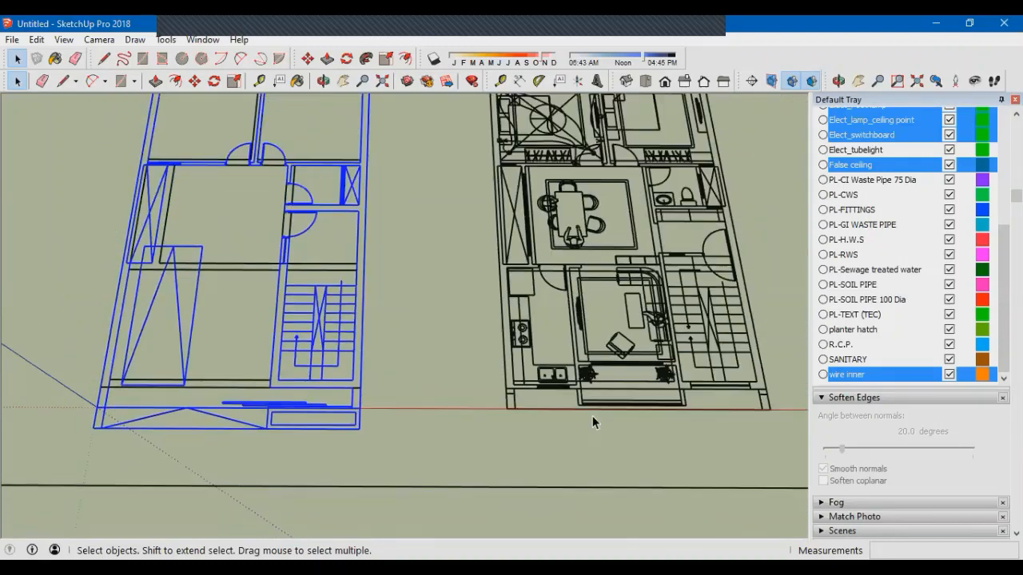
# Move the ground floor, first floor, terrace and section groups together along the green axis, clear of the loose linework
pyautogui.scroll(3, 572, 407)
pyautogui.keyDown('shift'); pyautogui.click(485, 408); pyautogui.keyUp('shift')
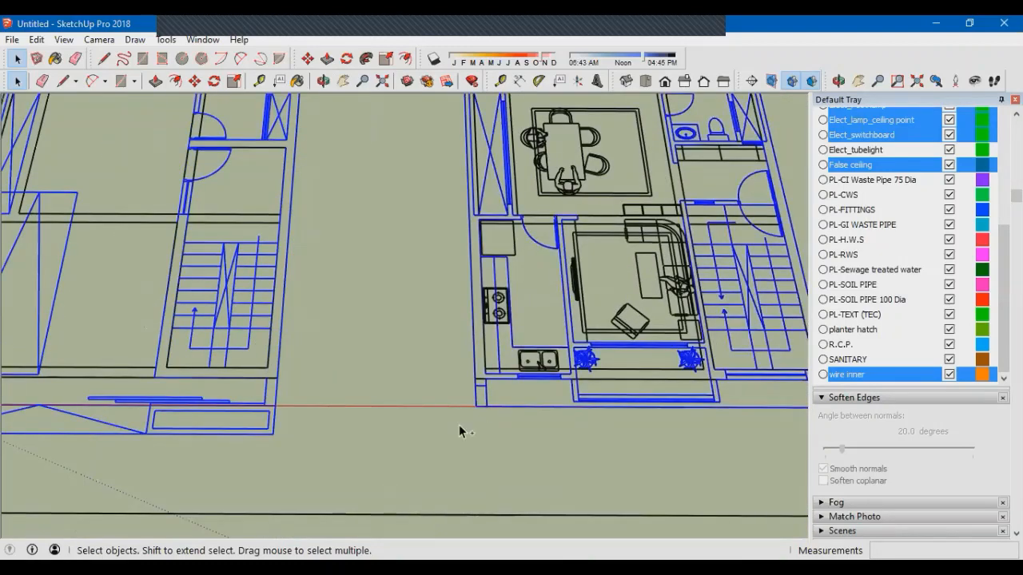
pyautogui.scroll(-4, 370, 395)
pyautogui.scroll(3, 652, 403)
pyautogui.scroll(3, 652, 403)
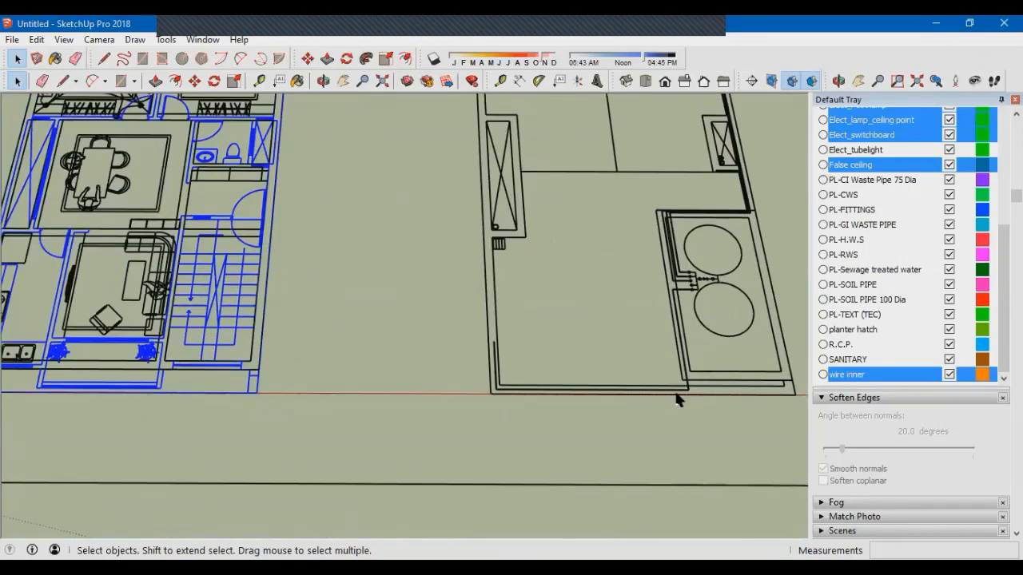
pyautogui.keyDown('shift'); pyautogui.click(716, 390); pyautogui.keyUp('shift')
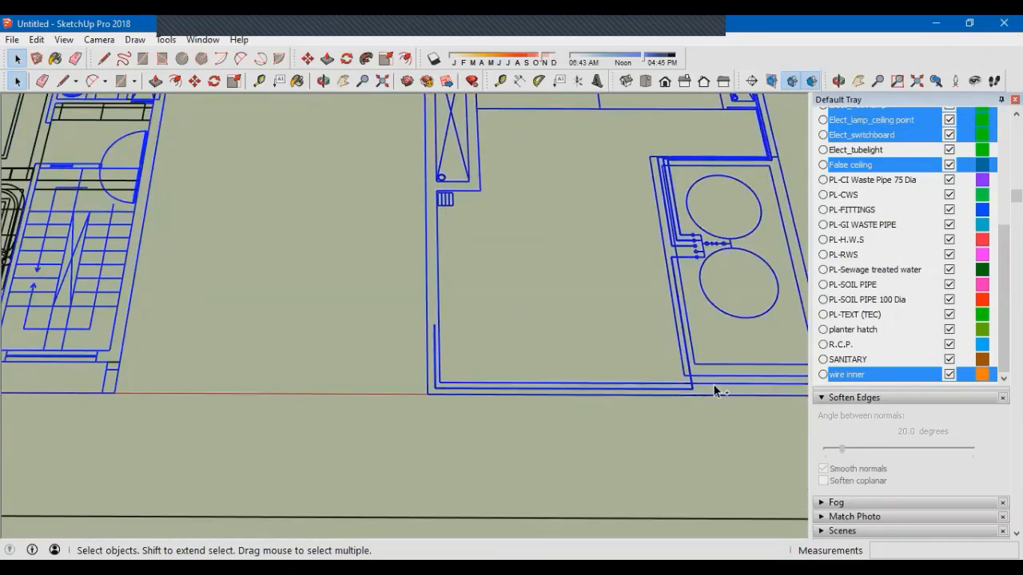
pyautogui.scroll(-5, 571, 338)
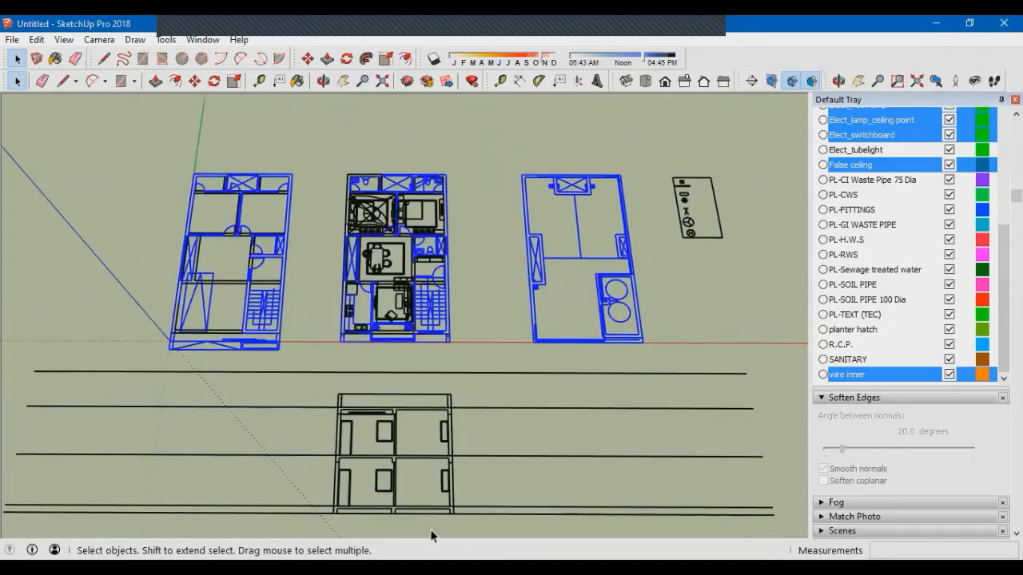
pyautogui.scroll(3, 431, 523)
pyautogui.keyDown('shift'); pyautogui.click(500, 454); pyautogui.keyUp('shift')
pyautogui.scroll(-5, 495, 447)
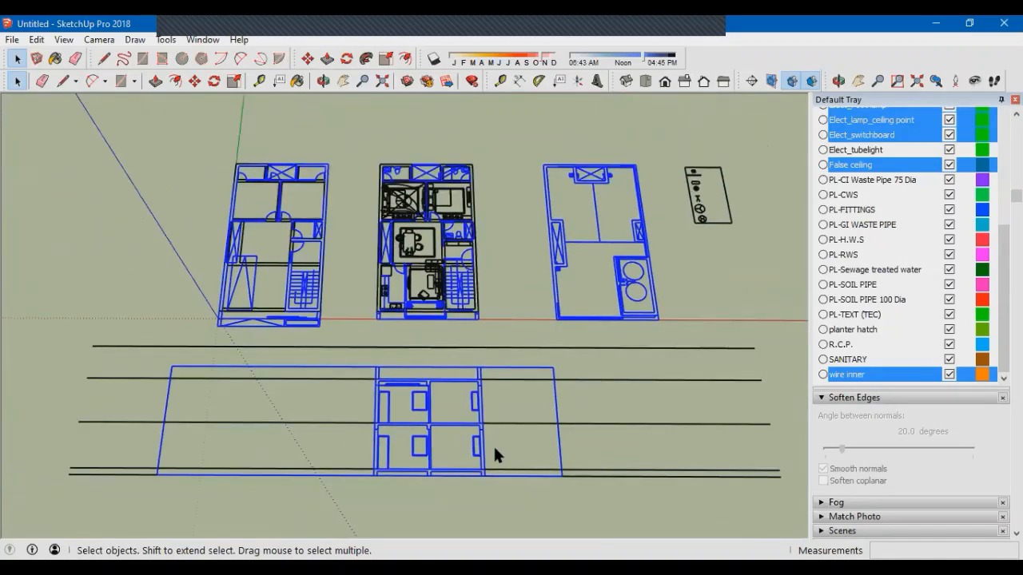
pyautogui.scroll(-2, 523, 428)
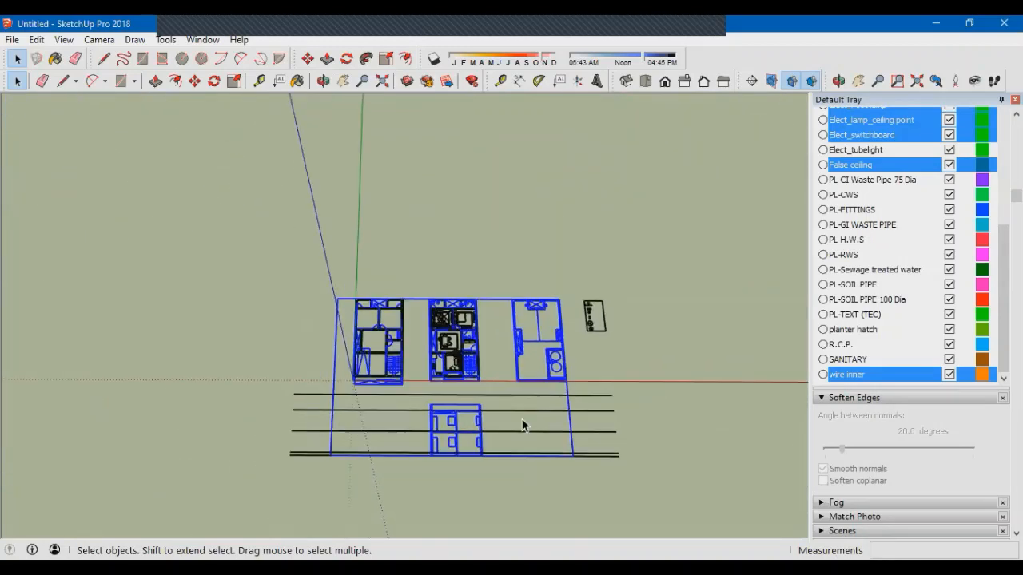
pyautogui.press('m')
pyautogui.click(694, 436)
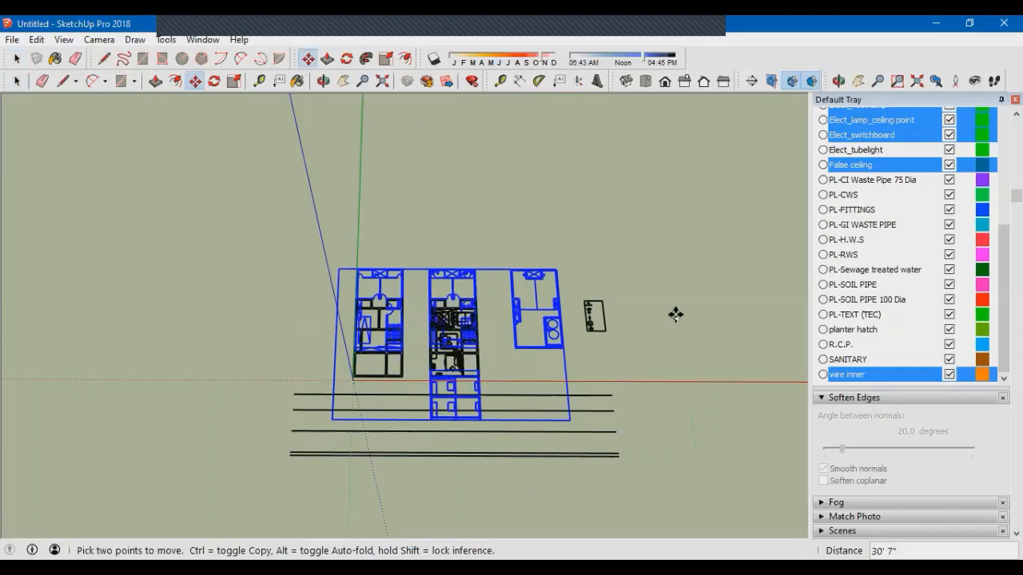
pyautogui.click(667, 230)
pyautogui.scroll(5, 451, 347)
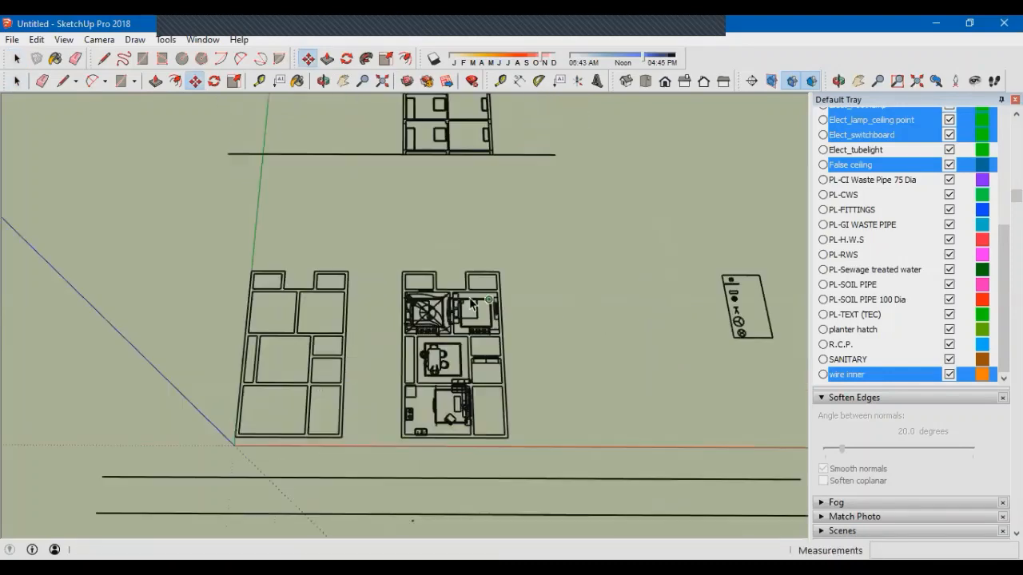
# Delete everything left behind near the origin: the beam lines, furniture, legend and long level lines
pyautogui.press('space')
pyautogui.scroll(-4, 446, 354)
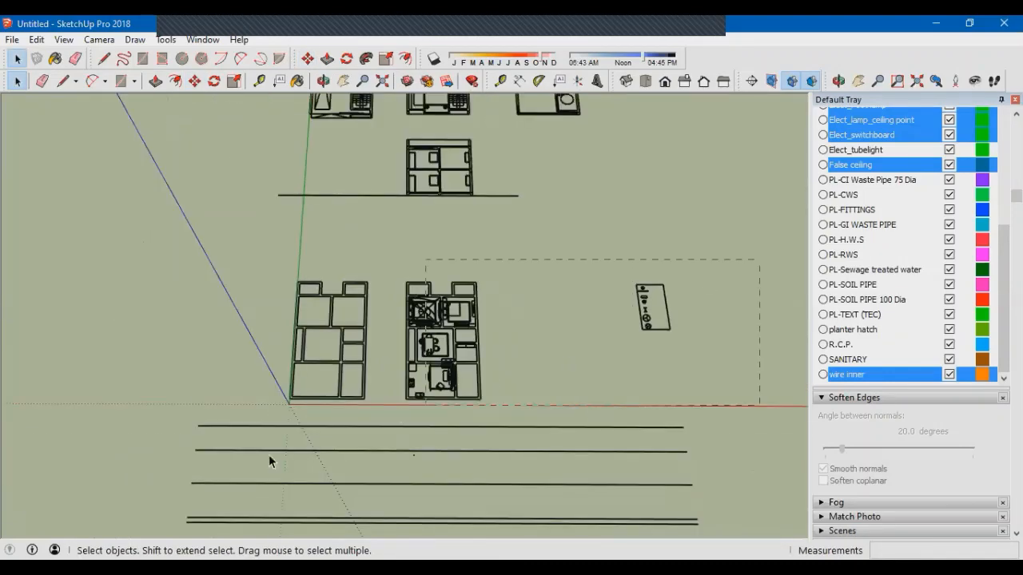
pyautogui.moveTo(103, 534); pyautogui.dragTo(104, 534)
pyautogui.press('Delete')
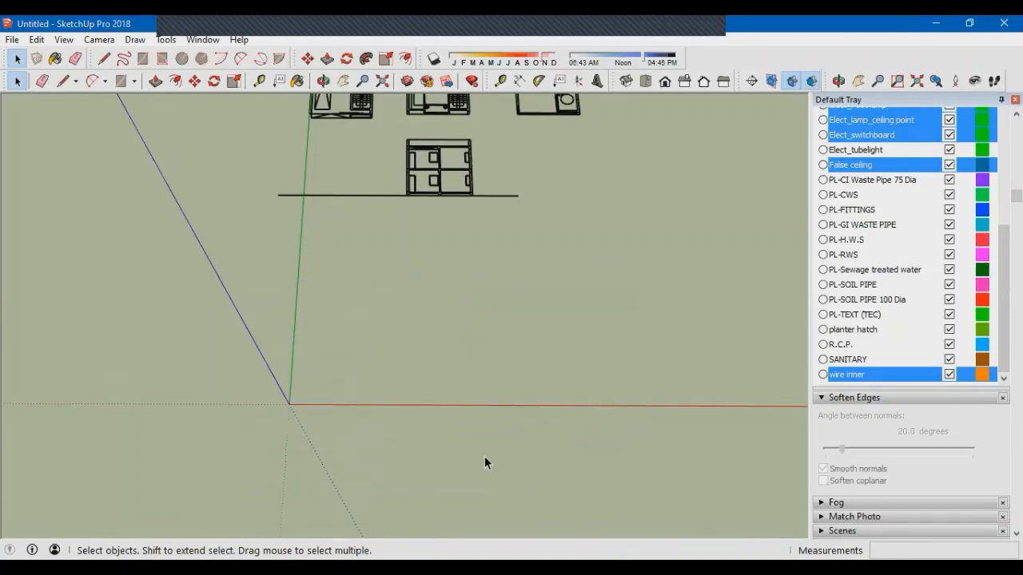
# Move the floor plan and section groups back so the ground floor plan's front corner sits on the origin
pyautogui.scroll(-3, 471, 359)
pyautogui.moveTo(332, 146); pyautogui.dragTo(557, 313)
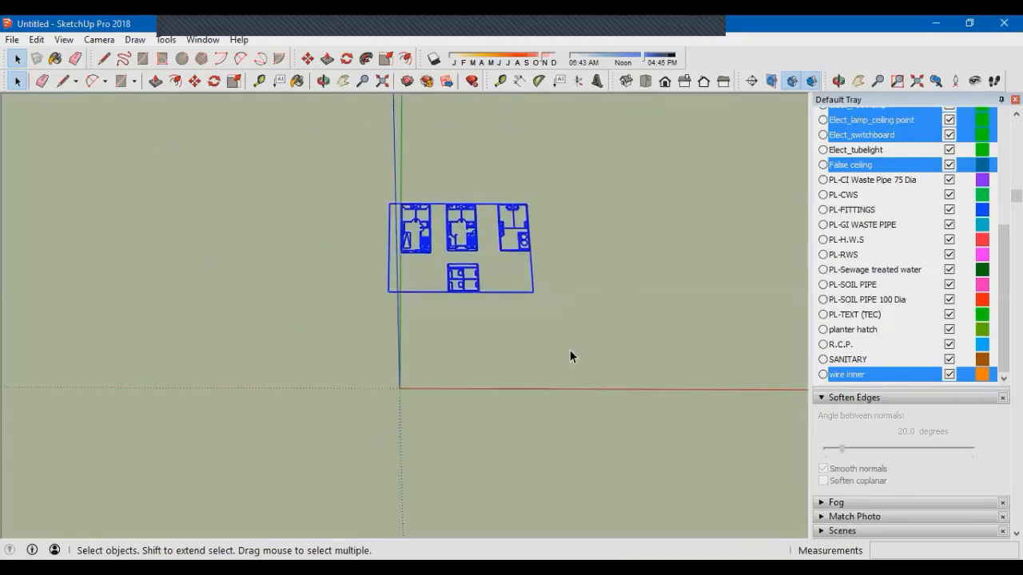
pyautogui.press('m')
pyautogui.scroll(6, 387, 248)
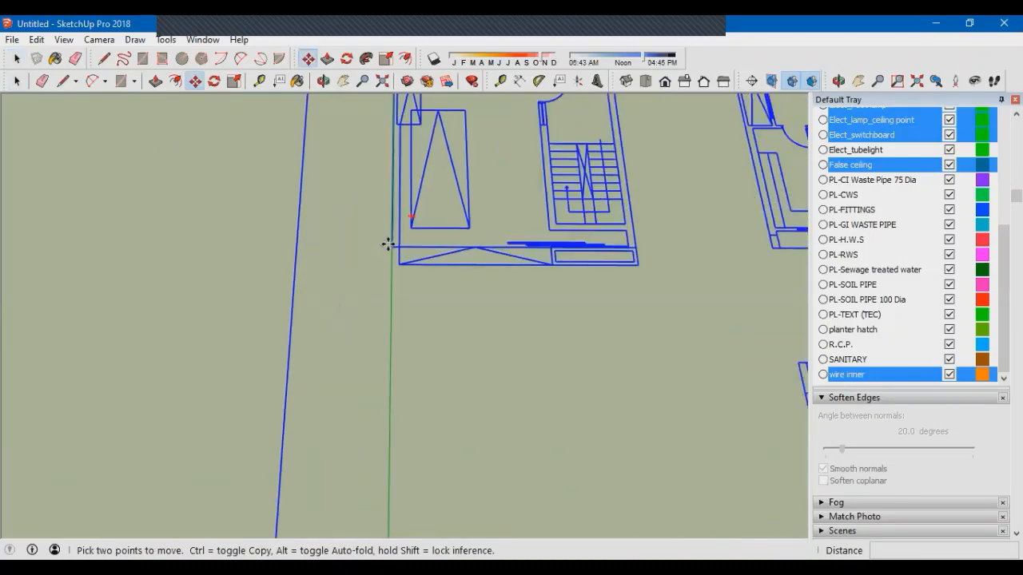
pyautogui.scroll(-6, 414, 202)
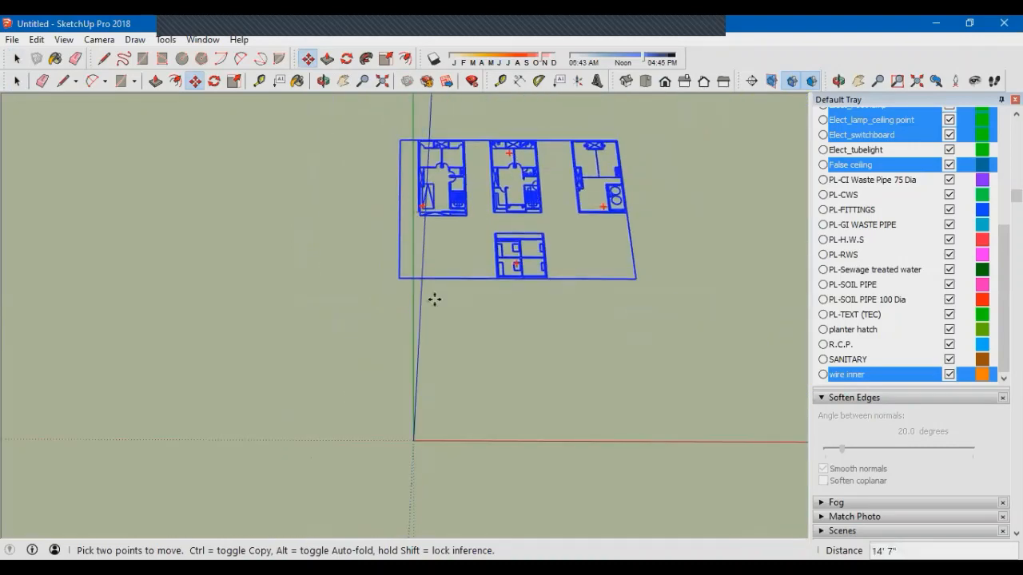
pyautogui.click(413, 200)
pyautogui.click(417, 435)
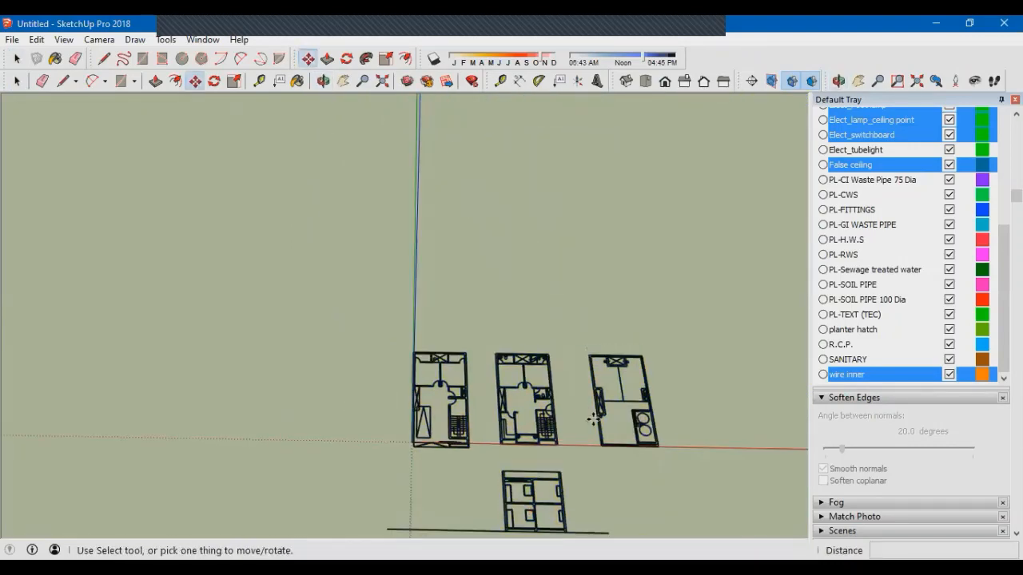
pyautogui.moveTo(594, 418); pyautogui.dragTo(512, 342, button='middle')
pyautogui.scroll(4, 285, 290)
pyautogui.moveTo(527, 376); pyautogui.dragTo(553, 388, button='middle')
pyautogui.press('space')
pyautogui.click(552, 387)
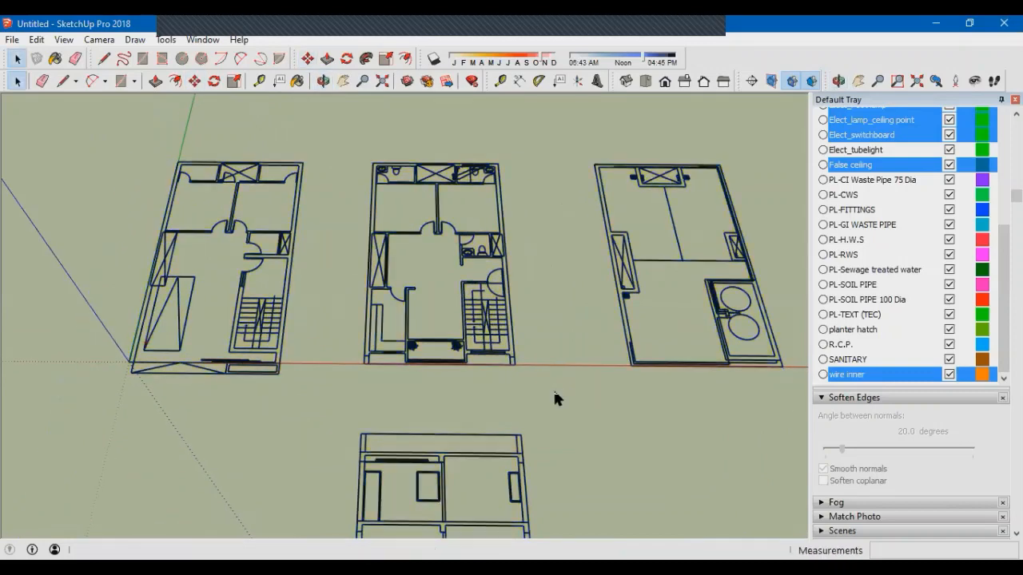
# Purge the unused items from the entire model using the model statistics
pyautogui.click(203, 39)
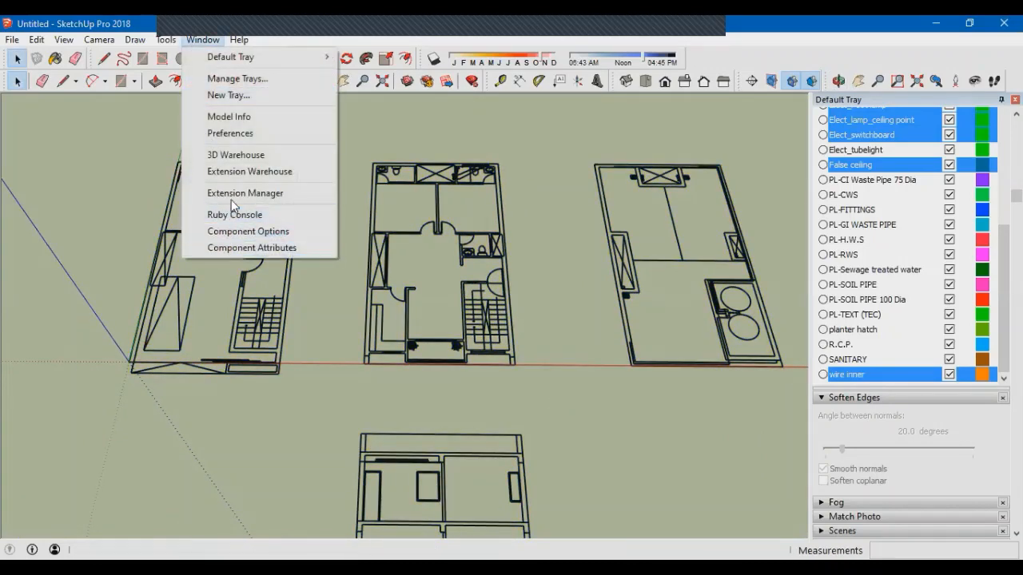
pyautogui.click(243, 120)
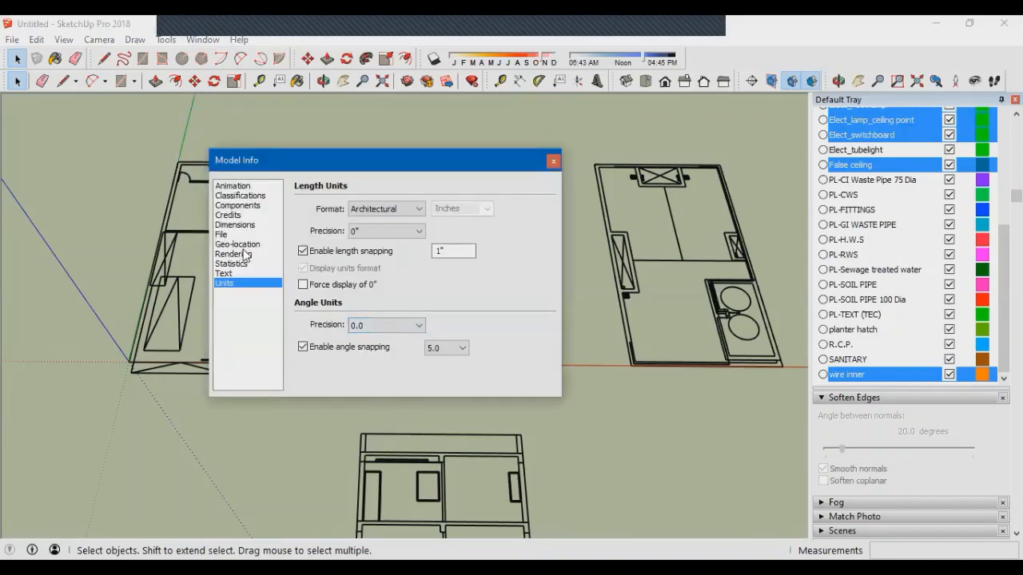
pyautogui.click(233, 263)
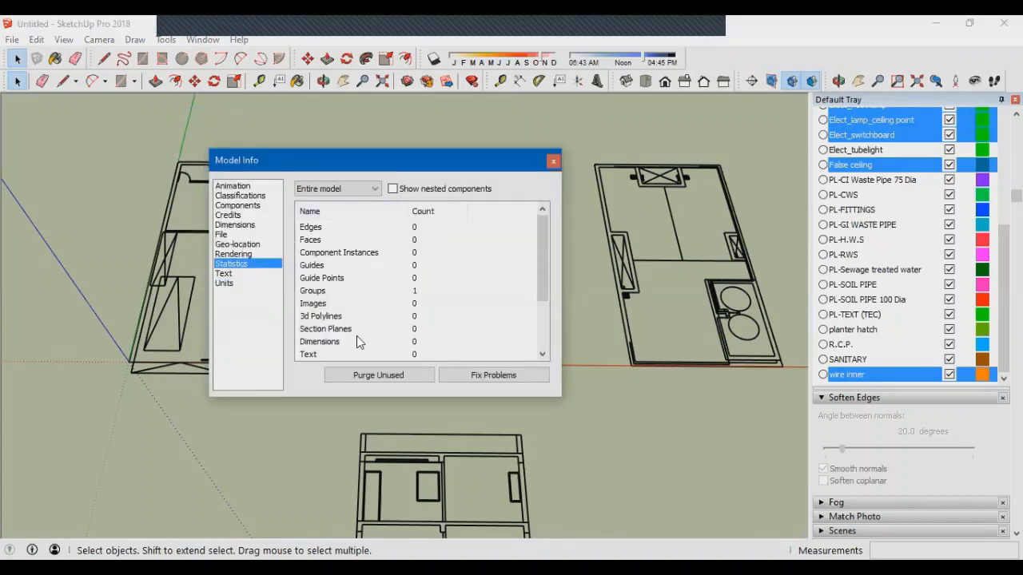
pyautogui.moveTo(539, 270); pyautogui.dragTo(545, 331)
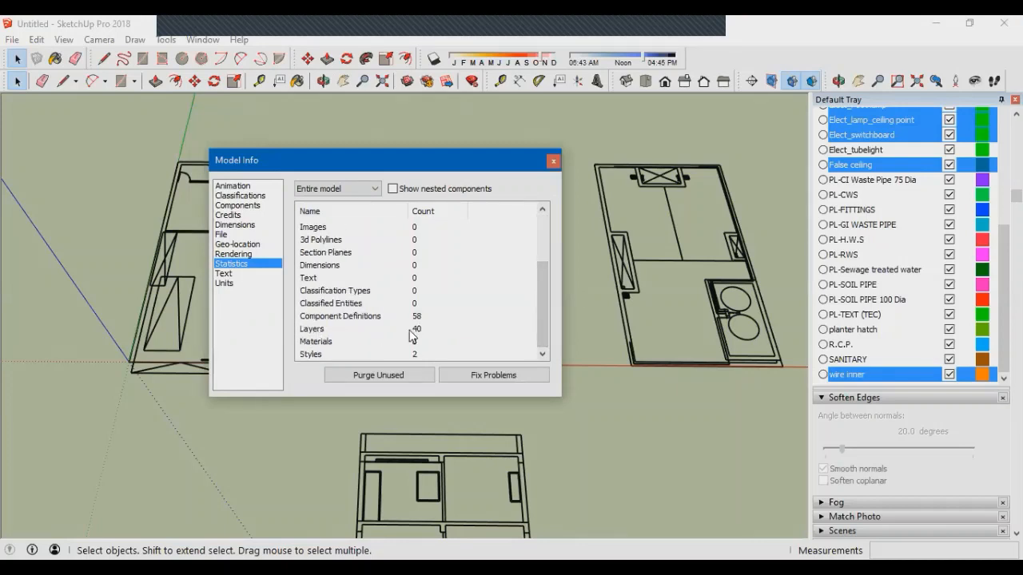
pyautogui.click(410, 375)
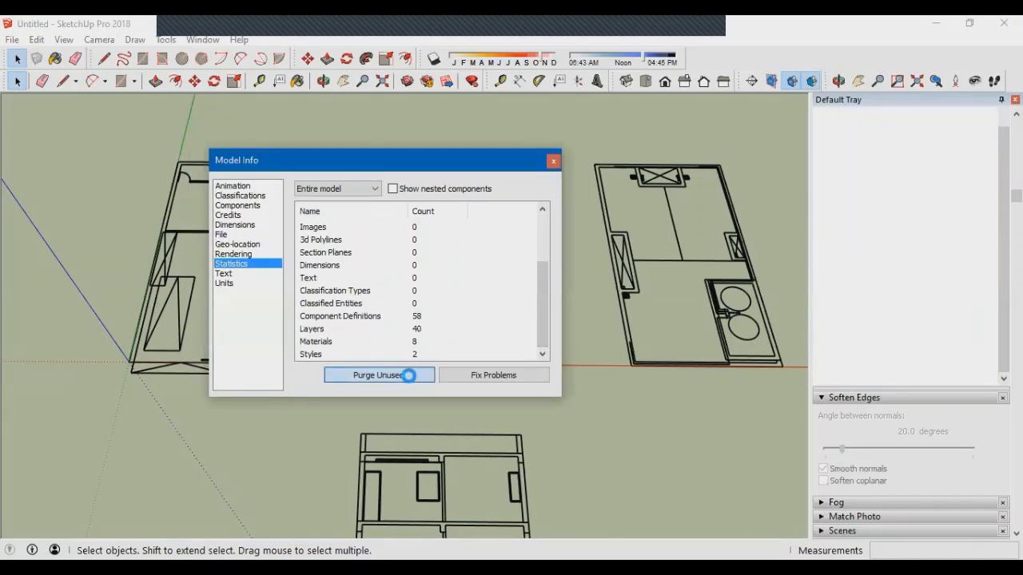
pyautogui.moveTo(546, 254); pyautogui.dragTo(546, 300)
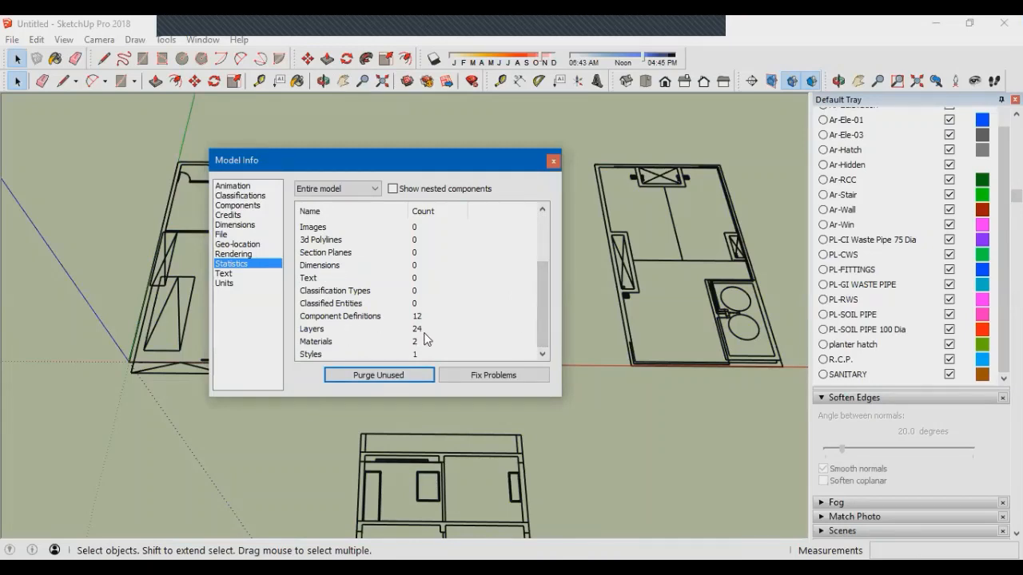
pyautogui.click(556, 159)
# Examine the plumbing lines and fittings in the first floor's rear toilet and the adjoining duct
pyautogui.scroll(-2, 415, 349)
pyautogui.moveTo(416, 349); pyautogui.dragTo(419, 423, button='middle')
pyautogui.scroll(8, 396, 222)
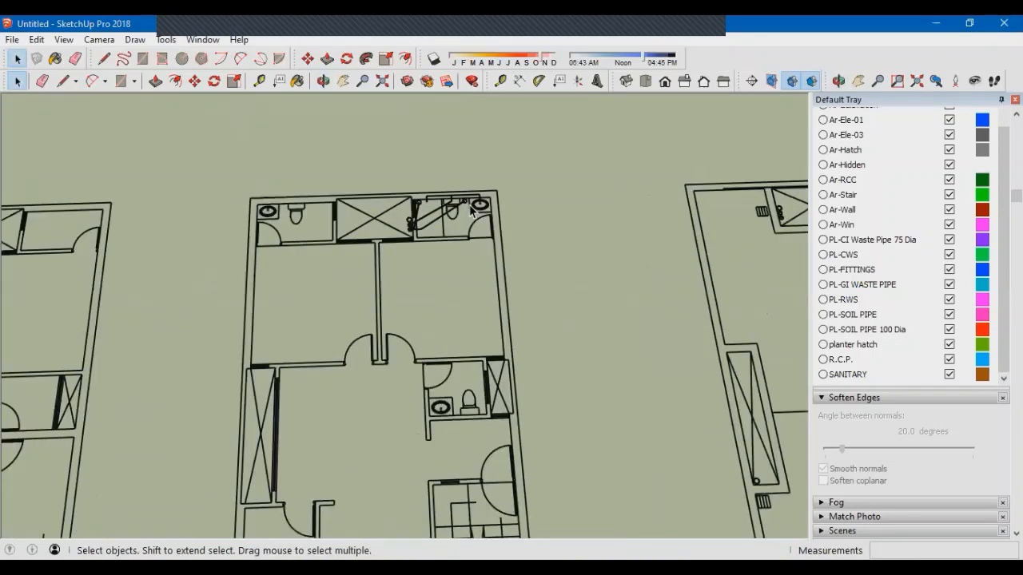
pyautogui.click(402, 224)
pyautogui.moveTo(402, 224); pyautogui.dragTo(213, 263, button='middle')
pyautogui.scroll(3, 213, 263)
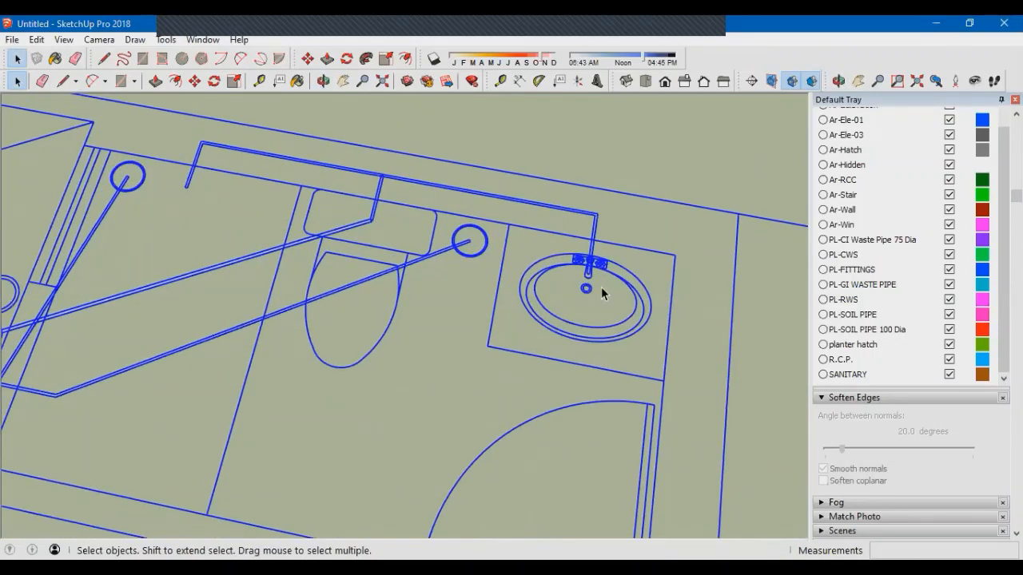
pyautogui.scroll(1, 415, 293)
pyautogui.scroll(-1, 601, 243)
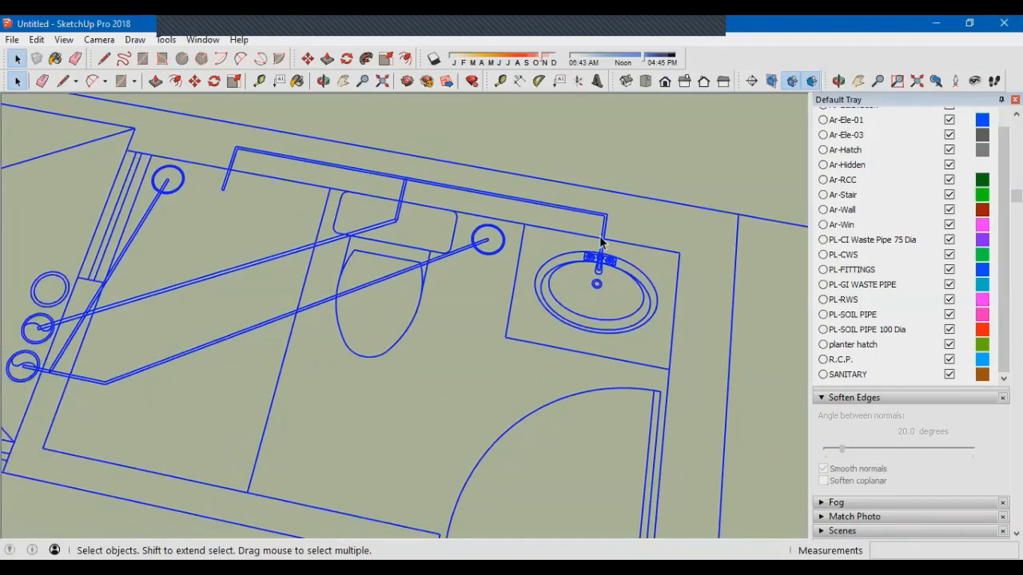
pyautogui.scroll(-5, 601, 242)
pyautogui.moveTo(581, 270); pyautogui.dragTo(582, 304, button='middle')
pyautogui.scroll(6, 562, 235)
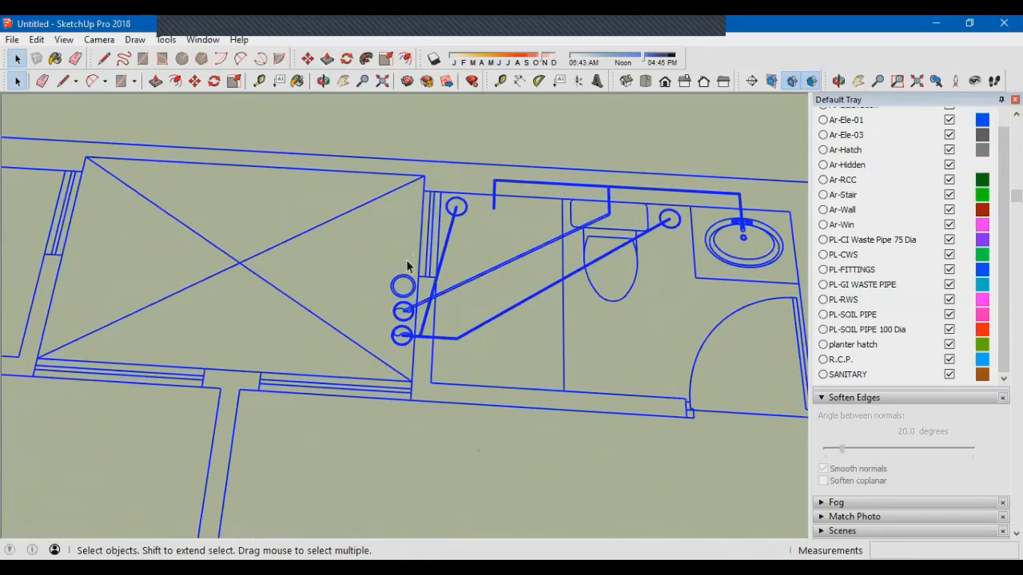
pyautogui.scroll(-5, 408, 288)
pyautogui.moveTo(411, 312); pyautogui.dragTo(479, 334, button='middle')
pyautogui.scroll(4, 470, 294)
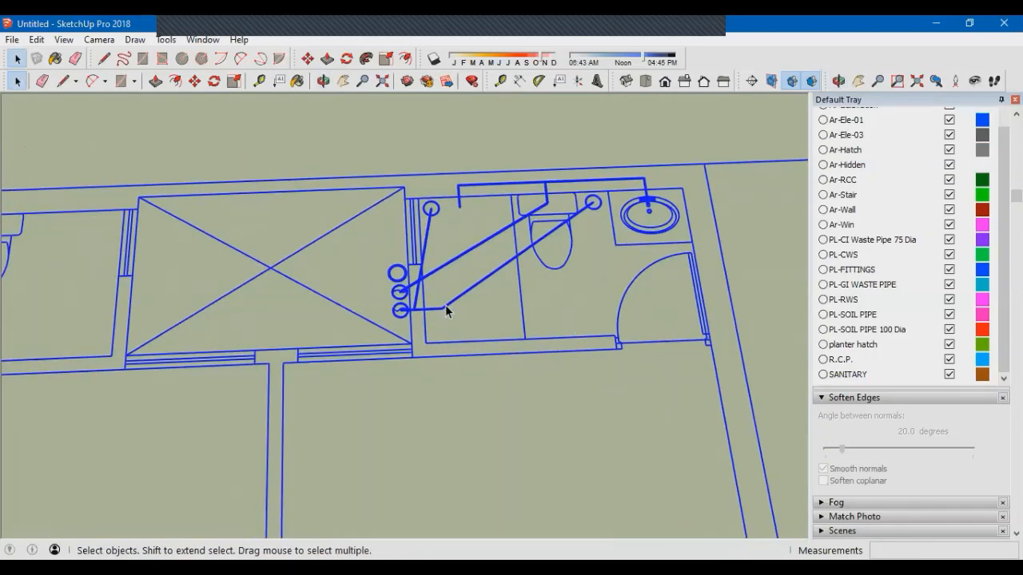
# Open the first floor plan group for editing and delete the diagonal pipe lines crossing the rear toilet
pyautogui.doubleClick(446, 308)
pyautogui.click(455, 308)
pyautogui.scroll(1, 459, 298)
pyautogui.doubleClick(458, 300)
pyautogui.click(461, 308)
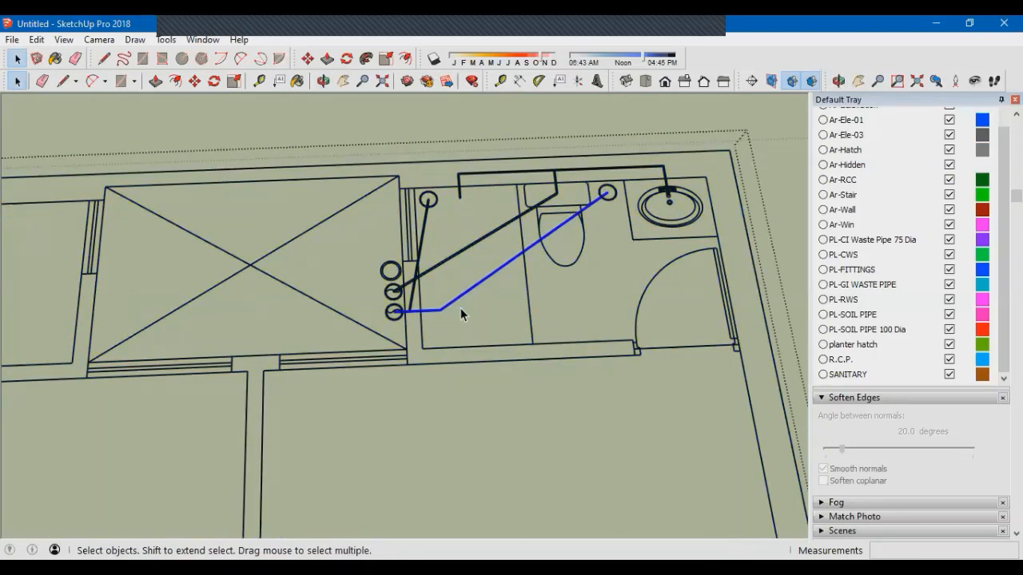
pyautogui.moveTo(460, 308); pyautogui.dragTo(442, 262)
pyautogui.press('Delete')
pyautogui.scroll(2, 432, 314)
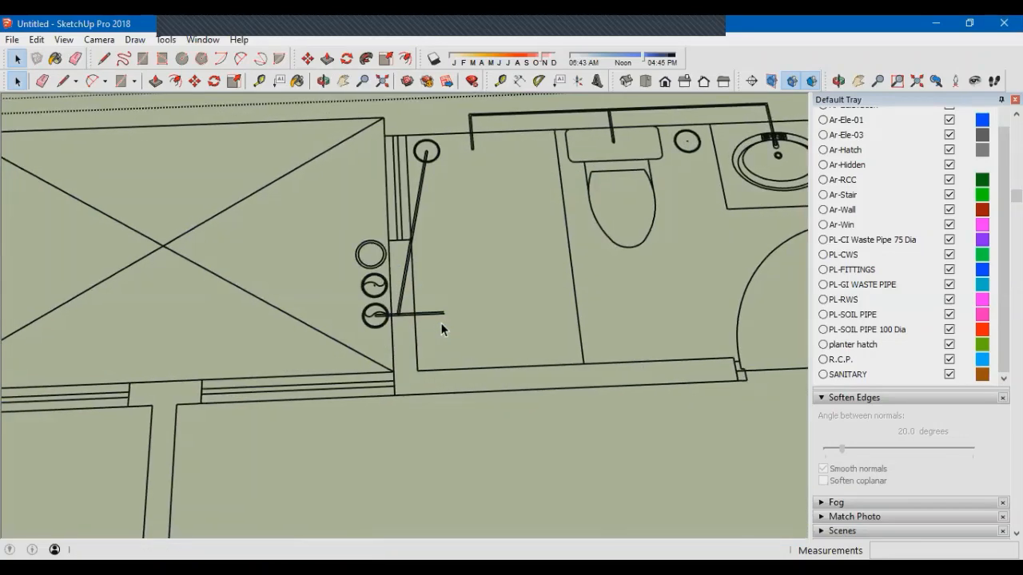
# Delete the pipe circles in the duct and the remaining waste pipe lines and drain beside the toilet window
pyautogui.moveTo(345, 243); pyautogui.dragTo(397, 344)
pyautogui.press('Delete')
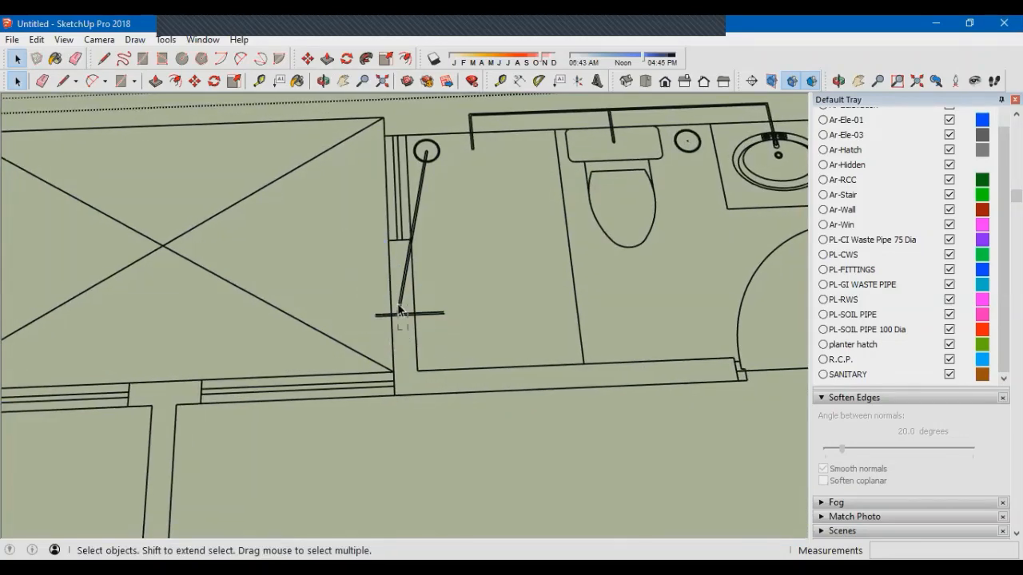
pyautogui.moveTo(398, 306); pyautogui.dragTo(394, 294)
pyautogui.press('Delete')
pyautogui.scroll(-2, 367, 374)
pyautogui.scroll(5, 404, 250)
pyautogui.moveTo(428, 247); pyautogui.dragTo(378, 212)
pyautogui.press('Delete')
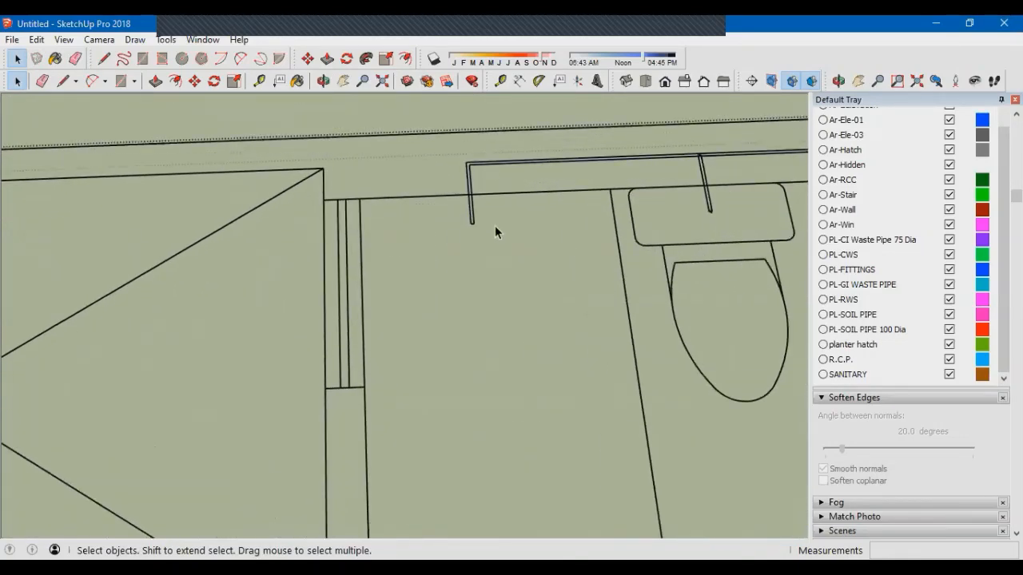
# Delete the water supply pipes behind the WC and washbasin, along with the drain circle between them
pyautogui.click(630, 172)
pyautogui.press('Delete')
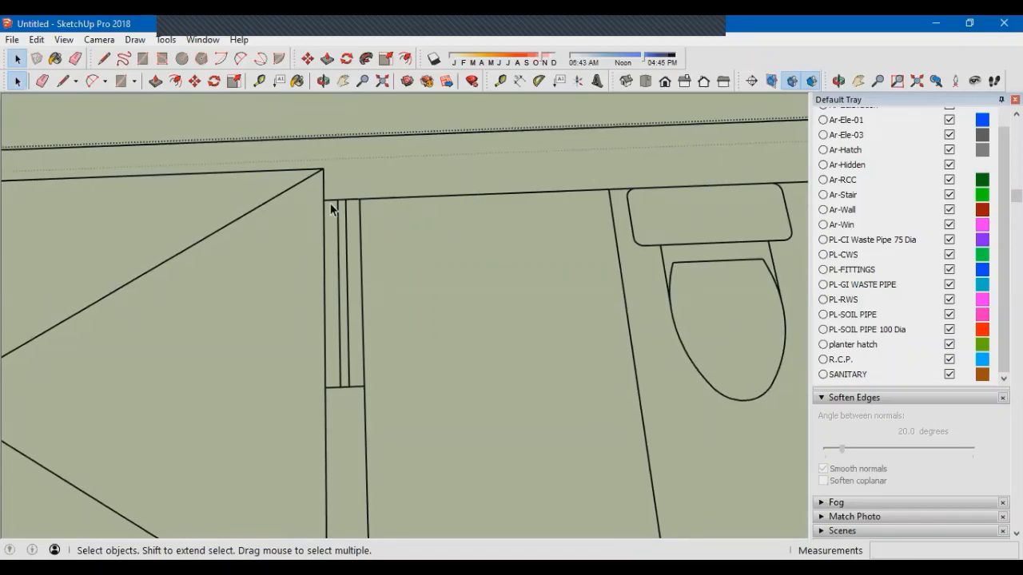
pyautogui.scroll(-2, 331, 208)
pyautogui.scroll(5, 541, 195)
pyautogui.moveTo(551, 207); pyautogui.dragTo(491, 209)
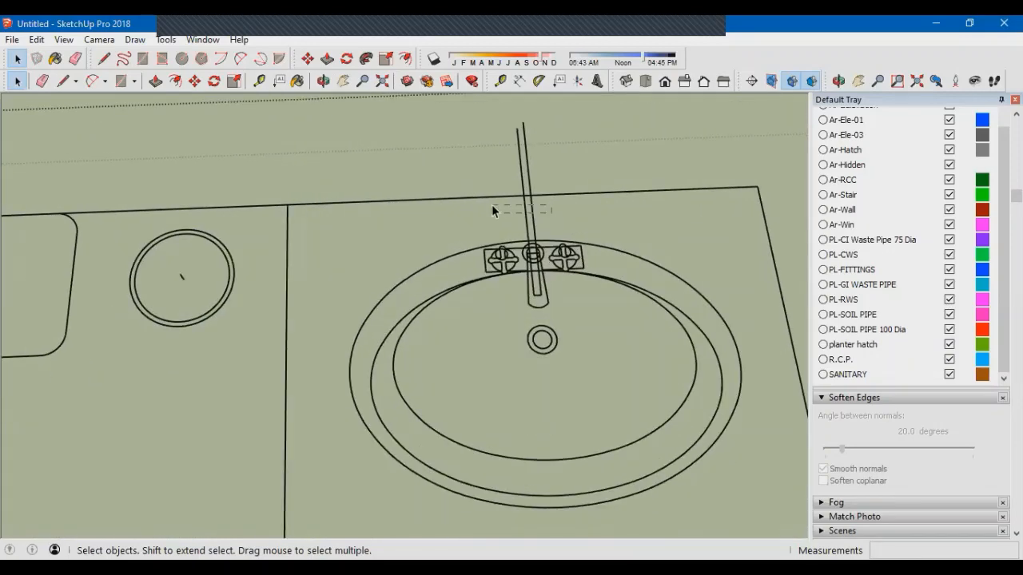
pyautogui.press('Delete')
pyautogui.scroll(-5, 527, 239)
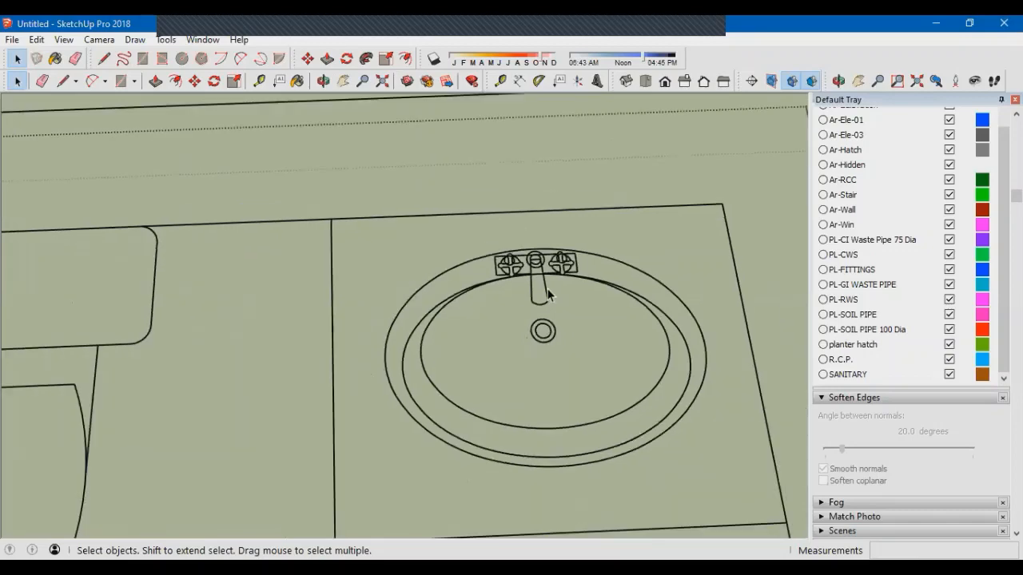
# Delete the two plants from the front balcony of the first floor plan
pyautogui.scroll(-6, 540, 290)
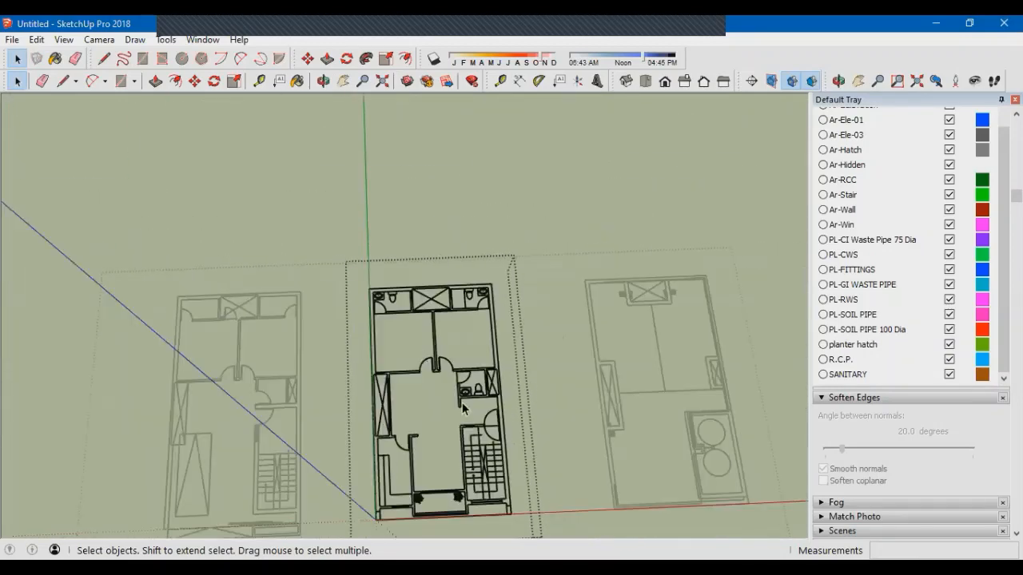
pyautogui.scroll(6, 462, 402)
pyautogui.scroll(2, 498, 428)
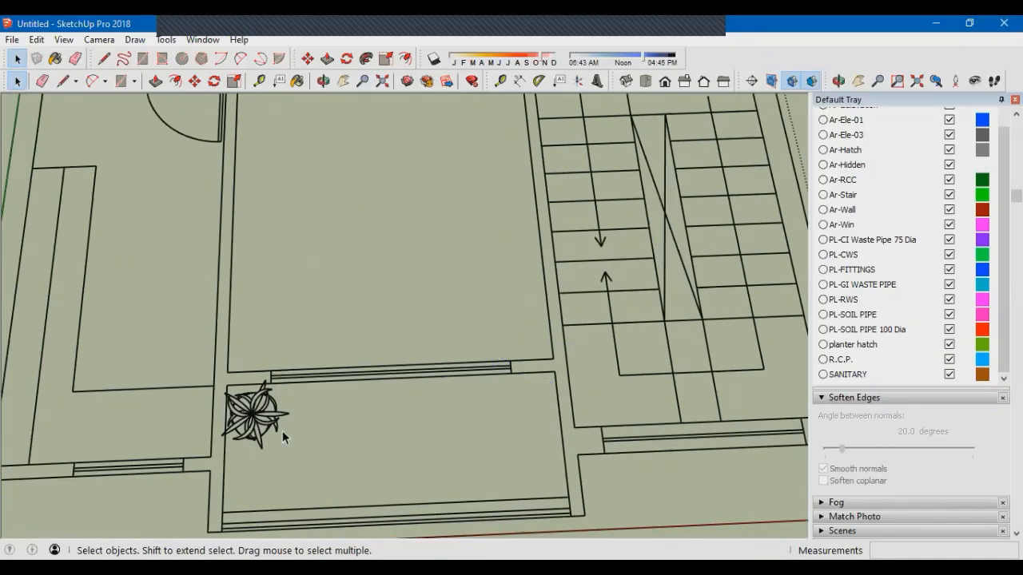
pyautogui.scroll(-7, 366, 404)
# Examine the terrace plan's water tank piping and review the ground floor, first floor and terrace plans from several angles
pyautogui.scroll(8, 593, 359)
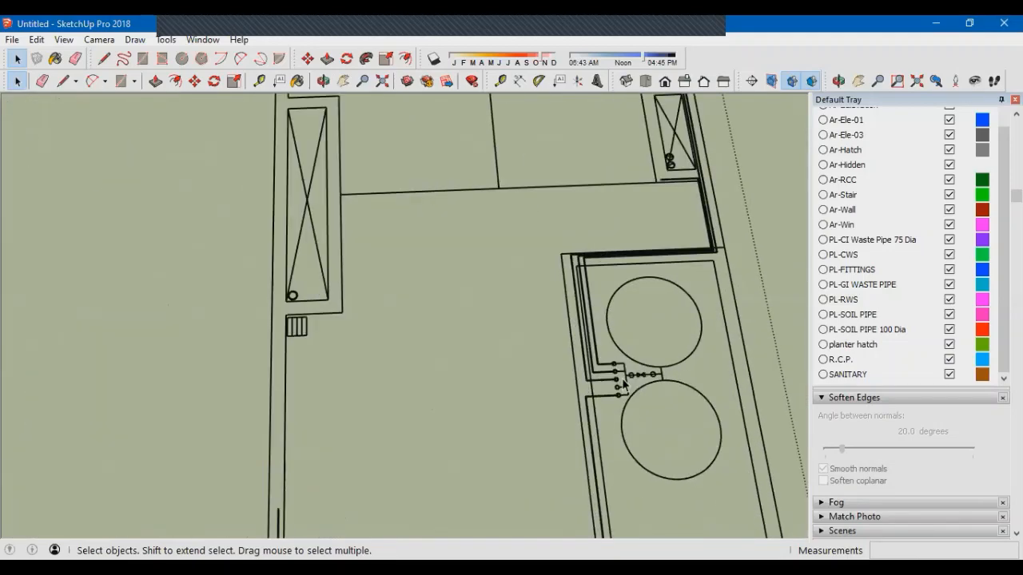
pyautogui.scroll(-2, 628, 379)
pyautogui.click(558, 349)
pyautogui.scroll(-5, 558, 335)
pyautogui.moveTo(546, 313); pyautogui.dragTo(489, 315, button='middle')
pyautogui.click(259, 395)
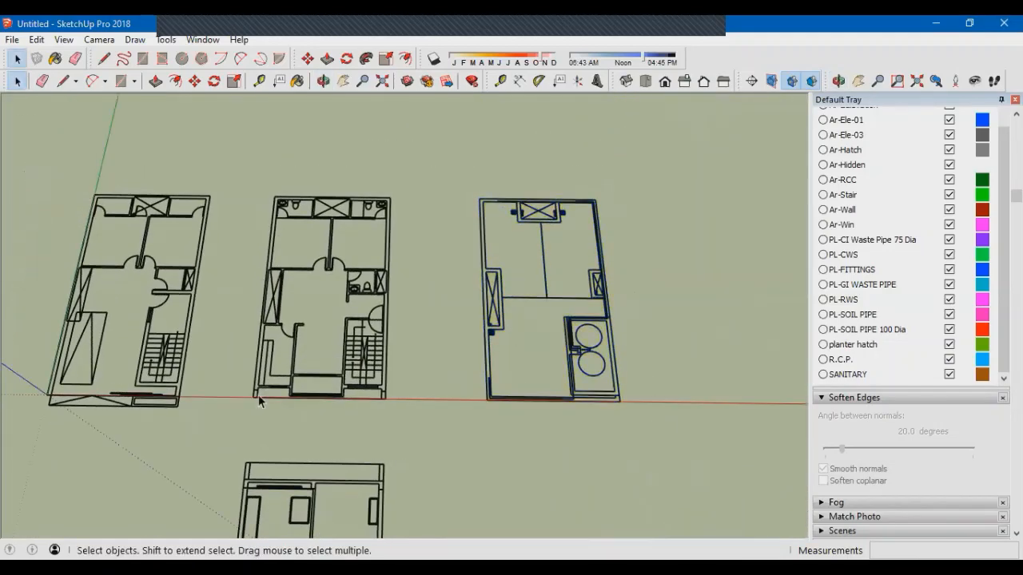
pyautogui.scroll(2, 14, 335)
pyautogui.keyDown('shift'); pyautogui.moveTo(305, 372); pyautogui.dragTo(465, 390, button='middle'); pyautogui.keyUp('shift')
pyautogui.scroll(-1, 465, 391)
pyautogui.scroll(3, 447, 396)
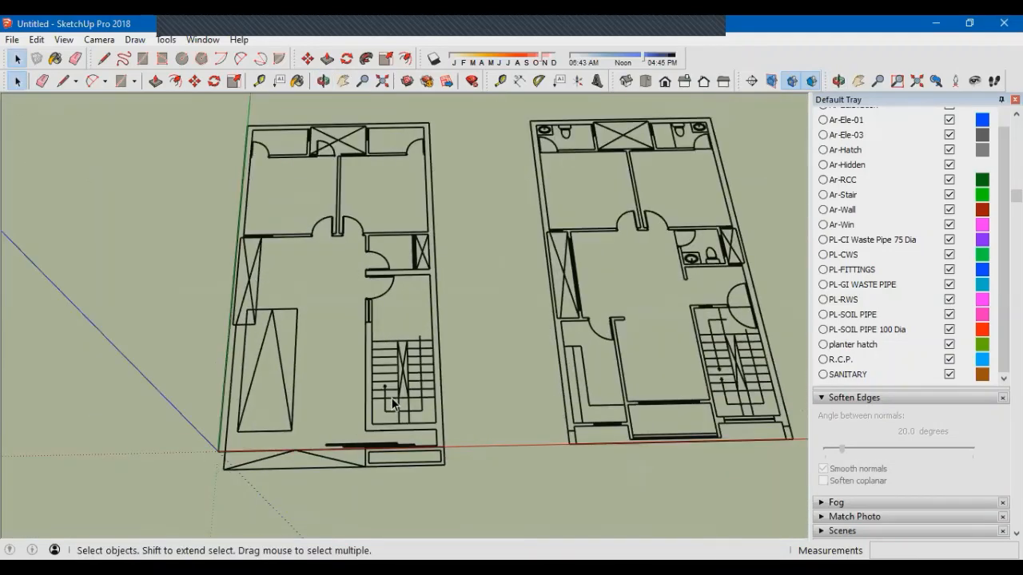
pyautogui.moveTo(456, 376)
pyautogui.mouseDown(button='middle')
pyautogui.moveTo(445, 389)
pyautogui.moveTo(435, 375)
pyautogui.moveTo(460, 365)
pyautogui.mouseUp(button='middle')
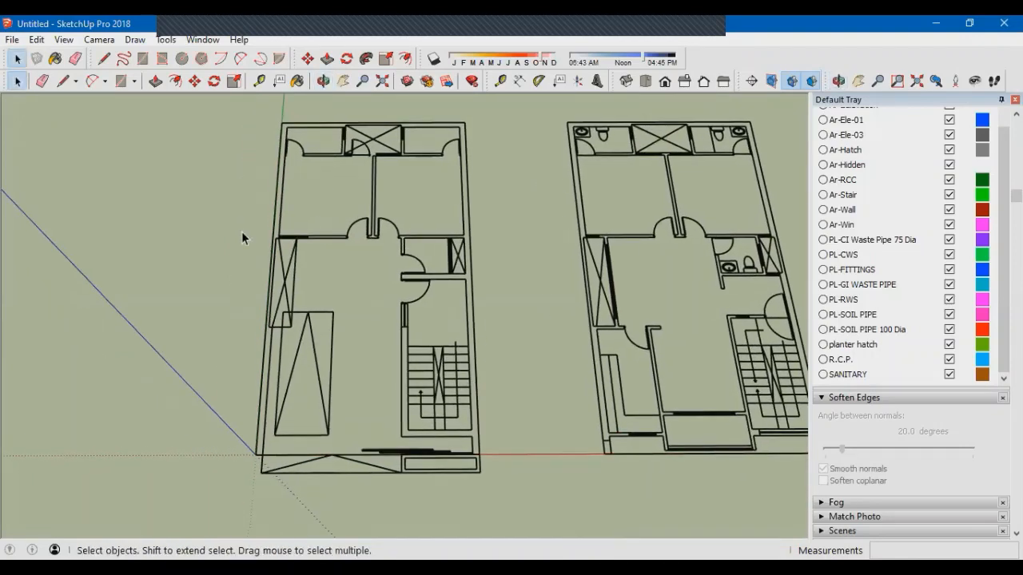
pyautogui.scroll(-2, 396, 352)
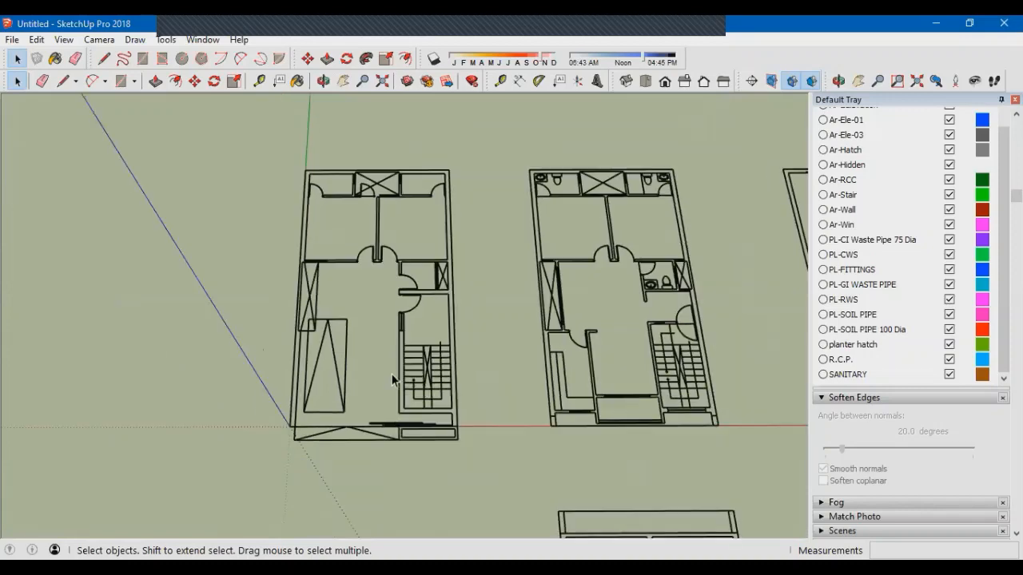
pyautogui.moveTo(396, 351); pyautogui.dragTo(351, 307, button='middle')
pyautogui.scroll(-3, 347, 311)
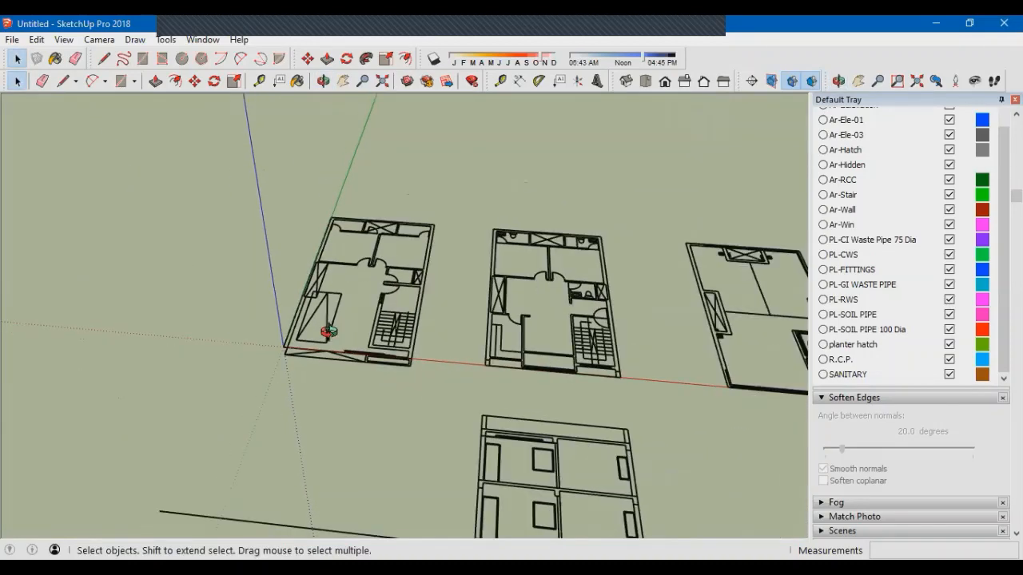
# Draw a rectangle over the ground floor plan from its rear corner to the opposite front corner, leaving out the front ramp strip
pyautogui.scroll(4, 335, 315)
pyautogui.press('r')
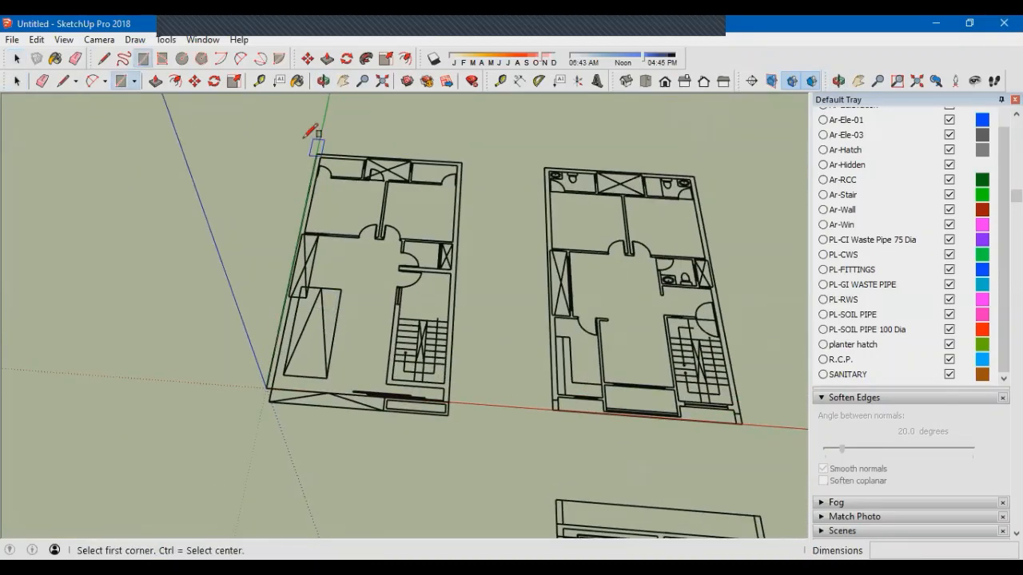
pyautogui.scroll(2, 314, 141)
pyautogui.click(320, 159)
pyautogui.scroll(-3, 423, 365)
pyautogui.scroll(6, 466, 349)
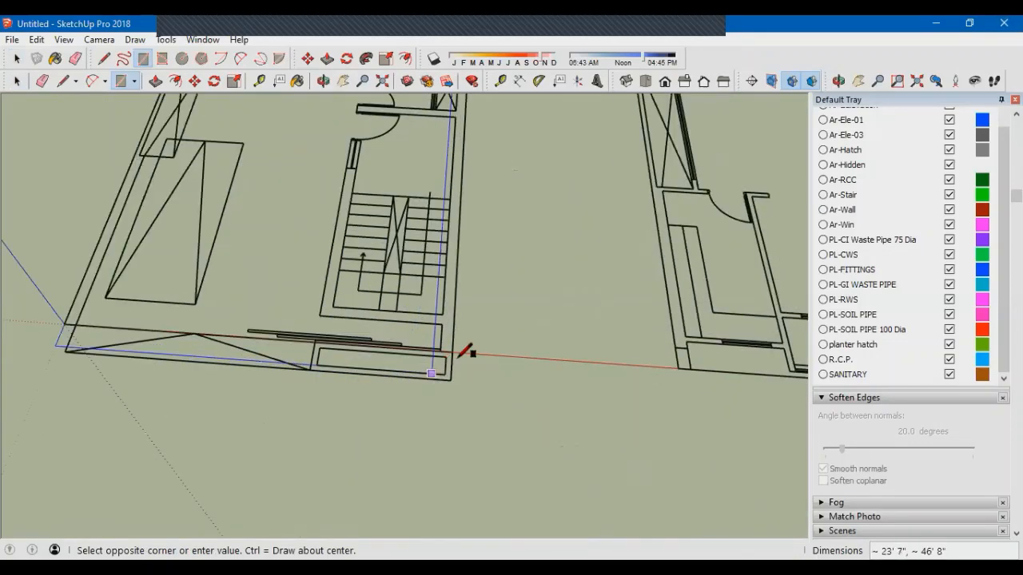
pyautogui.click(472, 368)
# Push/Pull the ground floor rectangle up 1' to form the plinth slab
pyautogui.scroll(-3, 467, 372)
pyautogui.moveTo(295, 408); pyautogui.dragTo(209, 336, button='middle')
pyautogui.scroll(4, 370, 316)
pyautogui.moveTo(338, 315); pyautogui.dragTo(264, 329, button='middle')
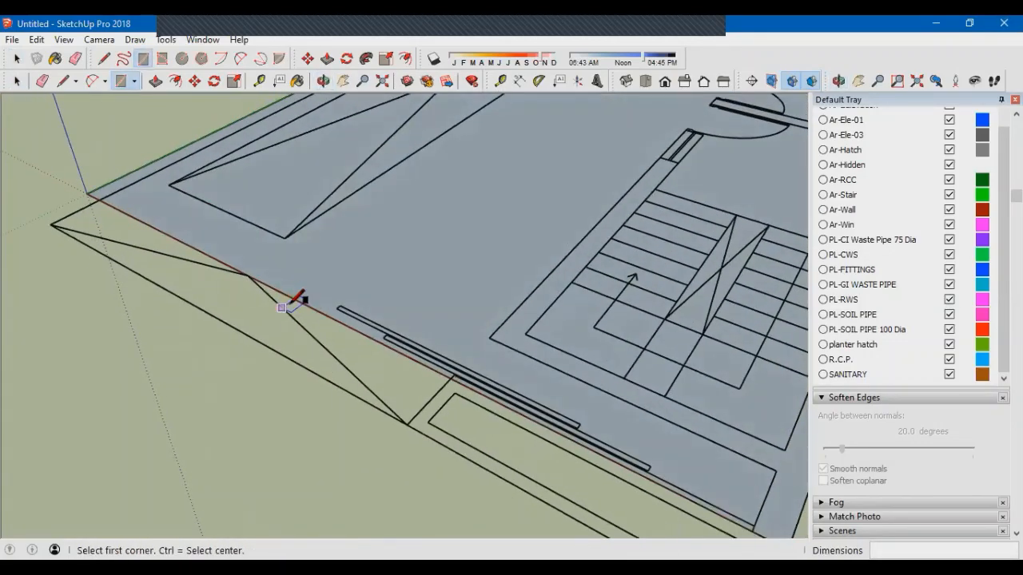
pyautogui.press('p')
pyautogui.click(354, 276)
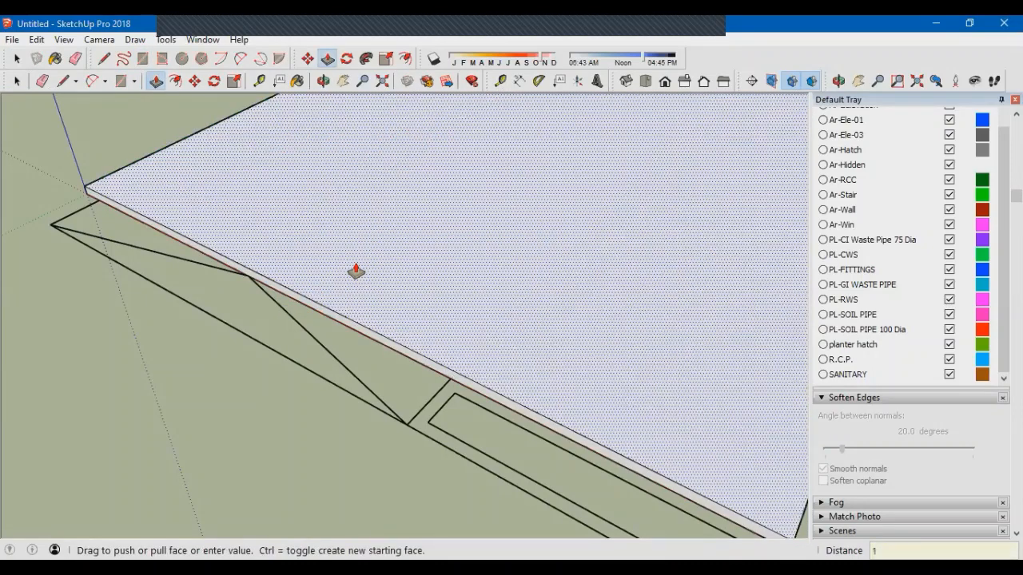
pyautogui.press('Return')
# Select the whole slab with its edges and faces and make it a group
pyautogui.scroll(-2, 279, 301)
pyautogui.moveTo(279, 301); pyautogui.dragTo(340, 301, button='middle')
pyautogui.press('space')
pyautogui.tripleClick(340, 302)
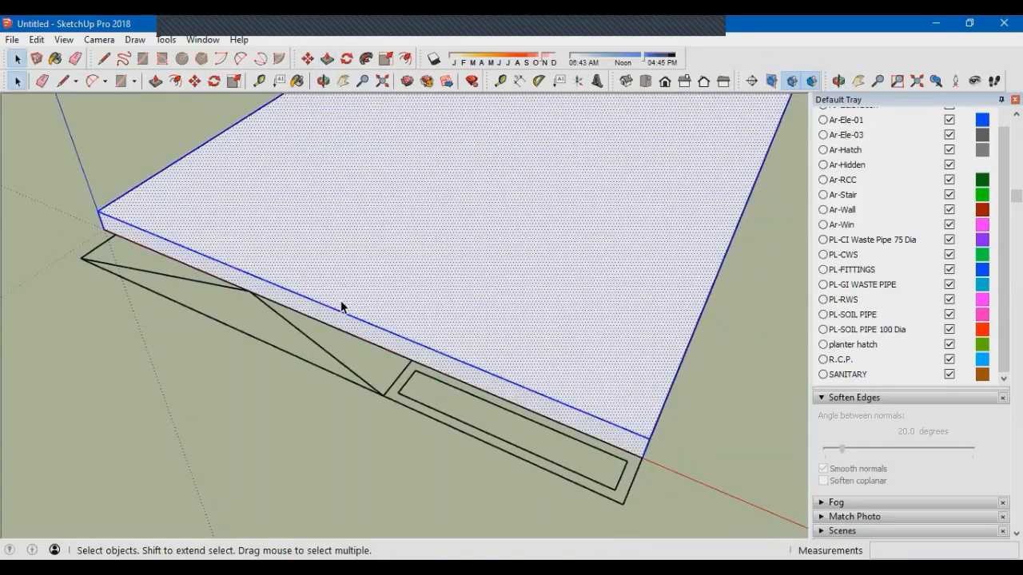
pyautogui.rightClick(340, 306)
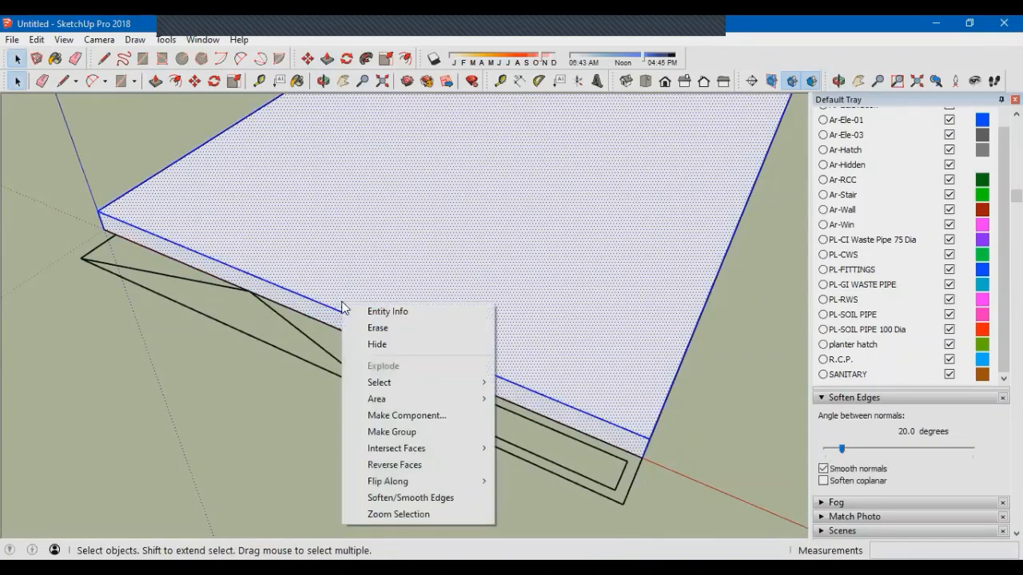
pyautogui.click(387, 431)
# Collapse the Layers and Soften Edges sections and reduce the Outliner tree to the two main groups, identifying which is the slab
pyautogui.scroll(-6, 287, 316)
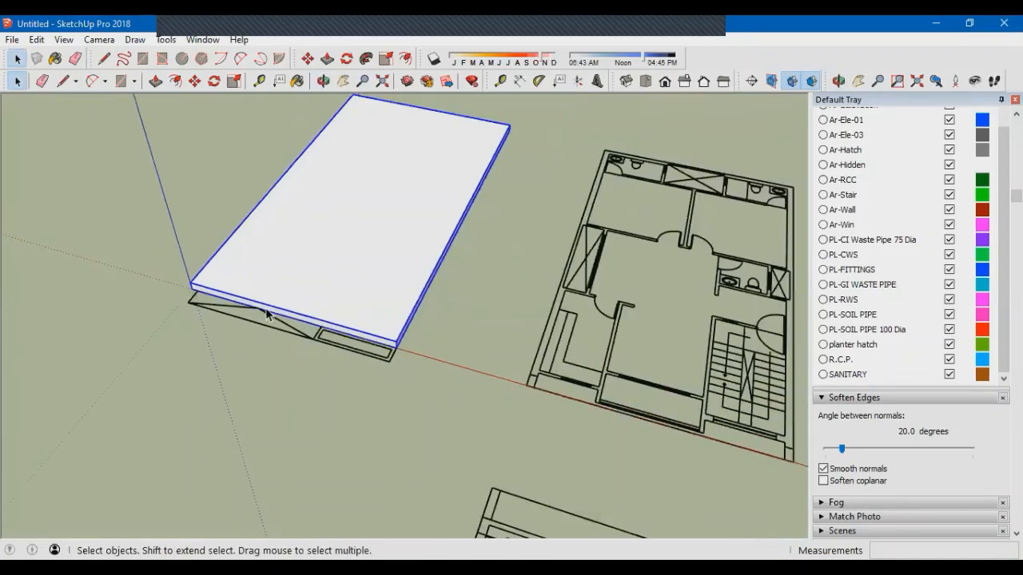
pyautogui.moveTo(271, 317); pyautogui.dragTo(439, 362, button='middle')
pyautogui.click(320, 342)
pyautogui.scroll(-2, 320, 342)
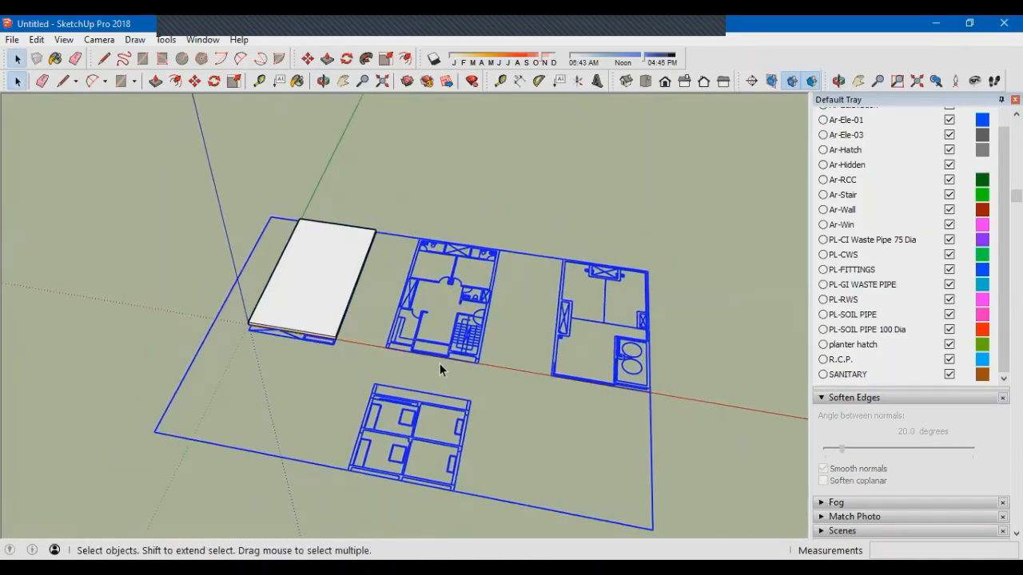
pyautogui.scroll(3, 890, 256)
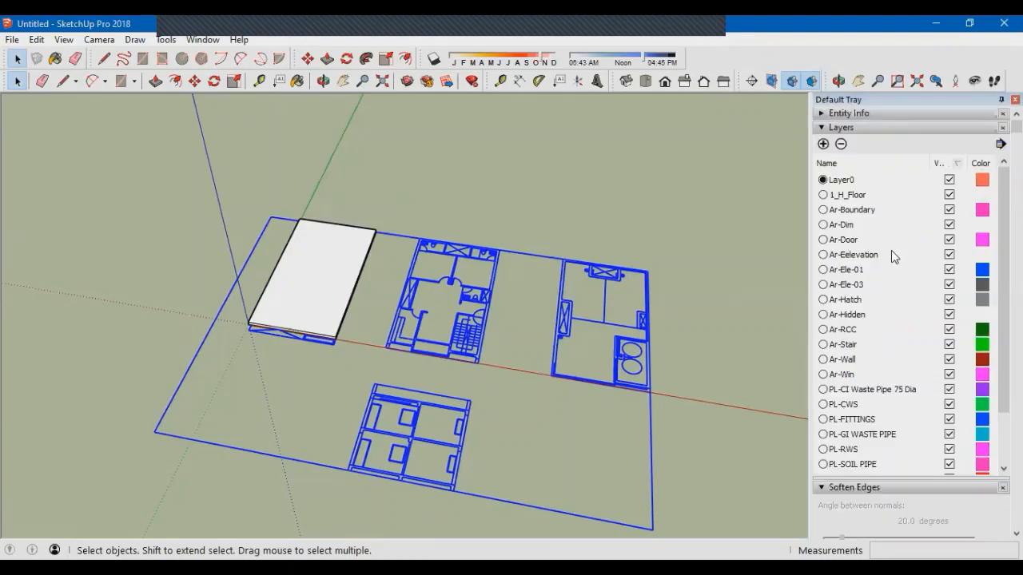
pyautogui.click(877, 127)
pyautogui.click(872, 142)
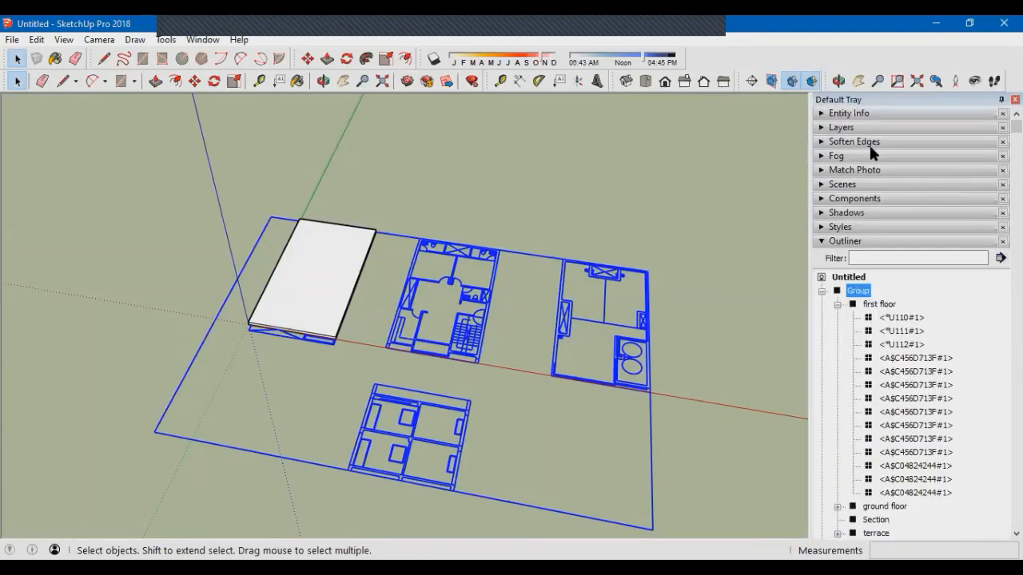
pyautogui.click(822, 292)
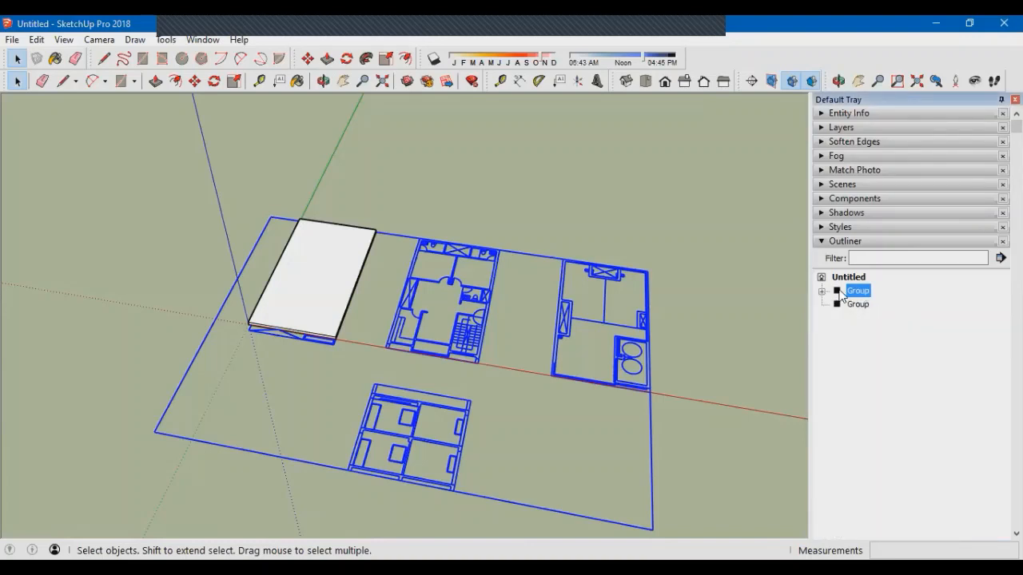
pyautogui.click(822, 292)
pyautogui.click(822, 293)
pyautogui.click(858, 304)
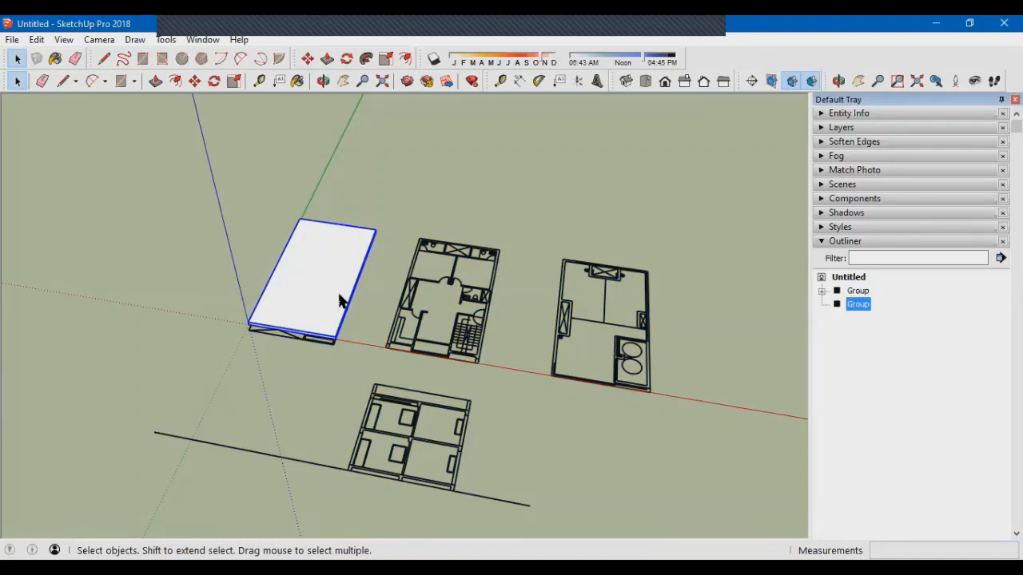
# Rename the group holding the imported plans and section as CAD
pyautogui.click(858, 292)
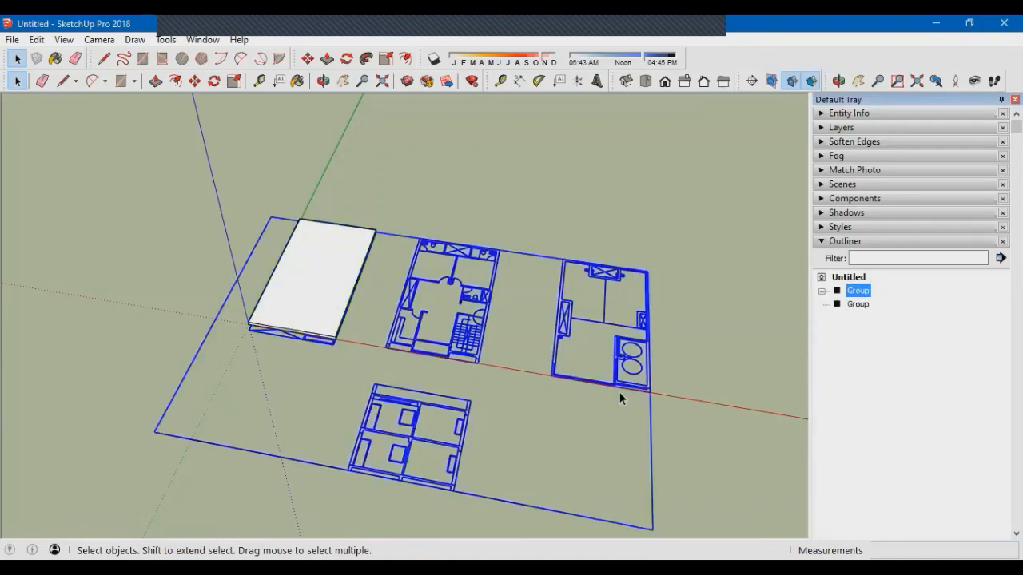
pyautogui.rightClick(866, 297)
pyautogui.click(895, 532)
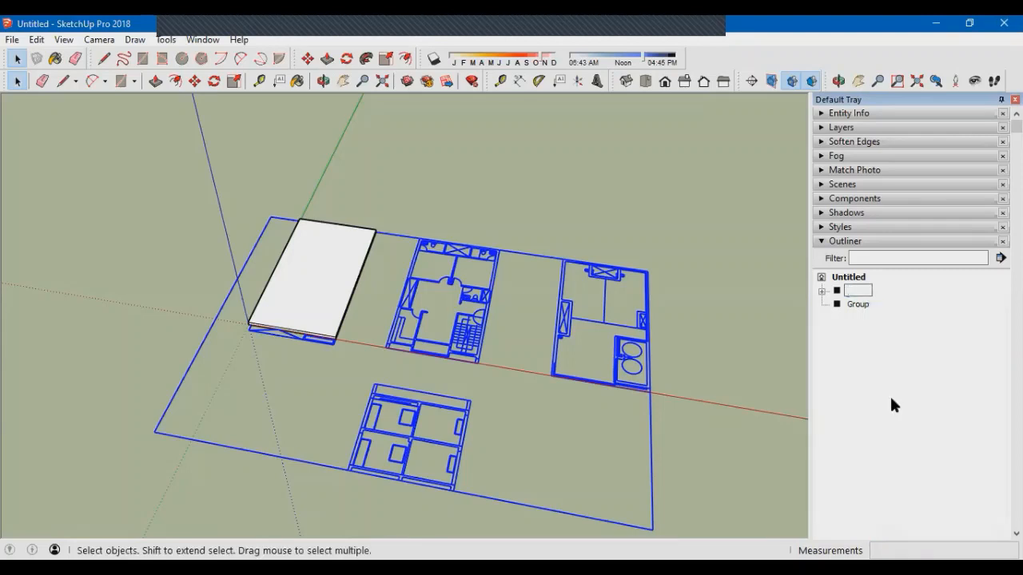
pyautogui.write('CAD')
pyautogui.press('Return')
# Rename the slab's group as Model
pyautogui.click(857, 303)
pyautogui.rightClick(859, 304)
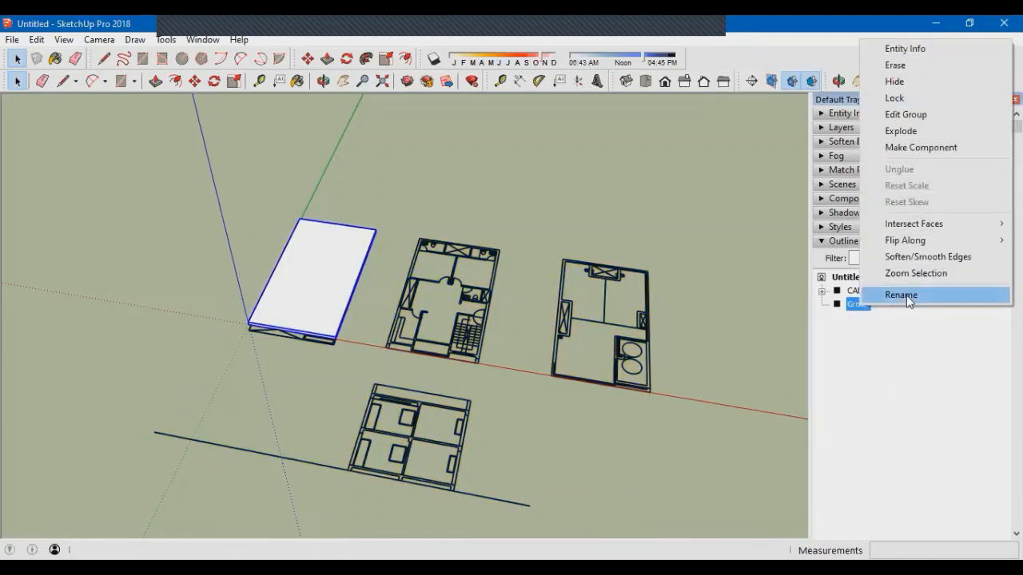
pyautogui.click(901, 295)
pyautogui.write('Model')
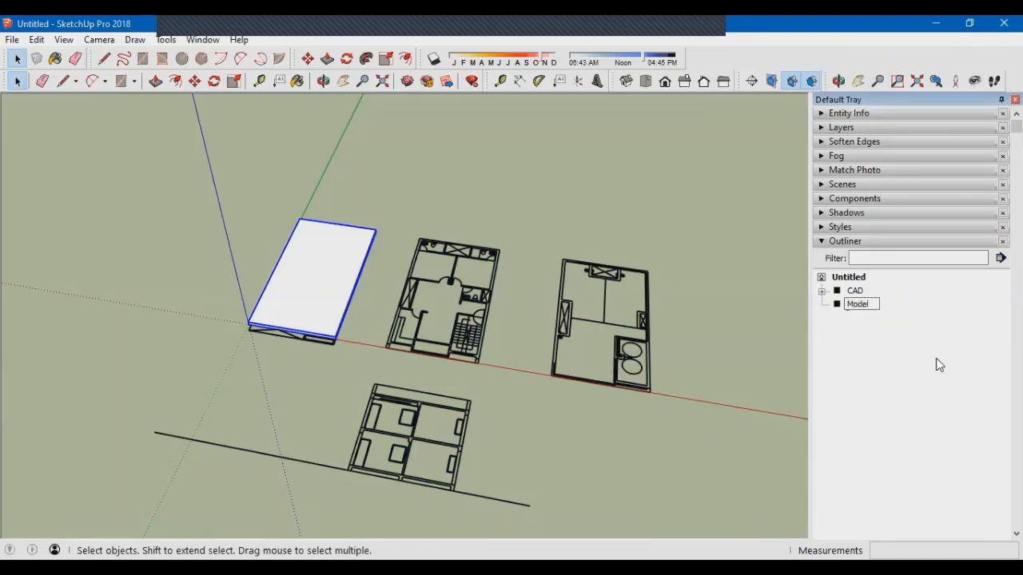
pyautogui.click(837, 303)
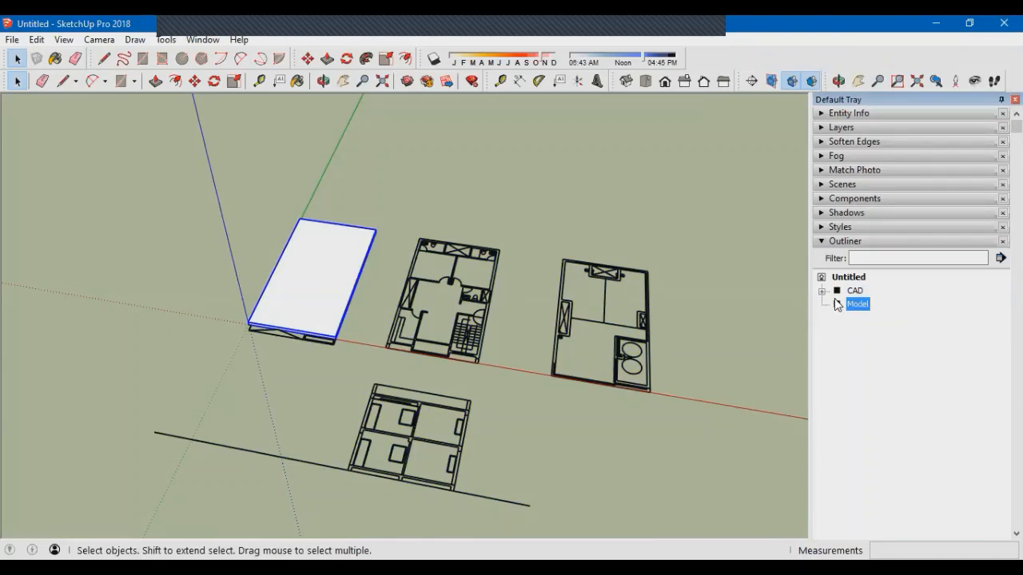
# Open the Model group for editing and make the slab a nested group inside it
pyautogui.rightClick(308, 293)
pyautogui.click(354, 369)
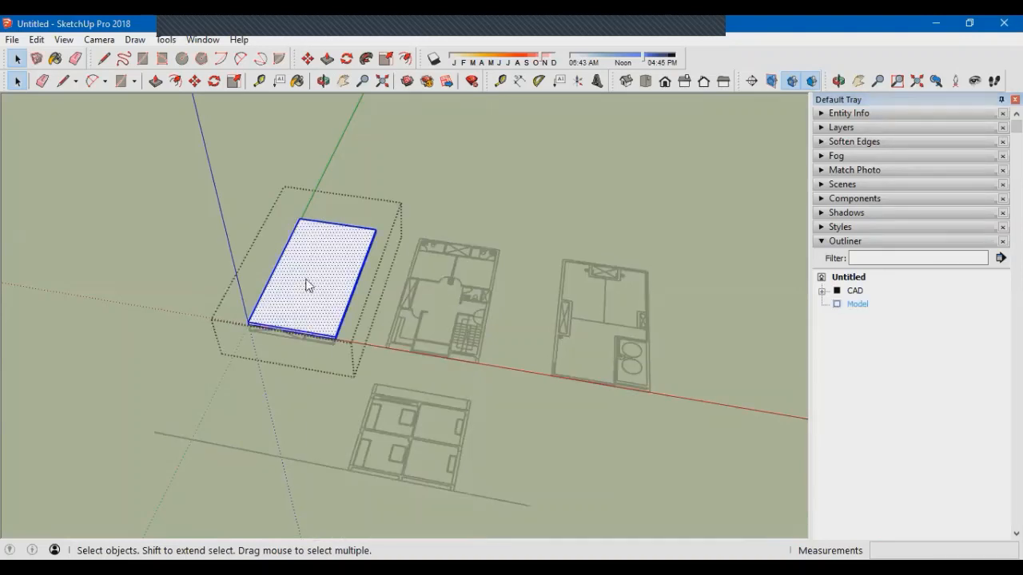
pyautogui.rightClick(305, 280)
pyautogui.click(343, 413)
# Rename the nested slab group as Floor
pyautogui.rightClick(870, 319)
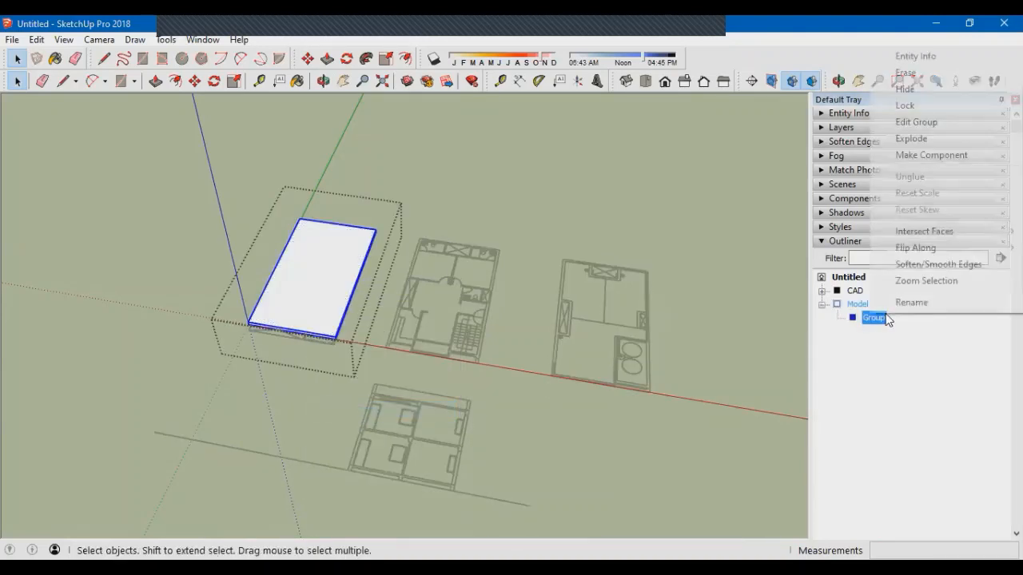
pyautogui.click(915, 304)
pyautogui.write('Floor')
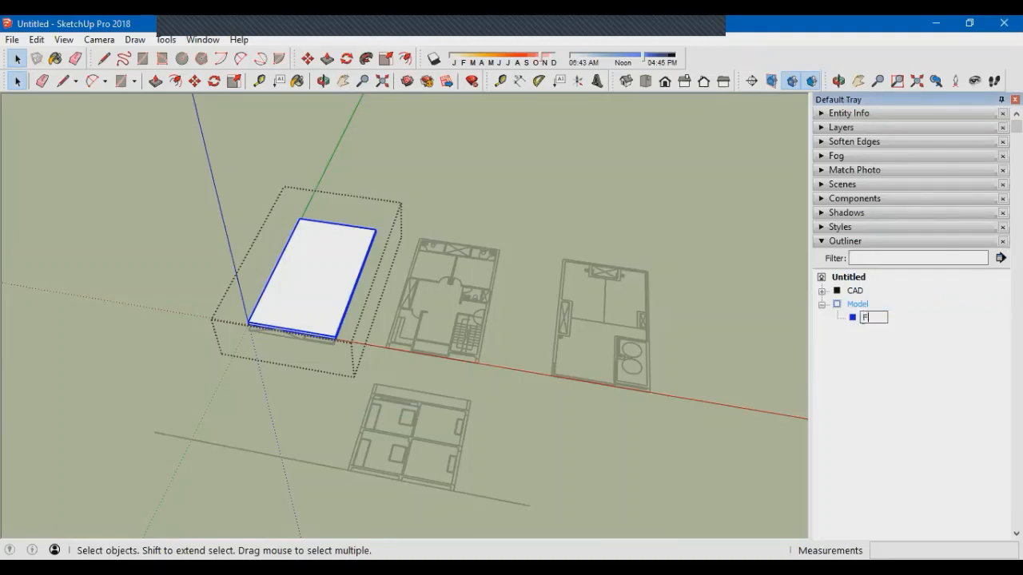
pyautogui.press('Return')
# Rename the nested slab group as Plinth and close the Model group
pyautogui.rightClick(870, 318)
pyautogui.click(910, 311)
pyautogui.write('Plinth')
pyautogui.click(733, 304)
# Move the CAD group up 1' from the plinth's bottom corner to its top corner, and check the alignment at the origin
pyautogui.scroll(5, 282, 363)
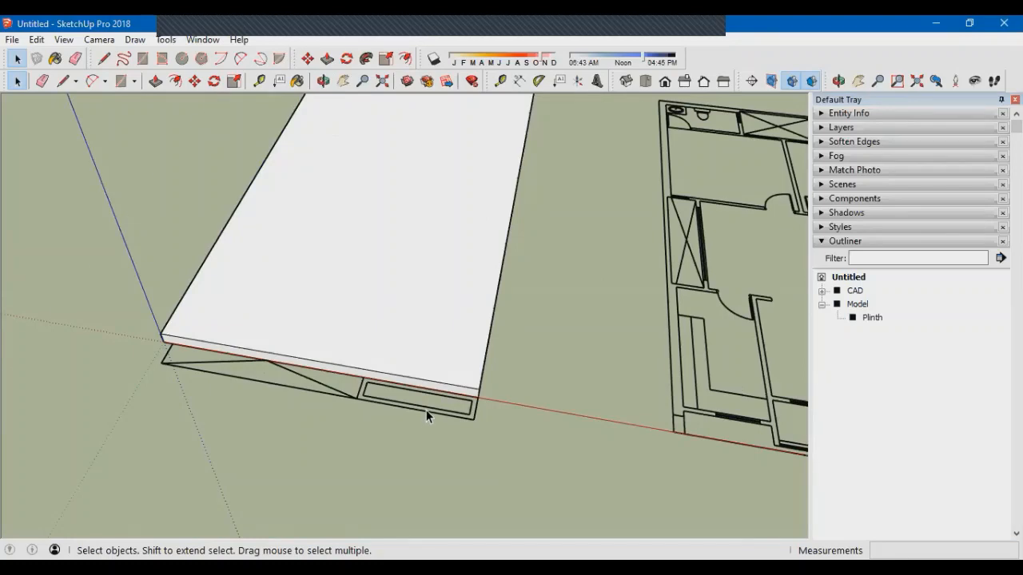
pyautogui.click(426, 410)
pyautogui.moveTo(426, 410); pyautogui.dragTo(365, 326, button='middle')
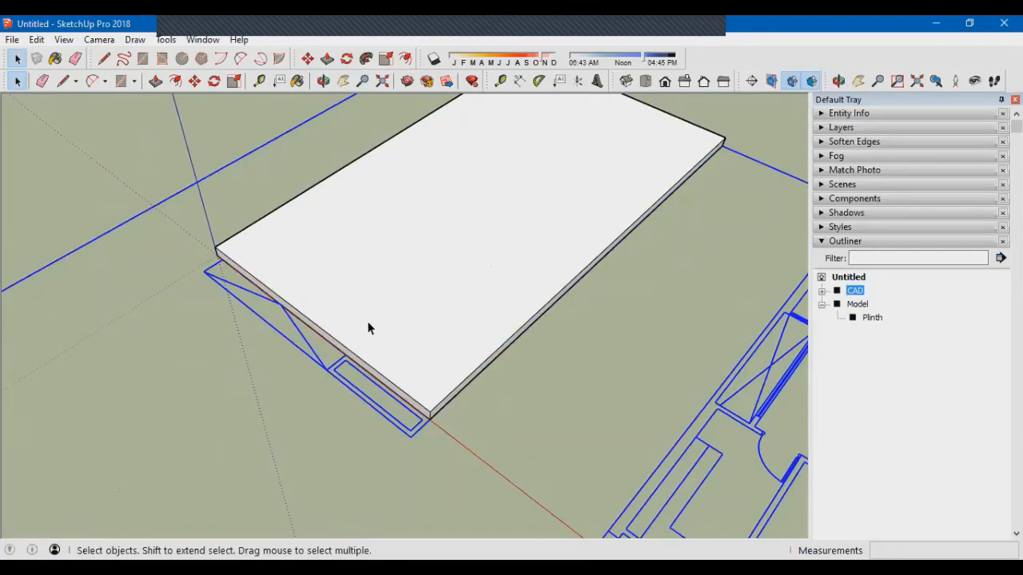
pyautogui.scroll(-3, 365, 327)
pyautogui.scroll(6, 335, 373)
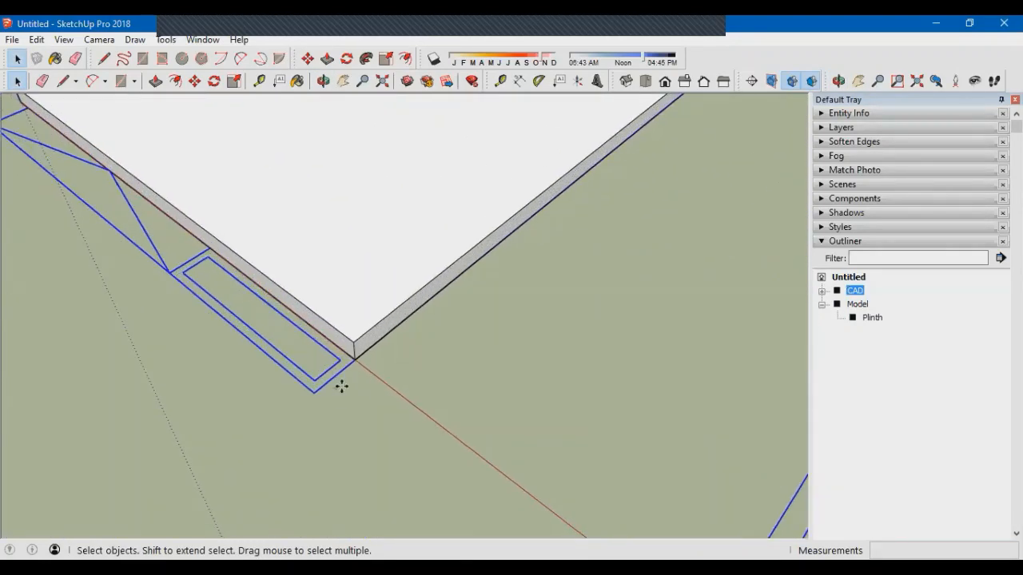
pyautogui.press('m')
pyautogui.scroll(-3, 355, 364)
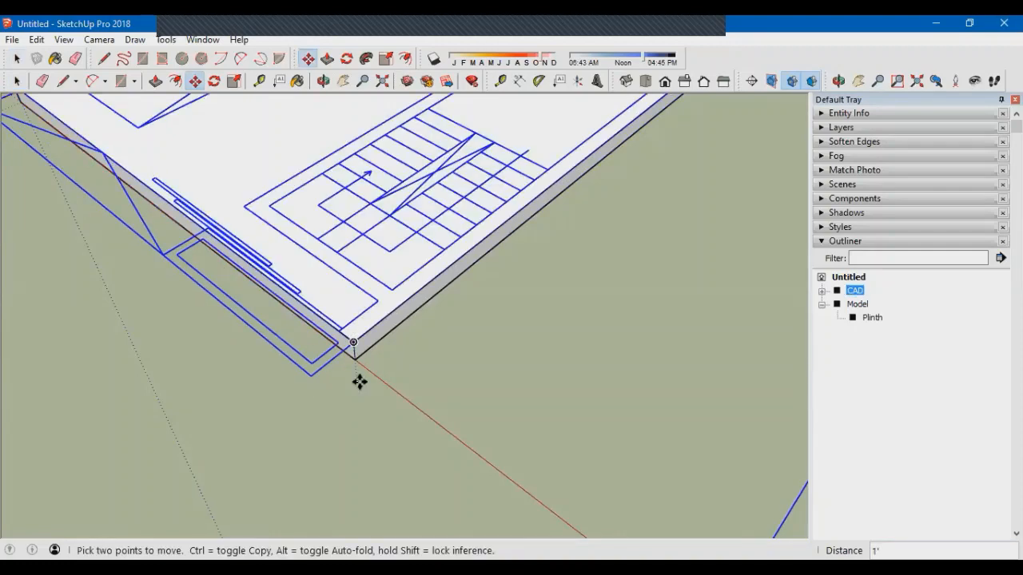
pyautogui.moveTo(359, 381); pyautogui.dragTo(439, 403, button='middle')
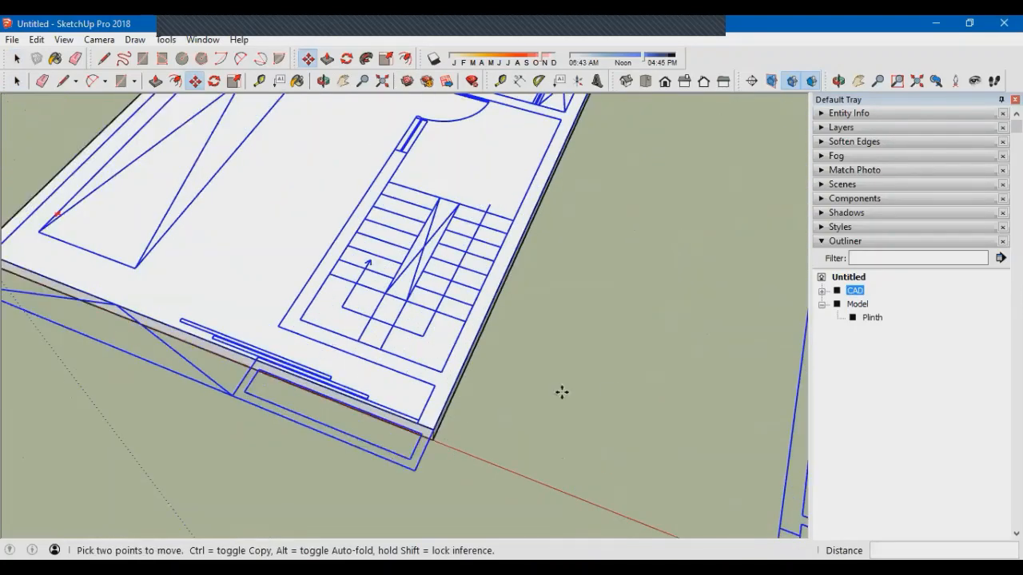
pyautogui.moveTo(562, 392); pyautogui.dragTo(472, 412, button='middle')
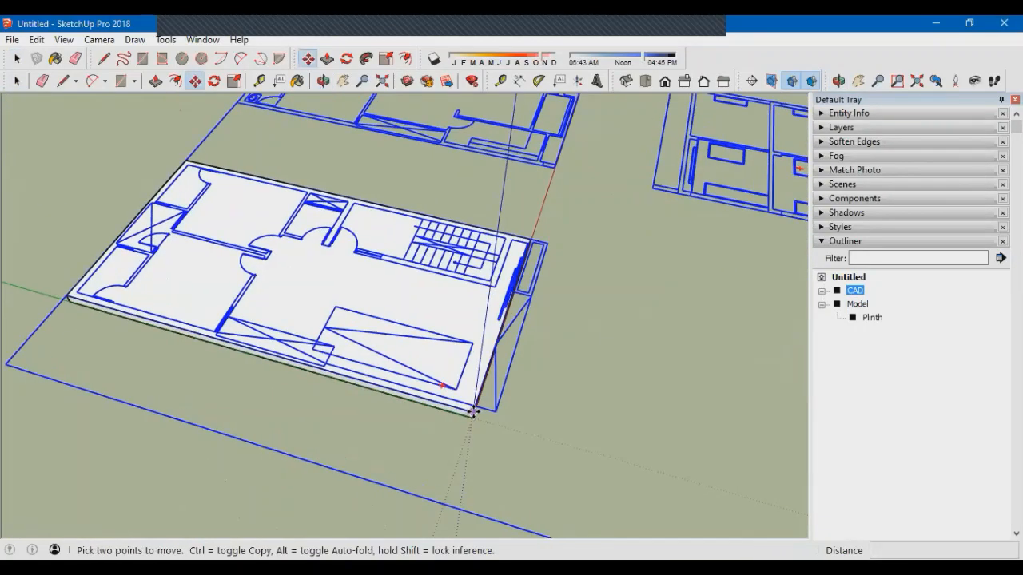
pyautogui.scroll(5, 472, 412)
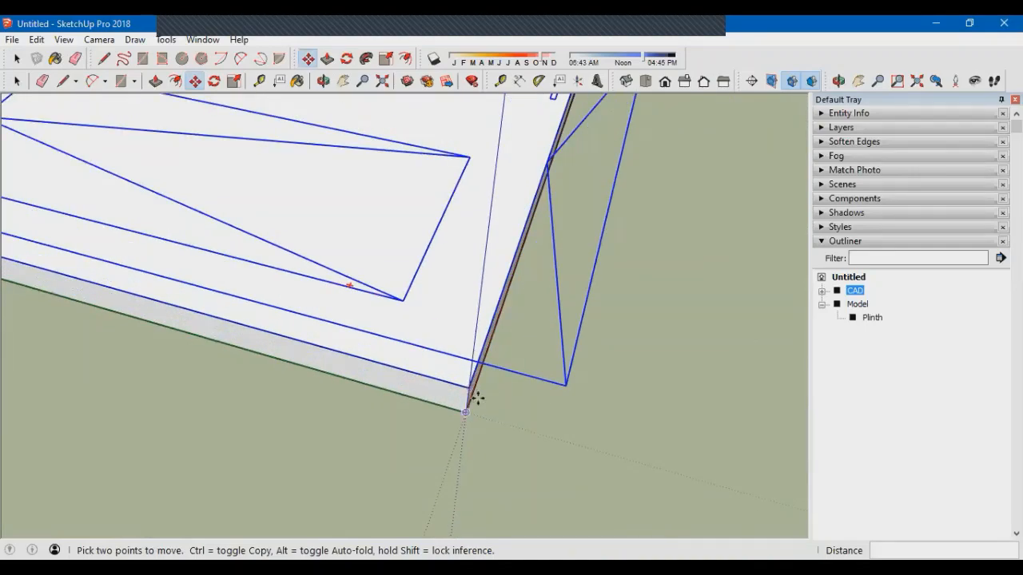
# Examine how the CAD plans sit on the plinth and look briefly inside the CAD group
pyautogui.scroll(-10, 472, 407)
pyautogui.scroll(4, 292, 254)
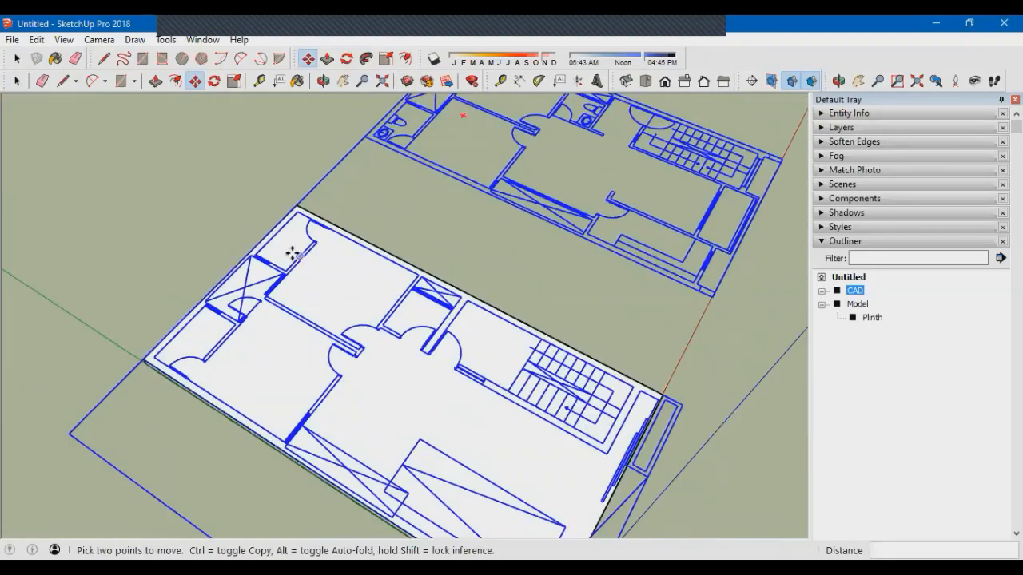
pyautogui.moveTo(293, 254); pyautogui.dragTo(199, 298, button='middle')
pyautogui.scroll(-5, 283, 223)
pyautogui.moveTo(311, 272); pyautogui.dragTo(280, 251, button='middle')
pyautogui.scroll(2, 284, 252)
pyautogui.press('space')
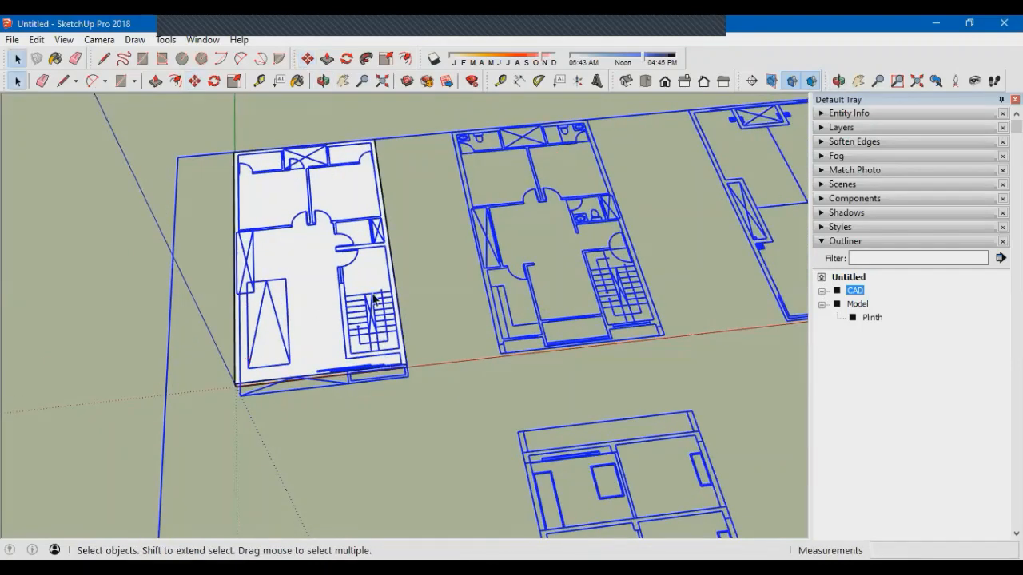
pyautogui.scroll(-4, 373, 299)
pyautogui.scroll(2, 344, 313)
pyautogui.doubleClick(477, 393)
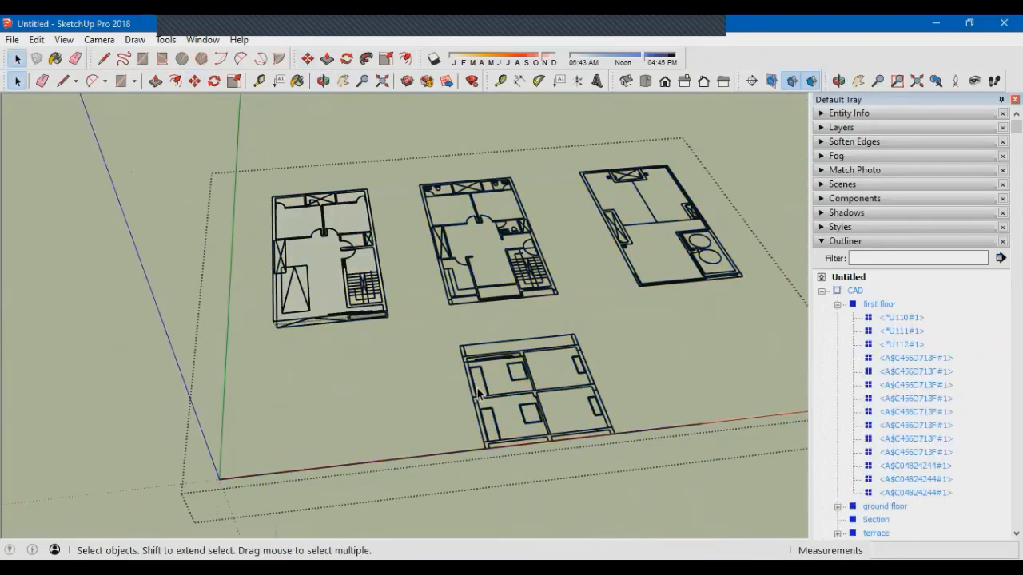
pyautogui.click(477, 393)
pyautogui.moveTo(477, 393); pyautogui.dragTo(573, 312, button='middle')
pyautogui.press('Escape')
pyautogui.click(474, 340)
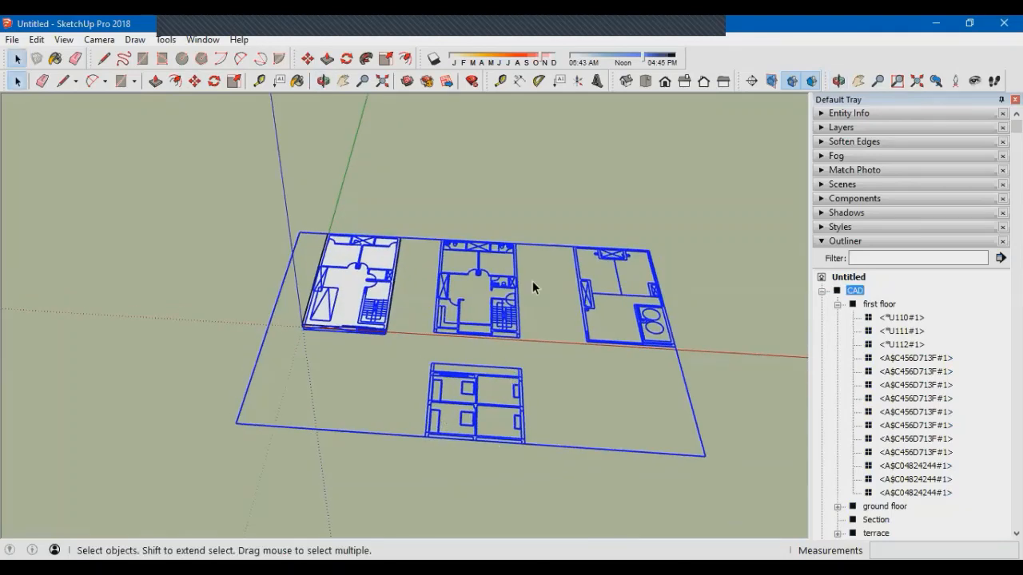
# Collapse the first floor entry in the Outliner and identify the first floor, ground floor, Section and terrace groups one by one
pyautogui.click(837, 304)
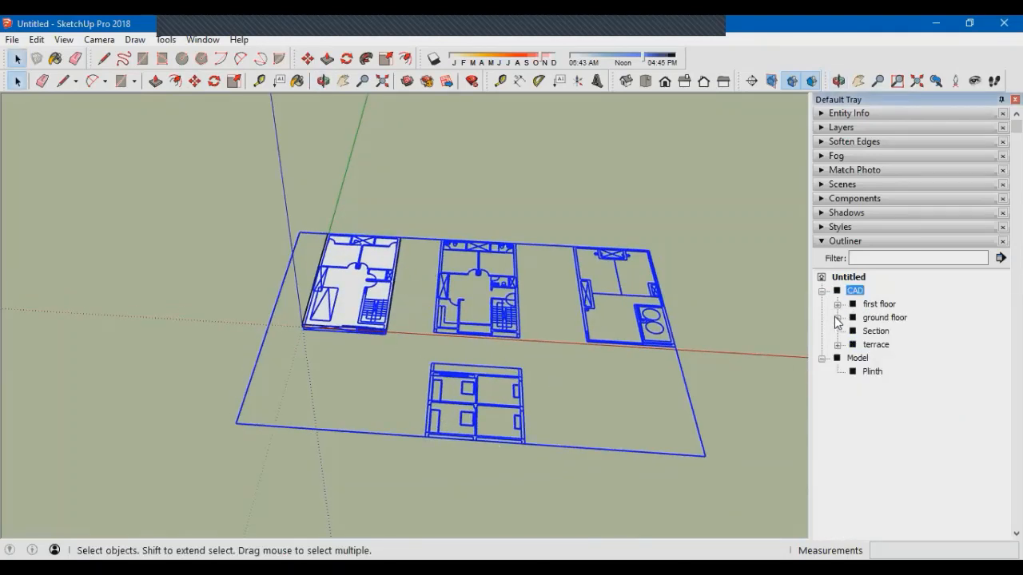
pyautogui.click(879, 305)
pyautogui.click(884, 318)
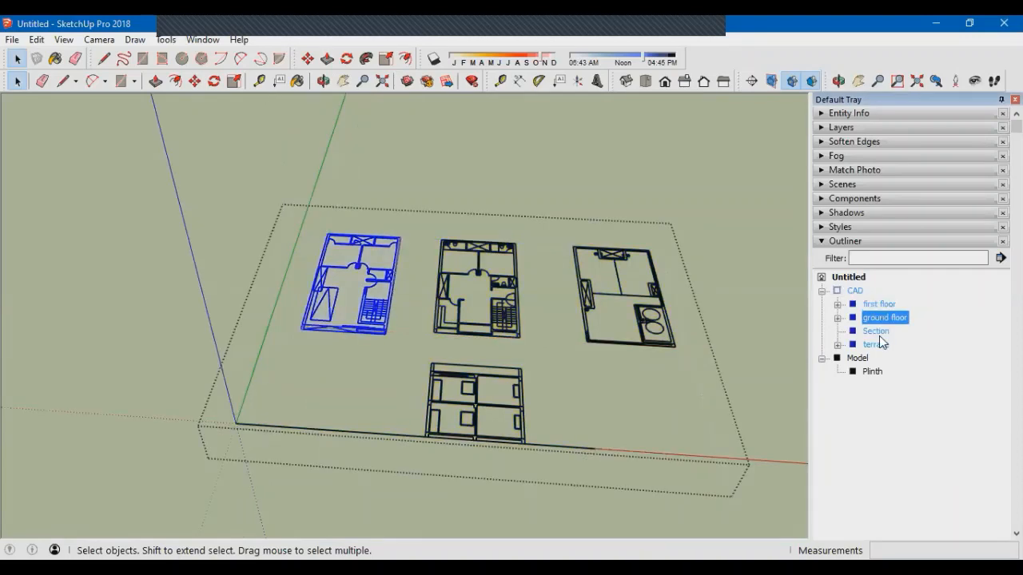
pyautogui.click(877, 332)
pyautogui.click(876, 345)
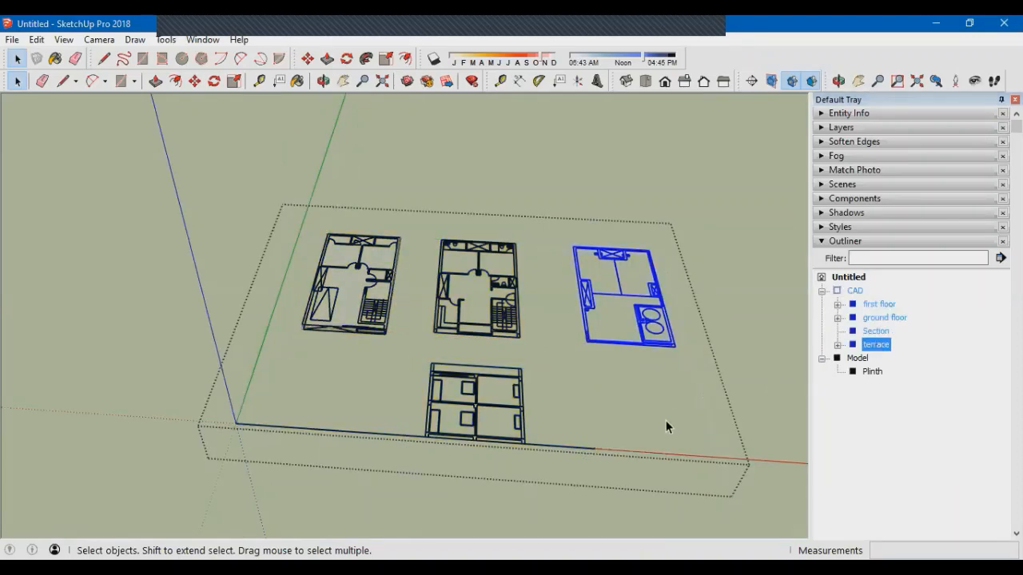
pyautogui.click(765, 337)
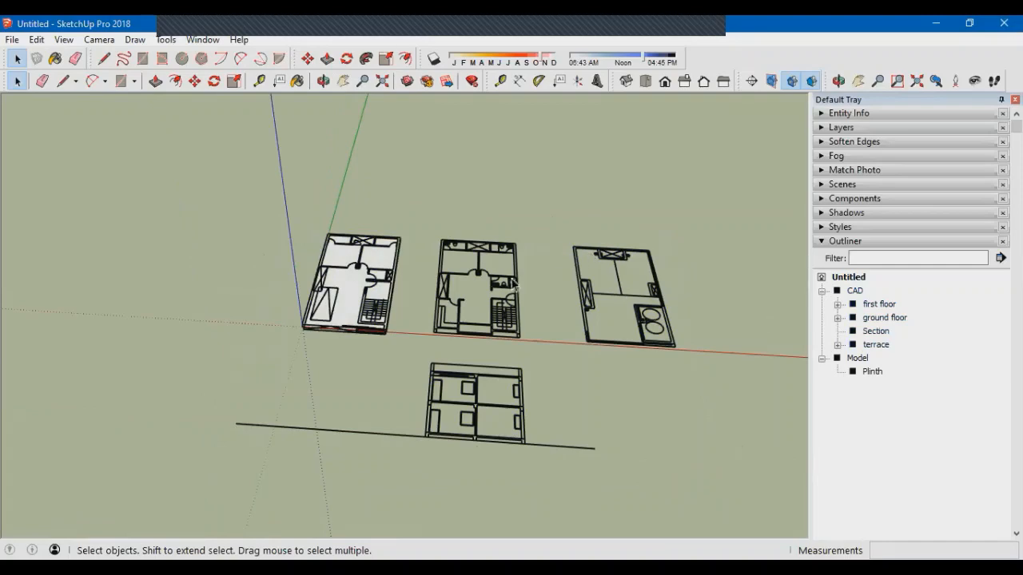
# Open the CAD group for editing and move the first floor plan by its front corner onto the plinth's matching top corner
pyautogui.click(517, 322)
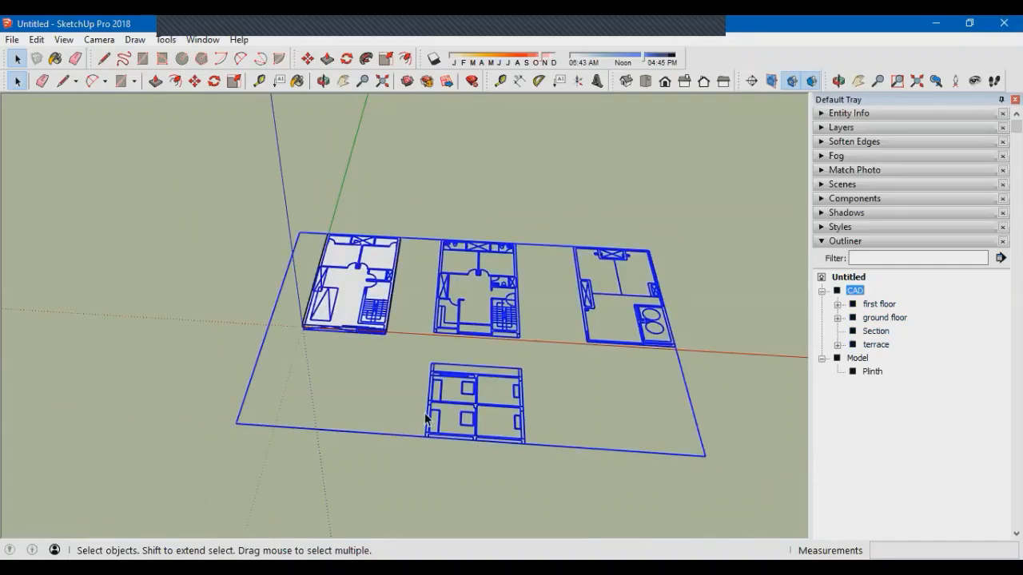
pyautogui.doubleClick(454, 330)
pyautogui.moveTo(454, 330)
pyautogui.mouseDown(button='middle')
pyautogui.moveTo(486, 384)
pyautogui.moveTo(454, 315)
pyautogui.mouseUp(button='middle')
pyautogui.click(450, 317)
pyautogui.scroll(5, 447, 317)
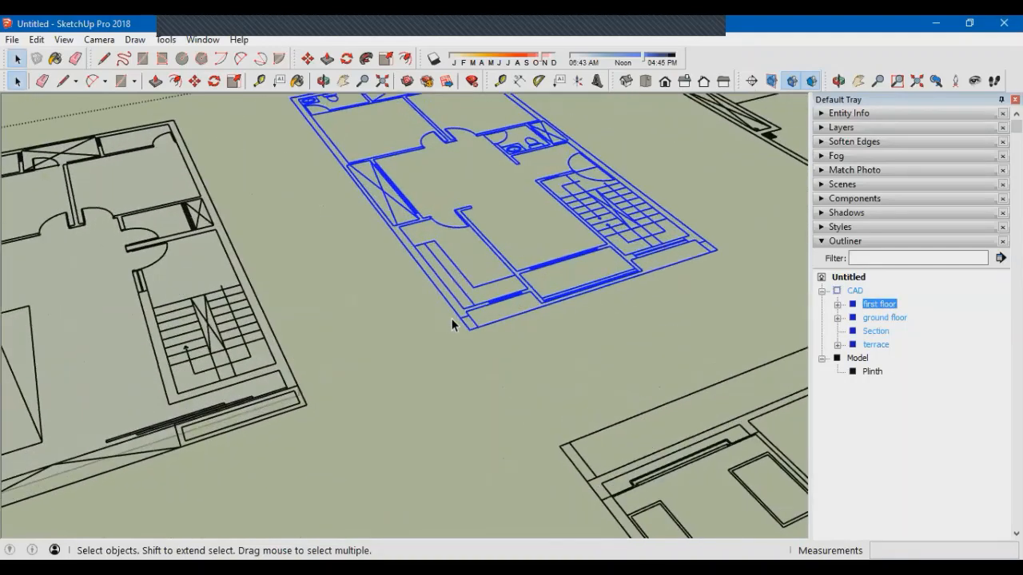
pyautogui.press('m')
pyautogui.click(471, 329)
pyautogui.scroll(-3, 574, 259)
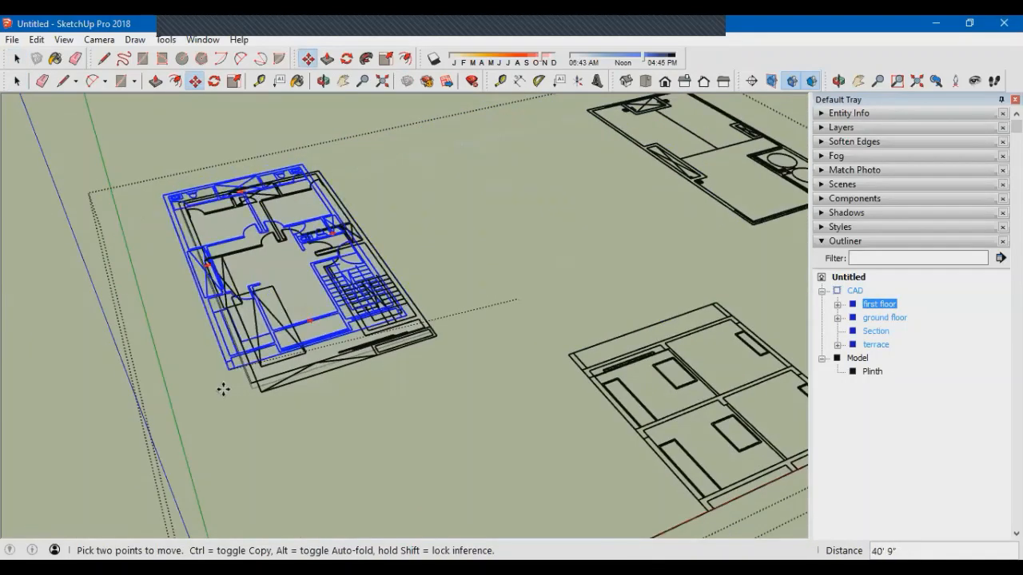
pyautogui.scroll(6, 252, 386)
pyautogui.scroll(2, 274, 385)
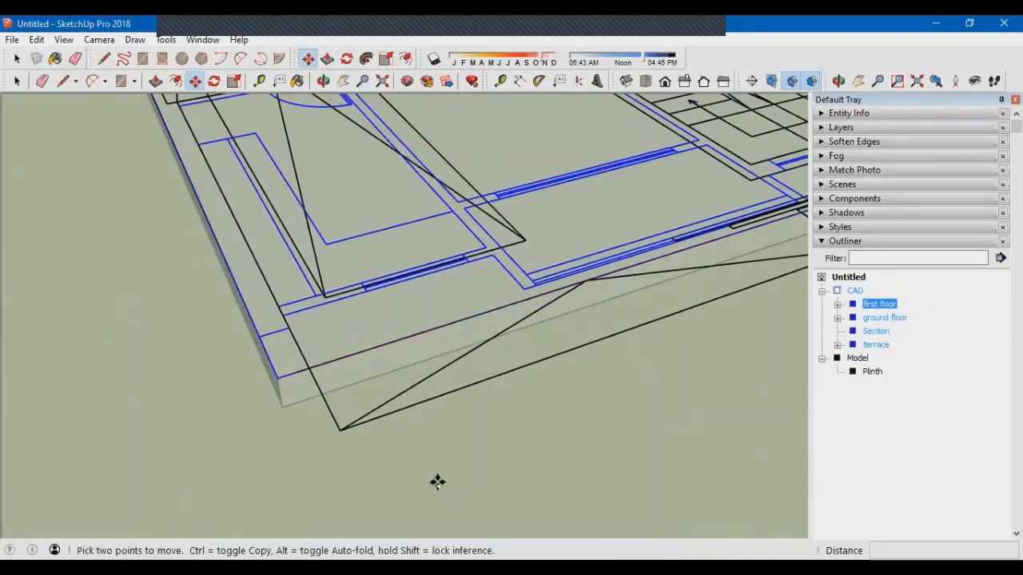
pyautogui.scroll(-4, 436, 479)
pyautogui.scroll(5, 282, 245)
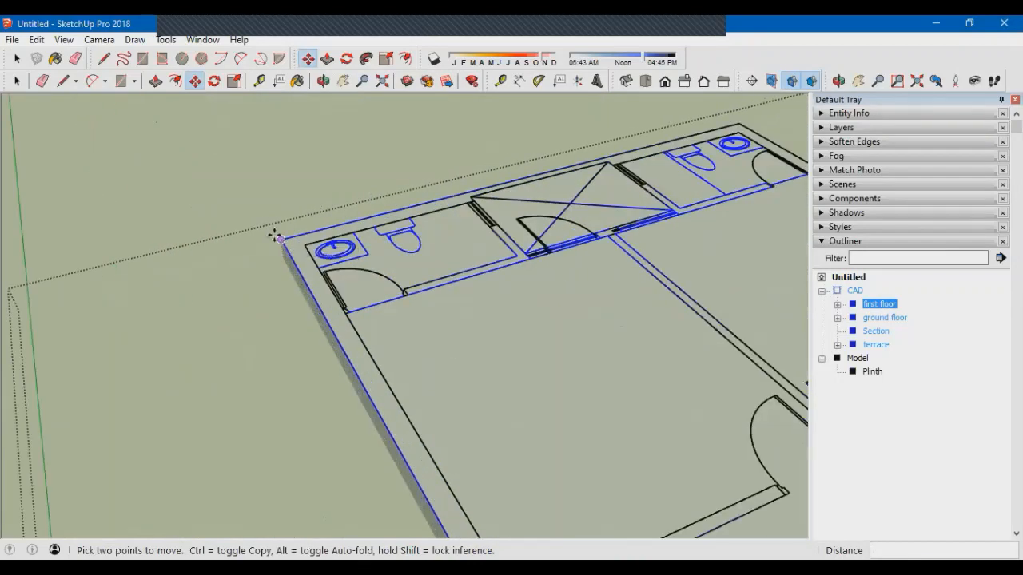
pyautogui.scroll(-6, 278, 237)
pyautogui.click(276, 234)
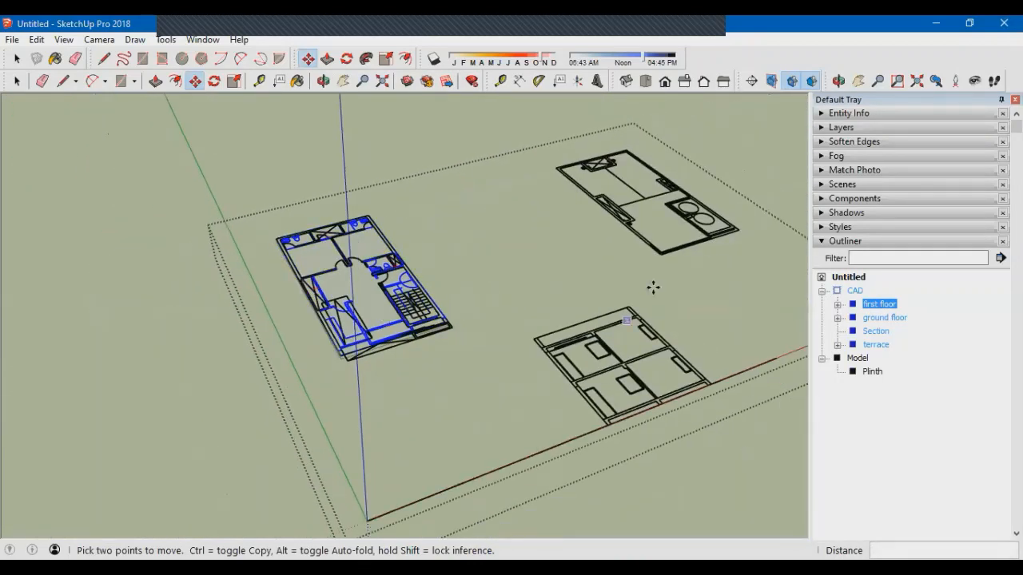
# Move the terrace plan by its front corner onto the plinth's same top corner
pyautogui.scroll(3, 664, 235)
pyautogui.press('space')
pyautogui.click(664, 235)
pyautogui.scroll(4, 660, 228)
pyautogui.press('m')
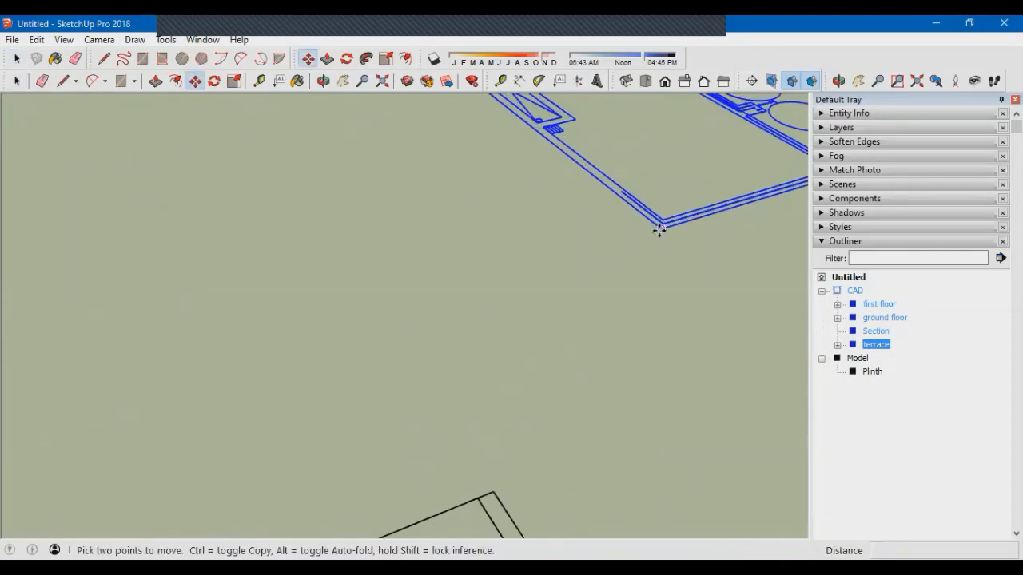
pyautogui.click(659, 229)
pyautogui.scroll(-6, 659, 229)
pyautogui.scroll(5, 372, 288)
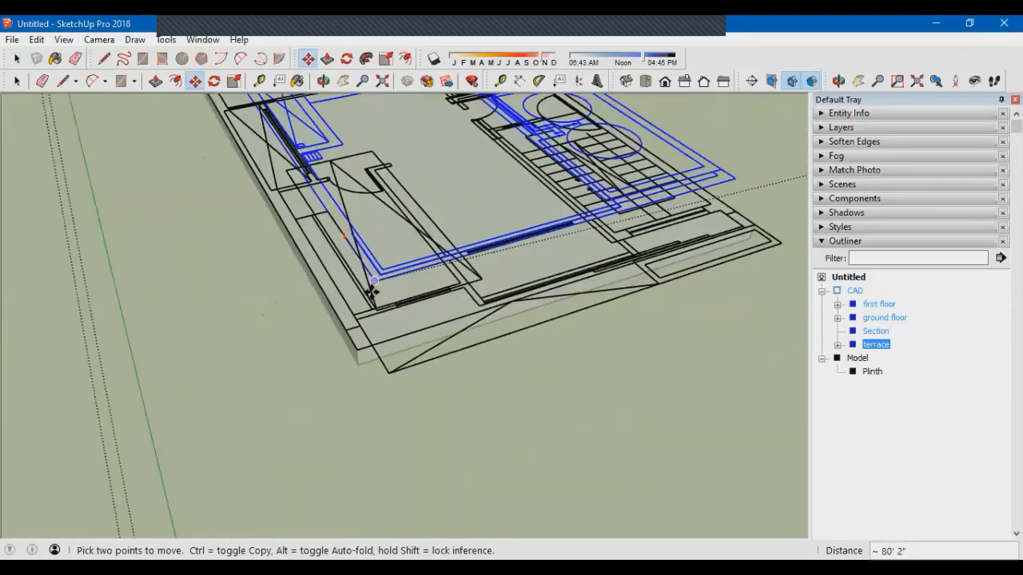
pyautogui.scroll(2, 355, 373)
pyautogui.click(361, 403)
# Examine the stacked terrace plan's rear corner and outline against the floor plans and plinth beneath
pyautogui.scroll(-6, 452, 434)
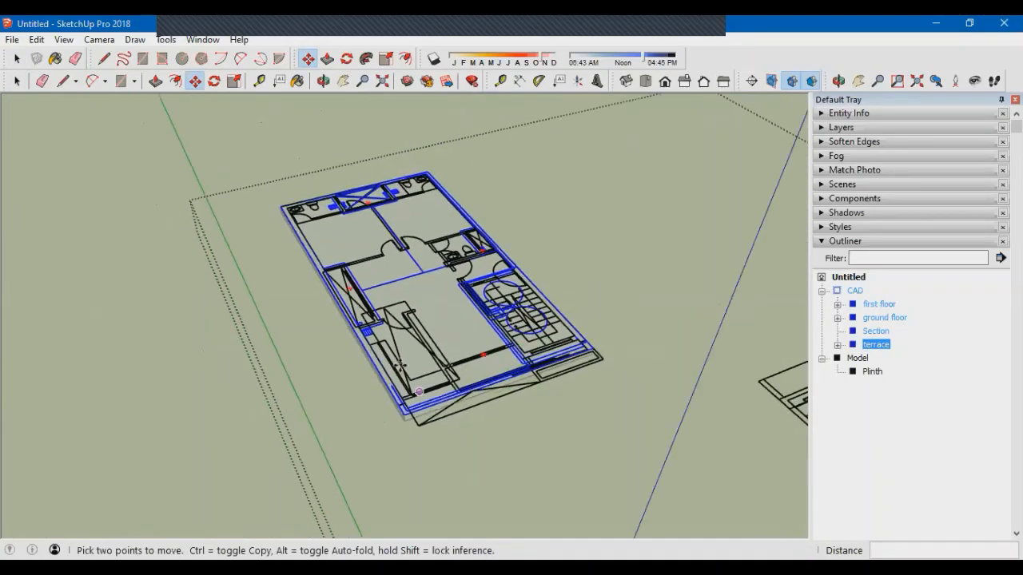
pyautogui.moveTo(453, 434); pyautogui.dragTo(392, 456, button='middle')
pyautogui.scroll(2, 515, 307)
pyautogui.scroll(-2, 655, 392)
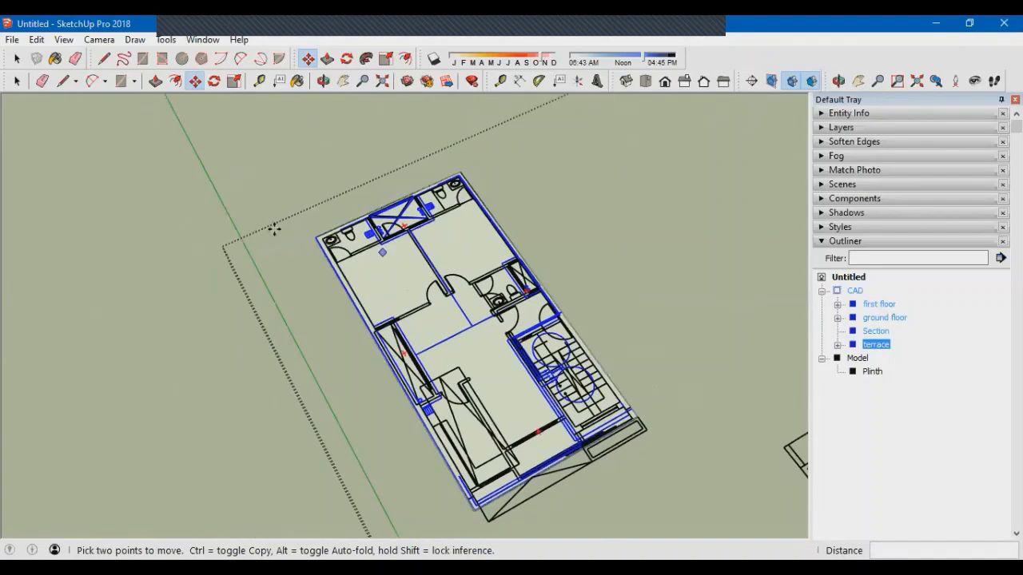
pyautogui.scroll(5, 274, 228)
pyautogui.scroll(-4, 311, 208)
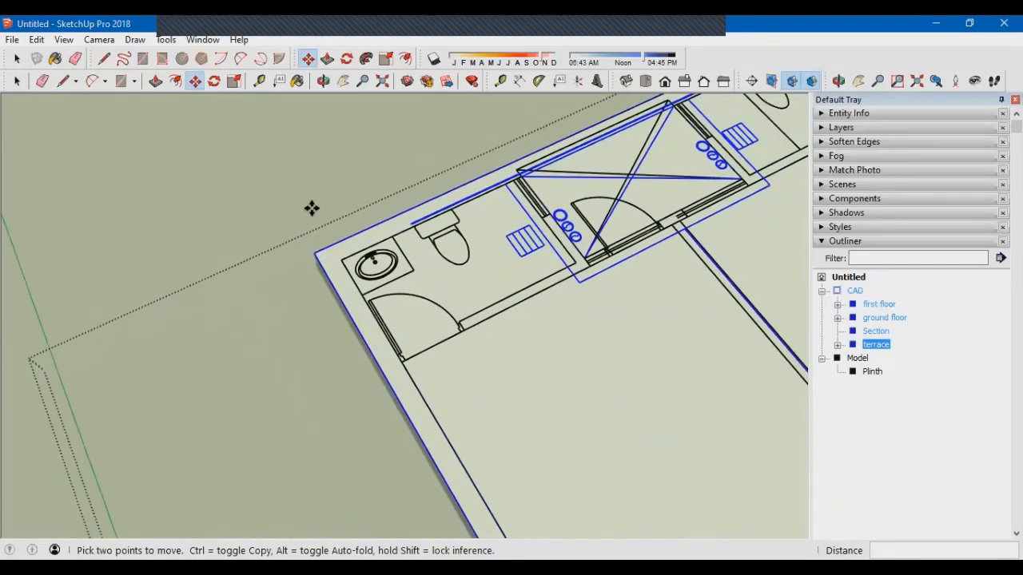
pyautogui.scroll(-3, 311, 208)
pyautogui.scroll(-2, 457, 389)
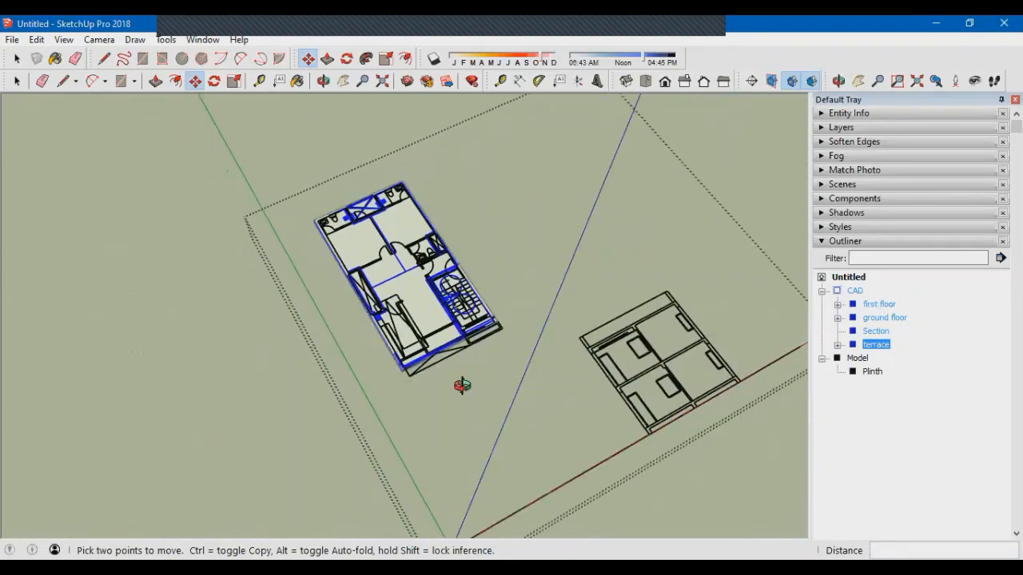
# Rotate the Section drawing from lying flat to standing upright
pyautogui.scroll(2, 627, 376)
pyautogui.press('space')
pyautogui.click(627, 369)
pyautogui.scroll(-2, 628, 359)
pyautogui.moveTo(628, 359); pyautogui.dragTo(694, 256, button='middle')
pyautogui.scroll(2, 633, 291)
pyautogui.press('r')
pyautogui.scroll(2, 646, 280)
pyautogui.scroll(-2, 646, 238)
pyautogui.press('m')
pyautogui.scroll(-2, 628, 342)
pyautogui.moveTo(628, 342); pyautogui.dragTo(647, 287, button='middle')
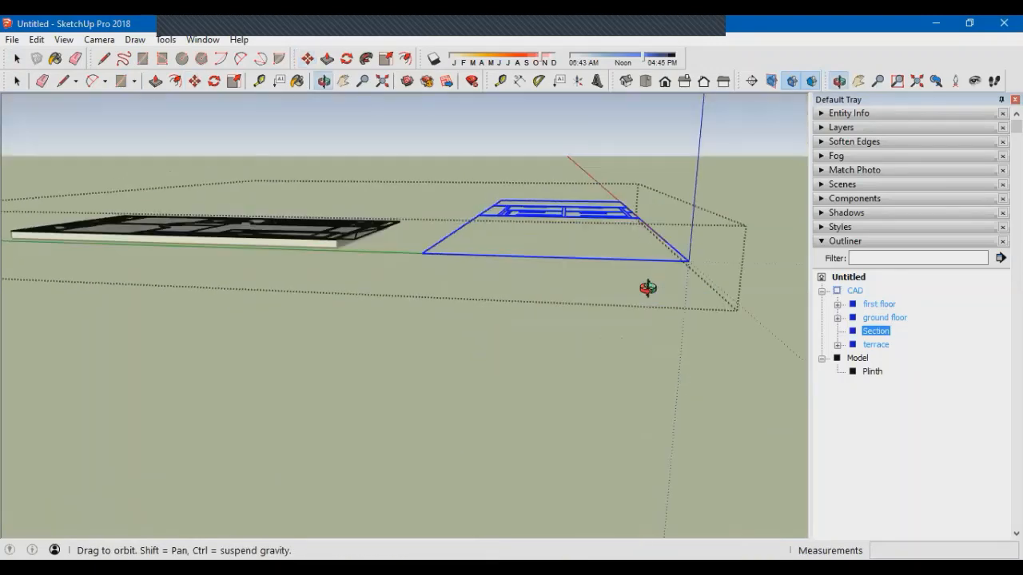
pyautogui.click(659, 260)
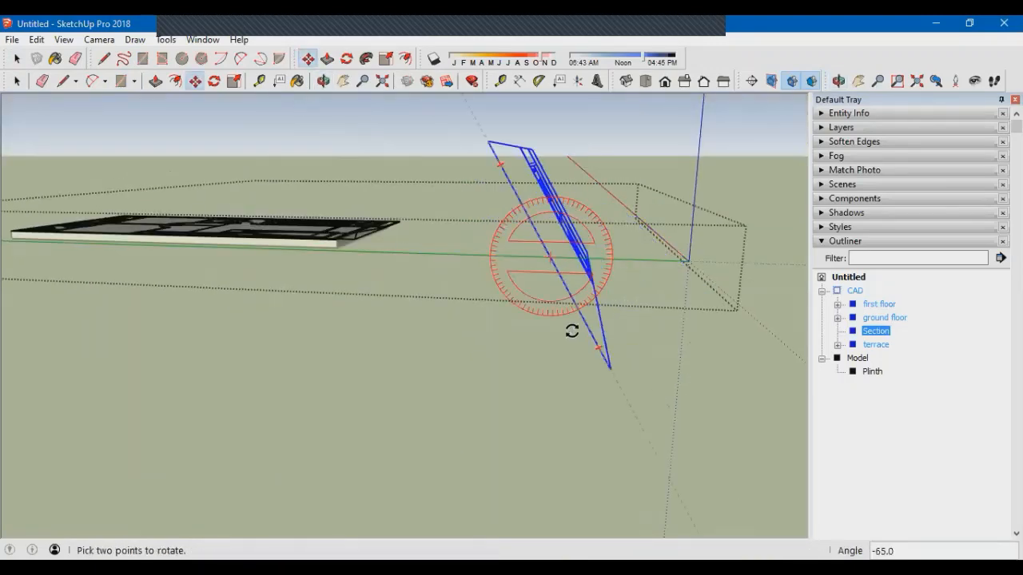
pyautogui.click(545, 325)
# Move the Section drawing by its plinth-level corner onto the front top corner of the modelled plinth
pyautogui.press('m')
pyautogui.moveTo(600, 304); pyautogui.dragTo(391, 384, button='middle')
pyautogui.scroll(5, 554, 357)
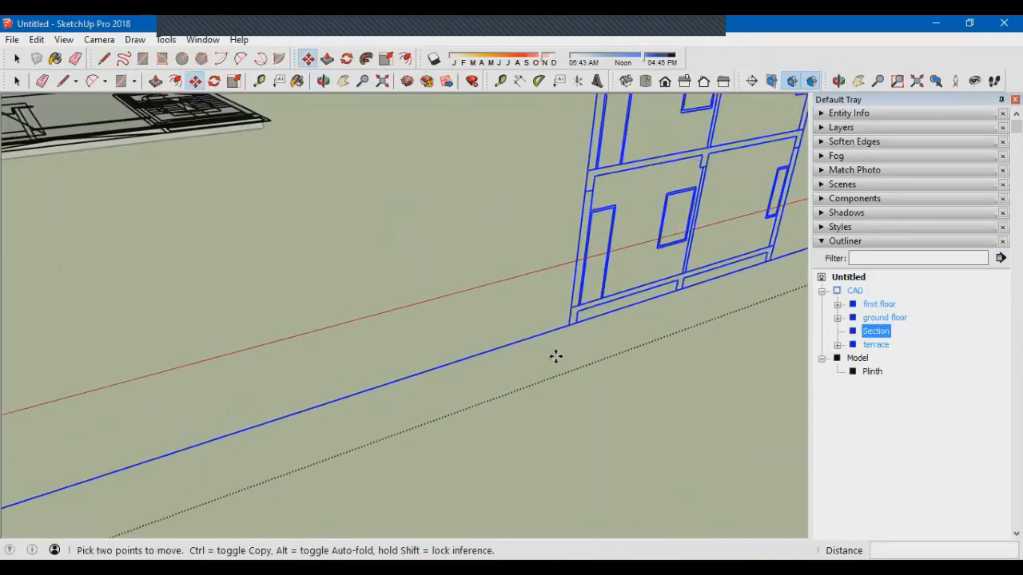
pyautogui.click(574, 297)
pyautogui.scroll(-5, 623, 336)
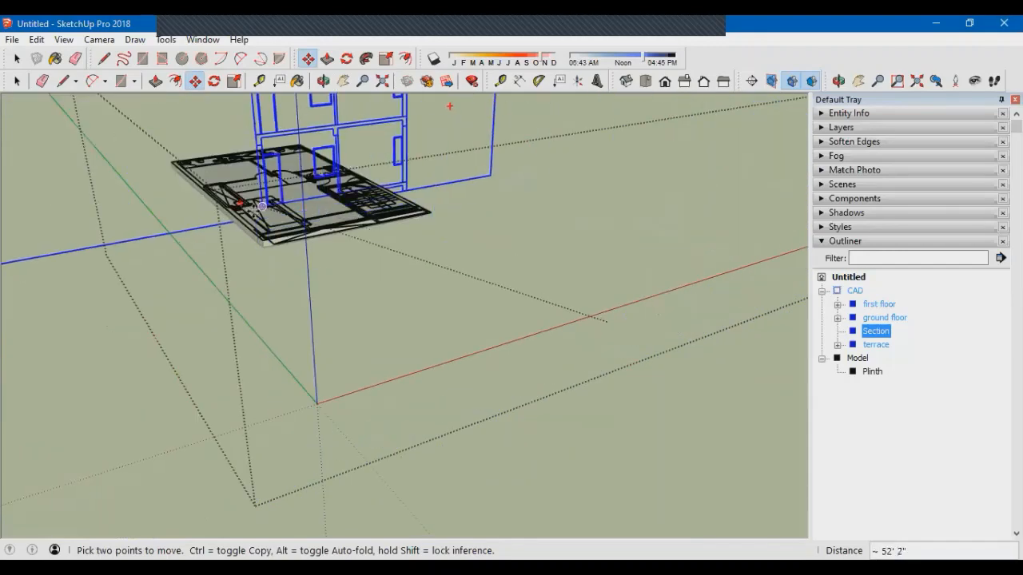
pyautogui.scroll(3, 246, 231)
pyautogui.scroll(4, 250, 262)
pyautogui.scroll(-2, 400, 277)
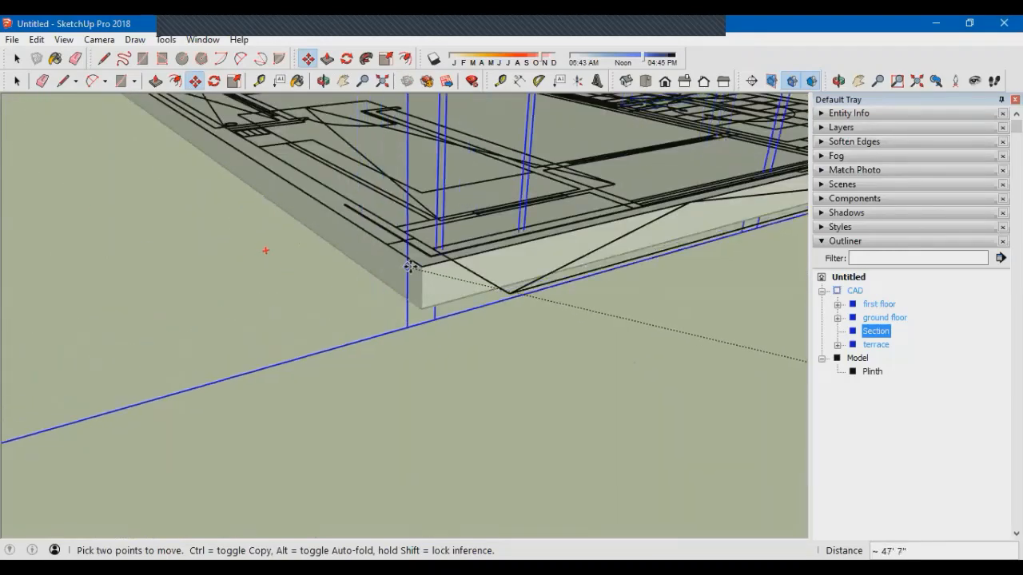
pyautogui.click(423, 268)
pyautogui.press('space')
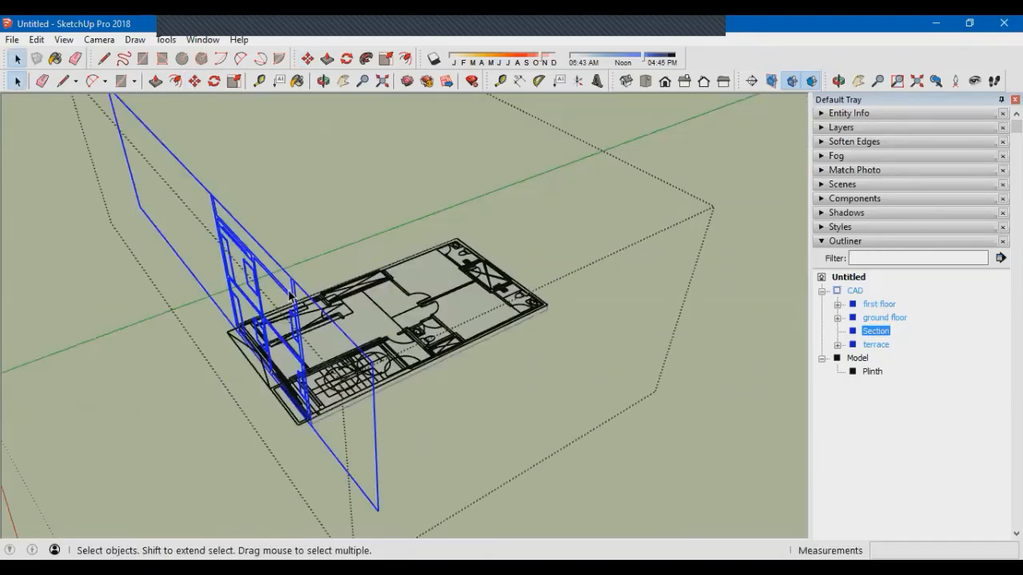
# Move the upright Section back along the green axis to the rear bedrooms and close the CAD group
pyautogui.moveTo(292, 297); pyautogui.dragTo(460, 250, button='middle')
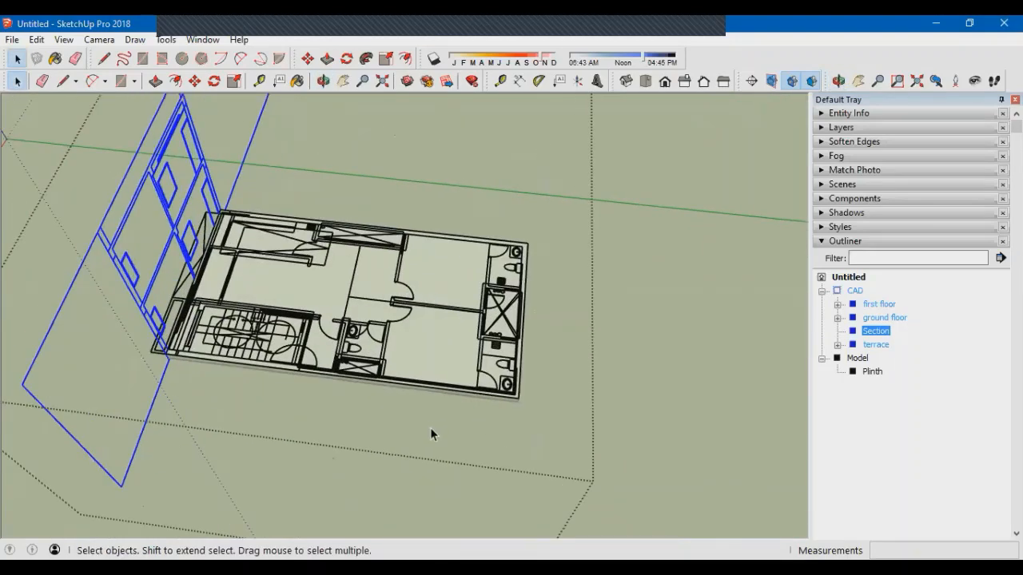
pyautogui.scroll(-2, 441, 378)
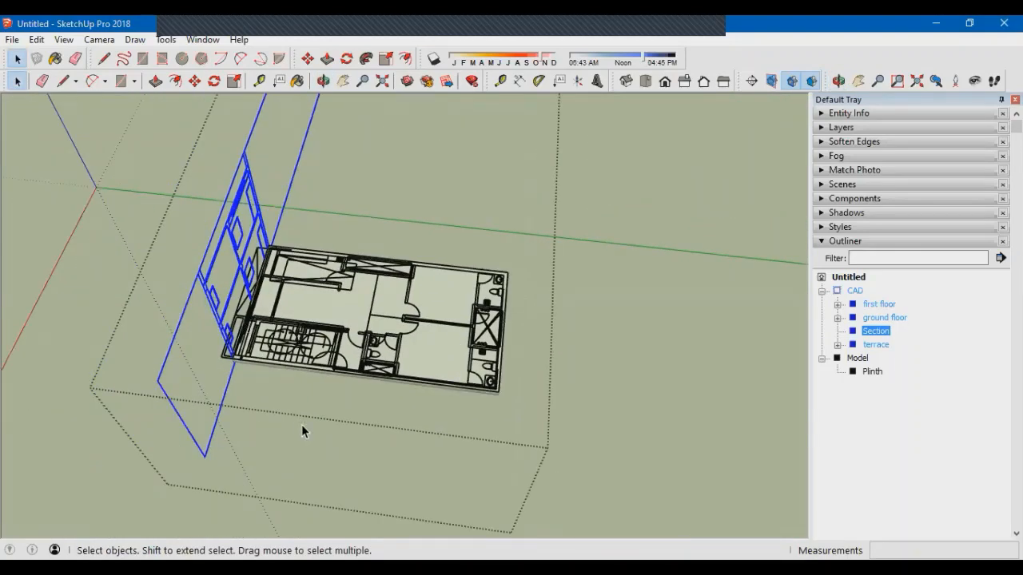
pyautogui.click(250, 397)
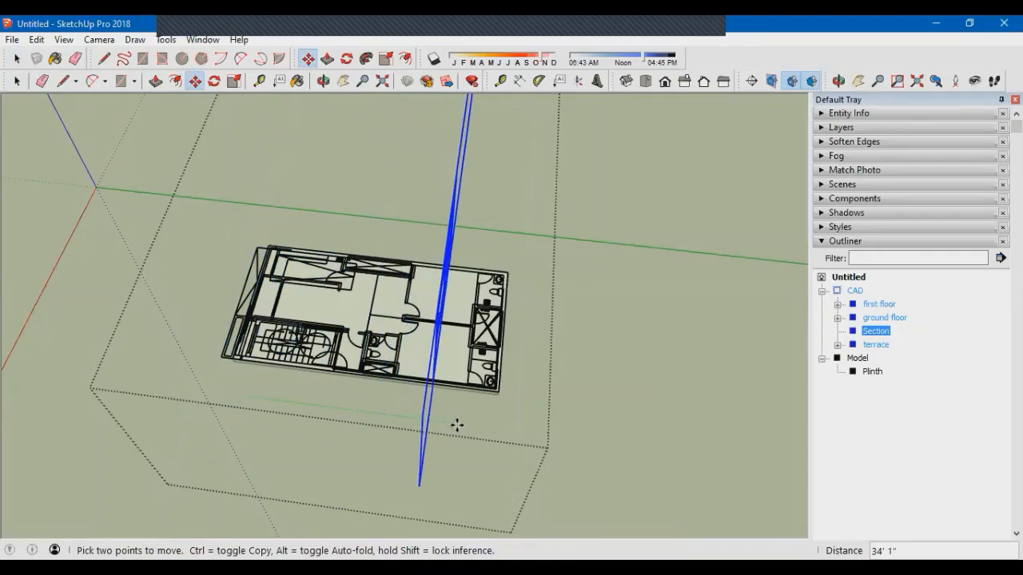
pyautogui.moveTo(281, 425); pyautogui.dragTo(695, 335, button='middle')
pyautogui.scroll(2, 360, 317)
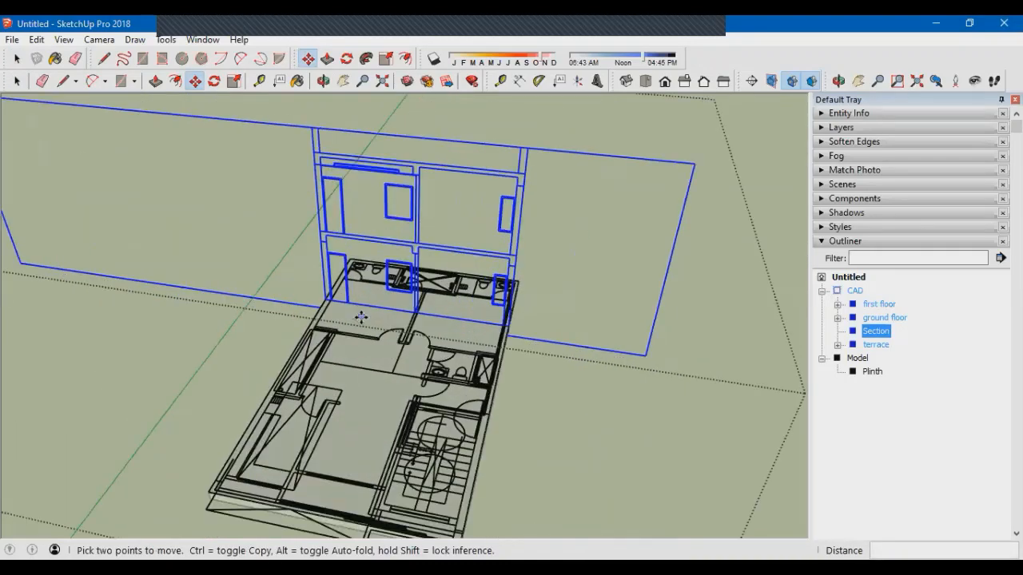
pyautogui.moveTo(361, 317); pyautogui.dragTo(488, 274, button='middle')
pyautogui.press('Escape')
pyautogui.press('space')
pyautogui.press('Escape')
# Raise the first floor plan vertically along the Section's edge to the top of the first-floor slab
pyautogui.scroll(-1, 372, 350)
pyautogui.moveTo(371, 350); pyautogui.dragTo(607, 342, button='middle')
pyautogui.moveTo(310, 442); pyautogui.dragTo(494, 408, button='middle')
pyautogui.scroll(5, 479, 415)
pyautogui.scroll(-6, 416, 429)
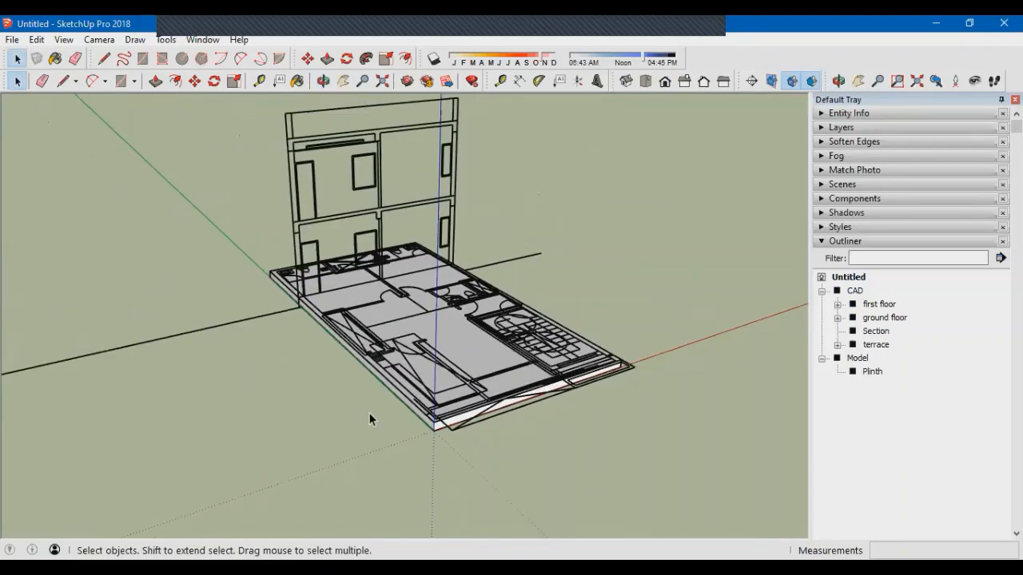
pyautogui.click(879, 305)
pyautogui.scroll(4, 385, 419)
pyautogui.scroll(-2, 280, 246)
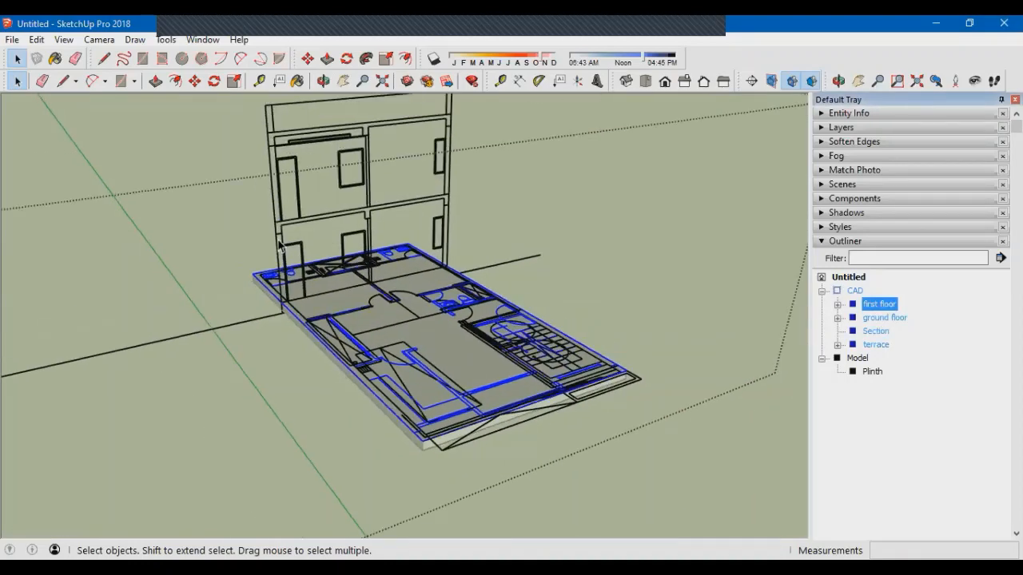
pyautogui.scroll(3, 280, 246)
pyautogui.scroll(1, 260, 391)
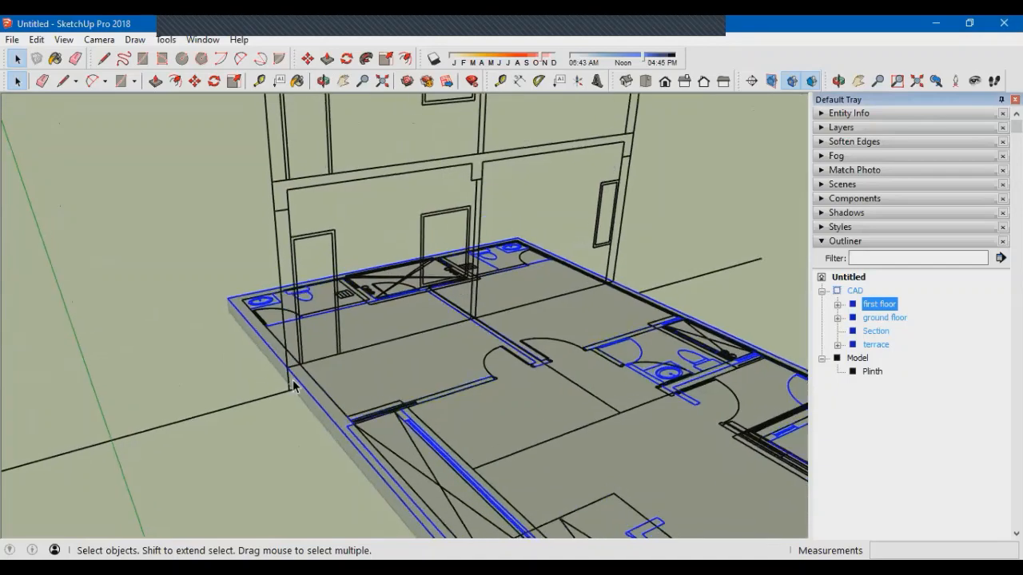
pyautogui.press('m')
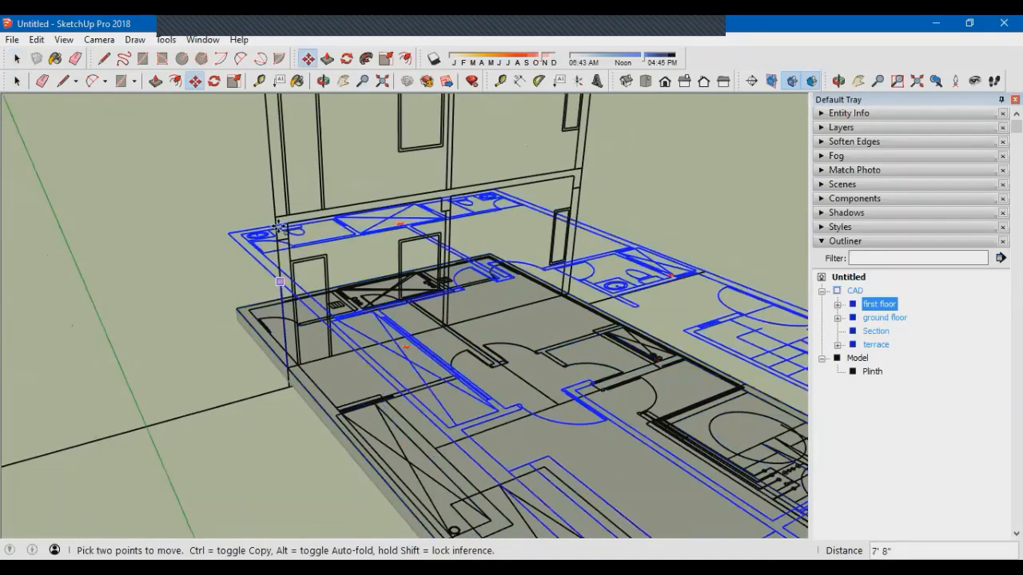
pyautogui.click(275, 211)
pyautogui.scroll(-4, 297, 310)
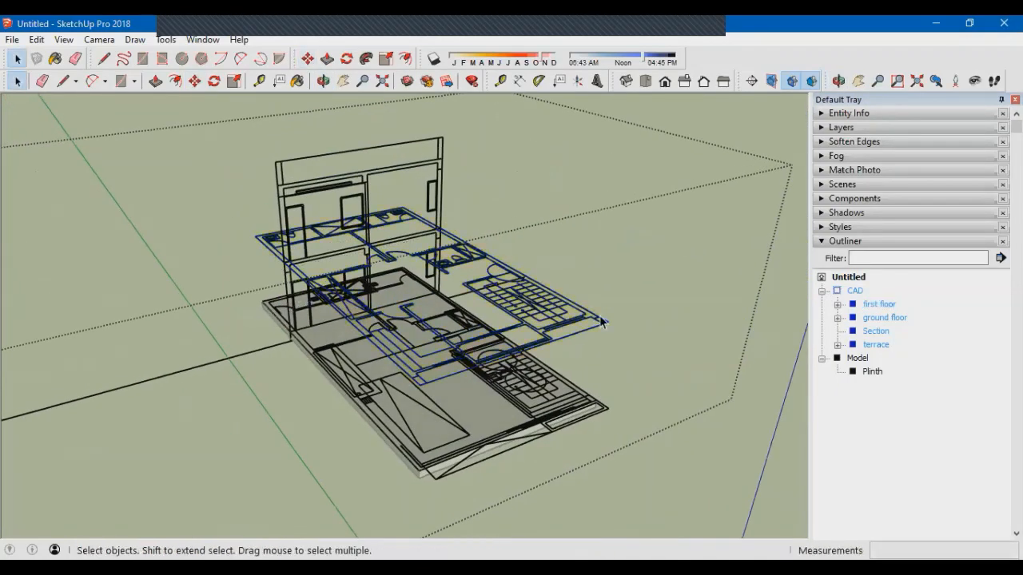
# Raise the terrace plan about 21' vertically along the Section's edge to the top of the roof slab, and close the CAD group
pyautogui.moveTo(602, 322); pyautogui.dragTo(639, 352, button='middle')
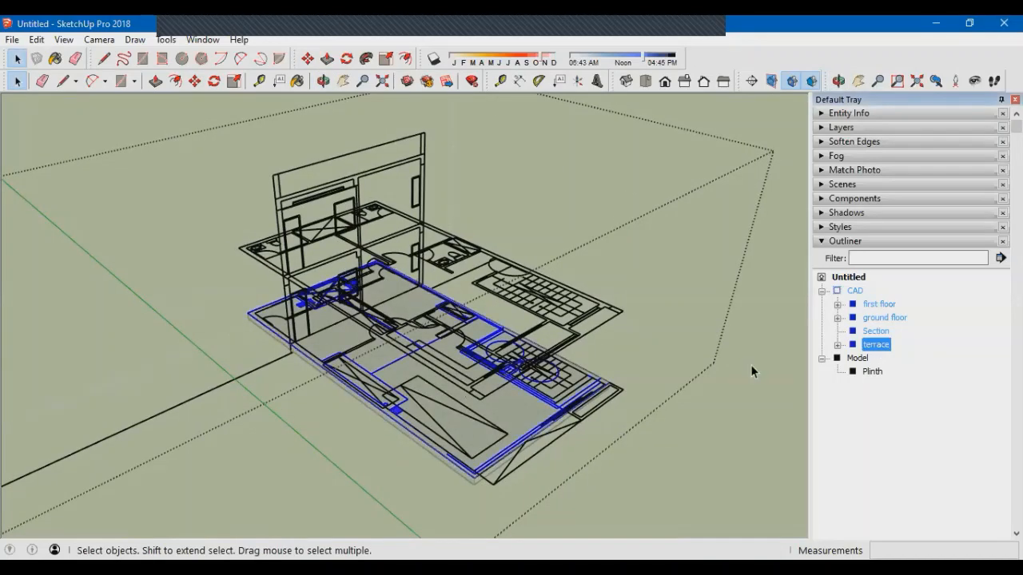
pyautogui.scroll(4, 316, 361)
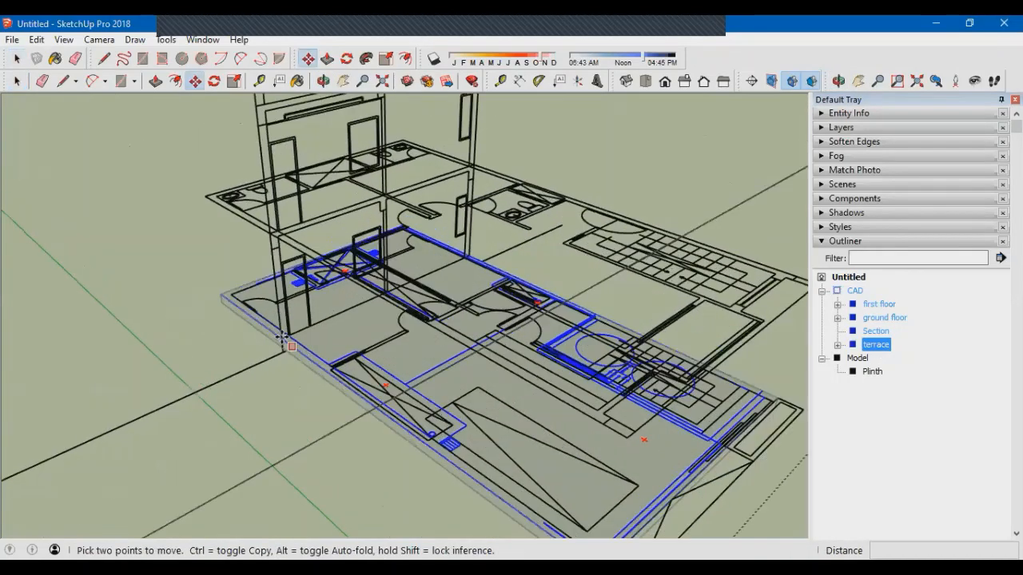
pyautogui.scroll(-3, 282, 358)
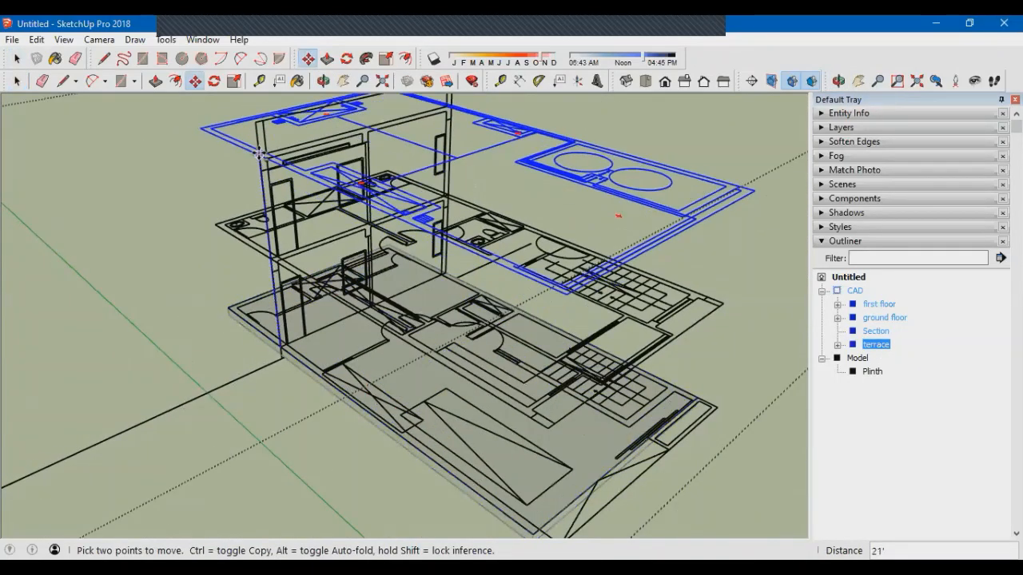
pyautogui.scroll(2, 276, 160)
pyautogui.click(275, 160)
pyautogui.scroll(-2, 302, 249)
pyautogui.moveTo(303, 250); pyautogui.dragTo(598, 442, button='middle')
pyautogui.press('space')
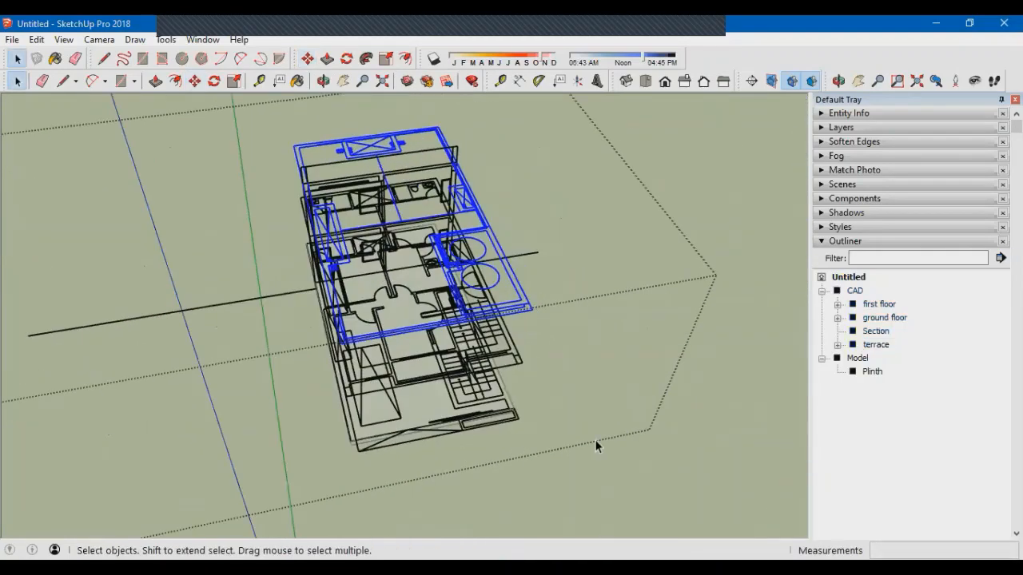
pyautogui.click(548, 384)
pyautogui.moveTo(548, 384); pyautogui.dragTo(688, 438, button='middle')
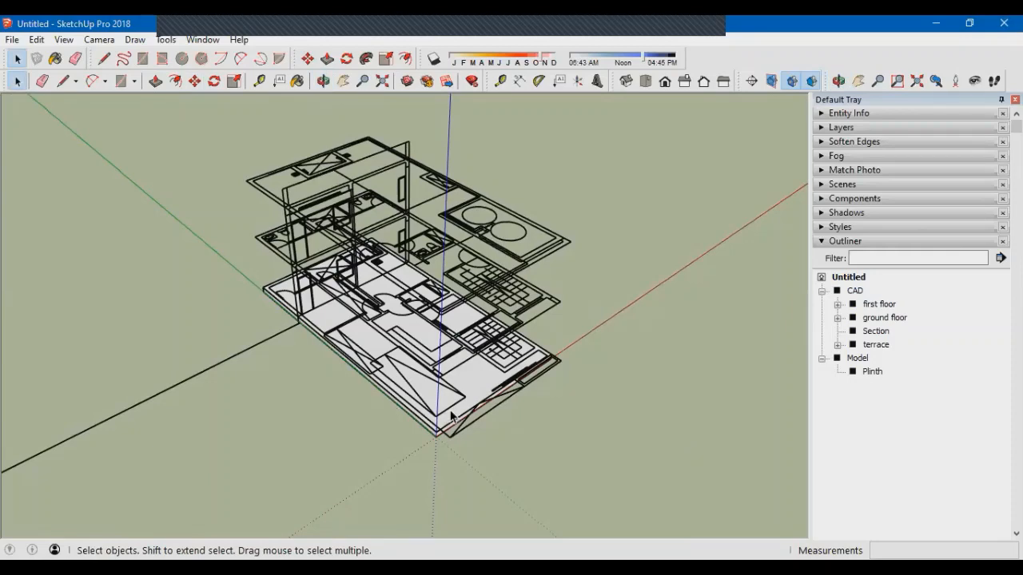
pyautogui.moveTo(451, 416); pyautogui.dragTo(461, 448, button='middle')
pyautogui.moveTo(502, 419); pyautogui.dragTo(529, 328, button='middle')
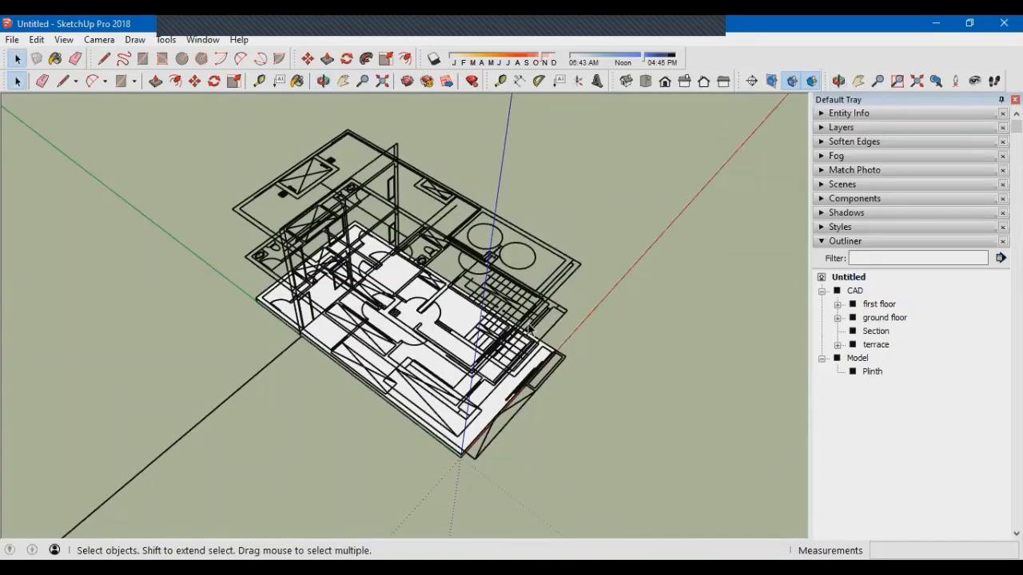
# Open the terrace plan and erase its floor slope lines and the pipe fittings between the two round water tanks
pyautogui.doubleClick(539, 294)
pyautogui.doubleClick(374, 197)
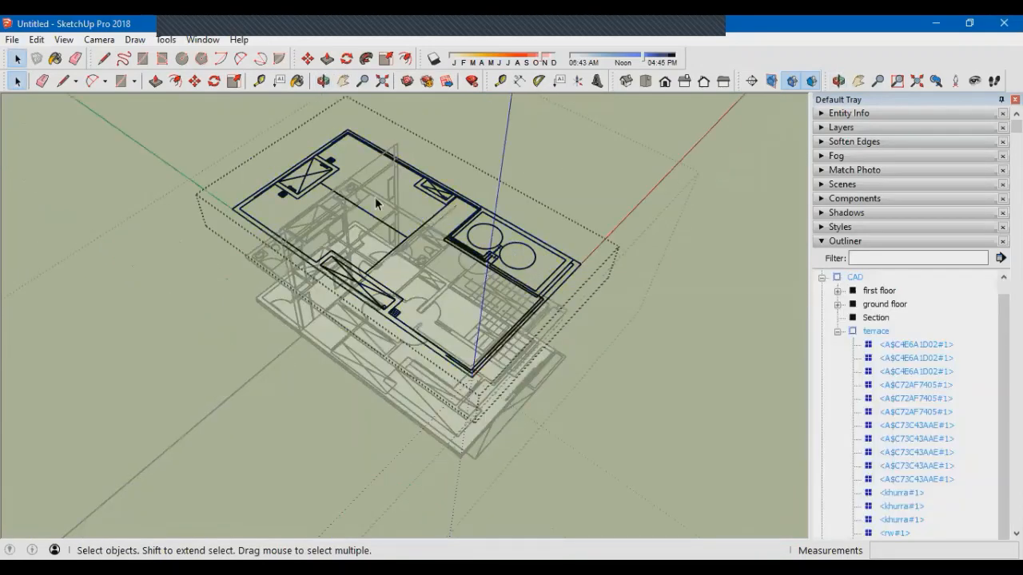
pyautogui.scroll(3, 375, 196)
pyautogui.moveTo(383, 234); pyautogui.dragTo(415, 340, button='middle')
pyautogui.scroll(3, 440, 309)
pyautogui.scroll(-3, 440, 308)
pyautogui.press('h')
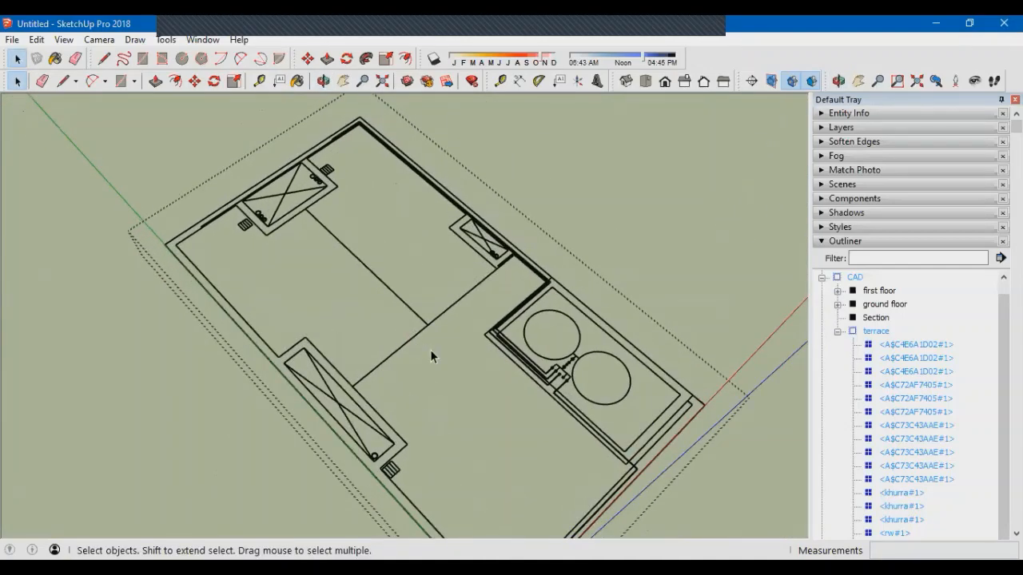
pyautogui.moveTo(430, 314); pyautogui.dragTo(491, 310)
pyautogui.scroll(5, 571, 374)
pyautogui.scroll(2, 567, 379)
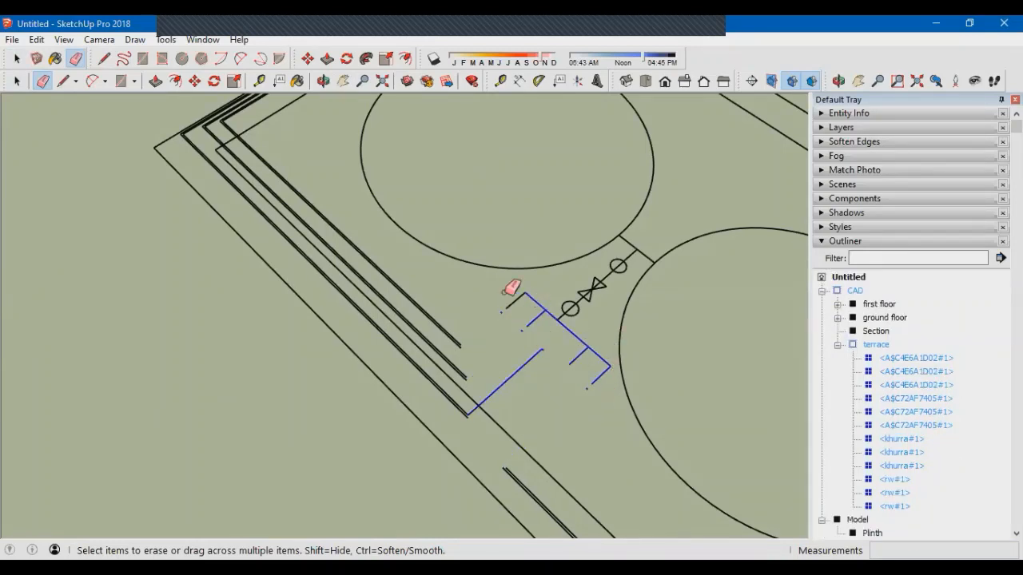
pyautogui.moveTo(639, 244); pyautogui.dragTo(638, 247)
# Erase the pipe lines running along the water tank enclosure and the adjoining terrace walls
pyautogui.scroll(-2, 450, 367)
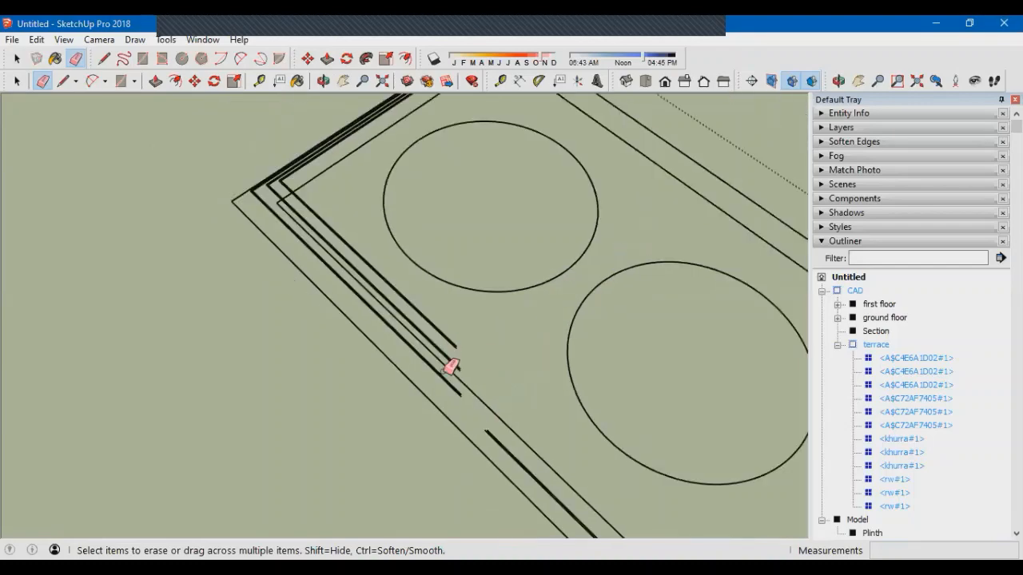
pyautogui.moveTo(452, 362); pyautogui.dragTo(453, 345)
pyautogui.scroll(1, 559, 511)
pyautogui.click(508, 436)
pyautogui.scroll(-3, 434, 298)
pyautogui.scroll(-2, 403, 208)
pyautogui.scroll(3, 587, 431)
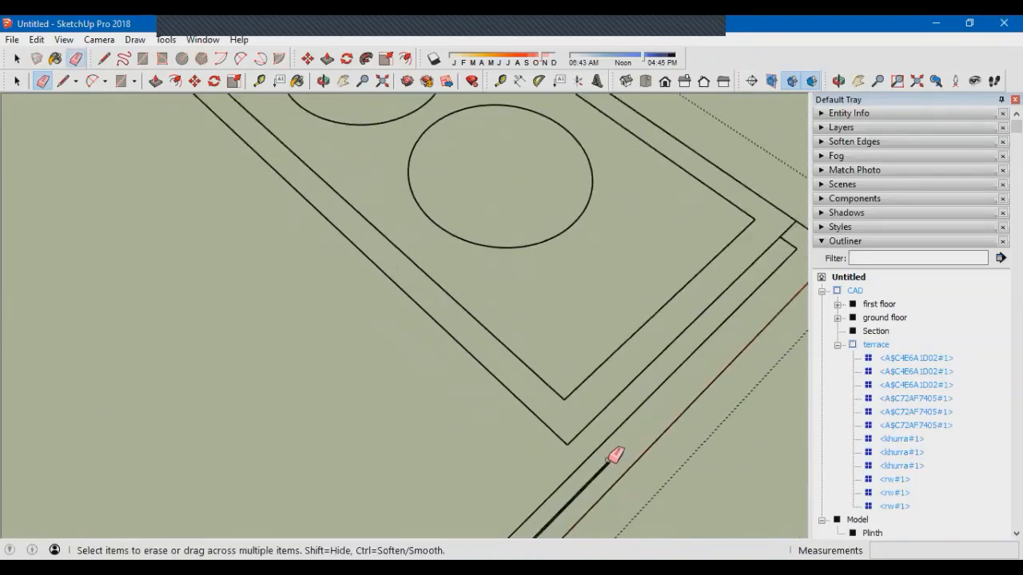
pyautogui.click(607, 459)
pyautogui.scroll(-3, 608, 461)
pyautogui.scroll(5, 479, 137)
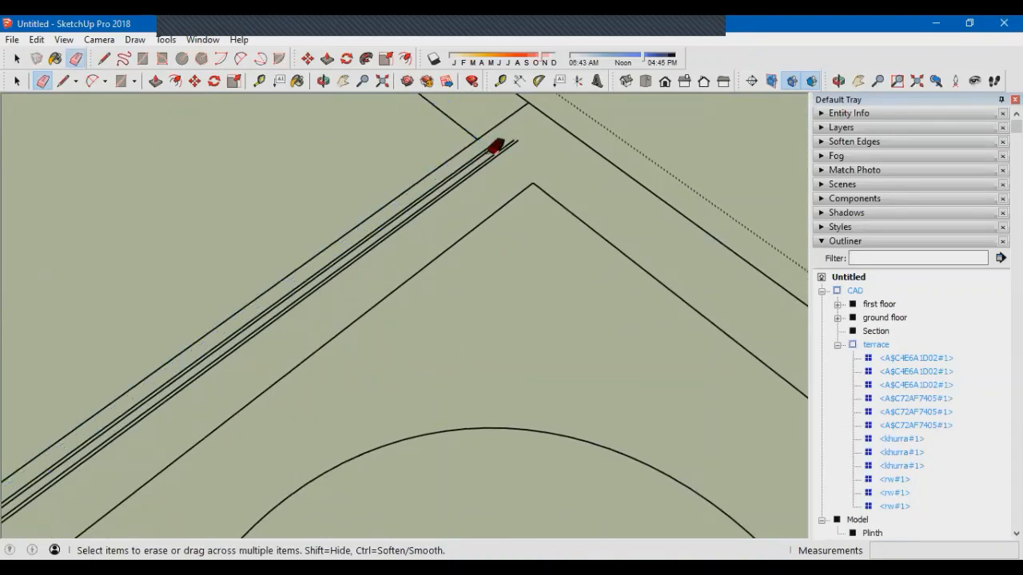
pyautogui.click(496, 146)
pyautogui.scroll(-3, 447, 304)
pyautogui.scroll(5, 327, 258)
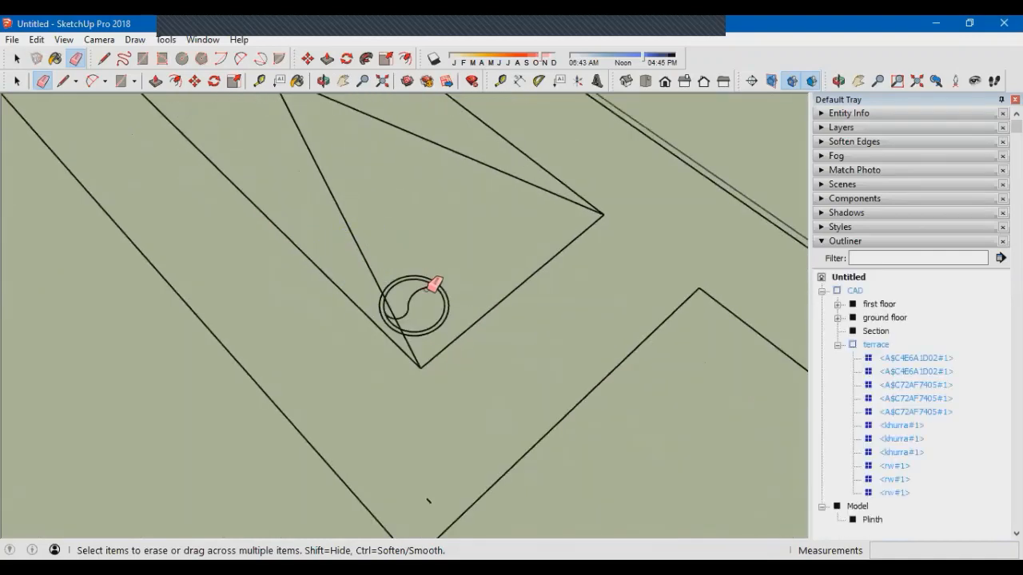
# Erase the pipe circles and khurra drain symbols at the small duct and the rear duct, plus the pipe lines along the rear wall
pyautogui.click(432, 284)
pyautogui.scroll(-5, 491, 400)
pyautogui.scroll(4, 334, 250)
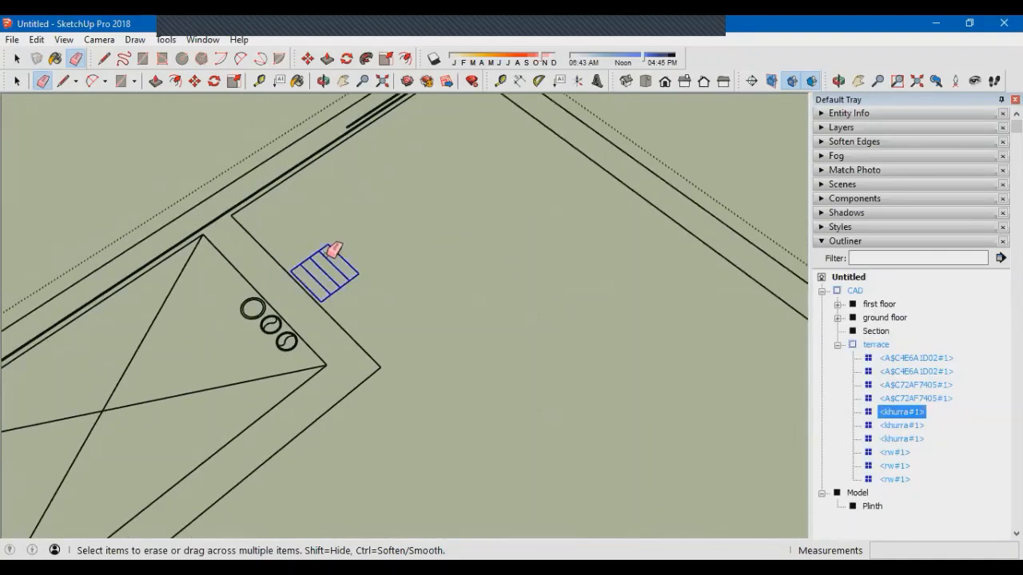
pyautogui.click(334, 250)
pyautogui.scroll(-3, 264, 299)
pyautogui.scroll(5, 495, 140)
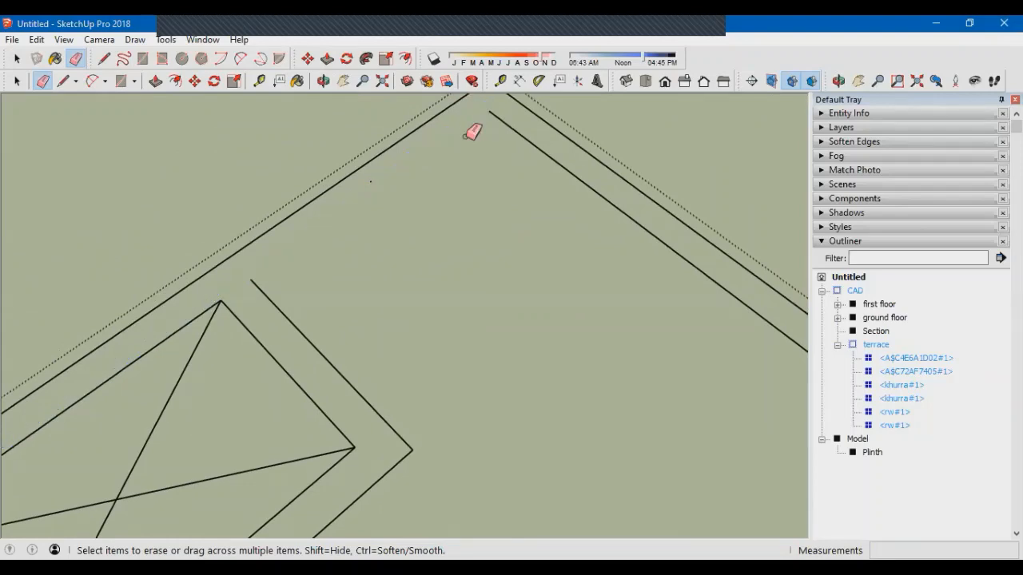
pyautogui.click(442, 136)
pyautogui.scroll(-3, 520, 103)
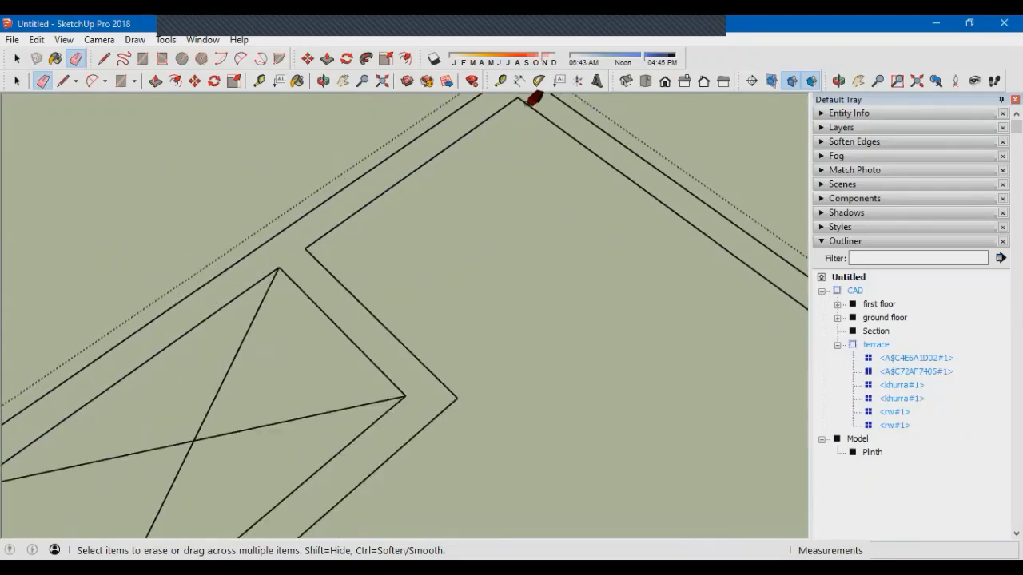
pyautogui.scroll(4, 331, 293)
pyautogui.click(332, 293)
pyautogui.click(290, 385)
pyautogui.scroll(-5, 290, 210)
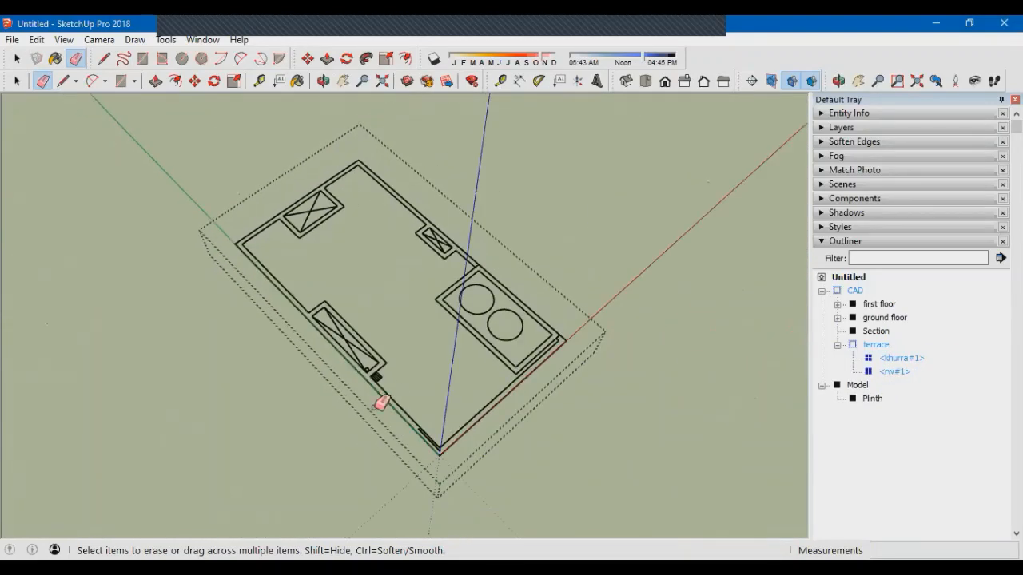
# Erase the remaining khurra, rainwater pipe and pipe line symbols beside the long side duct, and close the terrace plan
pyautogui.scroll(5, 538, 463)
pyautogui.scroll(-5, 400, 351)
pyautogui.scroll(4, 291, 227)
pyautogui.click(320, 264)
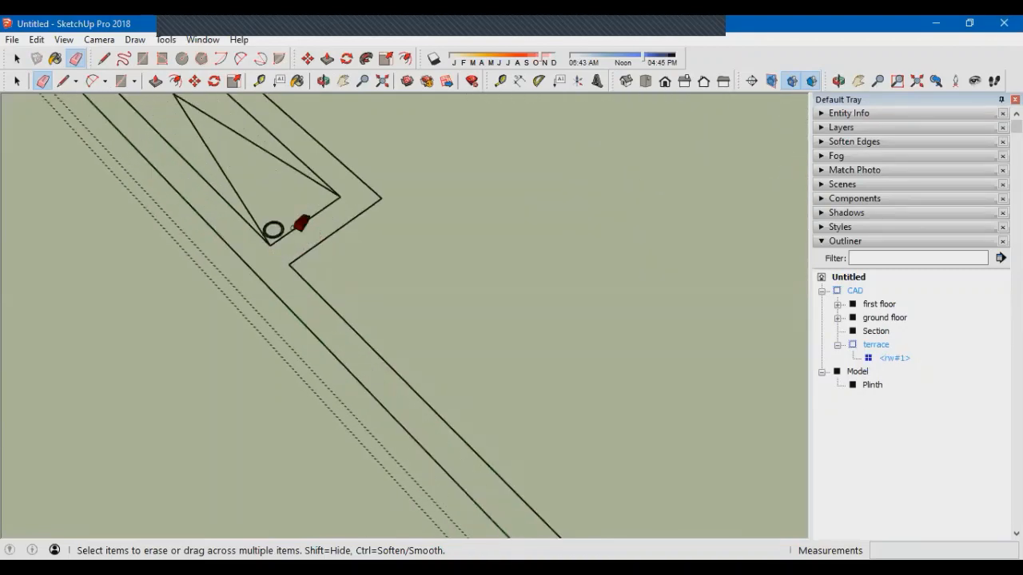
pyautogui.click(273, 232)
pyautogui.scroll(-6, 271, 246)
pyautogui.press('space')
pyautogui.press('Escape')
# Delete the long ground line from the Section drawing and close the Section and CAD groups
pyautogui.moveTo(408, 336); pyautogui.dragTo(365, 273, button='middle')
pyautogui.moveTo(378, 224); pyautogui.dragTo(432, 127, button='middle')
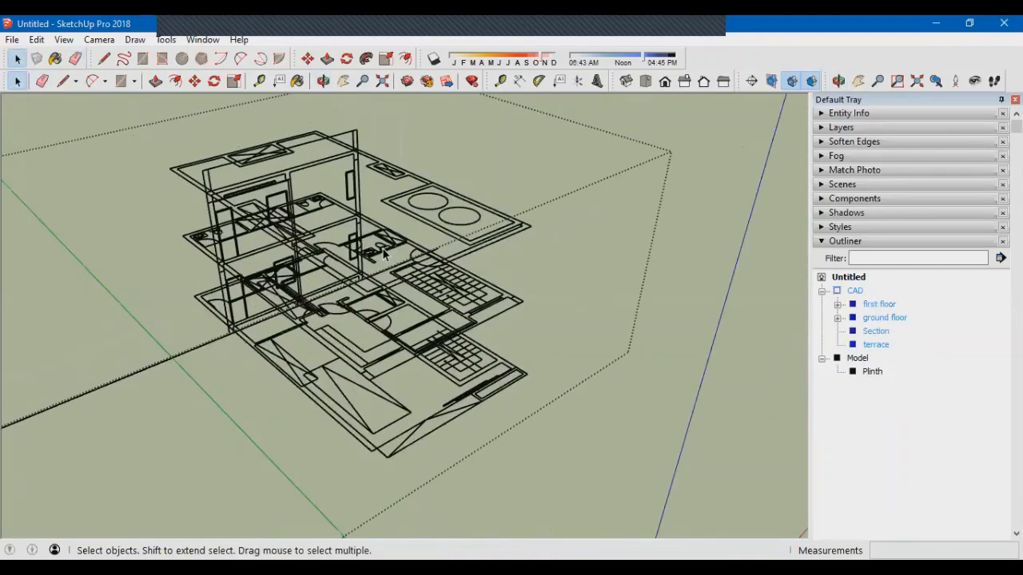
pyautogui.moveTo(367, 279); pyautogui.dragTo(523, 301, button='middle')
pyautogui.scroll(-2, 438, 228)
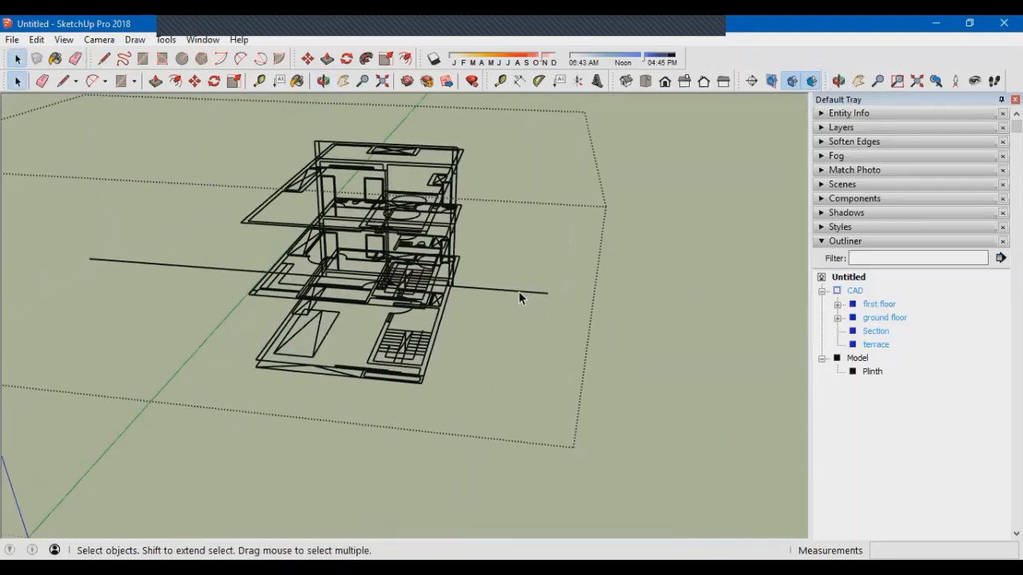
pyautogui.doubleClick(519, 292)
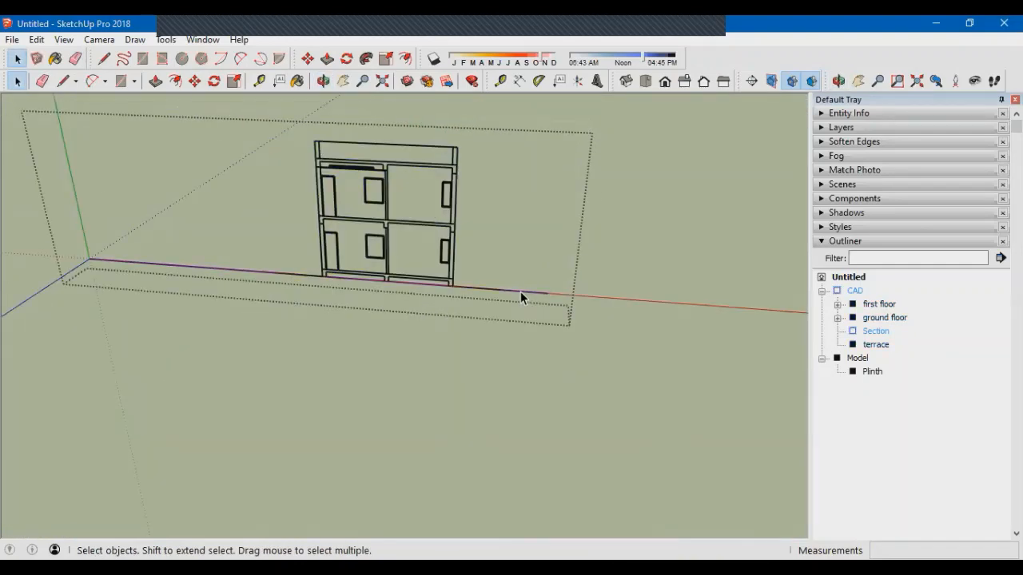
pyautogui.press('Delete')
pyautogui.moveTo(433, 316); pyautogui.dragTo(602, 299, button='middle')
pyautogui.press('Escape')
pyautogui.scroll(2, 320, 291)
pyautogui.scroll(-1, 465, 326)
pyautogui.scroll(3, 292, 324)
pyautogui.scroll(-4, 296, 320)
pyautogui.moveTo(324, 392); pyautogui.dragTo(323, 392, button='middle')
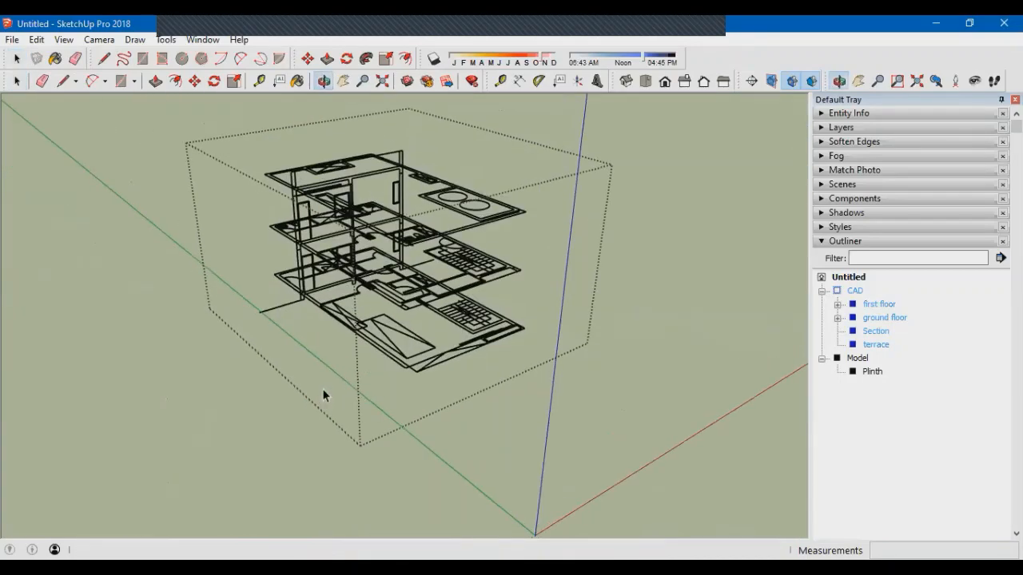
pyautogui.scroll(4, 318, 333)
pyautogui.click(547, 352)
# Examine how the stacked floor plans and the upright Section line up with the modelled plinth from several angles
pyautogui.moveTo(546, 351); pyautogui.dragTo(405, 368, button='middle')
pyautogui.scroll(-2, 404, 369)
pyautogui.scroll(2, 437, 383)
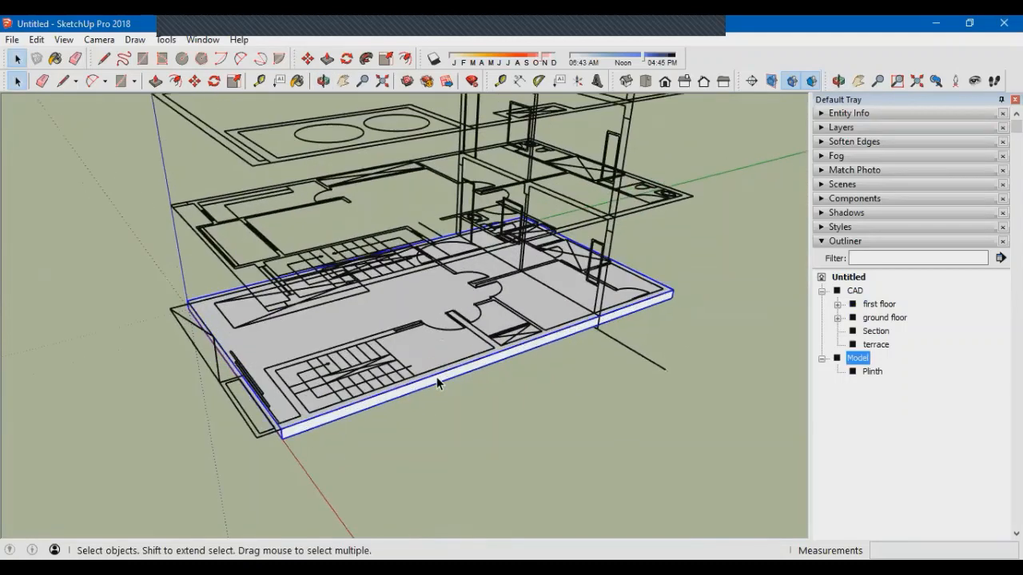
pyautogui.scroll(-3, 495, 344)
pyautogui.scroll(2, 504, 282)
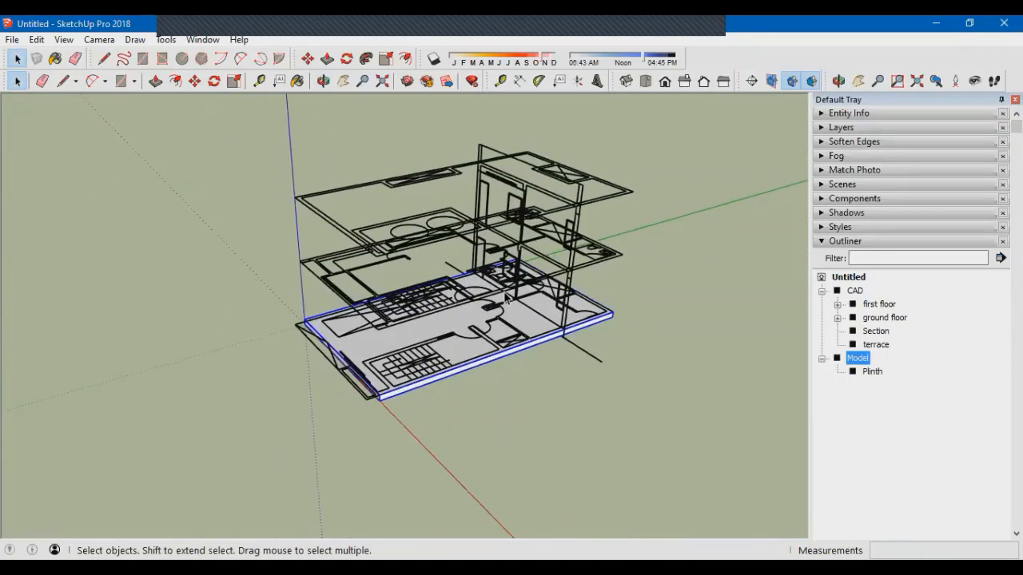
pyautogui.moveTo(504, 281)
pyautogui.mouseDown(button='middle')
pyautogui.moveTo(498, 194)
pyautogui.moveTo(516, 230)
pyautogui.moveTo(515, 347)
pyautogui.moveTo(529, 392)
pyautogui.moveTo(493, 402)
pyautogui.moveTo(488, 274)
pyautogui.mouseUp(button='middle')
pyautogui.scroll(-2, 483, 312)
pyautogui.scroll(2, 558, 282)
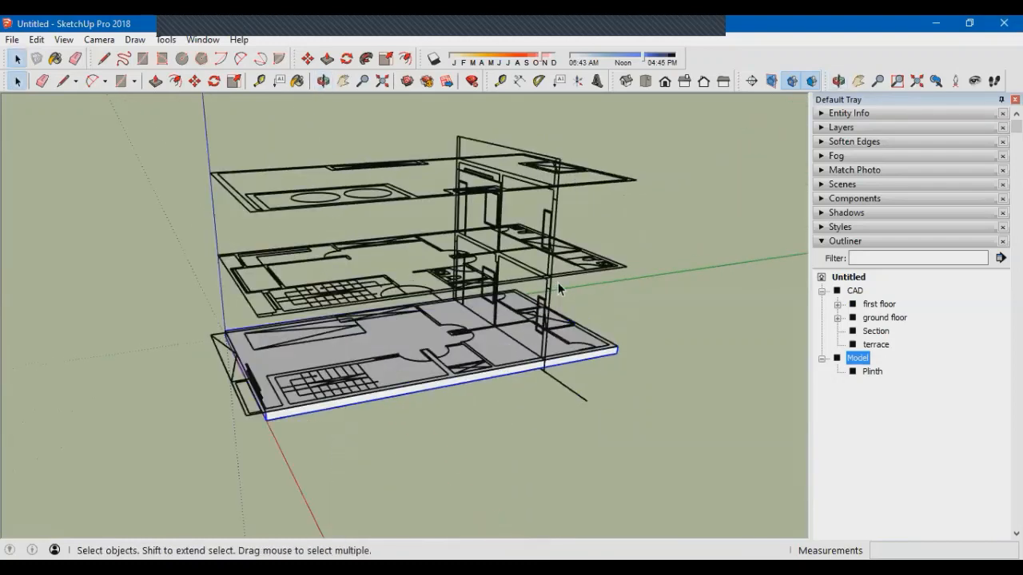
pyautogui.moveTo(354, 330); pyautogui.dragTo(319, 412, button='middle')
pyautogui.moveTo(380, 378); pyautogui.dragTo(398, 402, button='middle')
pyautogui.moveTo(361, 372); pyautogui.dragTo(479, 213, button='middle')
pyautogui.scroll(3, 559, 310)
# Hide the first floor and terrace plans inside the CAD group and close the group
pyautogui.click(559, 307)
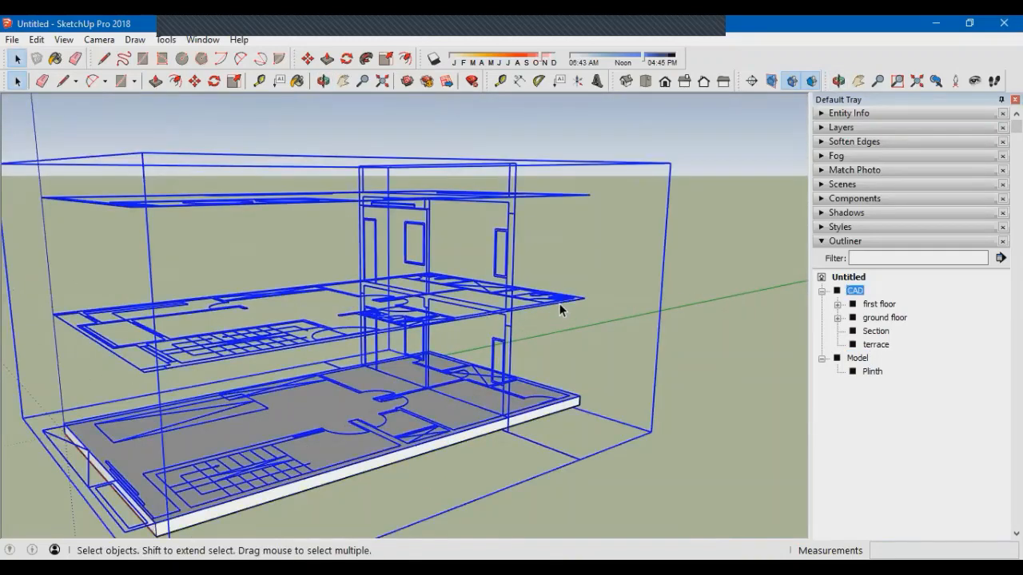
pyautogui.doubleClick(560, 305)
pyautogui.click(559, 304)
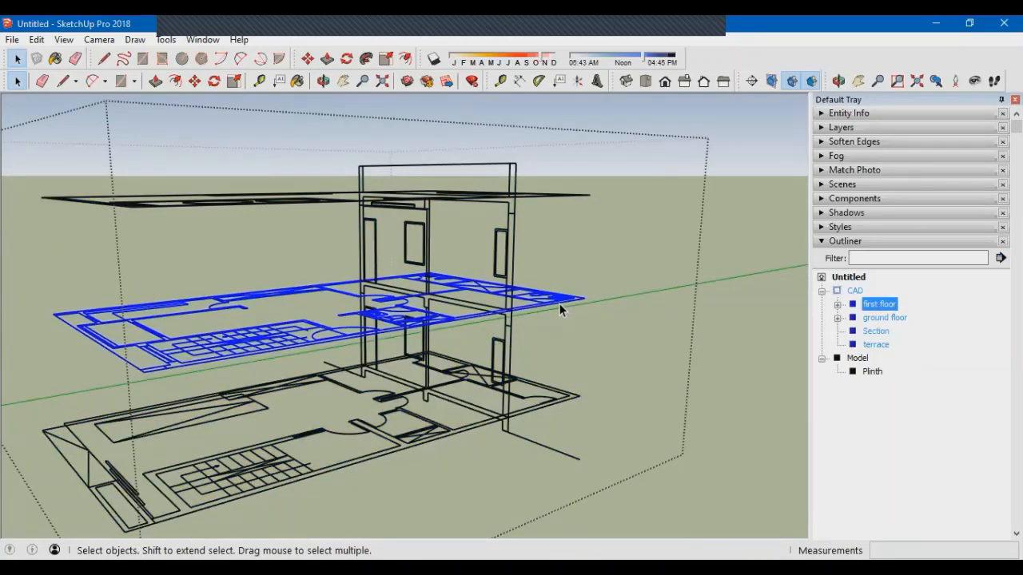
pyautogui.press('h')
pyautogui.press('h')
pyautogui.moveTo(547, 222); pyautogui.dragTo(471, 378, button='middle')
pyautogui.press('Escape')
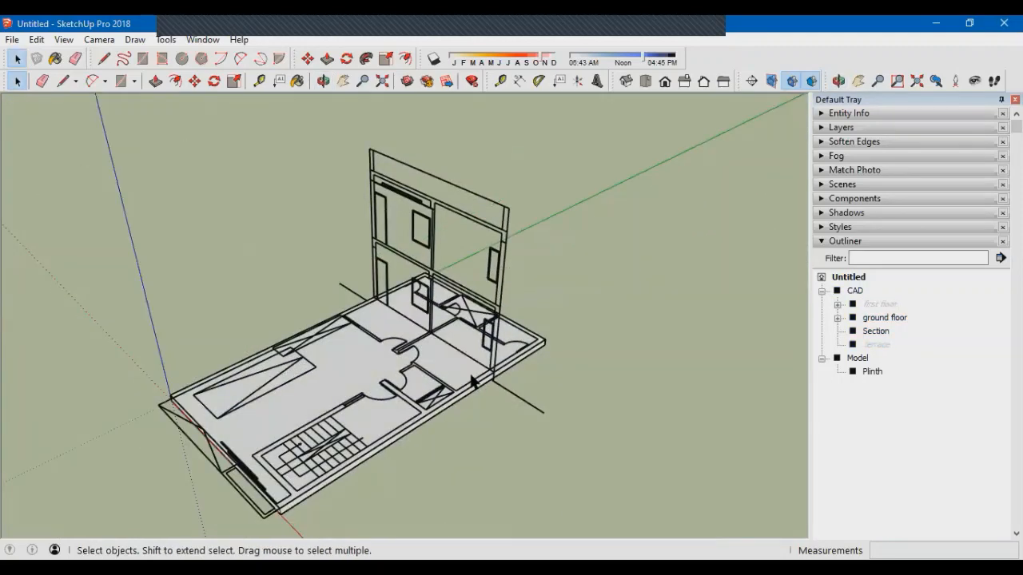
# Examine the ground floor plan on the plinth, including its walls, door openings, ducts, staircase and front entrance
pyautogui.scroll(-2, 374, 340)
pyautogui.moveTo(374, 340); pyautogui.dragTo(383, 433, button='middle')
pyautogui.scroll(2, 286, 375)
pyautogui.moveTo(288, 381); pyautogui.dragTo(502, 412, button='middle')
pyautogui.moveTo(357, 439); pyautogui.dragTo(216, 430, button='middle')
pyautogui.scroll(5, 336, 417)
pyautogui.scroll(-5, 335, 417)
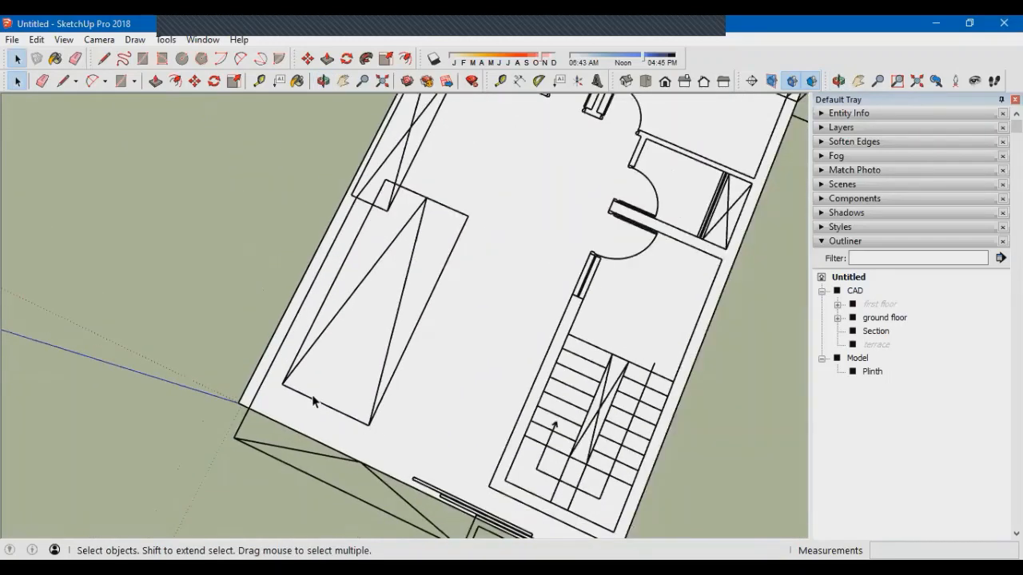
pyautogui.moveTo(335, 417); pyautogui.dragTo(363, 377, button='middle')
pyautogui.scroll(-2, 365, 379)
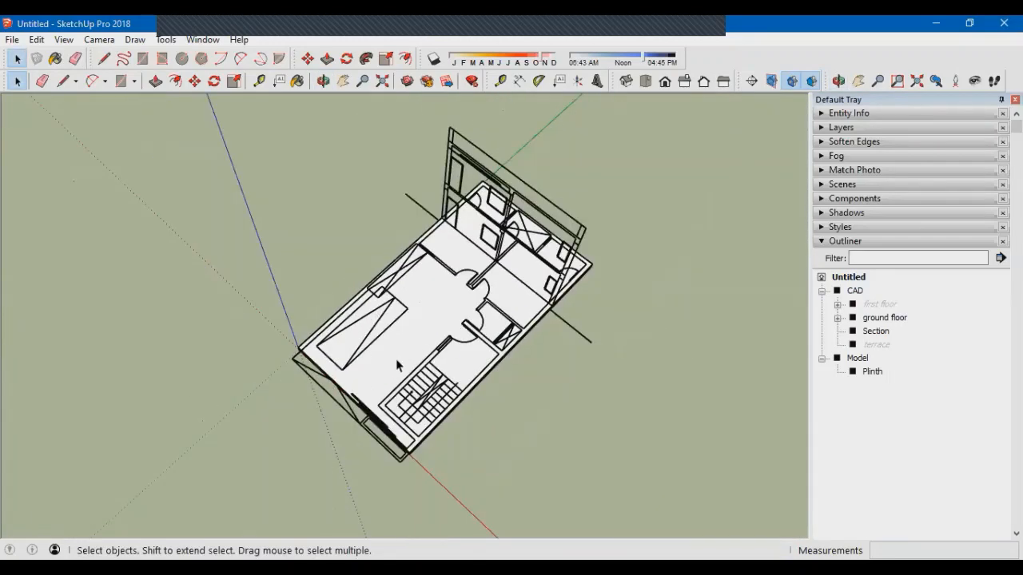
pyautogui.scroll(3, 439, 383)
pyautogui.scroll(4, 483, 316)
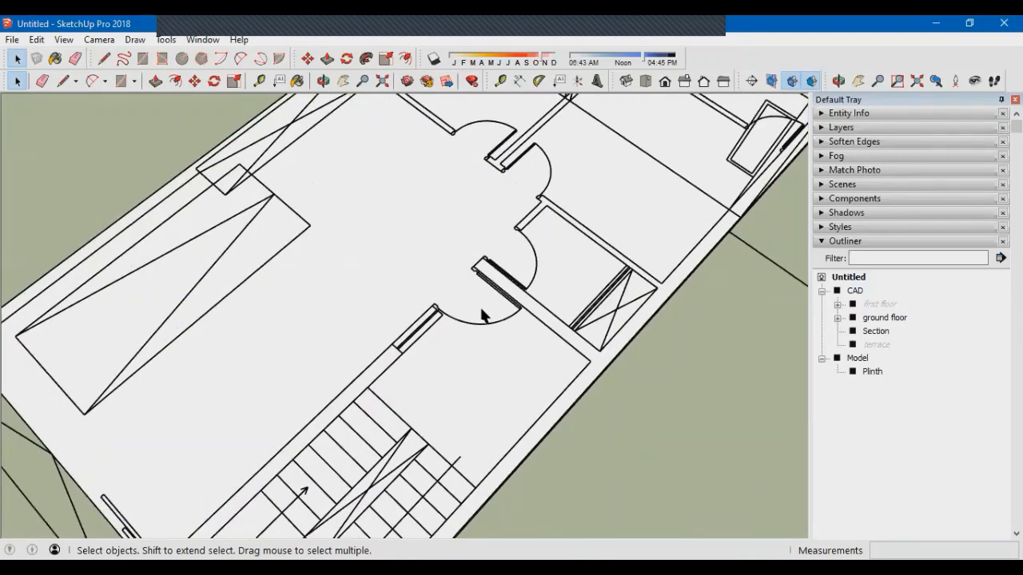
pyautogui.scroll(-5, 434, 314)
pyautogui.moveTo(352, 384); pyautogui.dragTo(320, 389, button='middle')
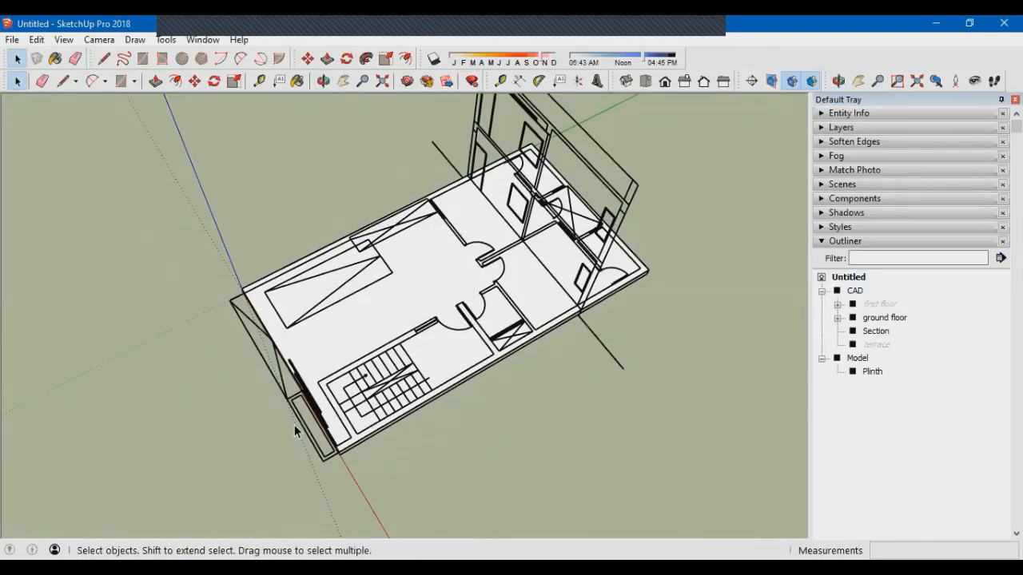
pyautogui.scroll(2, 330, 392)
pyautogui.moveTo(330, 392); pyautogui.dragTo(349, 484, button='middle')
pyautogui.scroll(-2, 344, 351)
pyautogui.scroll(3, 313, 297)
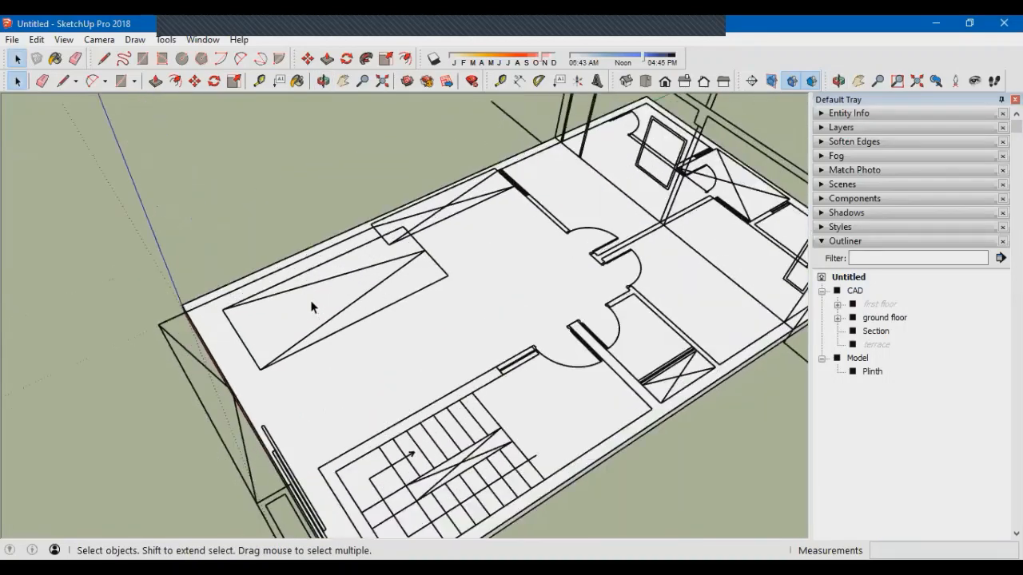
pyautogui.moveTo(321, 349); pyautogui.dragTo(450, 342, button='middle')
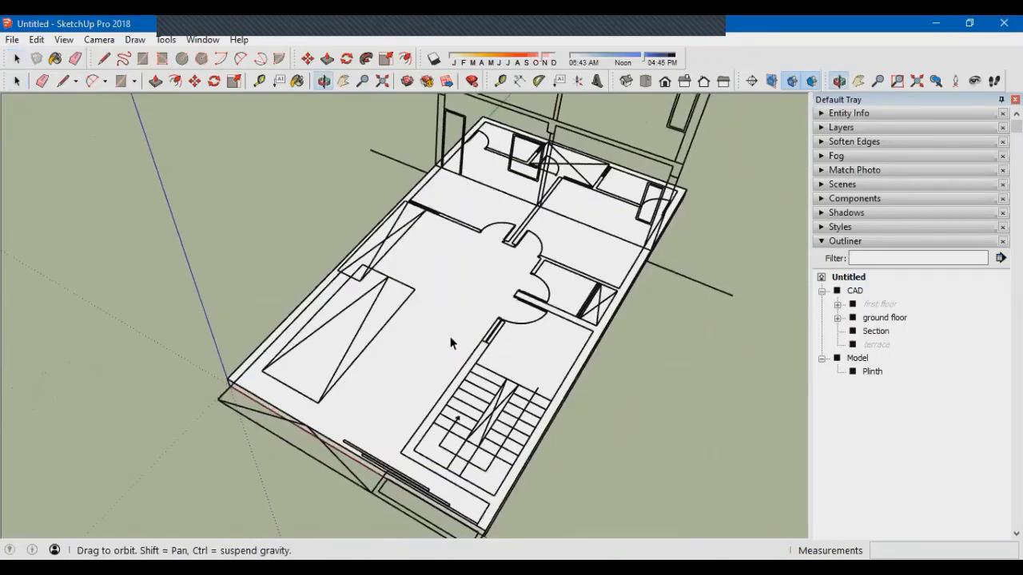
pyautogui.scroll(2, 401, 449)
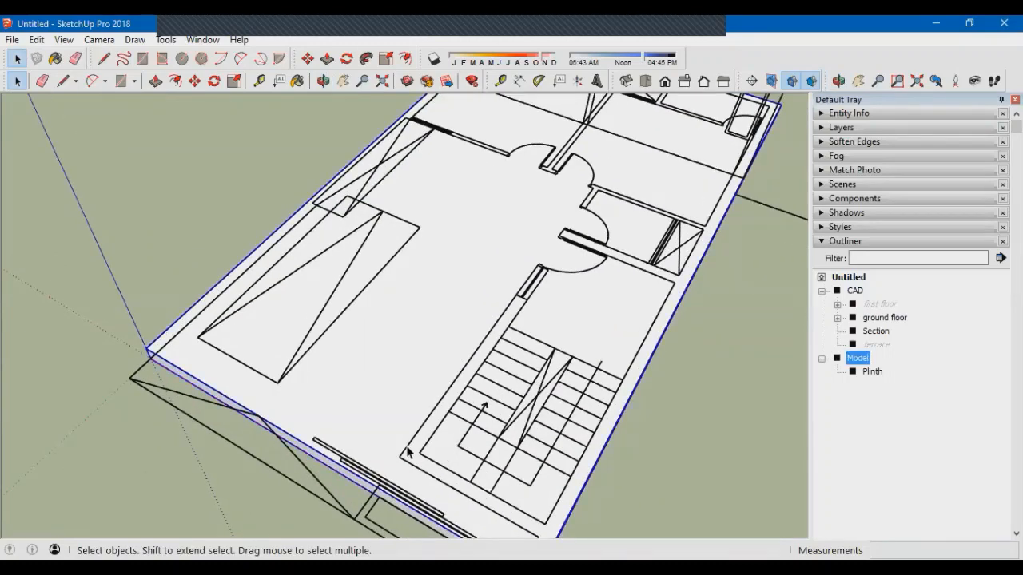
# Try to fill the wall outline inside the ground floor CAD group by drawing a closing line across the front wall end
pyautogui.doubleClick(301, 464)
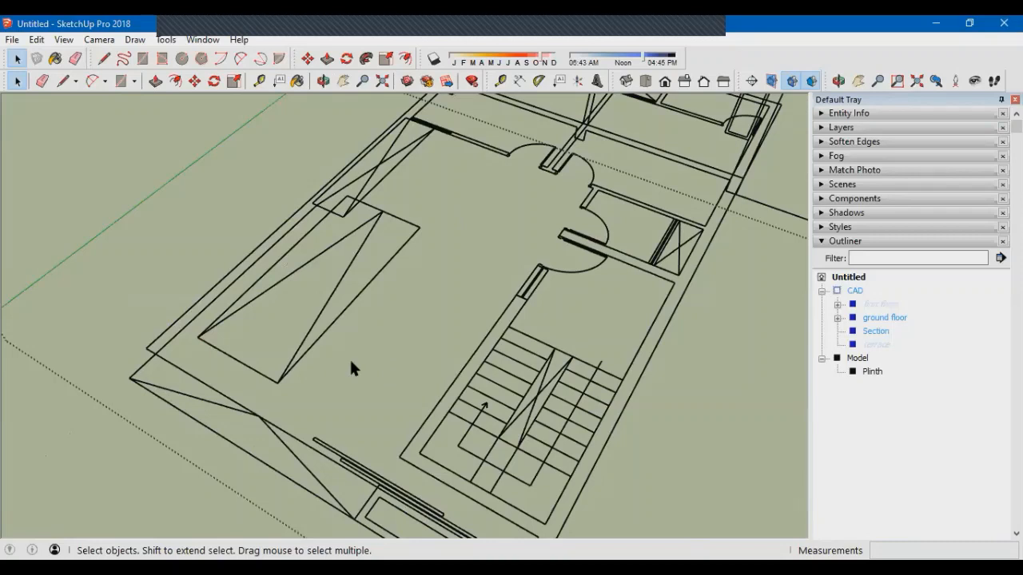
pyautogui.press('l')
pyautogui.click(154, 352)
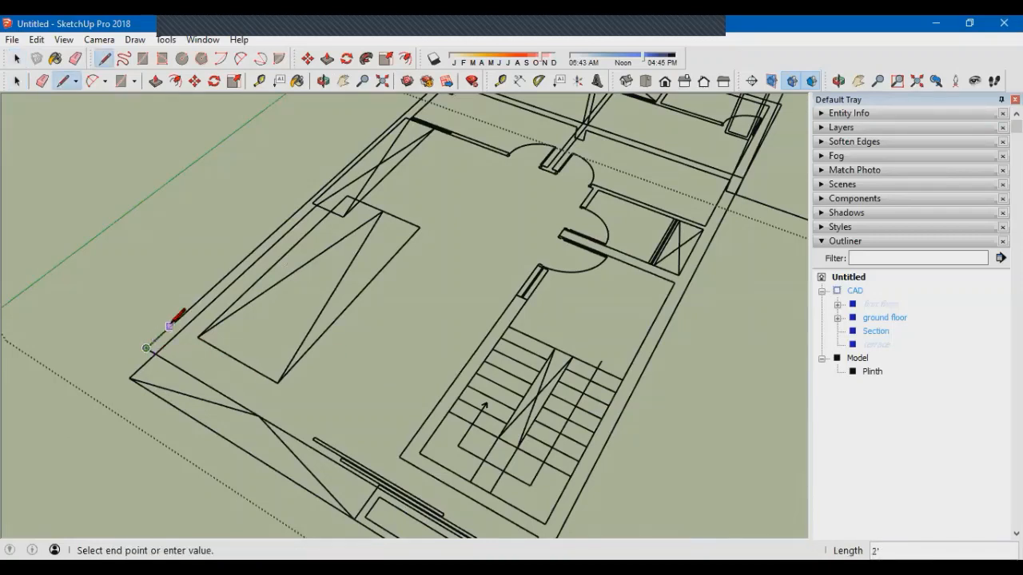
pyautogui.press('space')
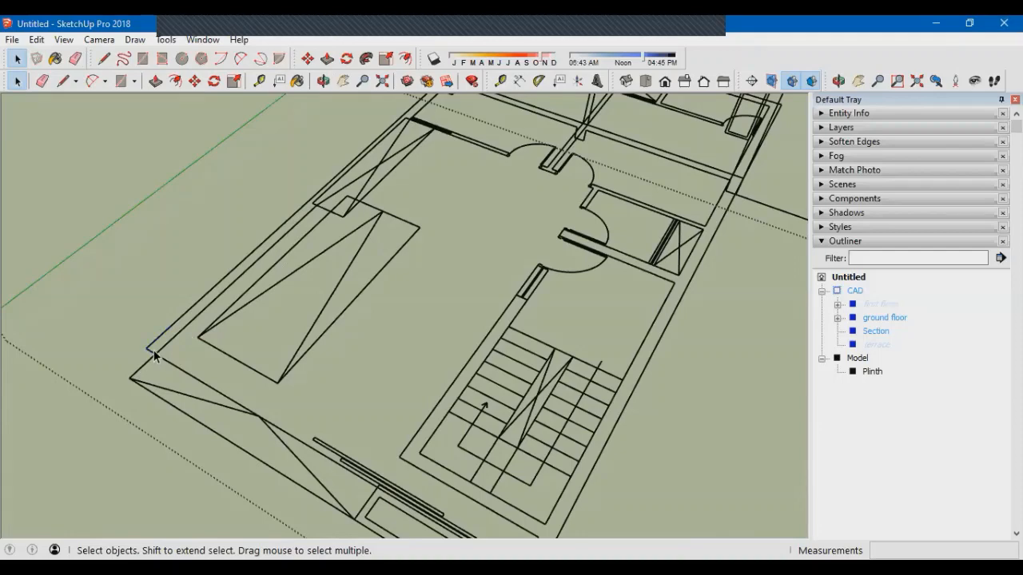
pyautogui.doubleClick(159, 354)
pyautogui.press('l')
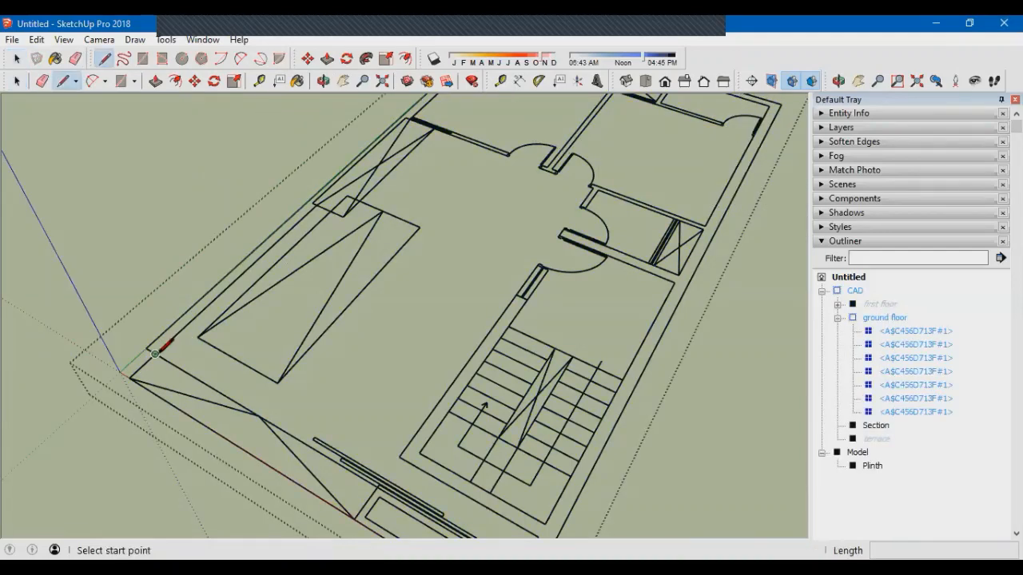
pyautogui.click(154, 353)
pyautogui.press('space')
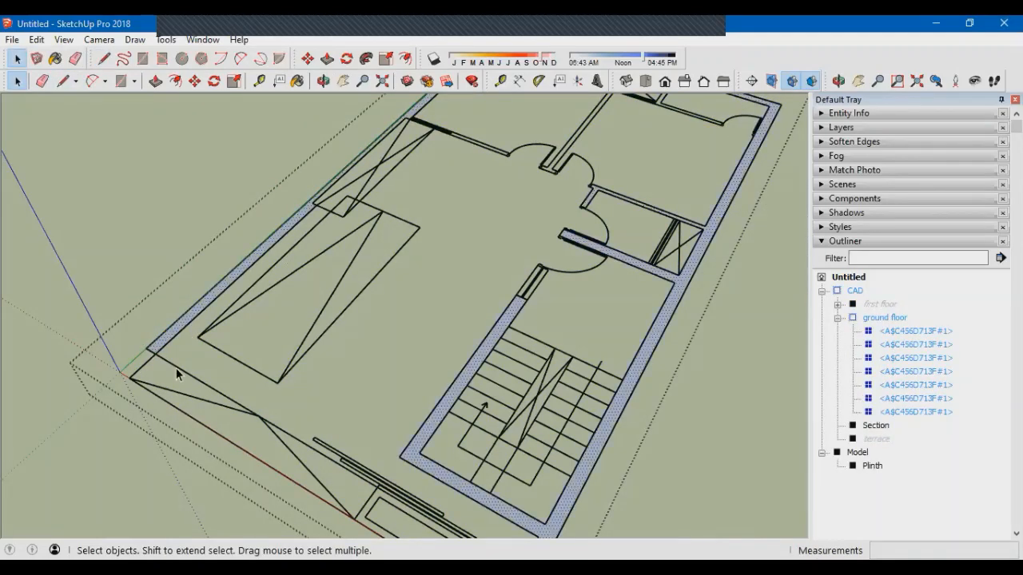
# Examine the filled walls around the staircase, duct and rooms of the ground floor plan, and close the open groups
pyautogui.moveTo(176, 367); pyautogui.dragTo(553, 219, button='middle')
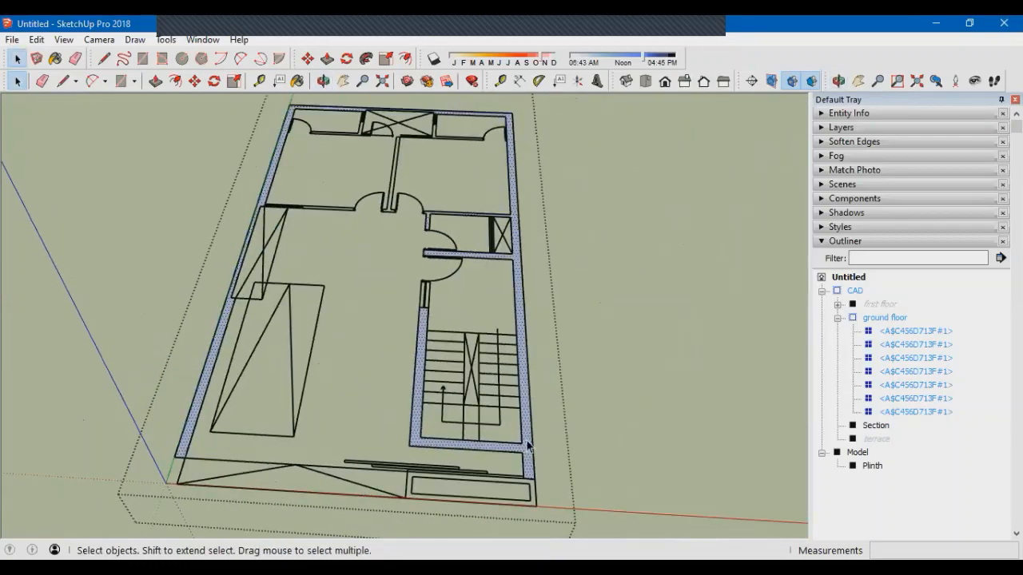
pyautogui.moveTo(497, 391); pyautogui.dragTo(385, 376, button='middle')
pyautogui.scroll(3, 539, 229)
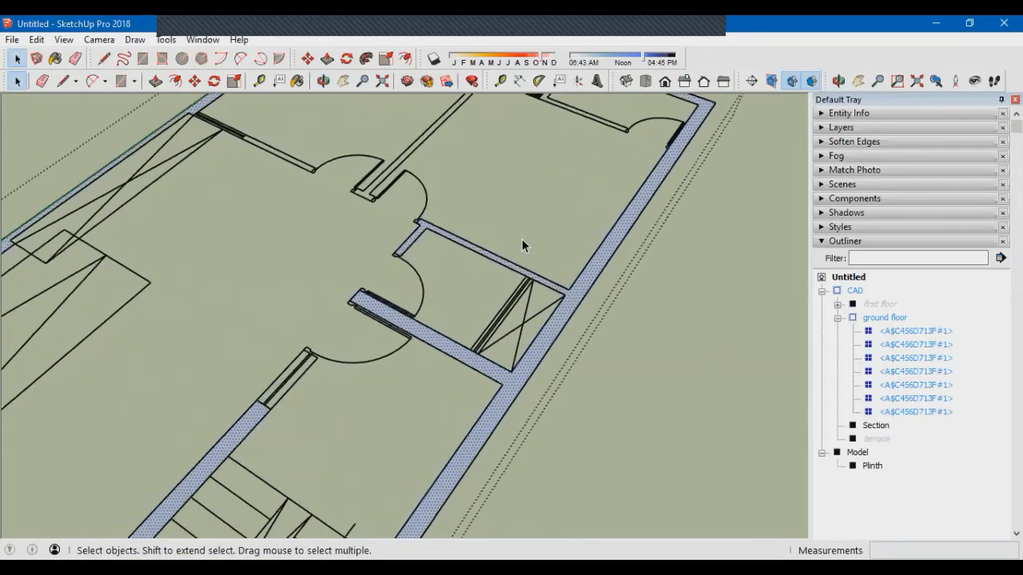
pyautogui.scroll(-2, 533, 301)
pyautogui.scroll(-3, 534, 305)
pyautogui.moveTo(534, 305); pyautogui.dragTo(265, 356, button='middle')
pyautogui.scroll(6, 264, 356)
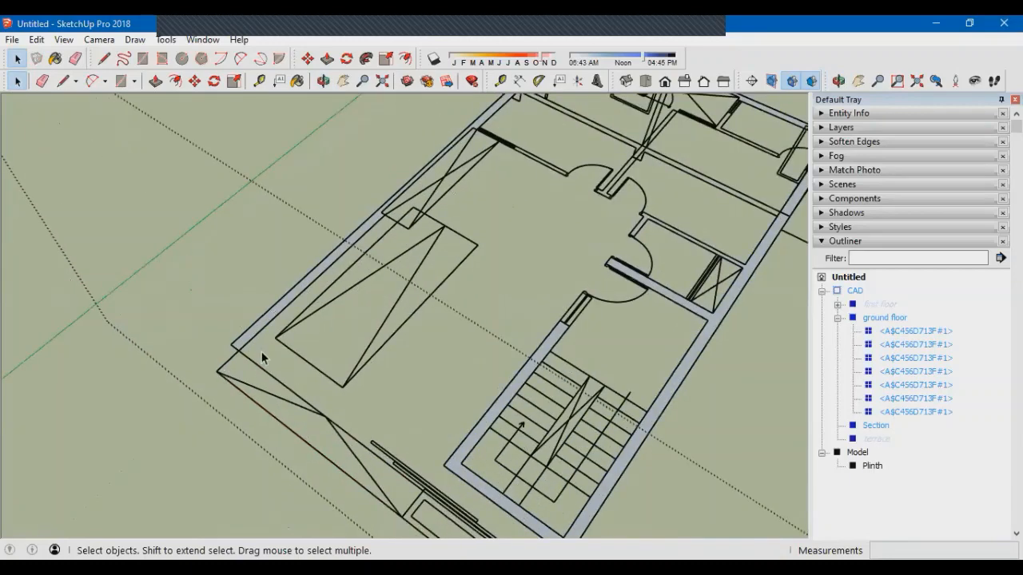
pyautogui.scroll(-3, 260, 336)
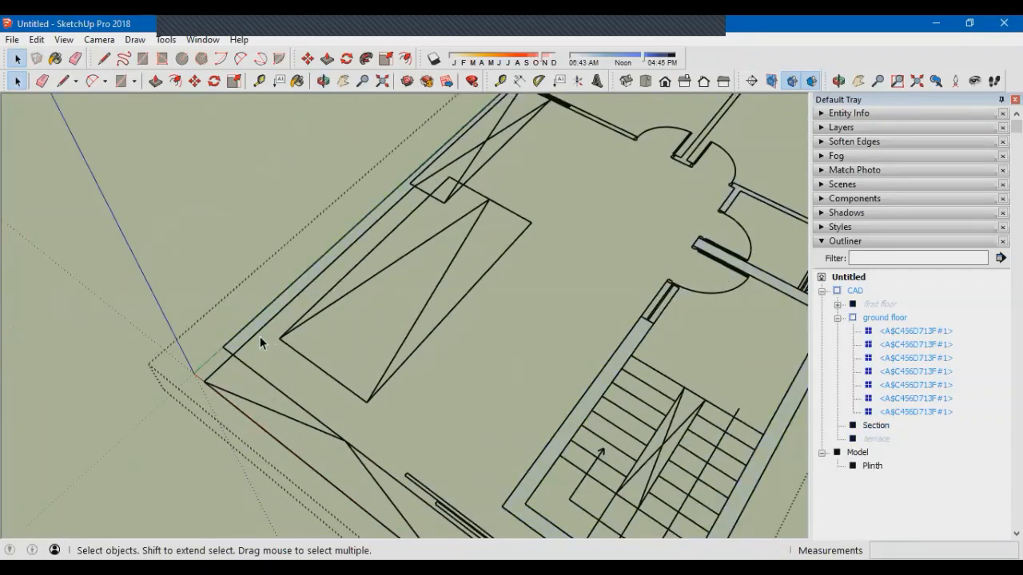
pyautogui.scroll(-3, 259, 336)
pyautogui.moveTo(256, 332); pyautogui.dragTo(261, 347, button='middle')
pyautogui.press('Escape')
pyautogui.press('Escape')
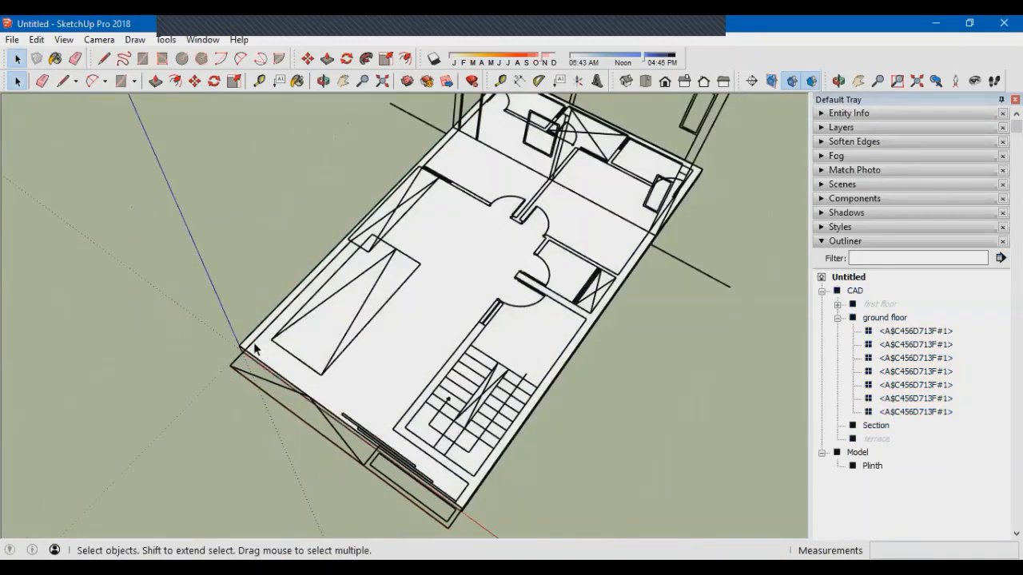
# Trace the outer wall outline on the plinth from the front corner around the back to the opposite front corner, with 45' long sides
pyautogui.scroll(3, 254, 346)
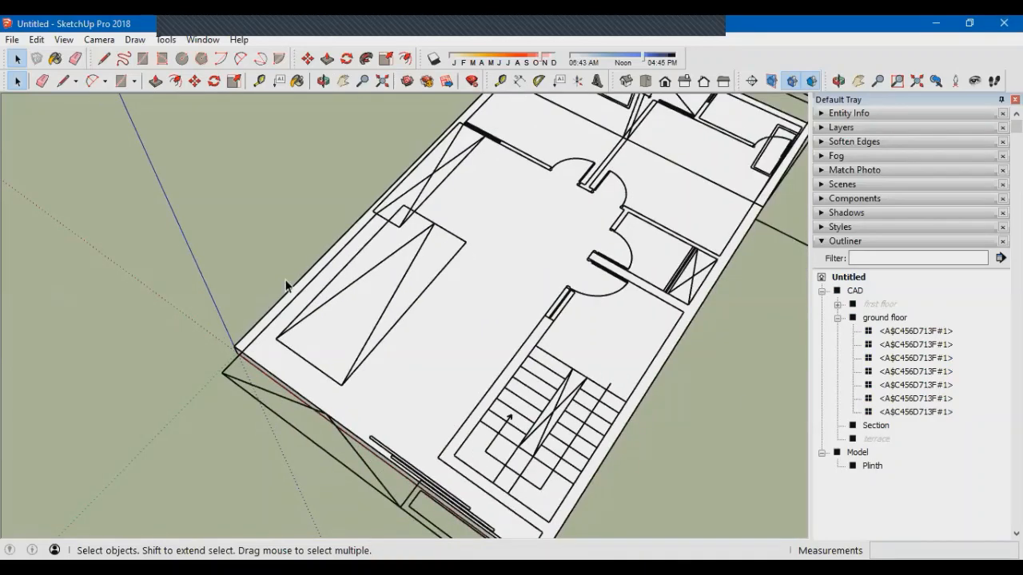
pyautogui.scroll(3, 249, 347)
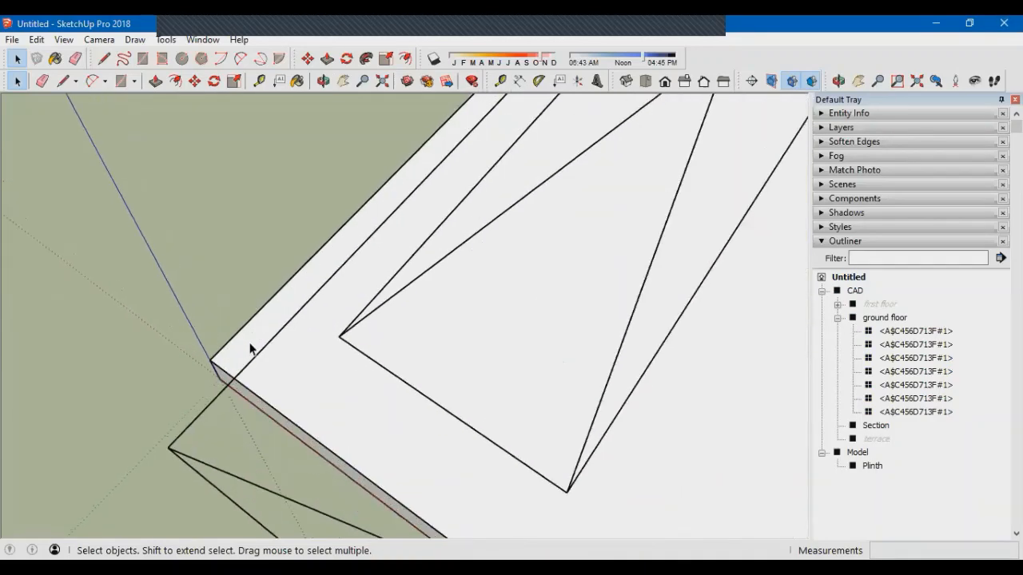
pyautogui.scroll(-3, 249, 348)
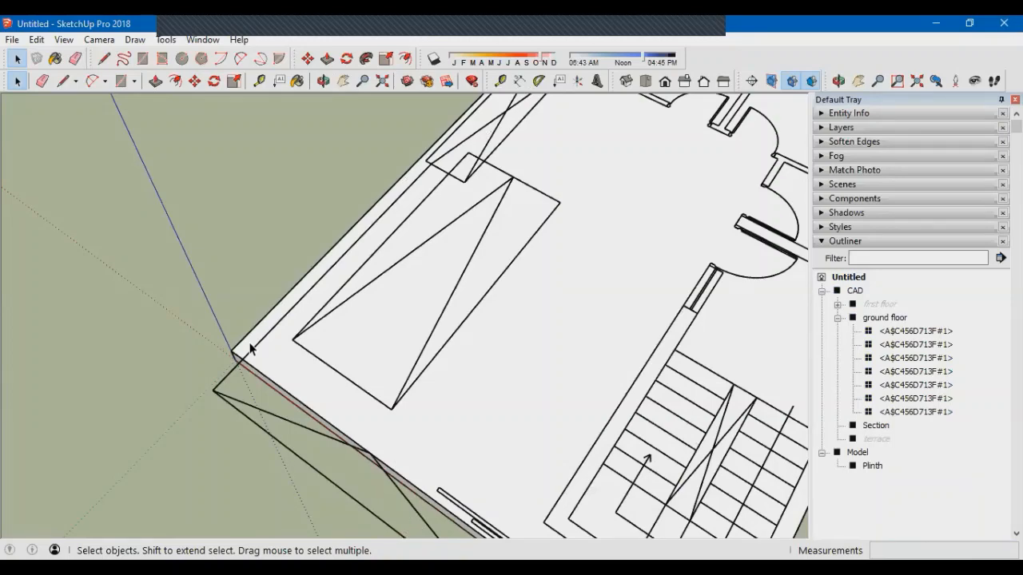
pyautogui.click(838, 318)
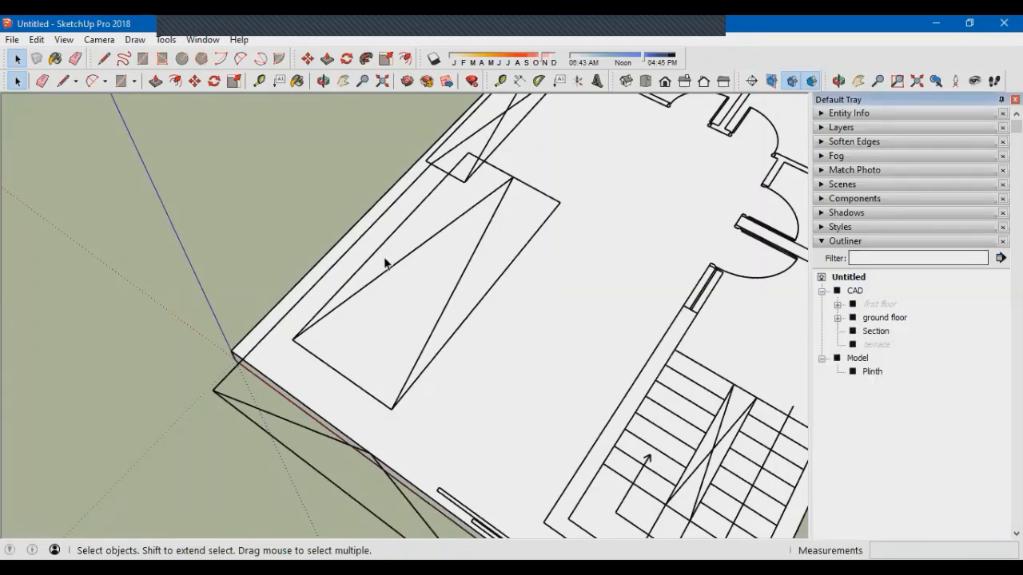
pyautogui.scroll(-2, 330, 303)
pyautogui.scroll(2, 326, 297)
pyautogui.press('l')
pyautogui.scroll(2, 241, 369)
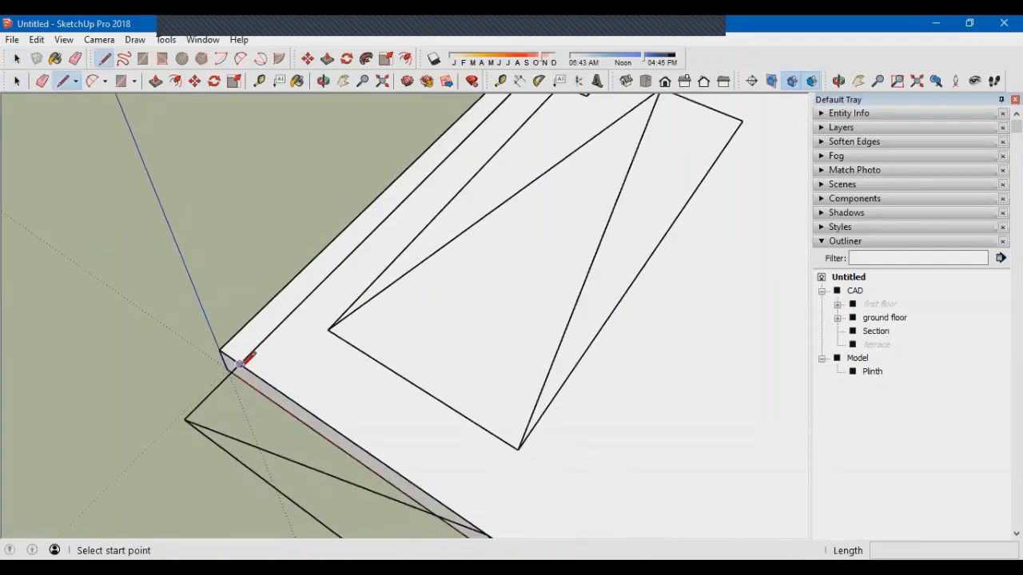
pyautogui.click(225, 354)
pyautogui.scroll(-3, 203, 438)
pyautogui.scroll(-2, 204, 436)
pyautogui.scroll(2, 591, 171)
pyautogui.moveTo(544, 263); pyautogui.dragTo(279, 336, button='middle')
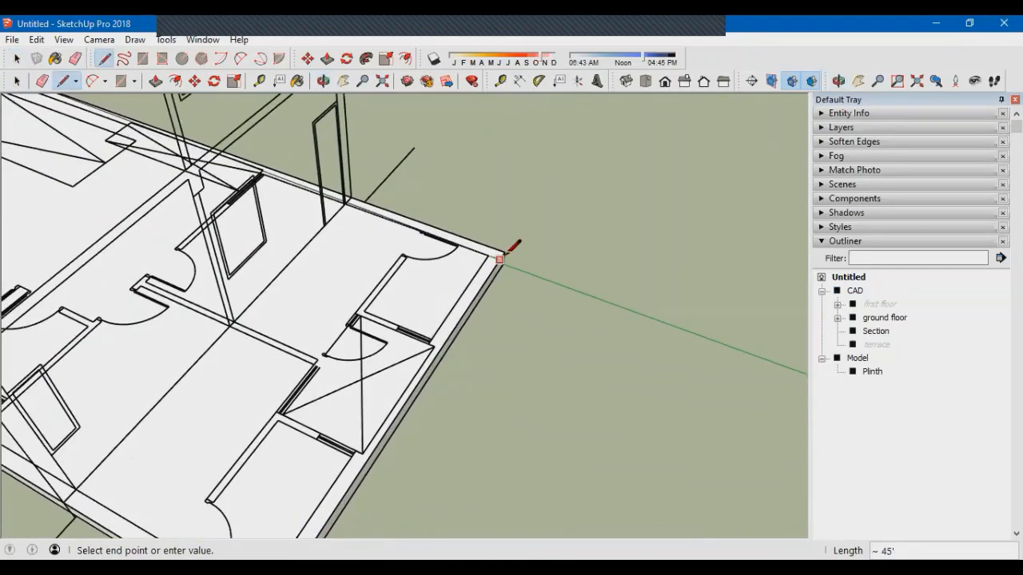
pyautogui.click(501, 259)
pyautogui.scroll(-1, 515, 236)
pyautogui.scroll(2, 520, 482)
pyautogui.moveTo(520, 481); pyautogui.dragTo(484, 431, button='middle')
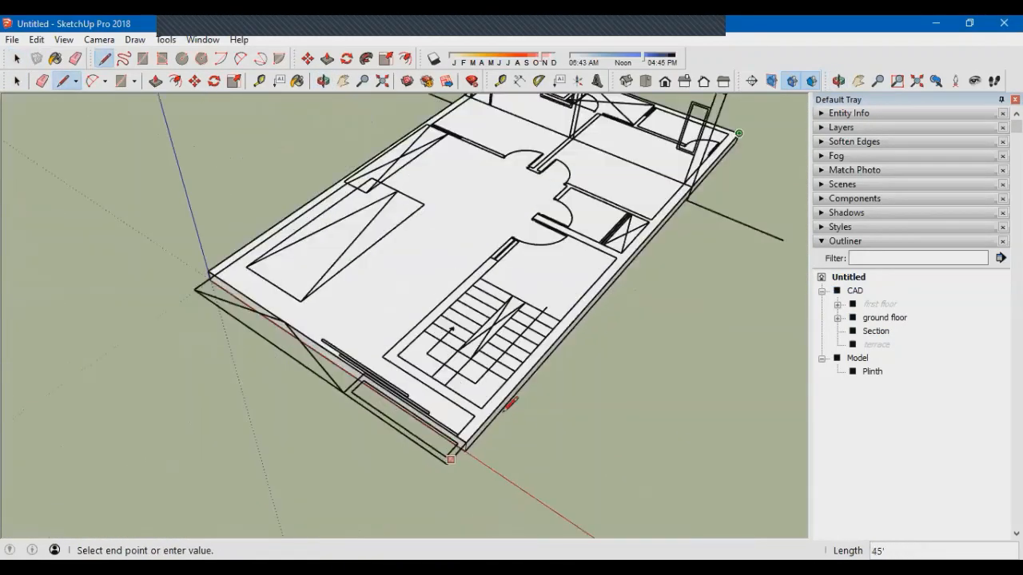
pyautogui.scroll(3, 407, 462)
pyautogui.click(439, 375)
# Continue the wall outline around the staircase wall, across its end at the window opening and back 12' 3" along its inner side
pyautogui.scroll(-2, 510, 463)
pyautogui.scroll(2, 271, 249)
pyautogui.click(320, 314)
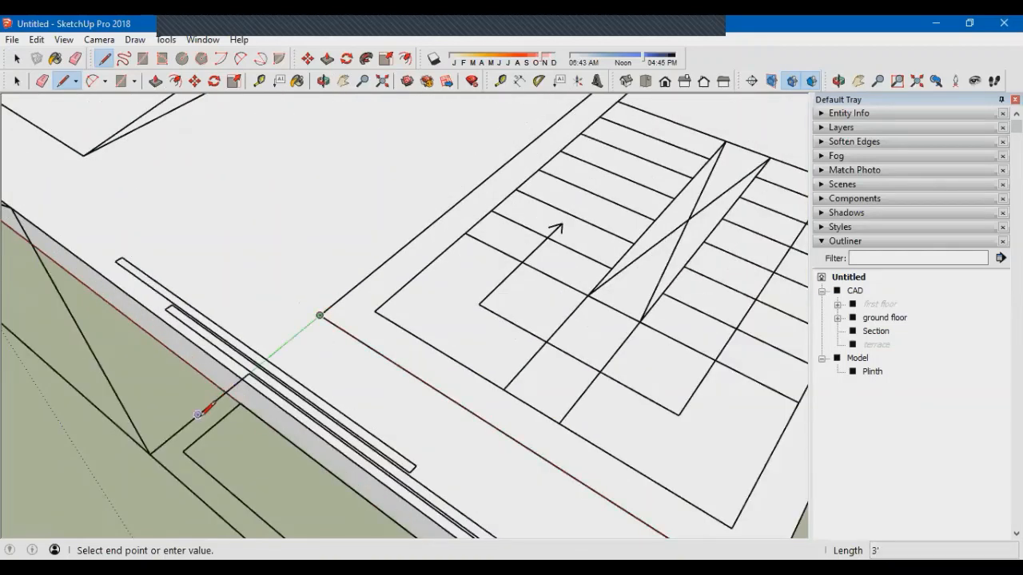
pyautogui.scroll(-3, 205, 411)
pyautogui.scroll(5, 482, 182)
pyautogui.click(426, 259)
pyautogui.click(459, 278)
pyautogui.scroll(-3, 511, 213)
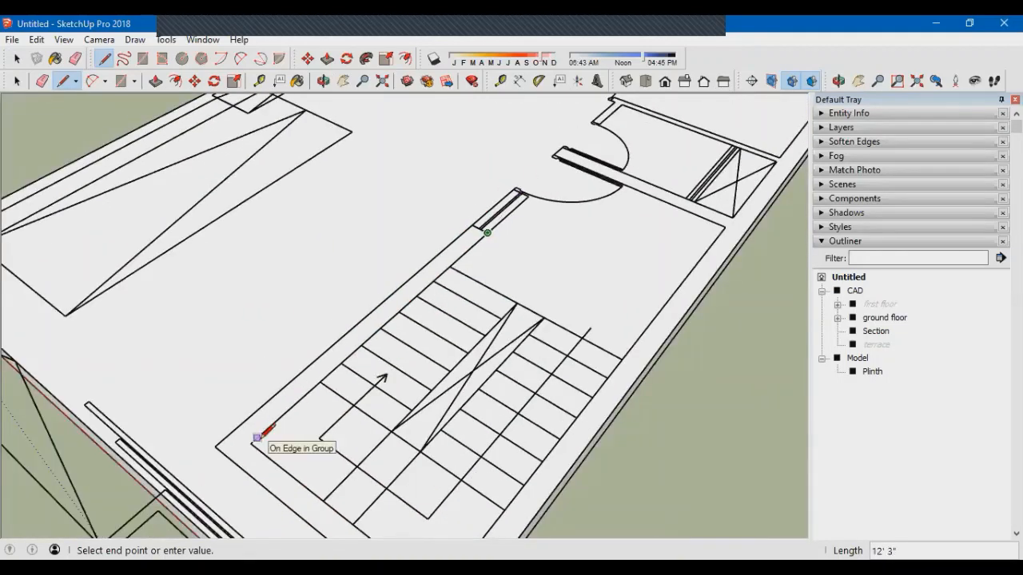
pyautogui.click(259, 437)
pyautogui.scroll(-2, 259, 437)
pyautogui.click(349, 469)
# Continue the wall outline around the partition between the staircase and the toilet, ending at the duct's far corner
pyautogui.scroll(3, 377, 155)
pyautogui.scroll(3, 401, 189)
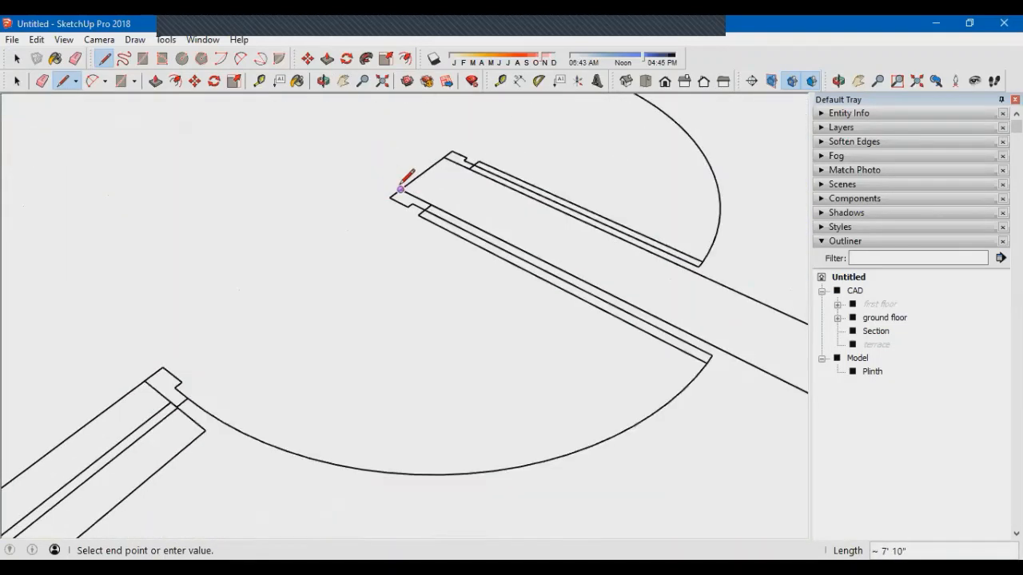
pyautogui.scroll(-3, 164, 194)
pyautogui.scroll(2, 527, 284)
pyautogui.click(480, 327)
pyautogui.scroll(-1, 403, 381)
pyautogui.click(575, 228)
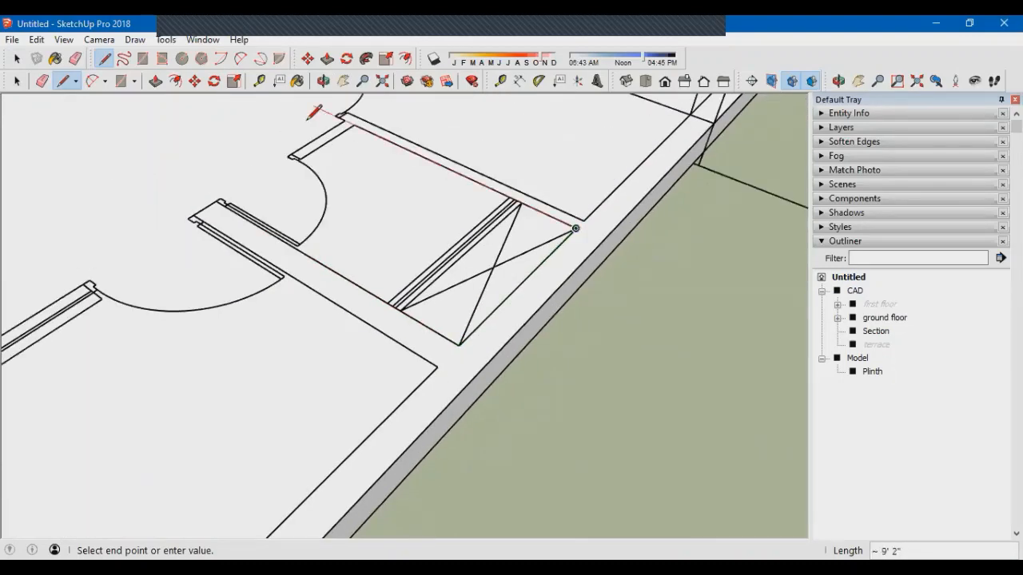
# Continue the outline around the toilet's partition and its short return wall, following the corners beside both door openings
pyautogui.scroll(2, 315, 114)
pyautogui.click(366, 119)
pyautogui.scroll(3, 270, 185)
pyautogui.click(241, 200)
pyautogui.click(210, 183)
pyautogui.scroll(-2, 146, 310)
pyautogui.click(330, 133)
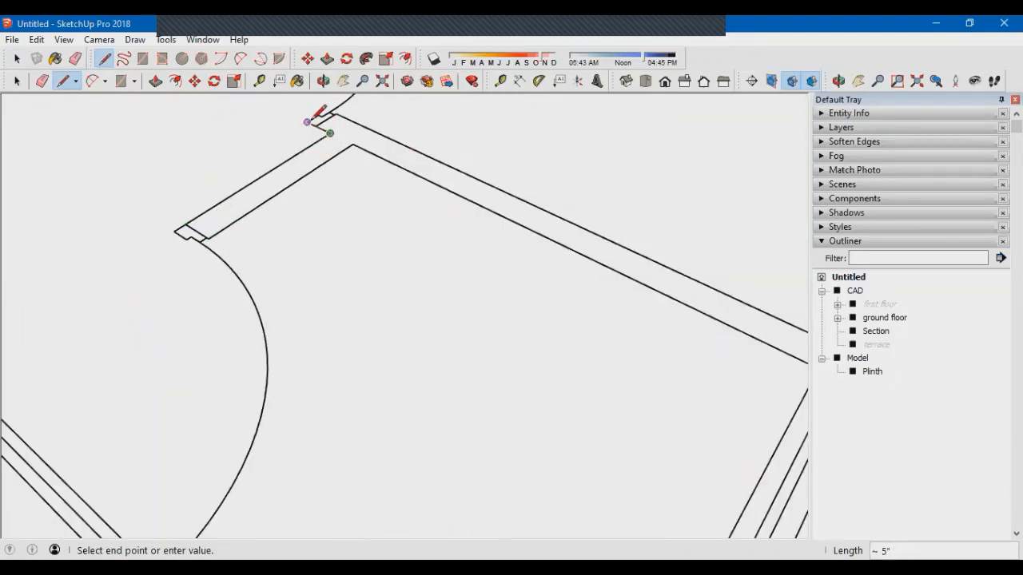
pyautogui.click(342, 110)
# Trace the inner wall outline through the rear room, past the rear duct and around the toilet walls up to their door openings
pyautogui.scroll(-2, 224, 173)
pyautogui.scroll(-2, 288, 247)
pyautogui.moveTo(407, 365); pyautogui.dragTo(94, 259, button='middle')
pyautogui.click(675, 270)
pyautogui.moveTo(565, 295); pyautogui.dragTo(432, 312, button='middle')
pyautogui.scroll(2, 704, 265)
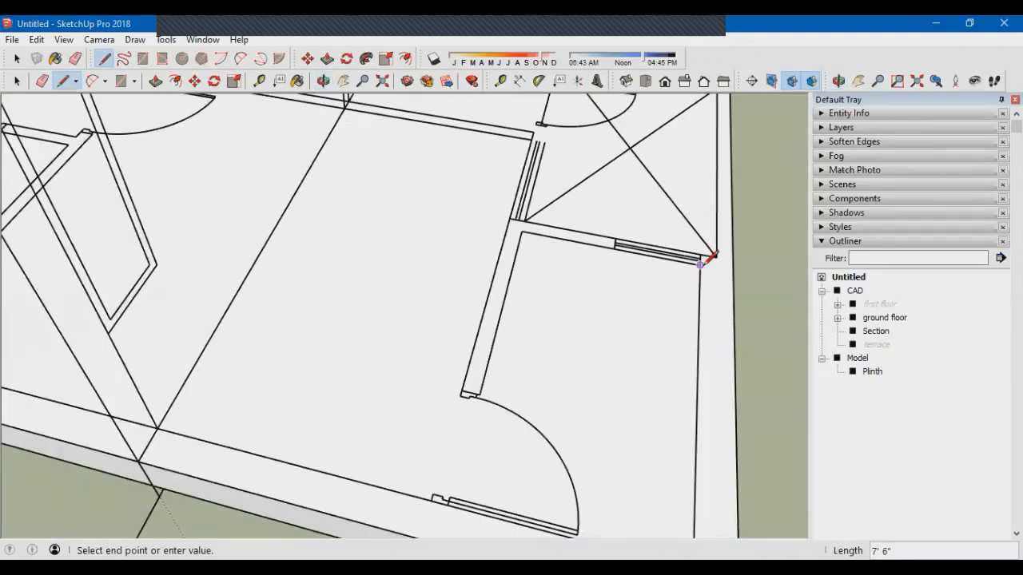
pyautogui.click(509, 219)
pyautogui.click(716, 257)
pyautogui.scroll(-2, 441, 383)
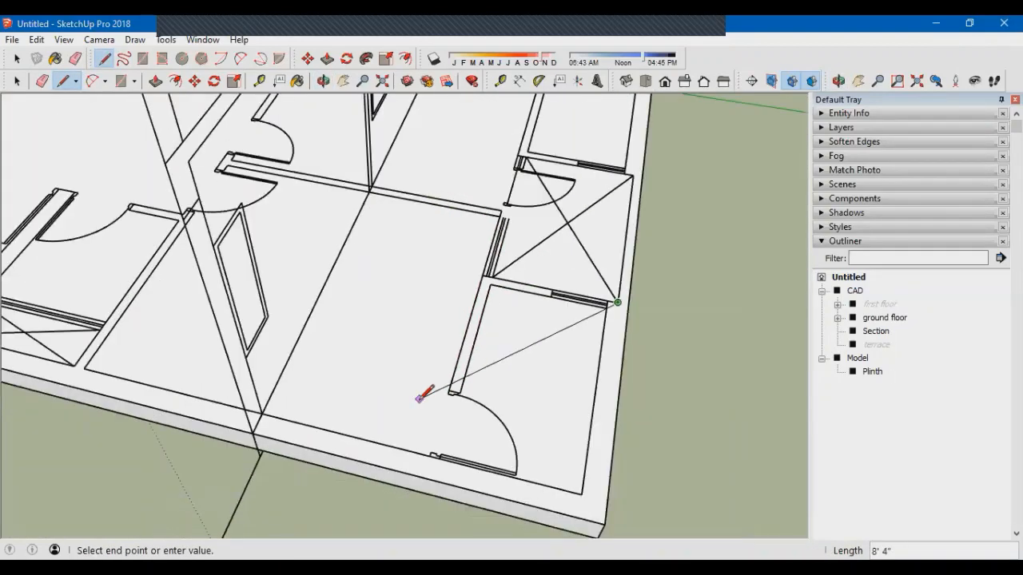
pyautogui.scroll(3, 653, 136)
pyautogui.moveTo(383, 381); pyautogui.dragTo(392, 228, button='middle')
pyautogui.scroll(3, 392, 228)
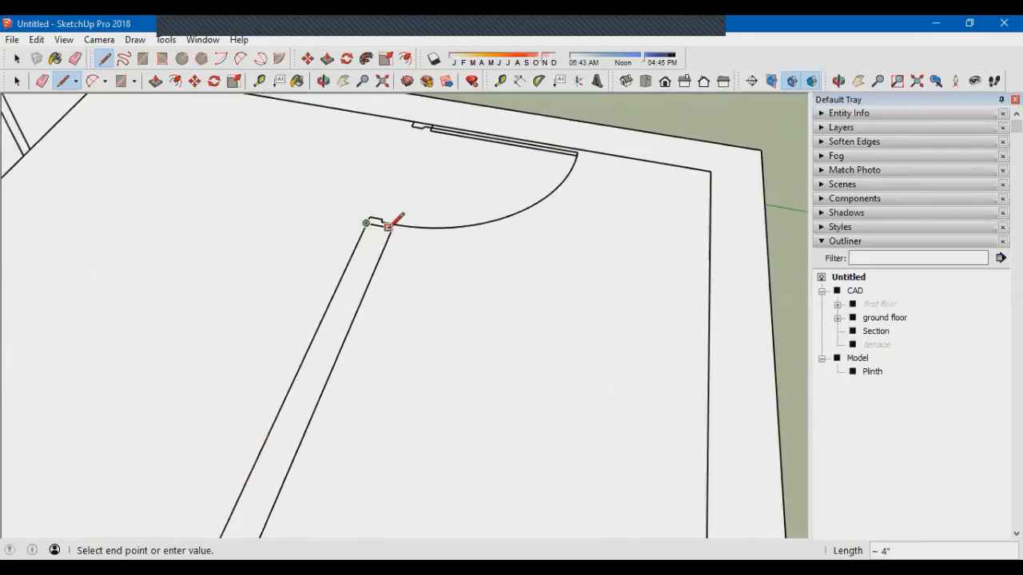
pyautogui.scroll(-3, 440, 150)
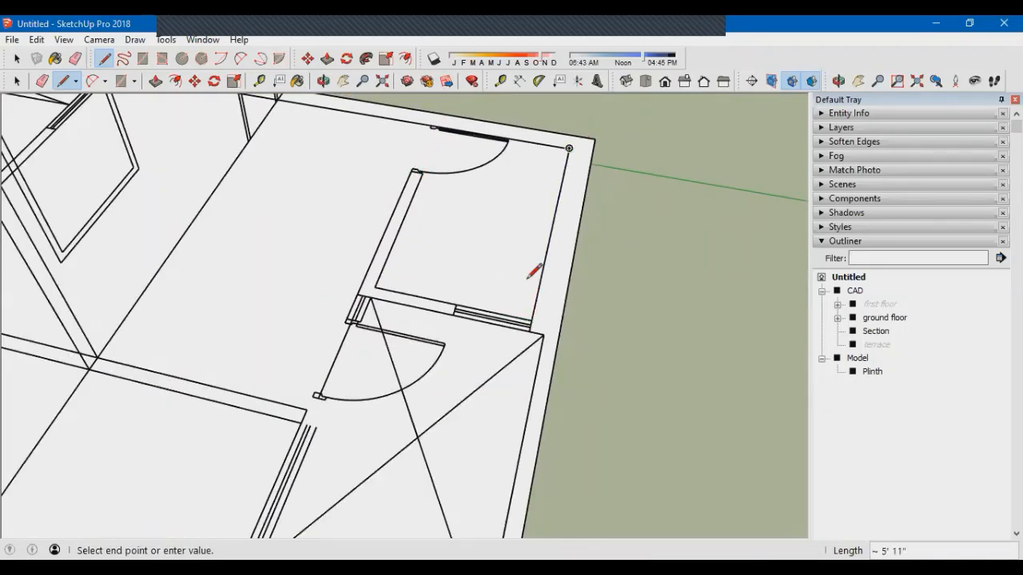
# Trace the inner side of the opposite long wall past its recess to the front edge of the plinth, closing the outline
pyautogui.moveTo(533, 272); pyautogui.dragTo(555, 258, button='middle')
pyautogui.scroll(5, 296, 221)
pyautogui.scroll(-1, 432, 220)
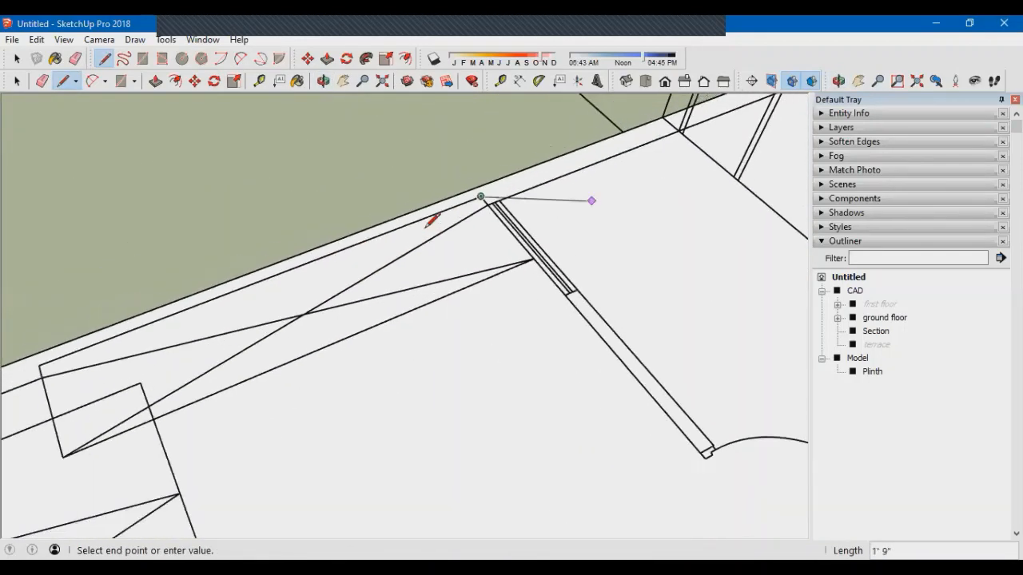
pyautogui.click(40, 366)
pyautogui.scroll(-3, 516, 264)
pyautogui.scroll(3, 262, 321)
pyautogui.click(260, 333)
pyautogui.scroll(-5, 740, 226)
pyautogui.scroll(1, 375, 358)
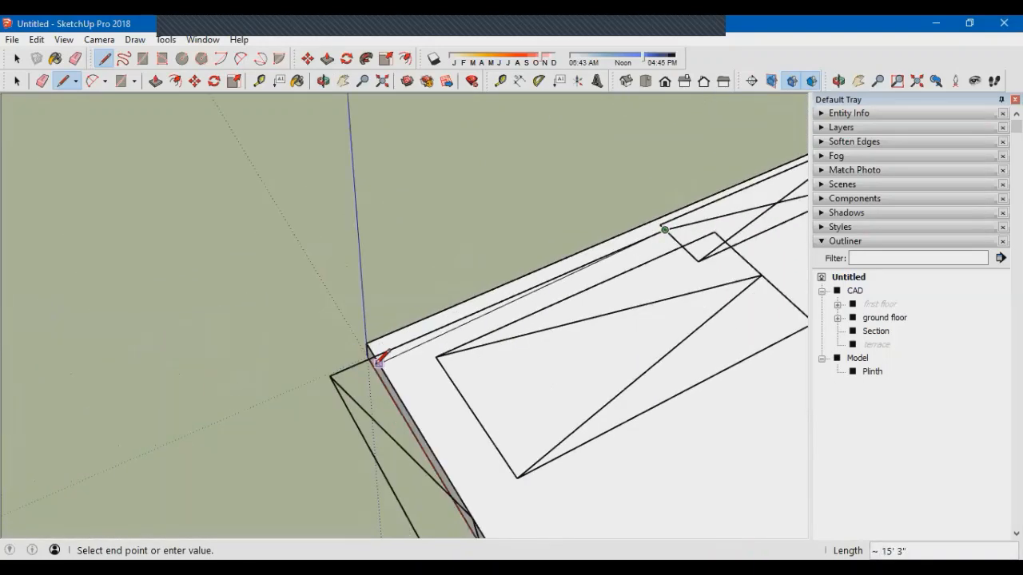
pyautogui.click(377, 361)
# Trace the 12' long partition between the two rear bedrooms, including its T-shaped end between the doors, as a closed outline
pyautogui.scroll(-6, 309, 354)
pyautogui.scroll(5, 486, 394)
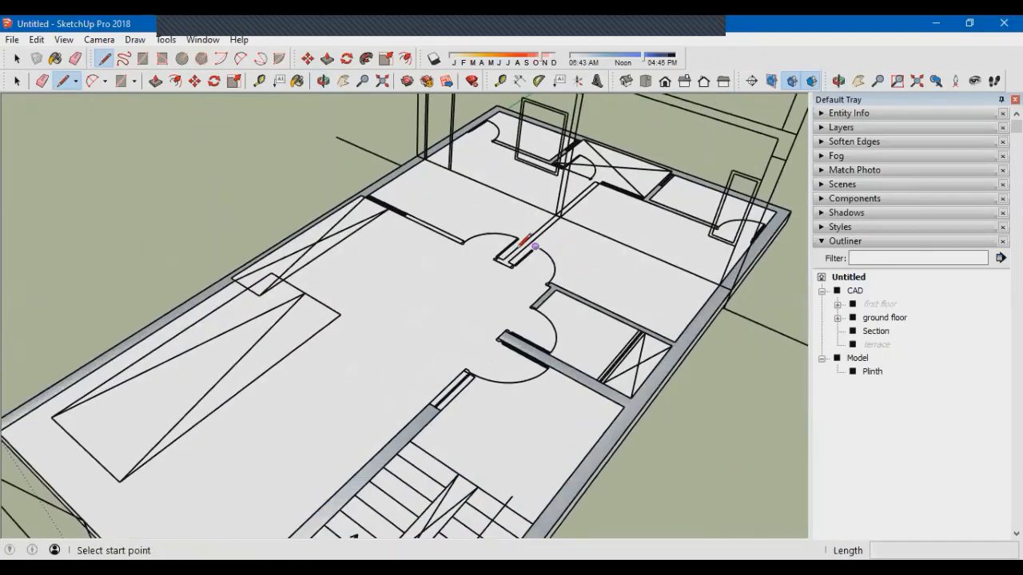
pyautogui.scroll(5, 534, 247)
pyautogui.click(431, 274)
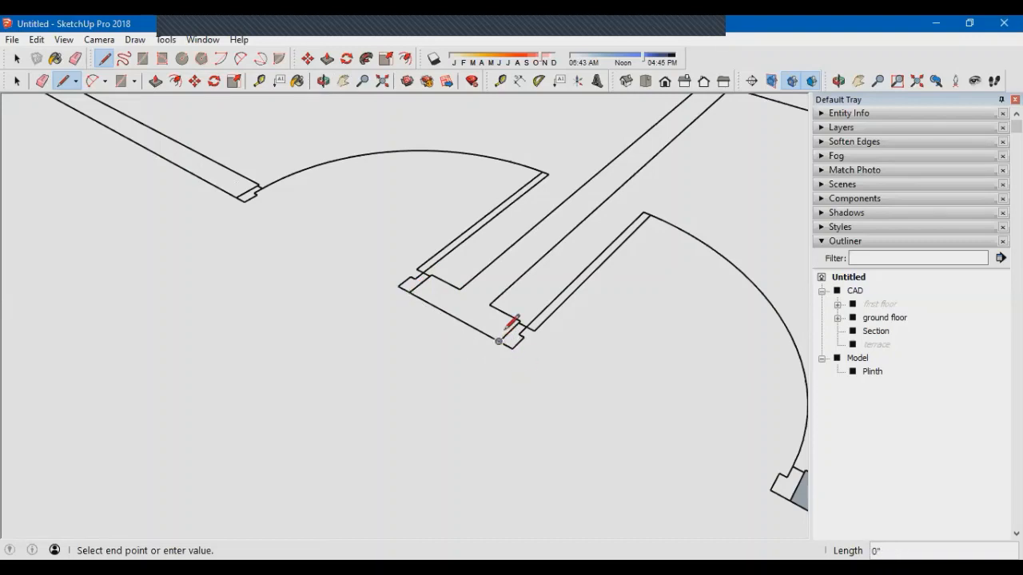
pyautogui.scroll(-3, 620, 205)
pyautogui.scroll(5, 666, 133)
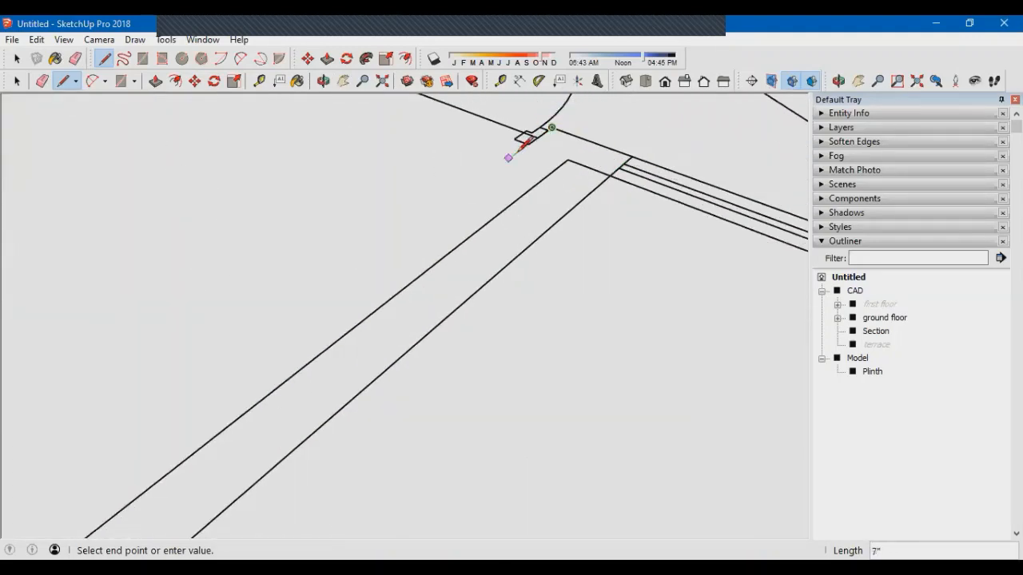
pyautogui.scroll(-3, 605, 198)
pyautogui.scroll(3, 389, 365)
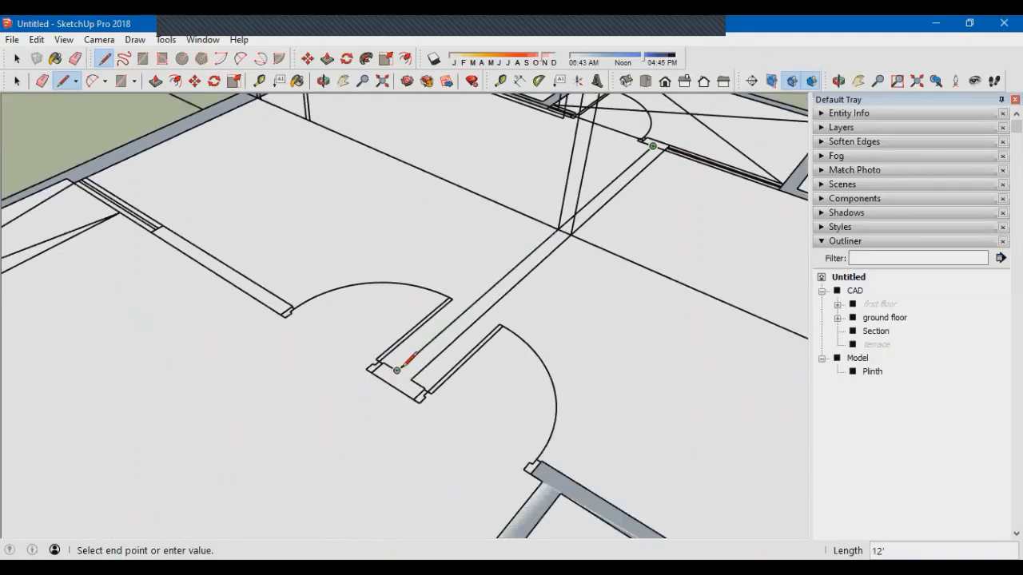
pyautogui.click(388, 367)
# Trace the 8' 6" bedroom partition from its door jamb to the long outer wall and close its outline
pyautogui.scroll(4, 355, 374)
pyautogui.click(356, 374)
pyautogui.scroll(5, 217, 234)
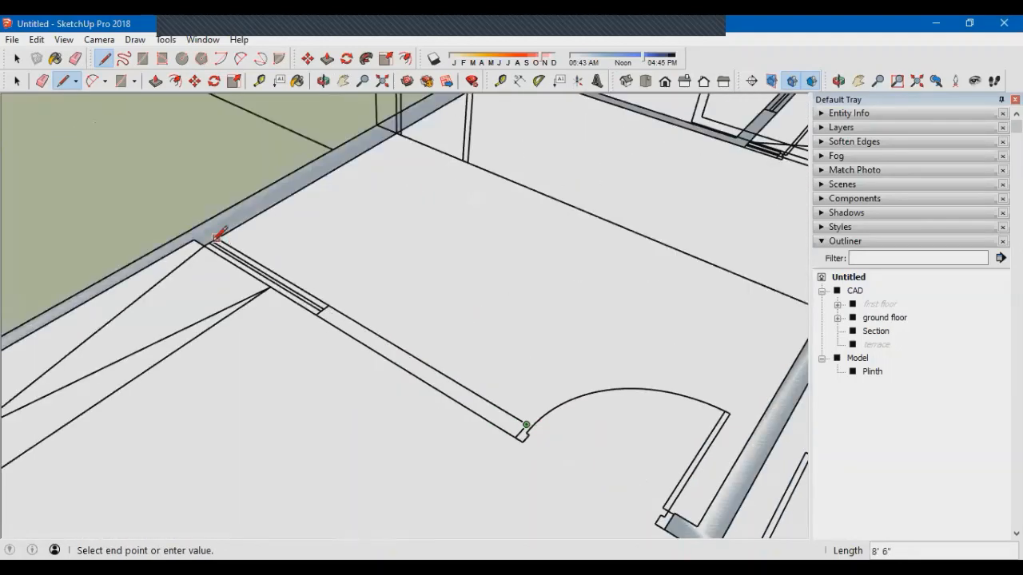
pyautogui.click(199, 247)
# Select the traced ground floor wall faces with all their connected edges and make them a group
pyautogui.scroll(-5, 200, 245)
pyautogui.moveTo(530, 434); pyautogui.dragTo(456, 269, button='middle')
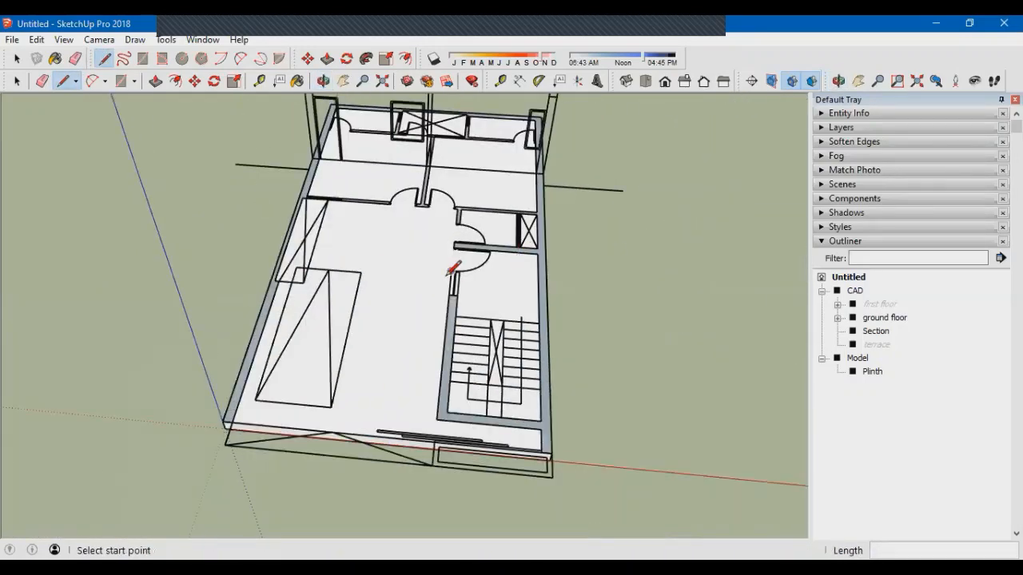
pyautogui.scroll(2, 464, 292)
pyautogui.press('space')
pyautogui.click(313, 335)
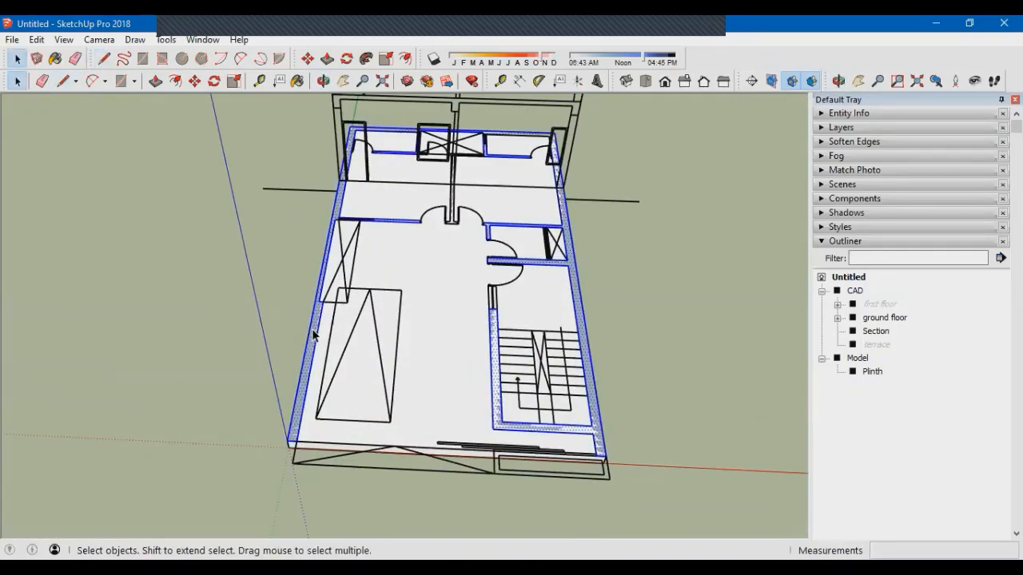
pyautogui.moveTo(481, 379); pyautogui.dragTo(370, 343, button='middle')
pyautogui.hotkey('ctrl', 'g')
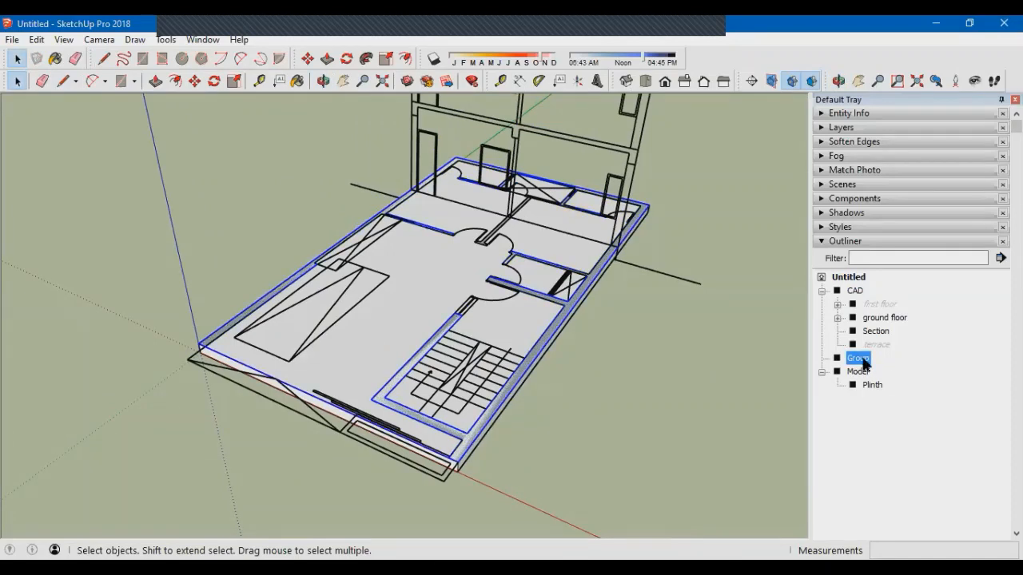
# Nest the new wall group directly under Model, alongside Plinth, and rename it Wall-Gf
pyautogui.moveTo(863, 364); pyautogui.dragTo(880, 387)
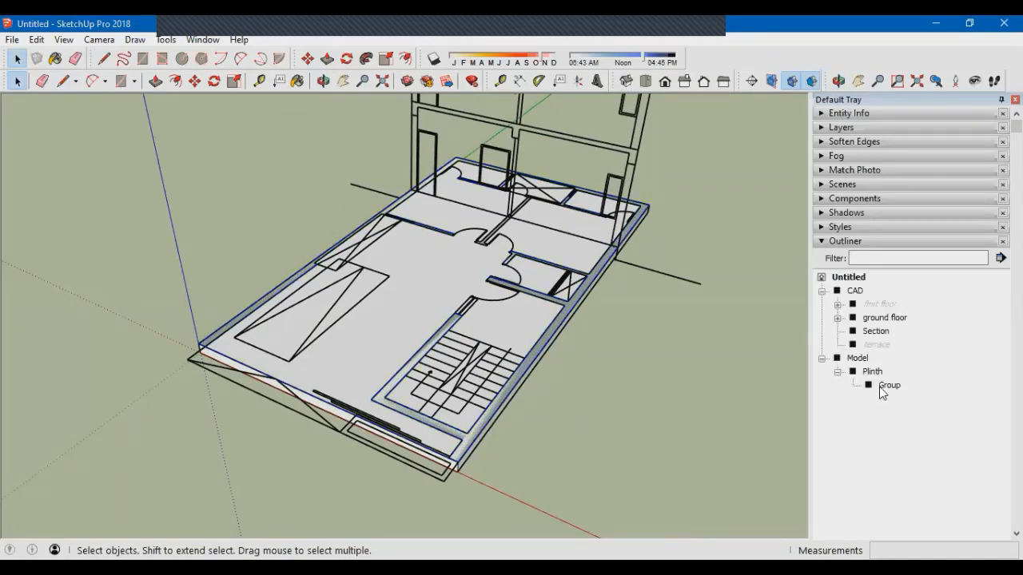
pyautogui.click(889, 386)
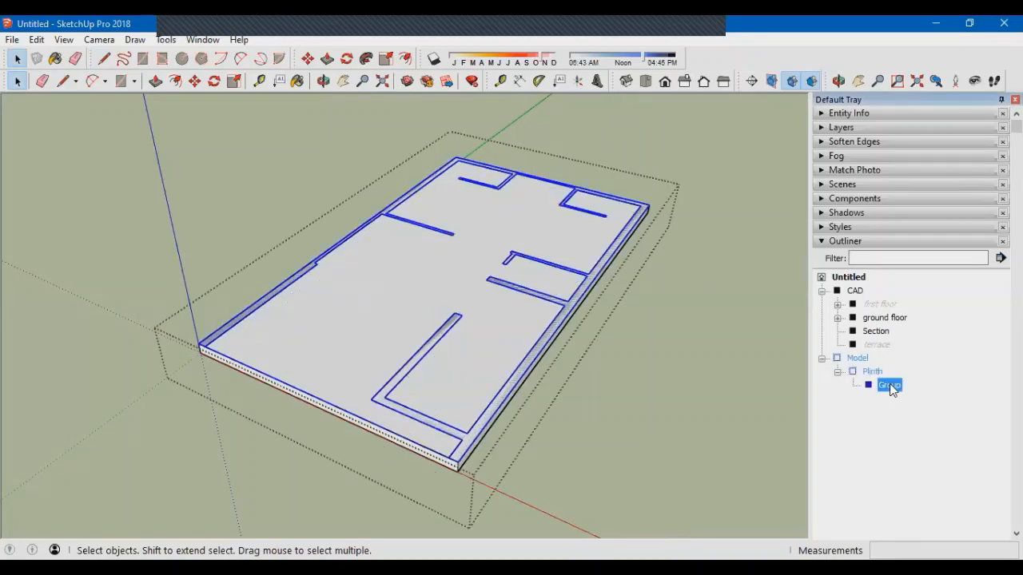
pyautogui.click(326, 372)
pyautogui.click(638, 412)
pyautogui.moveTo(891, 386); pyautogui.dragTo(859, 361)
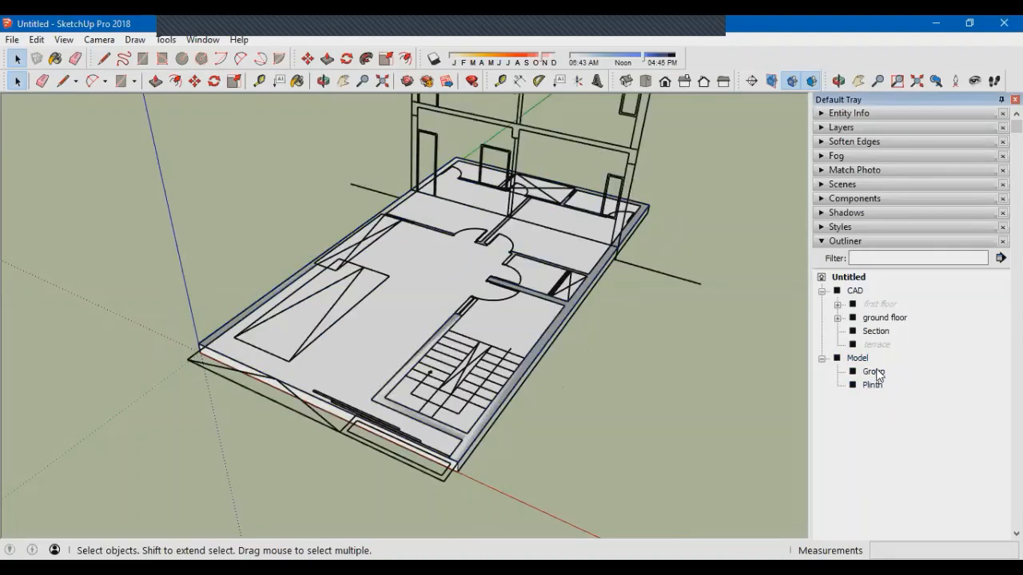
pyautogui.click(874, 374)
pyautogui.rightClick(875, 381)
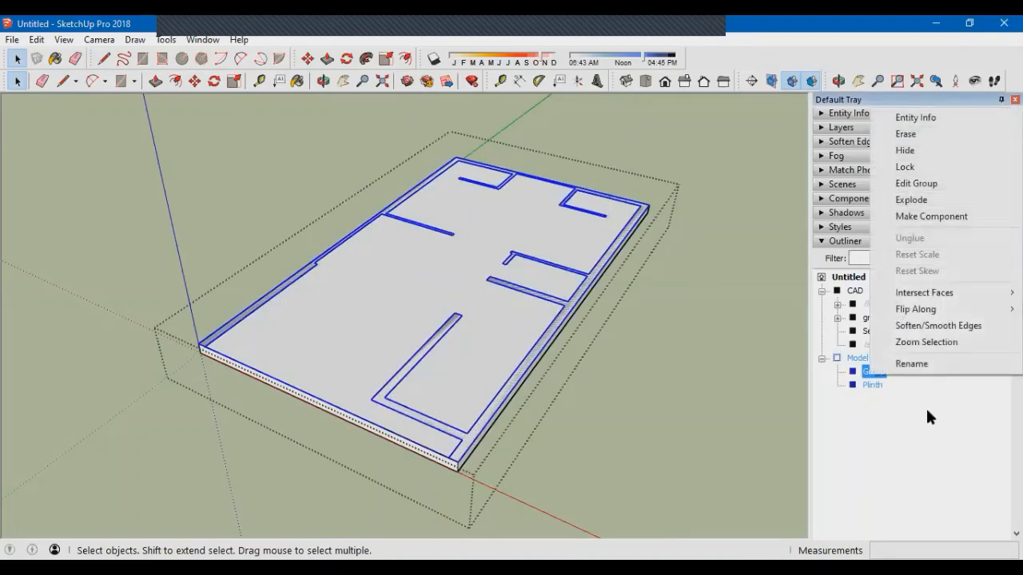
pyautogui.click(930, 365)
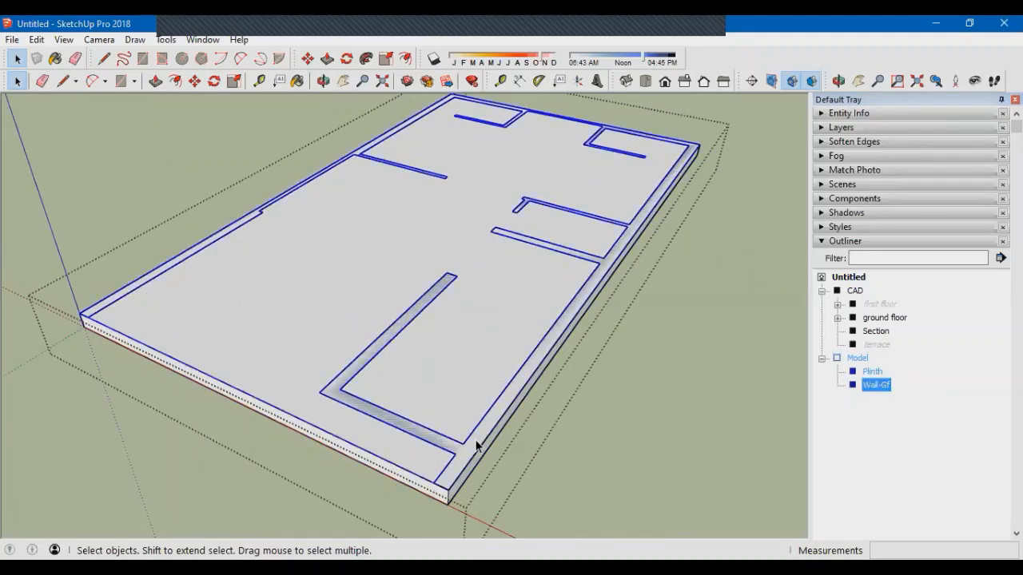
# Open the Wall-Gf group and extrude the main wall face 9' up to the section drawing's endpoint
pyautogui.doubleClick(476, 446)
pyautogui.press('p')
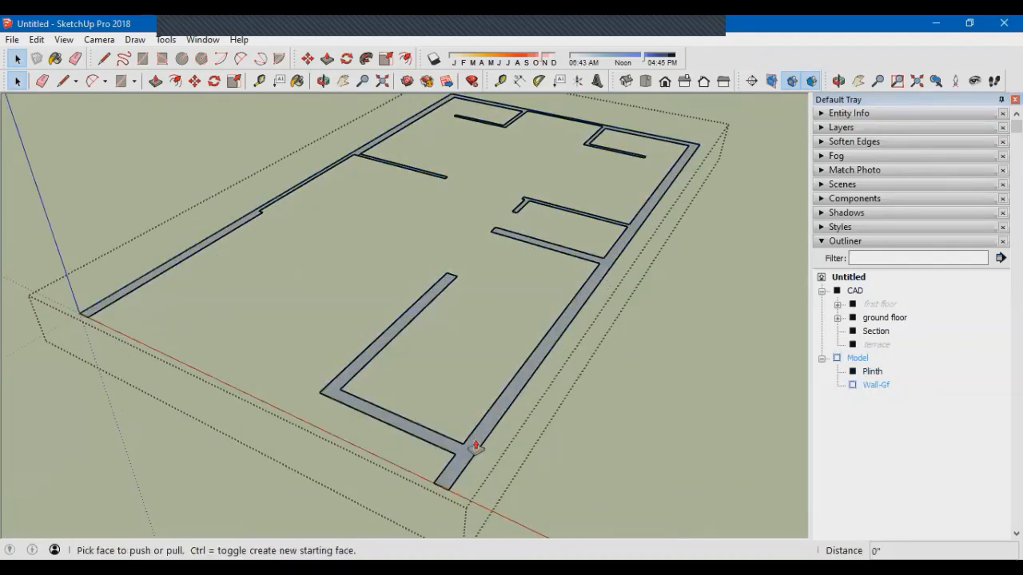
pyautogui.click(479, 447)
pyautogui.scroll(-2, 513, 391)
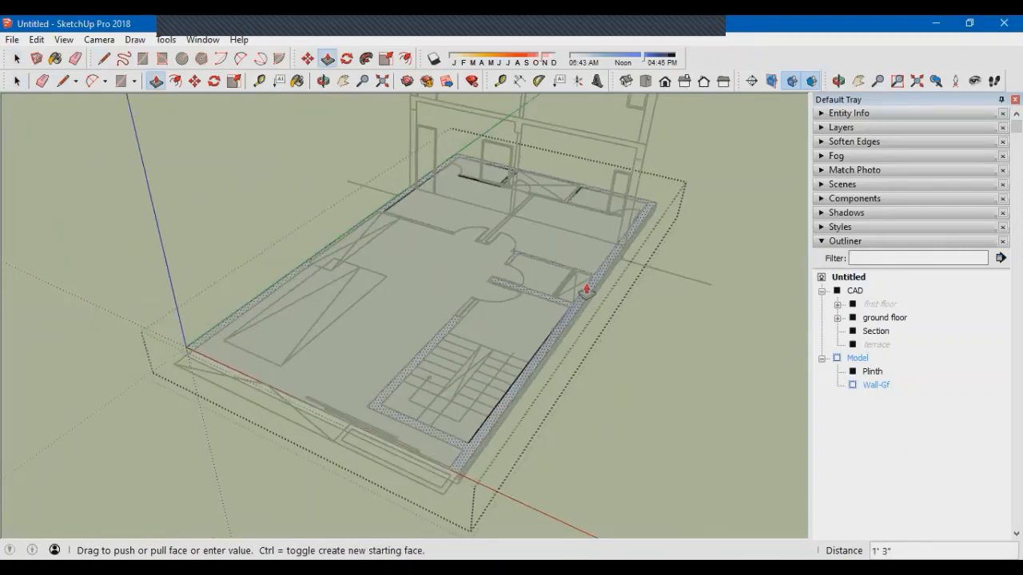
pyautogui.moveTo(629, 196); pyautogui.dragTo(459, 298, button='middle')
pyautogui.scroll(-2, 460, 299)
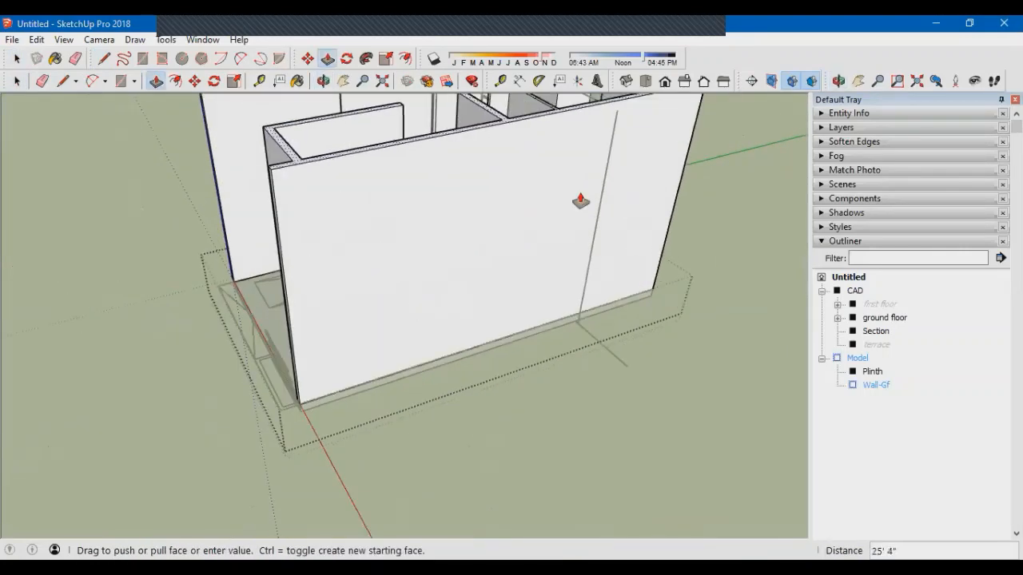
pyautogui.moveTo(694, 214); pyautogui.dragTo(803, 203, button='middle')
pyautogui.scroll(3, 384, 170)
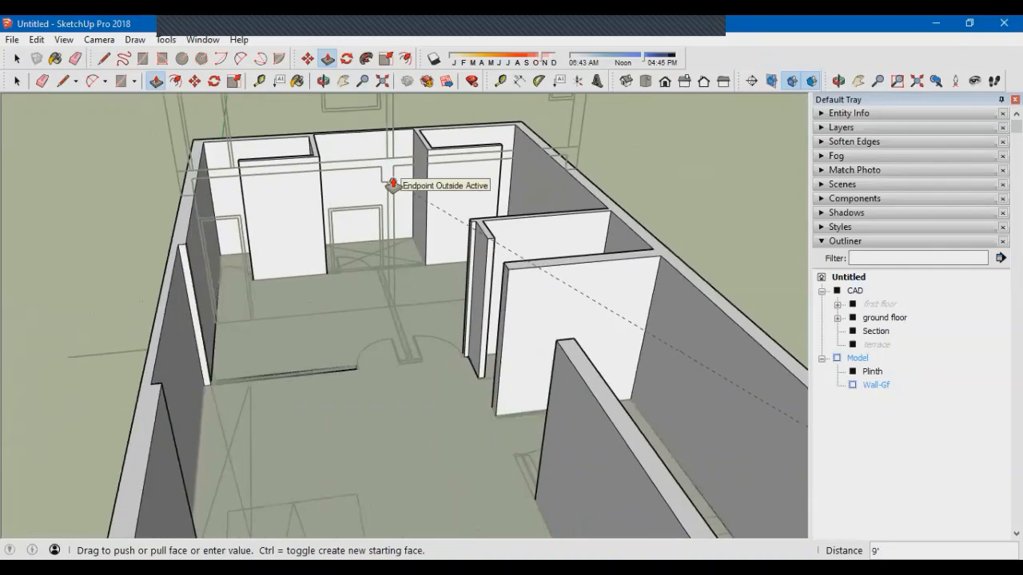
pyautogui.click(393, 185)
# Raise the top face of the main walls another 1' to the upper slab line of the section
pyautogui.scroll(-3, 376, 304)
pyautogui.moveTo(377, 303); pyautogui.dragTo(299, 277, button='middle')
pyautogui.scroll(5, 317, 160)
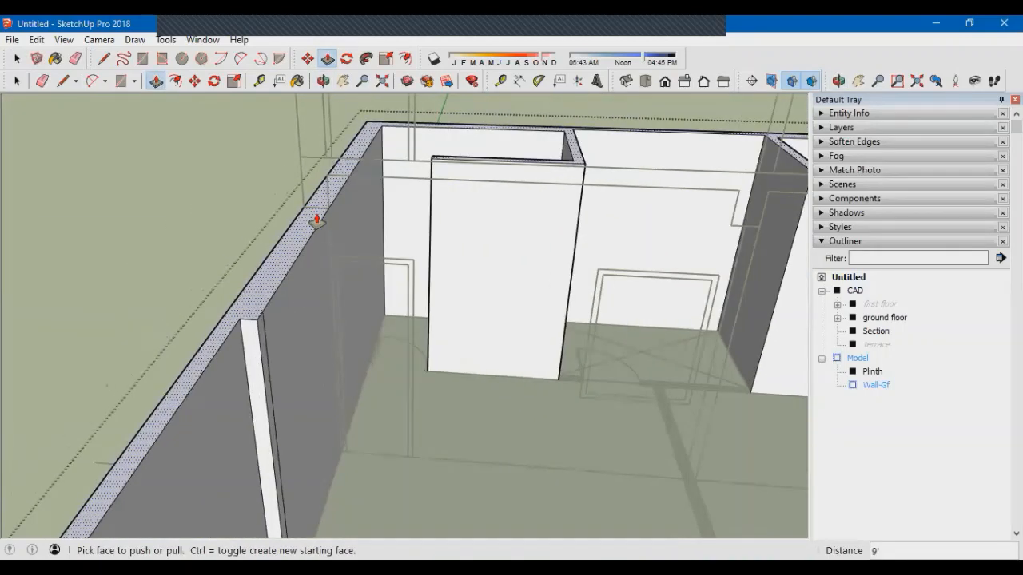
pyautogui.click(318, 217)
pyautogui.click(331, 178)
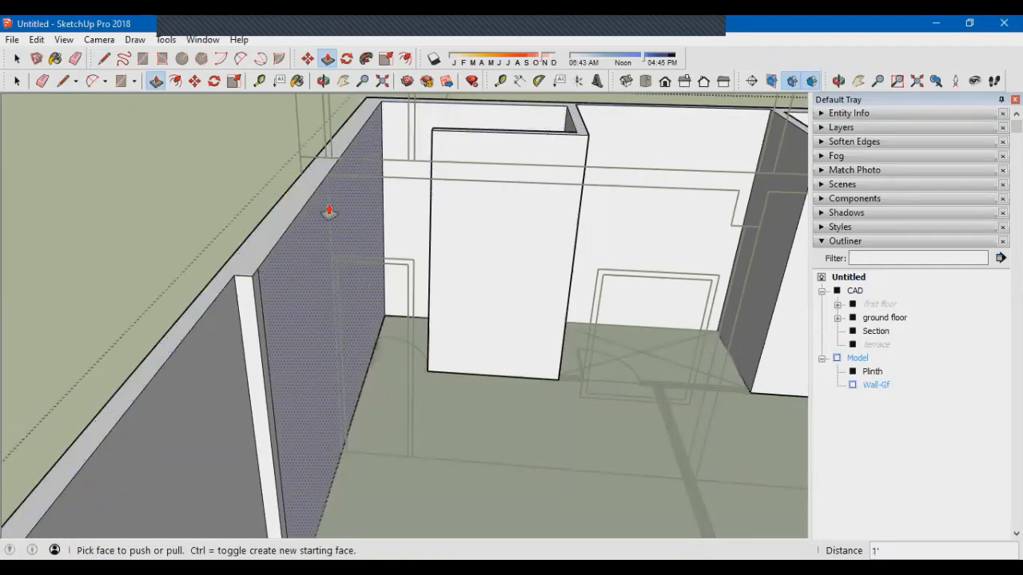
# Extrude the 8' 6" bedroom partition up to the top of the outer walls
pyautogui.moveTo(331, 212); pyautogui.dragTo(548, 422, button='middle')
pyautogui.scroll(3, 468, 399)
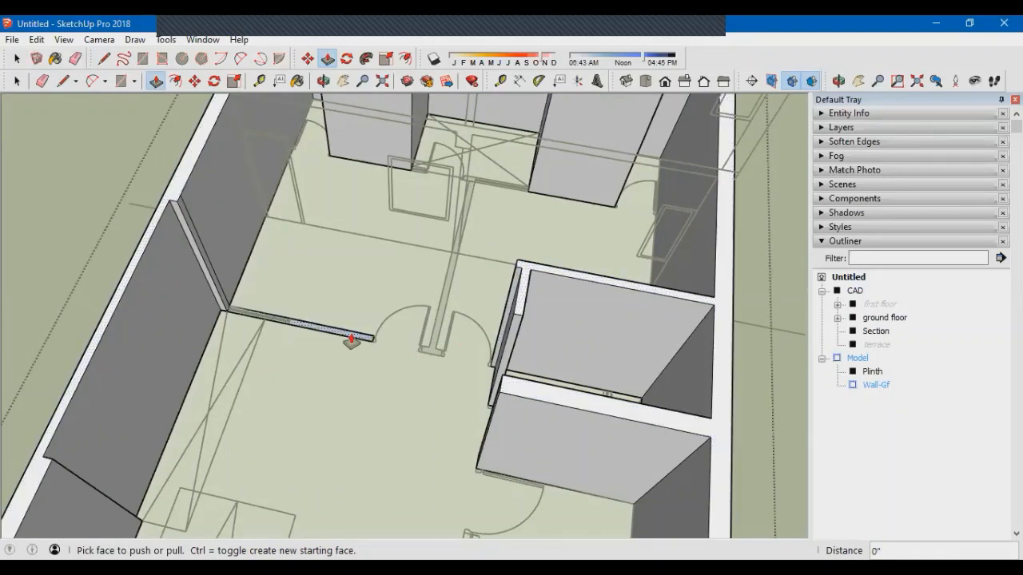
pyautogui.moveTo(352, 339); pyautogui.dragTo(176, 204)
# Cut the T-ended partition between the two rear bedrooms and paste it in place inside the Wall-Gf group
pyautogui.press('space')
pyautogui.moveTo(331, 407); pyautogui.dragTo(439, 334, button='middle')
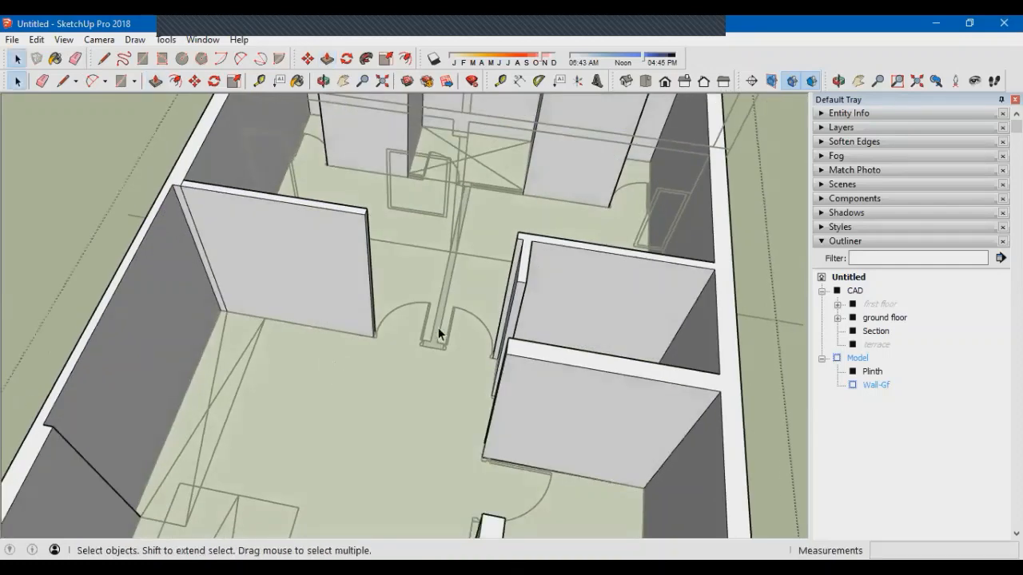
pyautogui.scroll(1, 438, 334)
pyautogui.press('Escape')
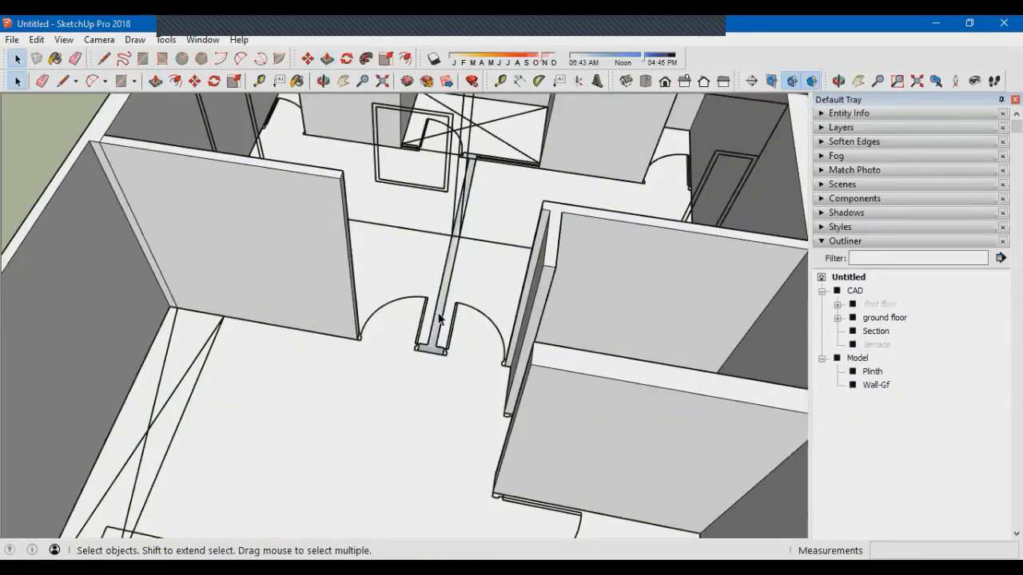
pyautogui.scroll(-2, 438, 318)
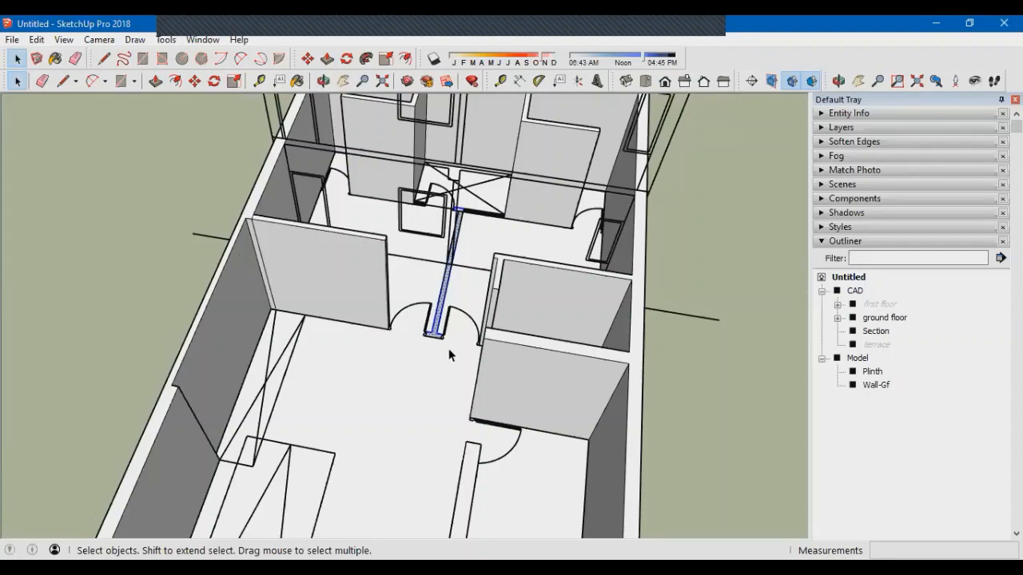
pyautogui.moveTo(448, 348); pyautogui.dragTo(323, 415, button='middle')
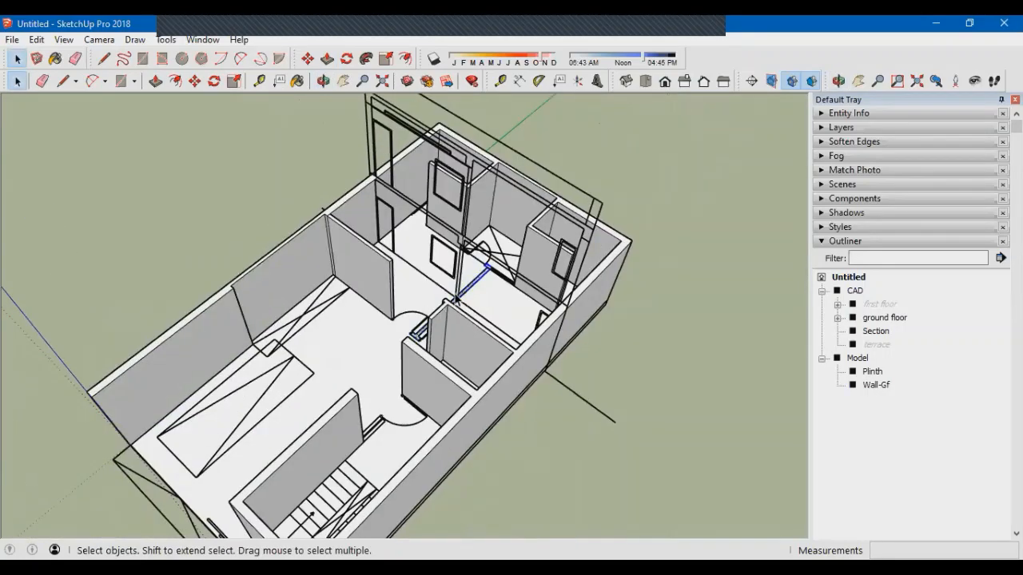
pyautogui.scroll(3, 488, 296)
pyautogui.scroll(-3, 488, 296)
pyautogui.moveTo(487, 296); pyautogui.dragTo(456, 304, button='middle')
pyautogui.scroll(3, 487, 298)
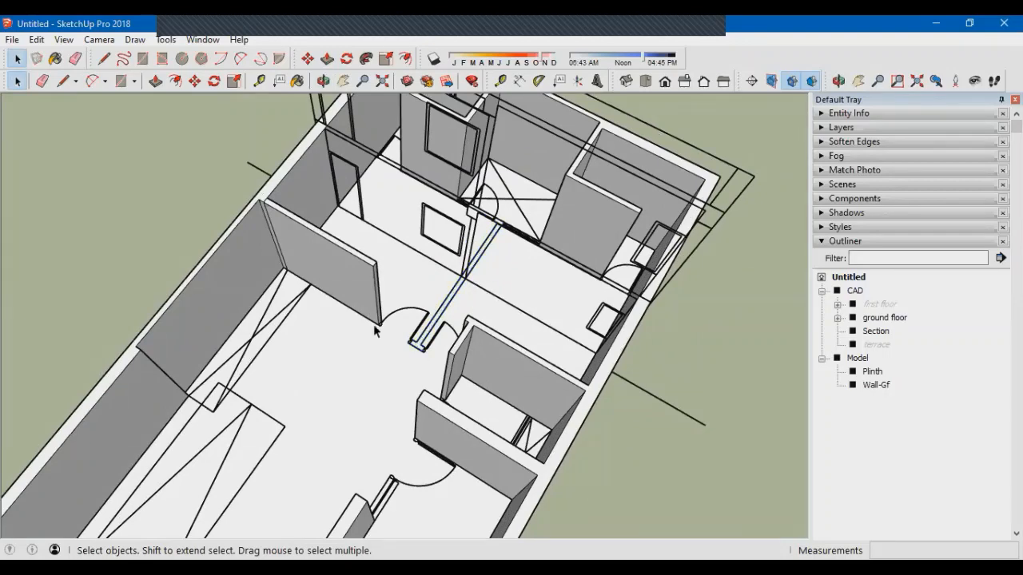
pyautogui.moveTo(375, 357); pyautogui.dragTo(409, 349, button='middle')
pyautogui.doubleClick(341, 257)
pyautogui.doubleClick(341, 256)
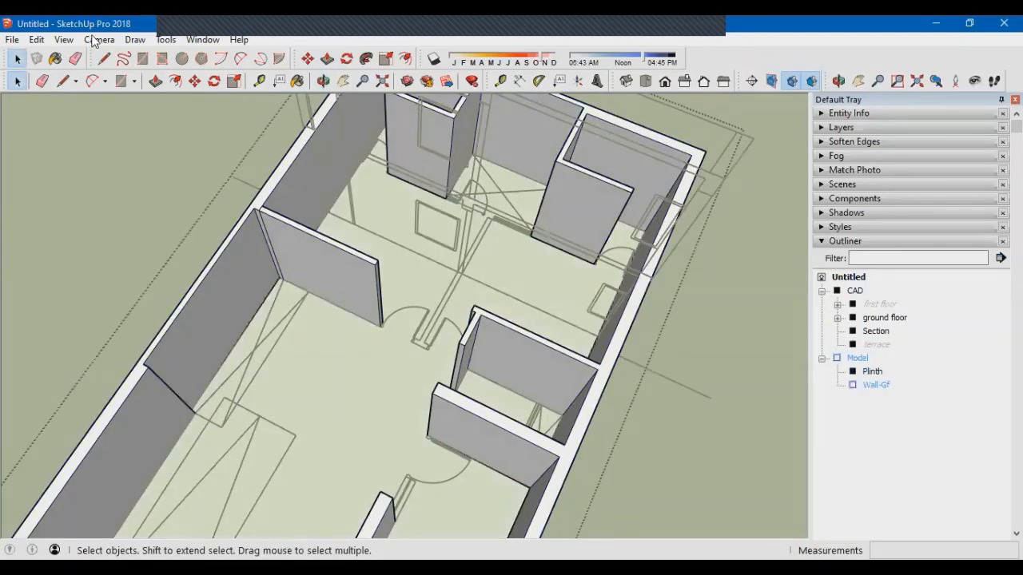
pyautogui.click(36, 39)
pyautogui.click(61, 144)
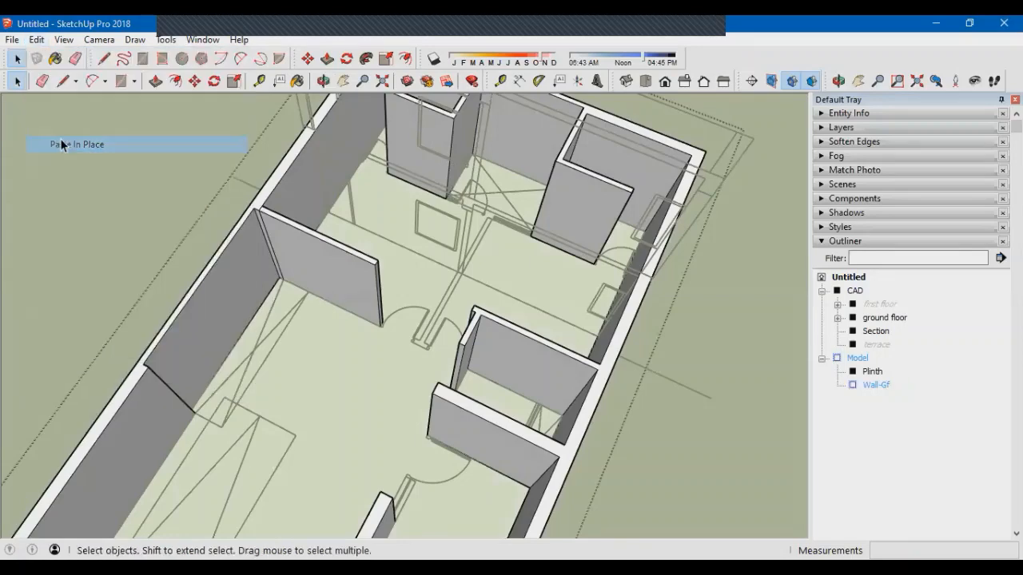
# Extrude the T-ended partition up to the top of the neighbouring walls and leave the wall group
pyautogui.press('p')
pyautogui.scroll(3, 417, 355)
pyautogui.click(422, 340)
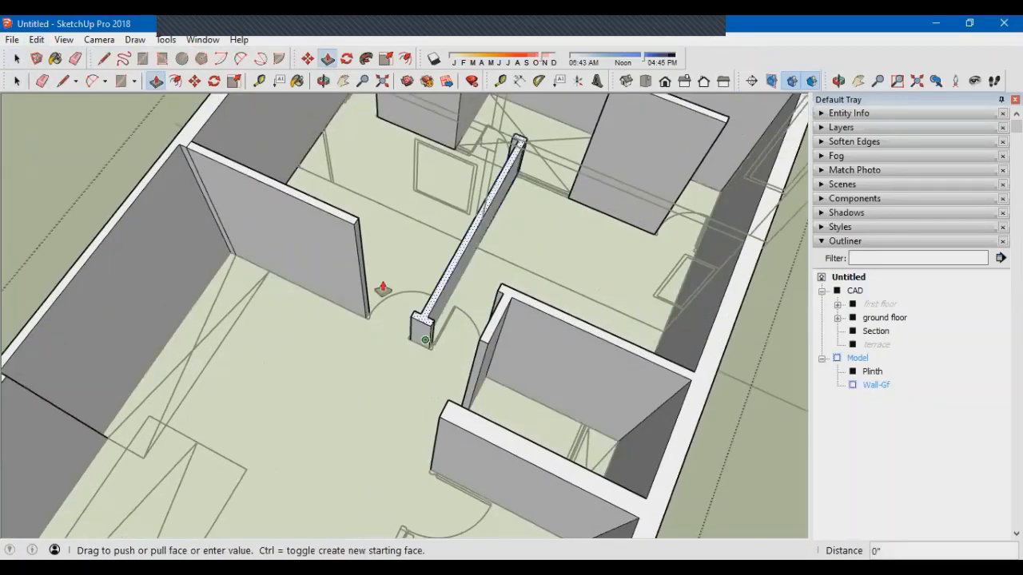
pyautogui.click(353, 228)
pyautogui.scroll(-2, 354, 230)
pyautogui.moveTo(353, 232); pyautogui.dragTo(466, 325, button='middle')
pyautogui.scroll(-2, 402, 376)
pyautogui.moveTo(402, 377); pyautogui.dragTo(314, 189, button='middle')
pyautogui.press('space')
pyautogui.click(671, 318)
pyautogui.click(469, 308)
# Reopen the Wall-Gf group and erase the seam edges where the 8' 6" partition meets the long outer wall
pyautogui.scroll(5, 446, 289)
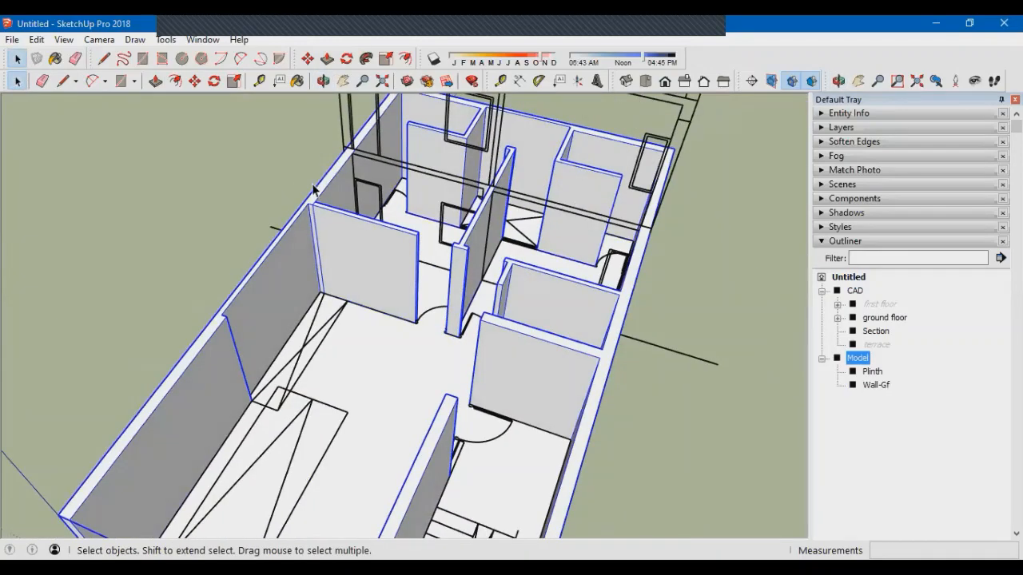
pyautogui.scroll(5, 355, 216)
pyautogui.doubleClick(356, 219)
pyautogui.scroll(4, 299, 220)
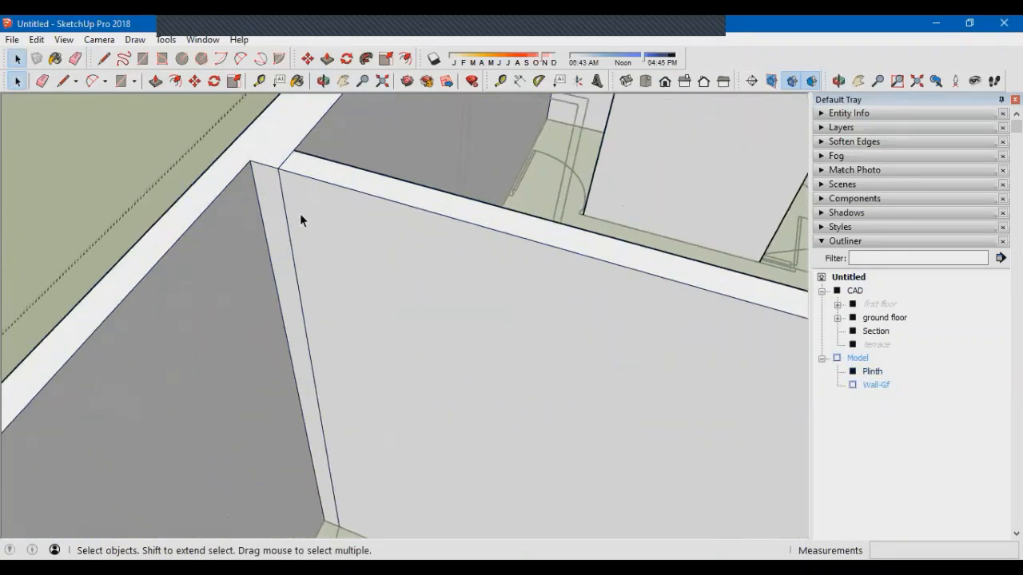
pyautogui.scroll(-5, 300, 213)
pyautogui.moveTo(322, 274); pyautogui.dragTo(298, 260, button='middle')
pyautogui.scroll(3, 334, 290)
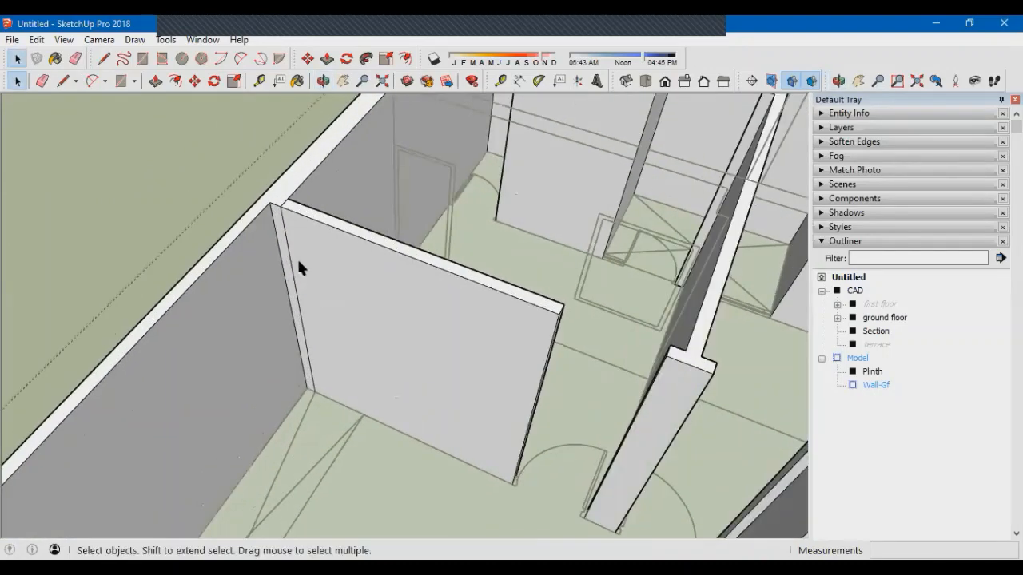
pyautogui.scroll(2, 298, 262)
pyautogui.press('e')
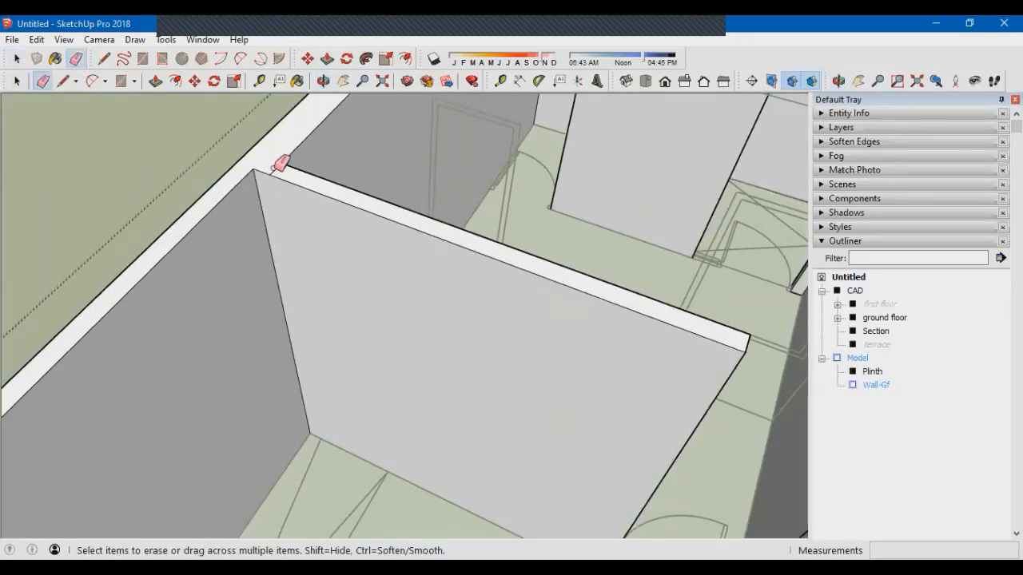
# Examine the raised walls, partition corners and door openings around the rear rooms for leftover edges and gaps
pyautogui.scroll(-3, 312, 232)
pyautogui.scroll(-3, 353, 281)
pyautogui.moveTo(354, 293); pyautogui.dragTo(502, 421, button='middle')
pyautogui.scroll(5, 452, 283)
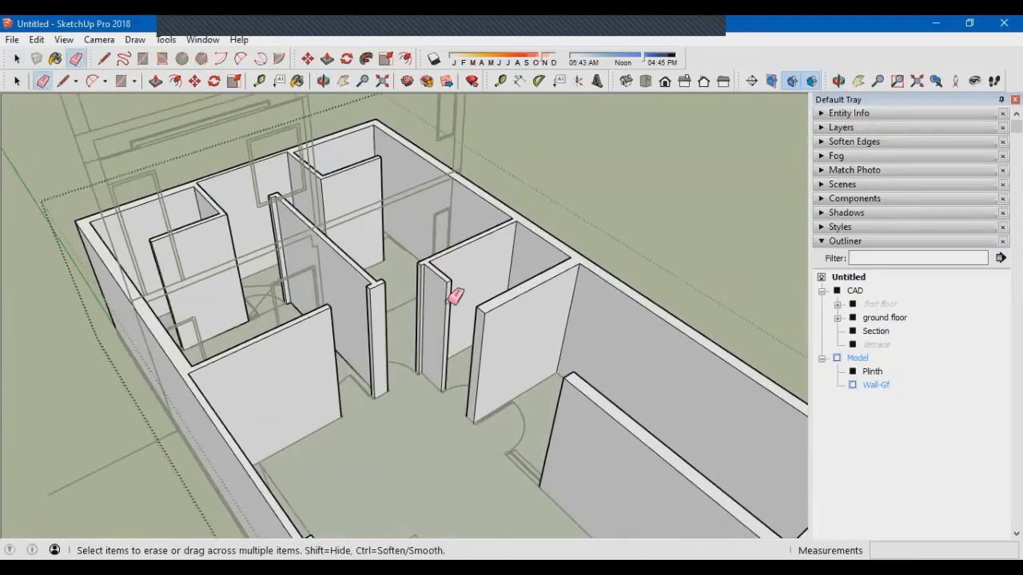
pyautogui.scroll(6, 457, 382)
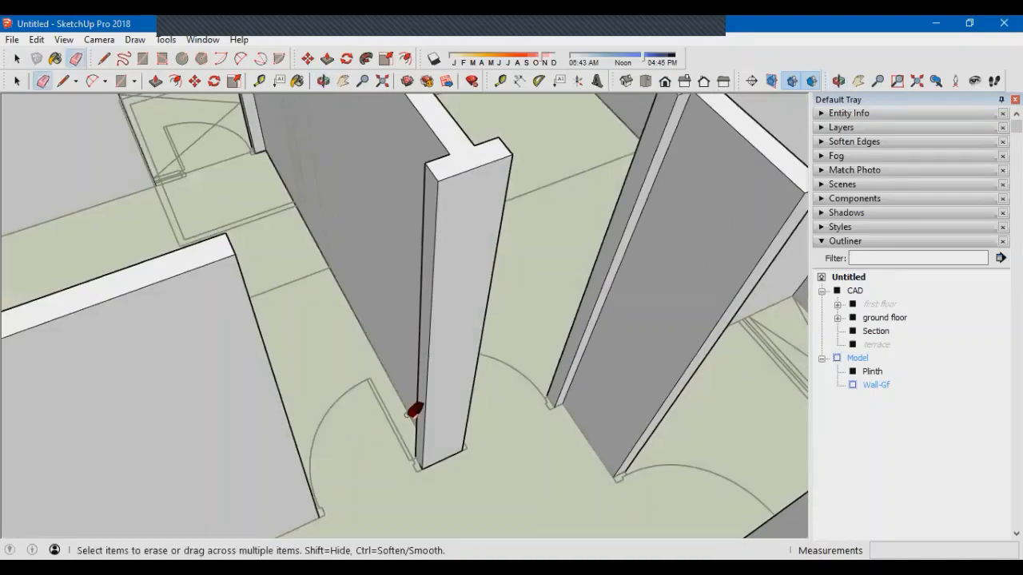
pyautogui.moveTo(416, 410); pyautogui.dragTo(411, 406, button='middle')
pyautogui.scroll(-5, 383, 416)
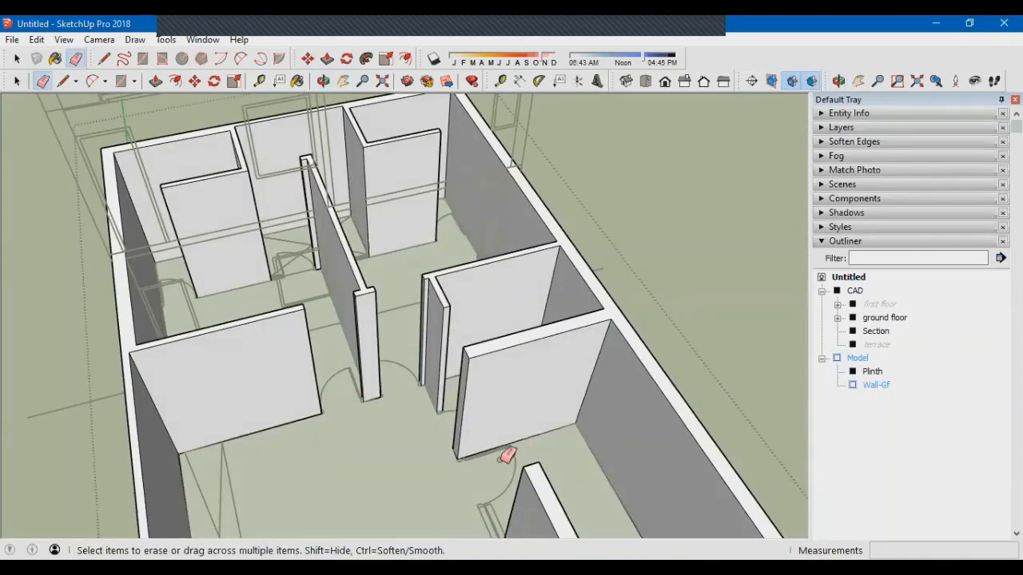
pyautogui.moveTo(506, 455)
pyautogui.mouseDown(button='middle')
pyautogui.moveTo(299, 461)
pyautogui.moveTo(381, 452)
pyautogui.moveTo(445, 420)
pyautogui.moveTo(356, 336)
pyautogui.moveTo(352, 301)
pyautogui.moveTo(347, 343)
pyautogui.moveTo(283, 375)
pyautogui.mouseUp(button='middle')
pyautogui.scroll(3, 276, 336)
pyautogui.moveTo(455, 303); pyautogui.dragTo(338, 328, button='middle')
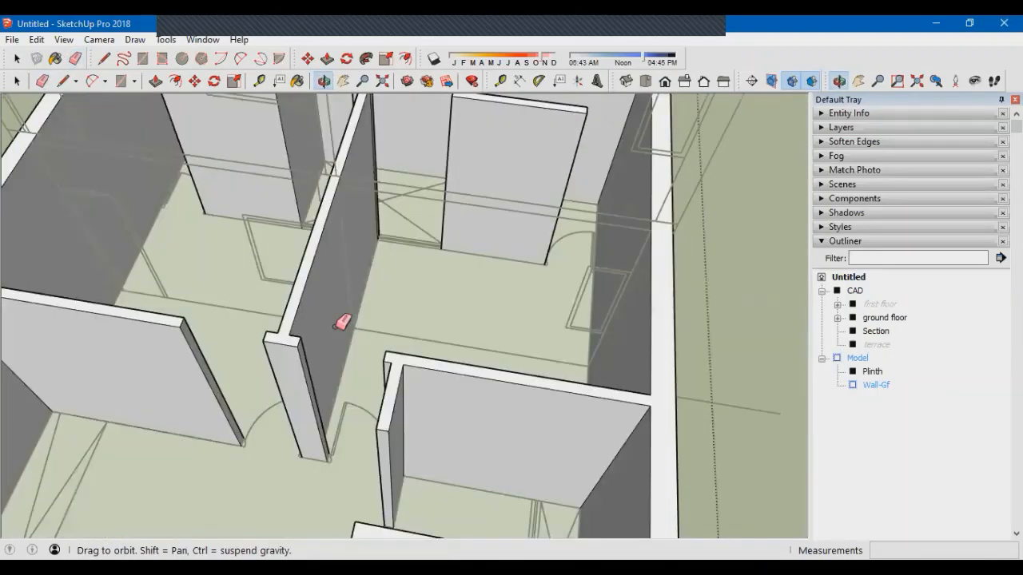
pyautogui.scroll(-3, 389, 290)
pyautogui.moveTo(388, 290); pyautogui.dragTo(254, 285, button='middle')
pyautogui.scroll(4, 325, 245)
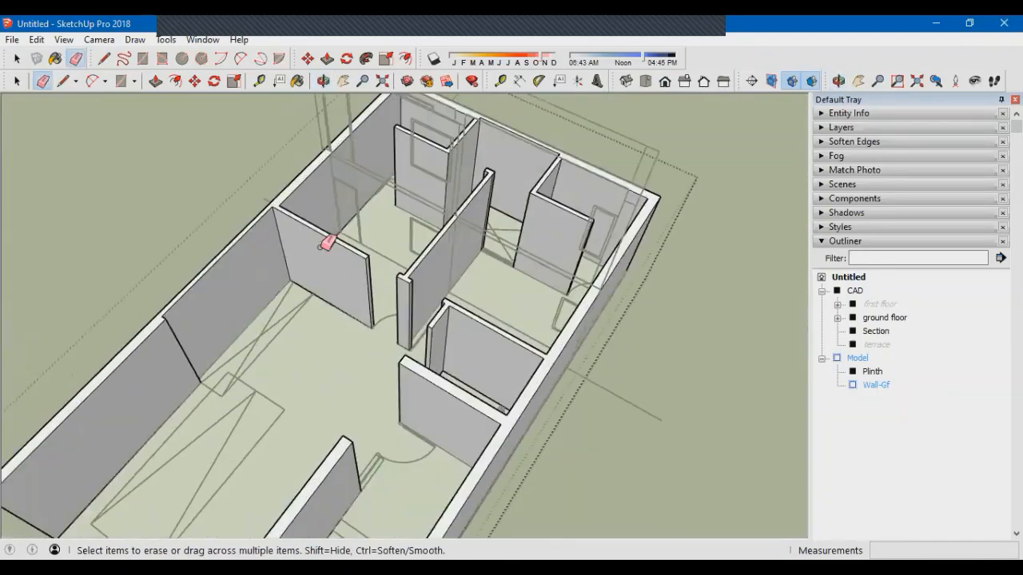
pyautogui.moveTo(347, 238); pyautogui.dragTo(423, 166, button='middle')
pyautogui.scroll(5, 374, 171)
pyautogui.scroll(-3, 368, 224)
pyautogui.moveTo(448, 228); pyautogui.dragTo(482, 197, button='middle')
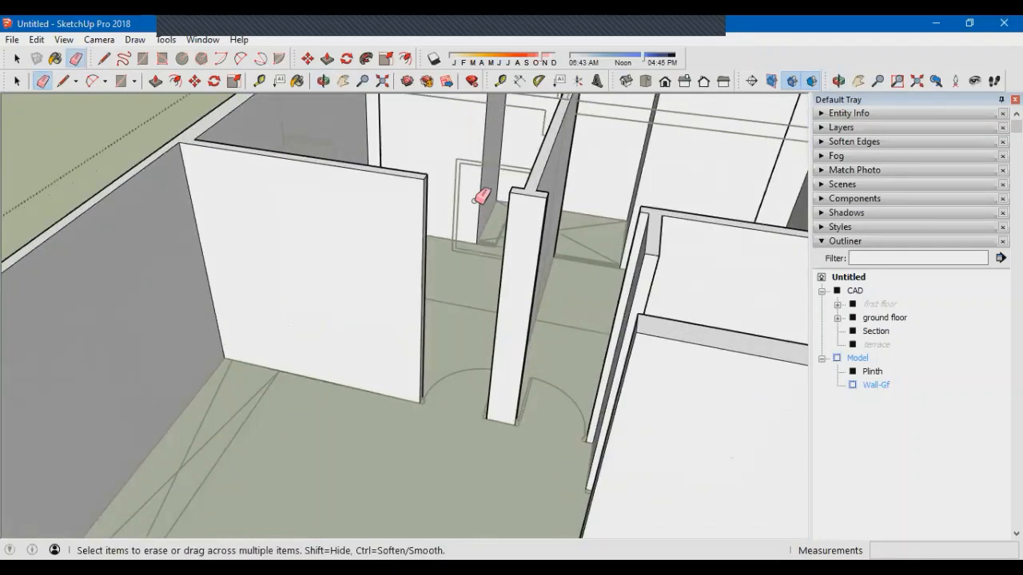
# Split the 8' 6" partition's end face at door height and extend its upper part 2' 9" to the T-shaped wall
pyautogui.moveTo(456, 307); pyautogui.dragTo(361, 299, button='middle')
pyautogui.scroll(3, 360, 299)
pyautogui.press('space')
pyautogui.click(335, 272)
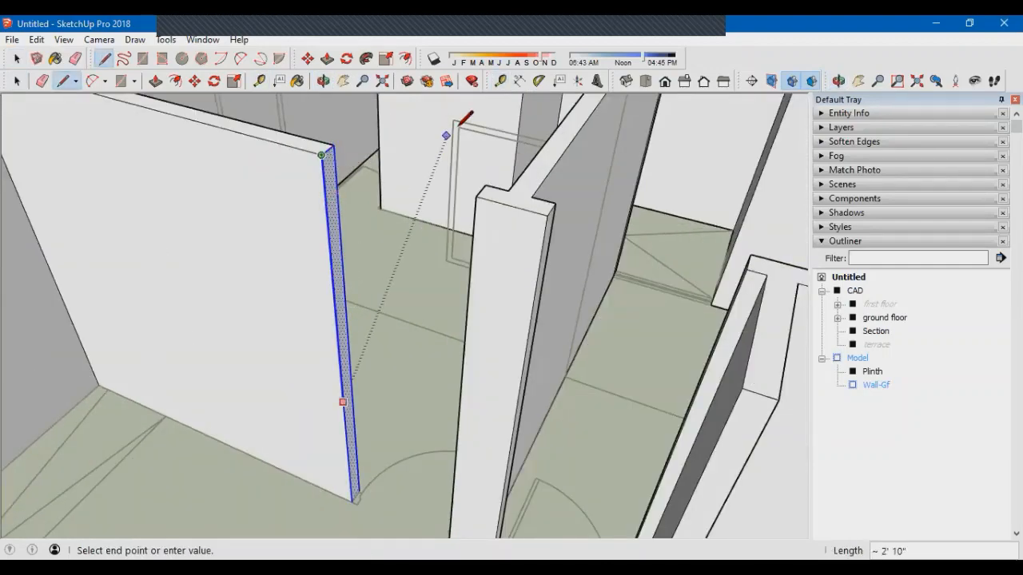
pyautogui.press('p')
pyautogui.click(337, 252)
pyautogui.click(487, 209)
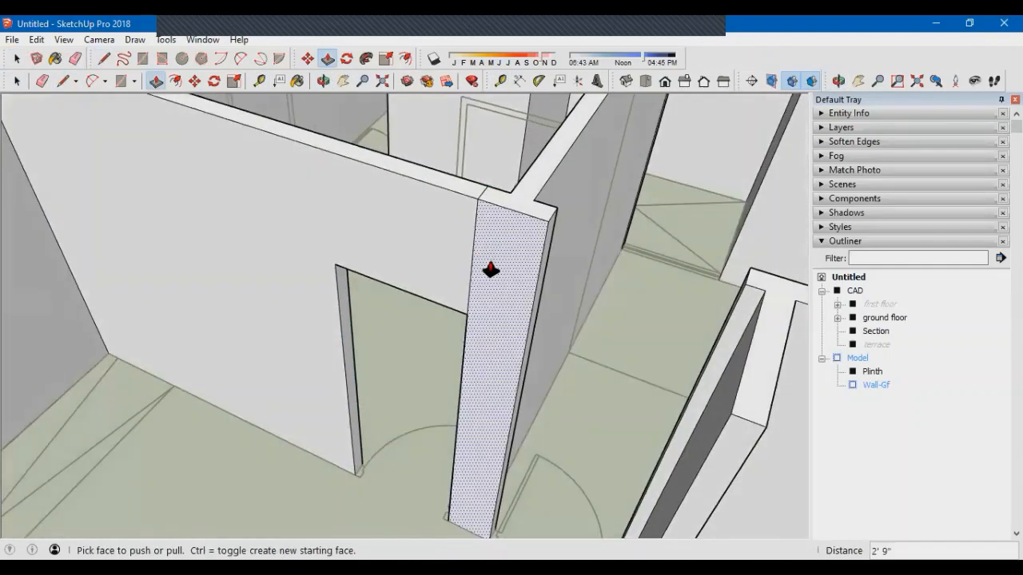
# Erase the seam above the finished door, then split the facing wall stub at door height and extend its upper part across the adjoining opening
pyautogui.press('e')
pyautogui.click(473, 255)
pyautogui.scroll(-3, 481, 187)
pyautogui.moveTo(481, 187)
pyautogui.mouseDown(button='middle')
pyautogui.moveTo(437, 374)
pyautogui.moveTo(584, 423)
pyautogui.moveTo(530, 237)
pyautogui.moveTo(105, 303)
pyautogui.moveTo(381, 285)
pyautogui.moveTo(432, 145)
pyautogui.mouseUp(button='middle')
pyautogui.scroll(3, 530, 237)
pyautogui.scroll(2, 255, 286)
pyautogui.press('l')
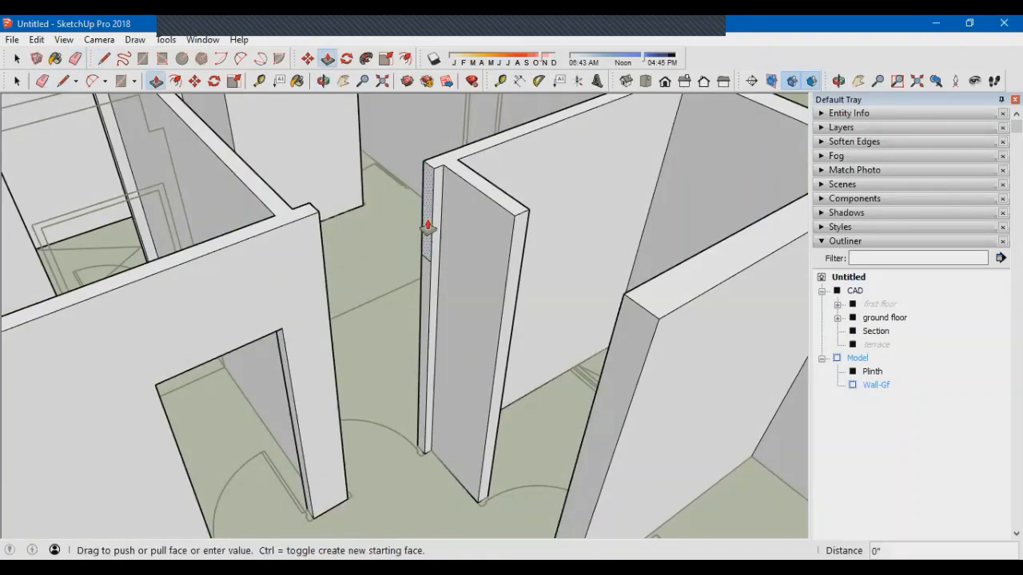
pyautogui.click(322, 228)
# Erase the seam edges left on the wall faces above the two adjoining door openings
pyautogui.press('e')
pyautogui.scroll(1, 322, 229)
pyautogui.click(328, 258)
pyautogui.moveTo(319, 206); pyautogui.dragTo(589, 338, button='middle')
pyautogui.scroll(1, 584, 340)
pyautogui.moveTo(558, 374); pyautogui.dragTo(489, 354)
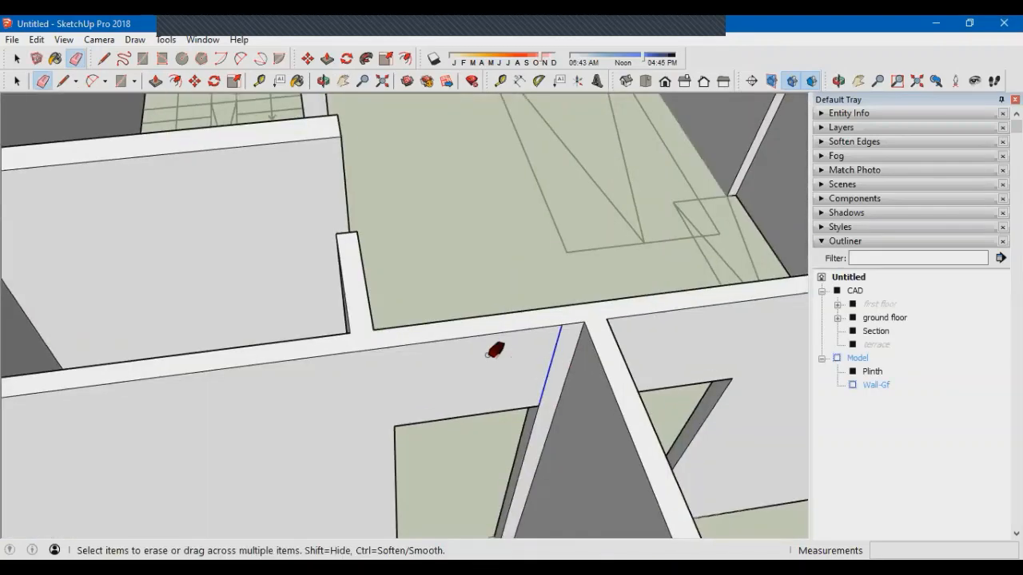
# Split the short wall's end face 2' 6" below its top, extend the upper part to the neighbouring wall and erase the seam
pyautogui.moveTo(495, 350)
pyautogui.mouseDown(button='middle')
pyautogui.moveTo(436, 391)
pyautogui.moveTo(317, 343)
pyautogui.mouseUp(button='middle')
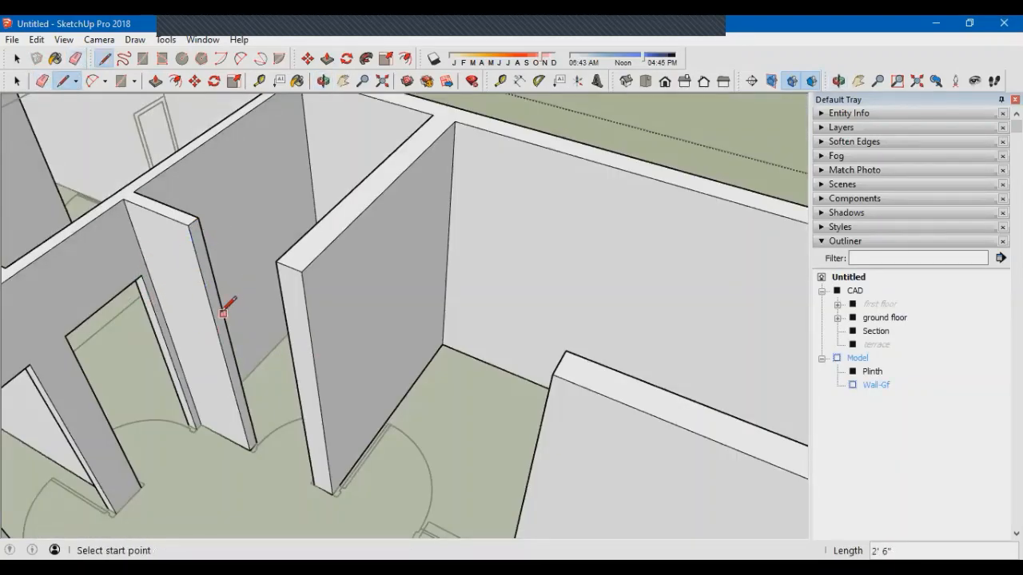
pyautogui.click(216, 288)
pyautogui.press('p')
pyautogui.click(206, 283)
pyautogui.click(289, 252)
pyautogui.scroll(1, 289, 252)
pyautogui.press('e')
pyautogui.moveTo(264, 274); pyautogui.dragTo(311, 284)
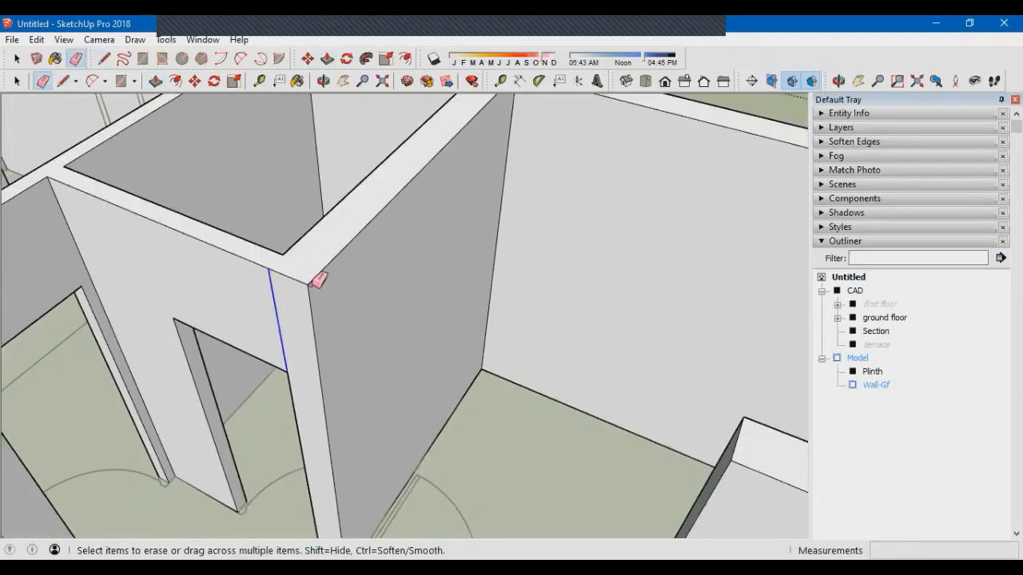
# Draw a rectangle of about 5' by 5" over the plan's window lines in the narrow room and raise it as a low wall
pyautogui.moveTo(311, 284)
pyautogui.mouseDown(button='middle')
pyautogui.moveTo(364, 399)
pyautogui.moveTo(330, 388)
pyautogui.mouseUp(button='middle')
pyautogui.scroll(3, 364, 399)
pyautogui.press('r')
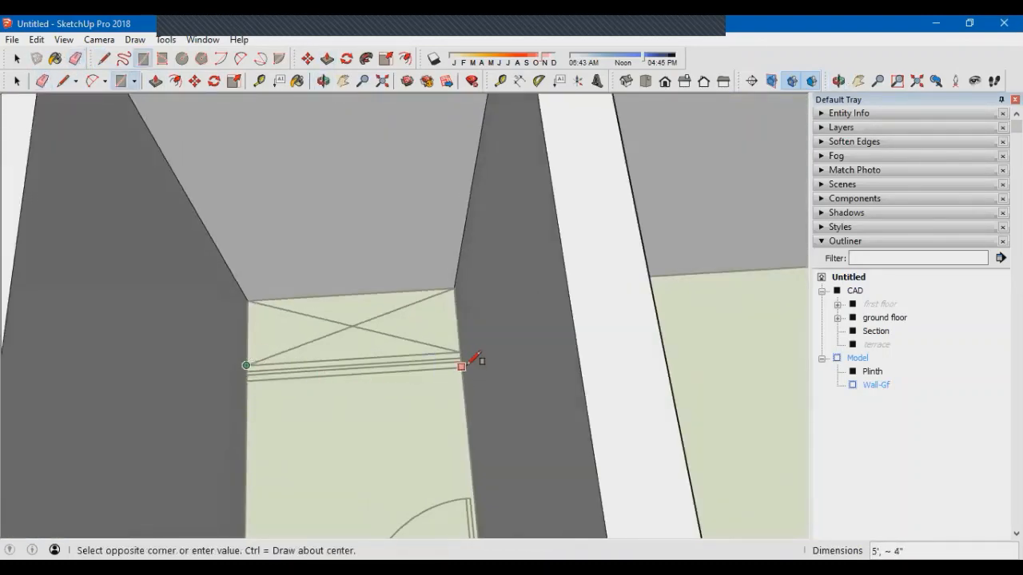
pyautogui.click(462, 366)
pyautogui.scroll(2, 472, 365)
pyautogui.press('ctrl')
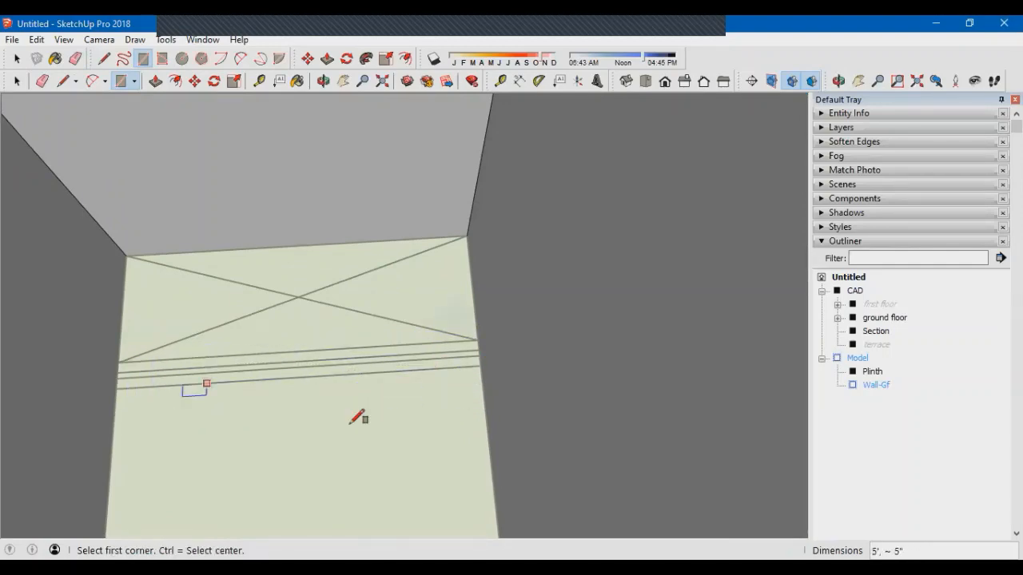
pyautogui.press('p')
pyautogui.click(396, 374)
pyautogui.scroll(-4, 381, 381)
pyautogui.scroll(2, 178, 235)
pyautogui.moveTo(178, 235); pyautogui.dragTo(388, 398, button='middle')
pyautogui.scroll(4, 318, 328)
pyautogui.press('space')
pyautogui.tripleClick(323, 323)
pyautogui.moveTo(272, 329); pyautogui.dragTo(471, 380)
pyautogui.rightClick(413, 352)
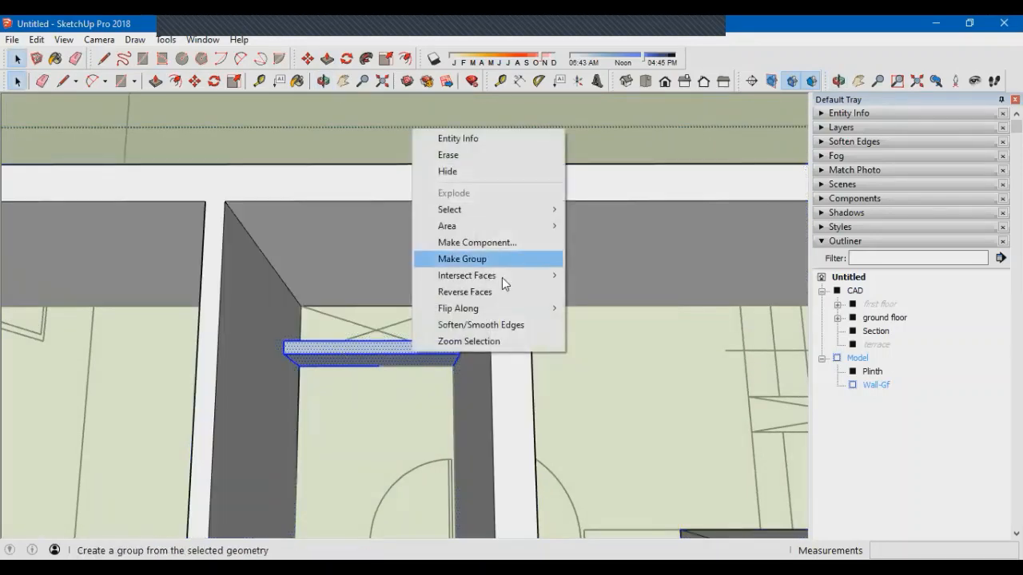
# Copy the low wall's top face straight up to the top level of the surrounding walls
pyautogui.moveTo(480, 369); pyautogui.dragTo(317, 312, button='middle')
pyautogui.press('m')
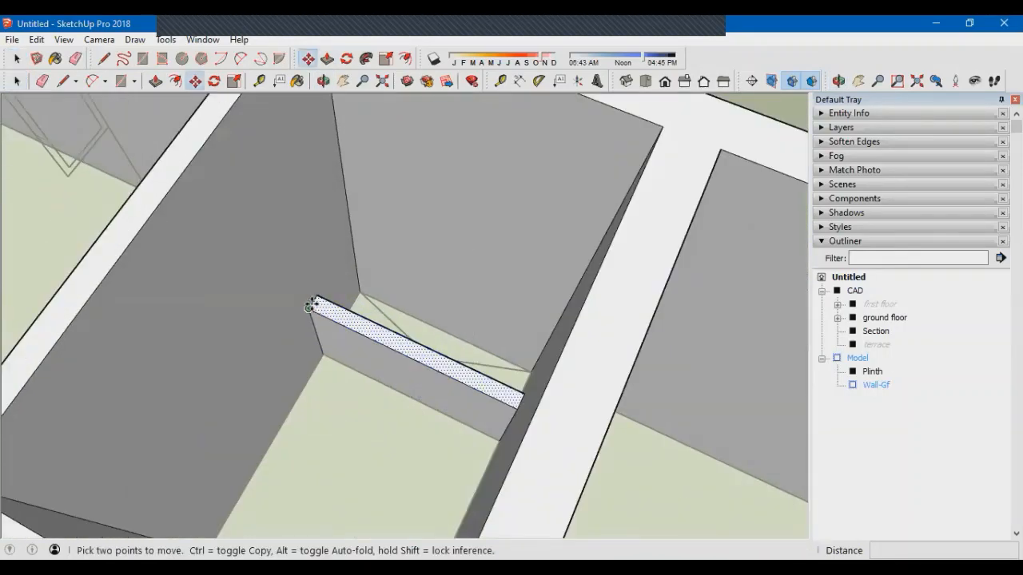
pyautogui.press('ctrl')
pyautogui.click(313, 305)
pyautogui.moveTo(311, 277); pyautogui.dragTo(66, 123, button='middle')
pyautogui.click(67, 123)
pyautogui.moveTo(293, 246); pyautogui.dragTo(299, 280, button='middle')
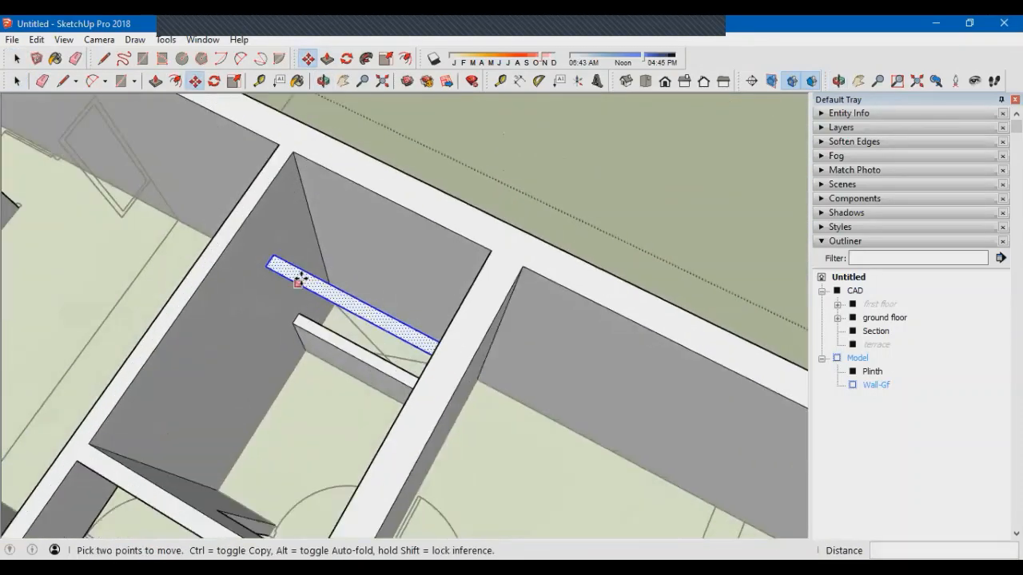
# Extrude the copied face downward as a wall piece above the opening and erase its seam edges against the side walls
pyautogui.press('p')
pyautogui.click(305, 280)
pyautogui.click(488, 278)
pyautogui.scroll(-2, 452, 279)
pyautogui.moveTo(439, 276); pyautogui.dragTo(467, 200, button='middle')
pyautogui.scroll(2, 467, 199)
pyautogui.press('e')
pyautogui.scroll(1, 467, 200)
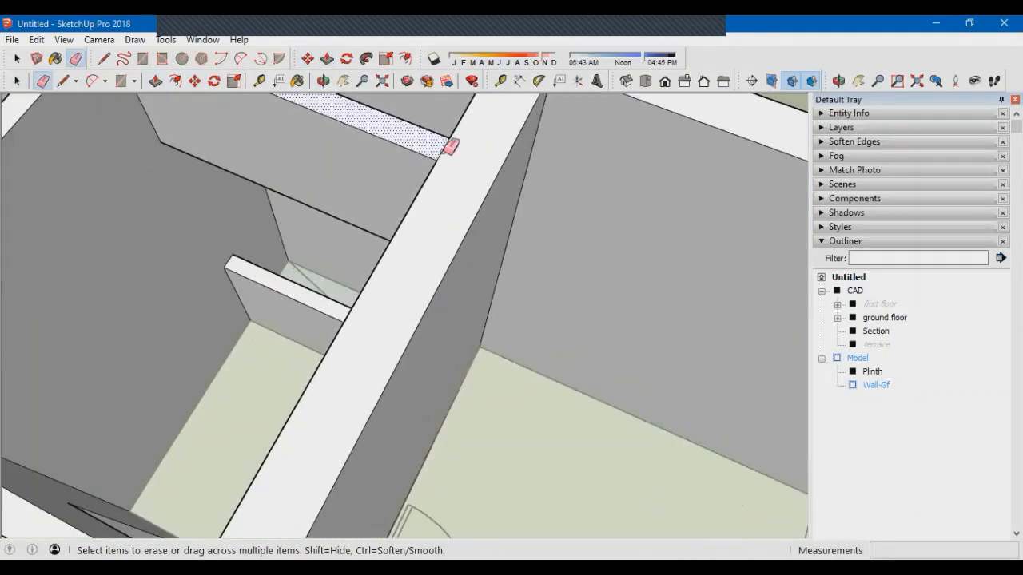
pyautogui.click(450, 151)
pyautogui.scroll(-2, 454, 146)
pyautogui.scroll(1, 347, 194)
pyautogui.click(348, 241)
# Split the long wall's free end 2' 6" below its top, extend the upper part to the door-side wall and erase the seam
pyautogui.scroll(-2, 354, 235)
pyautogui.moveTo(431, 375)
pyautogui.mouseDown(button='middle')
pyautogui.moveTo(540, 353)
pyautogui.moveTo(479, 271)
pyautogui.mouseUp(button='middle')
pyautogui.scroll(-1, 552, 325)
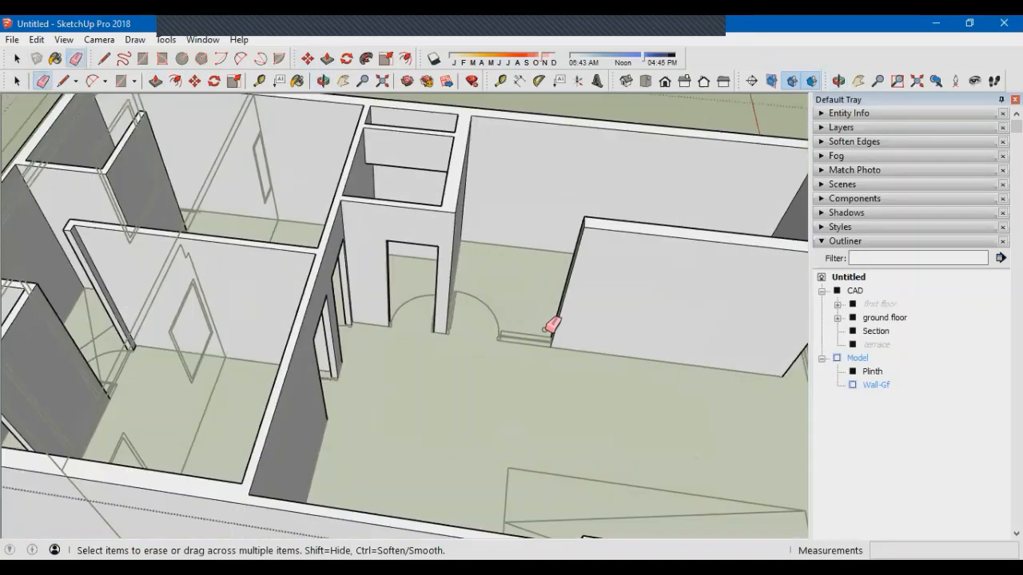
pyautogui.scroll(2, 552, 325)
pyautogui.moveTo(552, 324)
pyautogui.mouseDown(button='middle')
pyautogui.moveTo(543, 319)
pyautogui.moveTo(662, 275)
pyautogui.mouseUp(button='middle')
pyautogui.press('l')
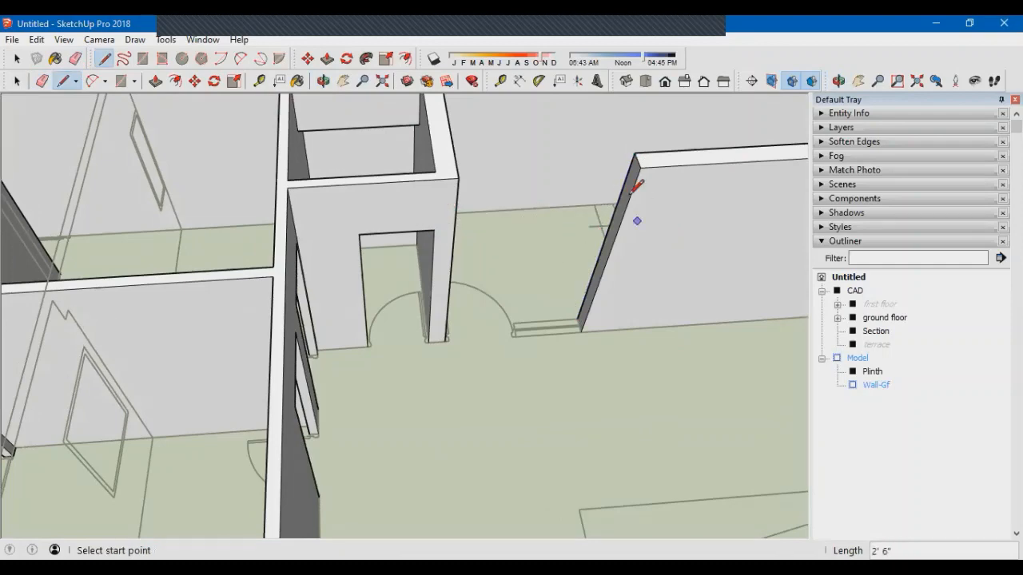
pyautogui.press('Escape')
pyautogui.press('e')
pyautogui.scroll(2, 410, 217)
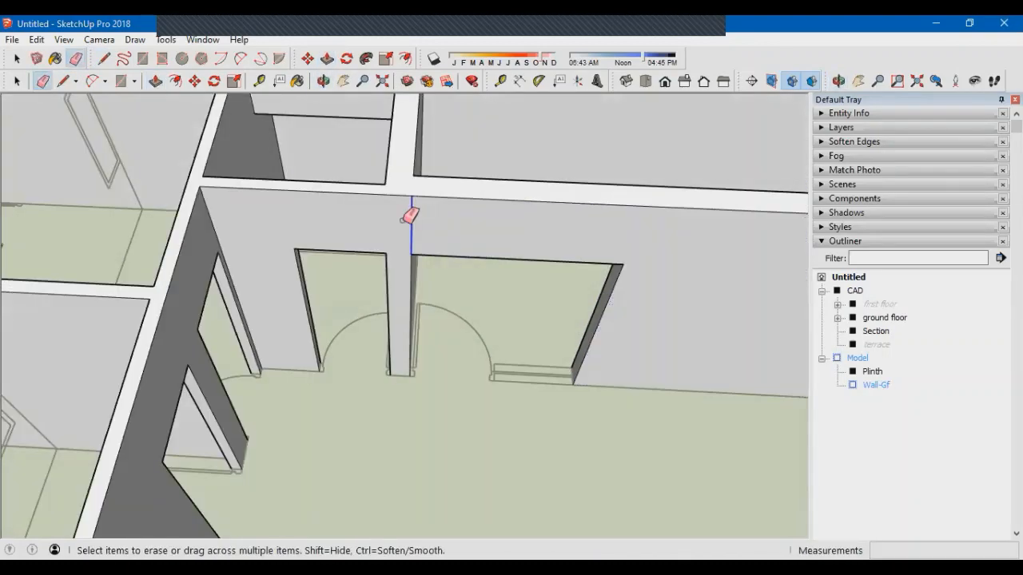
# Draw a rectangle over the window lines beside the door swing and raise it 3' as a sill wall
pyautogui.scroll(2, 516, 359)
pyautogui.press('r')
pyautogui.click(682, 385)
pyautogui.press('p')
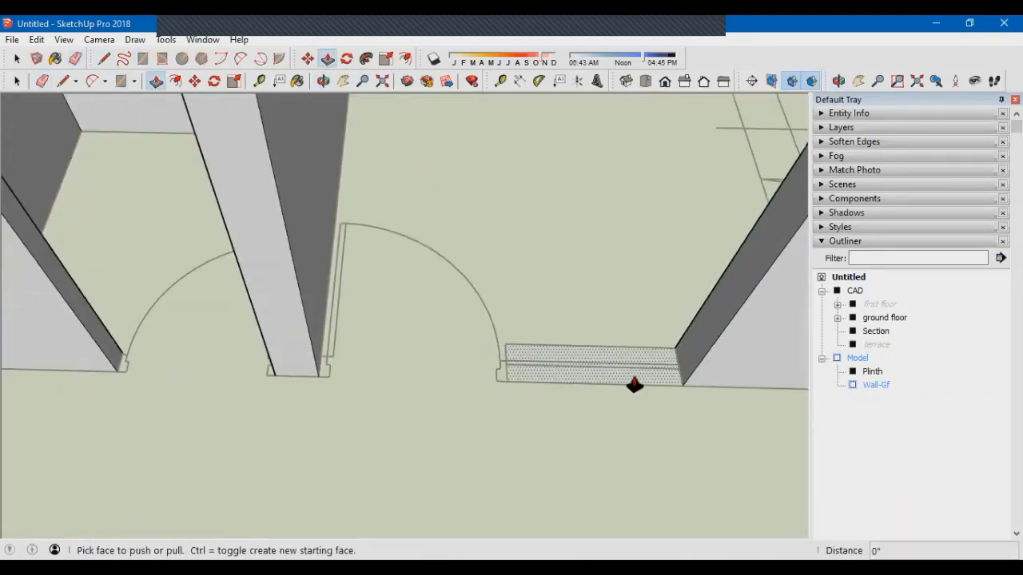
pyautogui.click(635, 383)
pyautogui.moveTo(634, 384); pyautogui.dragTo(361, 270, button='middle')
pyautogui.write("3'")
pyautogui.press('Return')
# Erase the seam edge between the new sill wall and the adjoining long wall
pyautogui.scroll(2, 503, 378)
pyautogui.scroll(1, 502, 378)
pyautogui.press('e')
pyautogui.moveTo(508, 337); pyautogui.dragTo(484, 331)
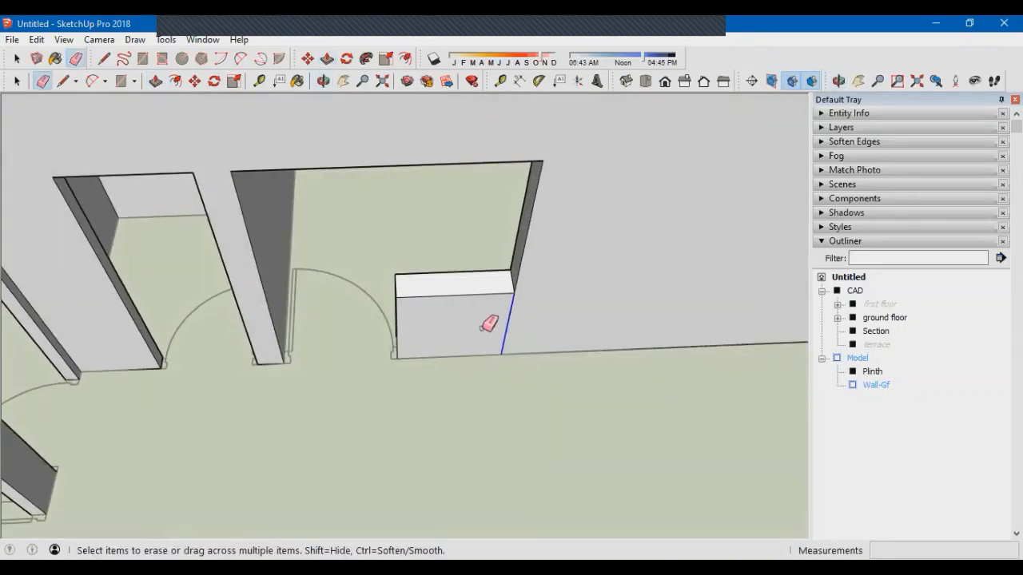
# Split the short rear-room partition's end face at door height and extend its upper part across the doorway to the outer wall
pyautogui.moveTo(484, 331)
pyautogui.mouseDown(button='middle')
pyautogui.moveTo(128, 335)
pyautogui.moveTo(137, 331)
pyautogui.mouseUp(button='middle')
pyautogui.scroll(-4, 400, 272)
pyautogui.moveTo(400, 271)
pyautogui.keyDown('shift'); pyautogui.mouseDown(button='middle')
pyautogui.moveTo(311, 335)
pyautogui.moveTo(338, 258)
pyautogui.mouseUp(button='middle'); pyautogui.keyUp('shift')
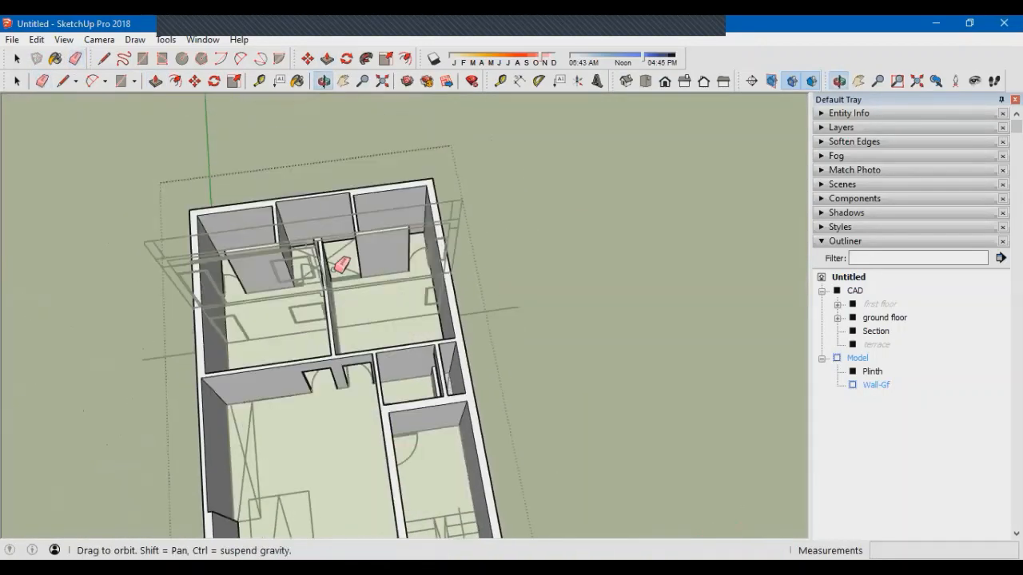
pyautogui.scroll(4, 552, 269)
pyautogui.scroll(3, 406, 263)
pyautogui.click(423, 206)
pyautogui.scroll(-3, 404, 264)
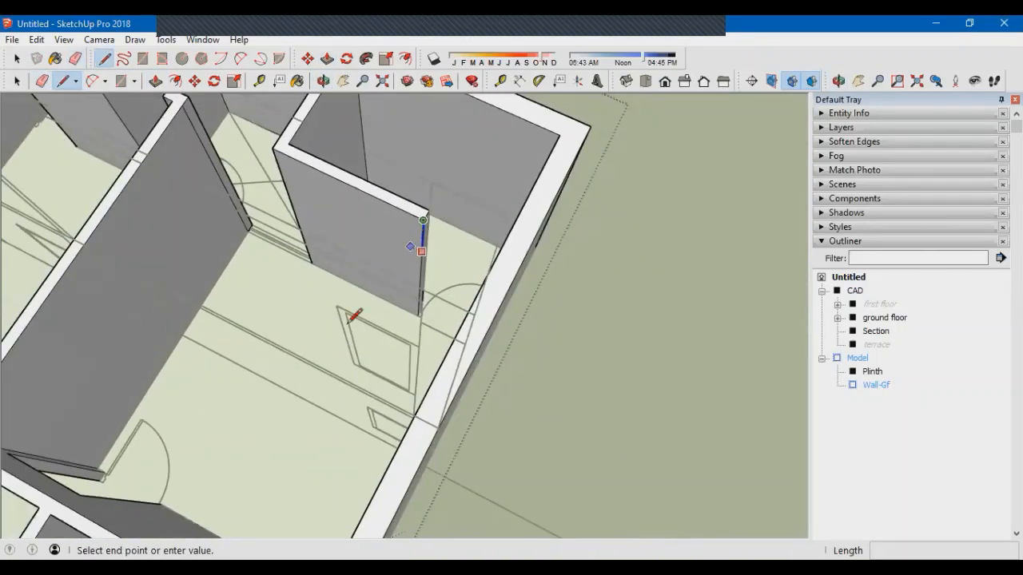
pyautogui.scroll(3, 172, 448)
pyautogui.click(195, 503)
pyautogui.moveTo(372, 370); pyautogui.dragTo(290, 359, button='middle')
pyautogui.click(657, 198)
pyautogui.scroll(3, 670, 192)
pyautogui.click(670, 192)
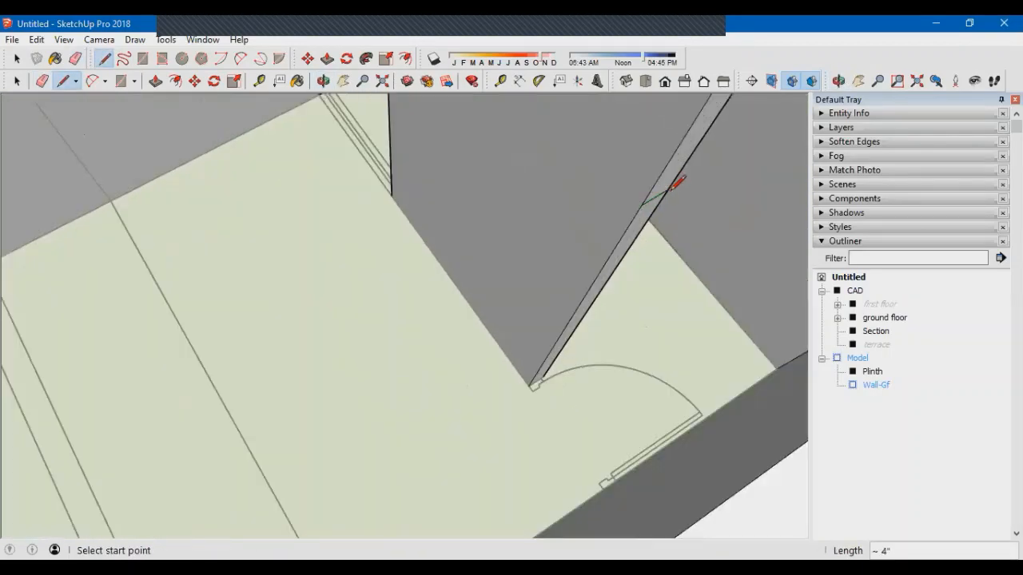
pyautogui.press('p')
pyautogui.click(664, 190)
pyautogui.scroll(-2, 664, 208)
pyautogui.click(652, 379)
# Split the middle partition's end face at sill and lintel heights and extend both parts to the facing wall, leaving a window opening
pyautogui.keyDown('shift'); pyautogui.moveTo(715, 289); pyautogui.dragTo(621, 305, button='middle'); pyautogui.keyUp('shift')
pyautogui.scroll(-3, 621, 302)
pyautogui.keyDown('shift'); pyautogui.moveTo(476, 215); pyautogui.dragTo(524, 251, button='middle'); pyautogui.keyUp('shift')
pyautogui.scroll(3, 524, 251)
pyautogui.press('l')
pyautogui.click(463, 397)
pyautogui.press('Up')
pyautogui.scroll(-3, 463, 397)
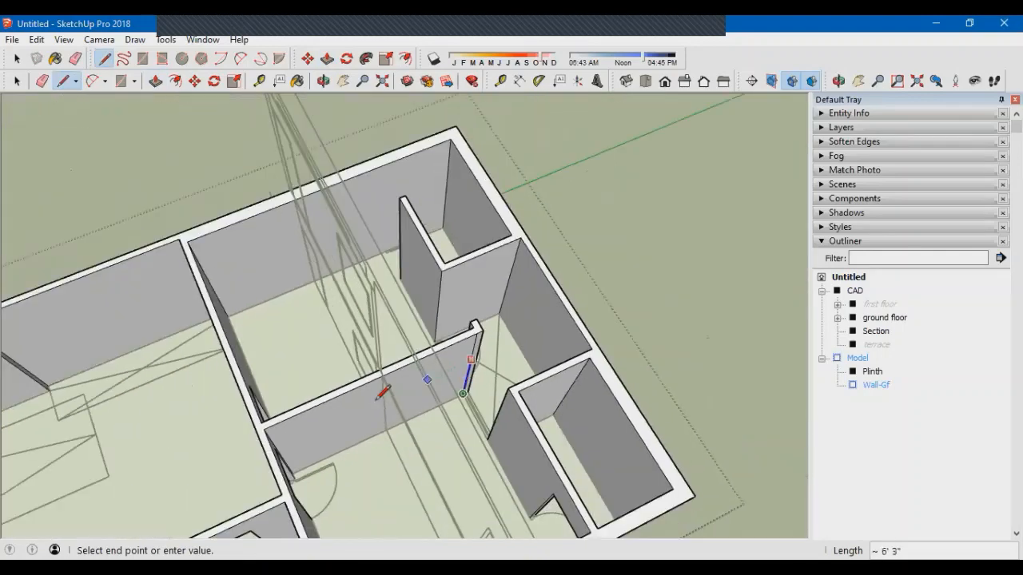
pyautogui.moveTo(378, 400); pyautogui.dragTo(370, 372, button='middle')
pyautogui.scroll(4, 370, 367)
pyautogui.click(370, 358)
pyautogui.scroll(-2, 370, 359)
pyautogui.scroll(3, 509, 344)
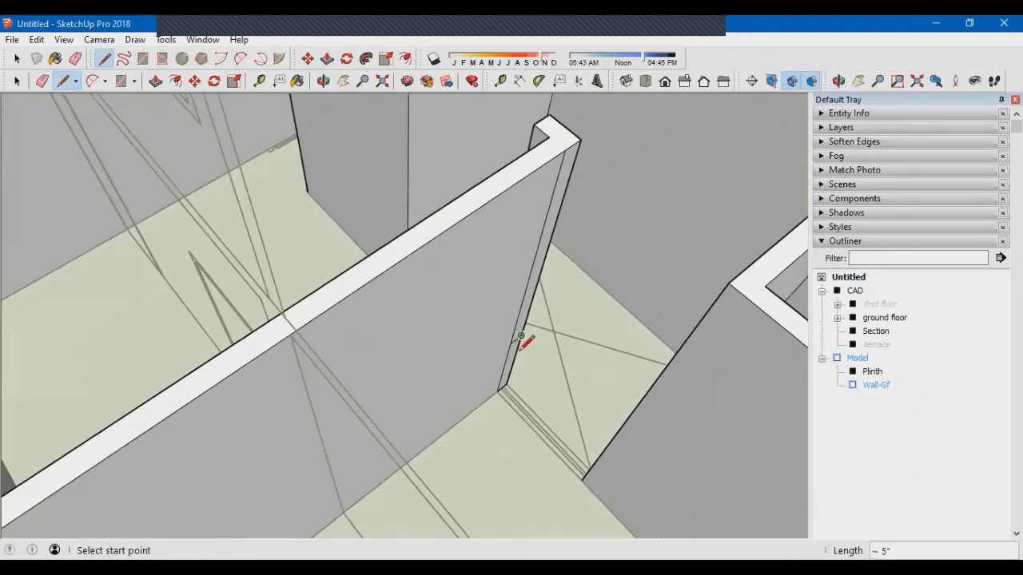
pyautogui.scroll(-2, 520, 336)
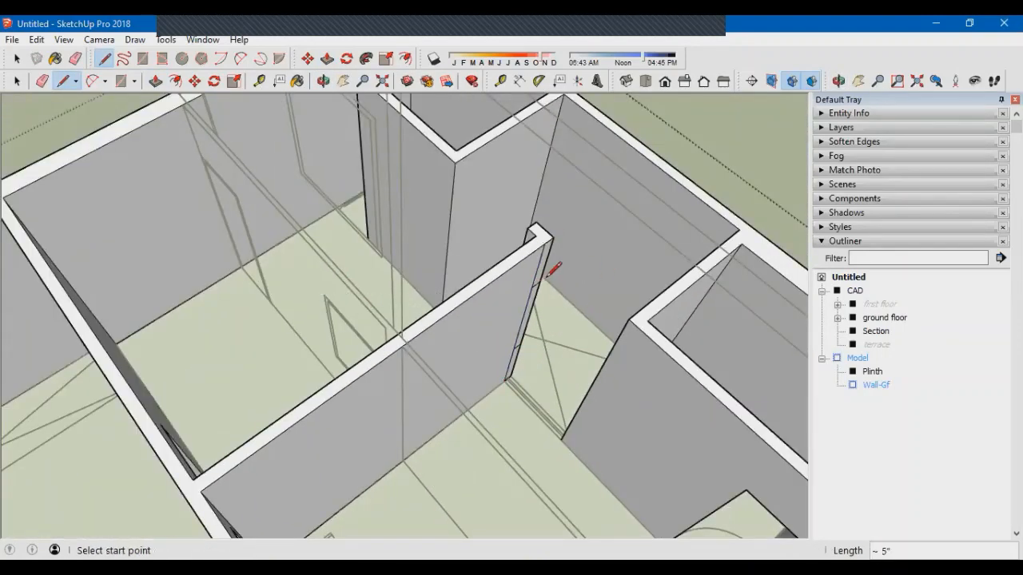
pyautogui.moveTo(509, 375); pyautogui.dragTo(491, 365, button='middle')
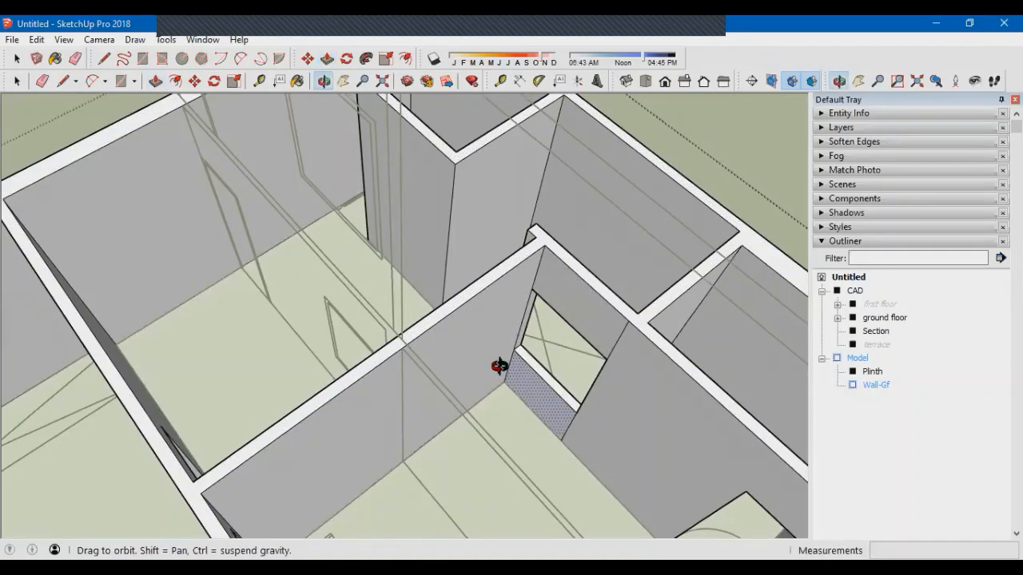
# Erase the seam edges where the window's sill and lintel pieces meet the adjoining wall
pyautogui.scroll(3, 525, 312)
pyautogui.press('e')
pyautogui.scroll(1, 607, 326)
pyautogui.moveTo(542, 430); pyautogui.dragTo(548, 430)
pyautogui.scroll(-4, 548, 430)
# Split the wall end beside the next rear-room doorway at door height, extend its upper part to the facing wall and clean the seam
pyautogui.moveTo(559, 431)
pyautogui.mouseDown(button='middle')
pyautogui.moveTo(580, 434)
pyautogui.moveTo(543, 267)
pyautogui.mouseUp(button='middle')
pyautogui.scroll(3, 496, 301)
pyautogui.press('l')
pyautogui.scroll(2, 457, 308)
pyautogui.moveTo(498, 310); pyautogui.dragTo(550, 200, button='middle')
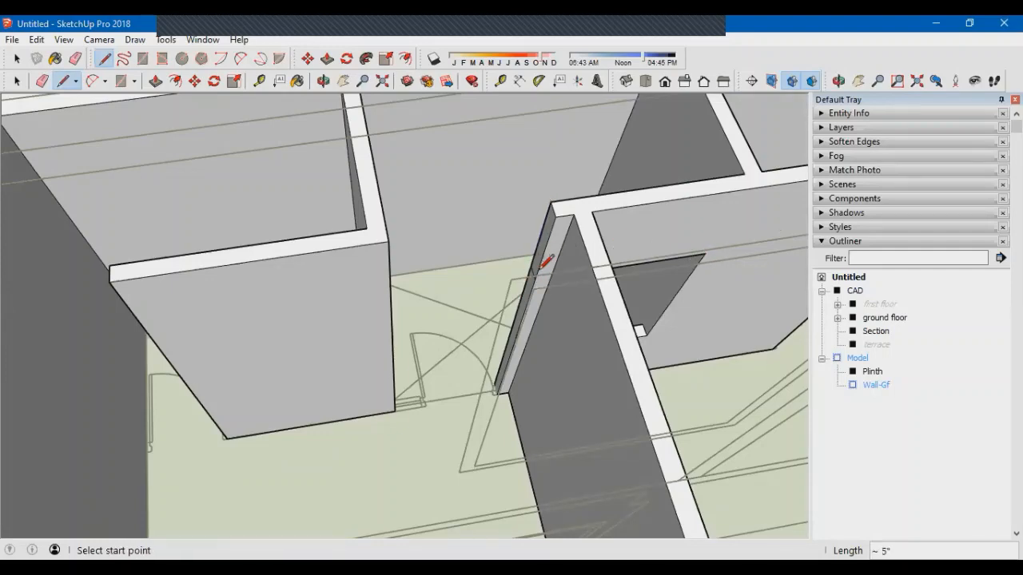
pyautogui.click(364, 226)
pyautogui.scroll(1, 389, 248)
pyautogui.press('e')
pyautogui.scroll(-2, 456, 248)
# Split the remaining free partition end 2' 6" below its top and extend the upper part 2' 6" to the outer wall
pyautogui.moveTo(296, 330); pyautogui.dragTo(403, 351, button='middle')
pyautogui.press('l')
pyautogui.scroll(-1, 389, 254)
pyautogui.click(698, 113)
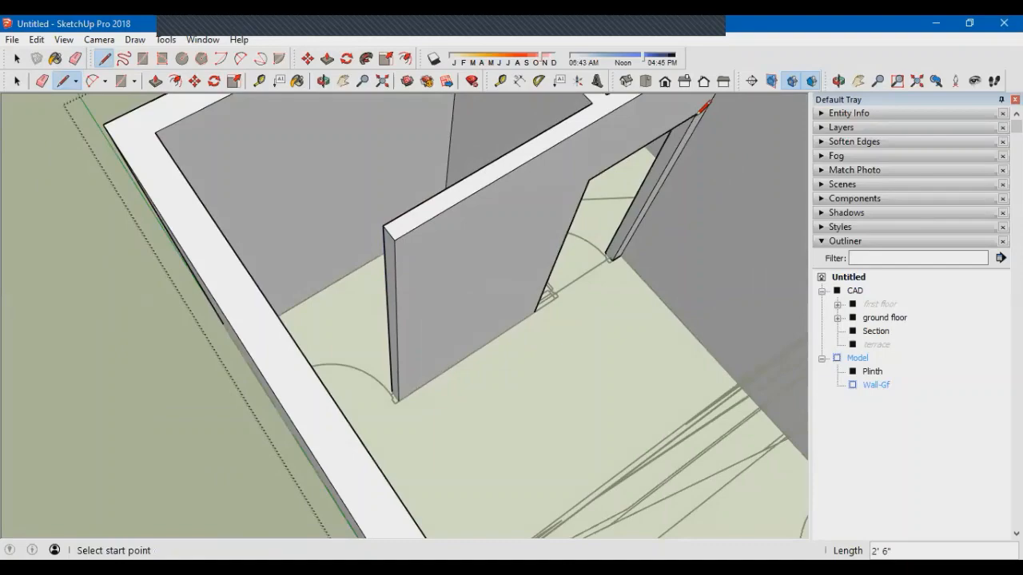
pyautogui.click(394, 299)
pyautogui.press('p')
pyautogui.click(392, 276)
pyautogui.click(235, 272)
pyautogui.moveTo(235, 272); pyautogui.dragTo(365, 456, button='middle')
# Leave the wall group and examine the joined walls, door heads and window openings throughout the ground floor
pyautogui.scroll(-2, 296, 387)
pyautogui.scroll(5, 422, 315)
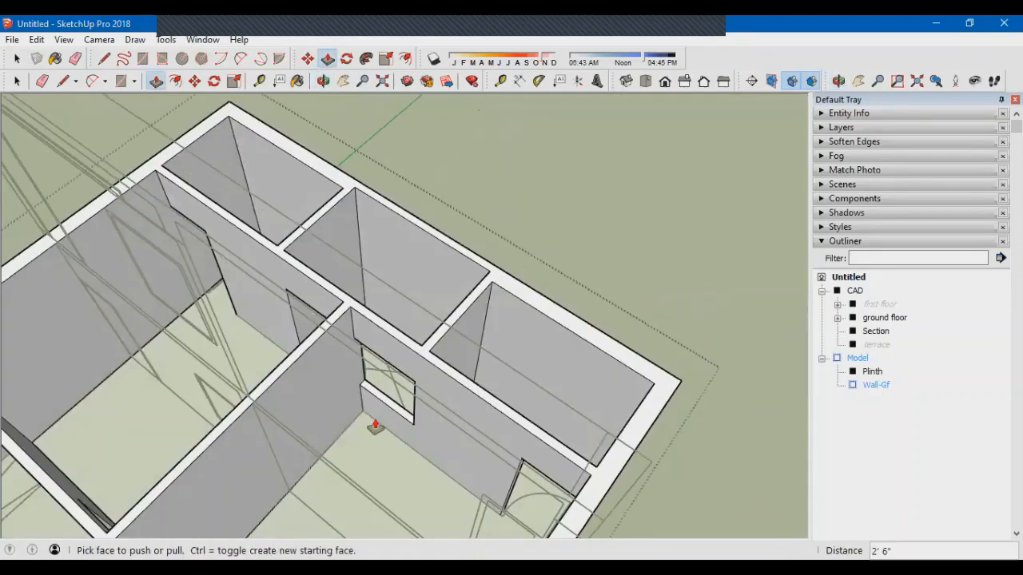
pyautogui.scroll(5, 375, 424)
pyautogui.click(436, 346)
pyautogui.press('Escape')
pyautogui.scroll(-6, 424, 406)
pyautogui.moveTo(432, 409); pyautogui.dragTo(484, 442, button='middle')
pyautogui.press('space')
pyautogui.scroll(5, 397, 361)
pyautogui.scroll(6, 448, 299)
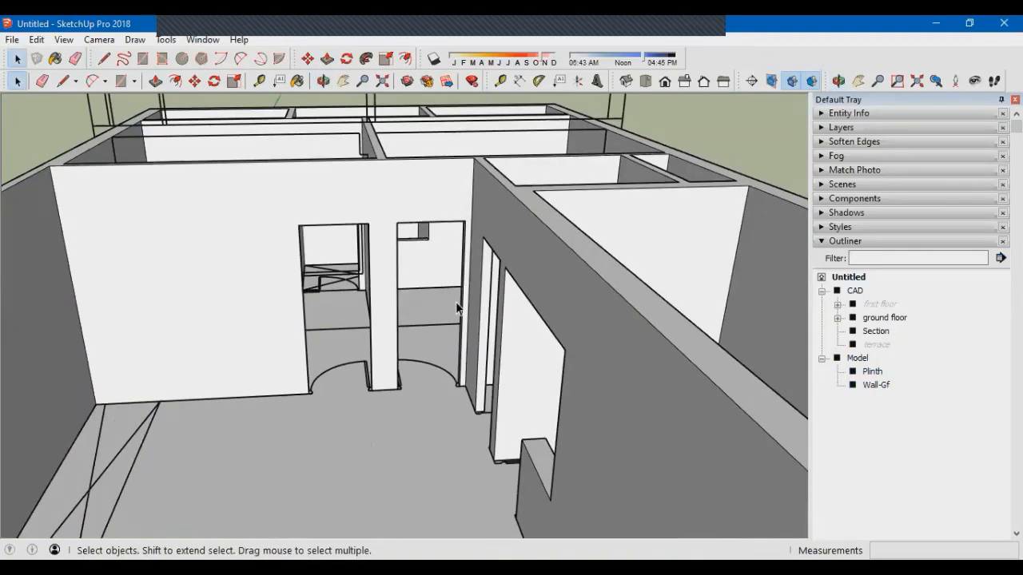
pyautogui.scroll(-4, 457, 308)
pyautogui.moveTo(457, 307)
pyautogui.mouseDown(button='middle')
pyautogui.moveTo(346, 393)
pyautogui.moveTo(457, 293)
pyautogui.mouseUp(button='middle')
pyautogui.scroll(-3, 438, 353)
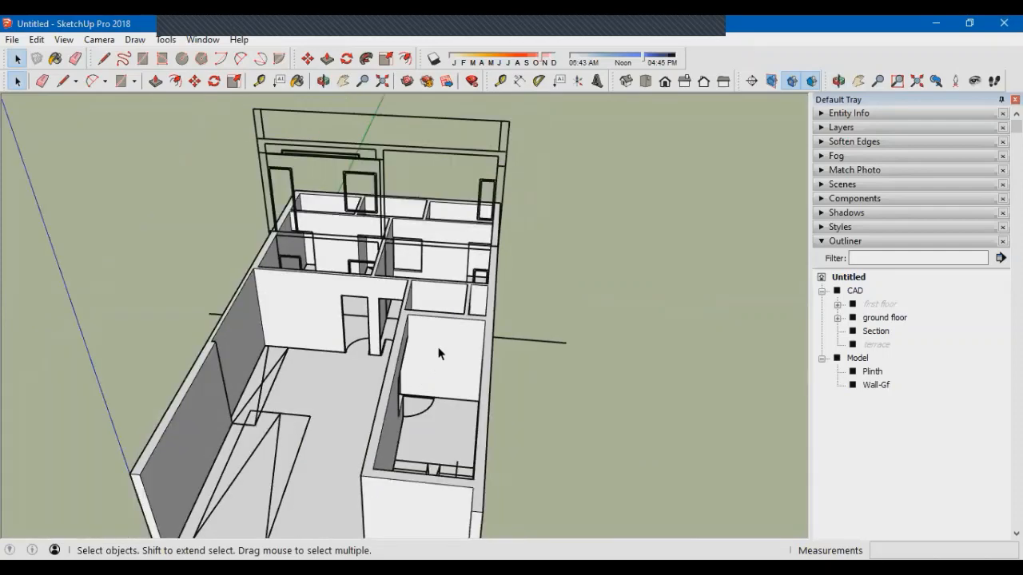
# Select the whole Wall-Gf group and show its entity information
pyautogui.tripleClick(437, 353)
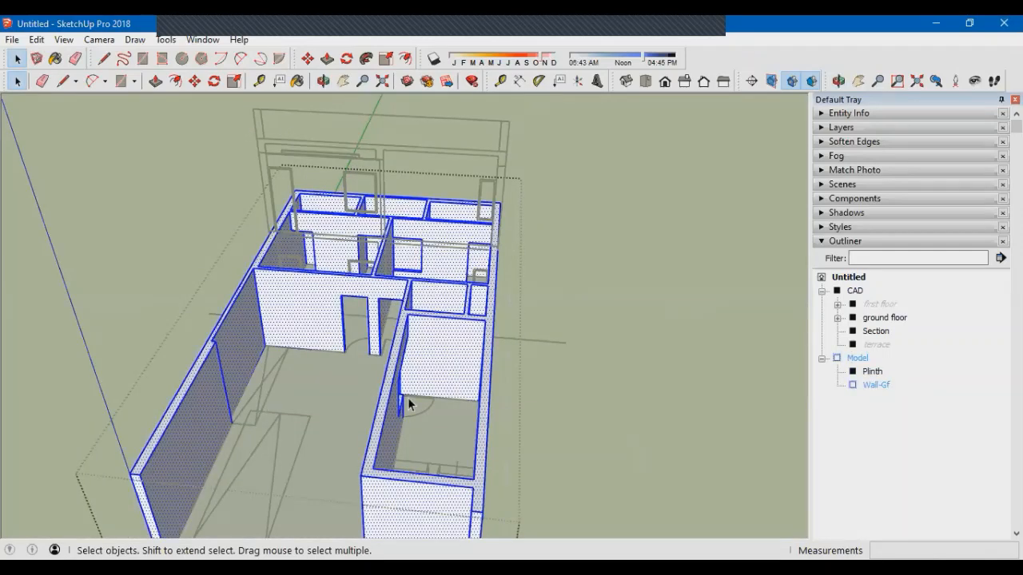
pyautogui.press('Escape')
pyautogui.click(418, 345)
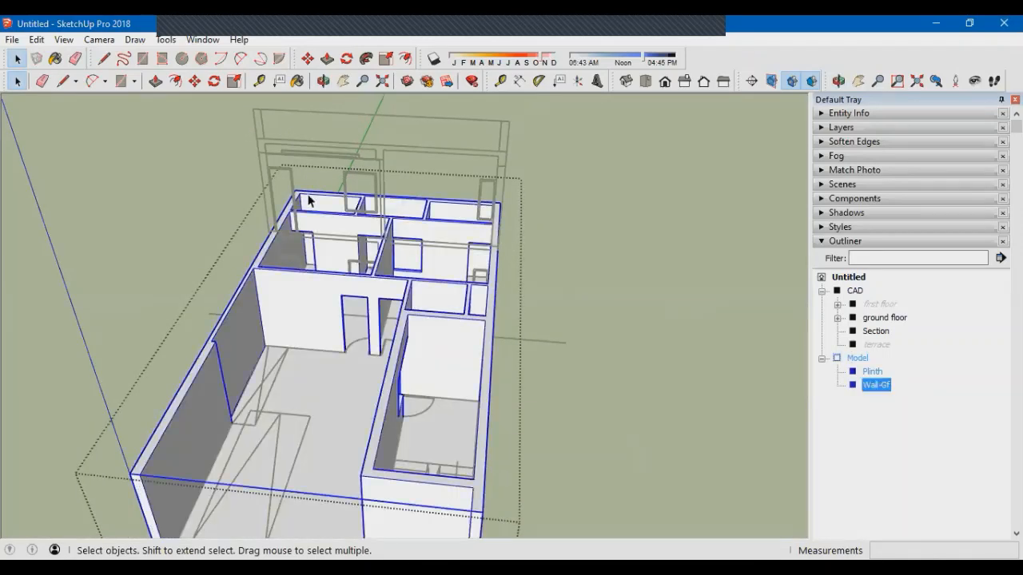
pyautogui.click(861, 114)
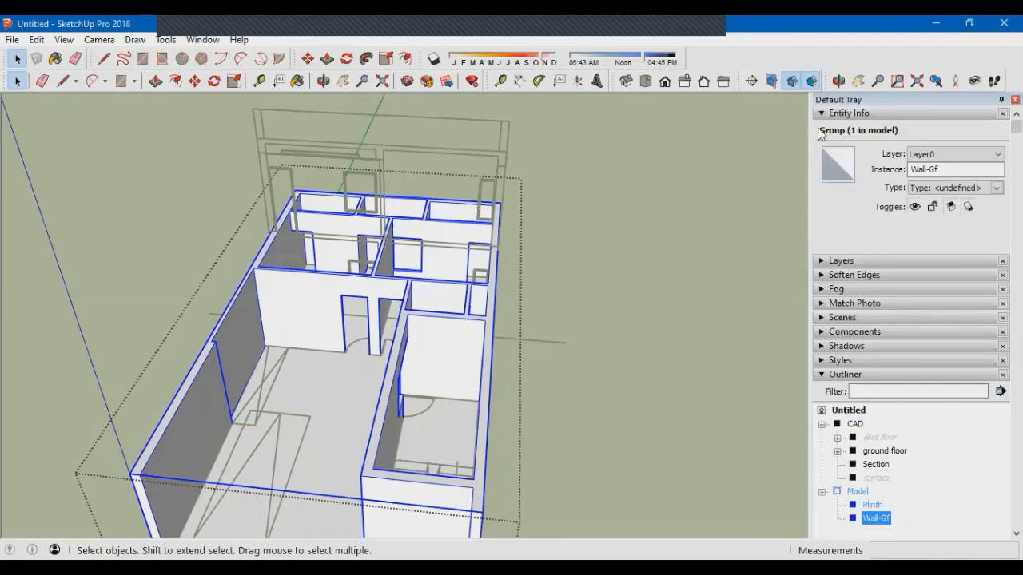
# Open the Wall-Gf group for editing and draw an edge across the open partition end beside the narrow shaft on the walls' underside
pyautogui.scroll(-3, 644, 263)
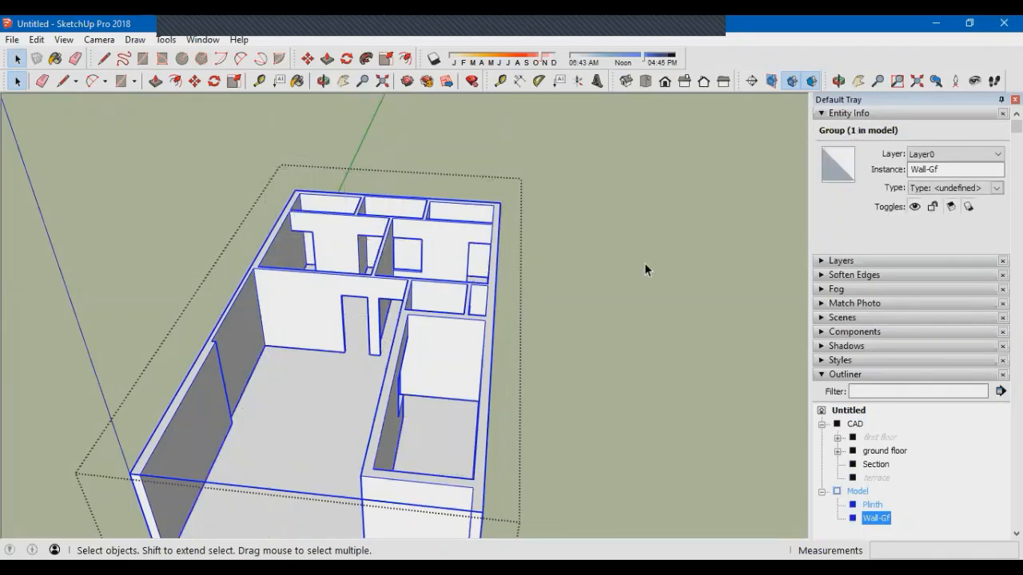
pyautogui.moveTo(644, 262); pyautogui.dragTo(414, 305, button='middle')
pyautogui.scroll(6, 413, 309)
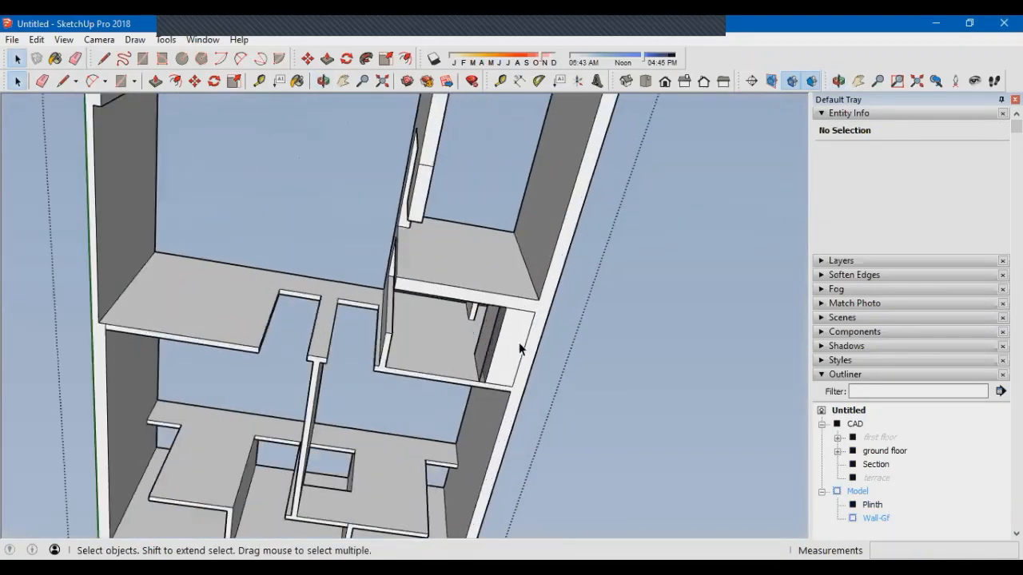
pyautogui.moveTo(382, 362); pyautogui.dragTo(489, 244, button='middle')
pyautogui.scroll(4, 434, 368)
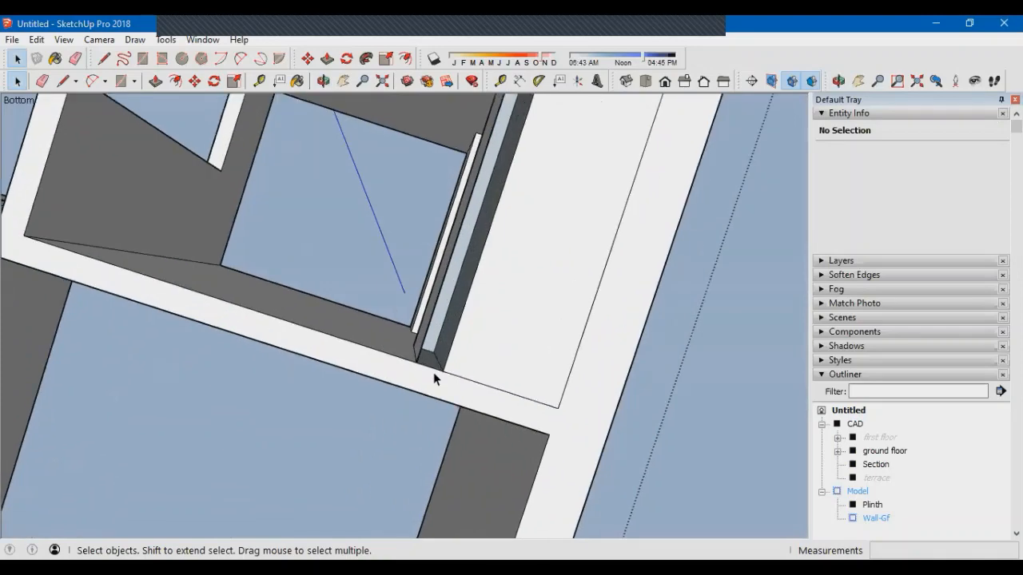
pyautogui.press('l')
pyautogui.click(416, 362)
pyautogui.click(442, 370)
pyautogui.scroll(-2, 442, 370)
pyautogui.moveTo(442, 371)
pyautogui.mouseDown(button='middle')
pyautogui.moveTo(421, 381)
pyautogui.moveTo(434, 373)
pyautogui.mouseUp(button='middle')
pyautogui.scroll(3, 434, 372)
# Delete the stray face covering the narrow shaft from below and erase the leftover seams where its partition meets the adjoining walls
pyautogui.press('space')
pyautogui.click(523, 350)
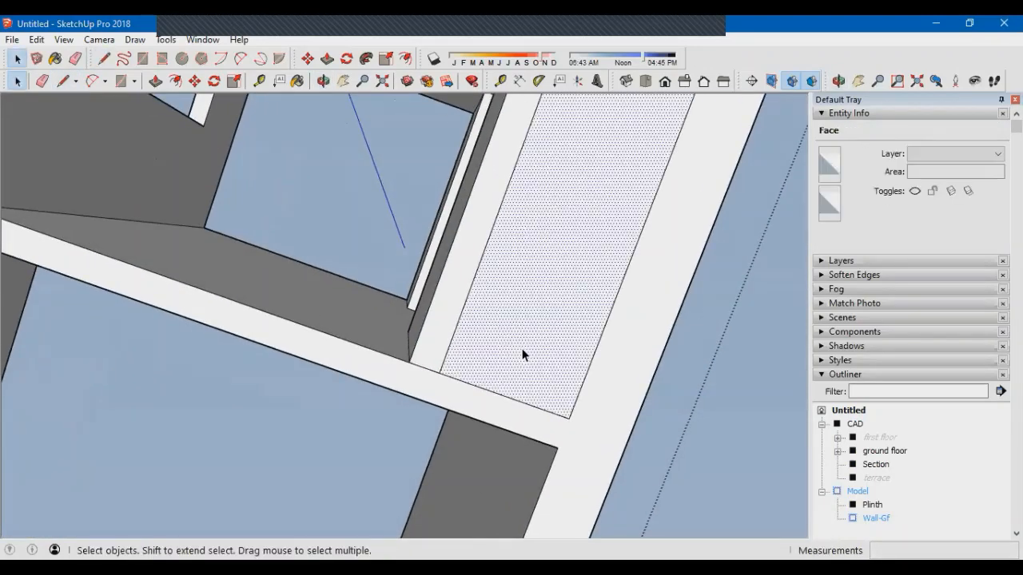
pyautogui.press('Delete')
pyautogui.press('e')
pyautogui.scroll(-4, 415, 383)
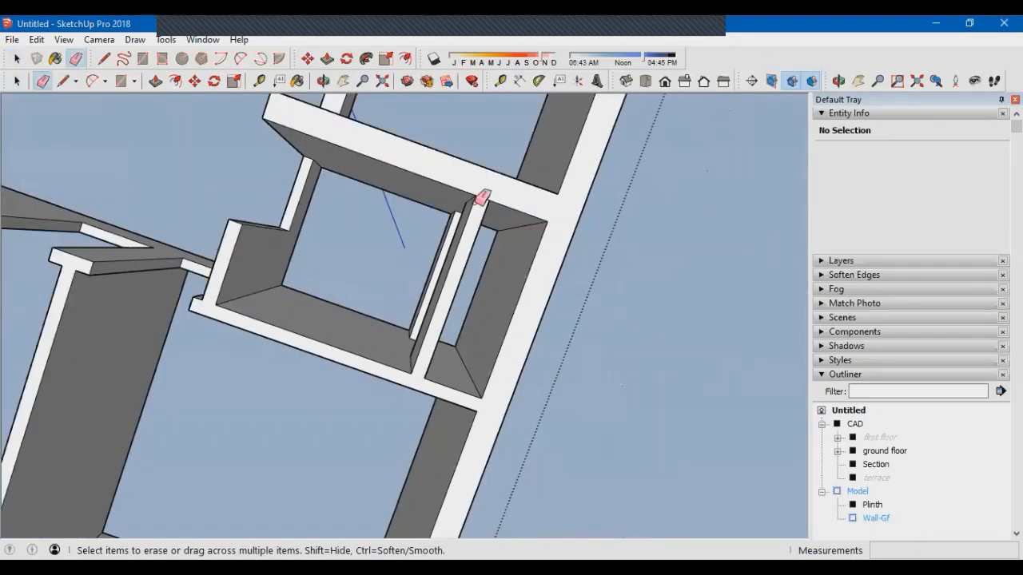
pyautogui.scroll(2, 488, 190)
pyautogui.scroll(-5, 487, 240)
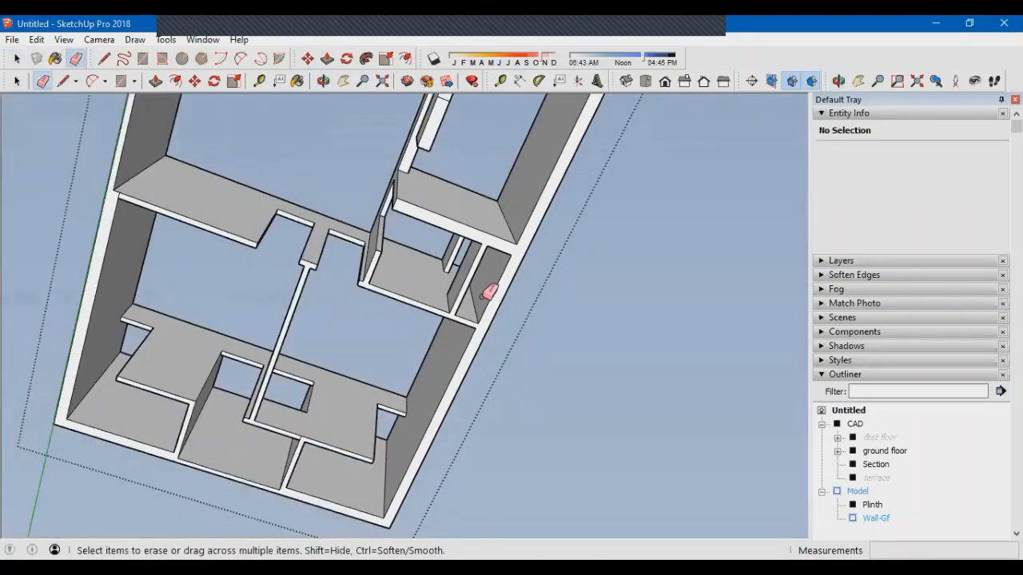
# Examine the underside of the rear-room partition junctions for stray edges and faces
pyautogui.moveTo(357, 300); pyautogui.dragTo(400, 347, button='middle')
pyautogui.scroll(5, 327, 456)
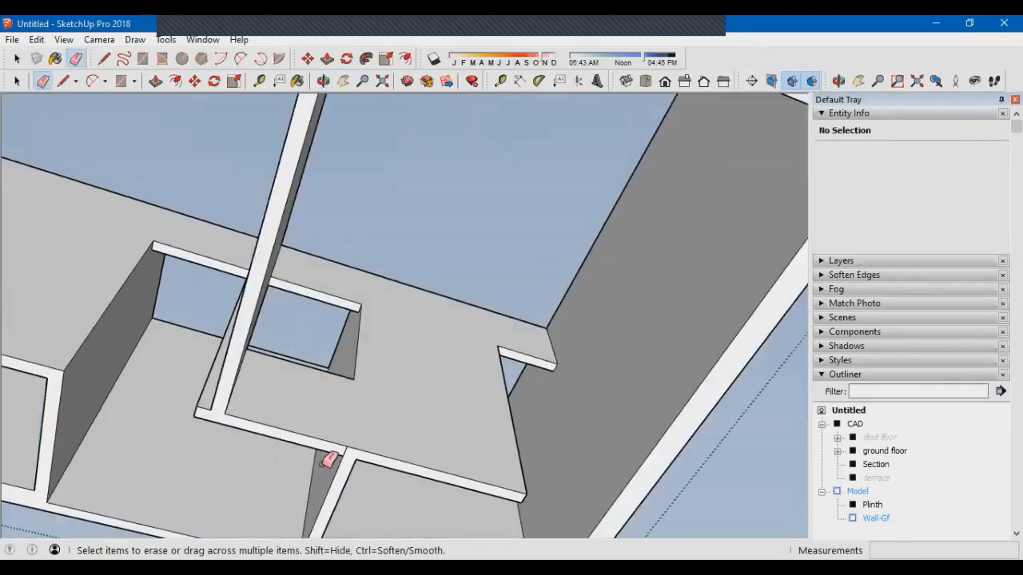
# Examine the ground-floor walls and openings from several angles for leftover edges
pyautogui.scroll(-5, 359, 424)
pyautogui.moveTo(456, 361); pyautogui.dragTo(349, 398, button='middle')
pyautogui.scroll(-2, 341, 401)
pyautogui.scroll(3, 233, 285)
pyautogui.scroll(-1, 260, 298)
pyautogui.moveTo(260, 299); pyautogui.dragTo(185, 262, button='middle')
pyautogui.scroll(2, 220, 133)
pyautogui.scroll(-4, 224, 132)
pyautogui.scroll(-4, 441, 367)
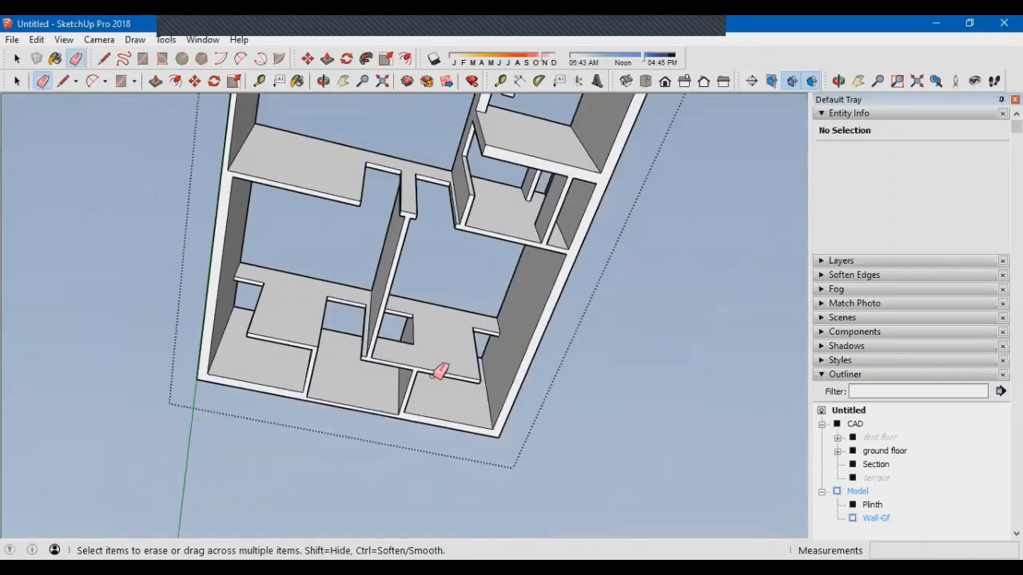
pyautogui.moveTo(482, 267); pyautogui.dragTo(468, 198, button='middle')
pyautogui.scroll(3, 485, 205)
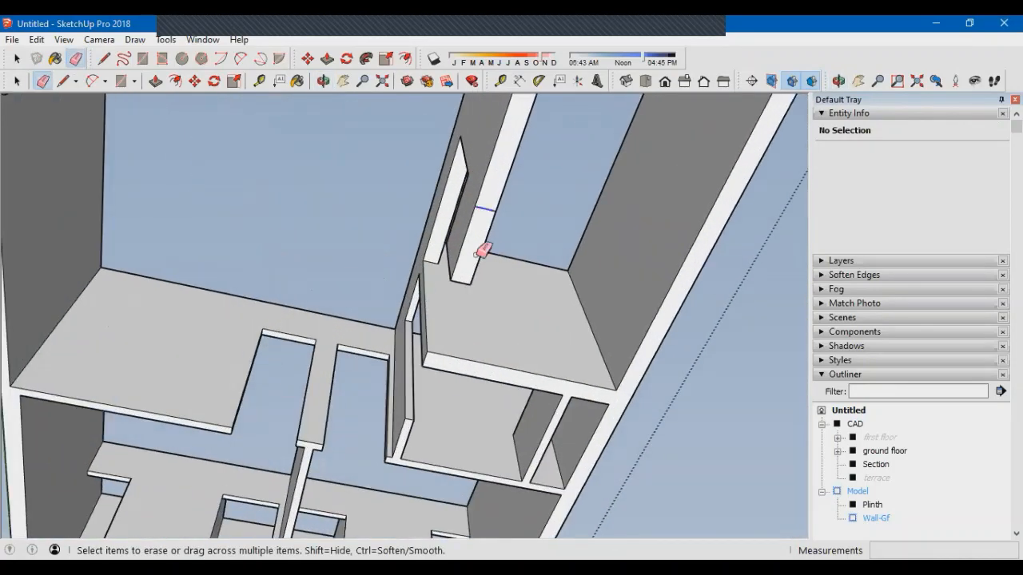
pyautogui.scroll(-5, 423, 354)
pyautogui.moveTo(452, 235)
pyautogui.mouseDown(button='middle')
pyautogui.moveTo(393, 293)
pyautogui.moveTo(375, 254)
pyautogui.moveTo(201, 283)
pyautogui.moveTo(472, 394)
pyautogui.moveTo(422, 418)
pyautogui.moveTo(470, 449)
pyautogui.moveTo(466, 352)
pyautogui.moveTo(460, 371)
pyautogui.mouseUp(button='middle')
# Close the Wall-Gf group, check its volume in the entity information, and exit the Model group
pyautogui.press('space')
pyautogui.click(466, 353)
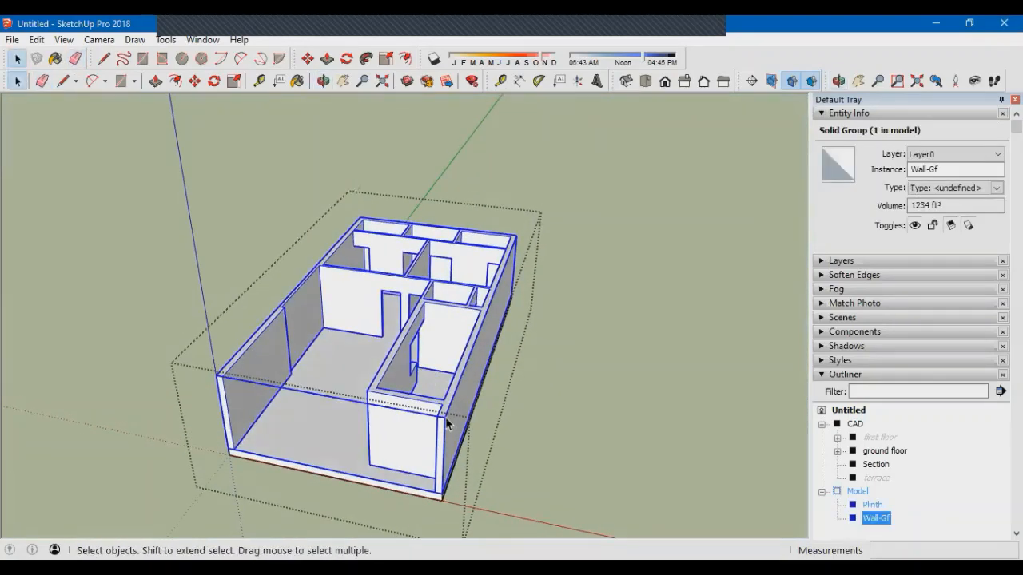
pyautogui.moveTo(446, 424); pyautogui.dragTo(499, 284, button='middle')
pyautogui.click(477, 376)
pyautogui.scroll(4, 416, 320)
pyautogui.click(427, 376)
pyautogui.doubleClick(500, 284)
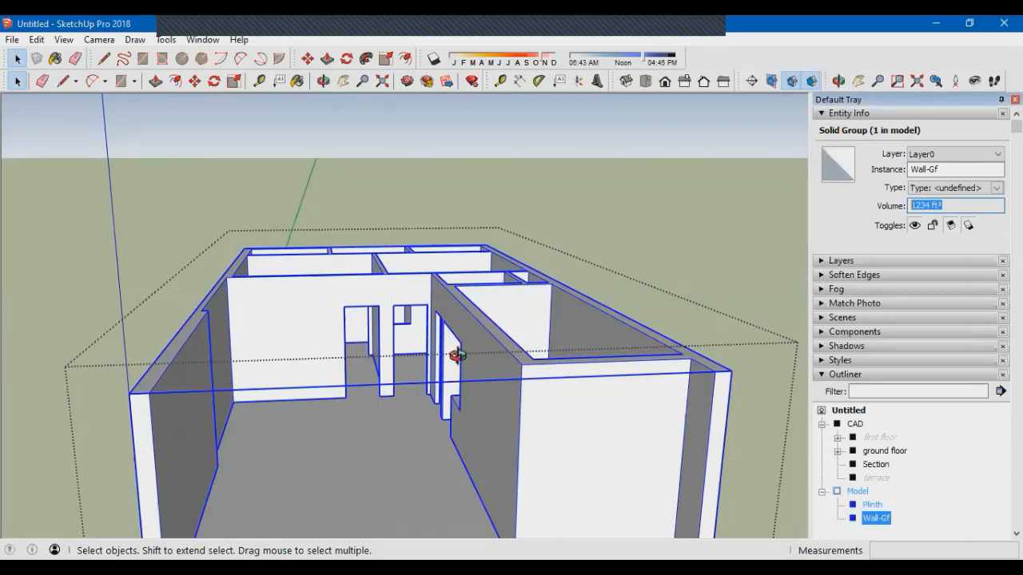
pyautogui.moveTo(456, 353); pyautogui.dragTo(410, 290, button='middle')
pyautogui.press('Escape')
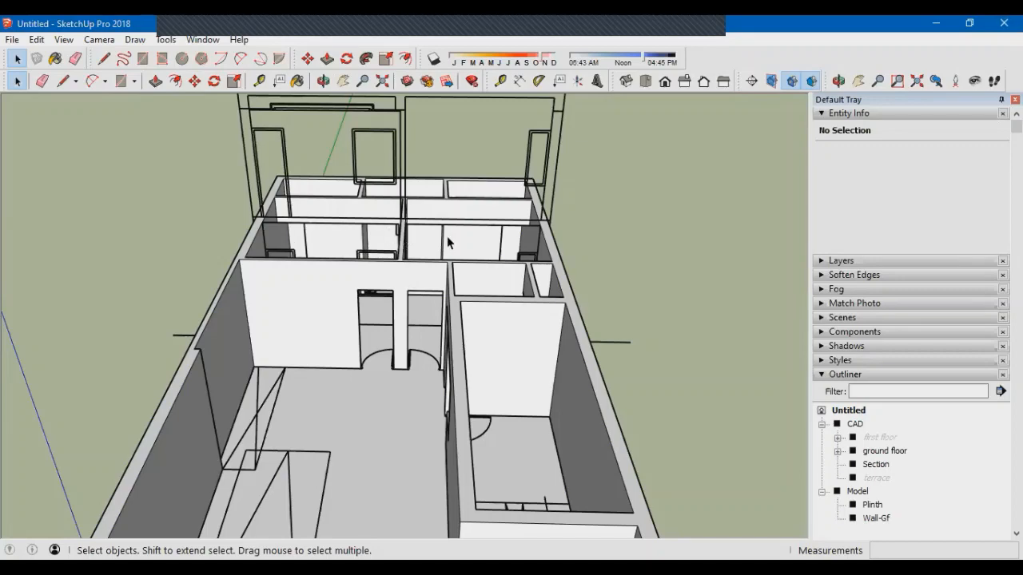
# Draw a 24' 9" by 6" rectangle over the first-floor slab band in the section drawing
pyautogui.scroll(-3, 446, 236)
pyautogui.moveTo(429, 307); pyautogui.dragTo(415, 403, button='middle')
pyautogui.scroll(2, 429, 318)
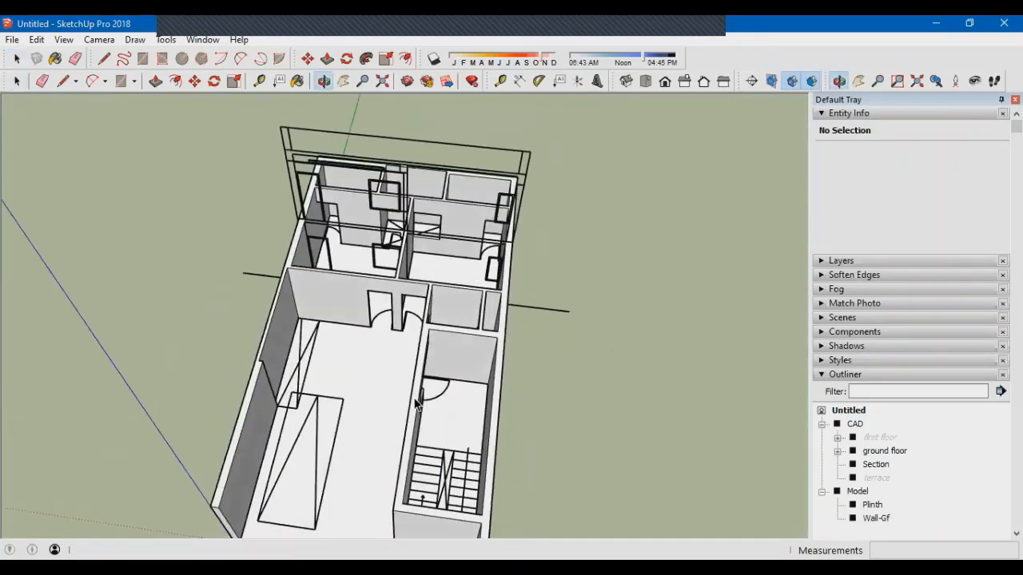
pyautogui.press('space')
pyautogui.scroll(5, 415, 404)
pyautogui.scroll(-2, 349, 210)
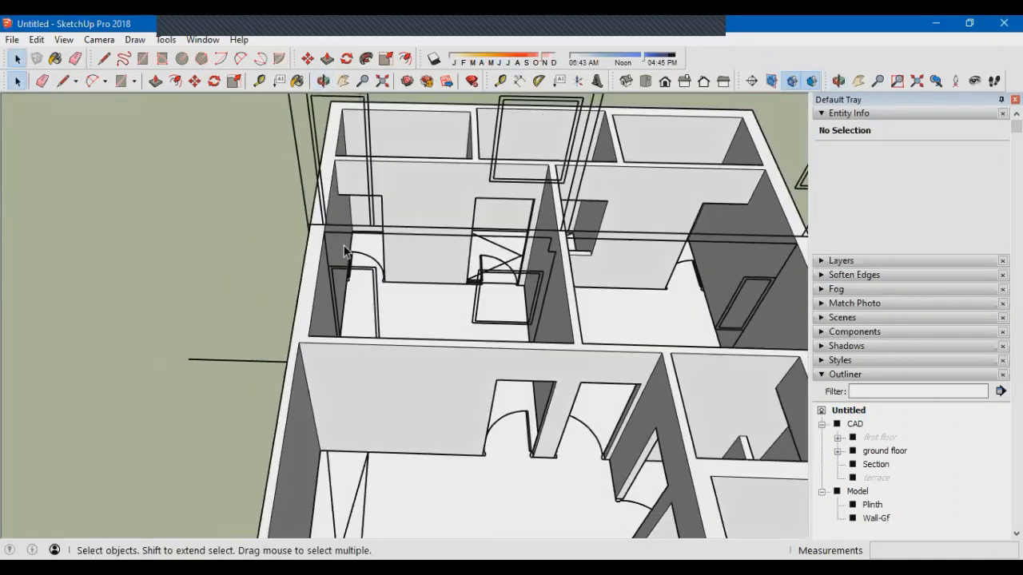
pyautogui.scroll(2, 344, 246)
pyautogui.moveTo(344, 246); pyautogui.dragTo(292, 237, button='middle')
pyautogui.press('r')
pyautogui.scroll(1, 269, 185)
pyautogui.click(264, 188)
pyautogui.scroll(-1, 240, 187)
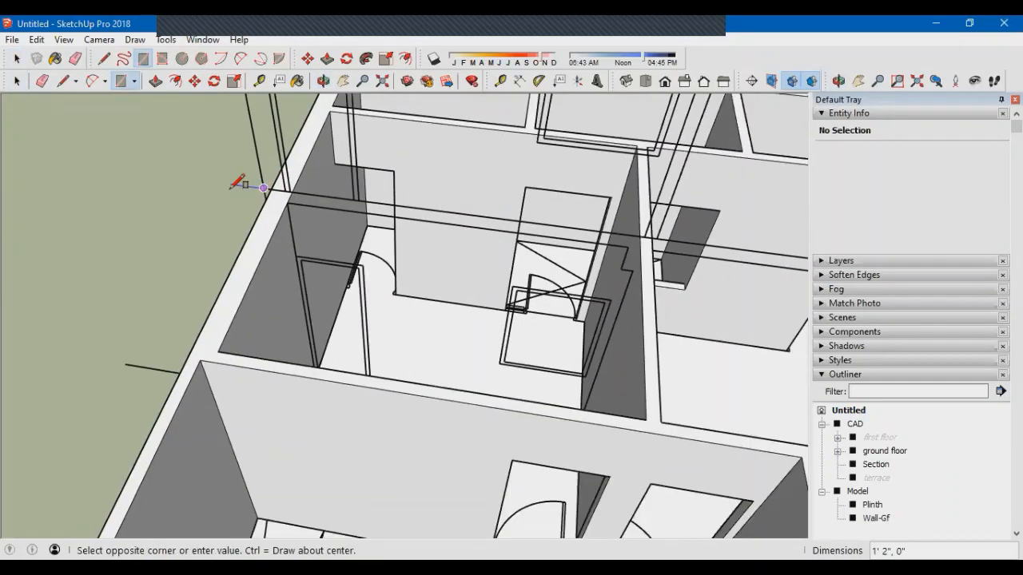
pyautogui.scroll(-3, 264, 200)
pyautogui.scroll(3, 695, 237)
pyautogui.click(699, 240)
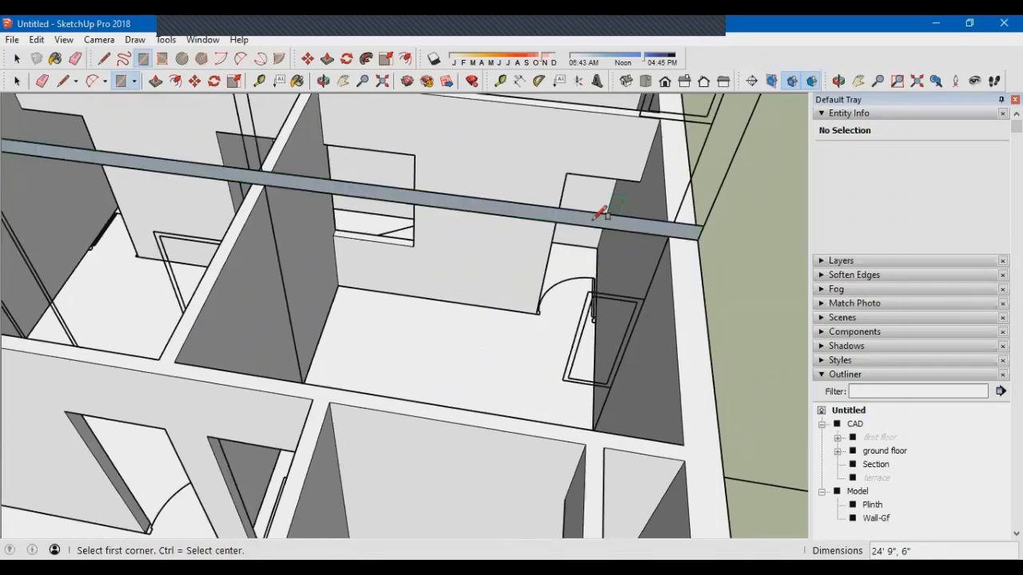
# Push/Pull the slab rectangle about 33' 3" toward the front of the house
pyautogui.scroll(-3, 601, 213)
pyautogui.press('p')
pyautogui.click(569, 240)
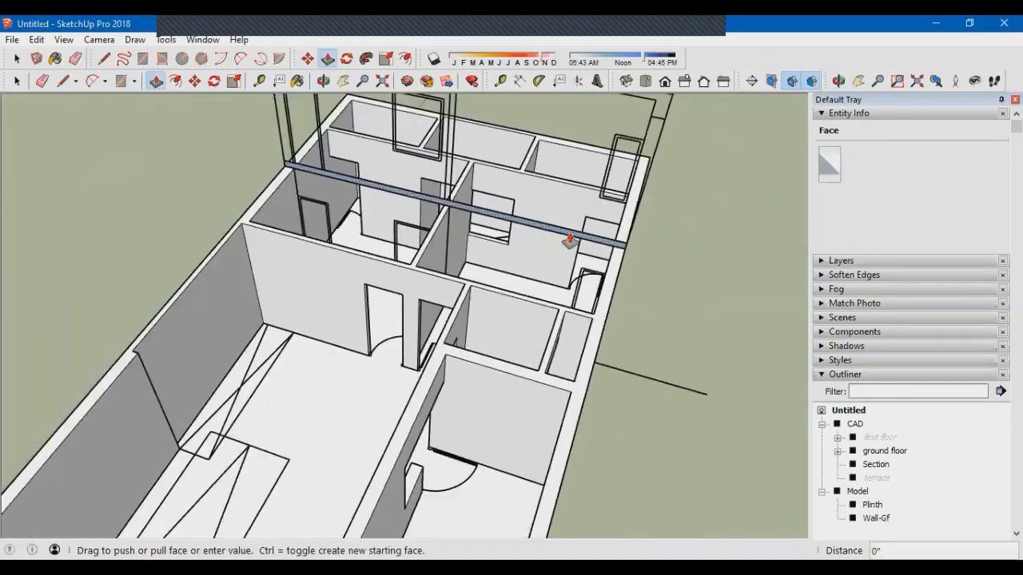
pyautogui.scroll(-5, 570, 239)
pyautogui.scroll(5, 540, 386)
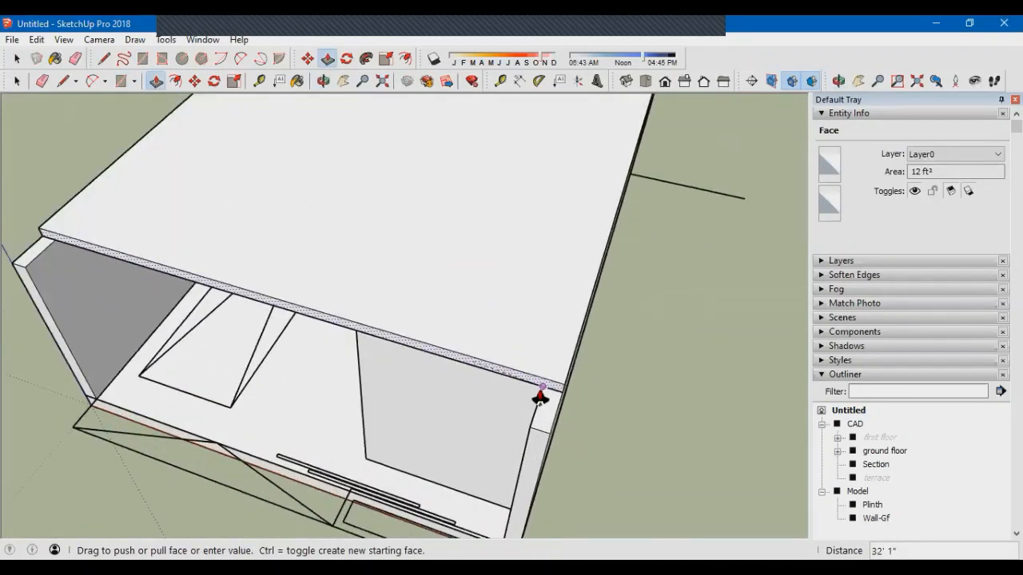
pyautogui.moveTo(423, 367); pyautogui.dragTo(507, 320, button='middle')
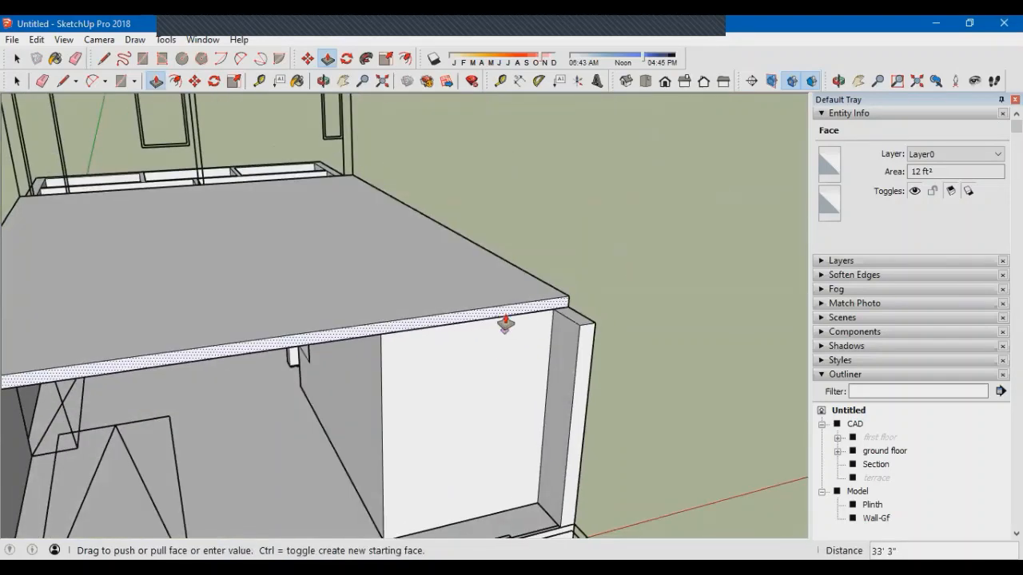
# Extend the slab's rear face to the back edge of the house so it covers the rear rooms
pyautogui.scroll(-1, 427, 465)
pyautogui.scroll(-3, 425, 461)
pyautogui.moveTo(425, 461); pyautogui.dragTo(498, 354, button='middle')
pyautogui.scroll(3, 519, 294)
pyautogui.moveTo(515, 424); pyautogui.dragTo(463, 308, button='middle')
pyautogui.scroll(-2, 464, 309)
# Make the entire slab a group and place it inside the Model group
pyautogui.press('space')
pyautogui.click(407, 319)
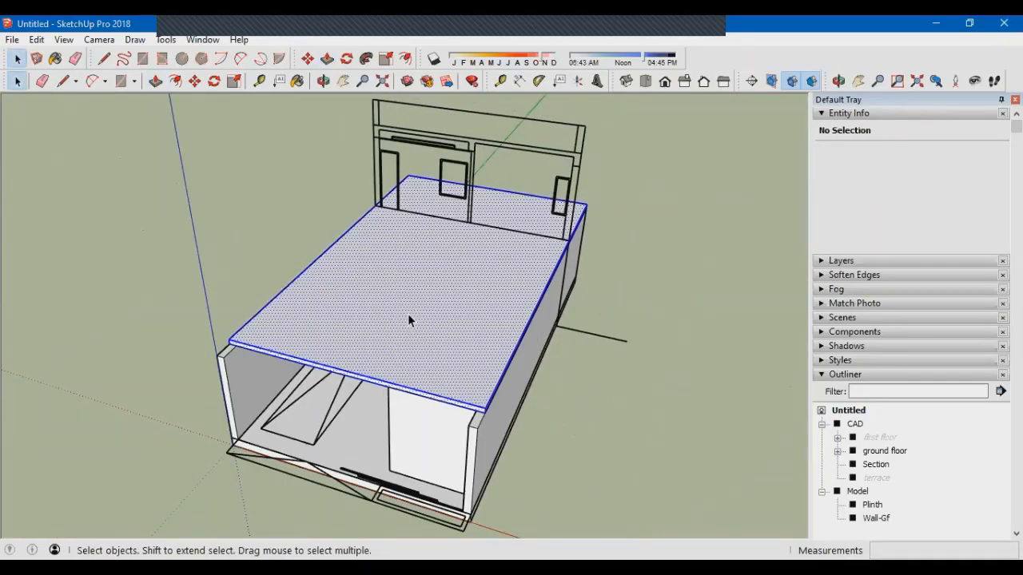
pyautogui.hotkey('ctrl', 'g')
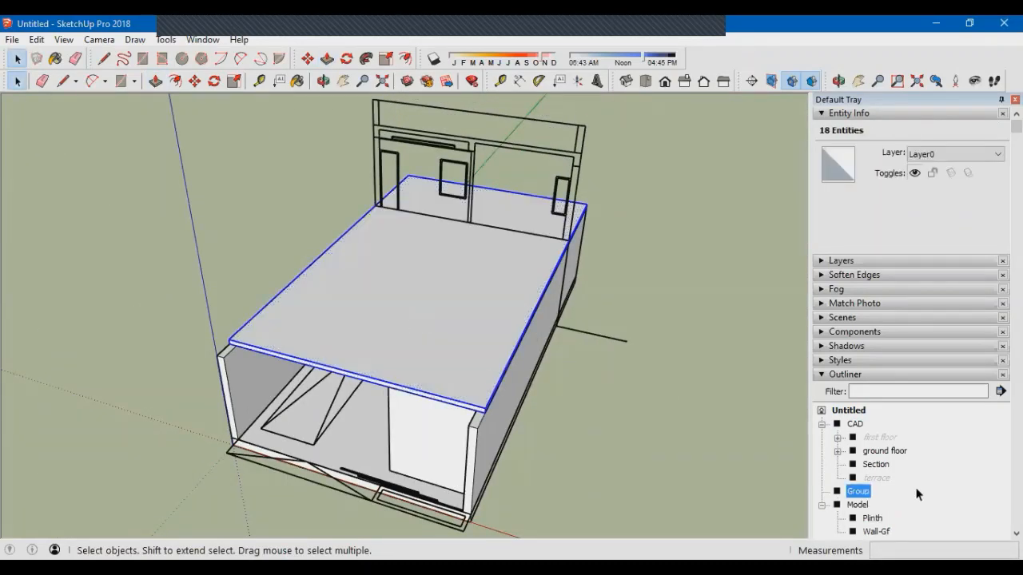
pyautogui.scroll(-3, 903, 421)
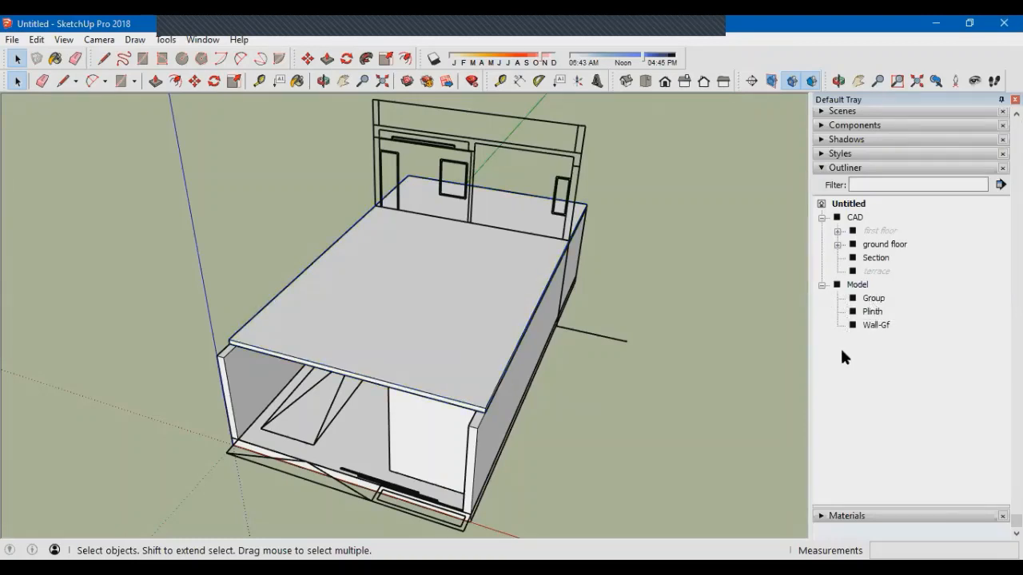
# Rename the slab's group as "slab - ff" and leave the Model group
pyautogui.rightClick(881, 302)
pyautogui.click(902, 291)
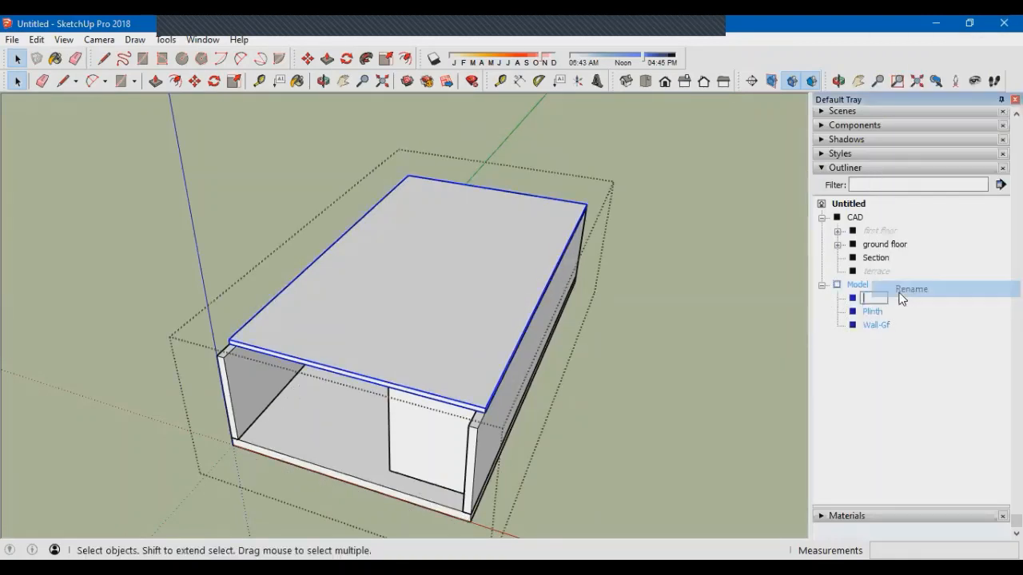
pyautogui.write('sla')
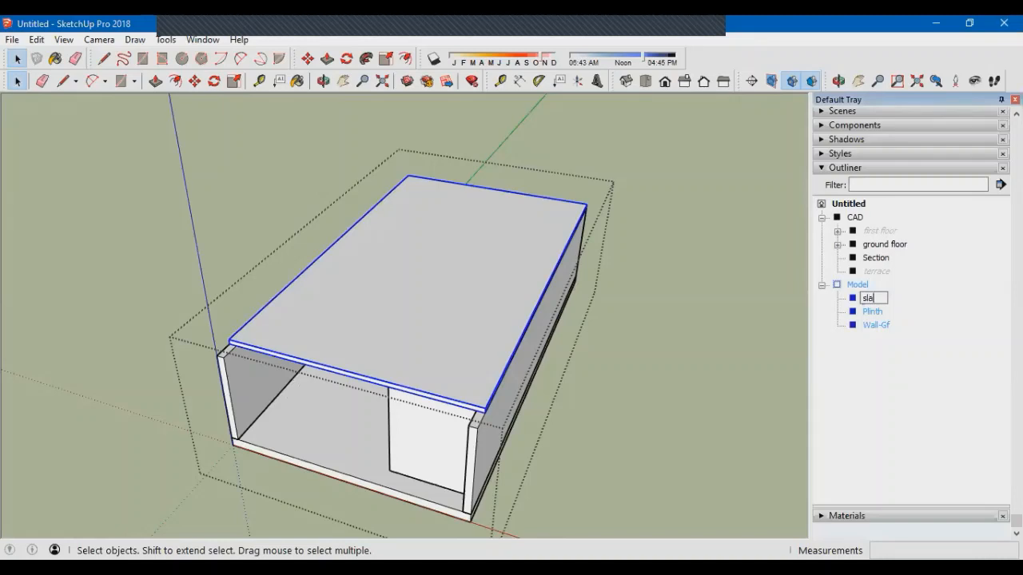
pyautogui.write('b - ff')
pyautogui.press('Return')
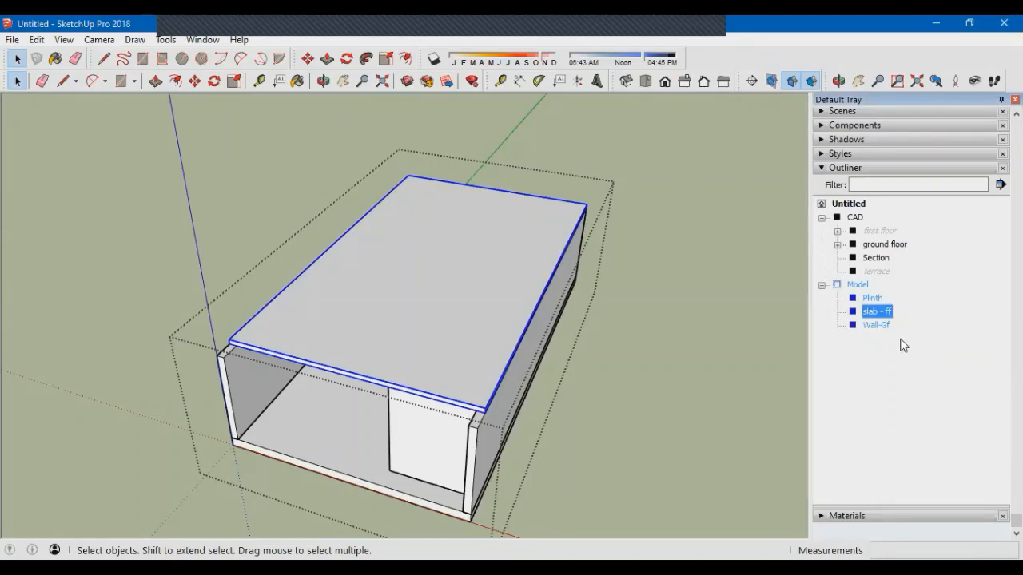
pyautogui.click(483, 470)
# Open the CAD group and unhide all its floor plans
pyautogui.moveTo(483, 470); pyautogui.dragTo(445, 332, button='middle')
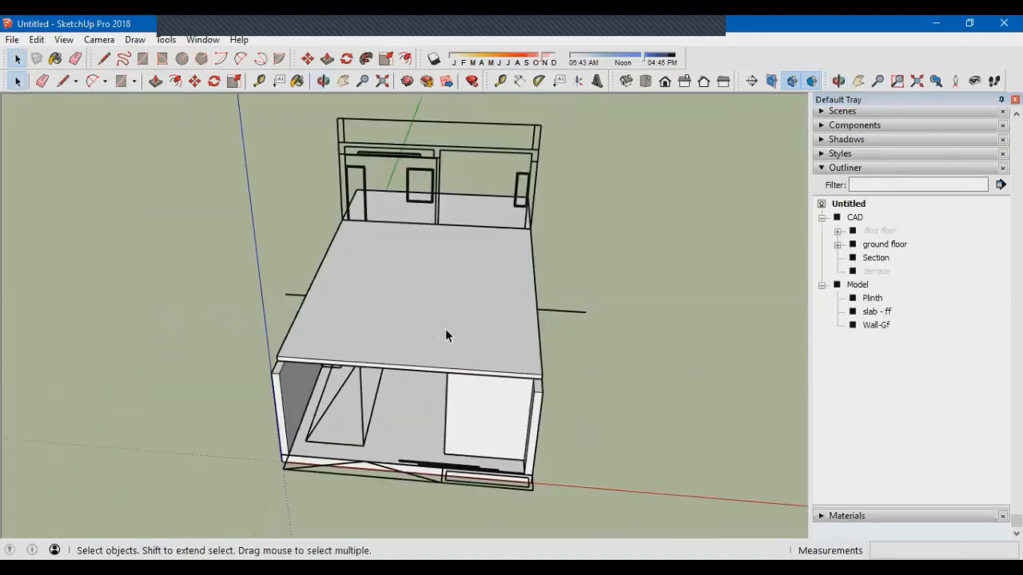
pyautogui.click(436, 181)
pyautogui.doubleClick(436, 176)
pyautogui.hotkey('shift', 'h')
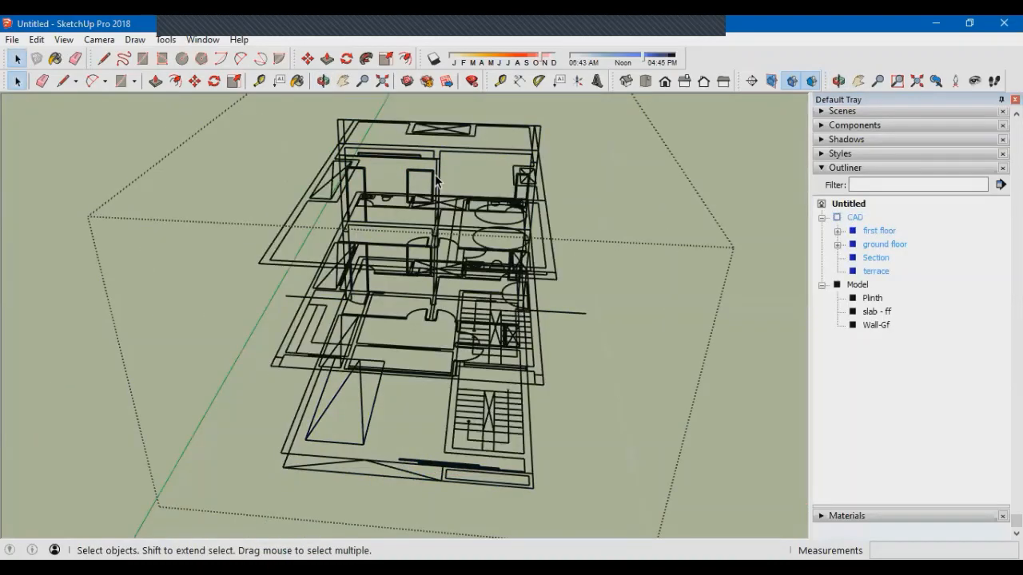
# Hide the terrace and ground floor plans in the CAD group, then exit the group
pyautogui.moveTo(445, 367); pyautogui.dragTo(576, 393, button='middle')
pyautogui.click(526, 189)
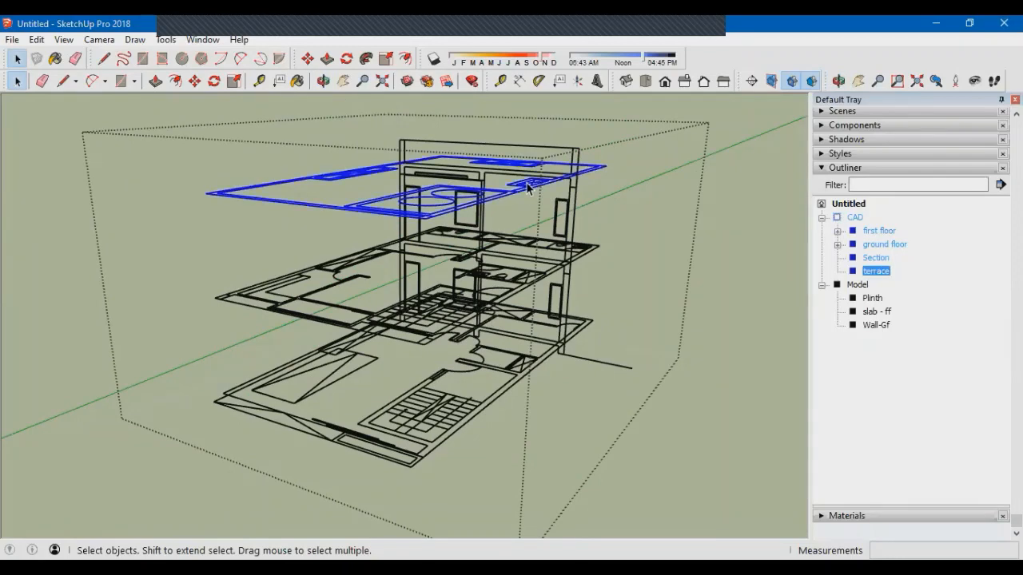
pyautogui.press('h')
pyautogui.moveTo(580, 340); pyautogui.dragTo(586, 380, button='middle')
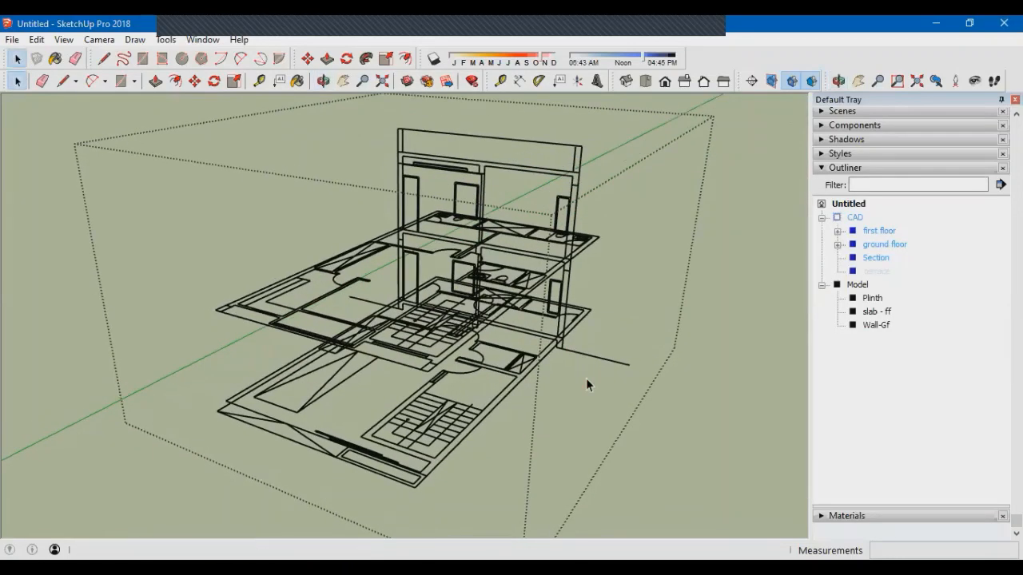
pyautogui.click(405, 483)
pyautogui.press('h')
pyautogui.moveTo(471, 482); pyautogui.dragTo(569, 486, button='middle')
pyautogui.scroll(2, 431, 391)
pyautogui.moveTo(431, 391); pyautogui.dragTo(622, 366, button='middle')
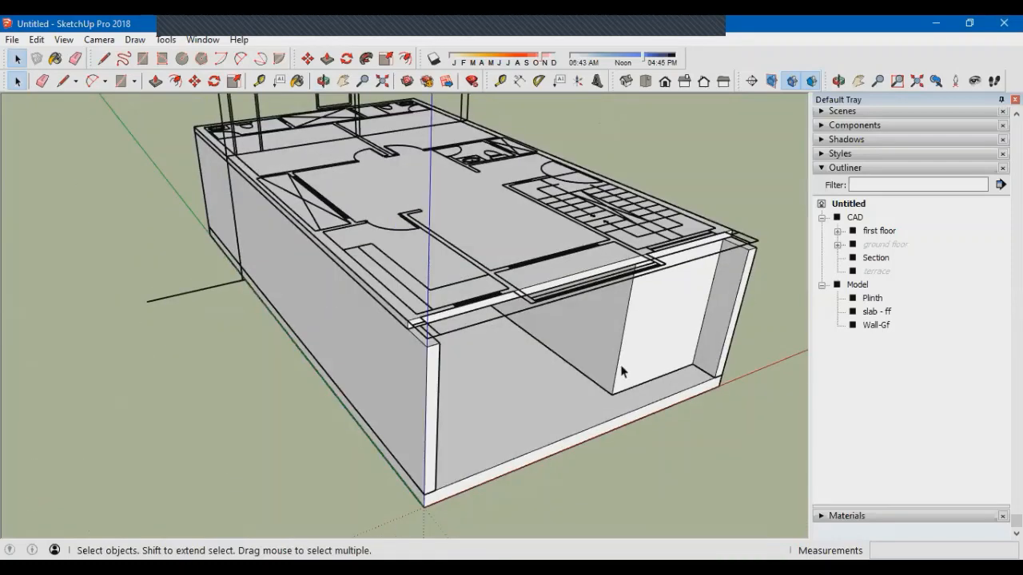
# Compare the front ends of the slab and walls with the first floor plan
pyautogui.moveTo(527, 374); pyautogui.dragTo(663, 251, button='middle')
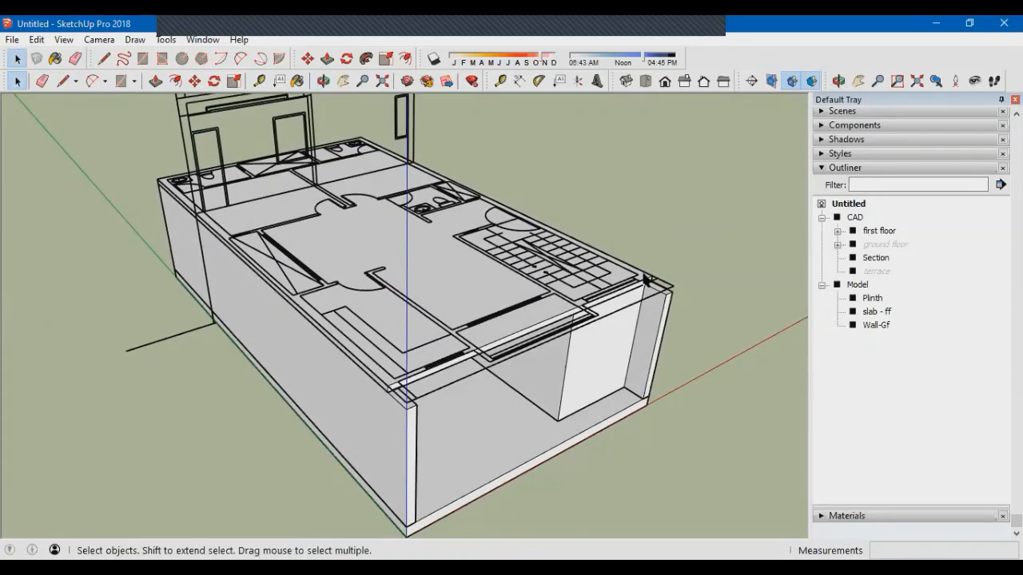
pyautogui.moveTo(531, 347); pyautogui.dragTo(415, 368, button='middle')
pyautogui.moveTo(245, 357); pyautogui.dragTo(540, 369, button='middle')
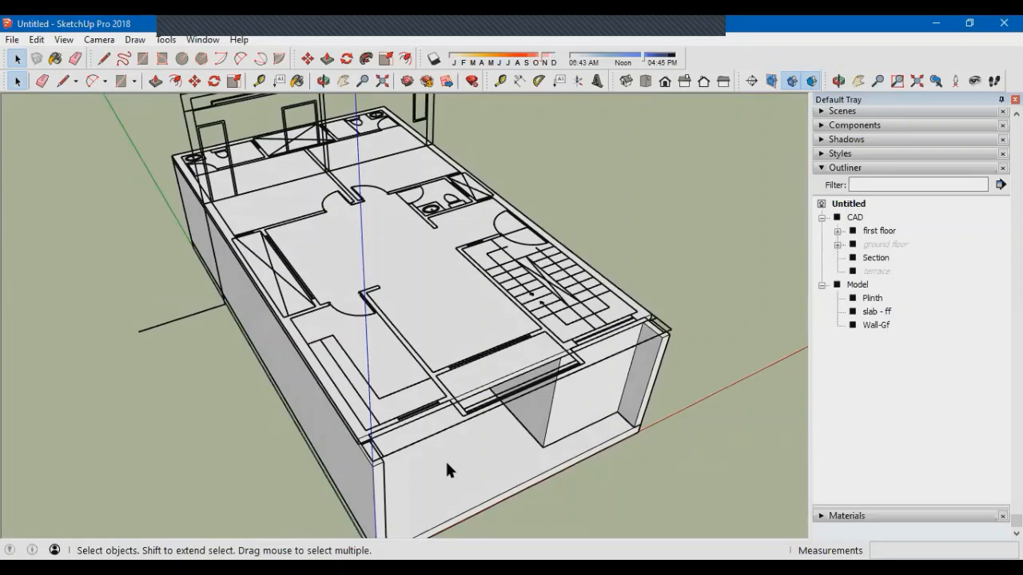
pyautogui.moveTo(446, 463); pyautogui.dragTo(447, 425, button='middle')
pyautogui.click(394, 320)
pyautogui.scroll(2, 418, 376)
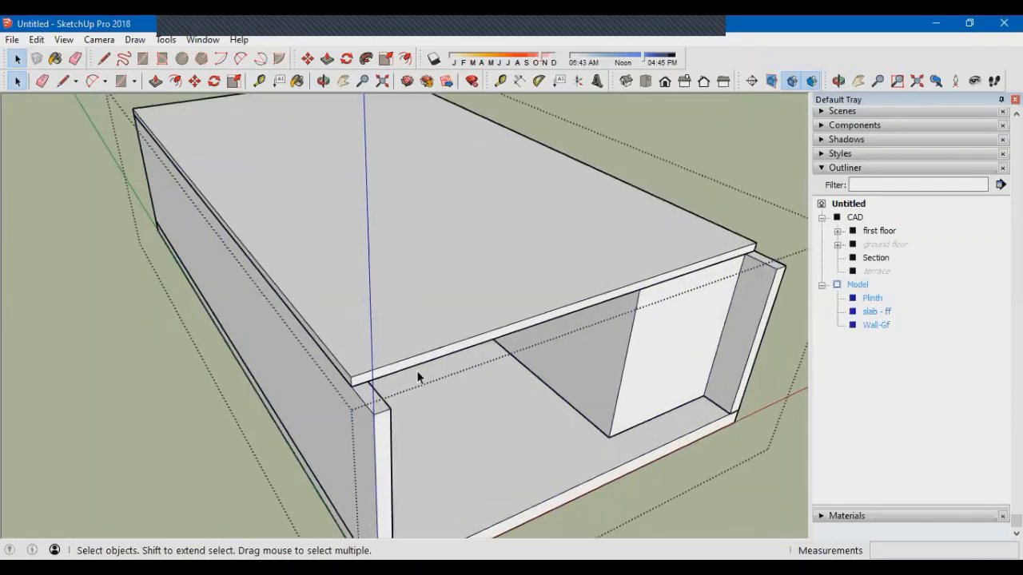
pyautogui.scroll(-2, 442, 438)
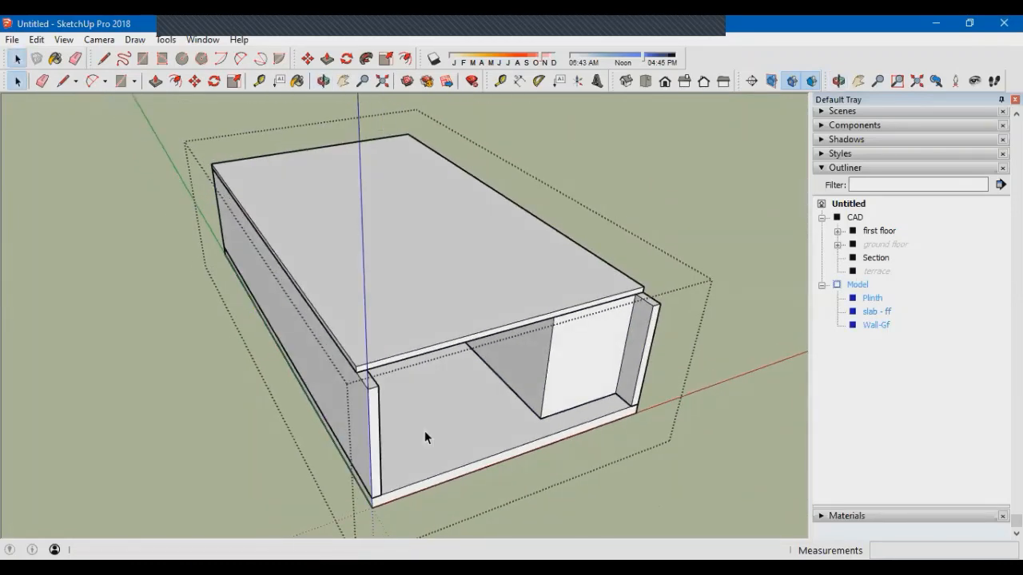
pyautogui.moveTo(424, 431); pyautogui.dragTo(451, 458, button='middle')
pyautogui.scroll(1, 446, 439)
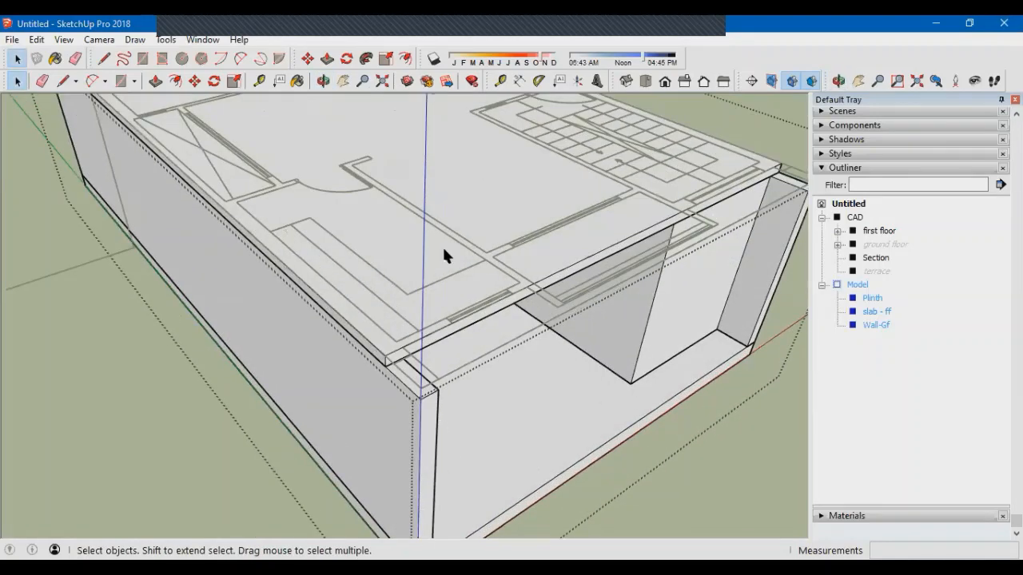
pyautogui.scroll(-1, 445, 254)
pyautogui.moveTo(460, 377)
pyautogui.mouseDown(button='middle')
pyautogui.moveTo(469, 404)
pyautogui.moveTo(455, 436)
pyautogui.moveTo(453, 391)
pyautogui.moveTo(471, 390)
pyautogui.mouseUp(button='middle')
pyautogui.press('Escape')
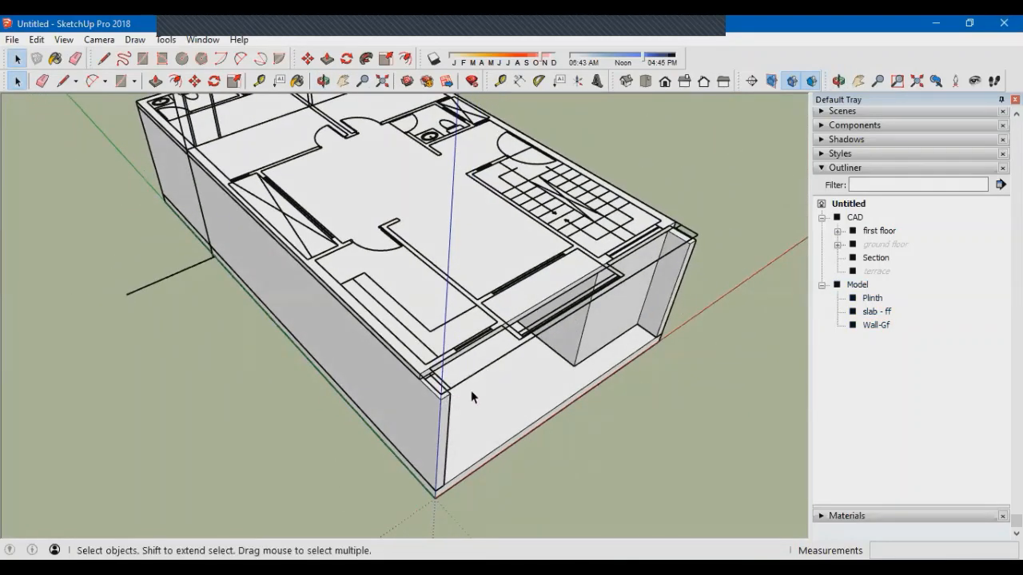
pyautogui.scroll(5, 431, 430)
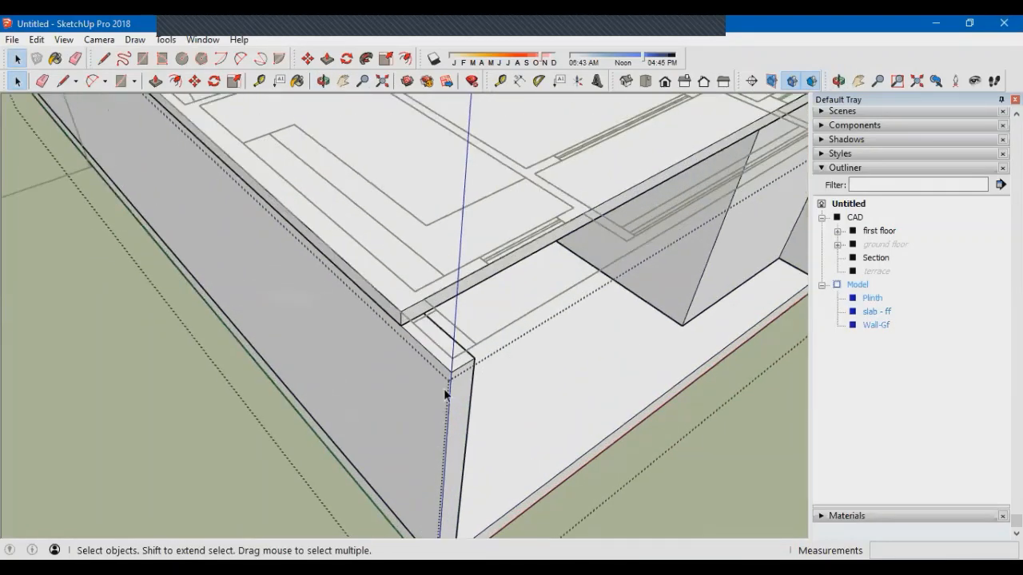
pyautogui.press('space')
pyautogui.click(462, 393)
pyautogui.doubleClick(462, 393)
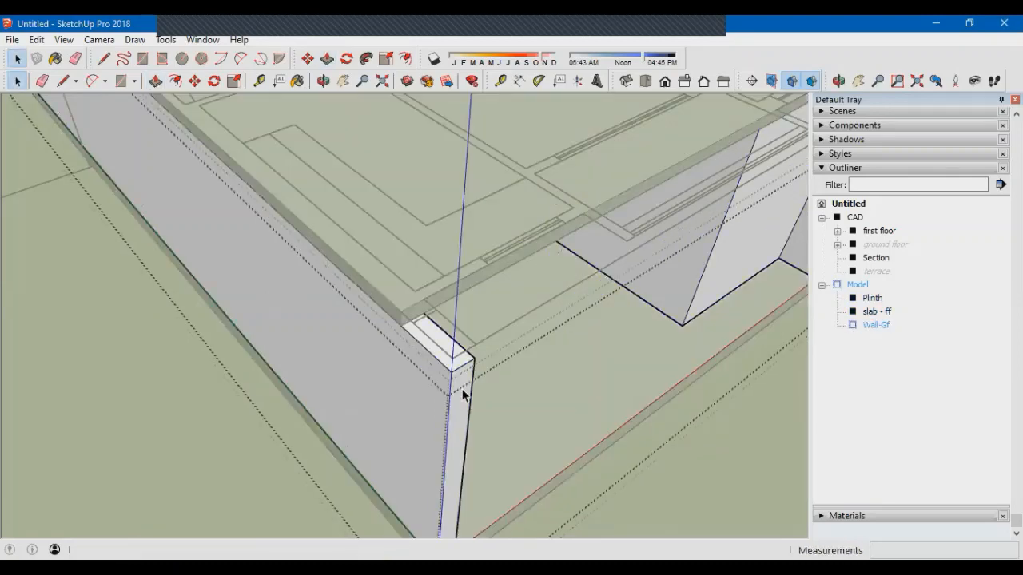
pyautogui.press('p')
pyautogui.click(459, 393)
pyautogui.press('Escape')
pyautogui.scroll(-3, 365, 416)
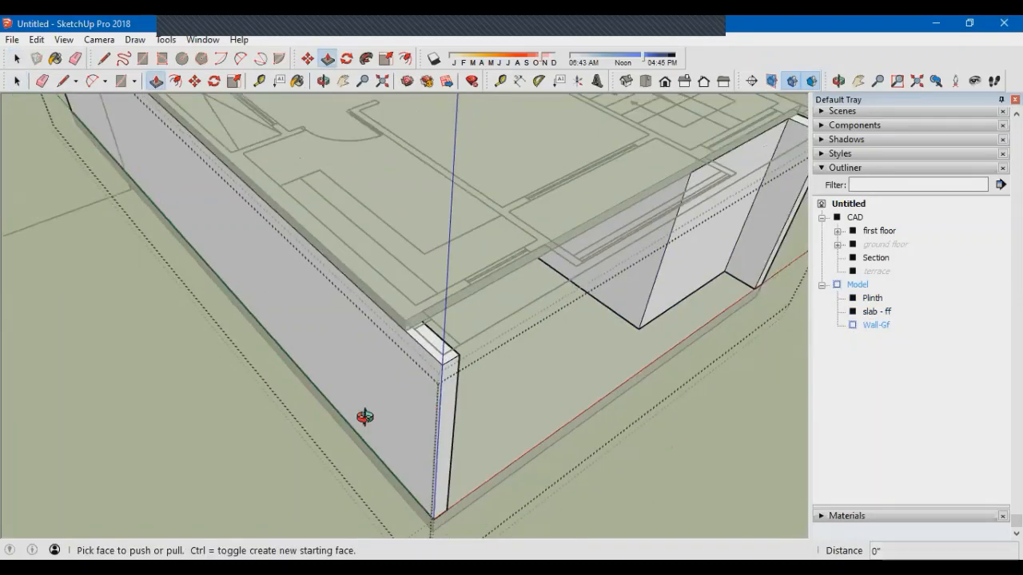
pyautogui.press('space')
pyautogui.click(325, 411)
pyautogui.click(325, 412)
# In the Wall-Gf group, push the front end face of the side wall opposite the staircase back 2' to the slab edge
pyautogui.scroll(-3, 336, 403)
pyautogui.moveTo(352, 396); pyautogui.dragTo(383, 363, button='middle')
pyautogui.scroll(3, 390, 395)
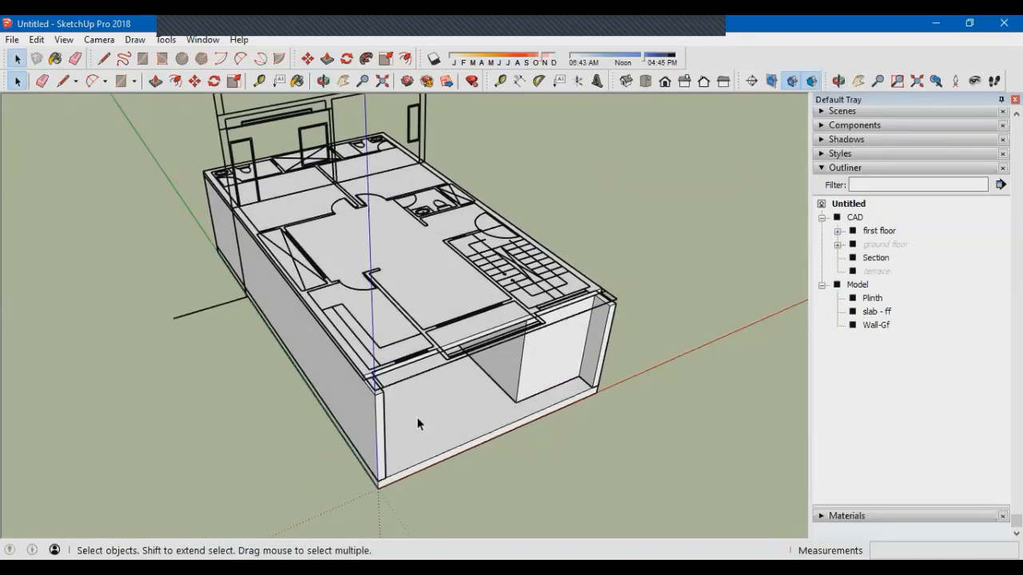
pyautogui.scroll(1, 404, 387)
pyautogui.moveTo(406, 390); pyautogui.dragTo(413, 433, button='middle')
pyautogui.doubleClick(418, 432)
pyautogui.scroll(3, 405, 409)
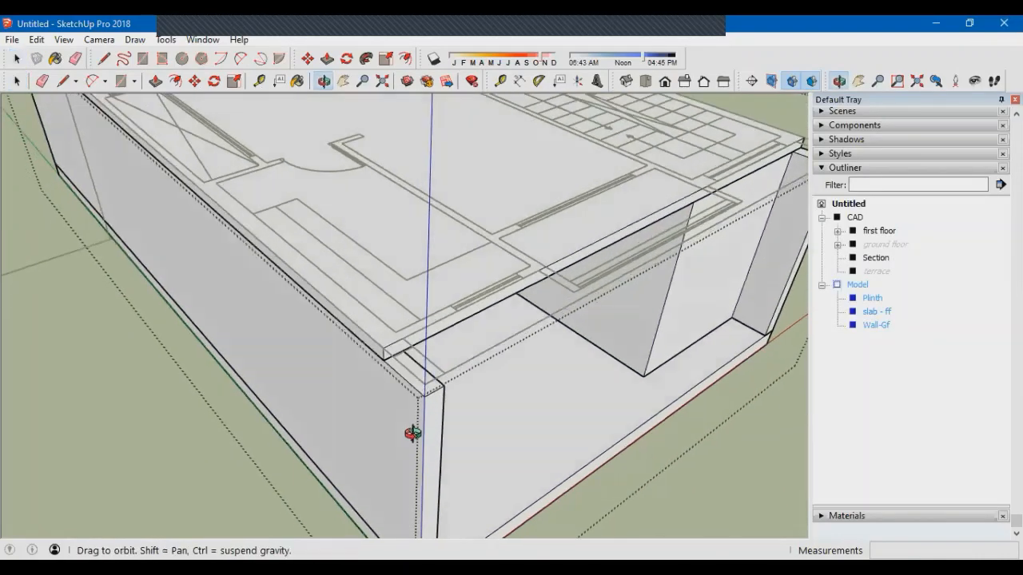
pyautogui.doubleClick(430, 414)
pyautogui.press('p')
pyautogui.click(439, 407)
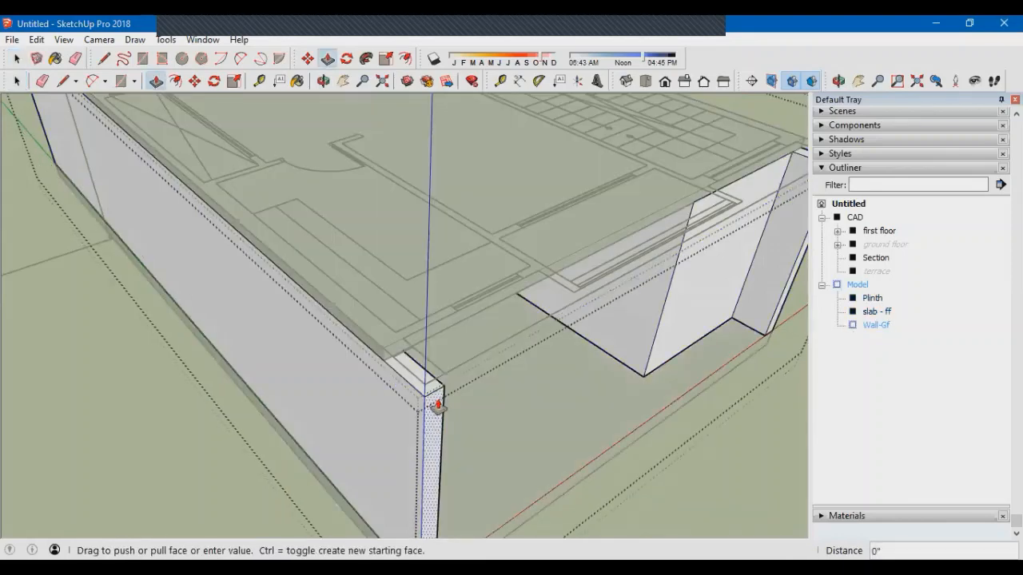
pyautogui.click(472, 320)
# Push the staircase-side front wall end back flush with the adjoining wall, erase the leftover seam edge and leave the wall group
pyautogui.scroll(-2, 334, 428)
pyautogui.scroll(-2, 334, 428)
pyautogui.scroll(4, 599, 349)
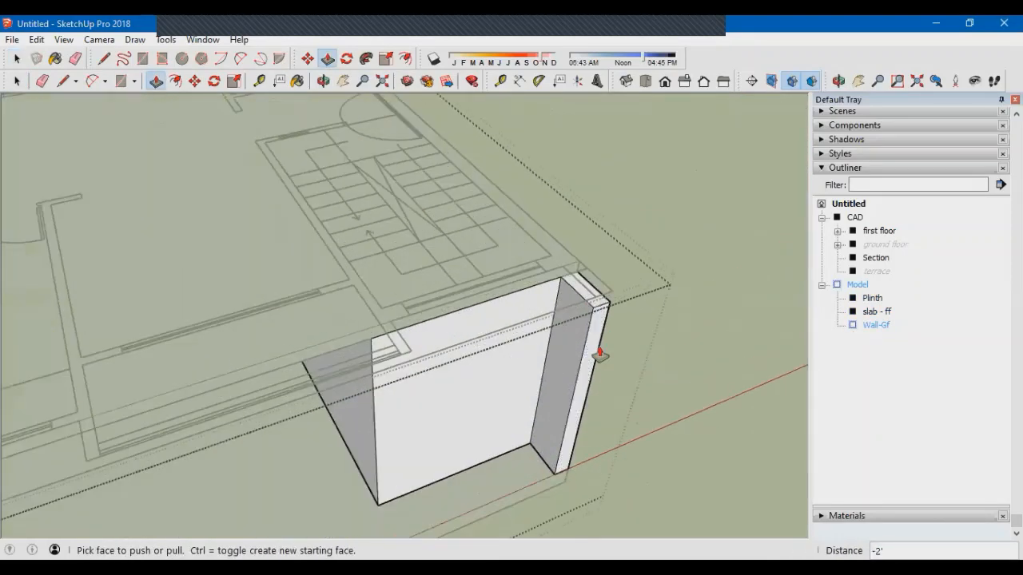
pyautogui.click(524, 336)
pyautogui.click(523, 336)
pyautogui.scroll(2, 536, 342)
pyautogui.press('e')
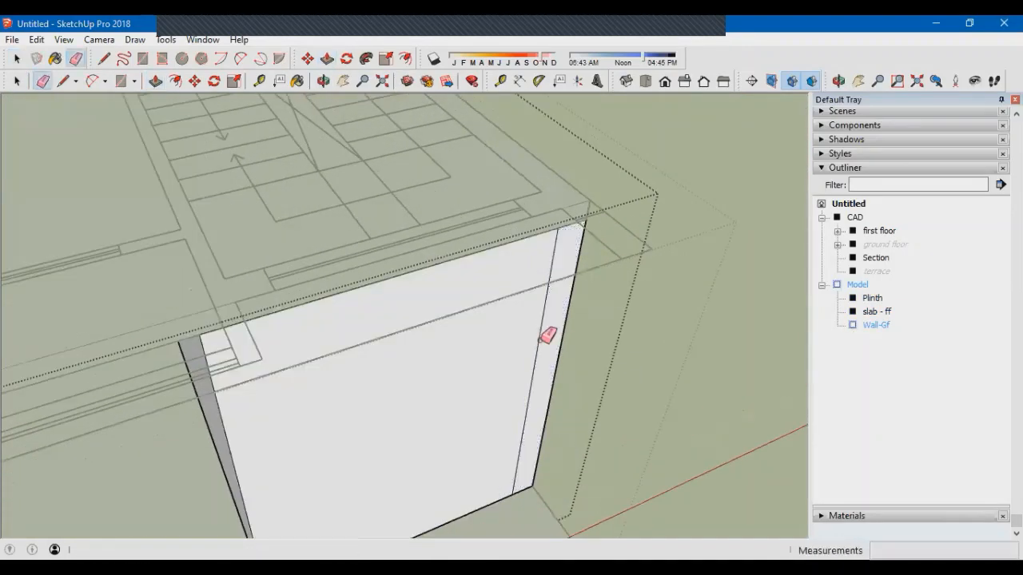
pyautogui.scroll(-6, 550, 336)
pyautogui.press('space')
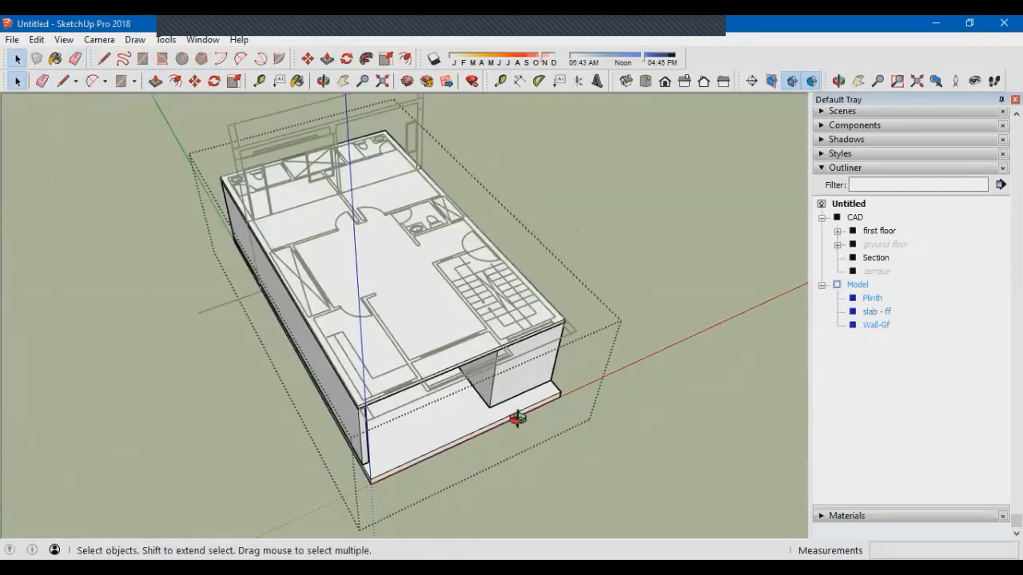
# Open the slab - ff group and divide its front edge face with lines at both sides of the plan's balcony projection
pyautogui.scroll(3, 517, 415)
pyautogui.moveTo(426, 366); pyautogui.dragTo(411, 328, button='middle')
pyautogui.scroll(2, 410, 328)
pyautogui.doubleClick(410, 328)
pyautogui.scroll(2, 393, 366)
pyautogui.moveTo(347, 396); pyautogui.dragTo(383, 366, button='middle')
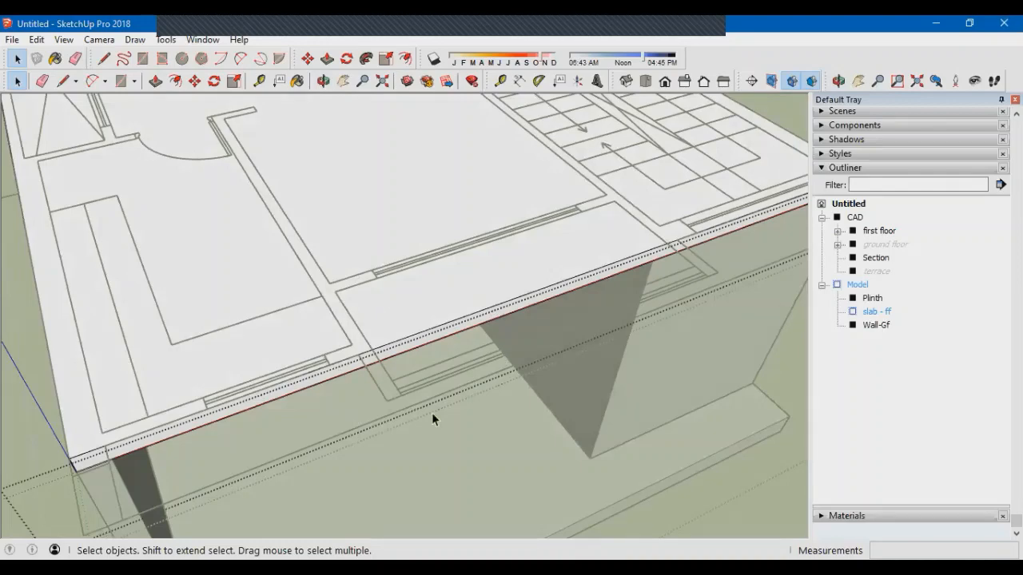
pyautogui.scroll(2, 352, 366)
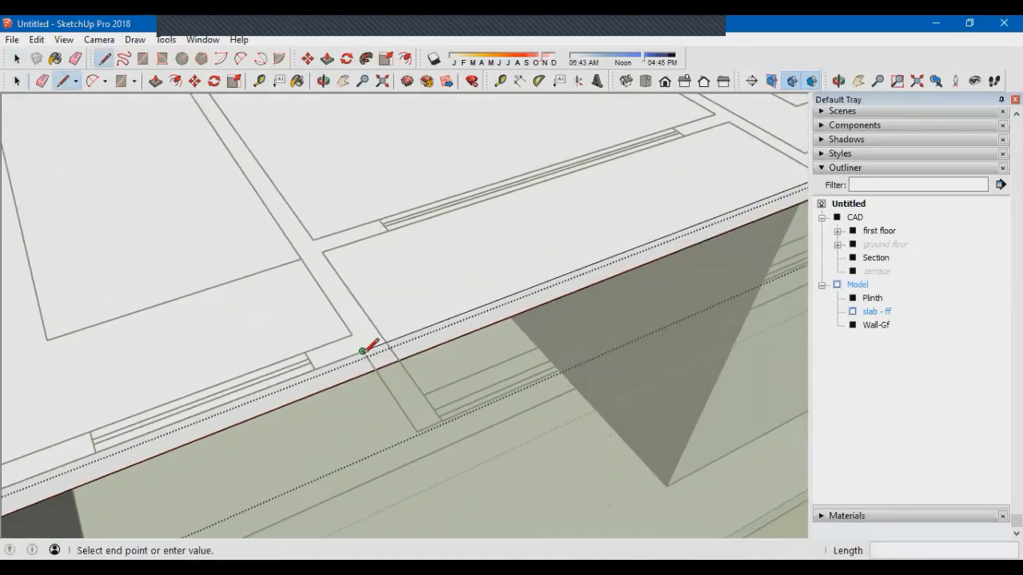
pyautogui.scroll(-2, 338, 395)
pyautogui.scroll(2, 727, 209)
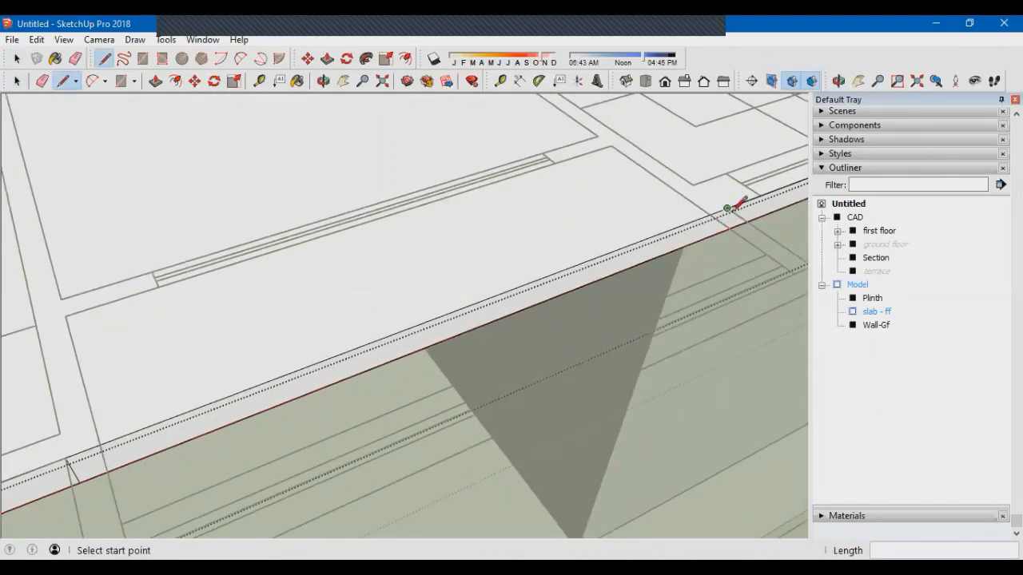
# Extrude the divided middle part of the slab's front edge about 1' 7" out to the balcony outline
pyautogui.press('p')
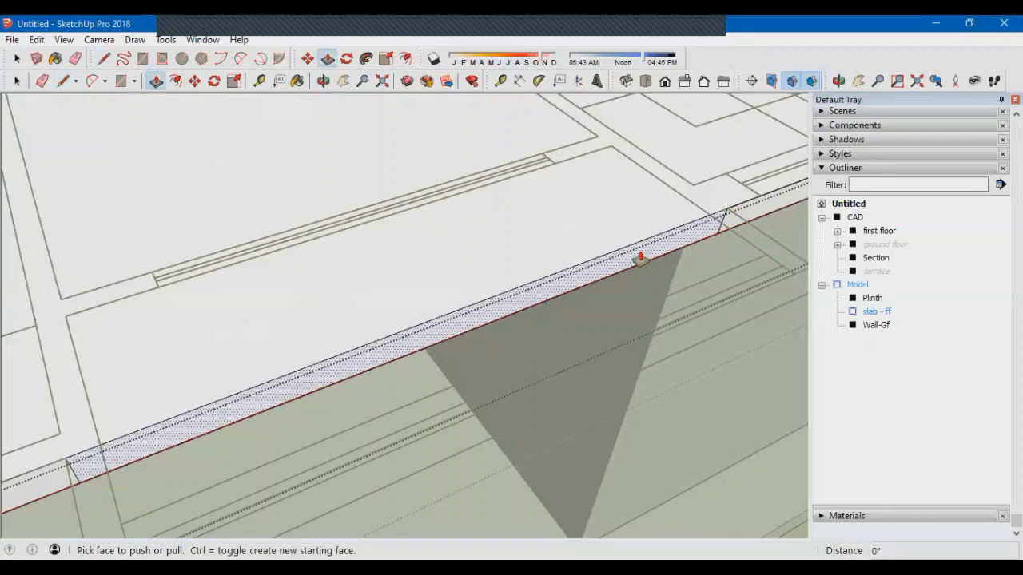
pyautogui.scroll(-3, 639, 262)
pyautogui.scroll(-2, 537, 292)
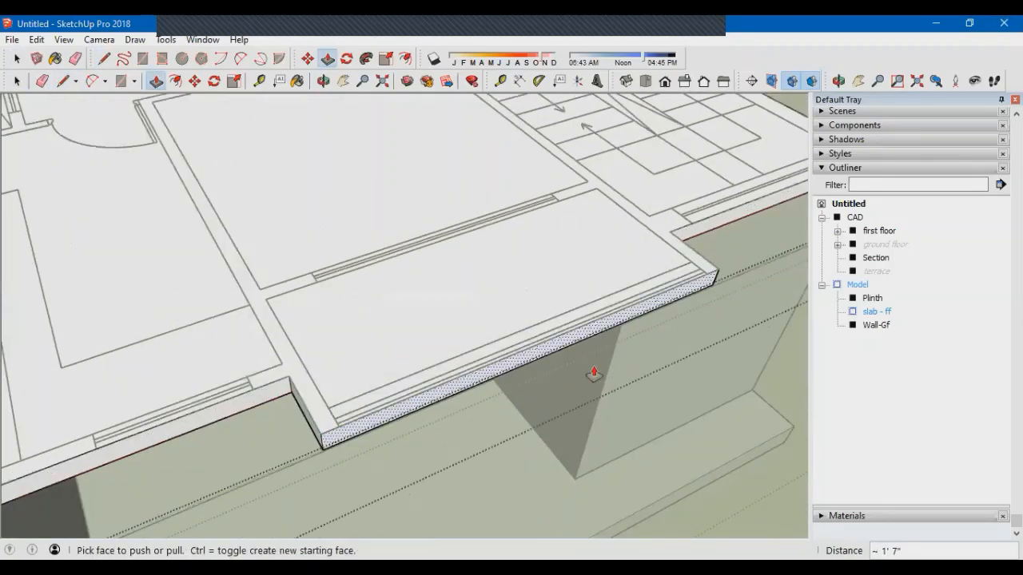
# Draw a rectangle over the plan's staircase on the slab and push it down 6" to cut the stair opening
pyautogui.moveTo(594, 372); pyautogui.dragTo(540, 430, button='middle')
pyautogui.scroll(-2, 540, 425)
pyautogui.moveTo(495, 461); pyautogui.dragTo(400, 485, button='middle')
pyautogui.scroll(-2, 457, 470)
pyautogui.scroll(5, 463, 466)
pyautogui.press('r')
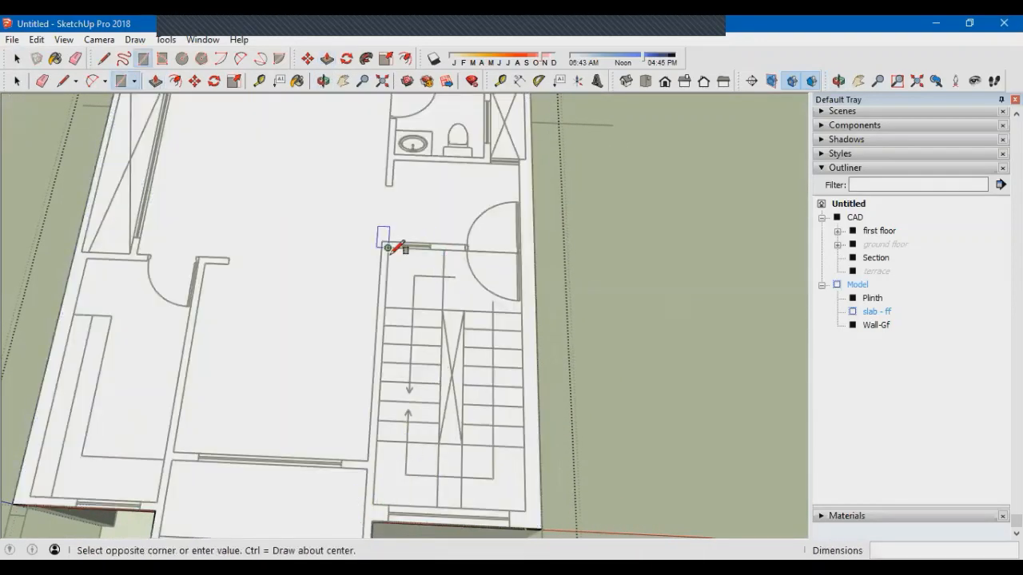
pyautogui.click(524, 509)
pyautogui.moveTo(524, 508); pyautogui.dragTo(612, 424, button='middle')
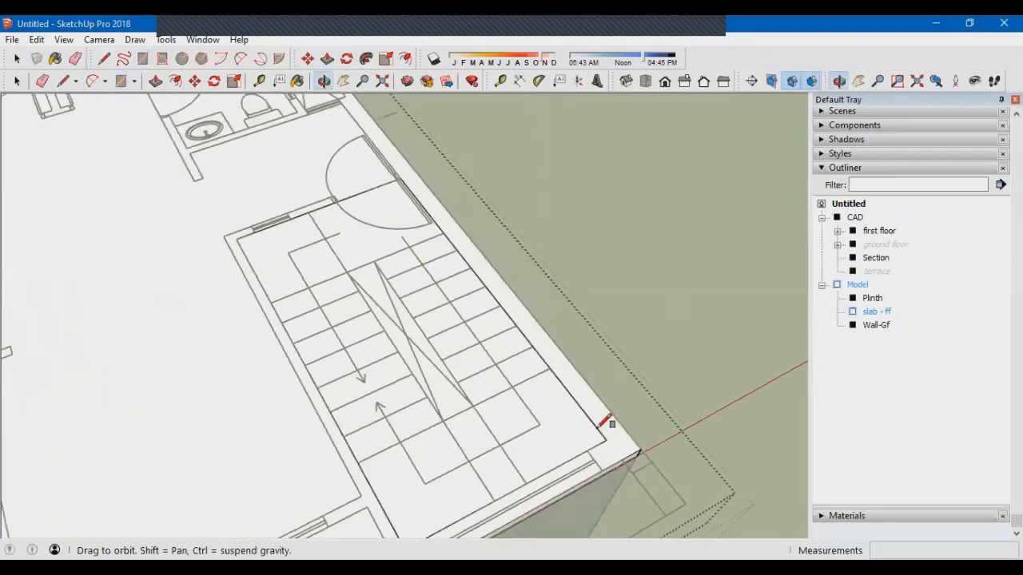
pyautogui.press('p')
pyautogui.click(562, 422)
pyautogui.click(533, 453)
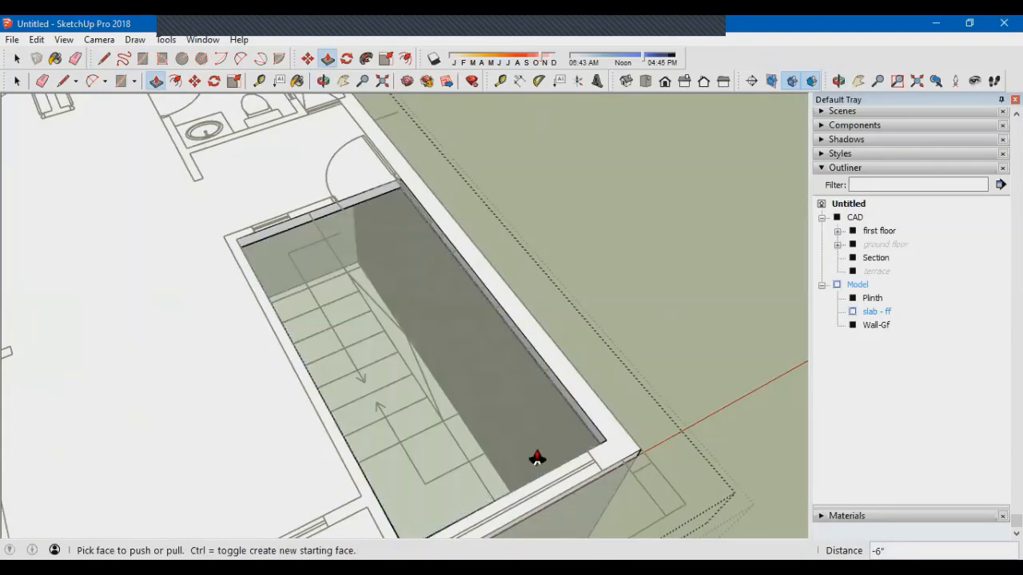
# Split the stair opening's inner edge face at the stair centre line and extrude the door-side part 3' 6" as a landing
pyautogui.moveTo(533, 454); pyautogui.dragTo(456, 481, button='middle')
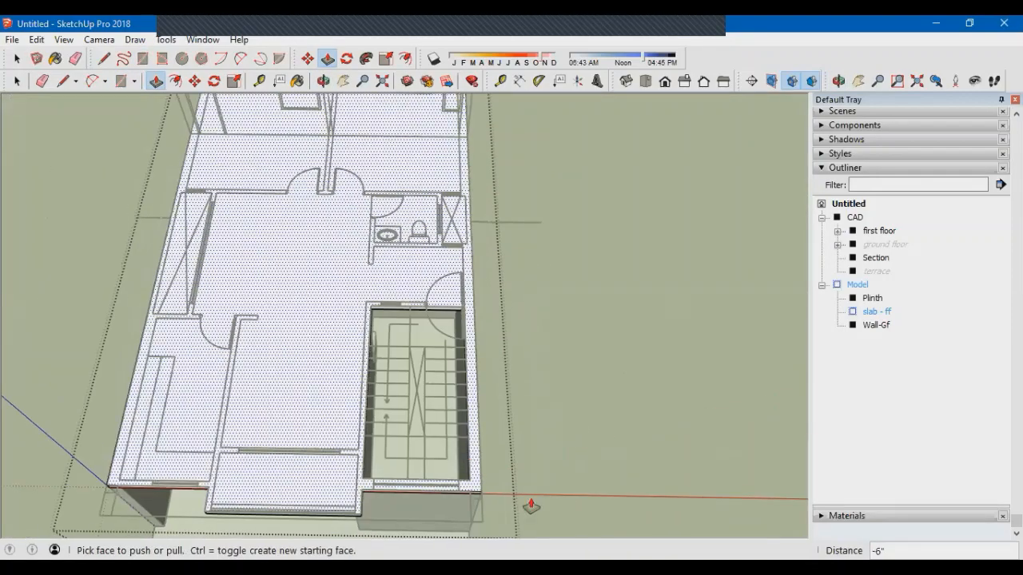
pyautogui.scroll(-3, 431, 423)
pyautogui.moveTo(429, 429); pyautogui.dragTo(411, 424, button='middle')
pyautogui.scroll(6, 399, 384)
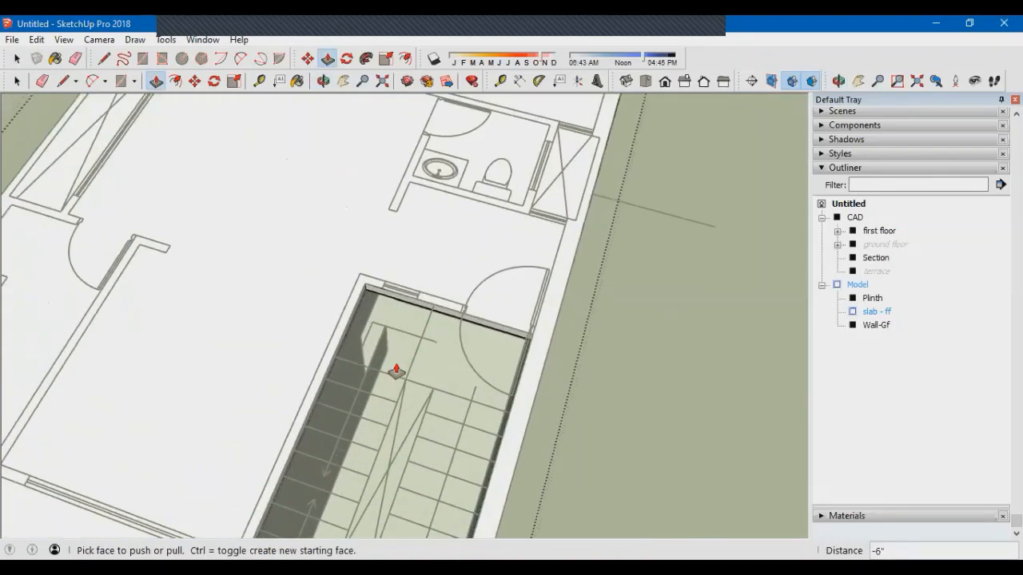
pyautogui.moveTo(395, 371); pyautogui.dragTo(530, 402, button='middle')
pyautogui.scroll(4, 634, 324)
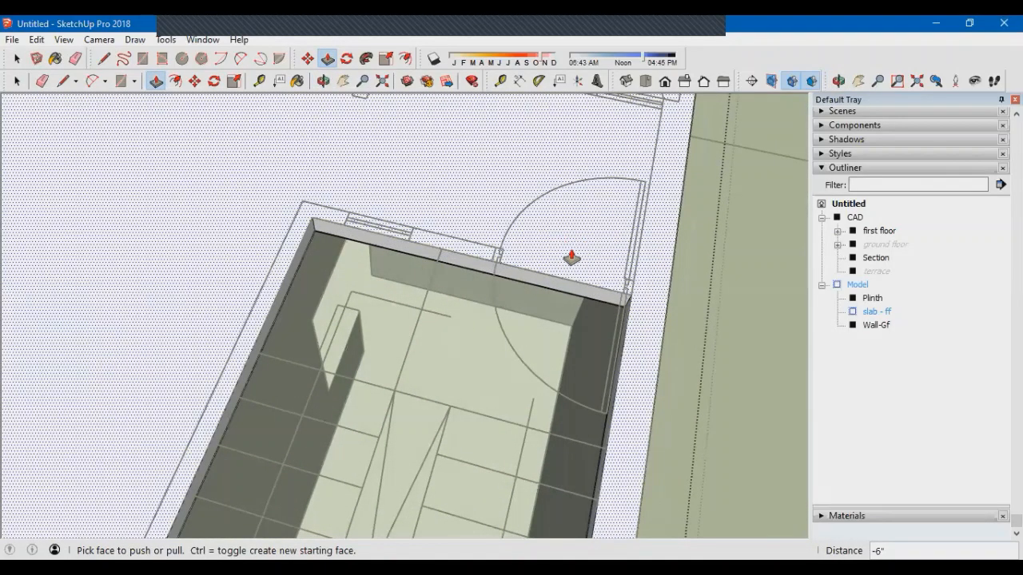
pyautogui.moveTo(481, 292); pyautogui.dragTo(450, 243, button='middle')
pyautogui.scroll(3, 466, 260)
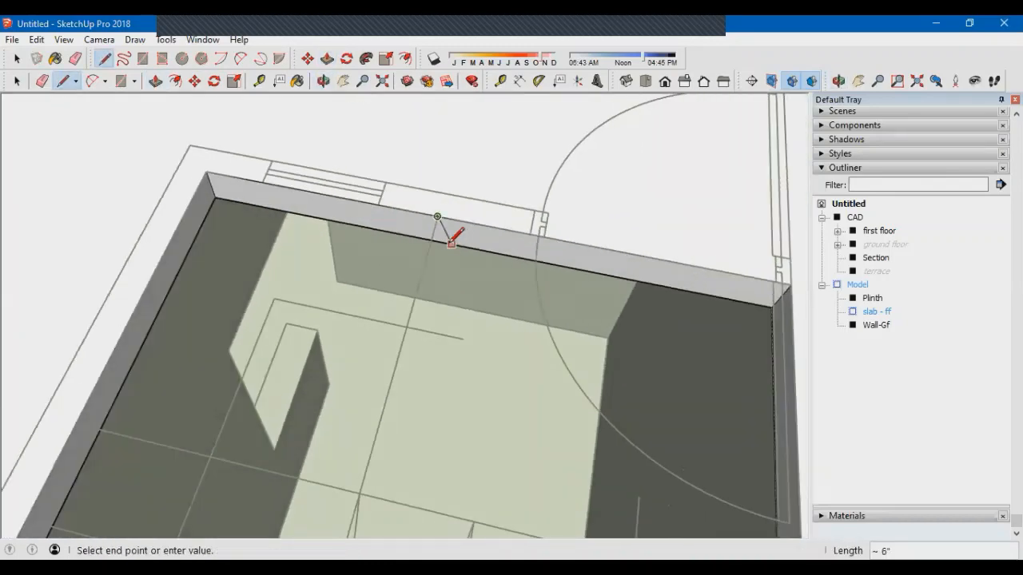
pyautogui.press('p')
pyautogui.click(468, 246)
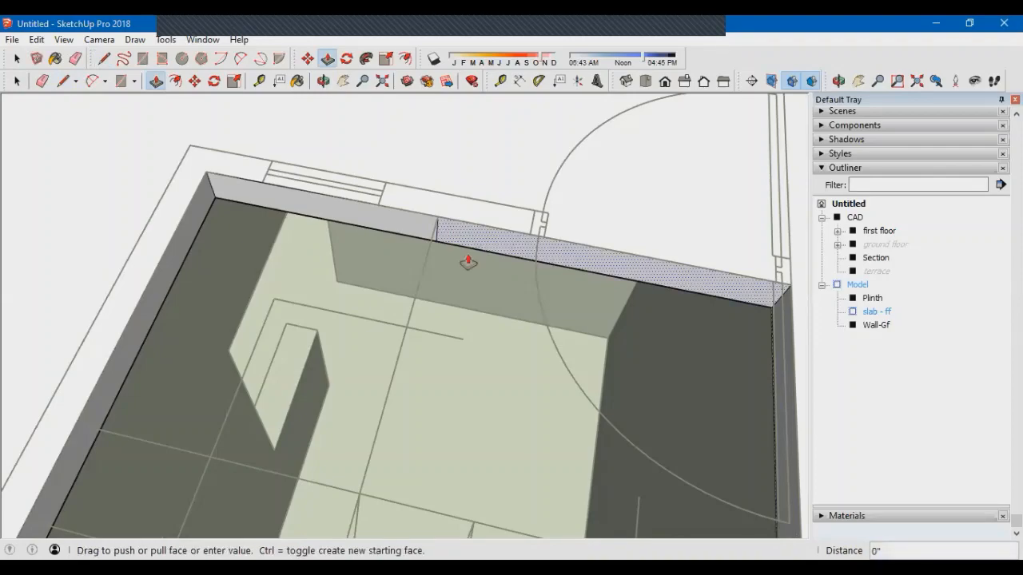
pyautogui.scroll(-2, 465, 258)
pyautogui.scroll(-5, 489, 403)
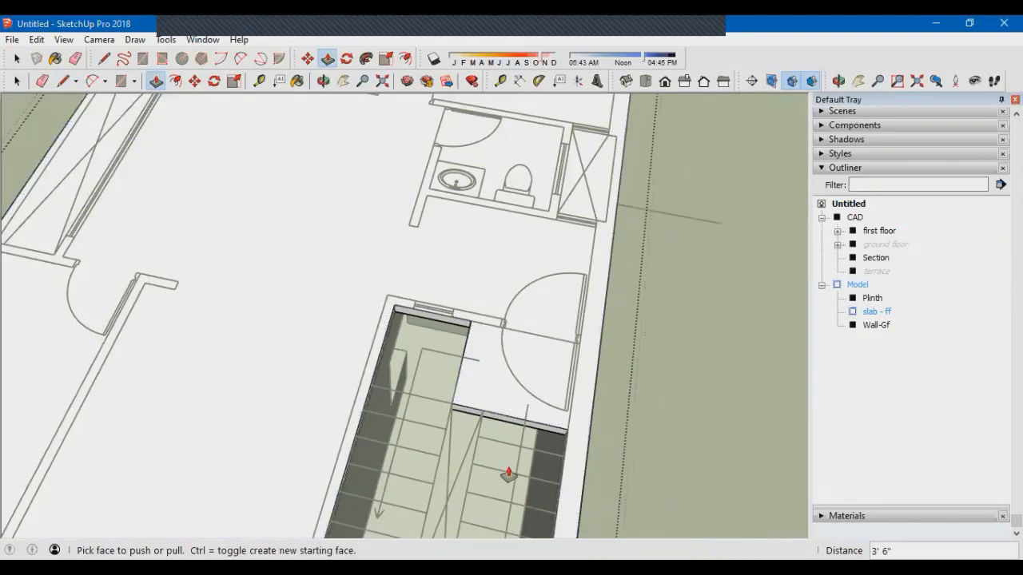
# Draw a 5' by about 1' 7" rectangle over the shaft beside the middle toilet and push it 6" through the slab
pyautogui.moveTo(520, 447); pyautogui.dragTo(439, 468, button='middle')
pyautogui.scroll(10, 466, 311)
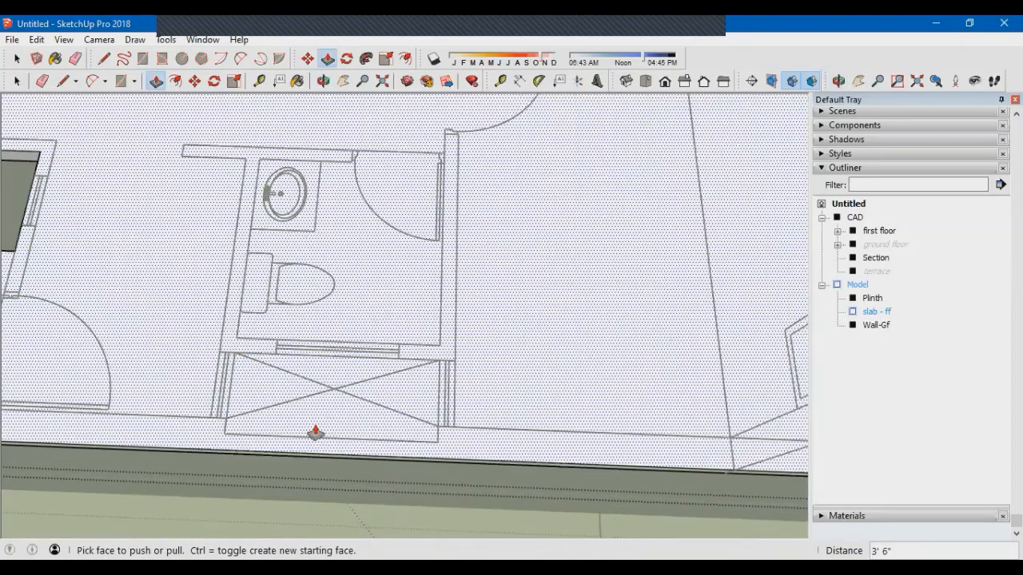
pyautogui.scroll(-2, 543, 383)
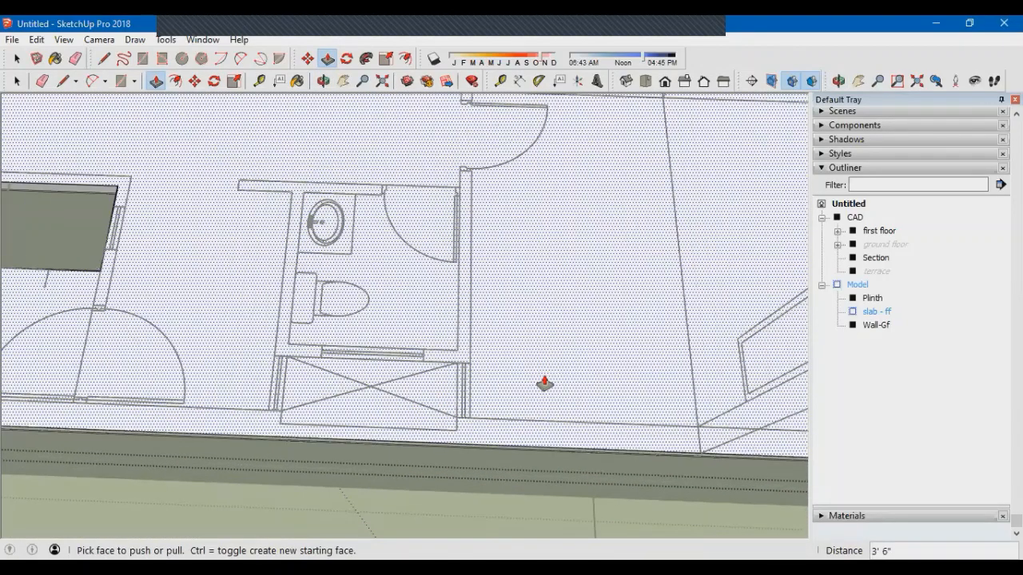
pyautogui.scroll(2, 249, 413)
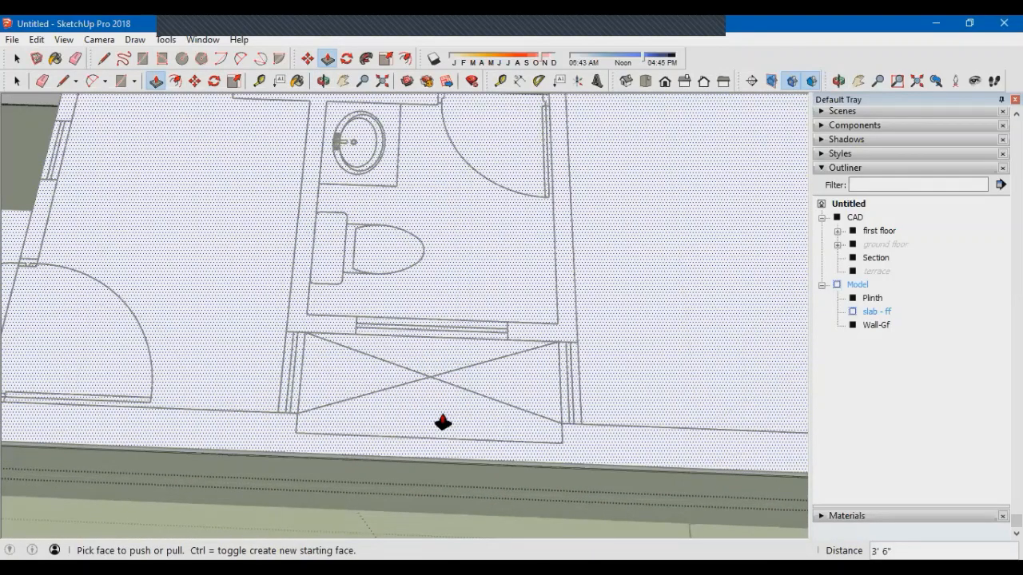
pyautogui.press('r')
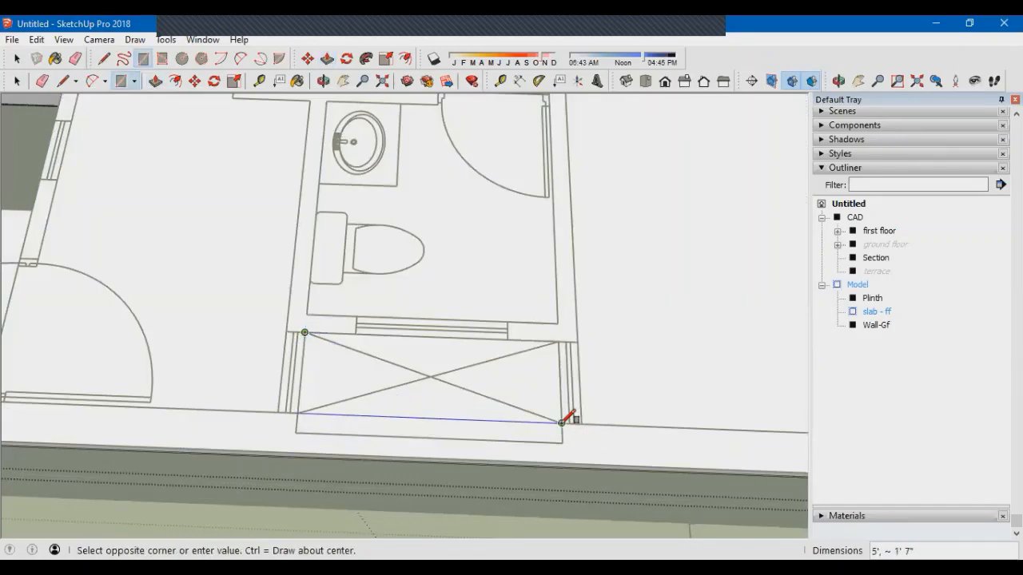
pyautogui.click(561, 422)
pyautogui.moveTo(562, 422); pyautogui.dragTo(551, 292, button='middle')
pyautogui.press('p')
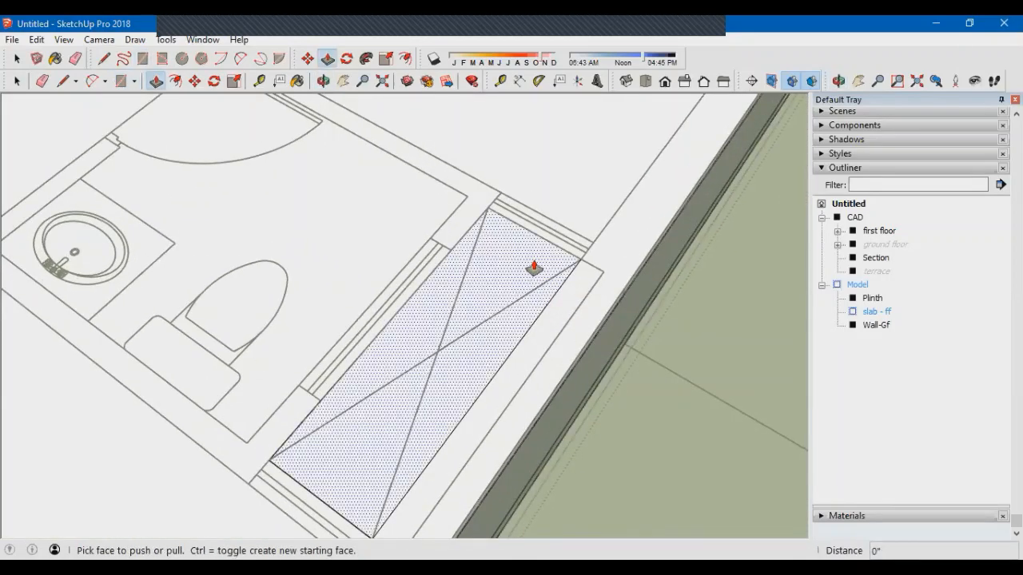
pyautogui.click(497, 298)
# Draw a rectangle over the long shaft along the opposite side wall and push it 6" through the slab
pyautogui.scroll(-5, 605, 413)
pyautogui.scroll(3, 194, 328)
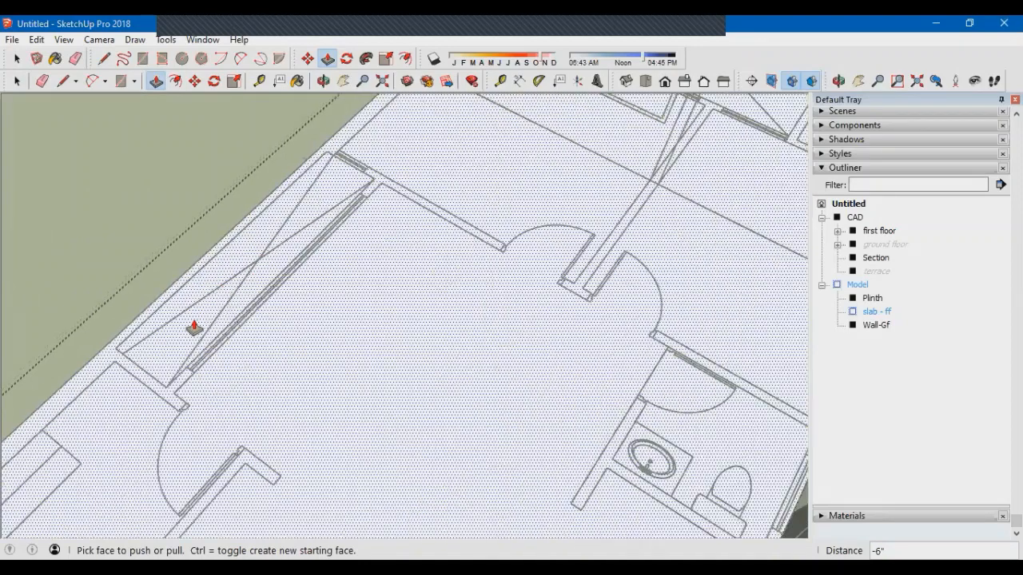
pyautogui.scroll(2, 194, 328)
pyautogui.press('r')
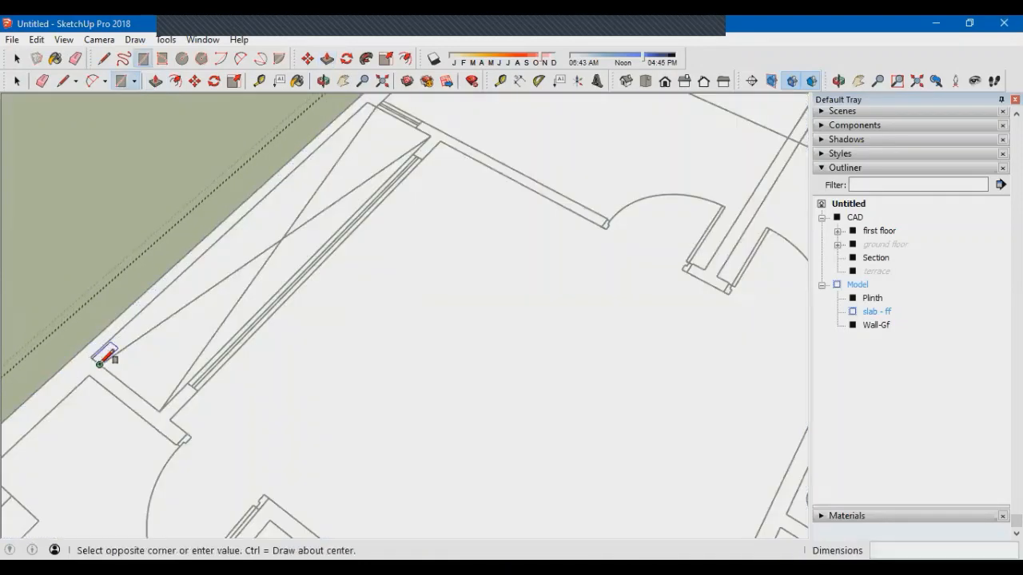
pyautogui.moveTo(401, 154); pyautogui.dragTo(399, 164, button='middle')
pyautogui.press('p')
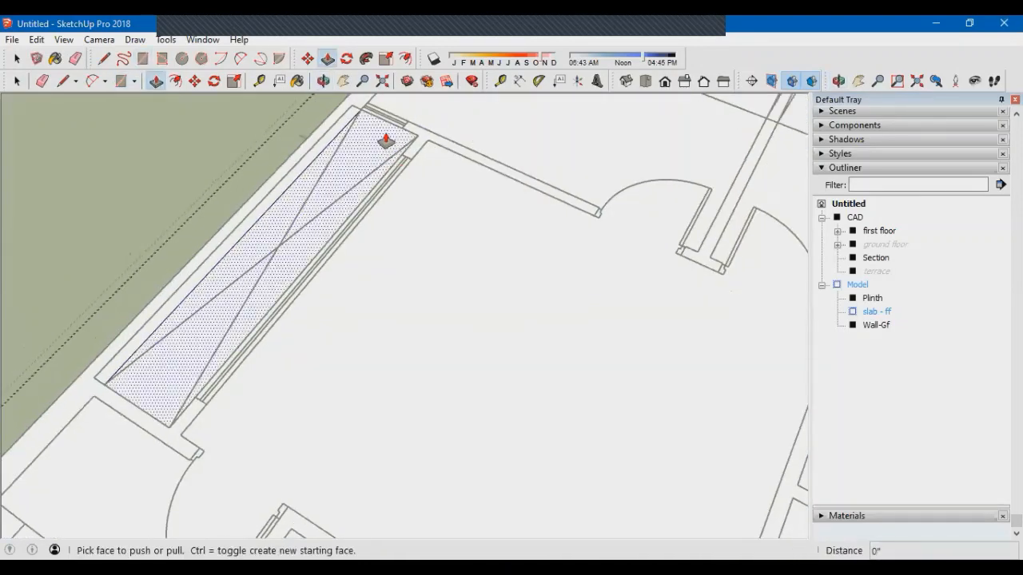
pyautogui.click(365, 154)
pyautogui.click(335, 195)
# Draw a rectangle over the crossed shaft between the two rear bathrooms, push it through the slab and leave the slab group
pyautogui.scroll(-5, 296, 351)
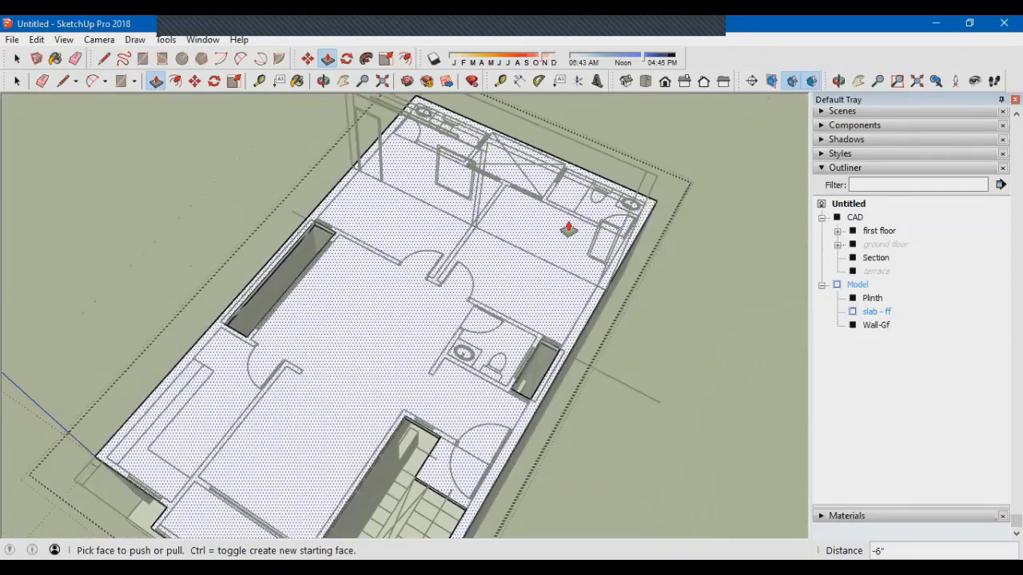
pyautogui.moveTo(570, 228); pyautogui.dragTo(584, 478, button='middle')
pyautogui.scroll(6, 583, 477)
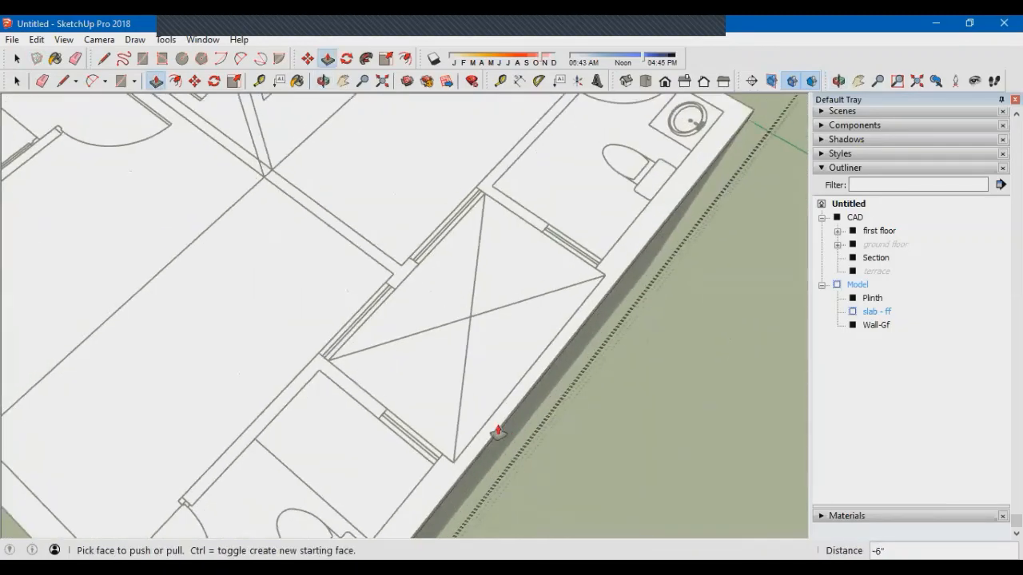
pyautogui.press('r')
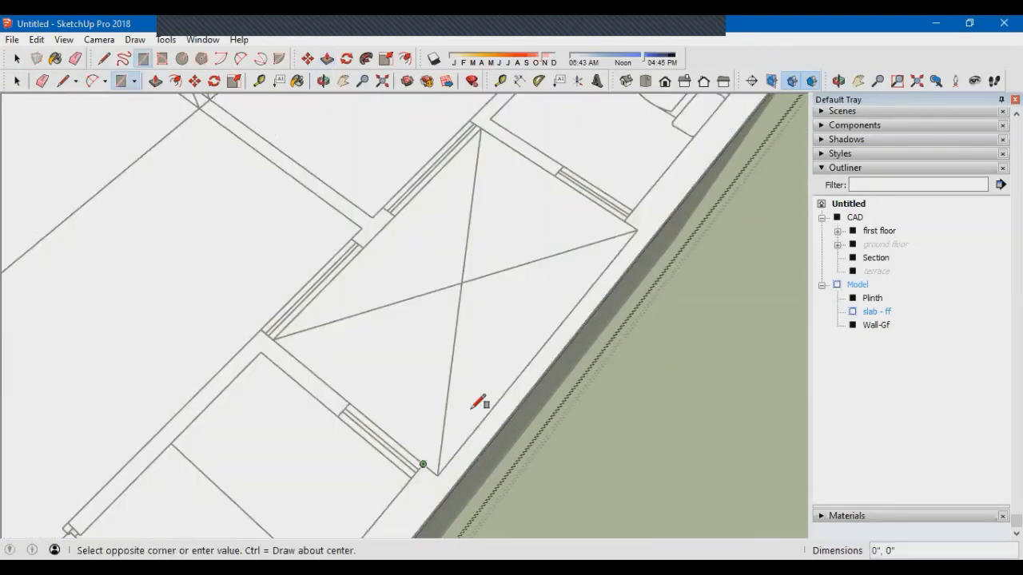
pyautogui.click(480, 127)
pyautogui.moveTo(480, 128); pyautogui.dragTo(575, 270, button='middle')
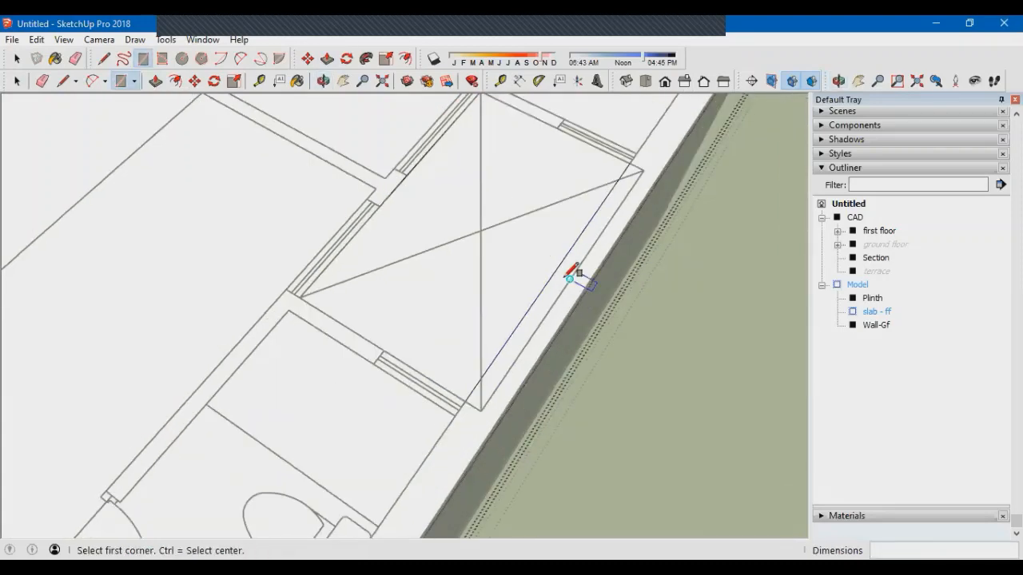
pyautogui.press('p')
pyautogui.moveTo(530, 182); pyautogui.dragTo(516, 206)
pyautogui.moveTo(508, 227); pyautogui.dragTo(677, 202, button='middle')
pyautogui.moveTo(662, 311); pyautogui.dragTo(431, 314, button='middle')
pyautogui.press('space')
pyautogui.scroll(-5, 458, 263)
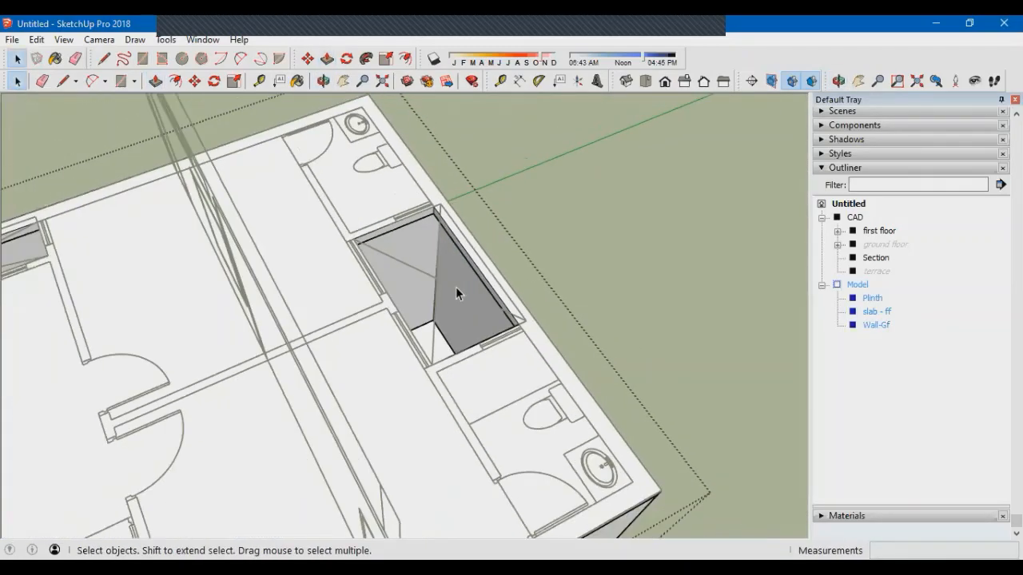
pyautogui.scroll(1, 456, 292)
pyautogui.scroll(-3, 454, 268)
pyautogui.moveTo(453, 268); pyautogui.dragTo(432, 345, button='middle')
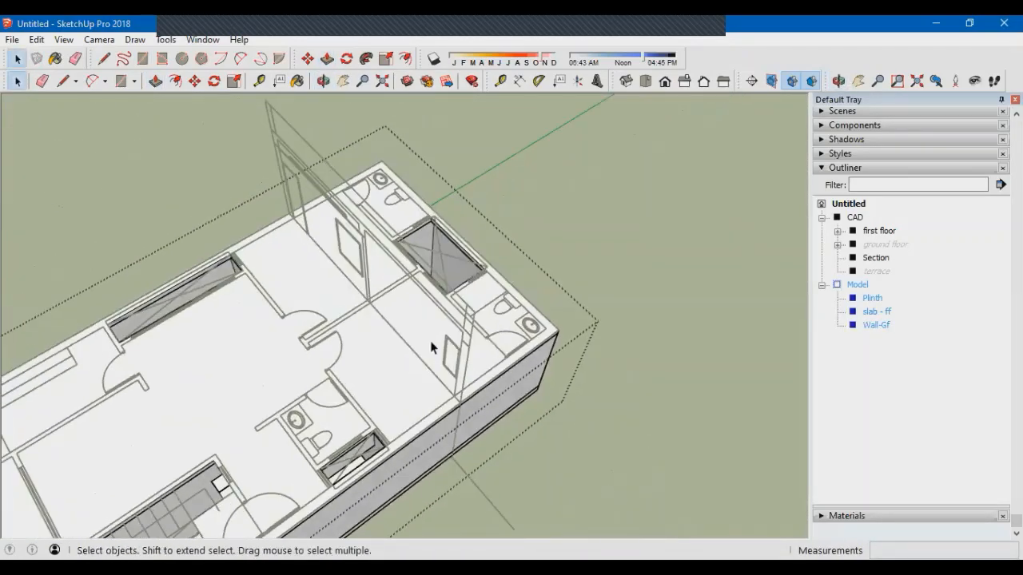
pyautogui.moveTo(416, 295); pyautogui.dragTo(437, 264, button='middle')
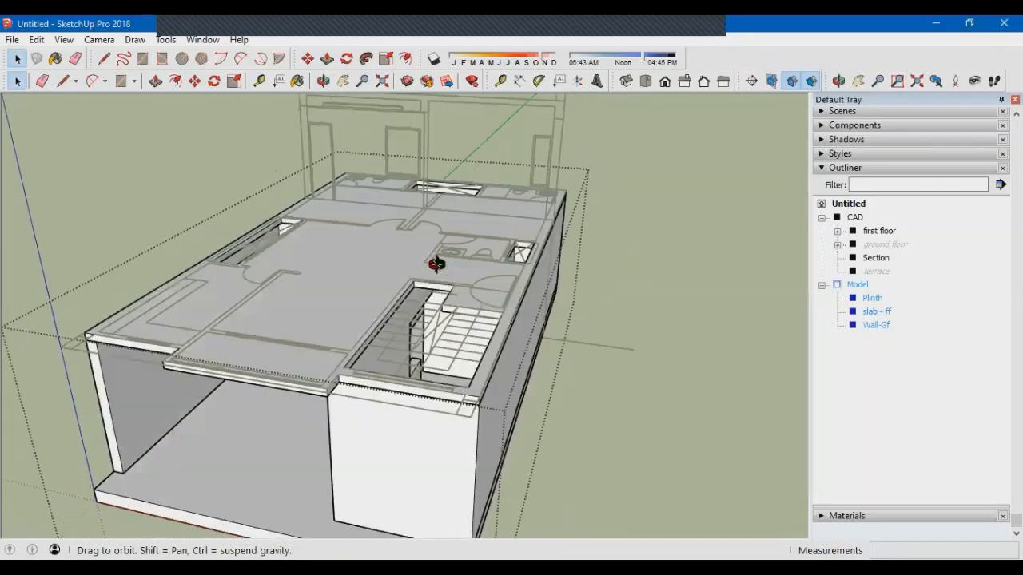
# Examine the first-floor slab with its stair opening and shafts against the plan from several sides, and leave the Model group
pyautogui.moveTo(412, 398); pyautogui.dragTo(233, 362, button='middle')
pyautogui.scroll(-3, 449, 327)
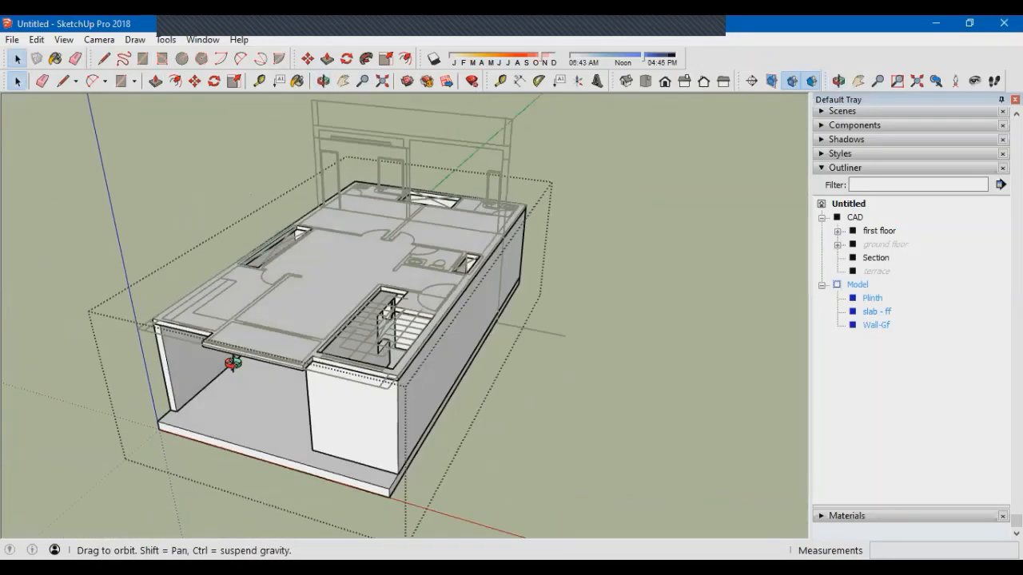
pyautogui.scroll(2, 248, 338)
pyautogui.click(328, 297)
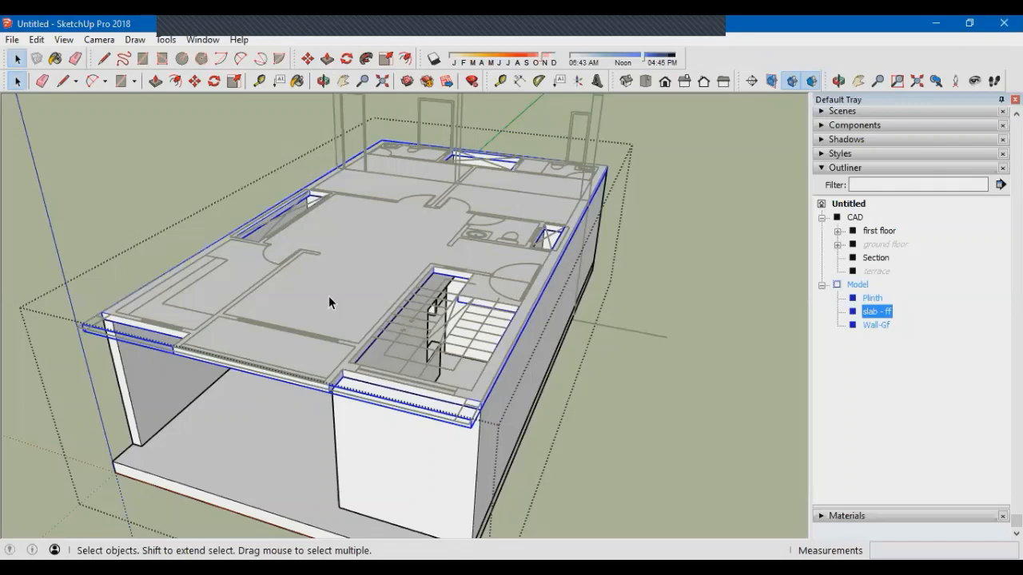
pyautogui.moveTo(328, 294); pyautogui.dragTo(310, 367, button='middle')
pyautogui.moveTo(385, 311); pyautogui.dragTo(359, 263, button='middle')
pyautogui.scroll(5, 322, 293)
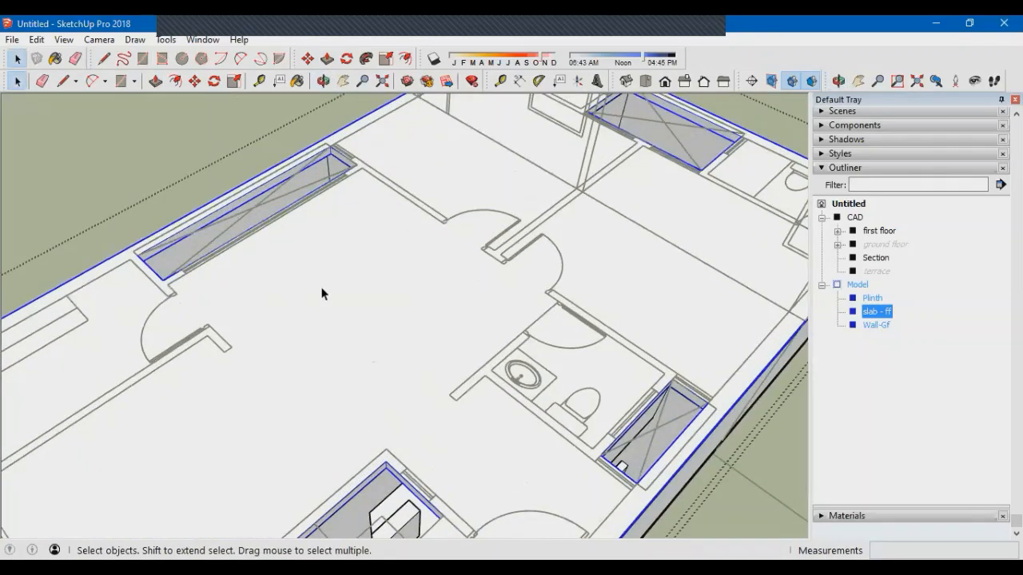
pyautogui.scroll(-5, 365, 324)
pyautogui.moveTo(384, 361); pyautogui.dragTo(425, 361, button='middle')
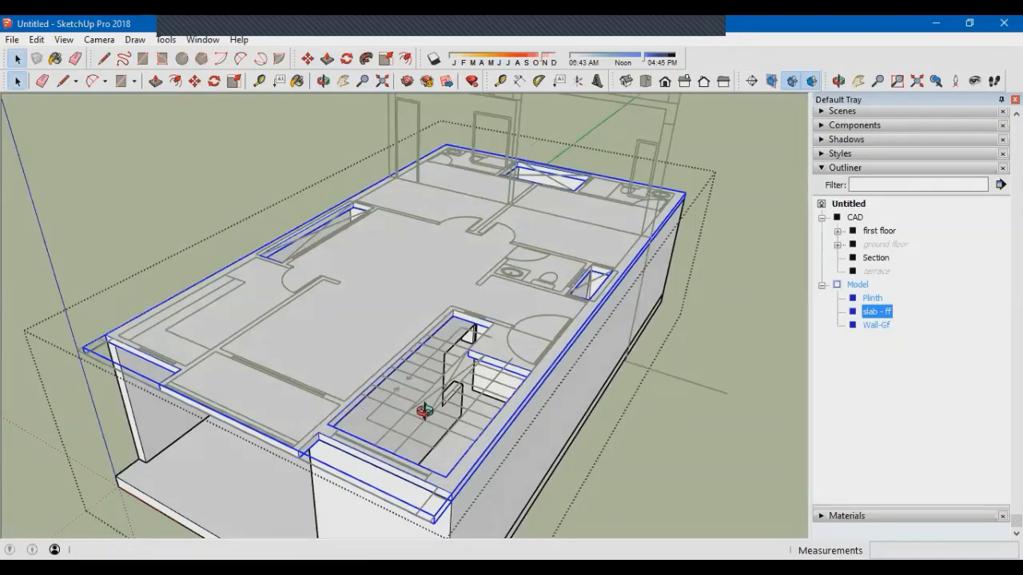
pyautogui.moveTo(423, 411); pyautogui.dragTo(409, 354, button='middle')
pyautogui.scroll(-3, 351, 359)
pyautogui.scroll(2, 409, 353)
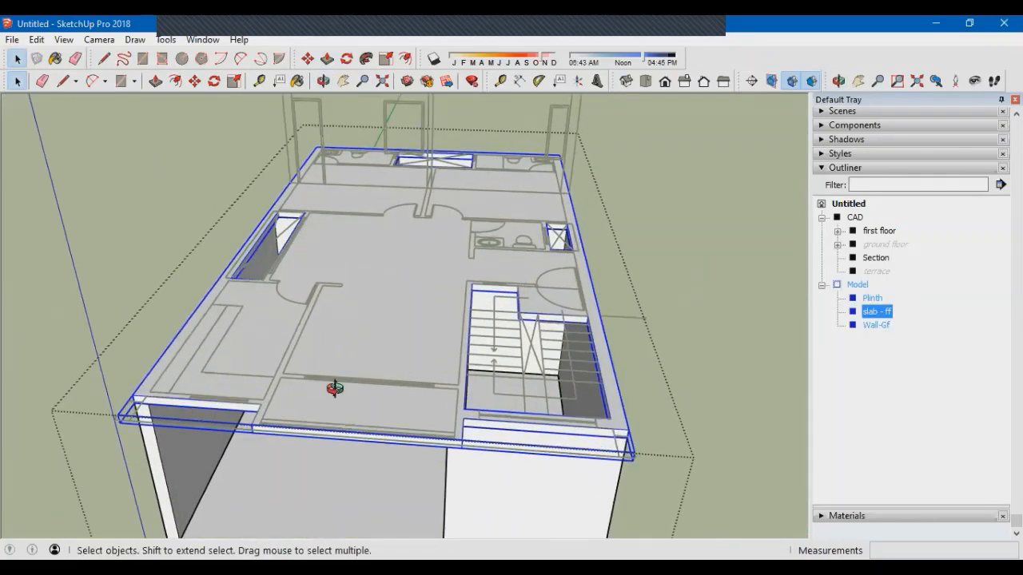
pyautogui.moveTo(334, 388); pyautogui.dragTo(338, 406, button='middle')
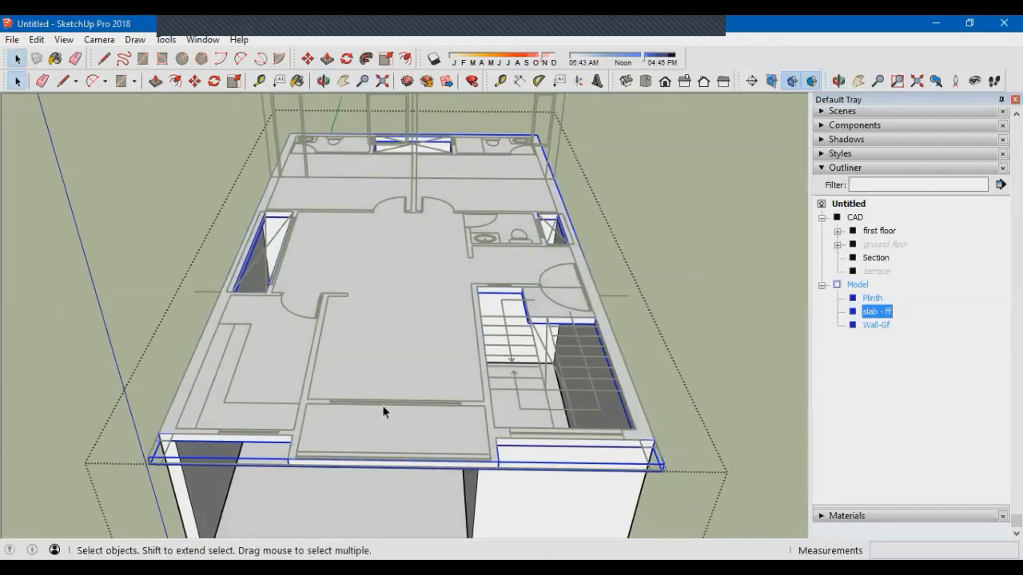
pyautogui.moveTo(401, 371); pyautogui.dragTo(634, 354, button='middle')
pyautogui.scroll(-3, 392, 333)
pyautogui.scroll(3, 396, 399)
pyautogui.scroll(2, 469, 257)
pyautogui.scroll(3, 527, 437)
pyautogui.scroll(-3, 381, 376)
pyautogui.moveTo(359, 385); pyautogui.dragTo(303, 351, button='middle')
pyautogui.scroll(-2, 319, 359)
pyautogui.click(484, 385)
pyautogui.moveTo(486, 392); pyautogui.dragTo(448, 338, button='middle')
pyautogui.scroll(2, 393, 328)
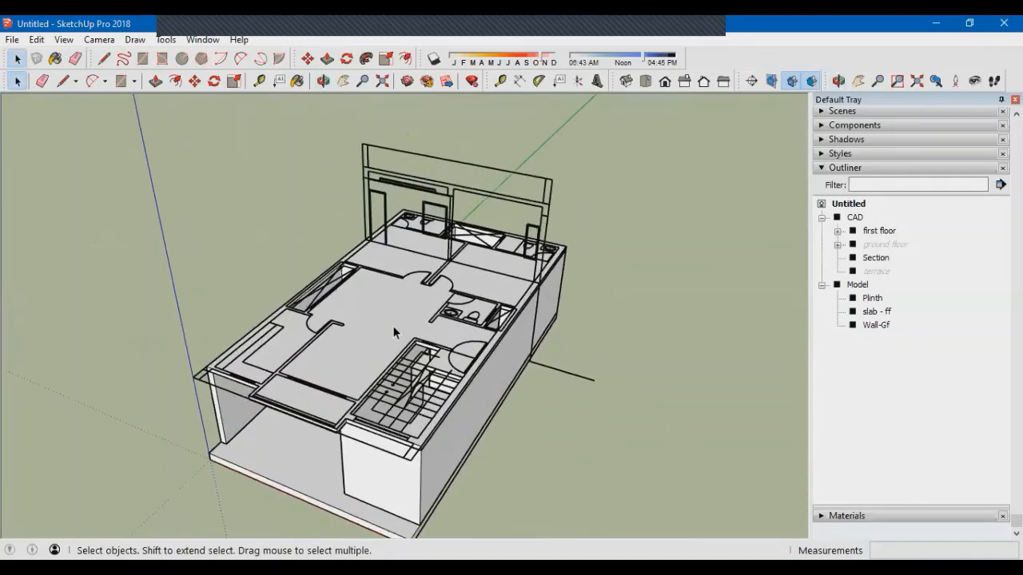
# Trace the outer edge of the external walls with lines from the kitchen's front corner around the rear to the stair-side front corner
pyautogui.moveTo(257, 433); pyautogui.dragTo(211, 447, button='middle')
pyautogui.scroll(6, 240, 384)
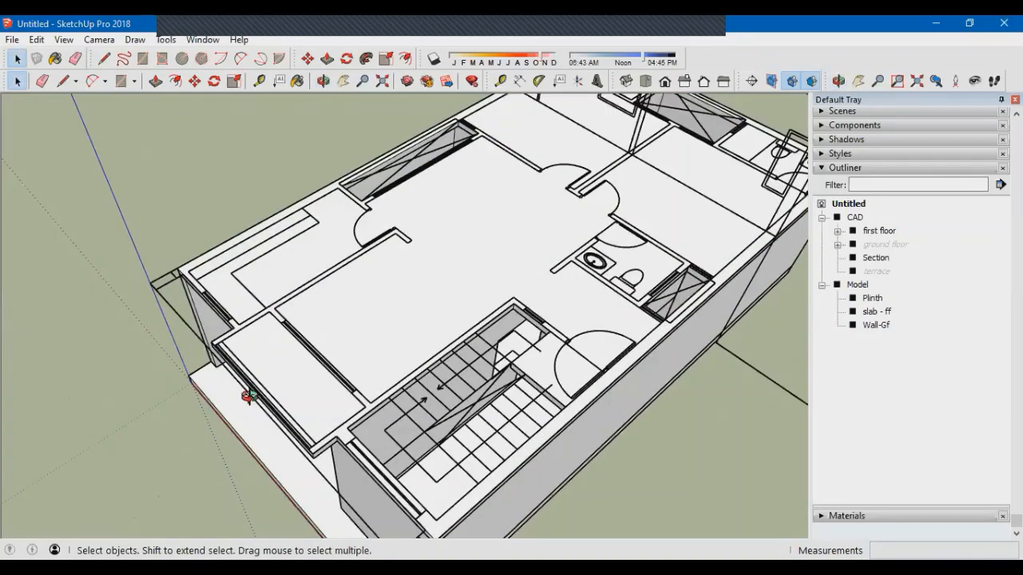
pyautogui.scroll(-3, 514, 289)
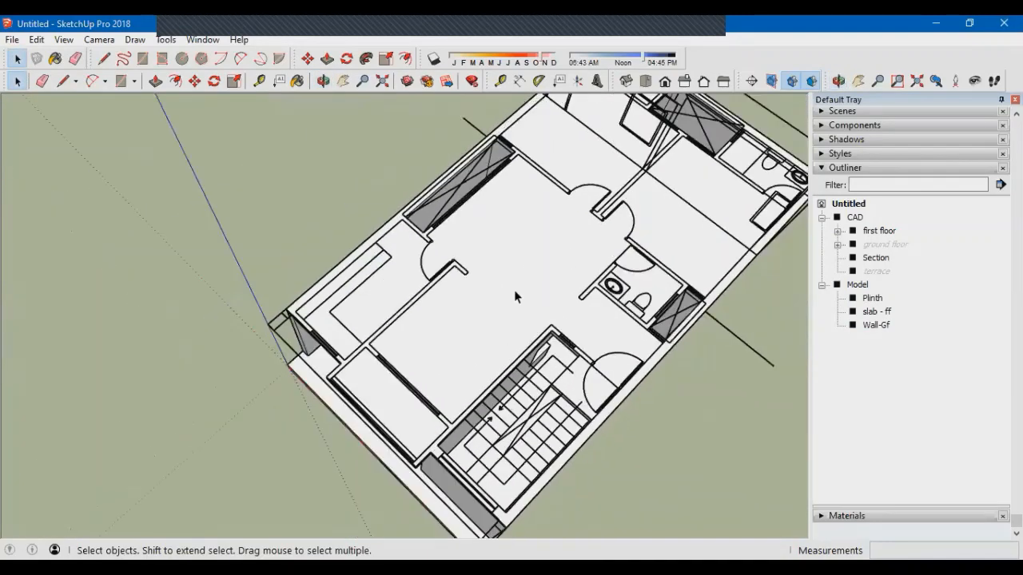
pyautogui.scroll(7, 331, 333)
pyautogui.scroll(2, 331, 334)
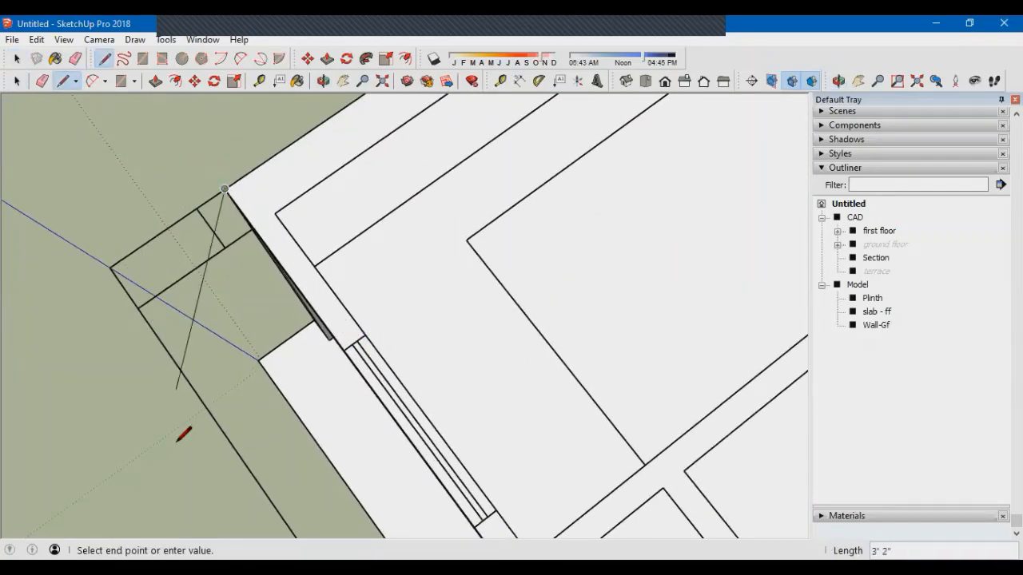
pyautogui.scroll(-5, 187, 427)
pyautogui.scroll(4, 472, 200)
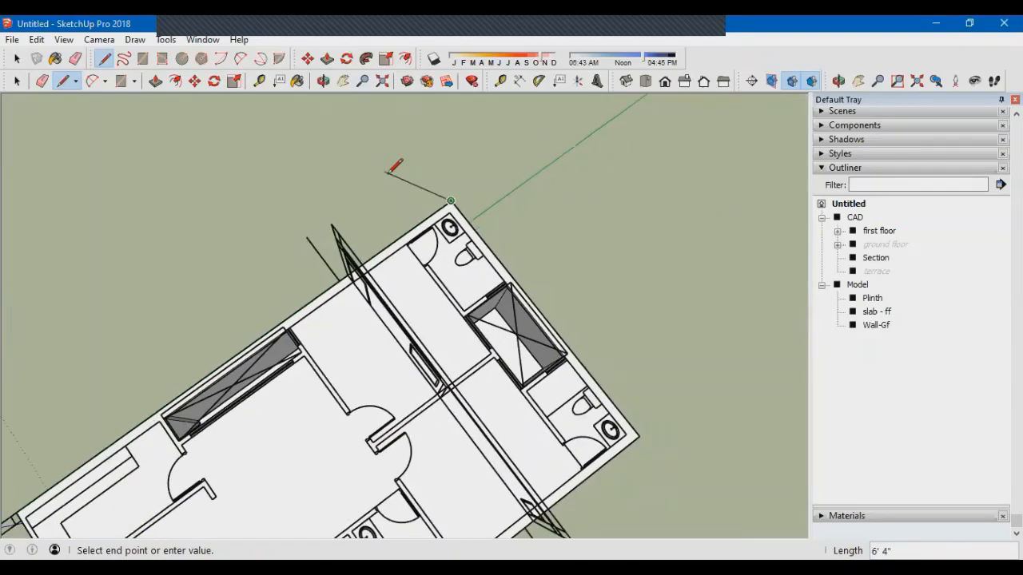
pyautogui.scroll(3, 589, 349)
pyautogui.scroll(-5, 639, 213)
pyautogui.scroll(6, 407, 414)
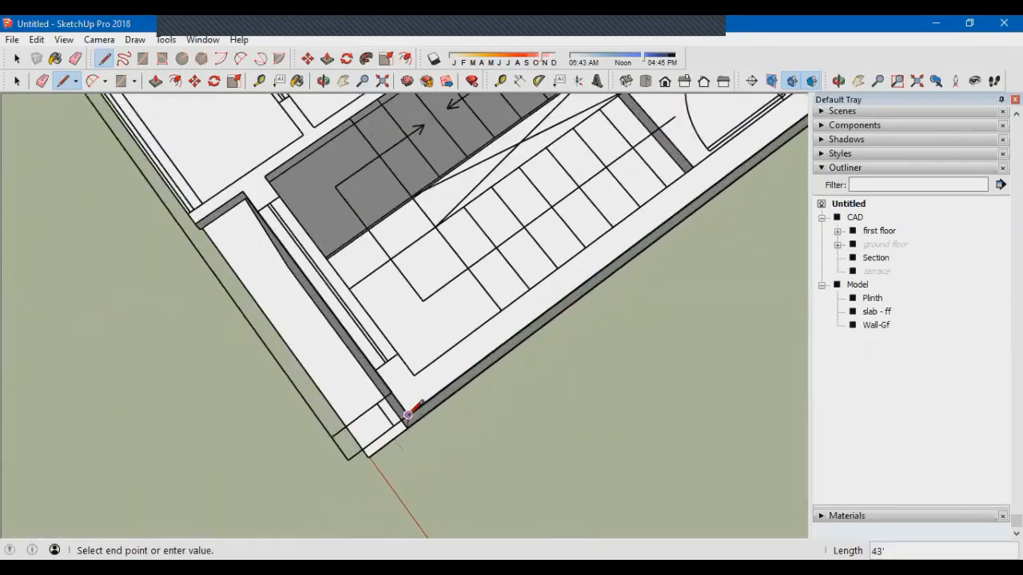
# Continue the wall outline along the inner face of the stair-side wall, past the toilet shaft and into the adjoining rear bathroom
pyautogui.scroll(-5, 241, 453)
pyautogui.scroll(8, 391, 335)
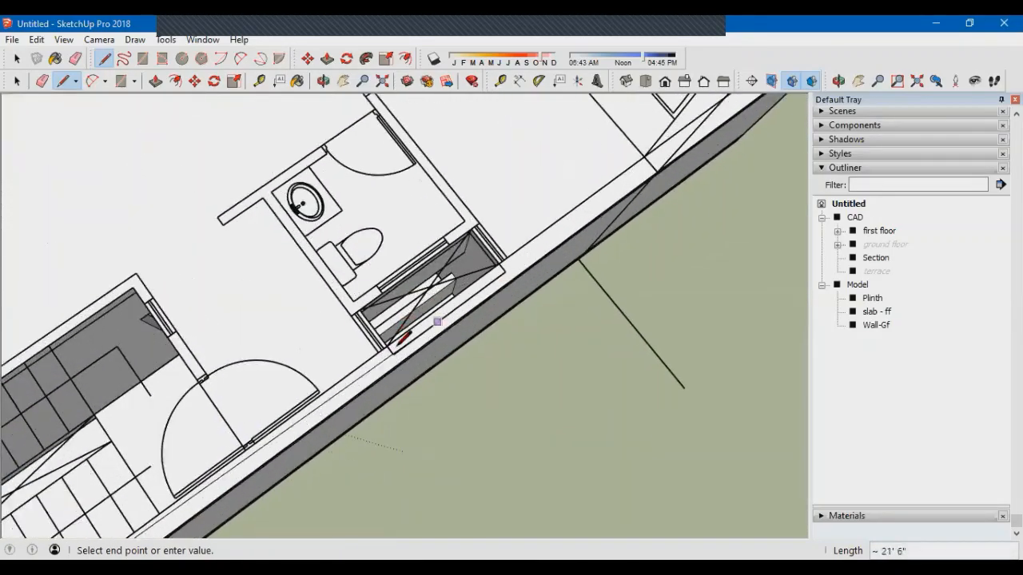
pyautogui.scroll(-5, 241, 445)
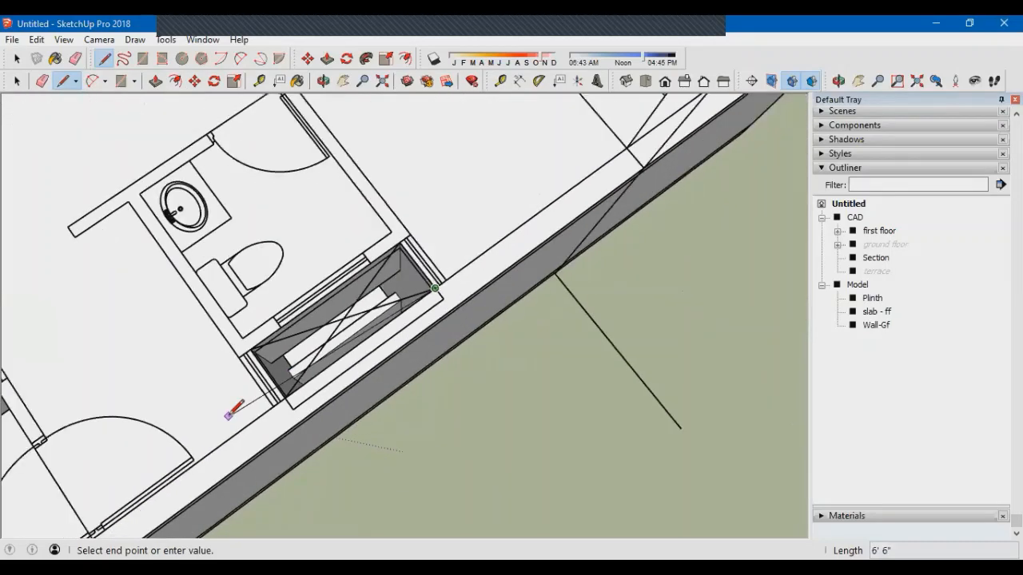
pyautogui.scroll(5, 555, 183)
pyautogui.scroll(-3, 644, 391)
pyautogui.scroll(6, 468, 136)
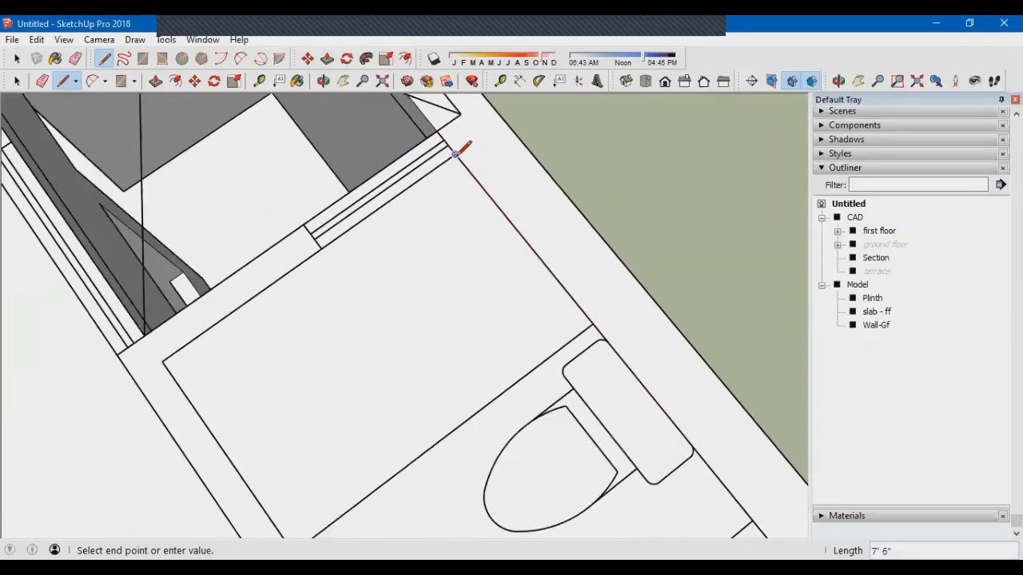
# Trace the stair-side rear bathroom's partition from the shaft window around its door end and back along the bedroom side
pyautogui.click(457, 154)
pyautogui.scroll(-2, 478, 130)
pyautogui.click(251, 296)
pyautogui.scroll(-4, 364, 156)
pyautogui.scroll(4, 402, 309)
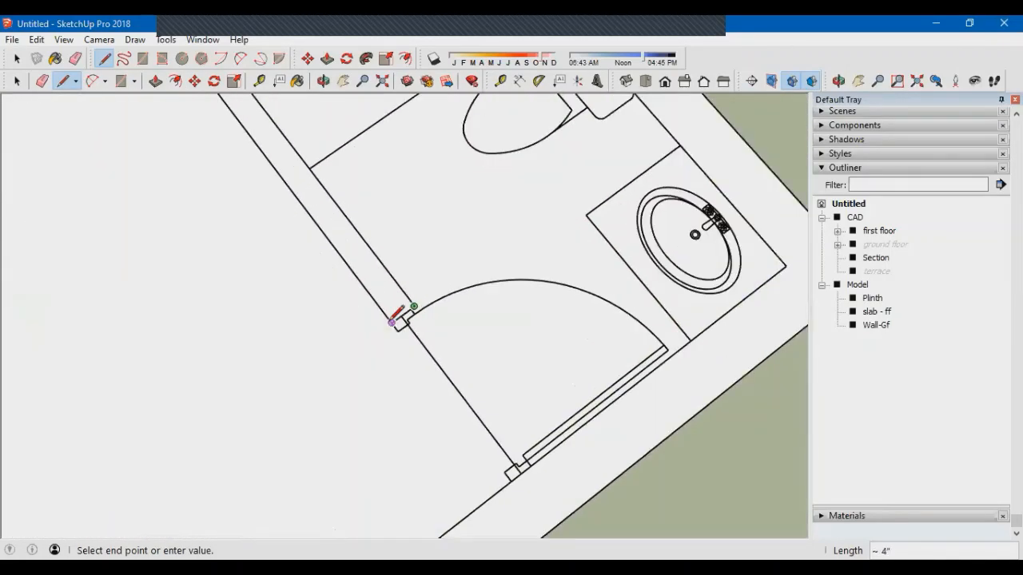
pyautogui.scroll(-4, 407, 274)
pyautogui.scroll(2, 333, 410)
pyautogui.scroll(-4, 327, 417)
pyautogui.scroll(5, 429, 258)
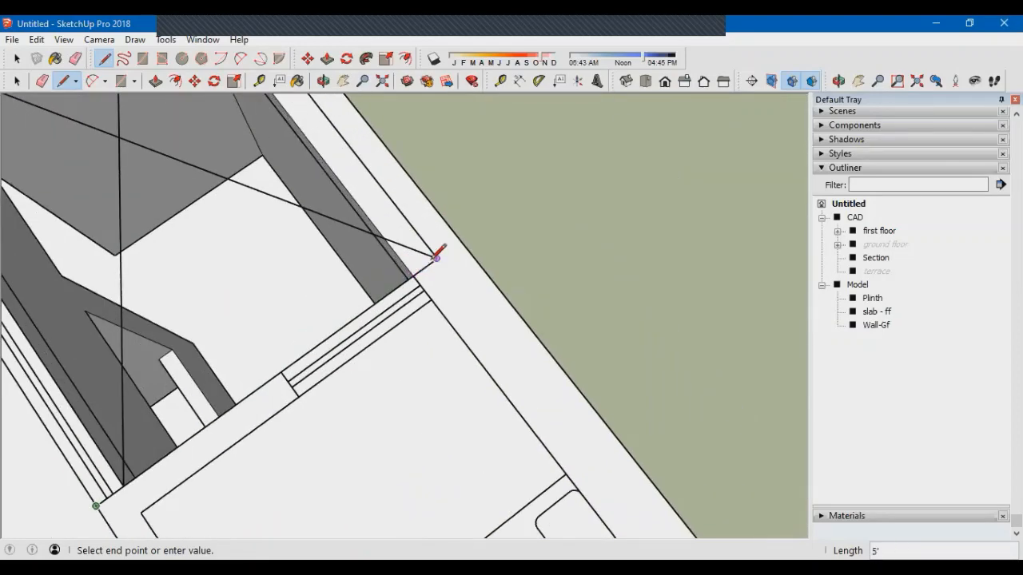
# Trace the wall outline around the sides of the crossed shaft between the two rear bathrooms
pyautogui.click(434, 256)
pyautogui.scroll(-5, 590, 454)
pyautogui.scroll(3, 446, 268)
pyautogui.click(446, 260)
pyautogui.scroll(4, 294, 370)
pyautogui.click(317, 358)
pyautogui.scroll(-2, 407, 224)
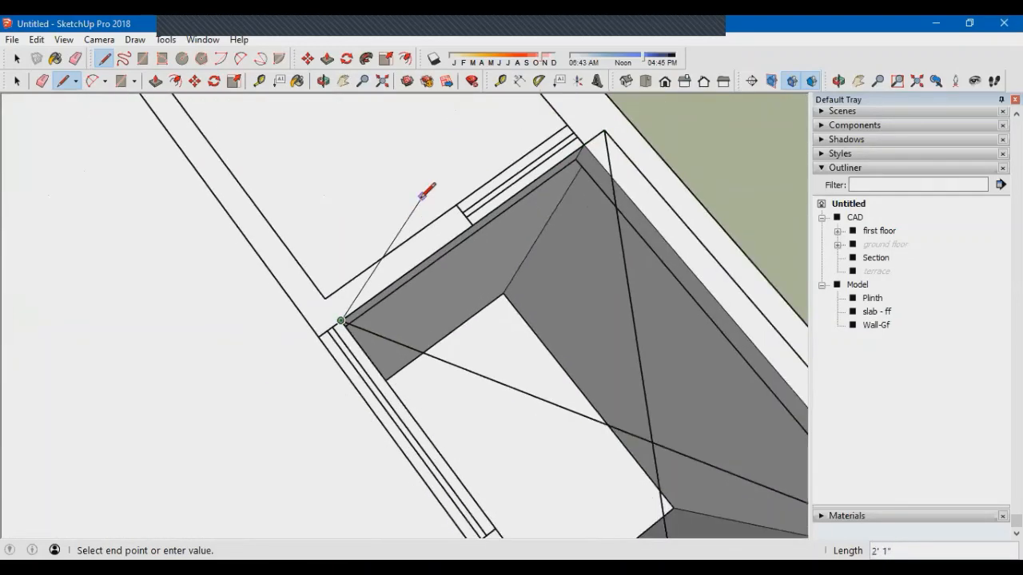
# Trace the other rear bathroom's partition around its door end and inner faces, and continue along the side wall toward the long shaft
pyautogui.scroll(-4, 424, 197)
pyautogui.scroll(5, 482, 363)
pyautogui.scroll(-4, 468, 376)
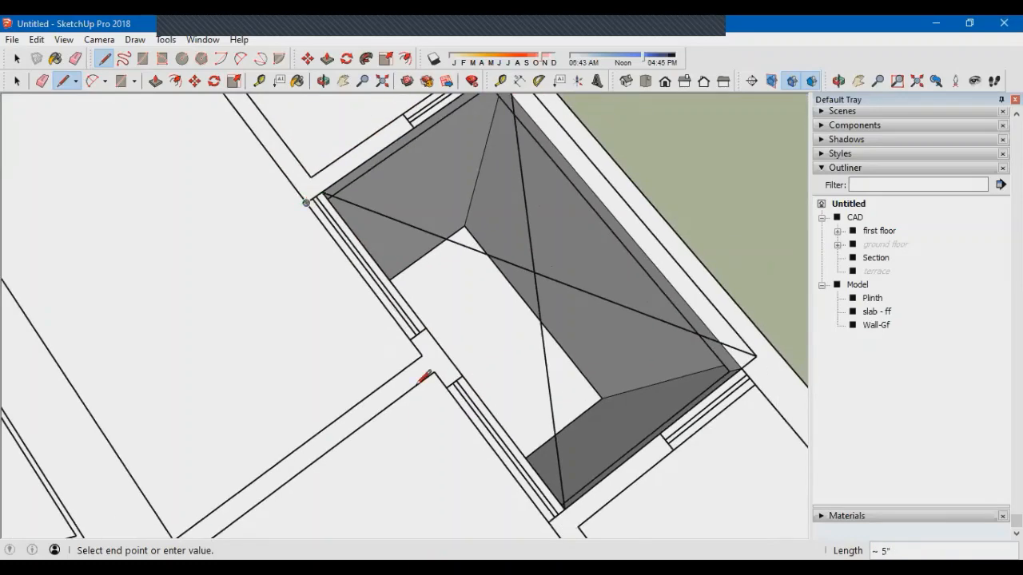
pyautogui.scroll(6, 327, 224)
pyautogui.scroll(-2, 311, 219)
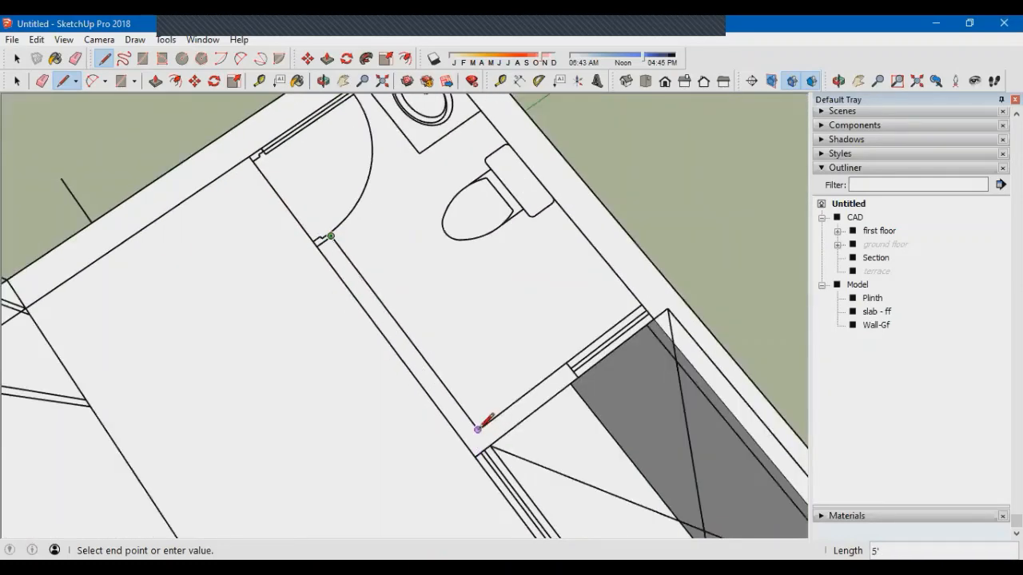
pyautogui.scroll(-4, 506, 137)
pyautogui.scroll(5, 406, 229)
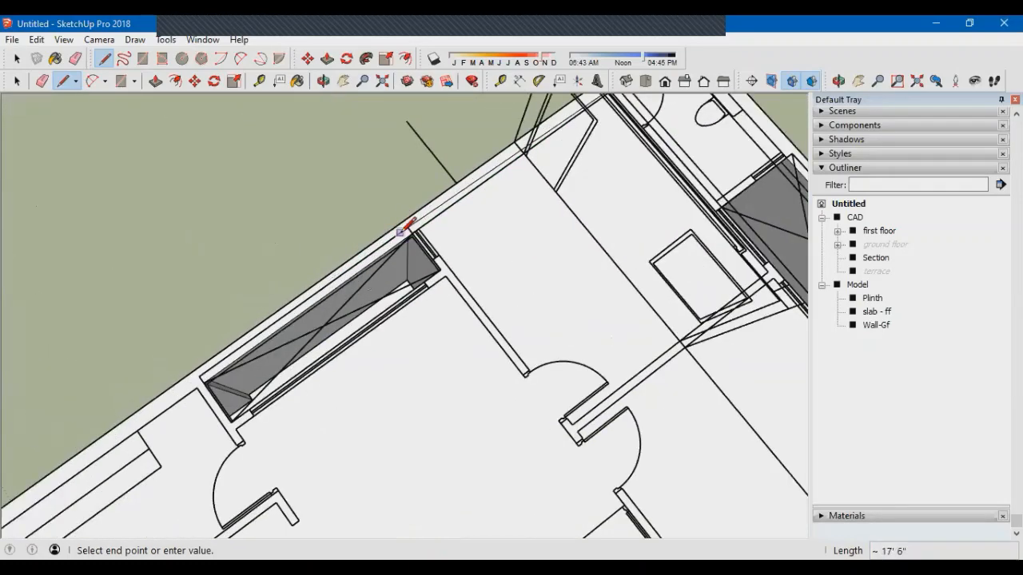
# Trace around the long side shaft and kitchen door stub, and close the external wall outline at the kitchen's front window
pyautogui.scroll(-3, 392, 297)
pyautogui.scroll(2, 473, 359)
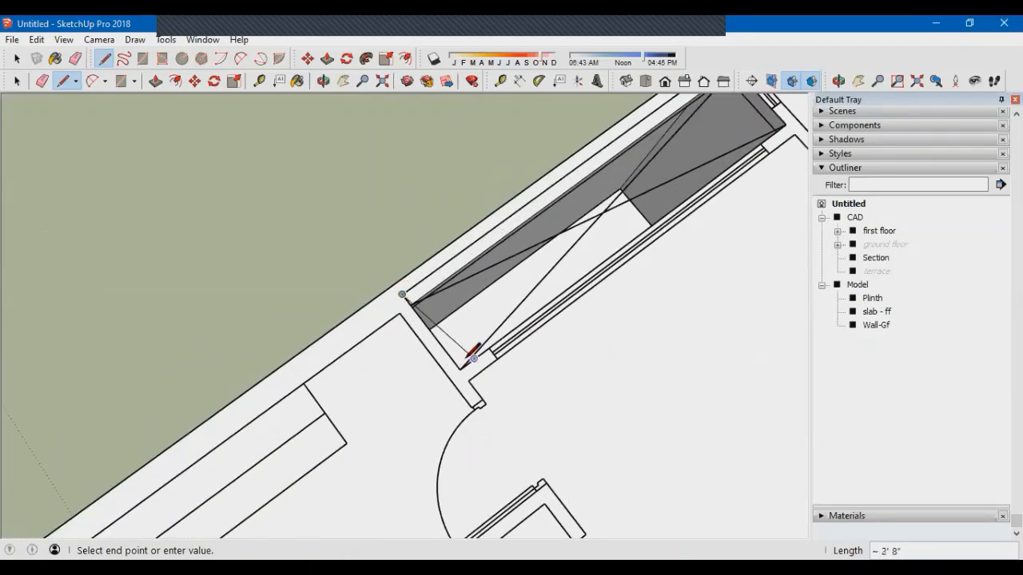
pyautogui.scroll(3, 506, 352)
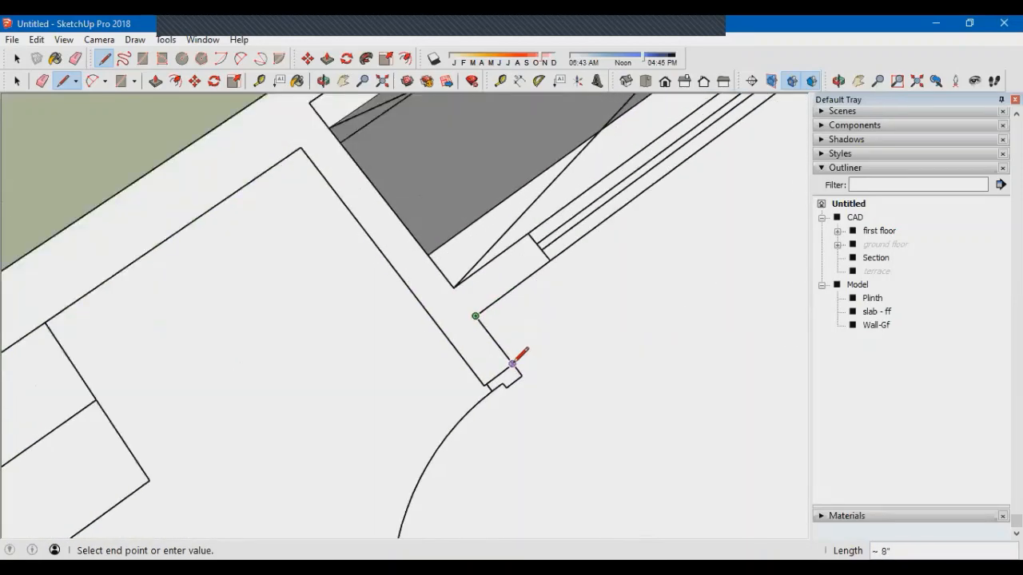
pyautogui.scroll(-4, 392, 213)
pyautogui.scroll(4, 370, 270)
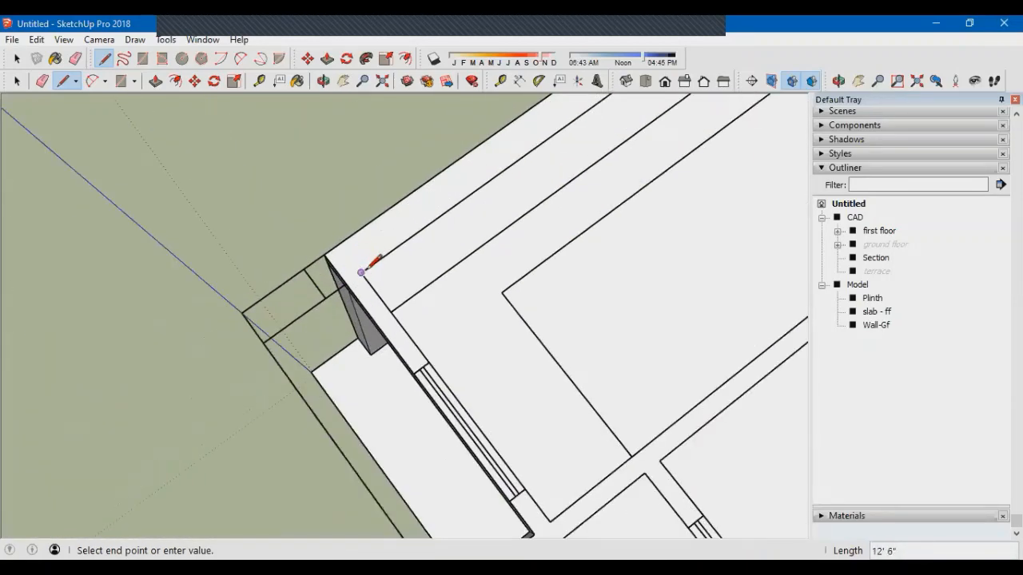
pyautogui.click(487, 436)
pyautogui.scroll(-3, 484, 429)
pyautogui.moveTo(485, 429); pyautogui.dragTo(450, 466, button='middle')
pyautogui.scroll(3, 449, 466)
pyautogui.press('space')
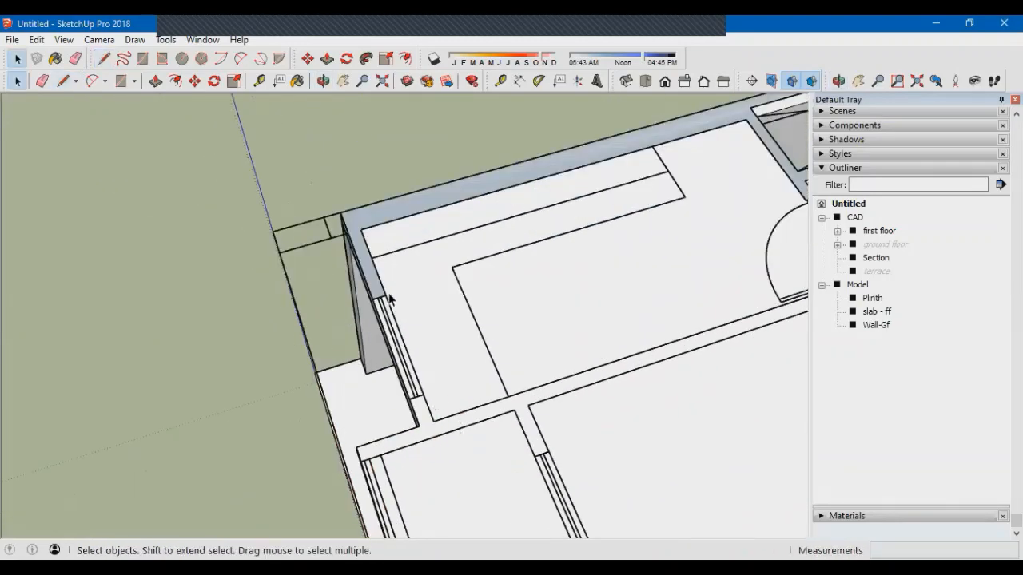
# Start a second wall outline at the kitchen's front window and trace it around the balcony to the stair window
pyautogui.moveTo(423, 360); pyautogui.dragTo(471, 407, button='middle')
pyautogui.scroll(-4, 470, 406)
pyautogui.moveTo(415, 391); pyautogui.dragTo(503, 399, button='middle')
pyautogui.scroll(6, 303, 407)
pyautogui.press('l')
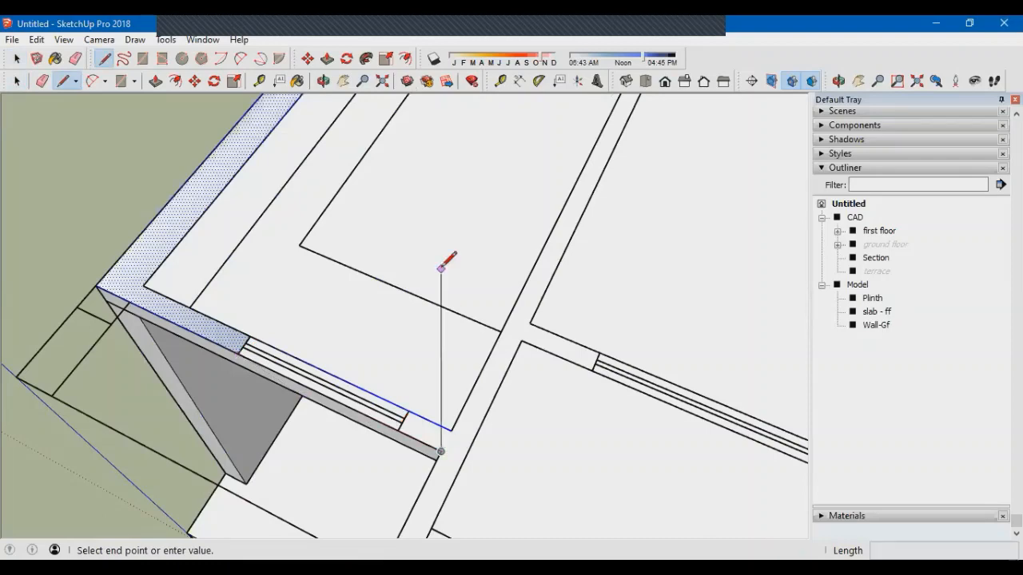
pyautogui.scroll(-2, 441, 267)
pyautogui.scroll(-3, 538, 334)
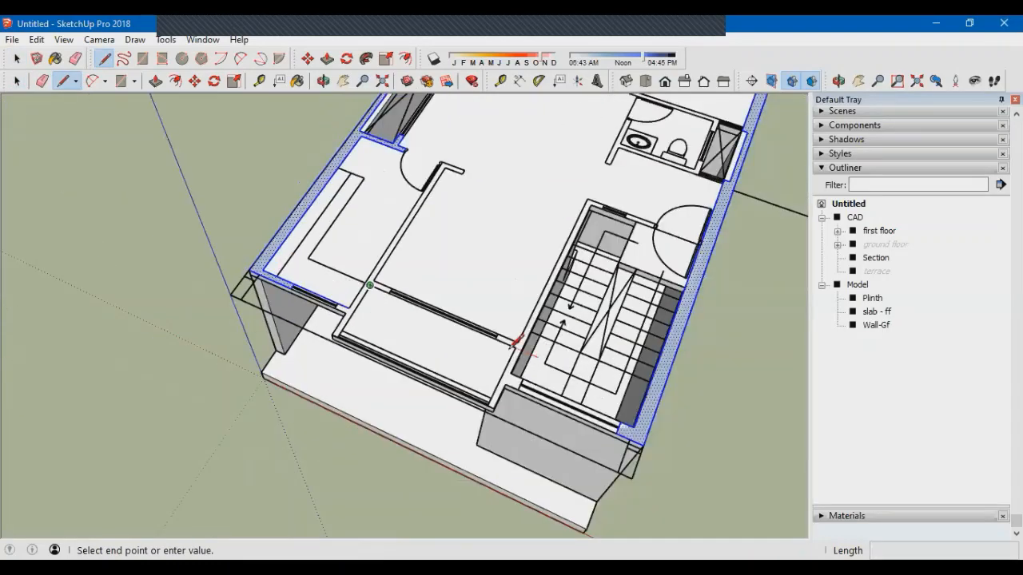
pyautogui.scroll(2, 463, 426)
pyautogui.scroll(3, 468, 435)
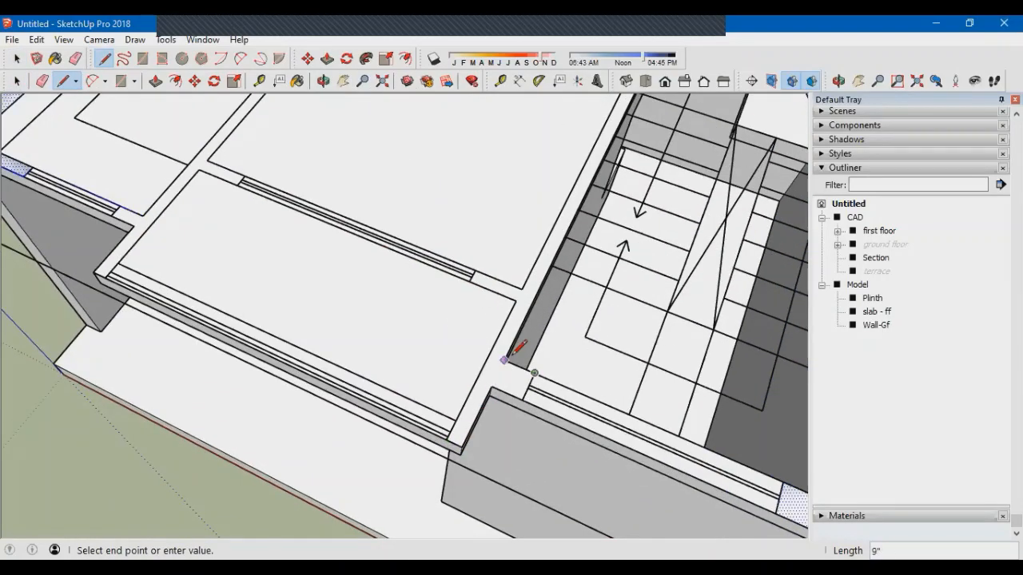
# Trace the stair wall to the entrance door jamb, and return along the living-room side of the balcony wall and kitchen partition
pyautogui.scroll(-3, 543, 213)
pyautogui.scroll(5, 491, 290)
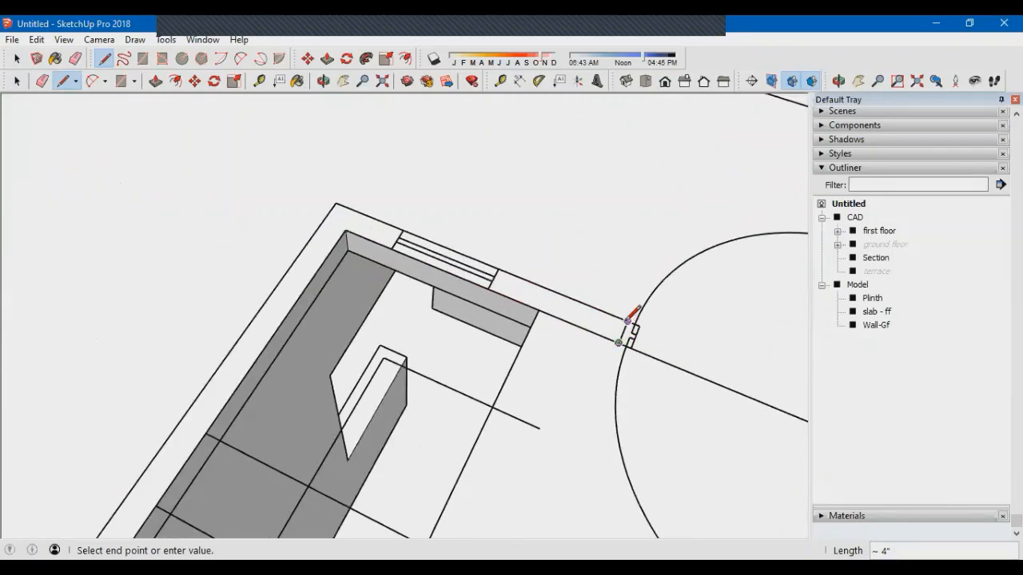
pyautogui.scroll(-3, 496, 183)
pyautogui.scroll(-5, 267, 303)
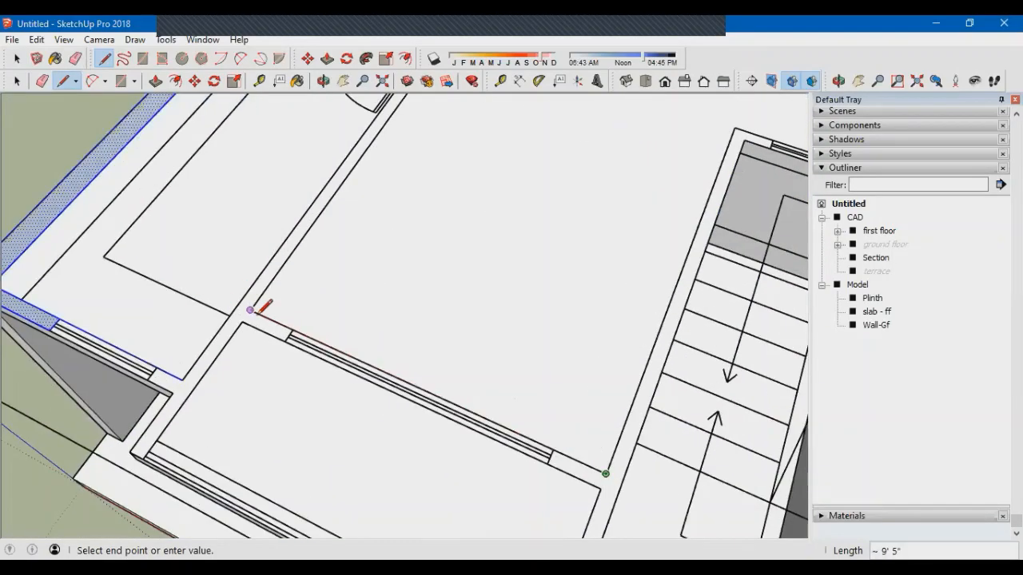
pyautogui.scroll(5, 327, 279)
pyautogui.scroll(3, 312, 253)
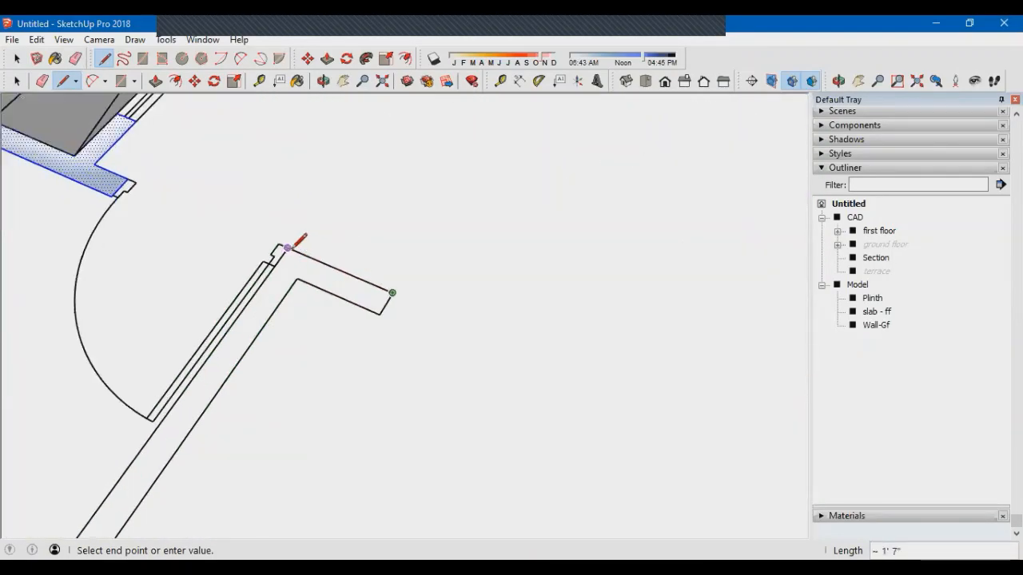
pyautogui.scroll(-5, 350, 306)
pyautogui.scroll(-3, 257, 411)
# Trace the middle toilet's projecting wall stub, its door end, and the inner face of the wall behind the basin and toilet
pyautogui.scroll(6, 468, 313)
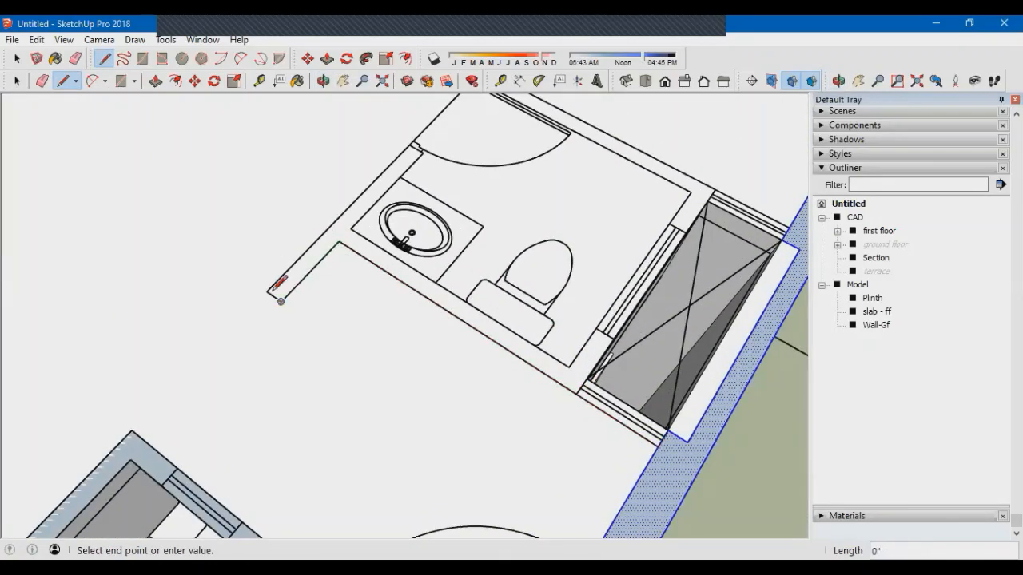
pyautogui.scroll(-2, 262, 350)
pyautogui.scroll(6, 351, 232)
pyautogui.click(373, 211)
pyautogui.click(398, 234)
pyautogui.scroll(-4, 391, 230)
pyautogui.click(313, 316)
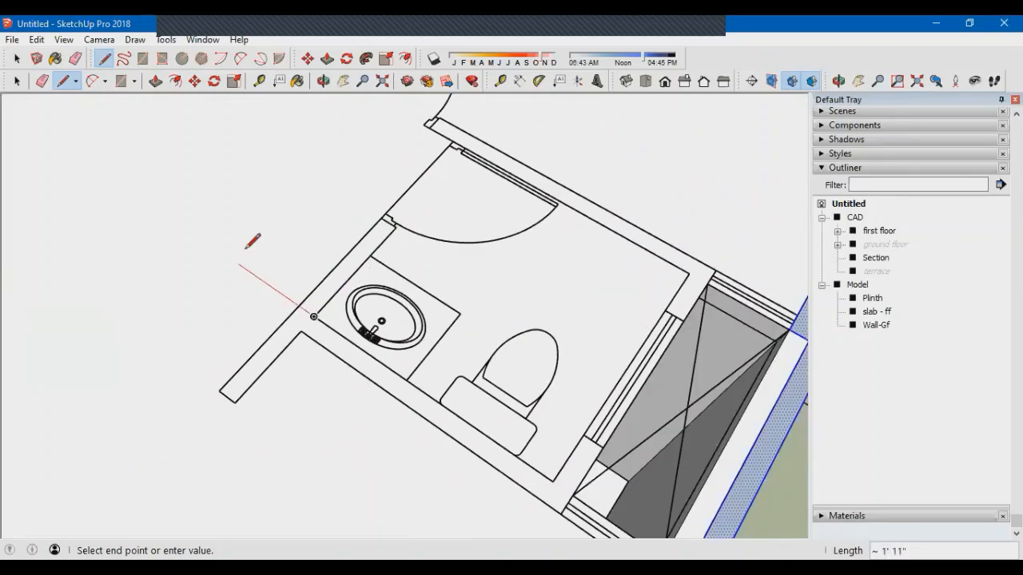
pyautogui.scroll(-2, 250, 241)
pyautogui.scroll(2, 466, 419)
pyautogui.click(466, 419)
# Trace the middle toilet's bedroom-side wall from its door end to the shaft, and close the toilet wall outline along the shaft side
pyautogui.scroll(-3, 490, 229)
pyautogui.scroll(7, 520, 290)
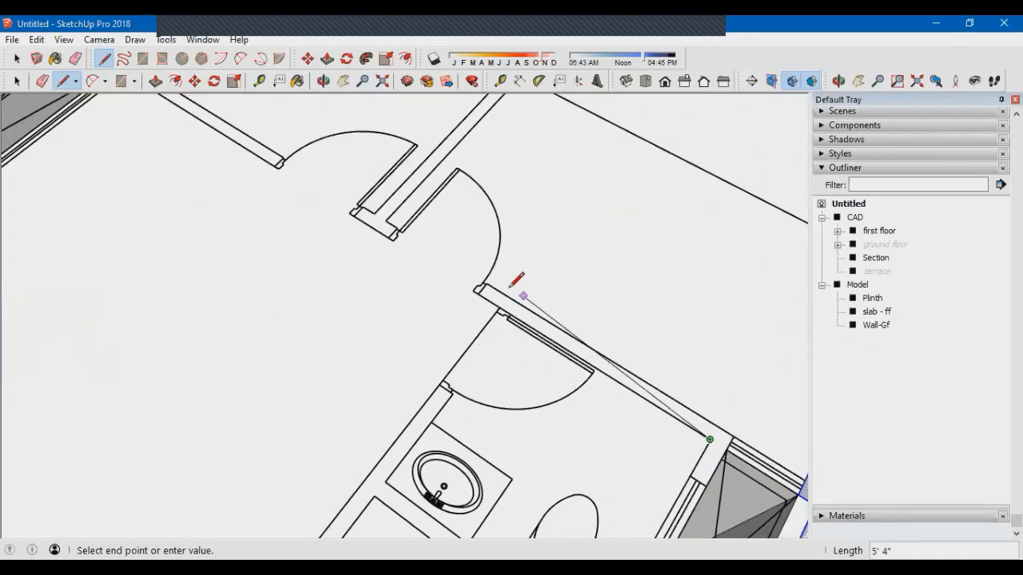
pyautogui.click(456, 253)
pyautogui.scroll(-7, 456, 254)
pyautogui.scroll(4, 575, 312)
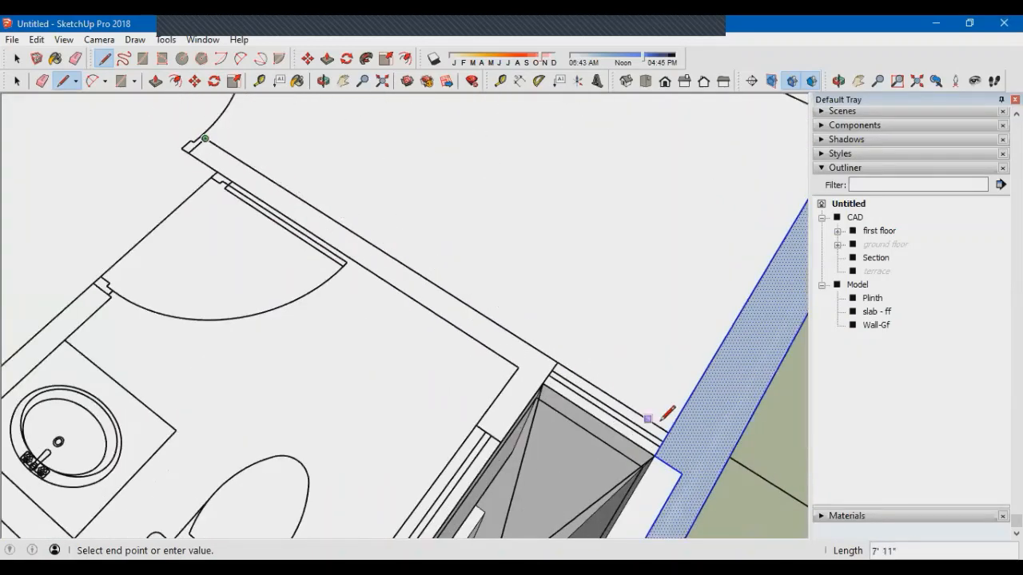
pyautogui.click(654, 421)
pyautogui.scroll(-2, 670, 438)
pyautogui.scroll(-3, 524, 256)
pyautogui.scroll(2, 477, 405)
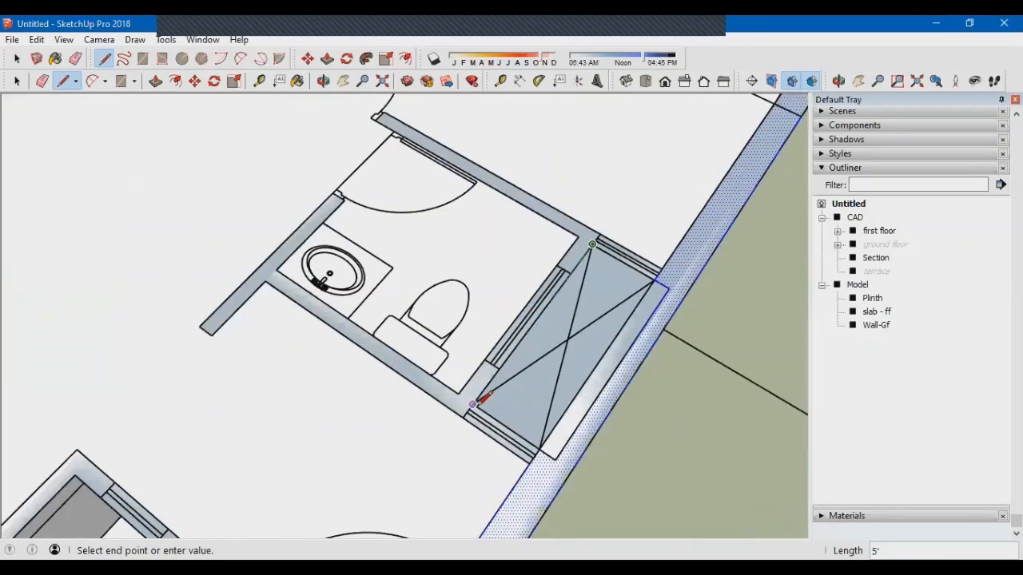
pyautogui.press('space')
pyautogui.scroll(-5, 527, 431)
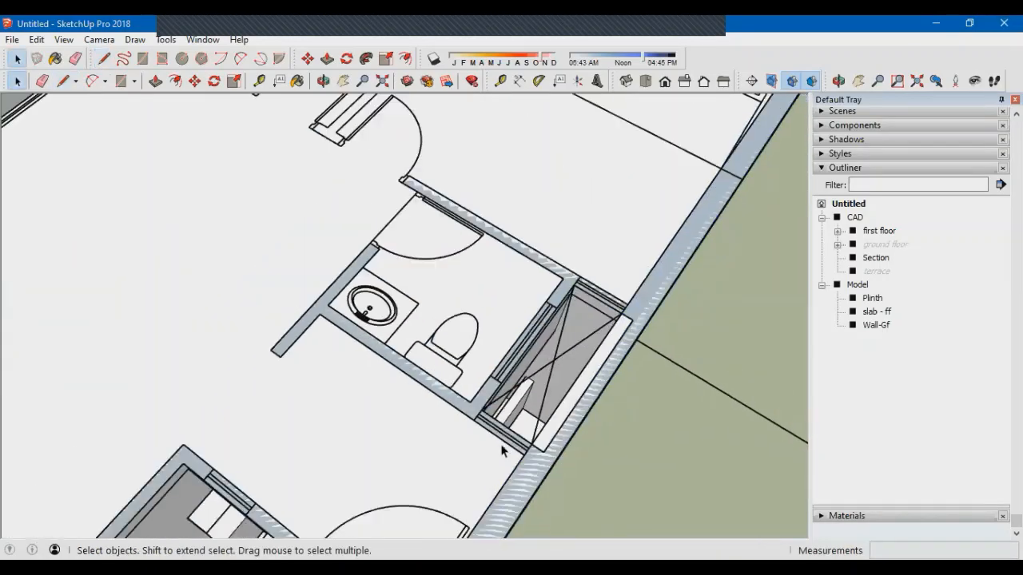
# Trace the partition between the two rear bedrooms, including its T-shaped end between the doors, as a closed outline
pyautogui.scroll(6, 370, 275)
pyautogui.press('l')
pyautogui.scroll(3, 375, 284)
pyautogui.scroll(3, 399, 303)
pyautogui.click(395, 326)
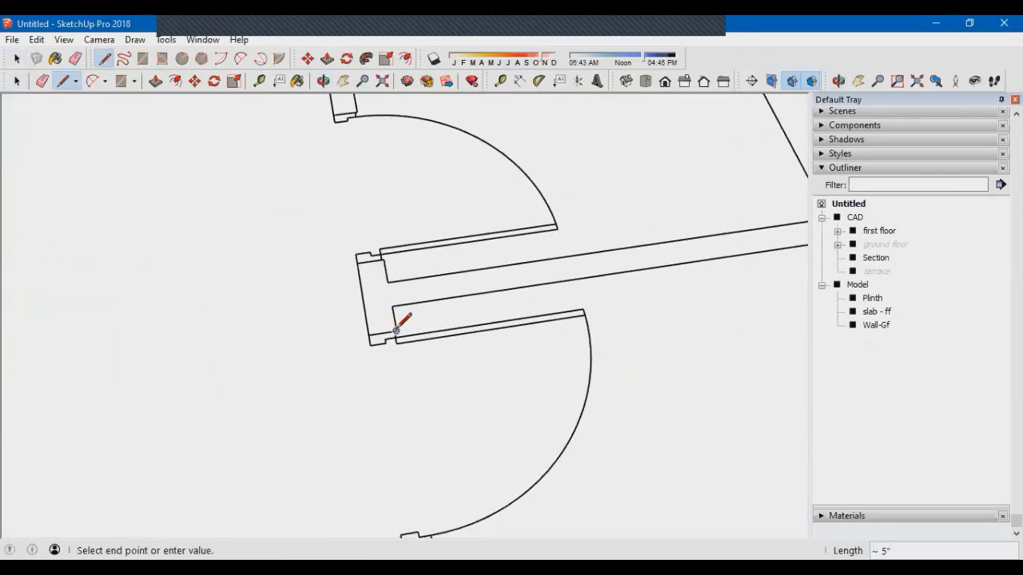
pyautogui.scroll(-4, 245, 310)
pyautogui.scroll(3, 707, 228)
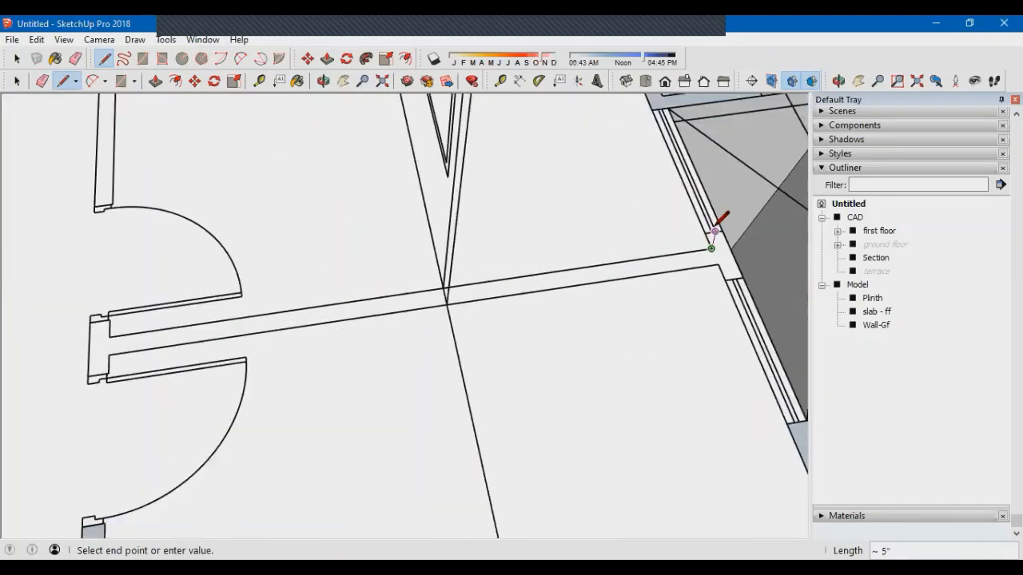
pyautogui.click(109, 373)
pyautogui.scroll(-3, 133, 361)
pyautogui.moveTo(132, 361); pyautogui.dragTo(377, 362, button='middle')
pyautogui.press('space')
pyautogui.click(361, 363)
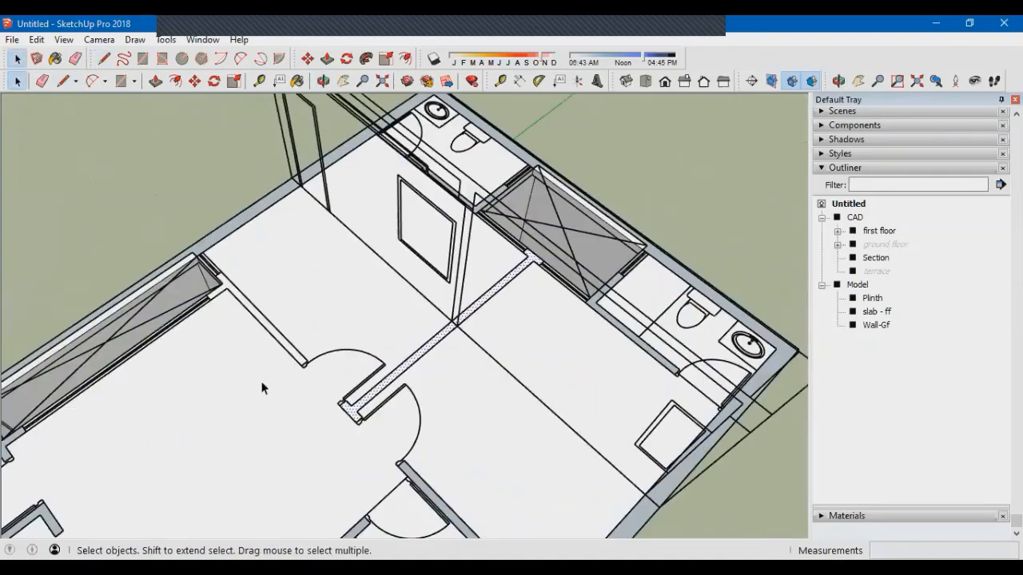
# Trace the bedroom wall from its door jamb to the long side shaft, including the short return at the shaft, as a closed outline
pyautogui.scroll(5, 263, 389)
pyautogui.moveTo(263, 388); pyautogui.dragTo(312, 363, button='middle')
pyautogui.press('l')
pyautogui.scroll(2, 339, 365)
pyautogui.scroll(-3, 407, 409)
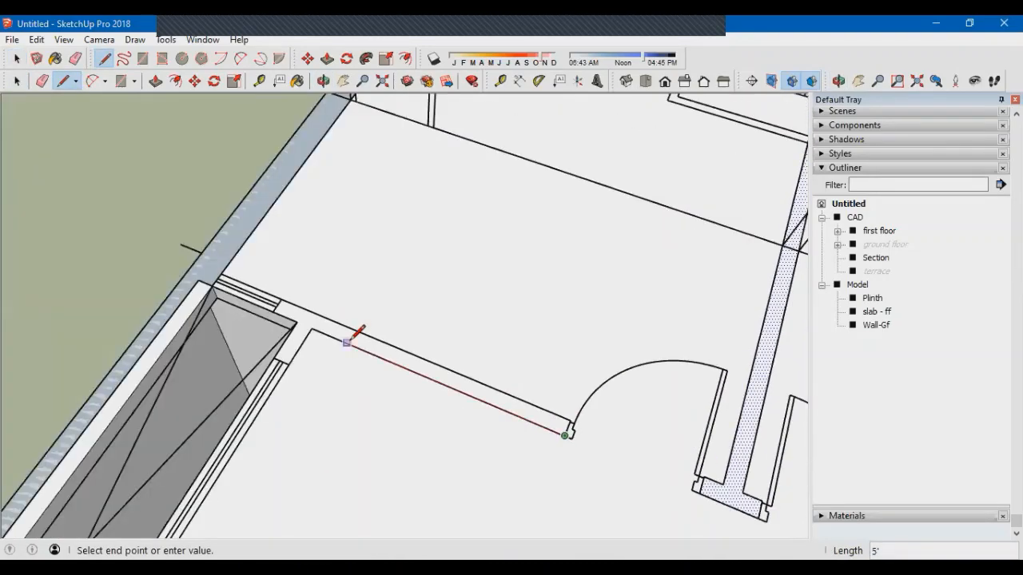
pyautogui.scroll(3, 246, 382)
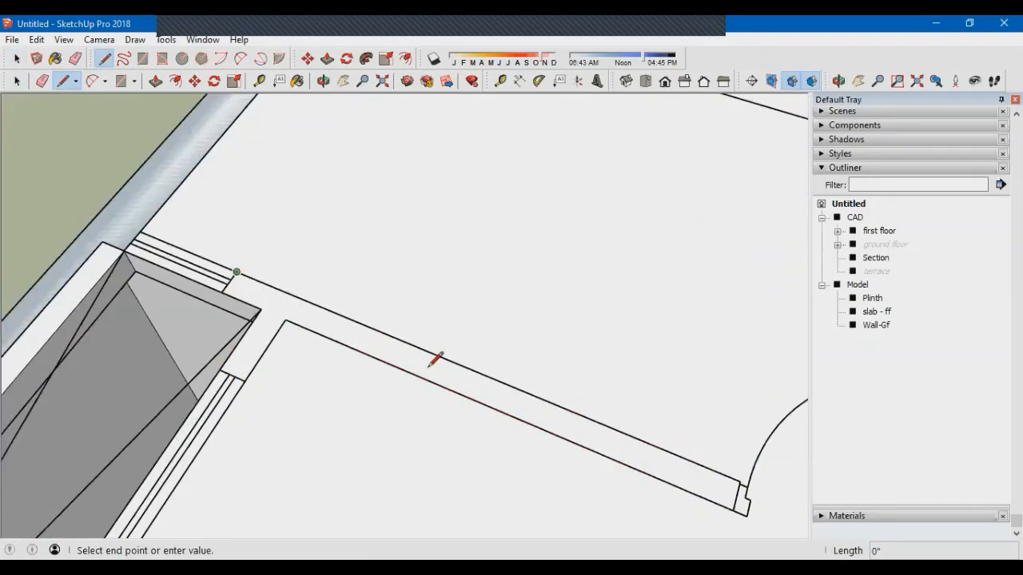
pyautogui.scroll(-2, 428, 367)
pyautogui.click(569, 410)
pyautogui.scroll(-3, 569, 410)
pyautogui.moveTo(568, 411); pyautogui.dragTo(460, 259, button='middle')
pyautogui.press('space')
pyautogui.scroll(3, 360, 302)
pyautogui.click(414, 307)
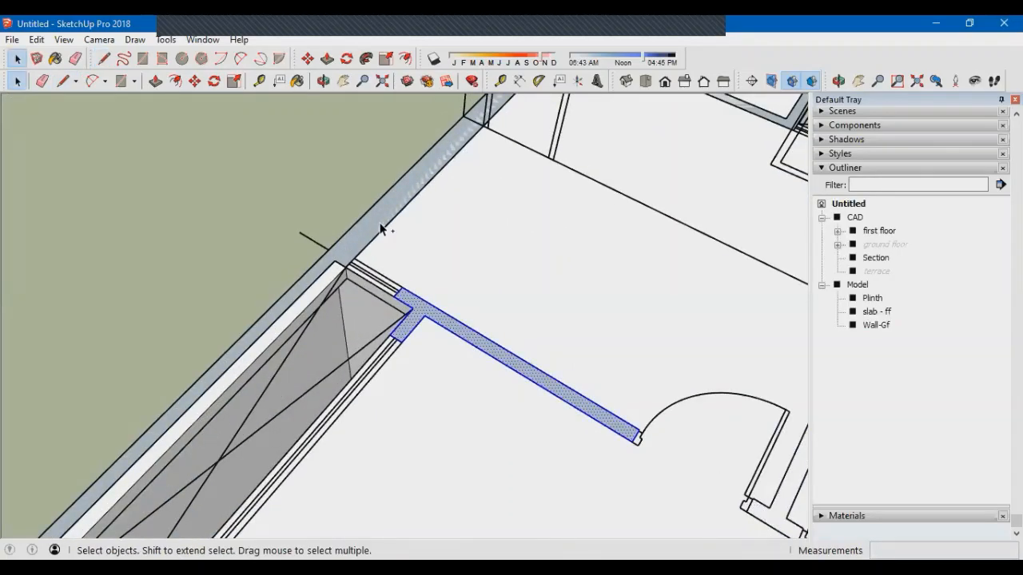
# Group all the traced first-floor wall outlines and place the new group inside the Model group
pyautogui.tripleClick(381, 229)
pyautogui.scroll(-6, 381, 229)
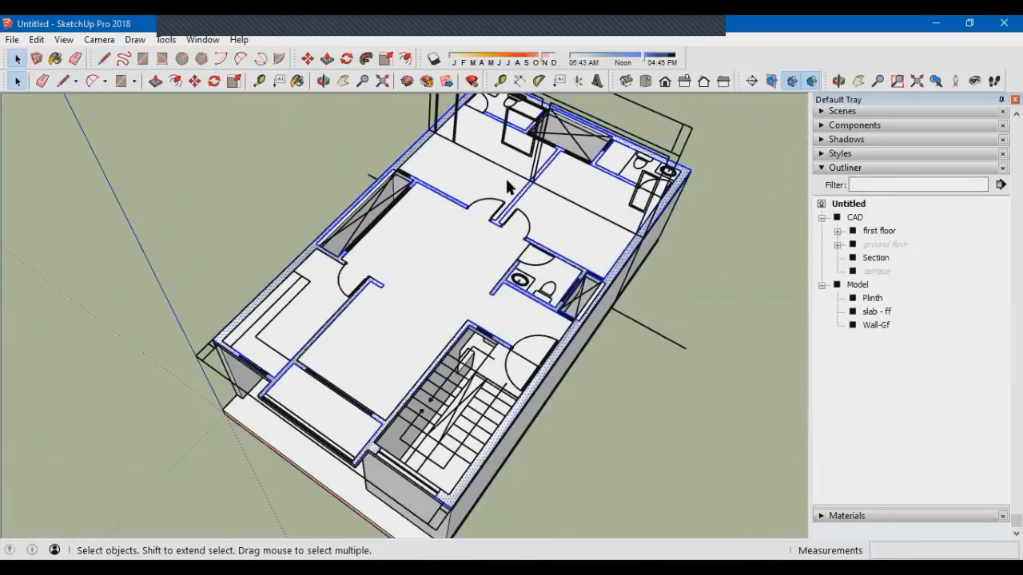
pyautogui.scroll(-3, 507, 183)
pyautogui.scroll(3, 445, 406)
pyautogui.scroll(-2, 445, 405)
pyautogui.moveTo(364, 232); pyautogui.dragTo(380, 194, button='middle')
pyautogui.scroll(1, 379, 200)
pyautogui.hotkey('ctrl', 'g')
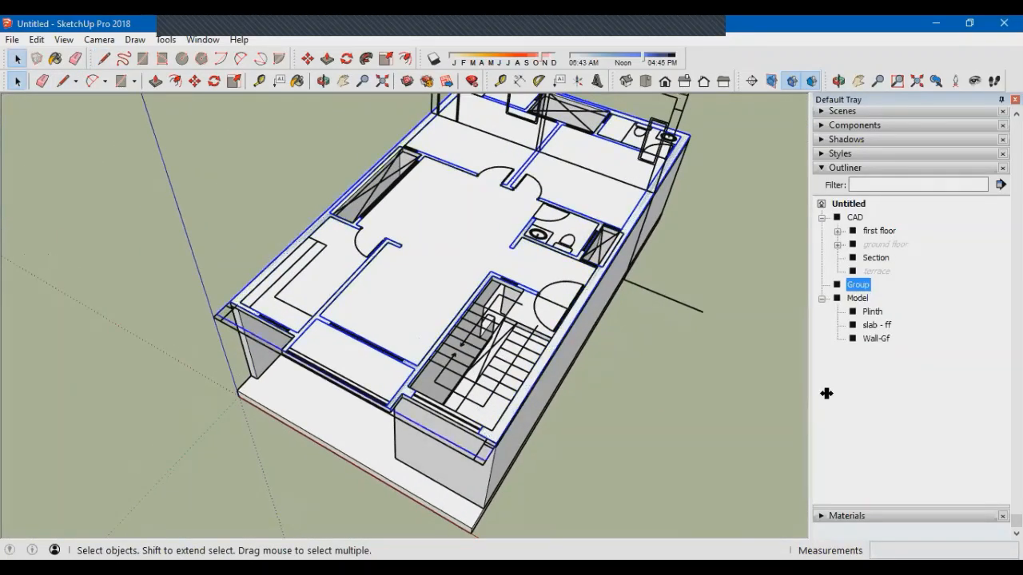
pyautogui.moveTo(876, 356); pyautogui.dragTo(850, 303)
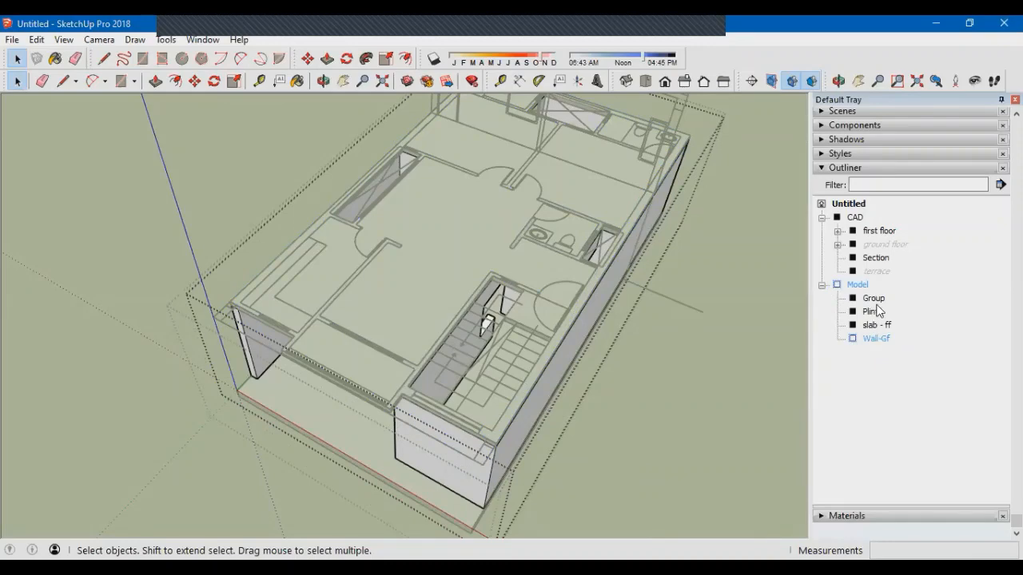
# Rename the new wall group as Wall - Ff
pyautogui.rightClick(877, 301)
pyautogui.click(917, 288)
pyautogui.write('Wall')
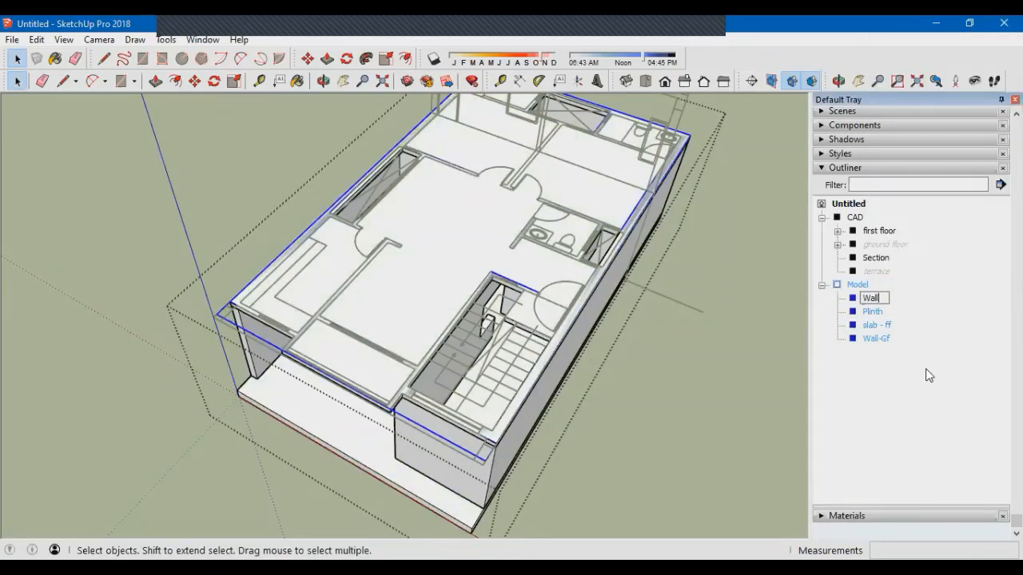
pyautogui.write(' - Ff')
pyautogui.press('Return')
# Open the Wall - Ff group for editing
pyautogui.moveTo(469, 325); pyautogui.dragTo(495, 320, button='middle')
pyautogui.doubleClick(879, 324)
pyautogui.moveTo(324, 326); pyautogui.dragTo(367, 374, button='middle')
pyautogui.scroll(2, 368, 374)
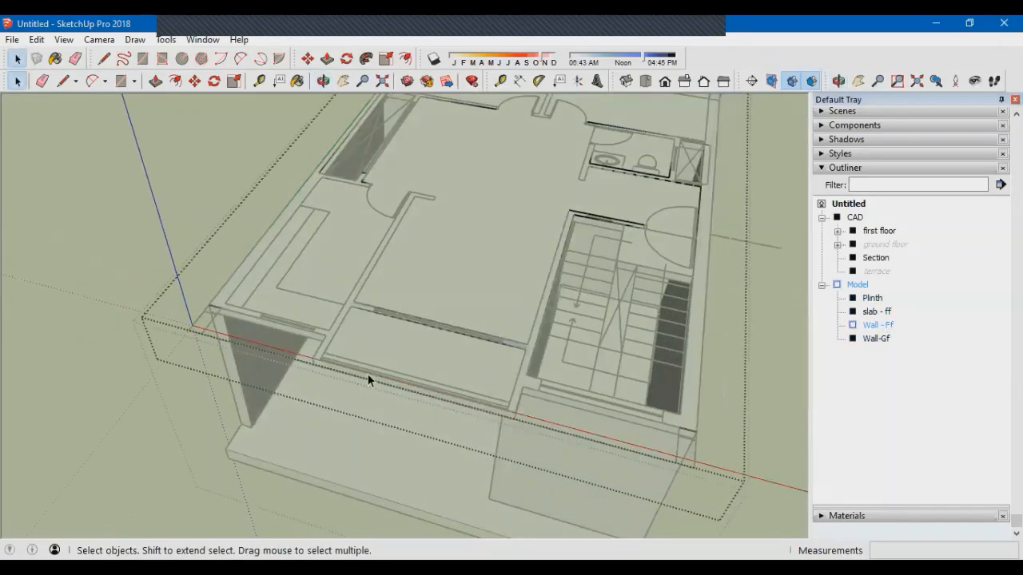
pyautogui.scroll(-3, 368, 344)
pyautogui.scroll(2, 479, 192)
pyautogui.press('p')
pyautogui.scroll(2, 344, 210)
pyautogui.click(385, 222)
pyautogui.scroll(-2, 395, 167)
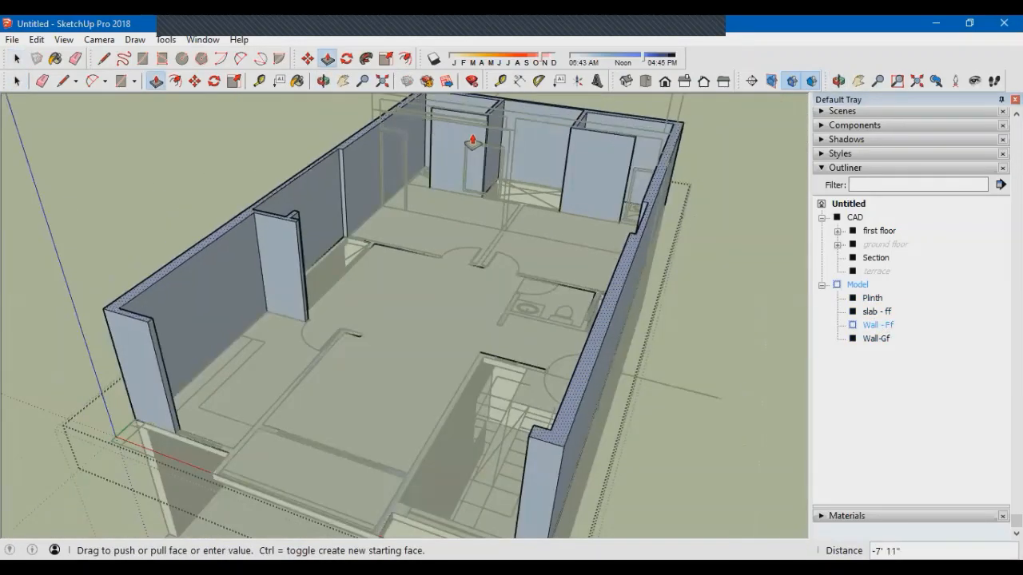
pyautogui.press('Escape')
# Select all the wall faces in the Wall - Ff group and reverse them
pyautogui.scroll(-3, 388, 221)
pyautogui.moveTo(389, 222); pyautogui.dragTo(416, 196, button='middle')
pyautogui.press('space')
pyautogui.hotkey('ctrl', 'a')
pyautogui.scroll(3, 491, 311)
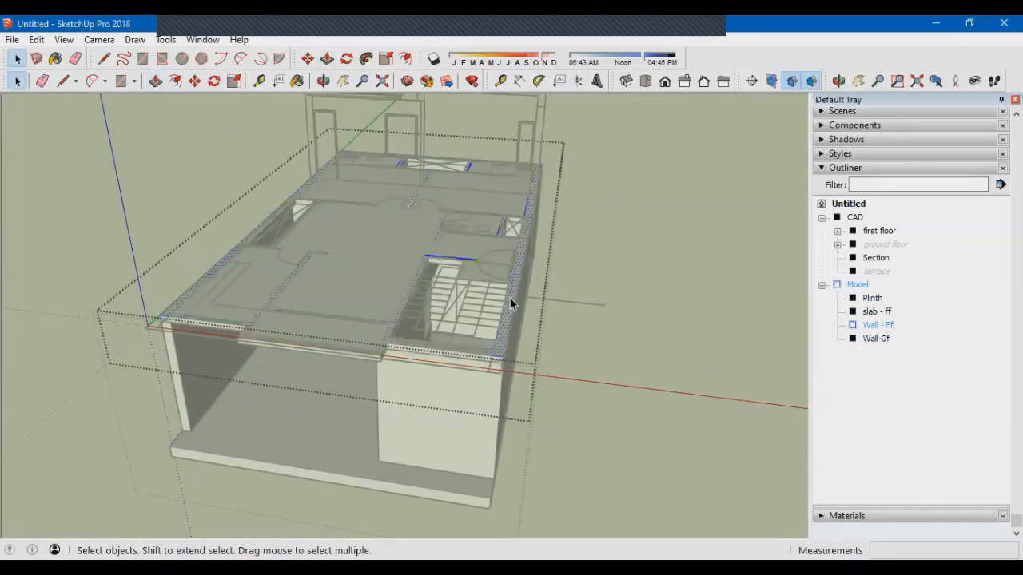
pyautogui.rightClick(510, 297)
pyautogui.click(580, 461)
# Push/Pull the external wall face and the bedroom wall beside the long side shaft up 10'
pyautogui.scroll(-1, 511, 373)
pyautogui.moveTo(512, 372); pyautogui.dragTo(455, 383, button='middle')
pyautogui.scroll(3, 413, 212)
pyautogui.press('p')
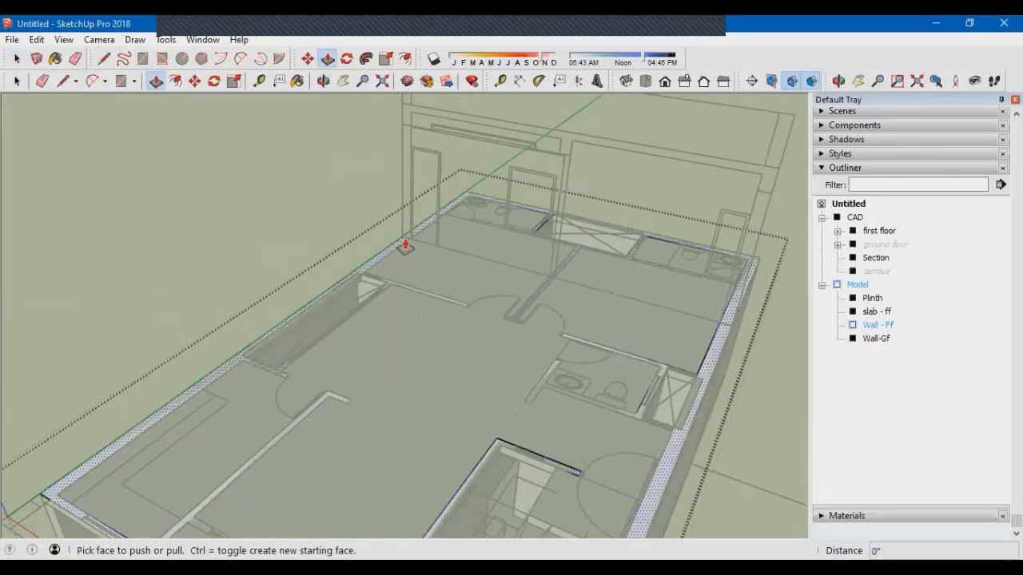
pyautogui.click(405, 243)
pyautogui.click(450, 114)
pyautogui.moveTo(410, 178); pyautogui.dragTo(447, 247, button='middle')
pyautogui.scroll(2, 447, 248)
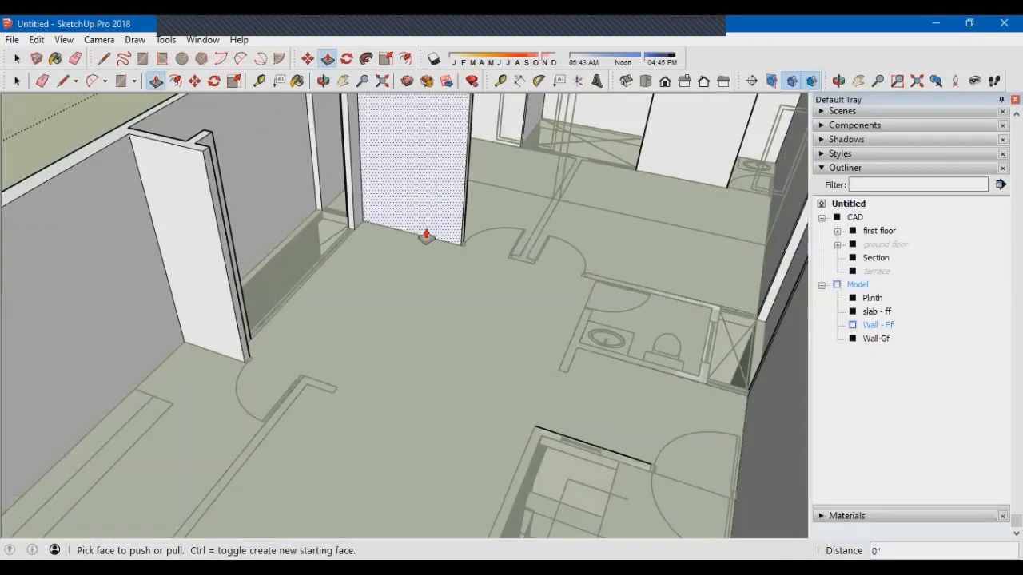
# Raise the kitchen, balcony, stair and middle toilet wall faces to the same 10' height
pyautogui.scroll(-2, 426, 237)
pyautogui.scroll(2, 352, 331)
pyautogui.doubleClick(352, 331)
pyautogui.scroll(-3, 352, 331)
pyautogui.moveTo(384, 336); pyautogui.dragTo(527, 347, button='middle')
pyautogui.scroll(4, 534, 260)
pyautogui.doubleClick(534, 262)
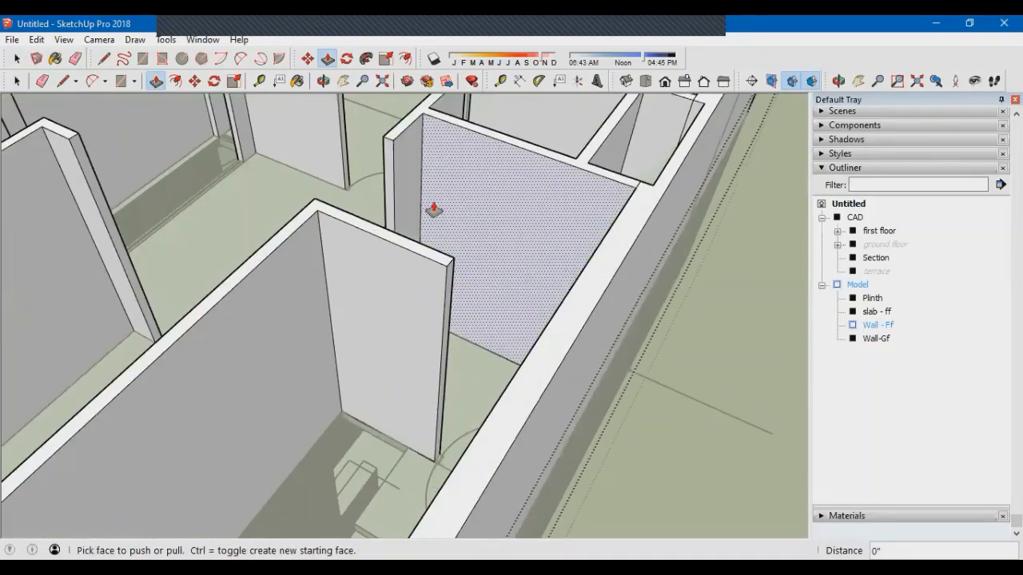
# Raise the partition between the two rear bedrooms by 10'
pyautogui.scroll(-2, 434, 210)
pyautogui.moveTo(433, 209); pyautogui.dragTo(518, 171, button='middle')
pyautogui.scroll(3, 519, 171)
pyautogui.scroll(-2, 477, 242)
pyautogui.moveTo(477, 242); pyautogui.dragTo(441, 255, button='middle')
pyautogui.click(454, 249)
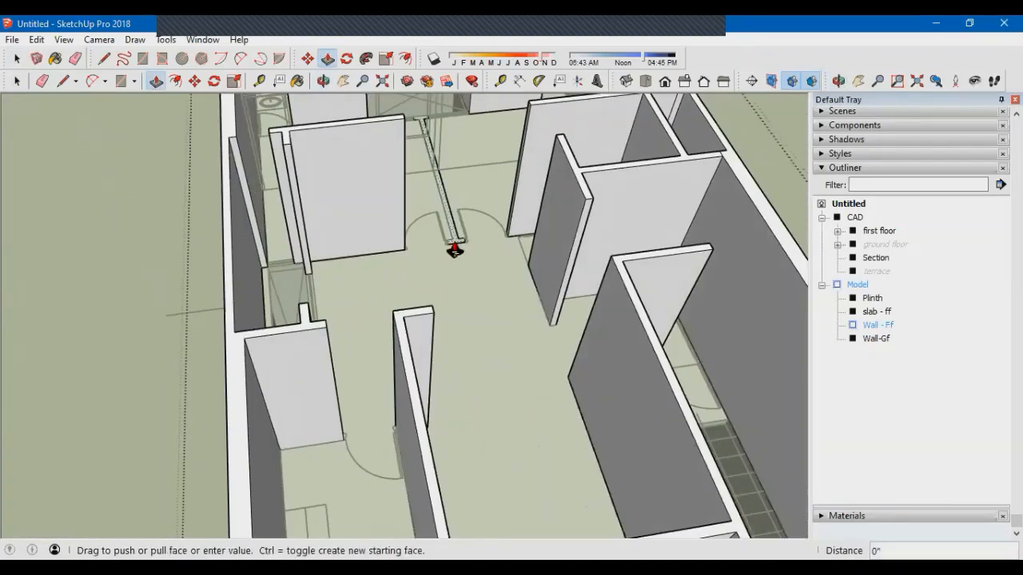
pyautogui.scroll(-4, 396, 202)
pyautogui.moveTo(396, 202); pyautogui.dragTo(525, 315, button='middle')
pyautogui.scroll(5, 418, 322)
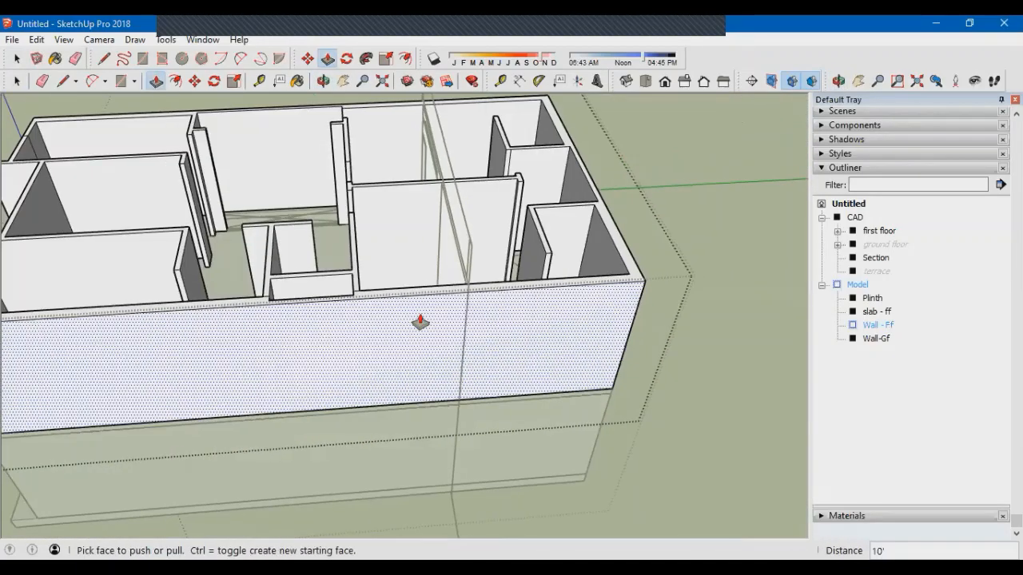
# Mark the window head on the jamb beside the rear bedroom partition and pull the lintel across the first bedroom's shaft-side gap
pyautogui.scroll(-3, 343, 296)
pyautogui.moveTo(407, 333); pyautogui.dragTo(608, 222, button='middle')
pyautogui.scroll(2, 586, 365)
pyautogui.scroll(3, 528, 269)
pyautogui.scroll(-3, 527, 269)
pyautogui.scroll(-2, 609, 222)
pyautogui.scroll(-3, 576, 327)
pyautogui.moveTo(575, 327); pyautogui.dragTo(671, 361, button='middle')
pyautogui.scroll(2, 671, 361)
pyautogui.scroll(3, 456, 263)
pyautogui.scroll(3, 501, 276)
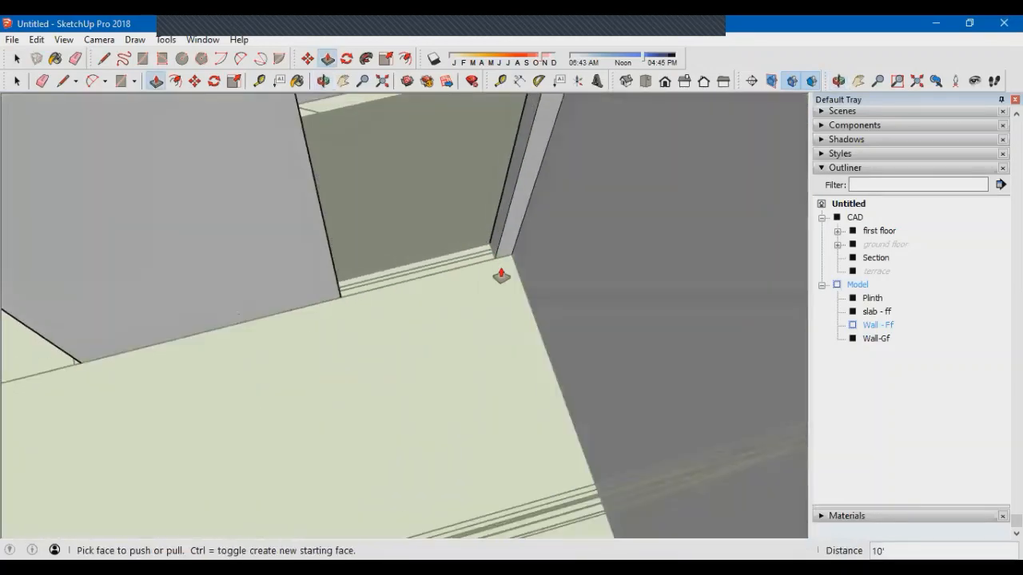
pyautogui.scroll(-3, 448, 315)
pyautogui.scroll(2, 488, 249)
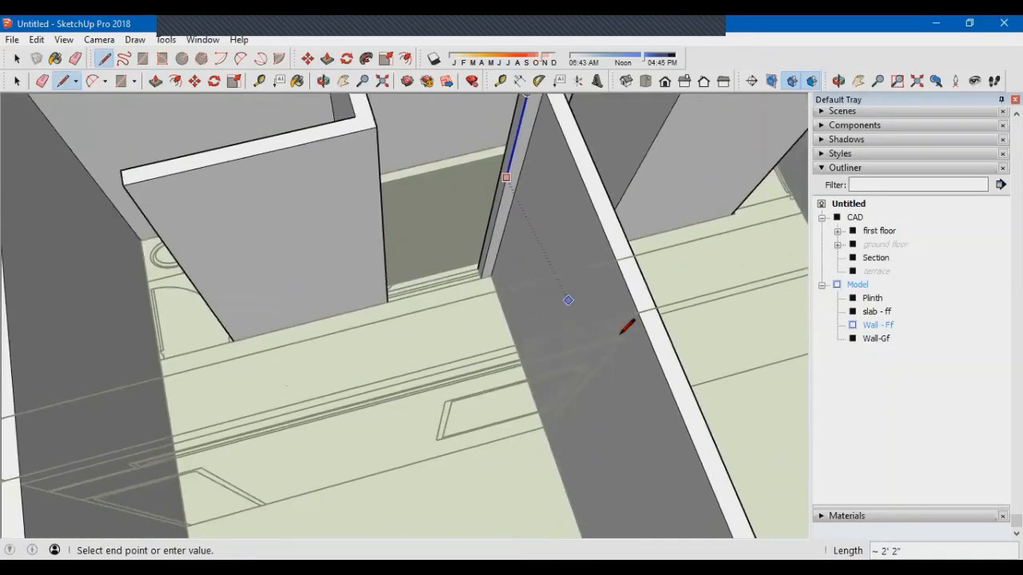
pyautogui.scroll(-1, 515, 133)
pyautogui.press('p')
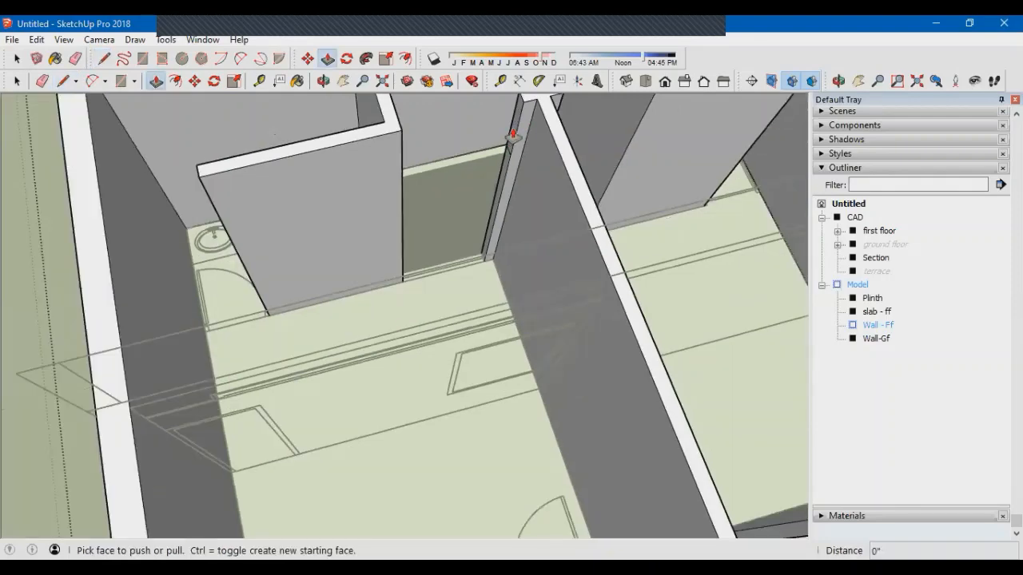
pyautogui.moveTo(393, 118); pyautogui.dragTo(502, 189, button='middle')
# Mark a 3' sill height on the same jamb, pull the sill wall across the gap, and erase the leftover edge
pyautogui.press('l')
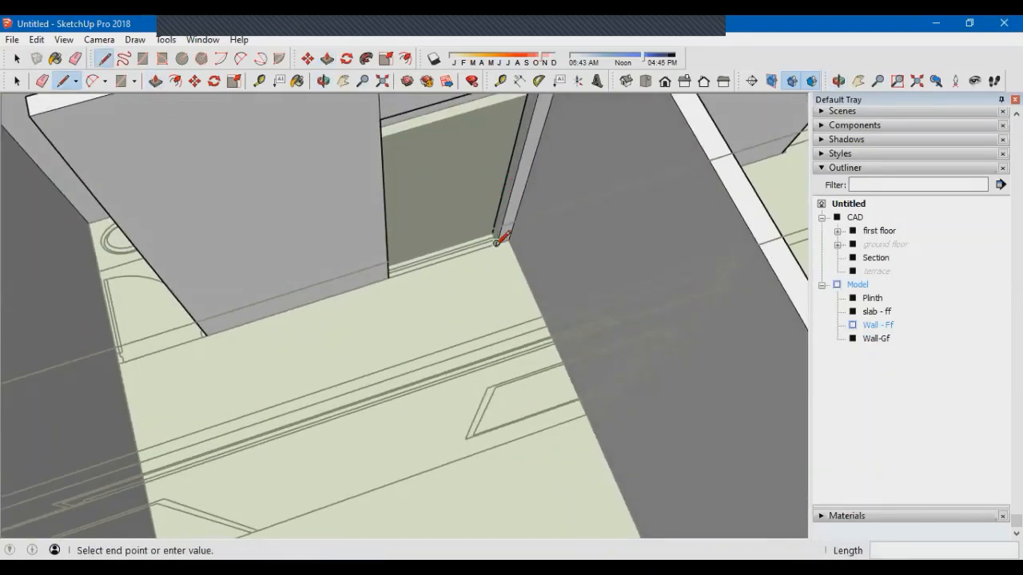
pyautogui.scroll(-2, 496, 243)
pyautogui.write("3'")
pyautogui.scroll(2, 511, 308)
pyautogui.press('Return')
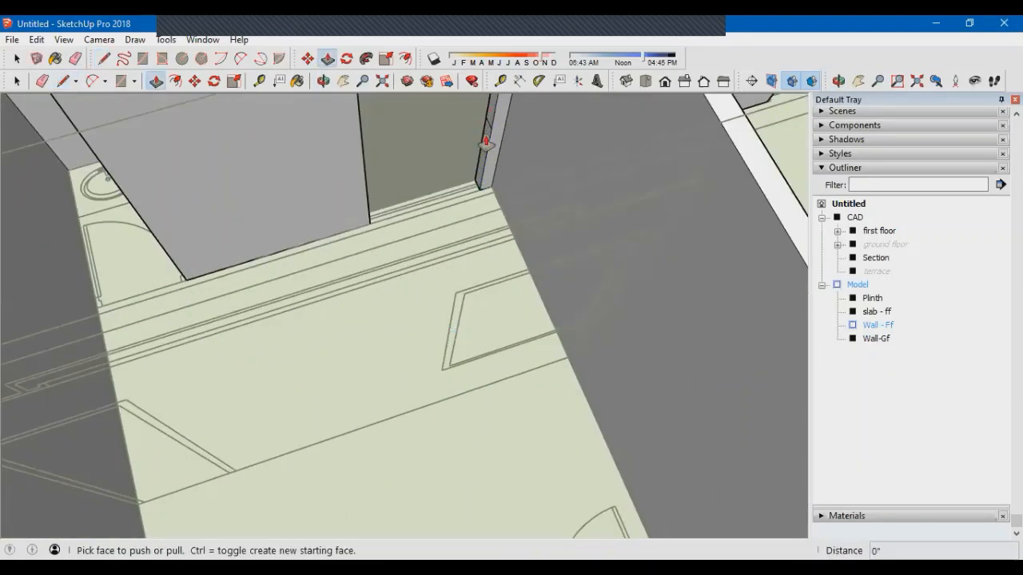
pyautogui.press('e')
pyautogui.click(369, 219)
pyautogui.scroll(-4, 368, 224)
pyautogui.moveTo(368, 224)
pyautogui.mouseDown(button='middle')
pyautogui.moveTo(379, 217)
pyautogui.moveTo(338, 142)
pyautogui.mouseUp(button='middle')
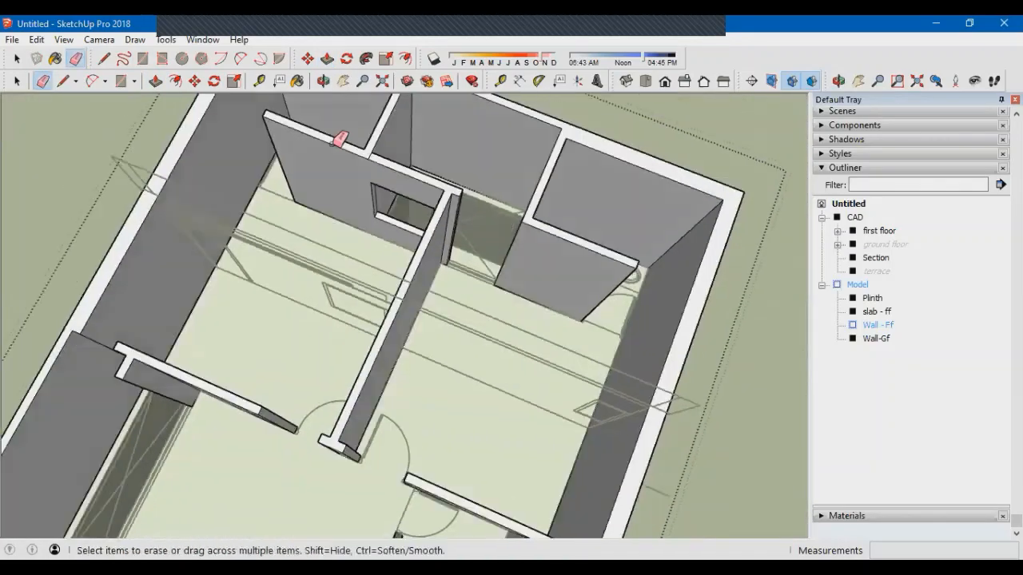
# Build the lintel and sill wall across the neighbouring rear bedroom's 3' shaft-side window gap, and clean up the leftover edges
pyautogui.scroll(3, 338, 142)
pyautogui.scroll(-3, 420, 346)
pyautogui.scroll(-2, 360, 219)
pyautogui.moveTo(360, 219); pyautogui.dragTo(313, 324, button='middle')
pyautogui.scroll(4, 313, 324)
pyautogui.press('l')
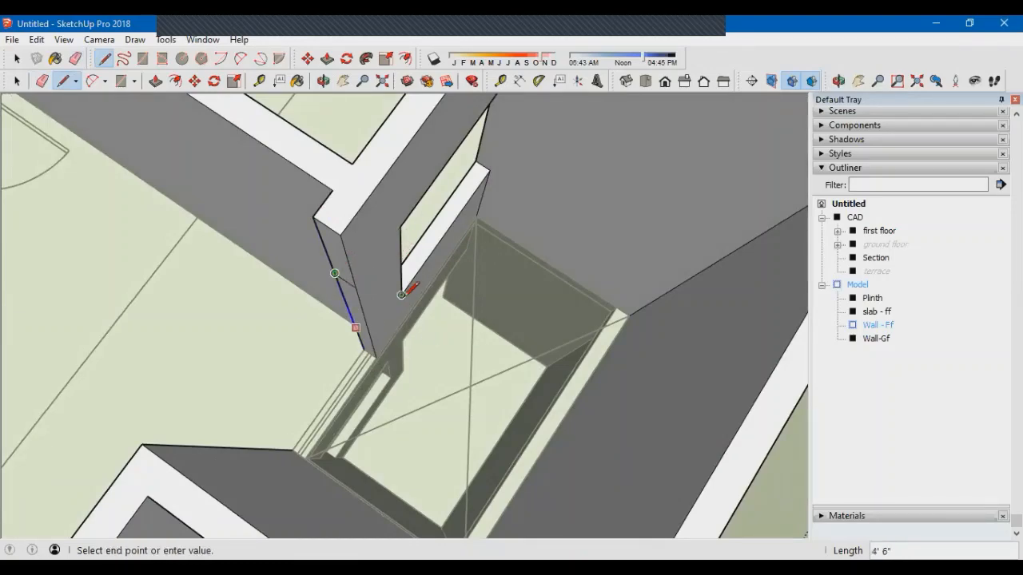
pyautogui.press('p')
pyautogui.moveTo(361, 335); pyautogui.dragTo(156, 455)
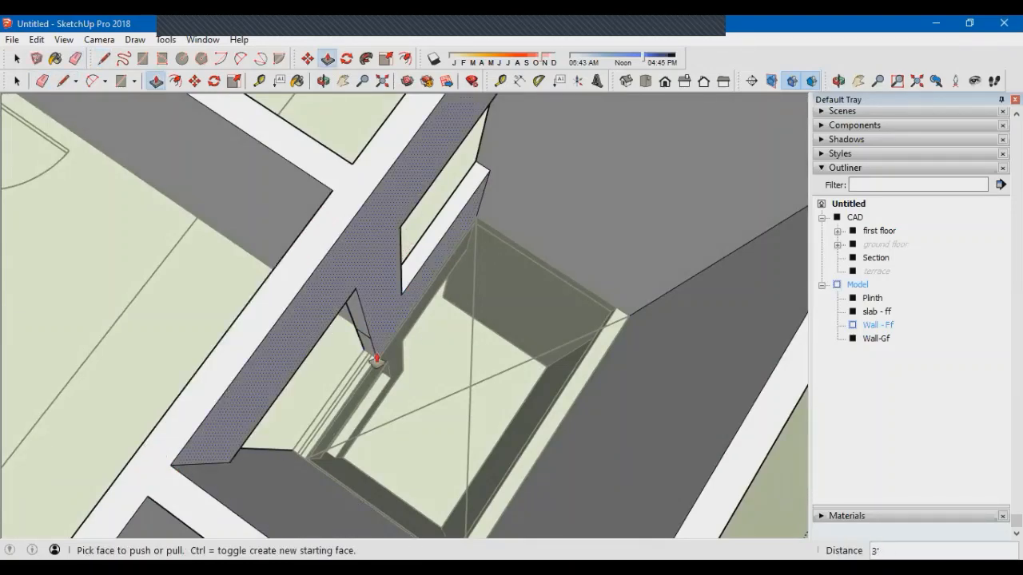
pyautogui.moveTo(376, 359)
pyautogui.mouseDown(button='middle')
pyautogui.moveTo(347, 331)
pyautogui.moveTo(251, 365)
pyautogui.moveTo(676, 349)
pyautogui.moveTo(559, 378)
pyautogui.moveTo(450, 327)
pyautogui.mouseUp(button='middle')
pyautogui.press('e')
# Draw a line across the end of the first rear toilet's wall to mark its door head
pyautogui.moveTo(525, 235)
pyautogui.mouseDown(button='middle')
pyautogui.moveTo(389, 349)
pyautogui.moveTo(372, 375)
pyautogui.moveTo(440, 257)
pyautogui.mouseUp(button='middle')
pyautogui.press('l')
pyautogui.press('Escape')
pyautogui.scroll(2, 420, 270)
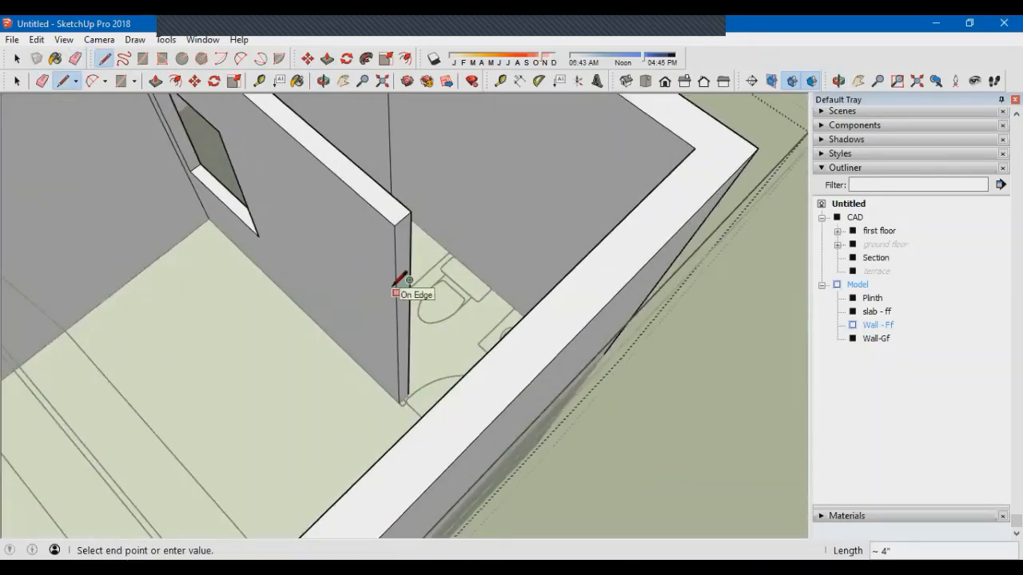
# Mark the door head on the other rear toilet's wall end and pull the lintel across the doorway
pyautogui.moveTo(540, 344); pyautogui.dragTo(457, 343, button='middle')
pyautogui.scroll(-3, 267, 389)
pyautogui.scroll(4, 267, 389)
pyautogui.scroll(1, 458, 343)
pyautogui.press('l')
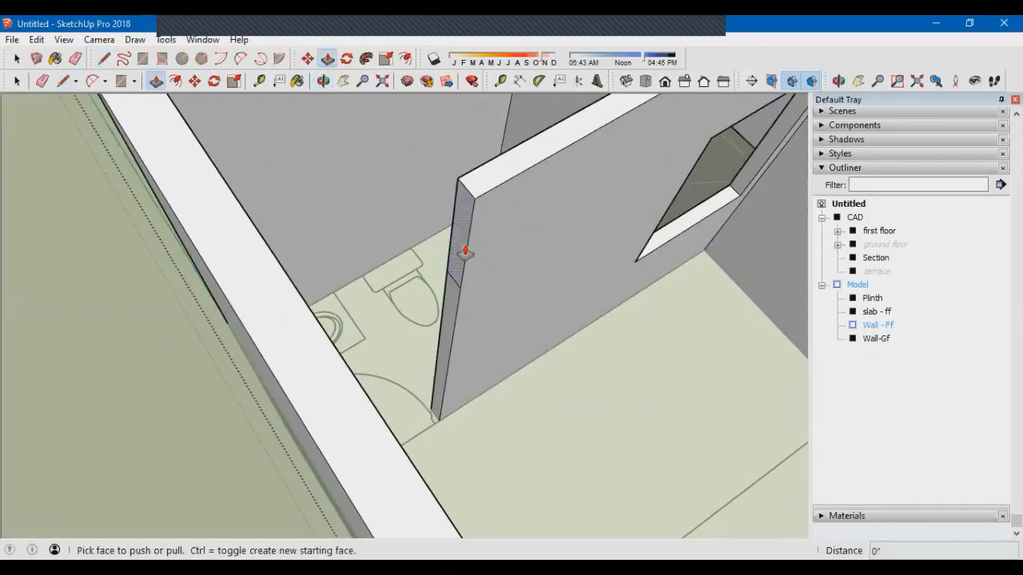
pyautogui.moveTo(465, 252); pyautogui.dragTo(438, 290, button='middle')
# Draw a line across the end of the short wall beside the side shaft to mark the rear bedroom window's lintel
pyautogui.scroll(-5, 266, 326)
pyautogui.moveTo(267, 326); pyautogui.dragTo(365, 358, button='middle')
pyautogui.scroll(6, 264, 411)
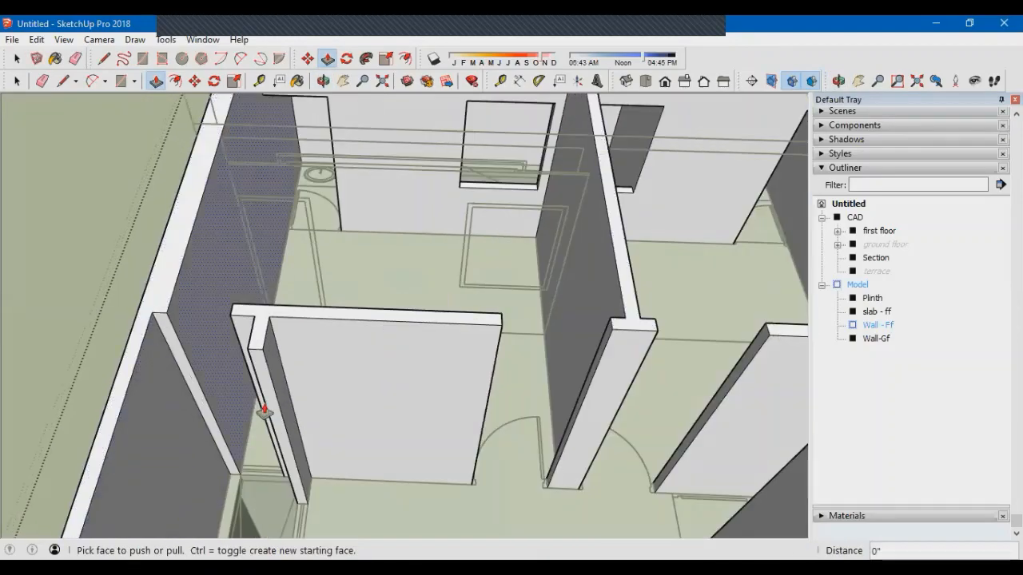
pyautogui.scroll(3, 301, 416)
pyautogui.keyDown('shift'); pyautogui.moveTo(272, 475); pyautogui.dragTo(466, 483, button='middle'); pyautogui.keyUp('shift')
pyautogui.press('l')
pyautogui.click(347, 170)
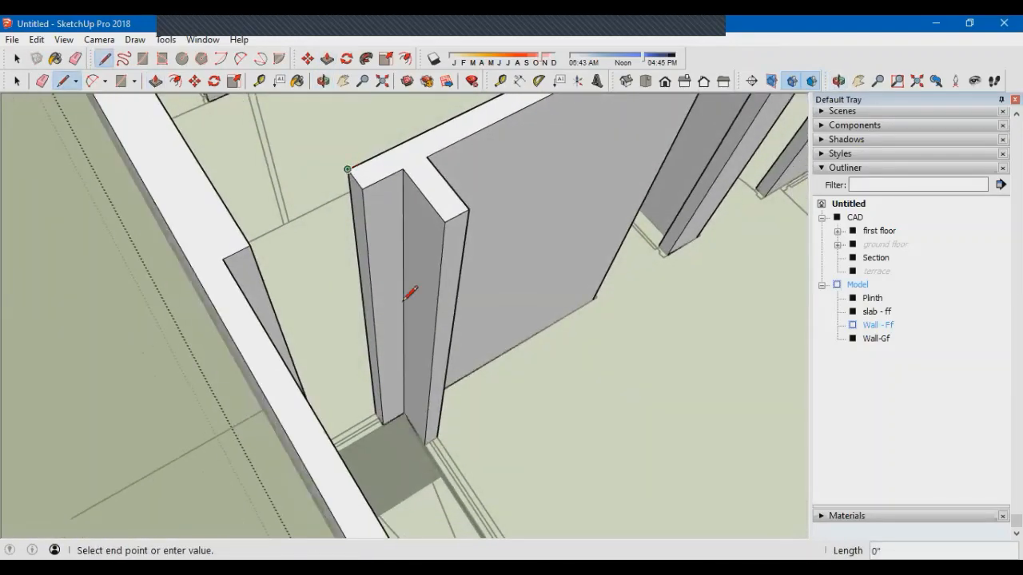
pyautogui.scroll(-4, 404, 302)
pyautogui.keyDown('shift'); pyautogui.moveTo(379, 351); pyautogui.dragTo(424, 461, button='middle'); pyautogui.keyUp('shift')
pyautogui.scroll(2, 292, 128)
pyautogui.click(291, 129)
pyautogui.scroll(-2, 292, 128)
pyautogui.scroll(4, 399, 377)
pyautogui.click(449, 384)
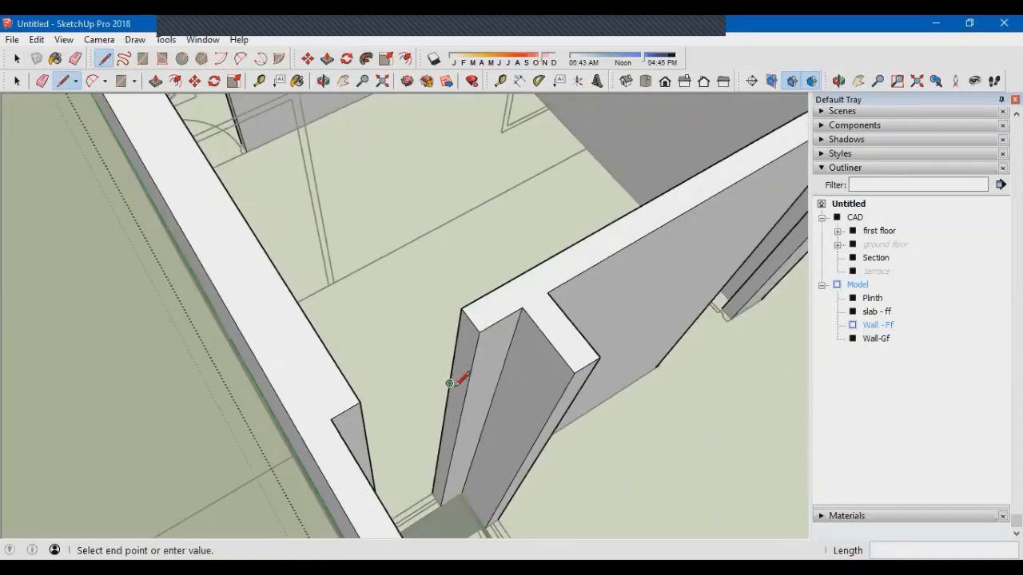
pyautogui.click(460, 384)
# Pull the lintel from the short wall across the gap to the outer wall and erase the leftover edge
pyautogui.click(304, 320)
pyautogui.moveTo(370, 436); pyautogui.dragTo(347, 437, button='middle')
pyautogui.press('e')
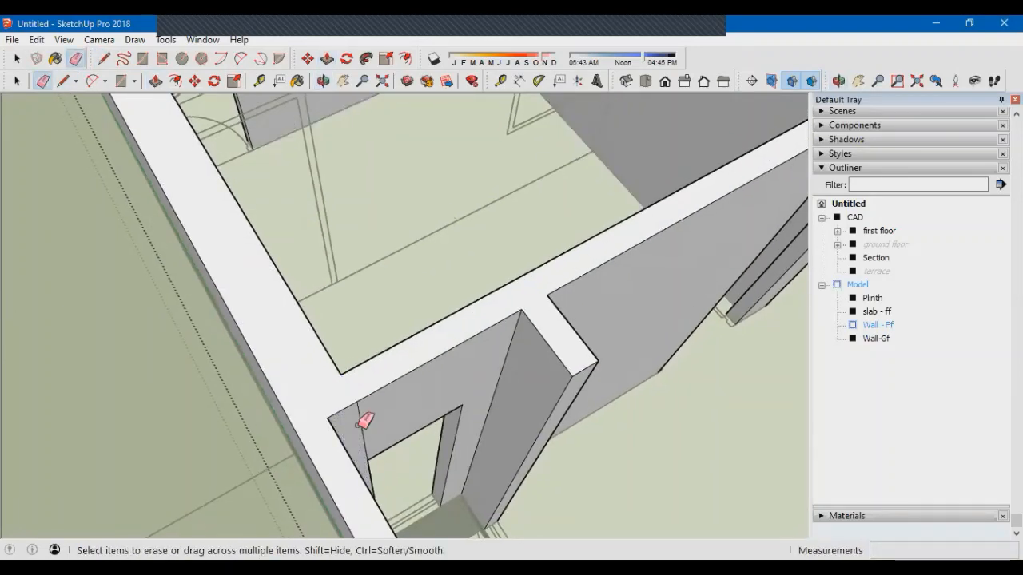
pyautogui.click(358, 425)
# Mark the sill on the same short wall end, level with the rear window's sill, and pull the sill wall to the outer wall
pyautogui.scroll(-2, 358, 425)
pyautogui.press('l')
pyautogui.scroll(4, 426, 471)
pyautogui.click(432, 480)
pyautogui.scroll(-6, 431, 456)
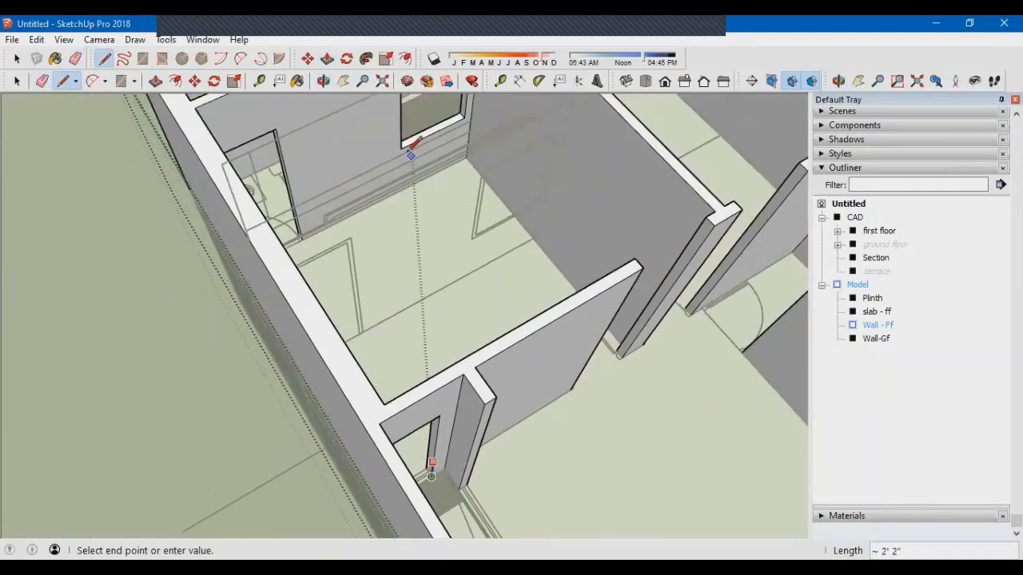
pyautogui.click(407, 151)
pyautogui.scroll(2, 431, 471)
pyautogui.click(432, 431)
pyautogui.press('p')
pyautogui.scroll(1, 424, 501)
pyautogui.click(433, 458)
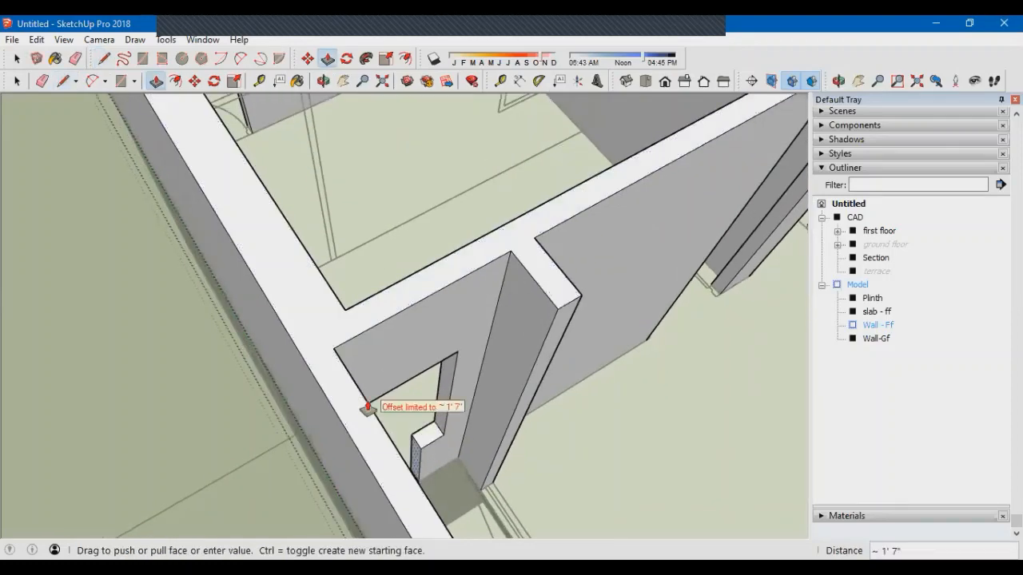
pyautogui.click(367, 405)
pyautogui.moveTo(368, 406)
pyautogui.mouseDown(button='middle')
pyautogui.moveTo(224, 443)
pyautogui.moveTo(291, 383)
pyautogui.moveTo(413, 453)
pyautogui.mouseUp(button='middle')
pyautogui.scroll(2, 355, 334)
# Build the lintel across the first rear bedroom's doorway from the hall wall end to the column and erase the leftover edges
pyautogui.press('l')
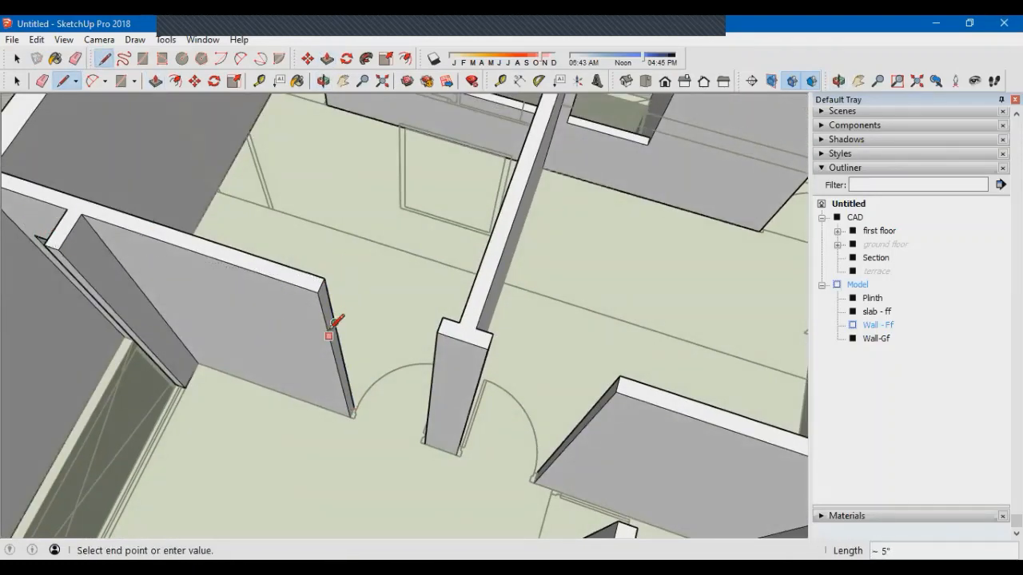
pyautogui.press('e')
pyautogui.scroll(1, 442, 321)
pyautogui.click(438, 325)
pyautogui.moveTo(442, 319)
pyautogui.mouseDown(button='middle')
pyautogui.moveTo(696, 436)
pyautogui.moveTo(799, 399)
pyautogui.mouseUp(button='middle')
pyautogui.moveTo(413, 308)
pyautogui.mouseDown(button='middle')
pyautogui.moveTo(524, 208)
pyautogui.moveTo(205, 349)
pyautogui.moveTo(167, 474)
pyautogui.moveTo(251, 429)
pyautogui.moveTo(221, 235)
pyautogui.mouseUp(button='middle')
# Mark the door head 2' 6" below the wall top beside the second bedroom doorway, build its lintel and clean up edges
pyautogui.press('l')
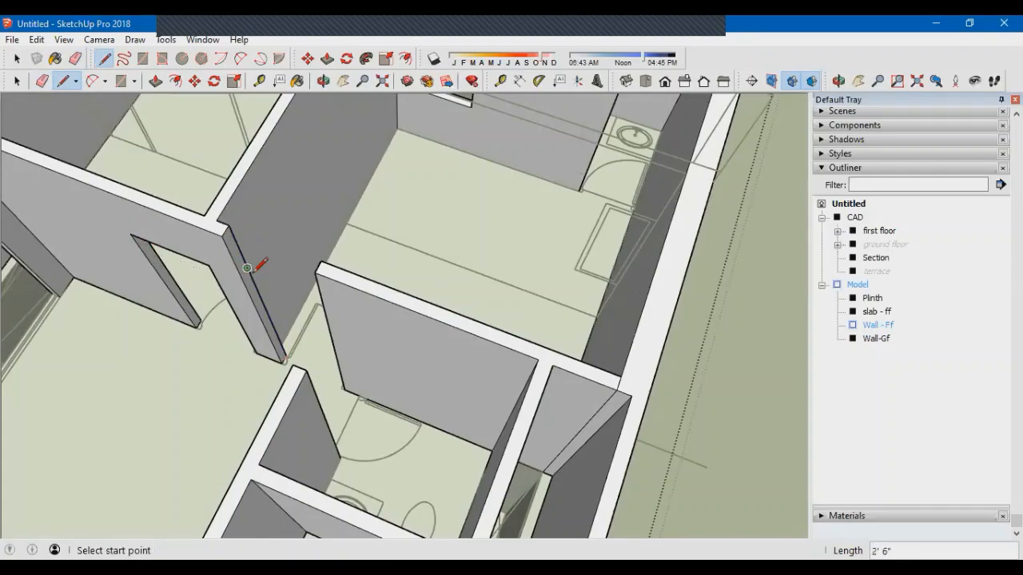
pyautogui.press('e')
pyautogui.moveTo(317, 281)
pyautogui.mouseDown(button='middle')
pyautogui.moveTo(338, 290)
pyautogui.moveTo(376, 365)
pyautogui.moveTo(228, 338)
pyautogui.moveTo(504, 433)
pyautogui.moveTo(621, 388)
pyautogui.moveTo(568, 397)
pyautogui.mouseUp(button='middle')
pyautogui.scroll(3, 538, 354)
# Mark the door head on the common toilet's wall end and pull the lintel 2' 6" across the doorway
pyautogui.press('l')
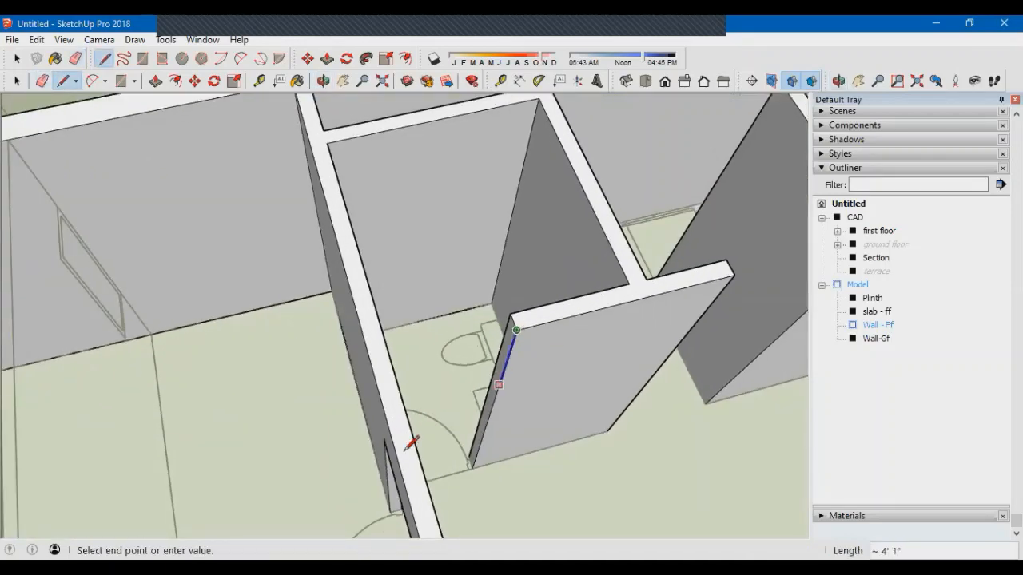
pyautogui.press('p')
pyautogui.click(502, 350)
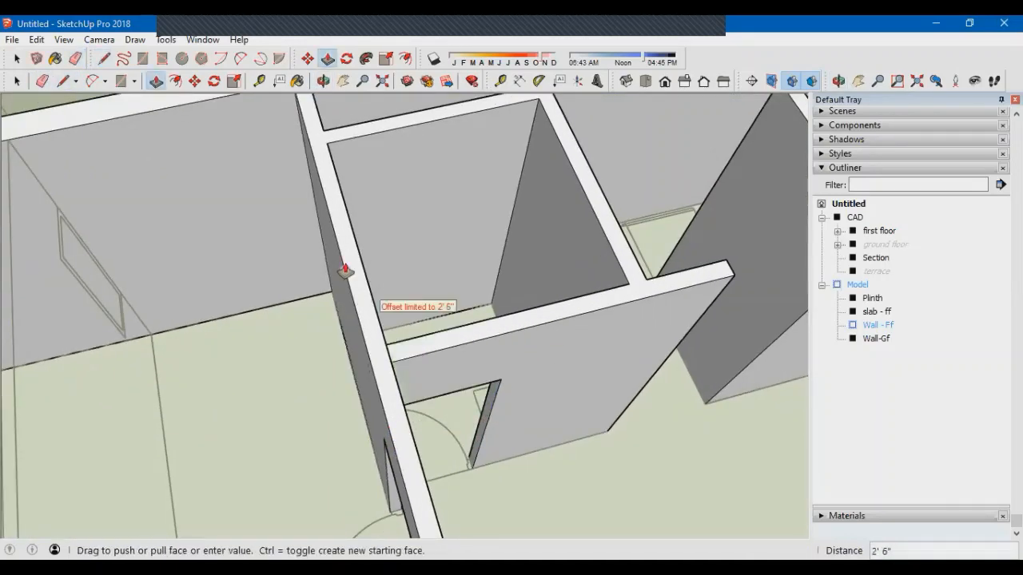
pyautogui.click(353, 244)
# Build the lintel across the hall-side opening of the room next to the toilet and erase the leftover edges
pyautogui.moveTo(353, 244); pyautogui.dragTo(371, 441, button='middle')
pyautogui.scroll(-3, 360, 424)
pyautogui.scroll(3, 356, 420)
pyautogui.press('l')
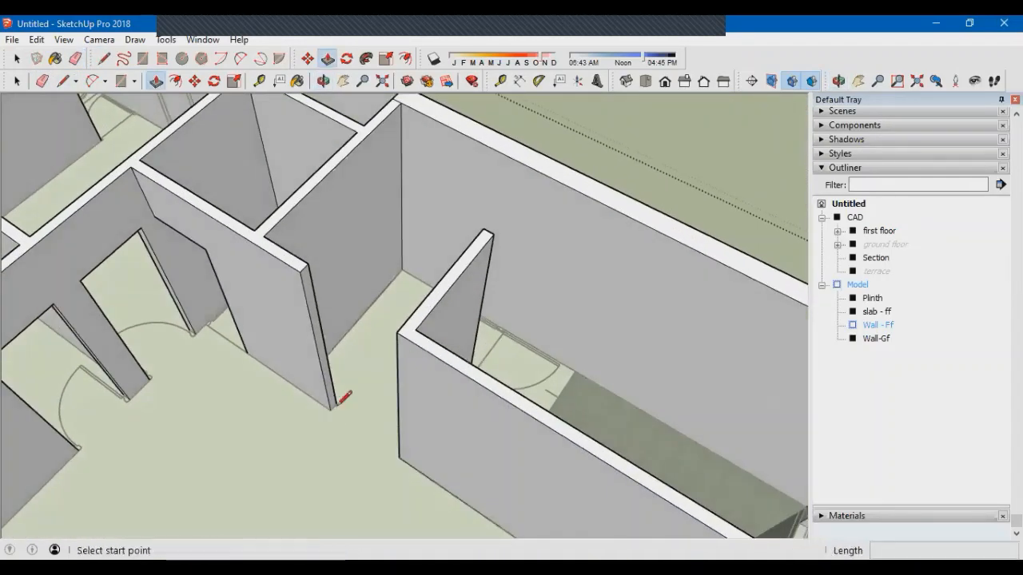
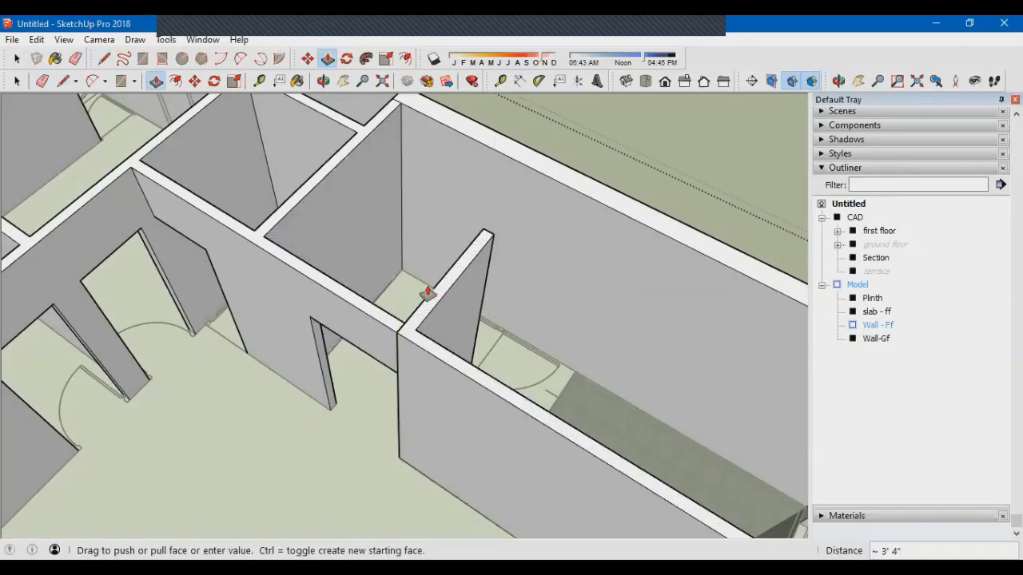
pyautogui.scroll(2, 427, 293)
pyautogui.press('e')
pyautogui.moveTo(421, 363)
pyautogui.mouseDown(button='middle')
pyautogui.moveTo(325, 376)
pyautogui.moveTo(371, 359)
pyautogui.mouseUp(button='middle')
# Draw an arc above the same 3' 6" opening and push its face through the wall to form an arched head
pyautogui.press('a')
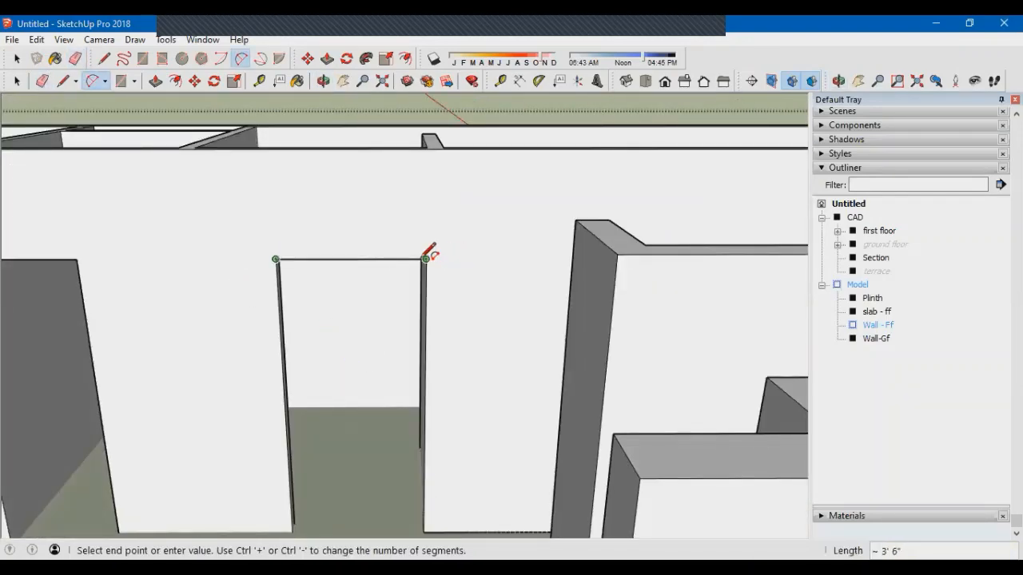
pyautogui.click(350, 208)
pyautogui.press('p')
pyautogui.moveTo(350, 232); pyautogui.dragTo(290, 418, button='middle')
pyautogui.click(376, 249)
# Mark the door head on the wall end beside the staircase and pull the lintel across the doorway
pyautogui.press('l')
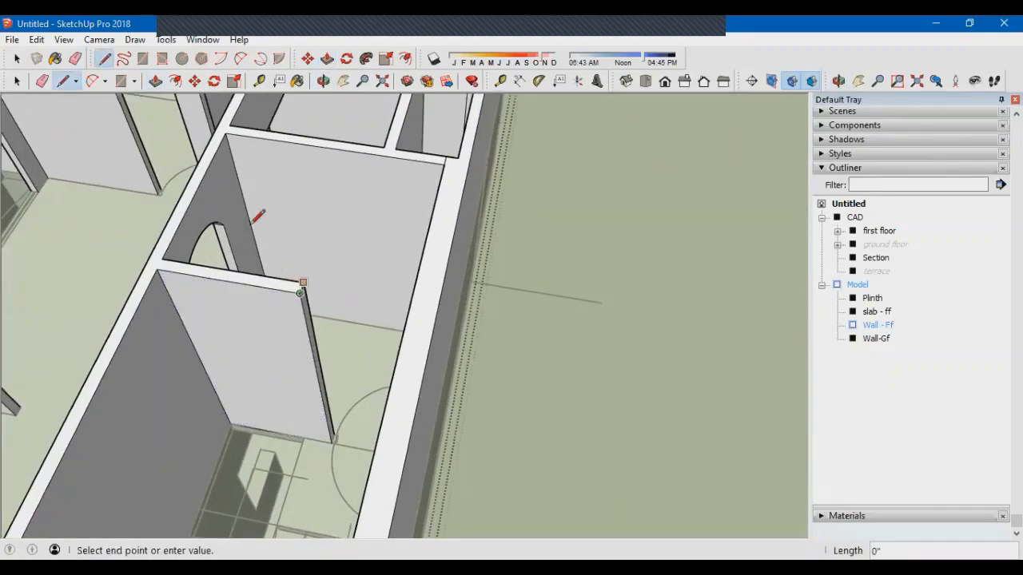
pyautogui.press('p')
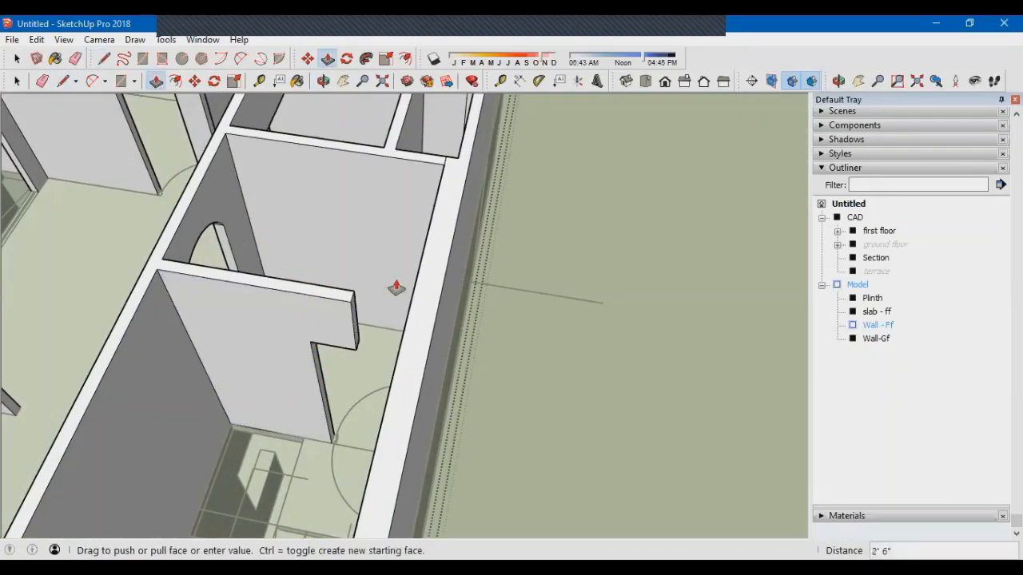
pyautogui.moveTo(396, 287); pyautogui.dragTo(252, 379, button='middle')
# Place a head-height guide on the front balcony wall, draw a line along it, and push the face below through the wall
pyautogui.scroll(1, 252, 379)
pyautogui.press('t')
pyautogui.scroll(2, 236, 416)
pyautogui.scroll(-1, 237, 416)
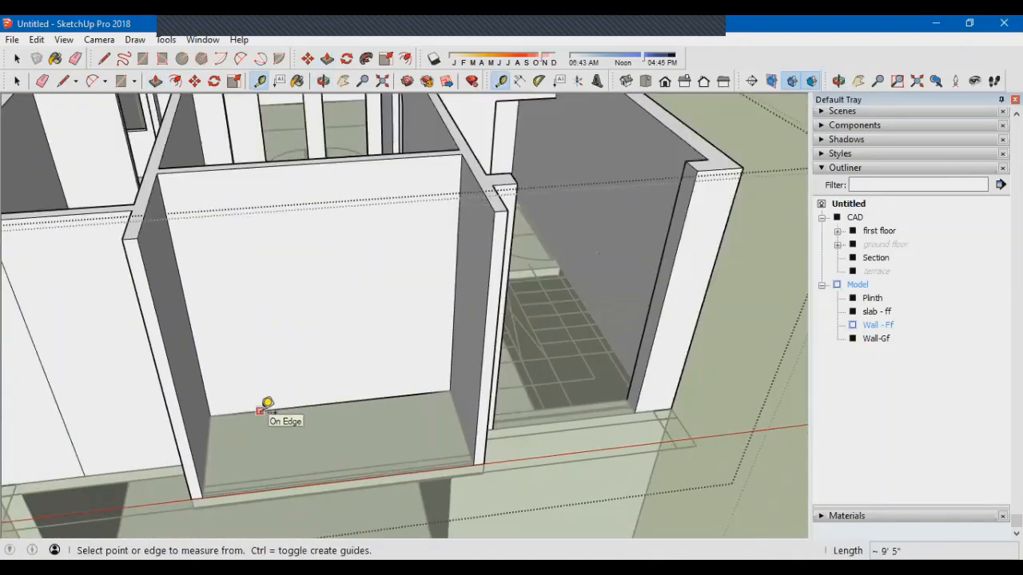
pyautogui.scroll(-3, 282, 291)
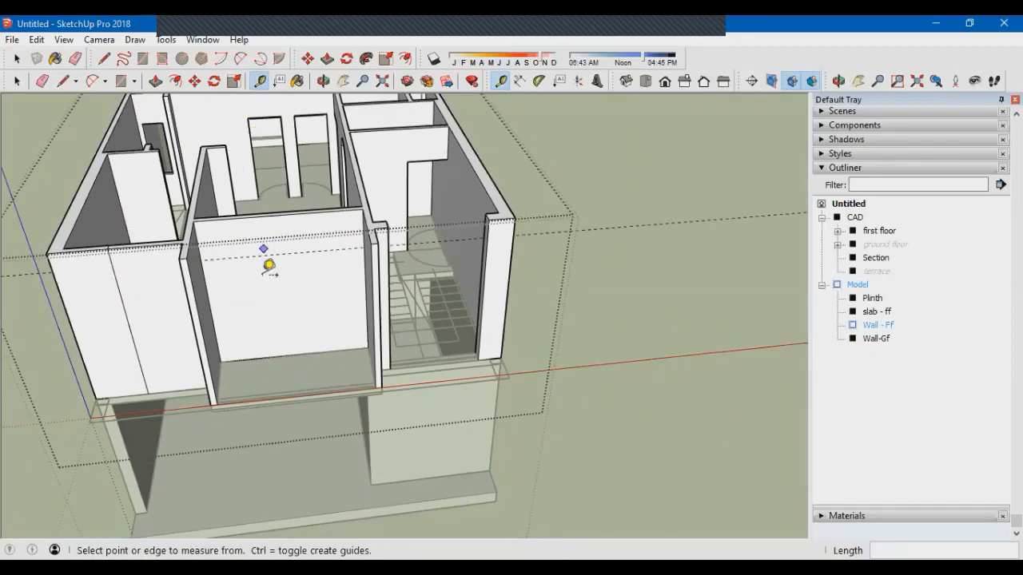
pyautogui.press('l')
pyautogui.scroll(2, 190, 264)
pyautogui.moveTo(465, 274); pyautogui.dragTo(465, 308, button='middle')
pyautogui.press('p')
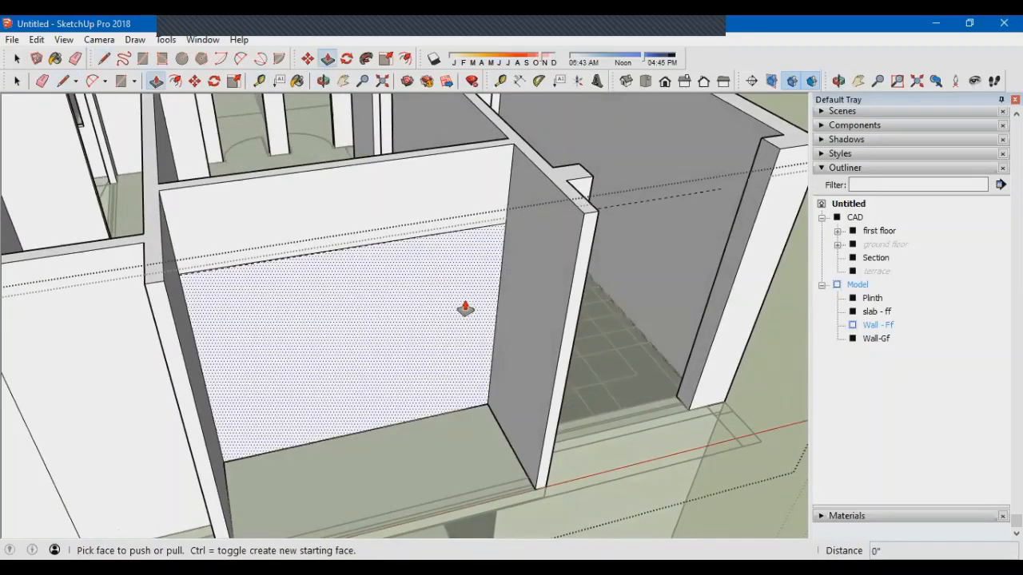
pyautogui.click(466, 309)
pyautogui.click(440, 388)
# Draw vertical wall-thickness lines on both side walls of the balcony opening and pull a 1' 3" jamb from each
pyautogui.scroll(2, 324, 406)
pyautogui.scroll(-1, 247, 475)
pyautogui.moveTo(247, 474); pyautogui.dragTo(143, 459, button='middle')
pyautogui.press('l')
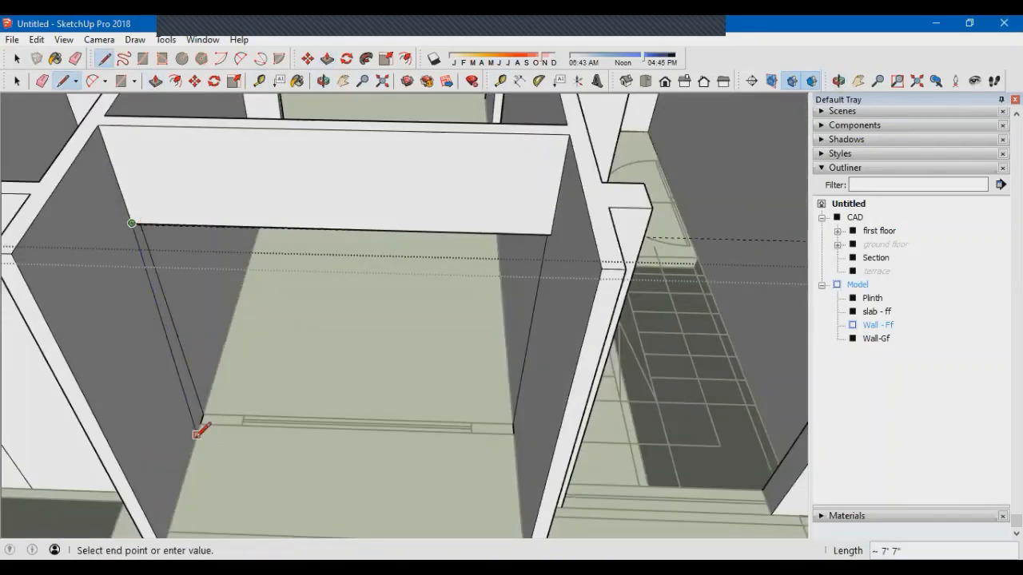
pyautogui.click(201, 425)
pyautogui.scroll(2, 203, 424)
pyautogui.scroll(-2, 203, 424)
pyautogui.moveTo(288, 453); pyautogui.dragTo(384, 439, button='middle')
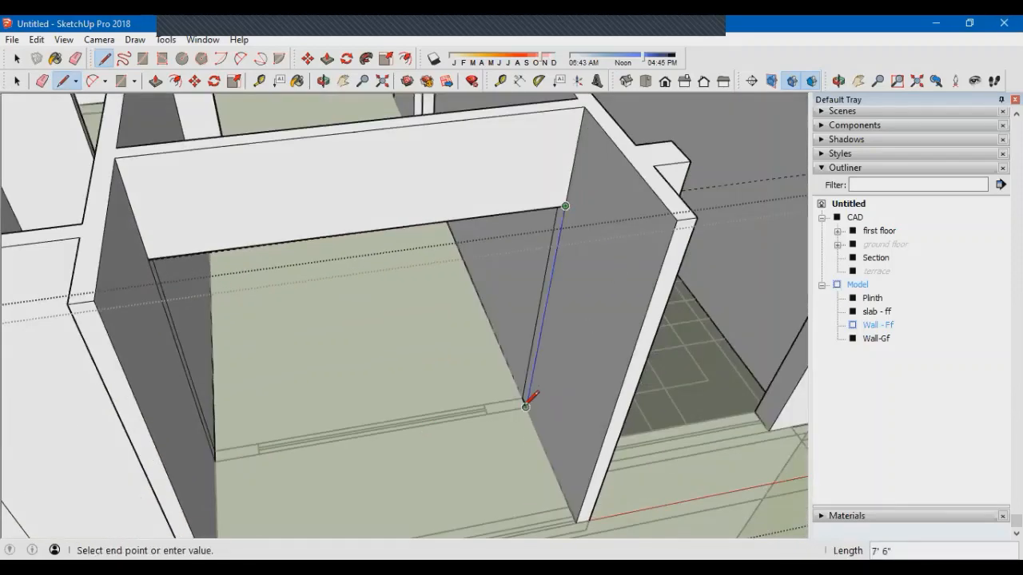
pyautogui.click(525, 406)
pyautogui.scroll(1, 535, 401)
pyautogui.click(482, 406)
pyautogui.moveTo(481, 407)
pyautogui.mouseDown(button='middle')
pyautogui.moveTo(406, 443)
pyautogui.moveTo(355, 418)
pyautogui.mouseUp(button='middle')
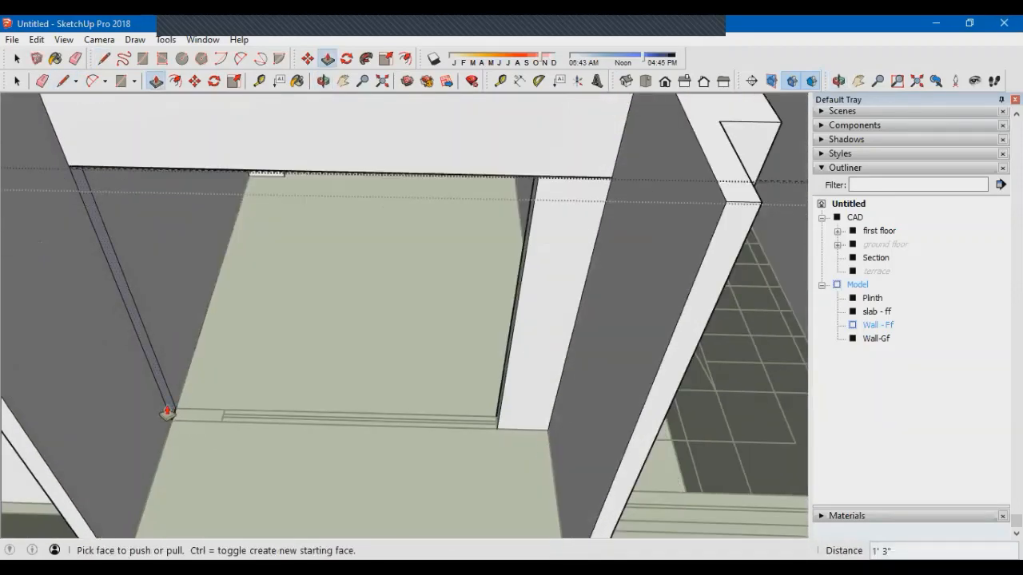
pyautogui.doubleClick(167, 415)
# Push the balcony opening's jamb faces flush with the lintel above
pyautogui.scroll(-2, 319, 396)
pyautogui.scroll(2, 487, 248)
pyautogui.press('e')
pyautogui.scroll(-2, 500, 239)
pyautogui.moveTo(498, 228); pyautogui.dragTo(482, 196, button='middle')
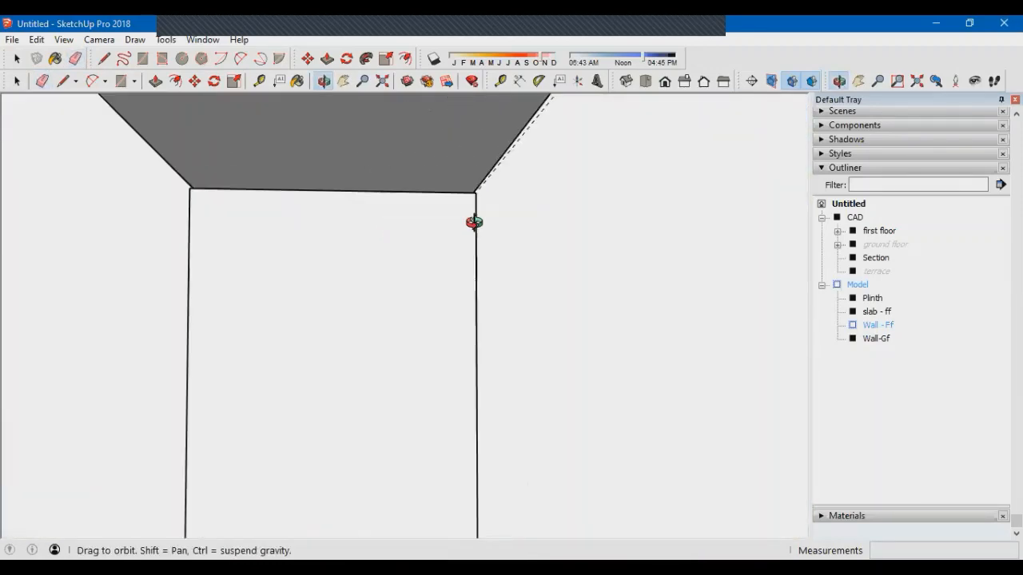
pyautogui.moveTo(474, 222)
pyautogui.mouseDown(button='middle')
pyautogui.moveTo(213, 176)
pyautogui.moveTo(326, 285)
pyautogui.moveTo(338, 222)
pyautogui.moveTo(149, 163)
pyautogui.mouseUp(button='middle')
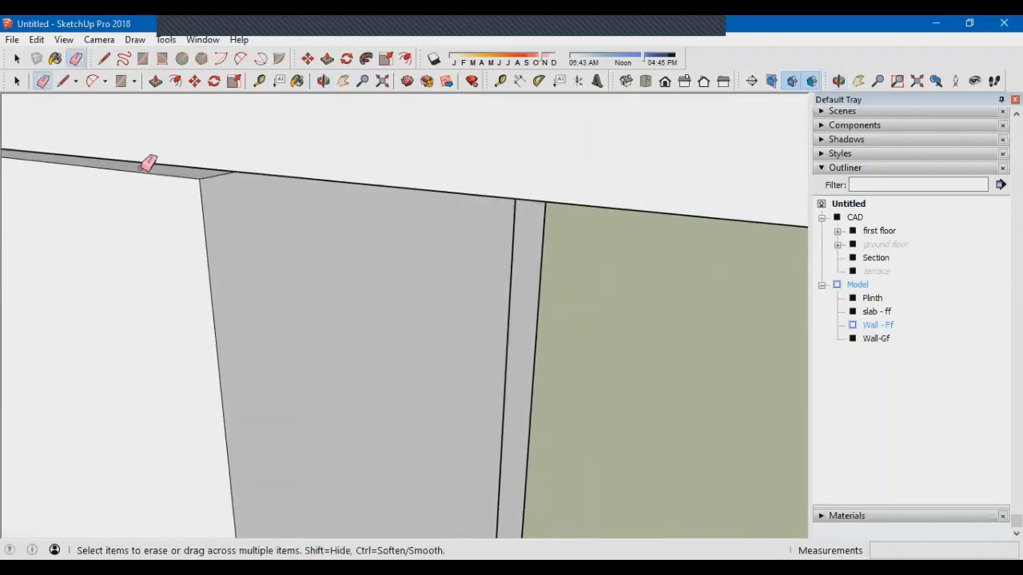
pyautogui.scroll(3, 276, 201)
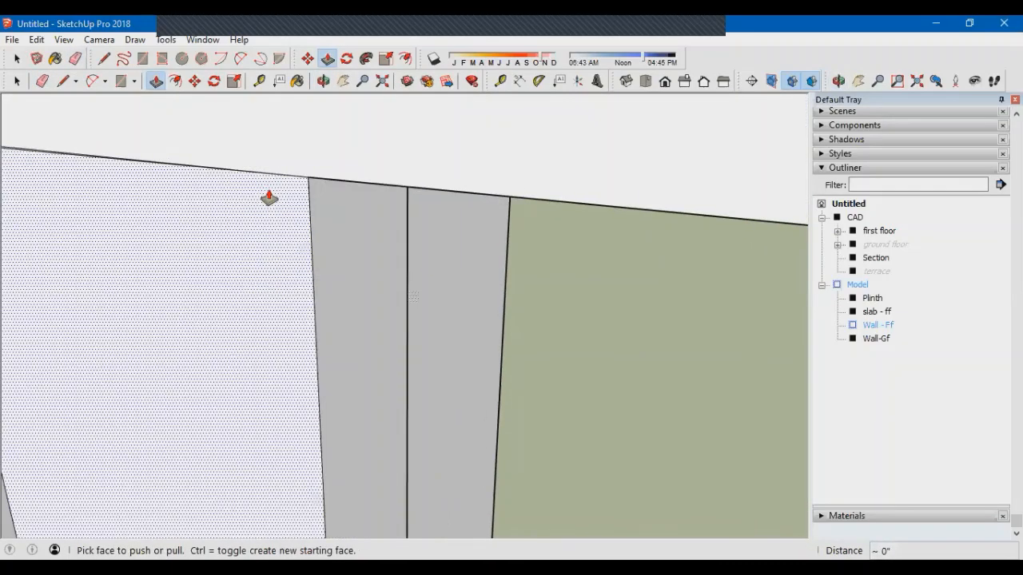
pyautogui.scroll(4, 109, 155)
pyautogui.scroll(-4, 244, 235)
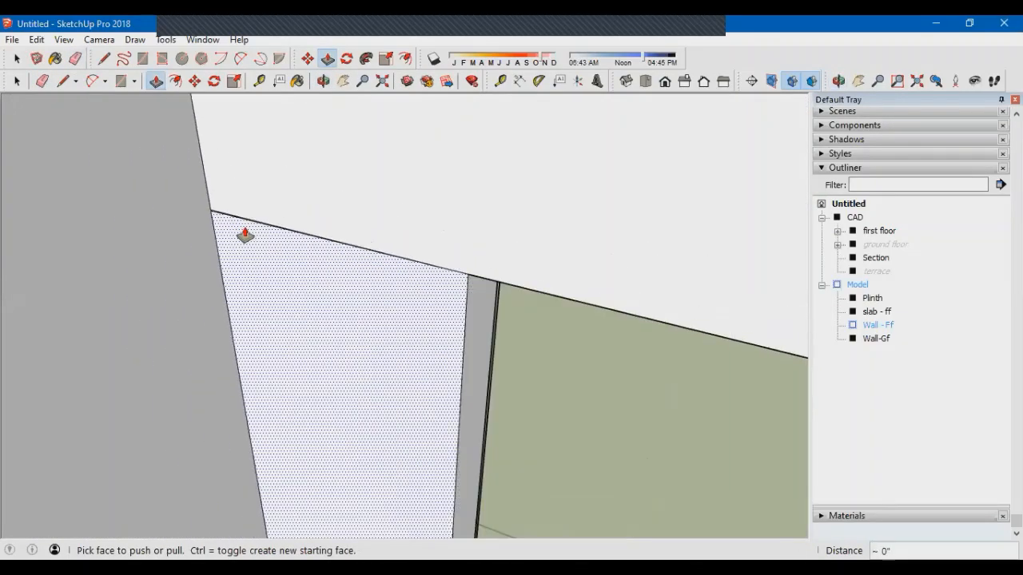
pyautogui.moveTo(244, 235); pyautogui.dragTo(392, 231, button='middle')
pyautogui.scroll(-3, 392, 231)
pyautogui.scroll(5, 454, 274)
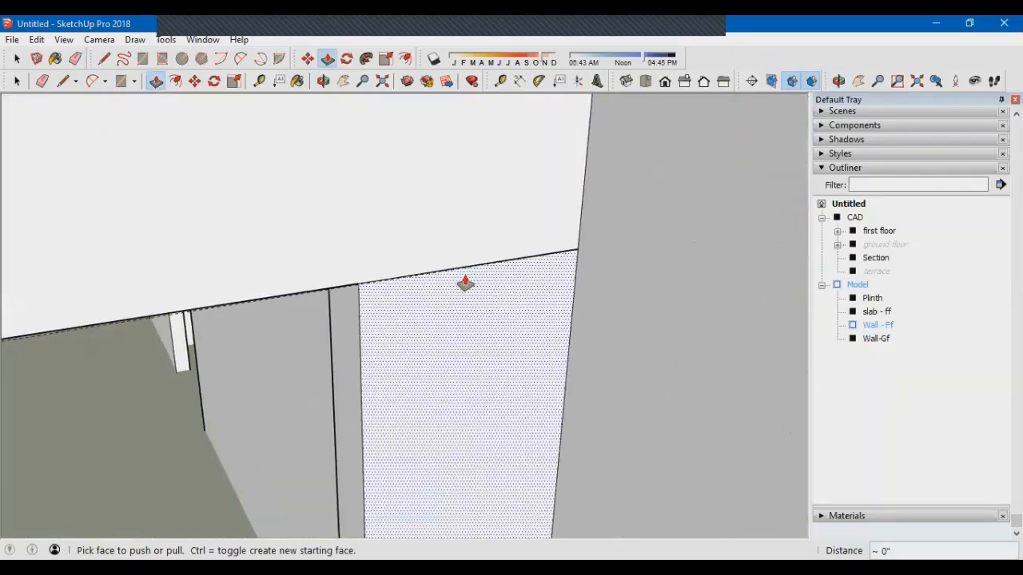
pyautogui.scroll(-3, 489, 250)
# Erase the leftover edges where the balcony opening's jambs meet the lintel
pyautogui.moveTo(489, 250)
pyautogui.mouseDown(button='middle')
pyautogui.moveTo(445, 326)
pyautogui.moveTo(338, 251)
pyautogui.mouseUp(button='middle')
pyautogui.scroll(3, 338, 251)
pyautogui.moveTo(325, 268); pyautogui.dragTo(331, 242)
pyautogui.scroll(-3, 331, 242)
pyautogui.moveTo(331, 242)
pyautogui.mouseDown(button='middle')
pyautogui.moveTo(506, 394)
pyautogui.moveTo(354, 351)
pyautogui.moveTo(402, 343)
pyautogui.moveTo(308, 301)
pyautogui.moveTo(335, 345)
pyautogui.moveTo(470, 371)
pyautogui.moveTo(529, 397)
pyautogui.moveTo(449, 402)
pyautogui.moveTo(414, 426)
pyautogui.moveTo(365, 293)
pyautogui.moveTo(344, 299)
pyautogui.moveTo(335, 343)
pyautogui.mouseUp(button='middle')
pyautogui.click(321, 289)
pyautogui.scroll(-4, 470, 371)
pyautogui.scroll(2, 450, 402)
pyautogui.scroll(-2, 413, 426)
# Mark the door head on the front bedroom's wall end and pull the lintel 2' 9" across the doorway, clearing leftover edges
pyautogui.scroll(3, 397, 407)
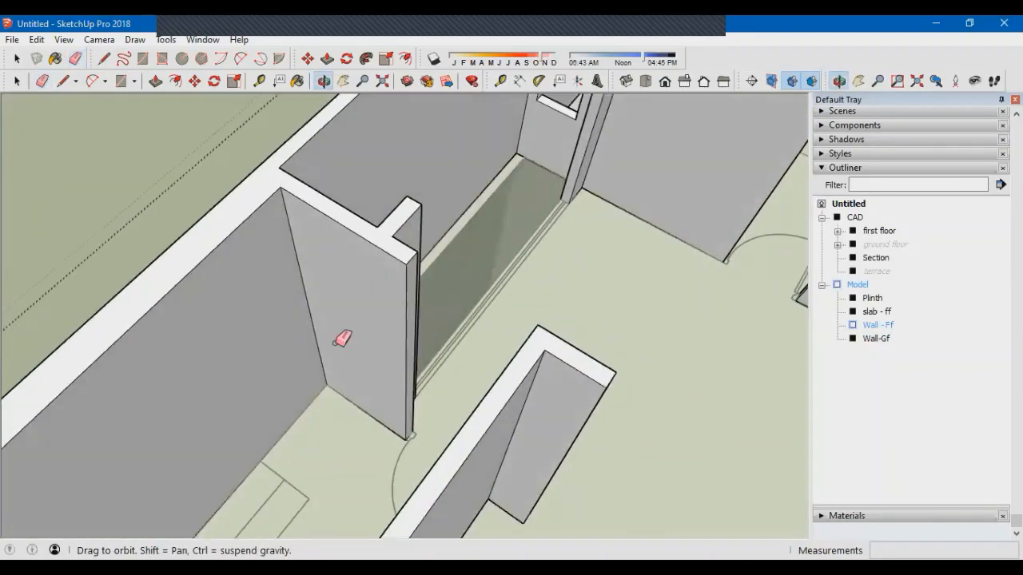
pyautogui.click(413, 257)
pyautogui.scroll(-3, 662, 183)
pyautogui.scroll(3, 412, 311)
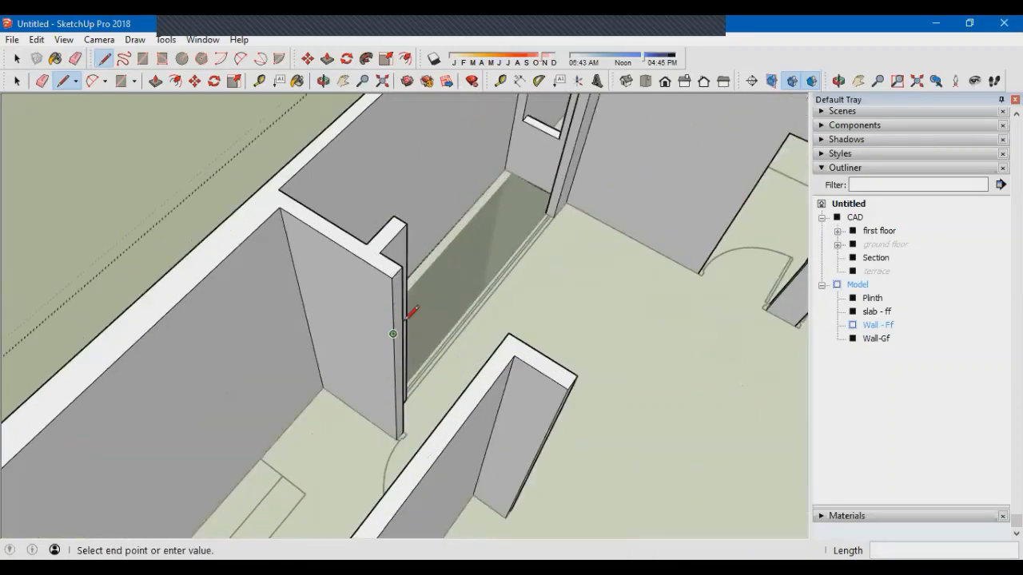
pyautogui.moveTo(512, 347)
pyautogui.mouseDown(button='middle')
pyautogui.moveTo(384, 354)
pyautogui.moveTo(325, 440)
pyautogui.mouseUp(button='middle')
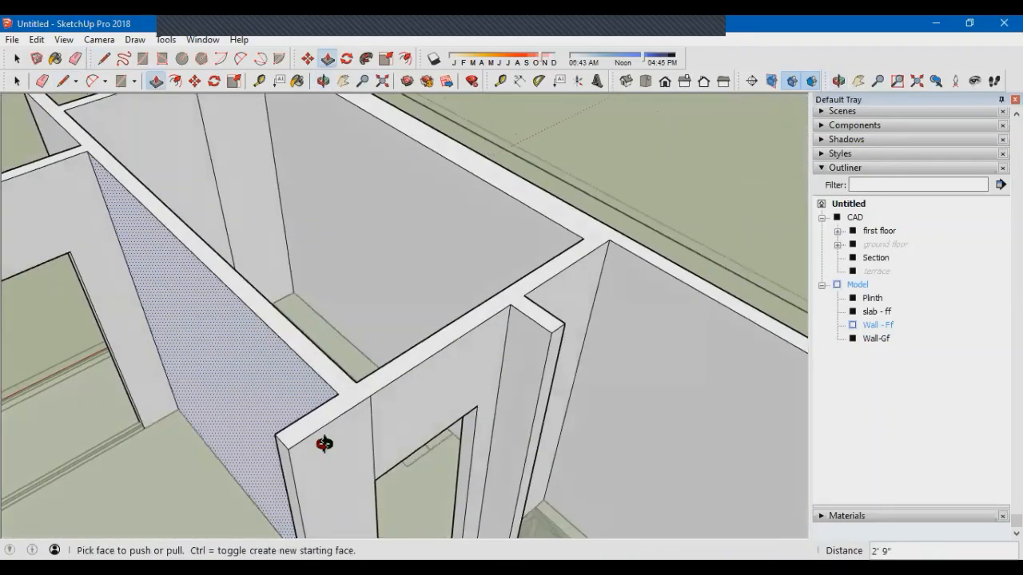
pyautogui.press('e')
# Pull the lintel 10' across the wide shaft-side hall opening and erase the leftover edges
pyautogui.scroll(-3, 495, 459)
pyautogui.scroll(3, 349, 312)
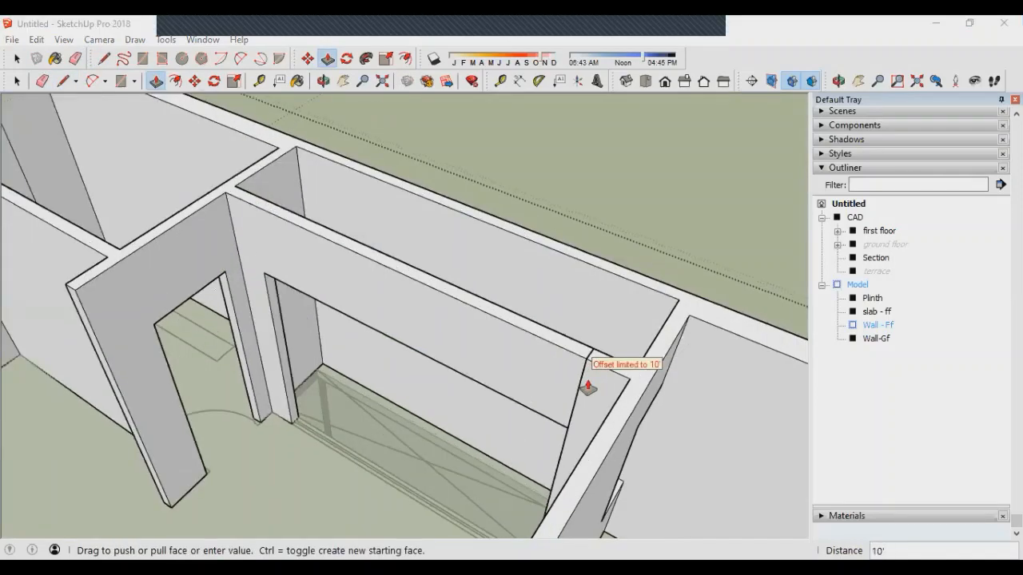
pyautogui.press('e')
pyautogui.moveTo(616, 358)
pyautogui.mouseDown(button='middle')
pyautogui.moveTo(365, 393)
pyautogui.moveTo(375, 417)
pyautogui.moveTo(331, 372)
pyautogui.moveTo(304, 388)
pyautogui.moveTo(673, 472)
pyautogui.moveTo(384, 427)
pyautogui.moveTo(482, 422)
pyautogui.moveTo(453, 388)
pyautogui.moveTo(575, 418)
pyautogui.moveTo(446, 389)
pyautogui.moveTo(522, 354)
pyautogui.moveTo(447, 379)
pyautogui.mouseUp(button='middle')
# Leave the first-floor wall group, view the whole house, and open the Model group for editing
pyautogui.press('space')
pyautogui.moveTo(365, 272); pyautogui.dragTo(607, 296, button='middle')
pyautogui.moveTo(395, 350); pyautogui.dragTo(399, 371, button='middle')
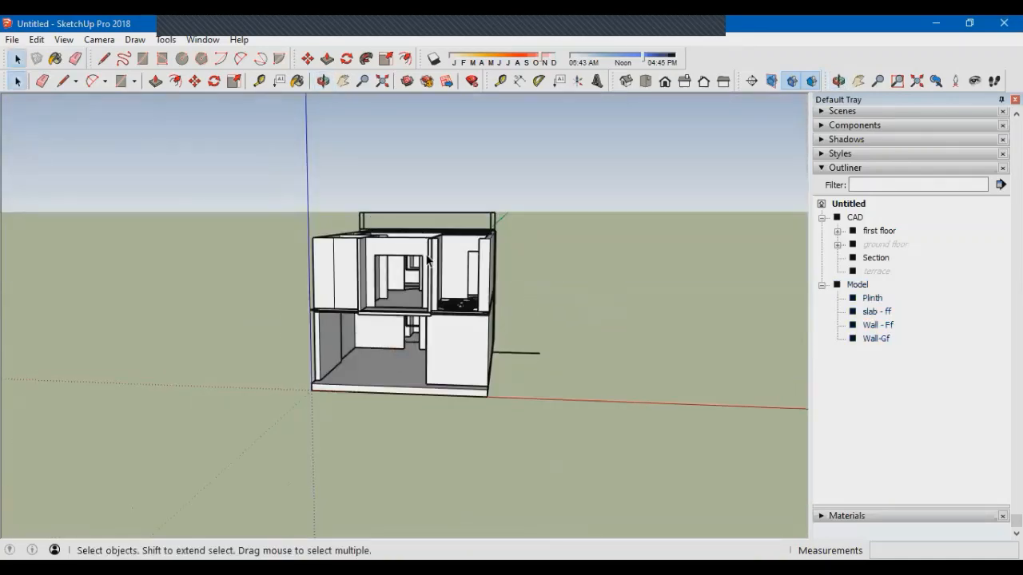
pyautogui.scroll(2, 424, 254)
pyautogui.doubleClick(425, 257)
# Examine the first-floor walls and openings around the front balcony, staircase, hall and rear bedrooms
pyautogui.moveTo(426, 257); pyautogui.dragTo(421, 362, button='middle')
pyautogui.scroll(2, 433, 302)
pyautogui.scroll(2, 464, 345)
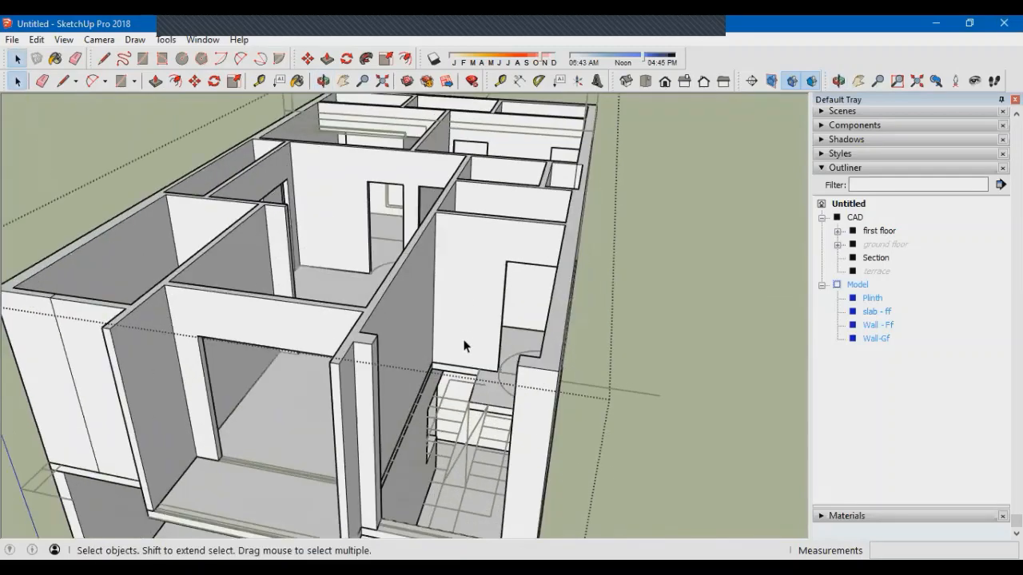
pyautogui.scroll(-3, 482, 297)
pyautogui.moveTo(456, 312); pyautogui.dragTo(383, 367, button='middle')
pyautogui.scroll(3, 373, 364)
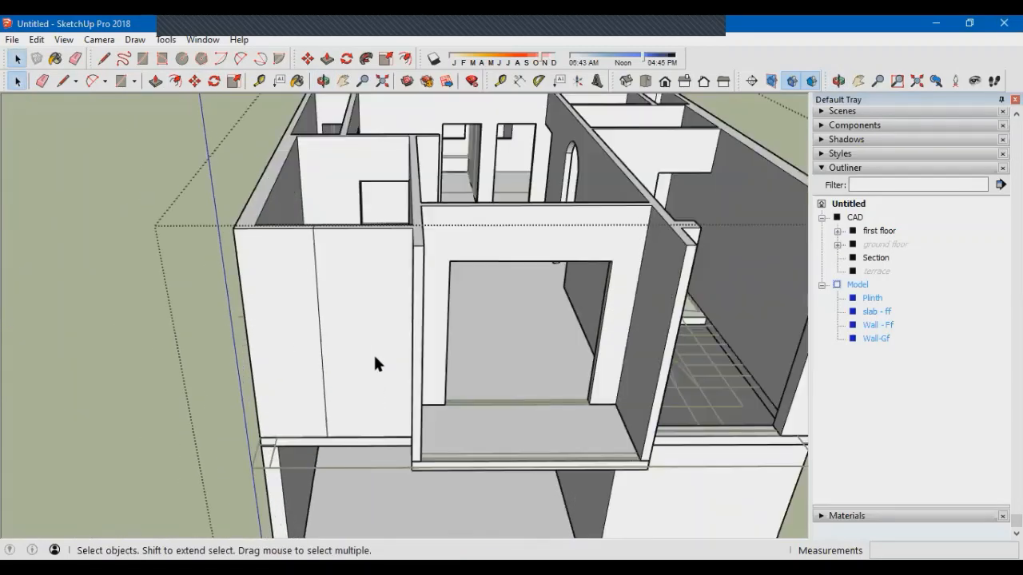
pyautogui.scroll(-5, 328, 389)
pyautogui.moveTo(331, 447); pyautogui.dragTo(512, 274, button='middle')
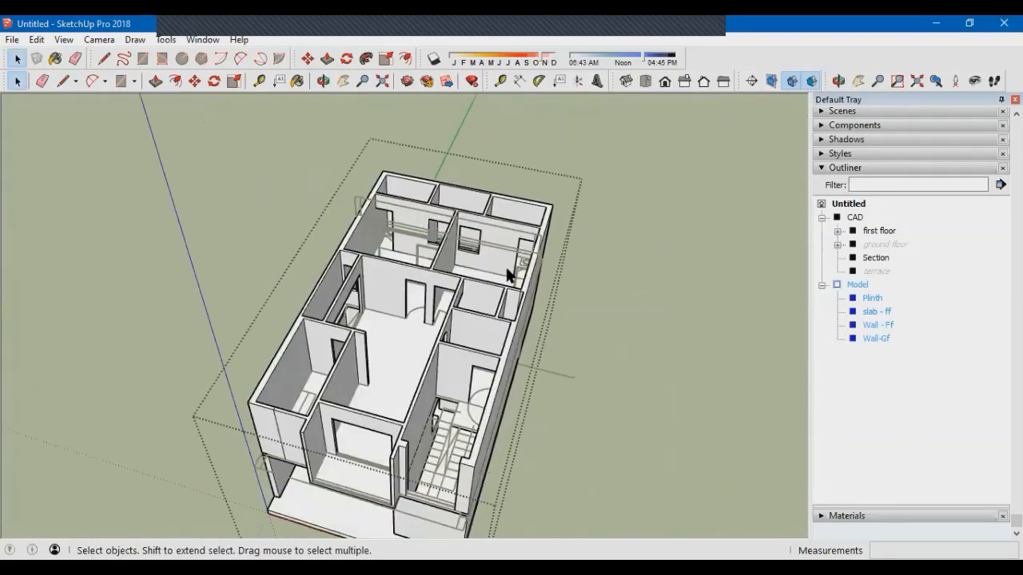
pyautogui.scroll(3, 478, 340)
pyautogui.moveTo(479, 333); pyautogui.dragTo(523, 412, button='middle')
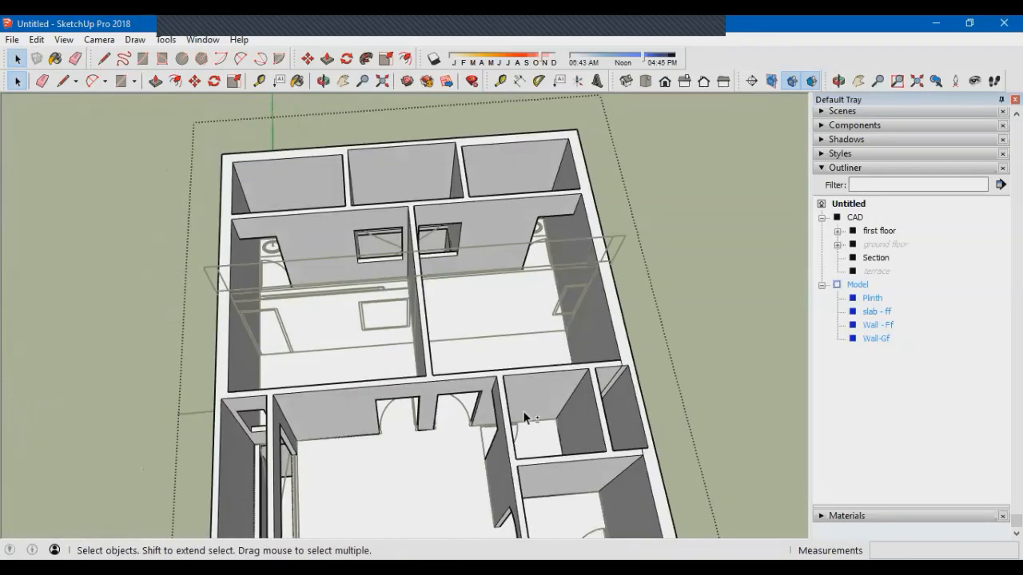
# Examine the rear bedrooms, toilets and shaft, and the staircase landing wall beside its doorway
pyautogui.moveTo(552, 478); pyautogui.dragTo(496, 432, button='middle')
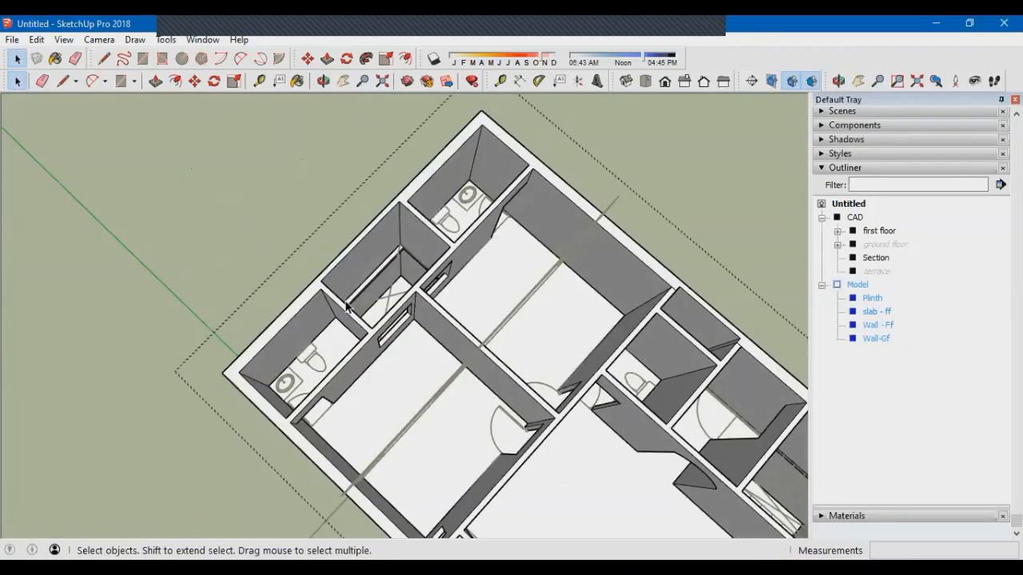
pyautogui.scroll(3, 437, 330)
pyautogui.moveTo(438, 330); pyautogui.dragTo(436, 272, button='middle')
pyautogui.scroll(2, 359, 306)
pyautogui.scroll(2, 415, 309)
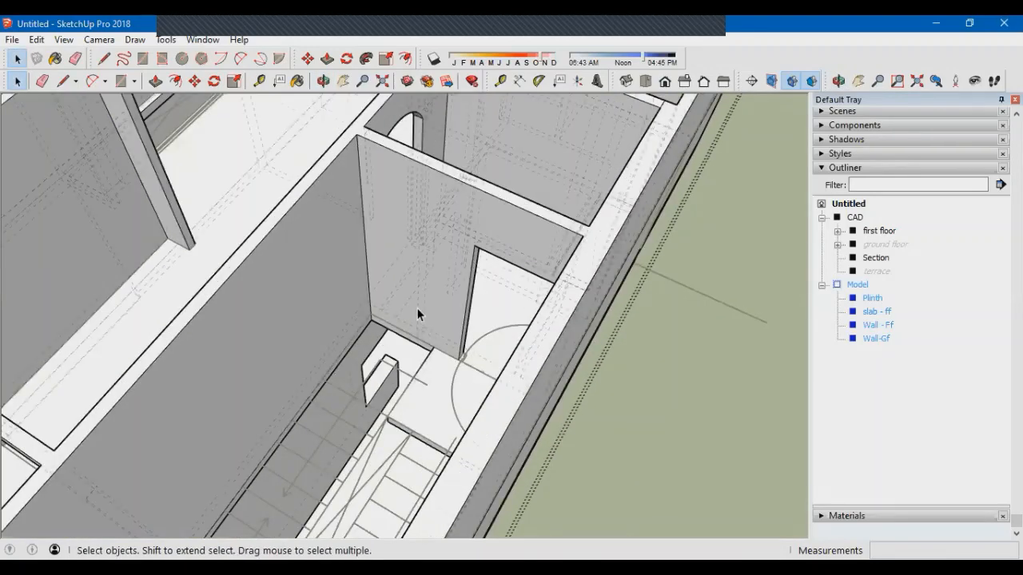
pyautogui.moveTo(417, 314); pyautogui.dragTo(543, 411, button='middle')
pyautogui.scroll(3, 459, 373)
pyautogui.scroll(2, 441, 399)
pyautogui.moveTo(405, 421); pyautogui.dragTo(431, 391, button='middle')
pyautogui.scroll(-2, 384, 336)
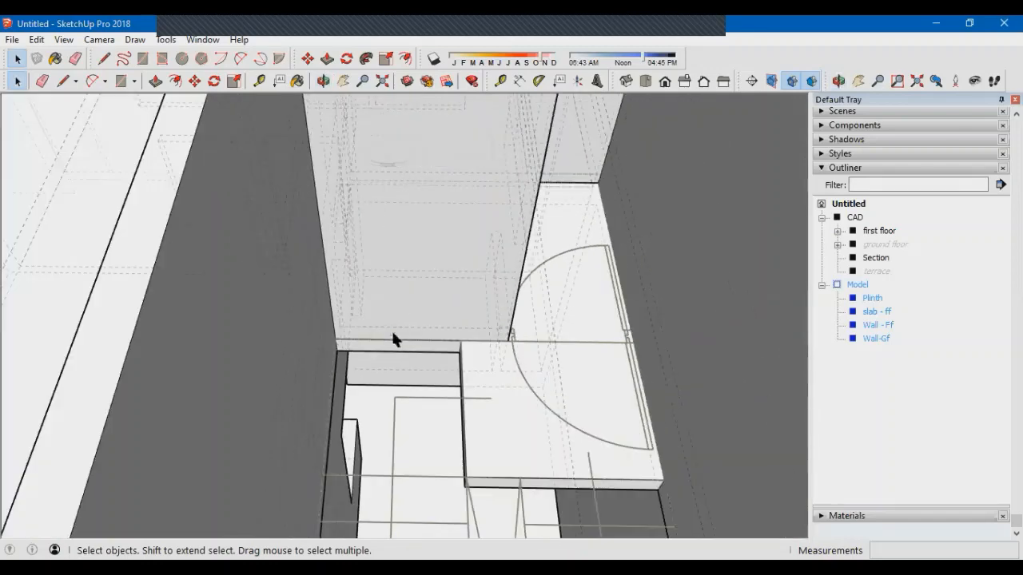
pyautogui.click(409, 301)
pyautogui.scroll(2, 409, 301)
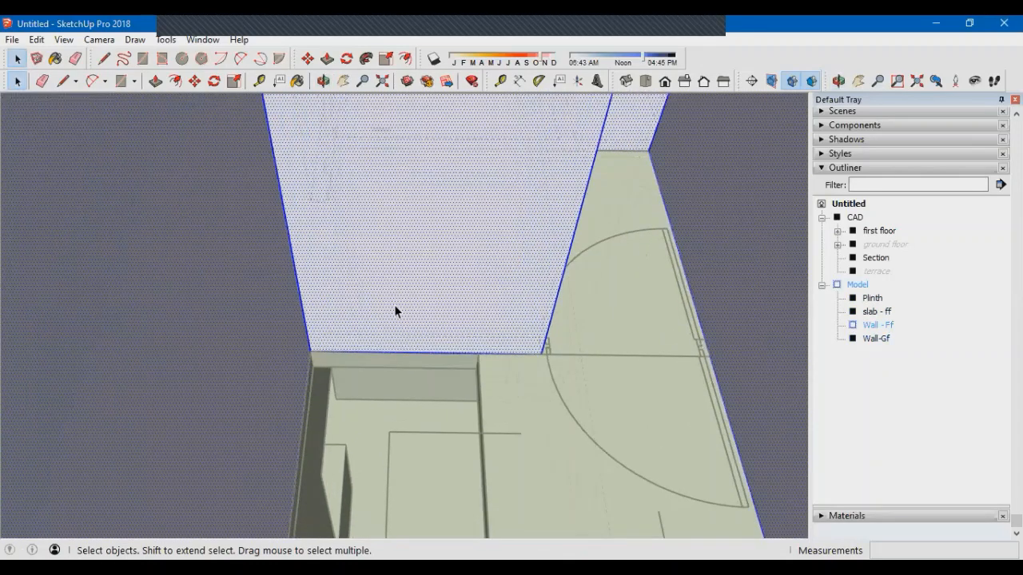
pyautogui.press('l')
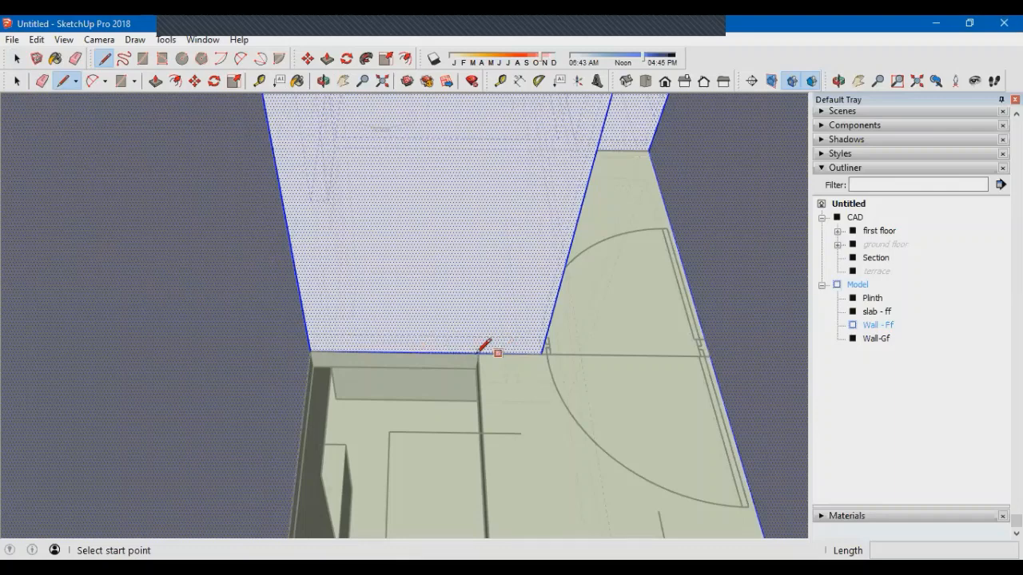
pyautogui.moveTo(488, 352); pyautogui.dragTo(416, 450, button='middle')
pyautogui.press('space')
pyautogui.click(482, 435)
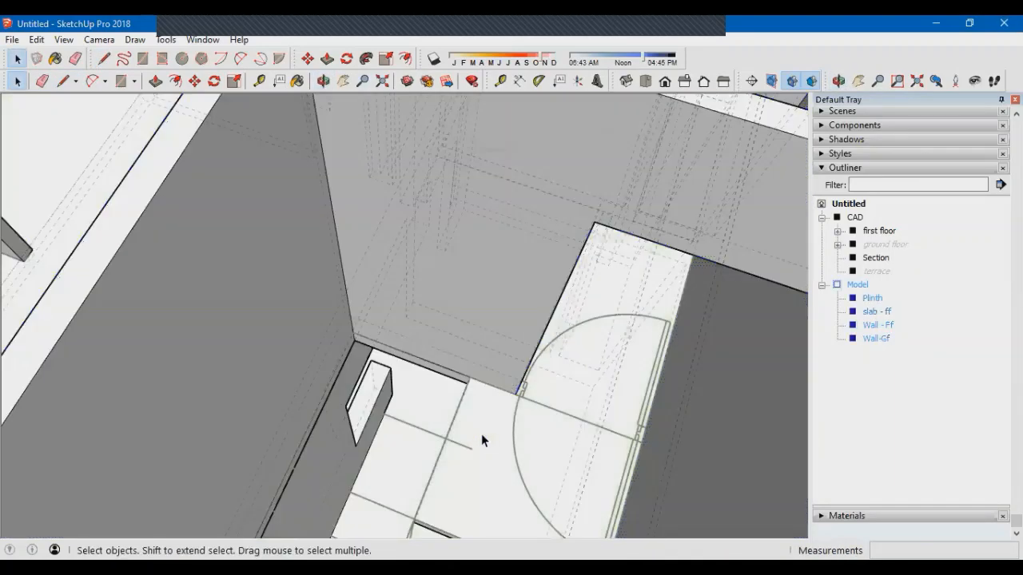
pyautogui.moveTo(416, 359)
pyautogui.mouseDown(button='middle')
pyautogui.moveTo(392, 346)
pyautogui.moveTo(434, 365)
pyautogui.mouseUp(button='middle')
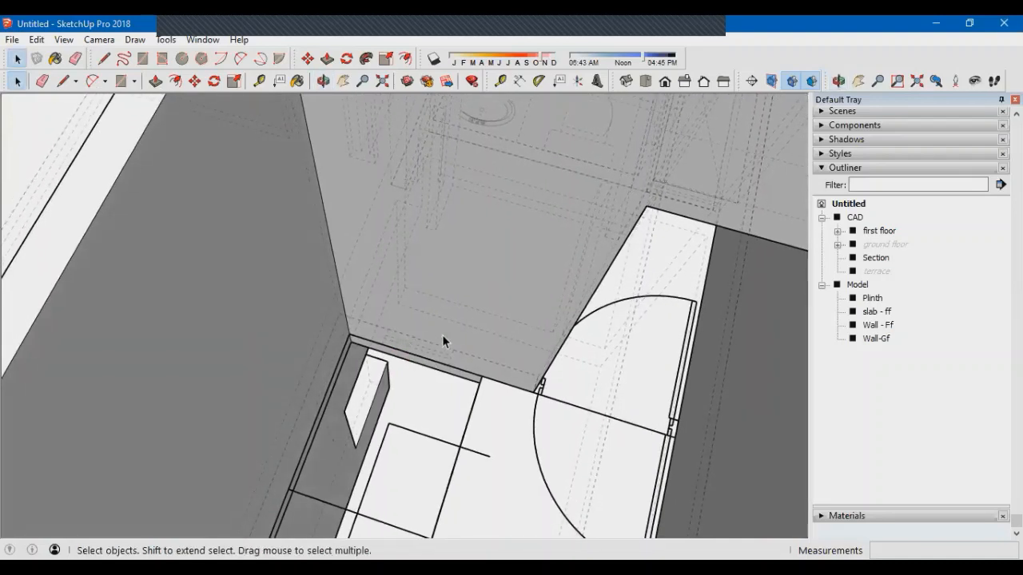
# Reopen the first-floor wall group and draw a jamb edge on the stair landing wall up to the rear bedroom window's sill height
pyautogui.doubleClick(442, 335)
pyautogui.doubleClick(442, 335)
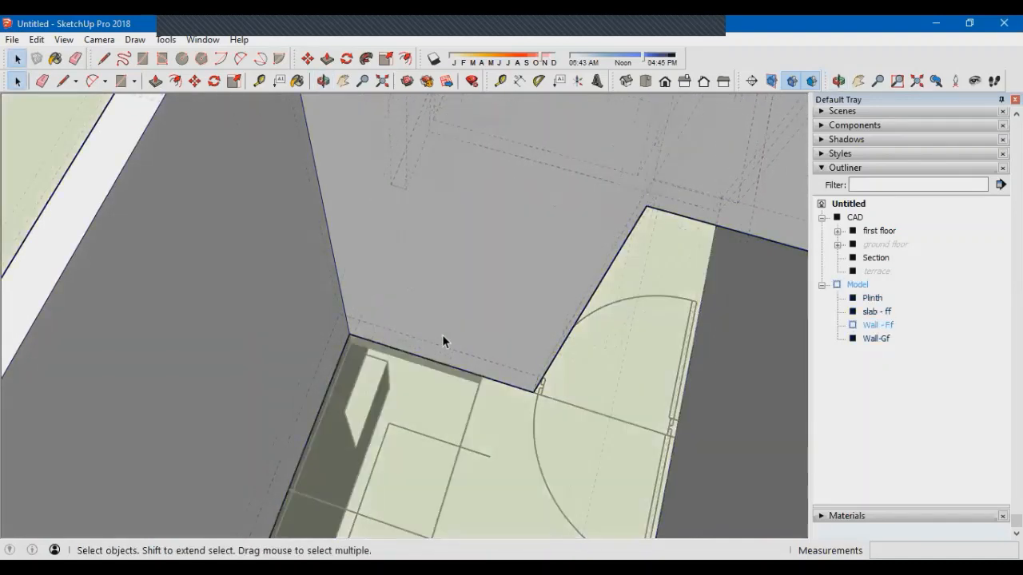
pyautogui.press('l')
pyautogui.scroll(-5, 381, 344)
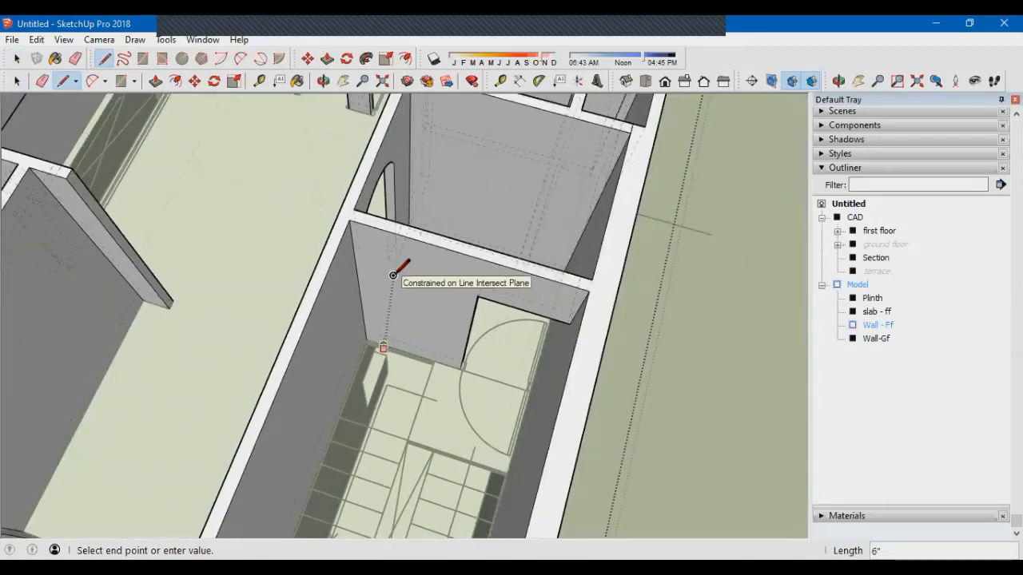
pyautogui.scroll(-2, 386, 329)
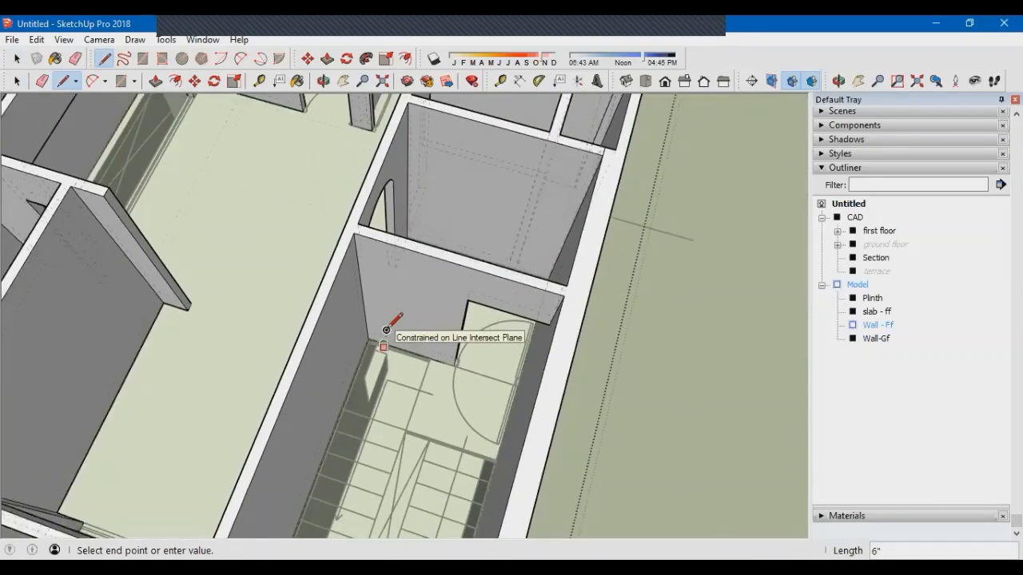
pyautogui.scroll(-2, 385, 329)
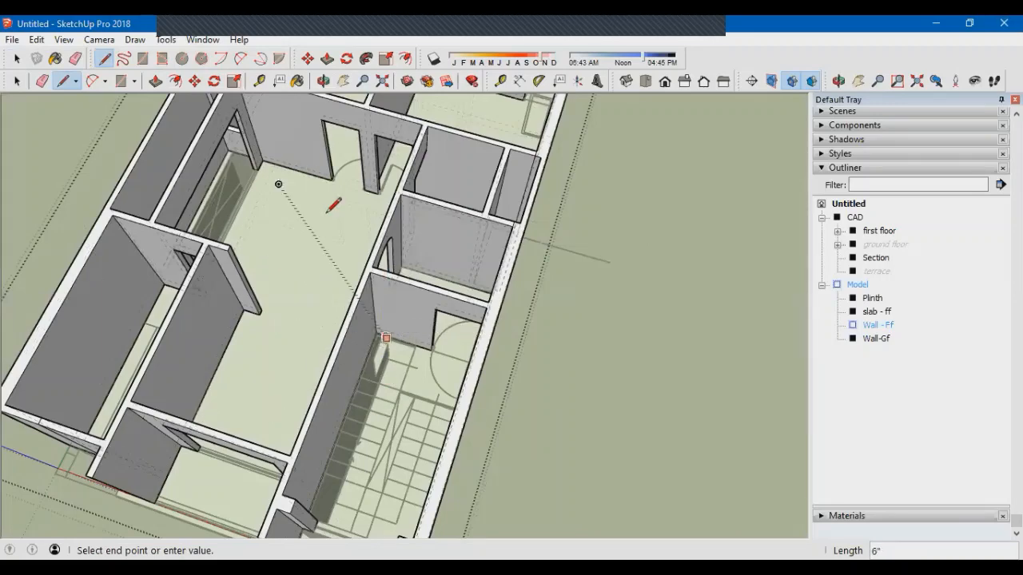
pyautogui.scroll(-2, 339, 364)
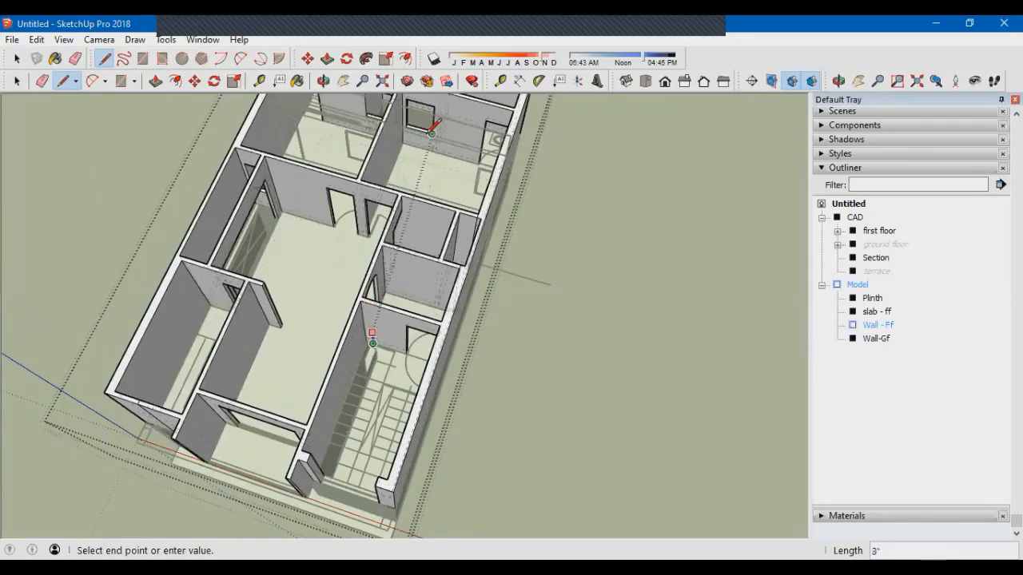
pyautogui.scroll(5, 413, 334)
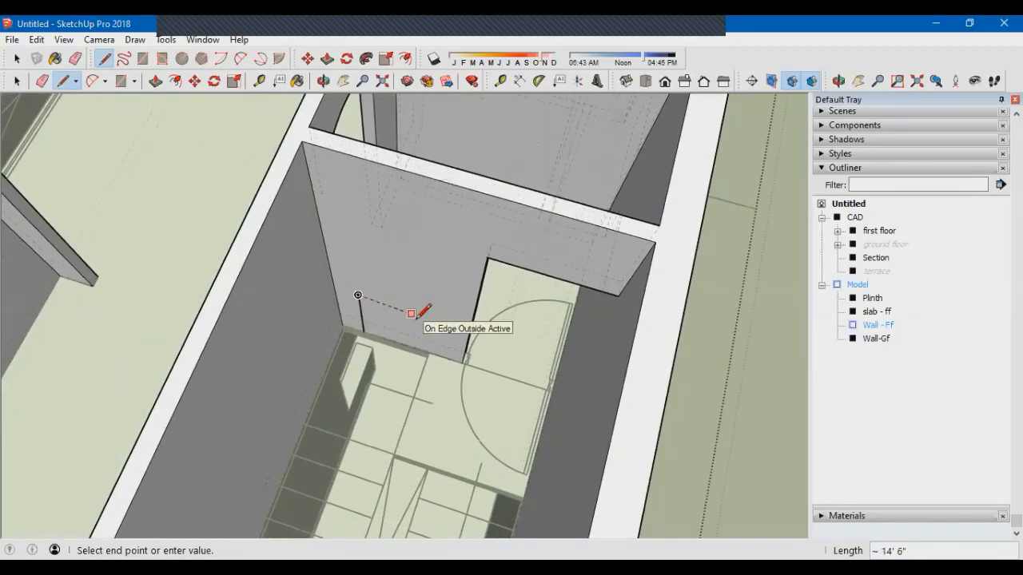
pyautogui.scroll(3, 419, 343)
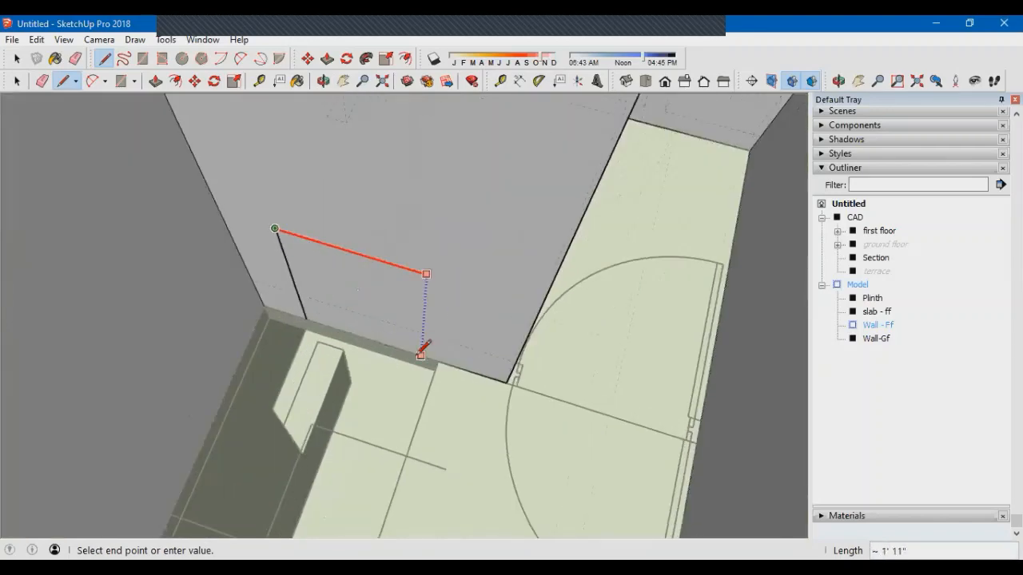
# Draw the landing window's sill and complete its 4' 6" high outline up to the hall door head level
pyautogui.moveTo(419, 353); pyautogui.dragTo(402, 347, button='middle')
pyautogui.click(401, 348)
pyautogui.scroll(-2, 402, 347)
pyautogui.scroll(-2, 402, 346)
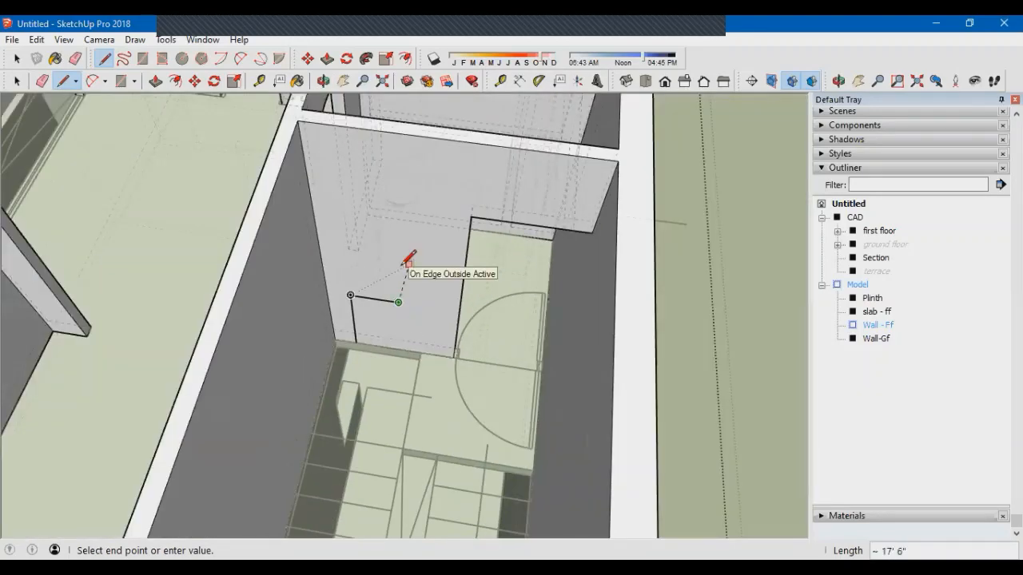
pyautogui.scroll(-4, 401, 281)
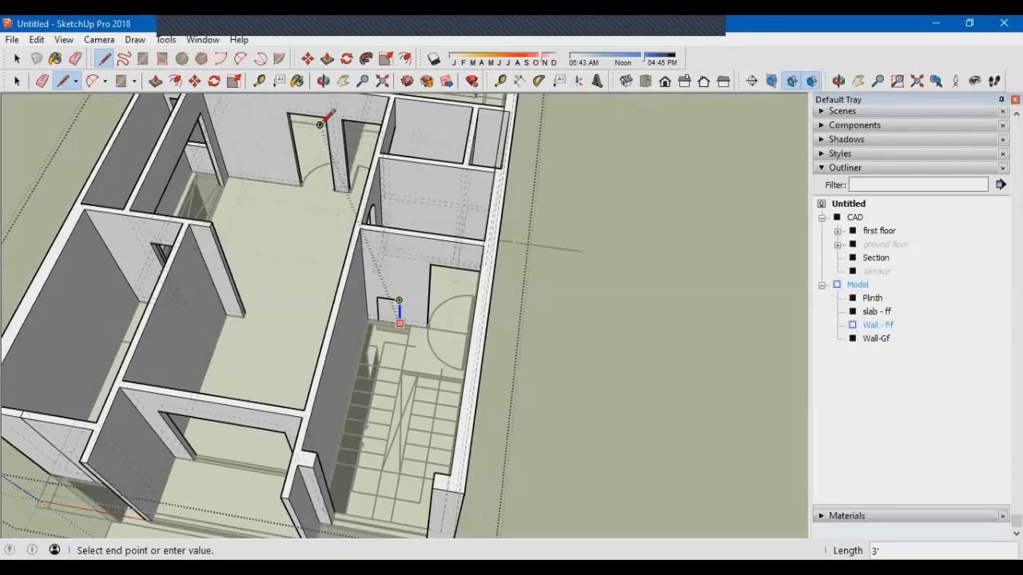
pyautogui.scroll(3, 402, 272)
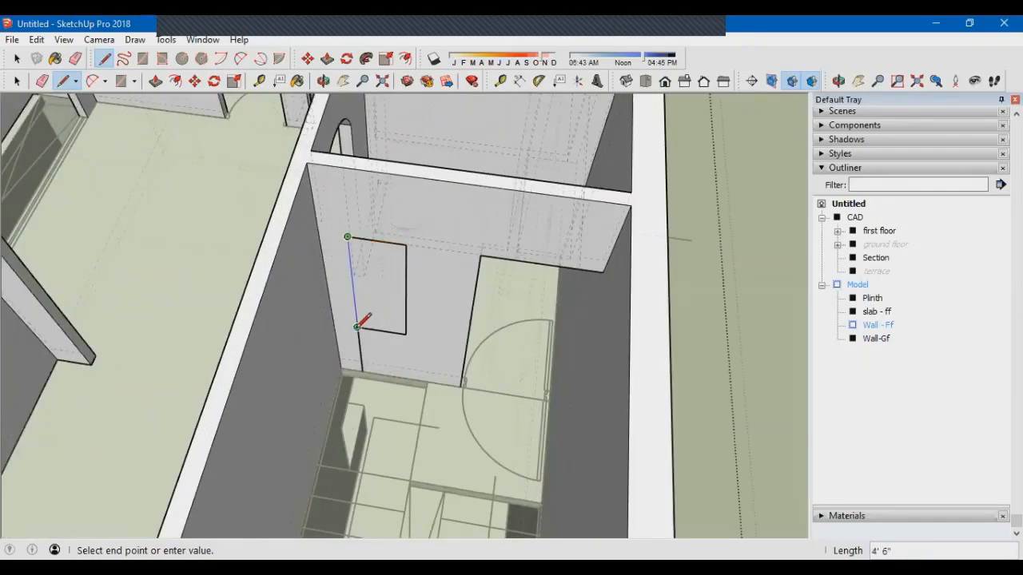
pyautogui.scroll(4, 352, 348)
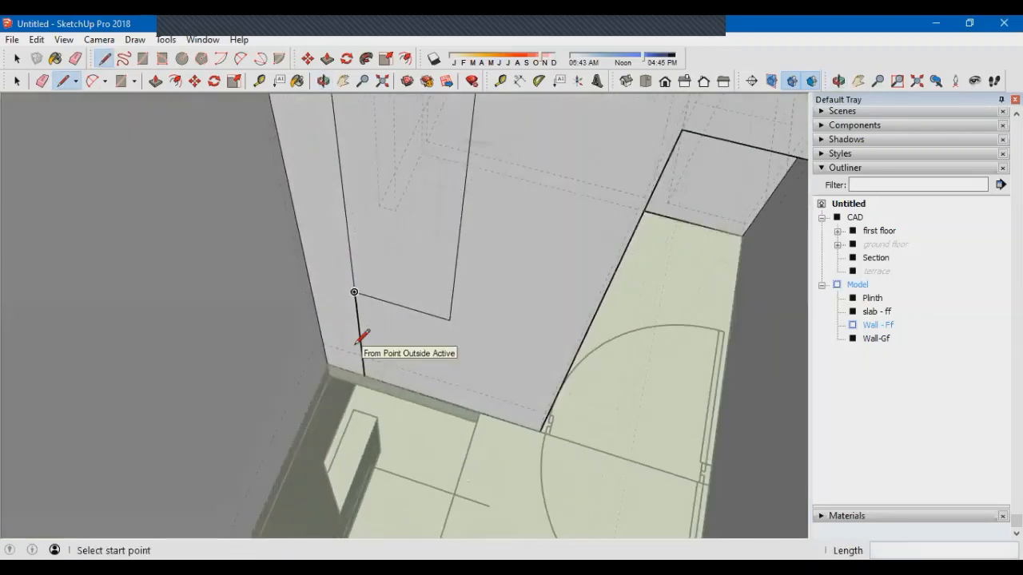
# Erase the leftover edge under the landing window and push its face through the wall to open it
pyautogui.scroll(-2, 375, 344)
pyautogui.press('e')
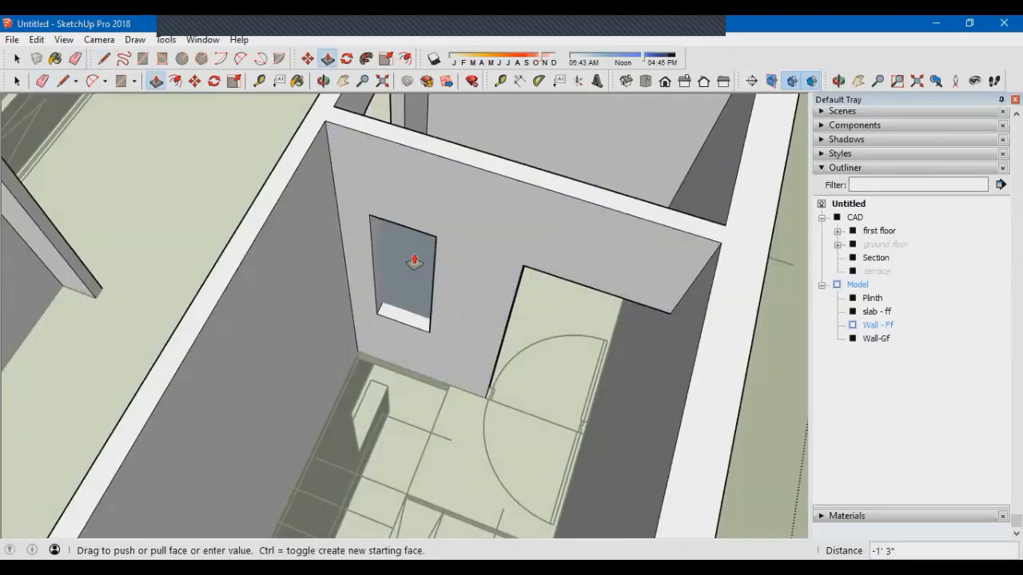
pyautogui.scroll(-6, 447, 368)
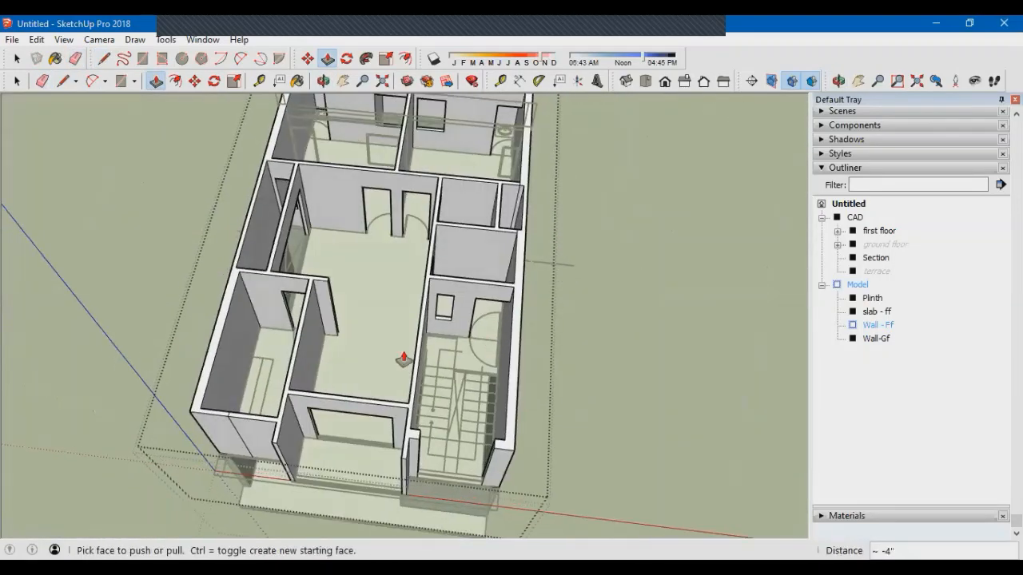
# Draw a window's jamb edge and sill line on the front wall of the room beside the balcony
pyautogui.moveTo(407, 358); pyautogui.dragTo(429, 319, button='middle')
pyautogui.scroll(6, 415, 328)
pyautogui.press('p')
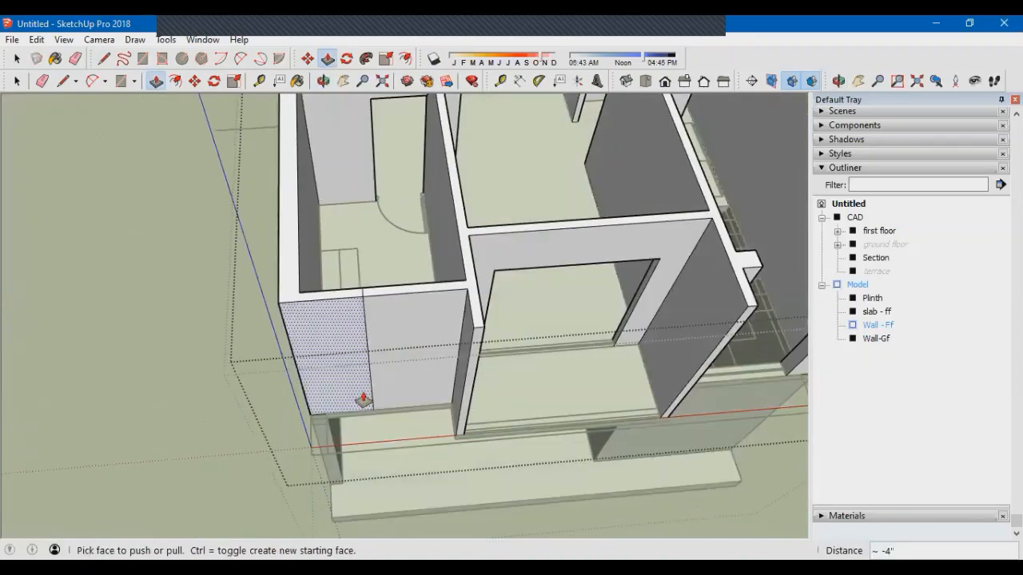
pyautogui.moveTo(362, 349); pyautogui.dragTo(456, 402, button='middle')
pyautogui.scroll(-1, 456, 384)
pyautogui.scroll(2, 456, 403)
pyautogui.doubleClick(456, 403)
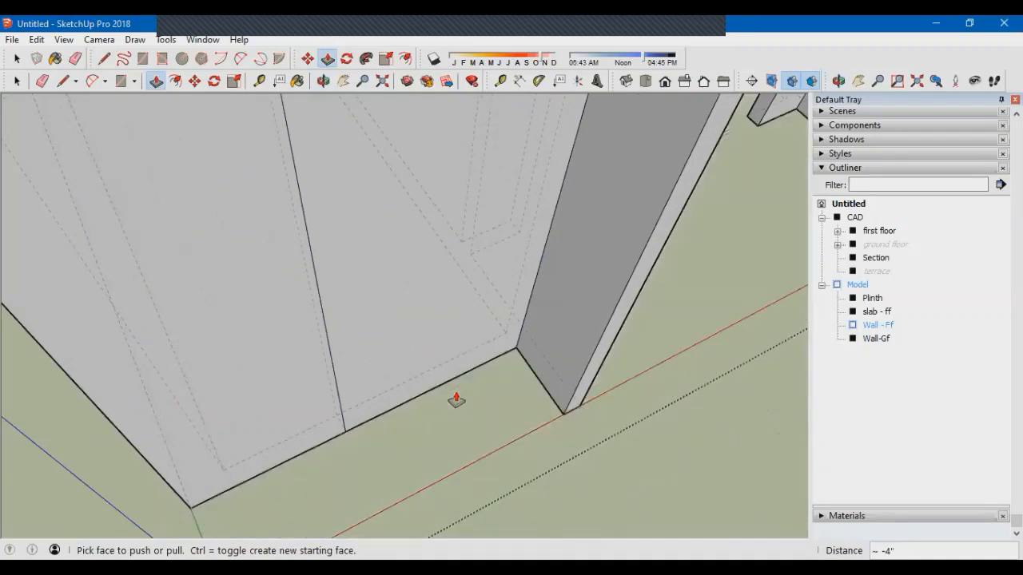
pyautogui.click(475, 374)
pyautogui.scroll(-4, 475, 374)
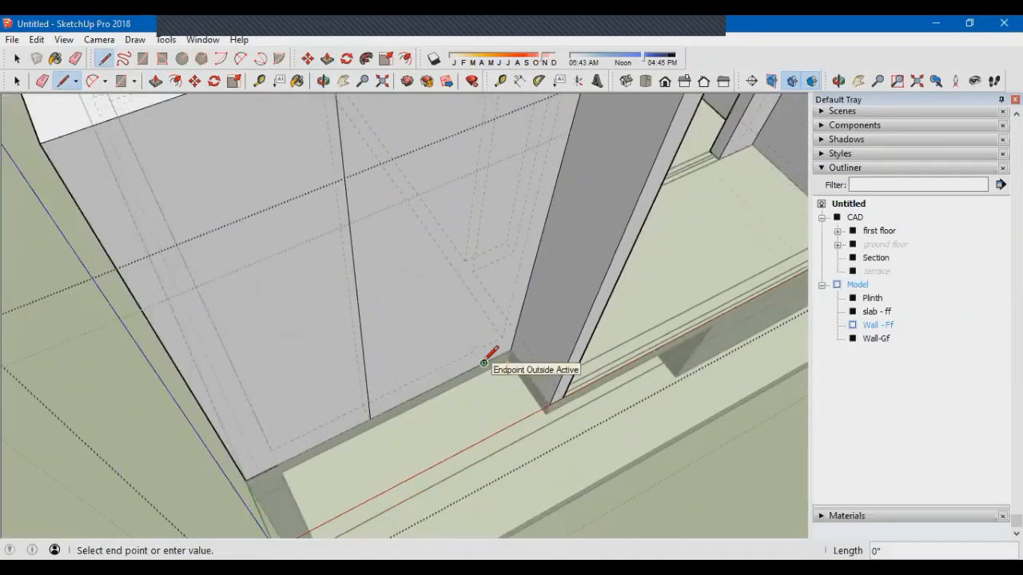
pyautogui.scroll(1, 437, 325)
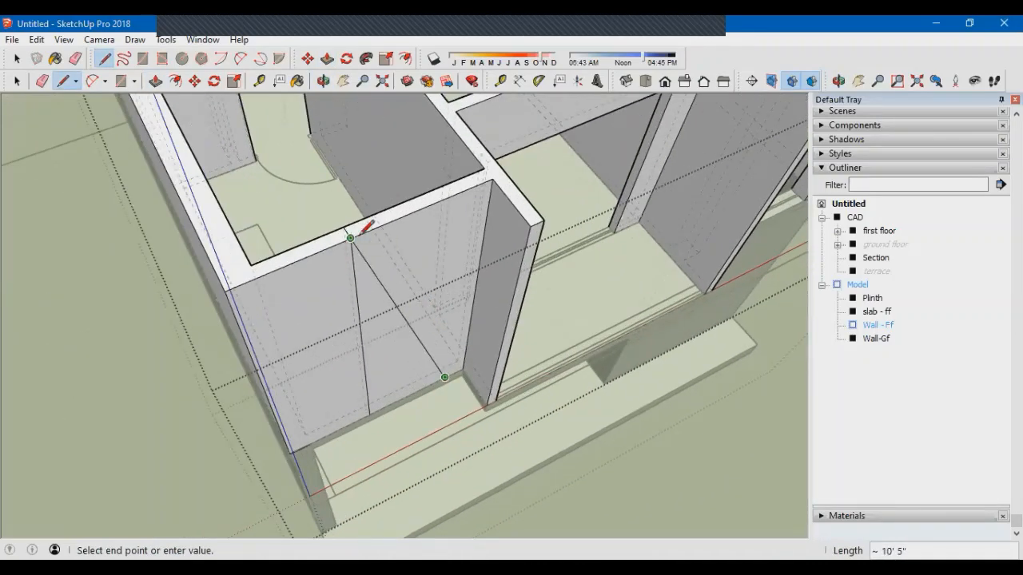
pyautogui.click(365, 360)
pyautogui.scroll(2, 375, 360)
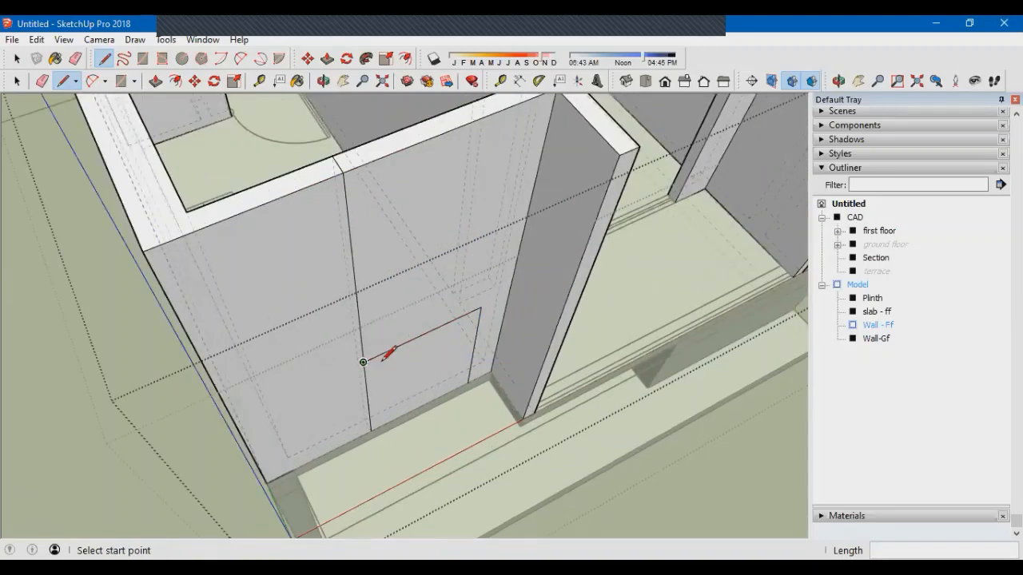
# Complete the front window's outline with its jamb and head line, and erase the leftover wall edges
pyautogui.scroll(-4, 482, 306)
pyautogui.scroll(3, 363, 292)
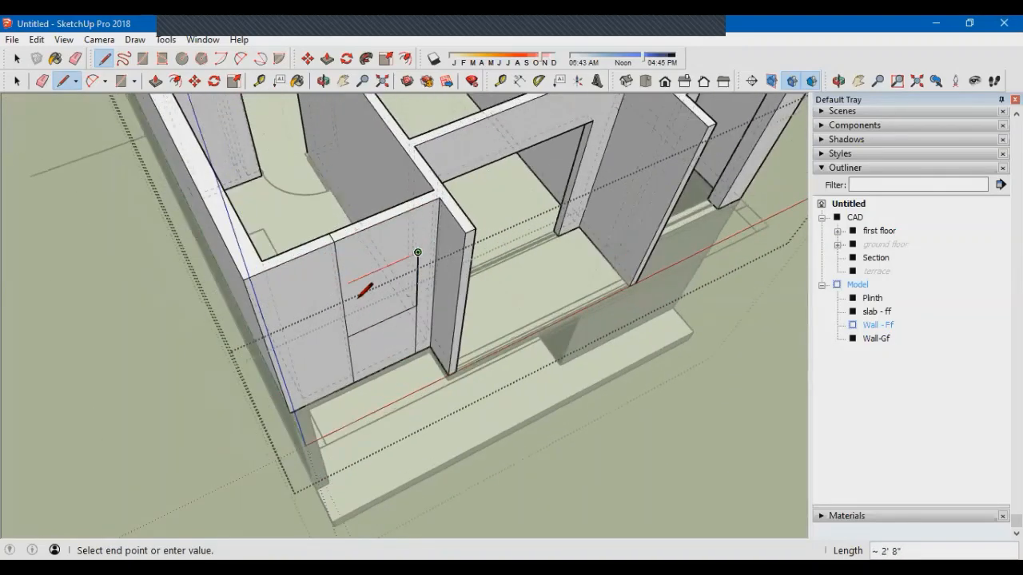
pyautogui.scroll(2, 361, 310)
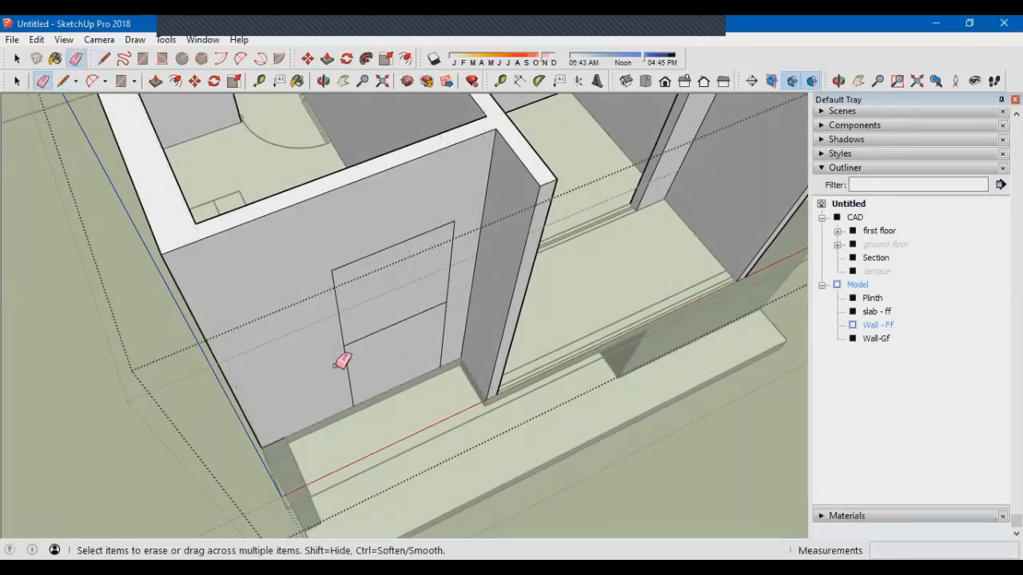
pyautogui.click(381, 306)
# Draw a window's jamb edge and sill line on the shaft-side wall of the toilet beside the hall
pyautogui.moveTo(381, 306); pyautogui.dragTo(496, 327, button='middle')
pyautogui.scroll(-3, 559, 304)
pyautogui.moveTo(548, 354)
pyautogui.mouseDown(button='middle')
pyautogui.moveTo(361, 410)
pyautogui.moveTo(352, 399)
pyautogui.mouseUp(button='middle')
pyautogui.scroll(5, 279, 263)
pyautogui.scroll(2, 292, 277)
pyautogui.press('k')
pyautogui.moveTo(309, 339); pyautogui.dragTo(342, 262, button='middle')
pyautogui.scroll(3, 354, 309)
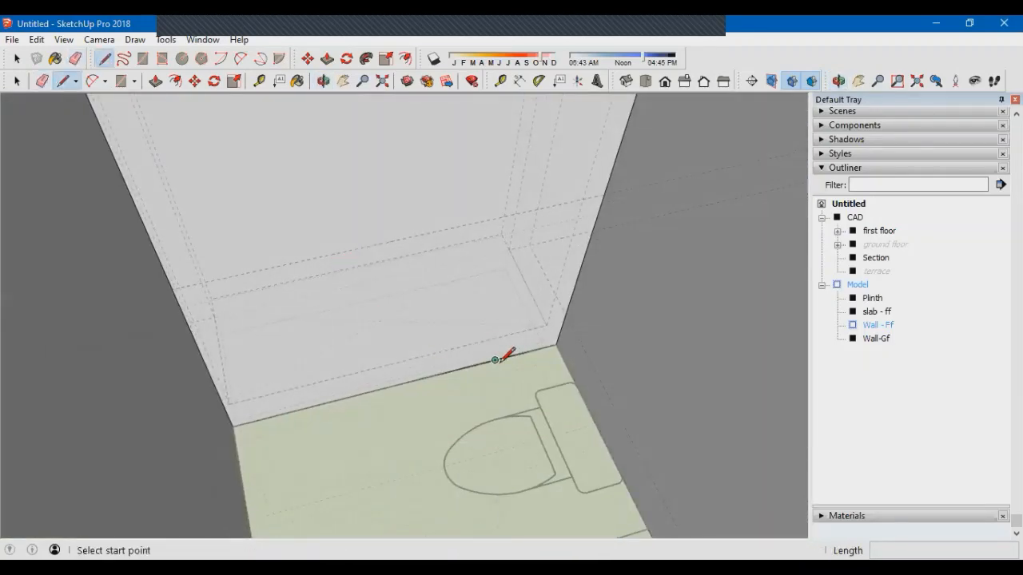
pyautogui.press('Up')
pyautogui.scroll(-5, 458, 352)
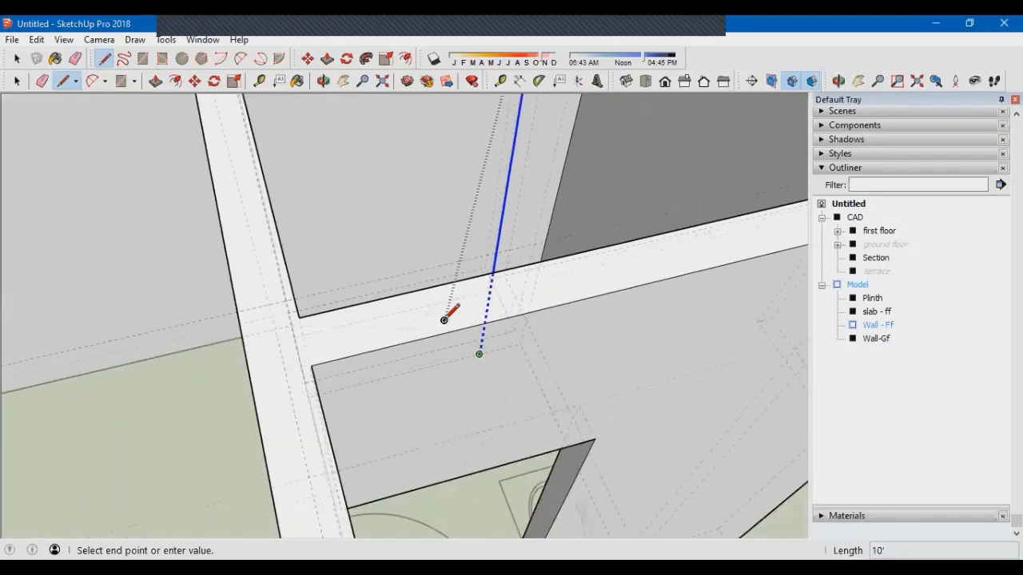
pyautogui.scroll(3, 446, 258)
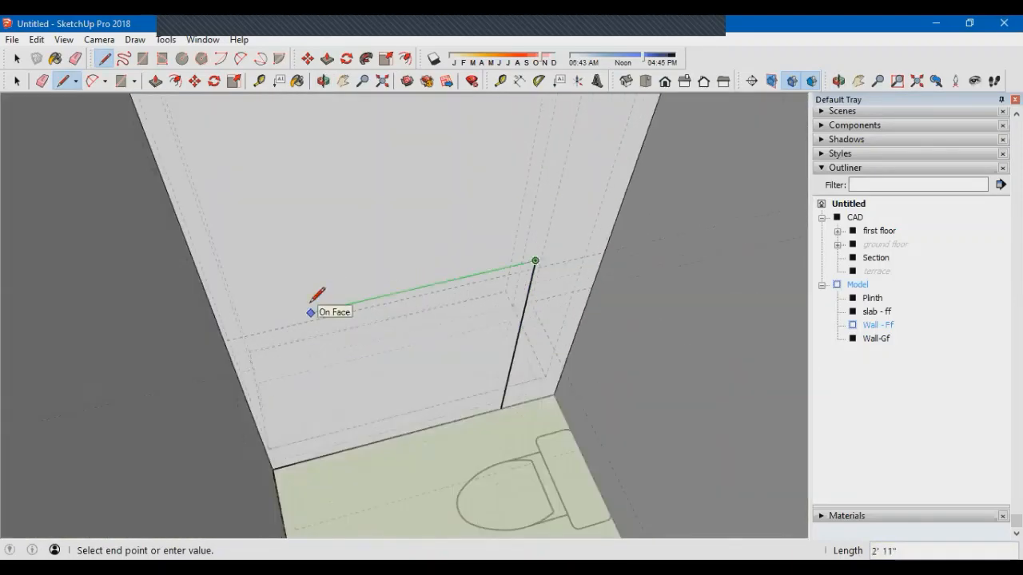
pyautogui.scroll(-4, 326, 361)
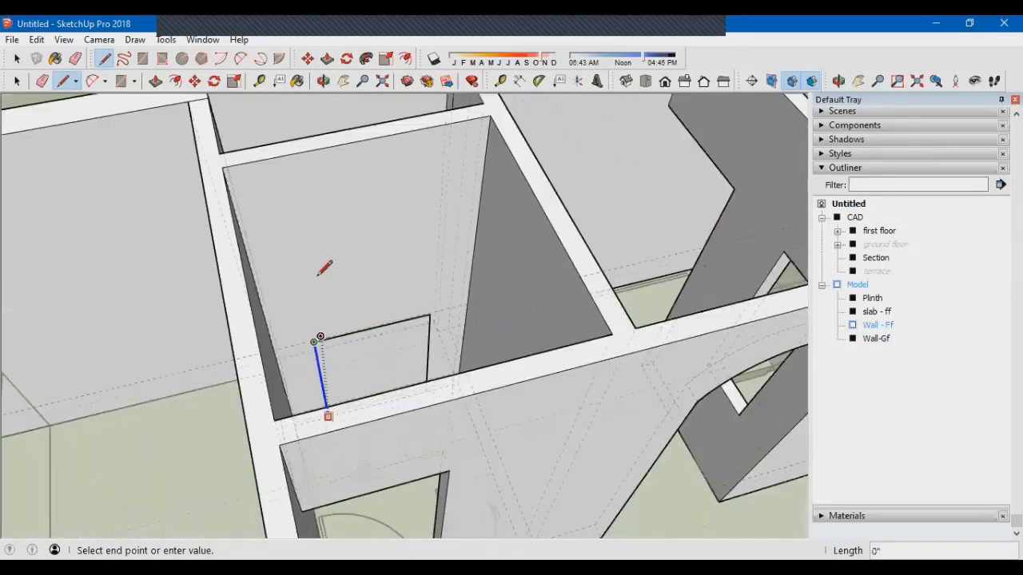
# Close the toilet window's outline above the sill with its side edges and head line
pyautogui.click(301, 261)
pyautogui.scroll(2, 399, 238)
pyautogui.click(399, 235)
pyautogui.click(400, 338)
pyautogui.scroll(3, 401, 344)
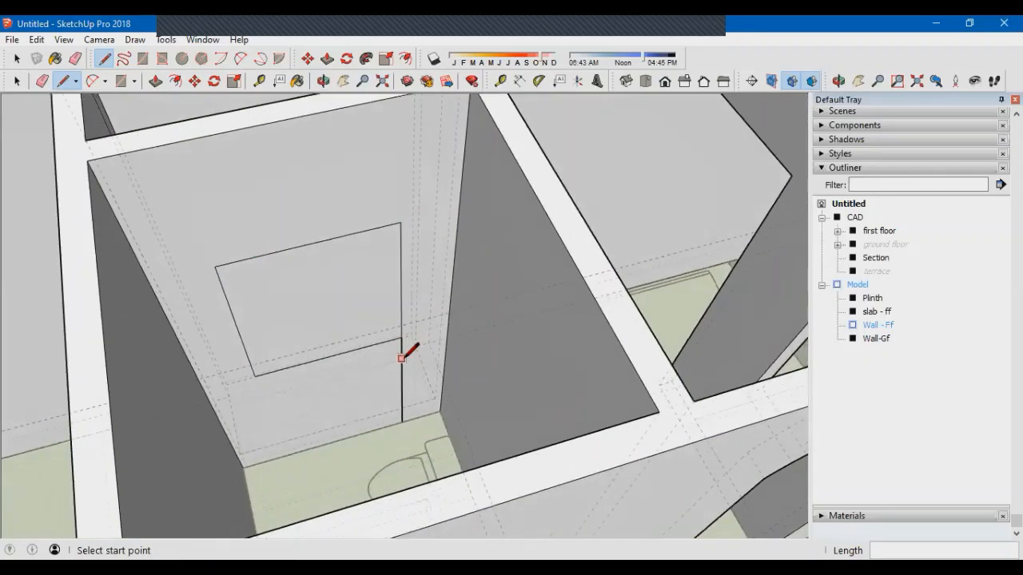
# Erase the leftover edge below the toilet window and push its face through the wall towards the shaft
pyautogui.press('e')
pyautogui.click(404, 373)
pyautogui.scroll(-2, 405, 372)
pyautogui.moveTo(406, 371); pyautogui.dragTo(428, 374, button='middle')
pyautogui.scroll(-3, 367, 299)
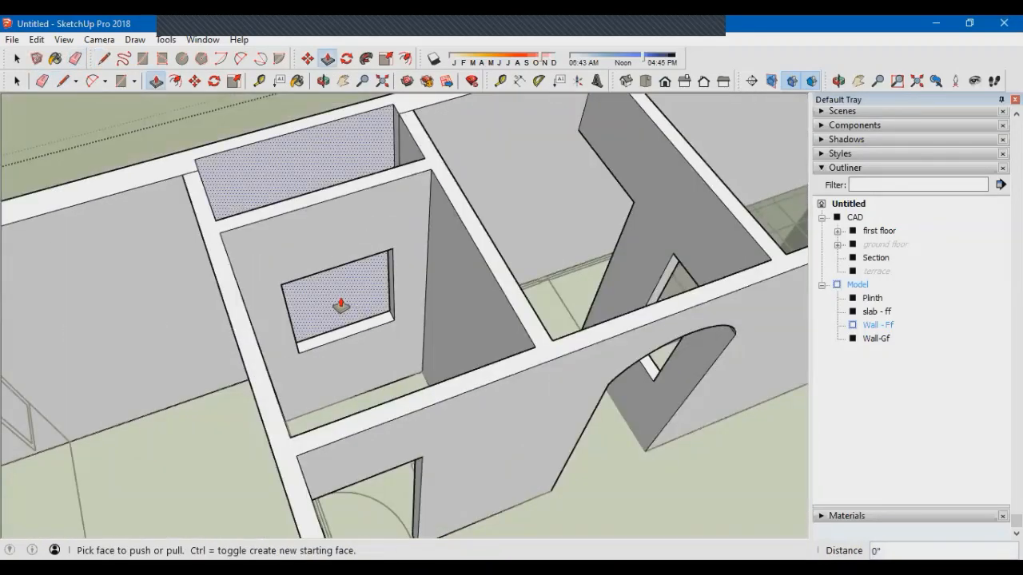
# Examine the toilet window, the arched hall opening and the surrounding first-floor walls for openings still missing
pyautogui.moveTo(331, 301); pyautogui.dragTo(400, 360, button='middle')
pyautogui.scroll(1, 399, 360)
pyautogui.click(392, 411)
pyautogui.click(471, 375)
pyautogui.moveTo(472, 376); pyautogui.dragTo(520, 434, button='middle')
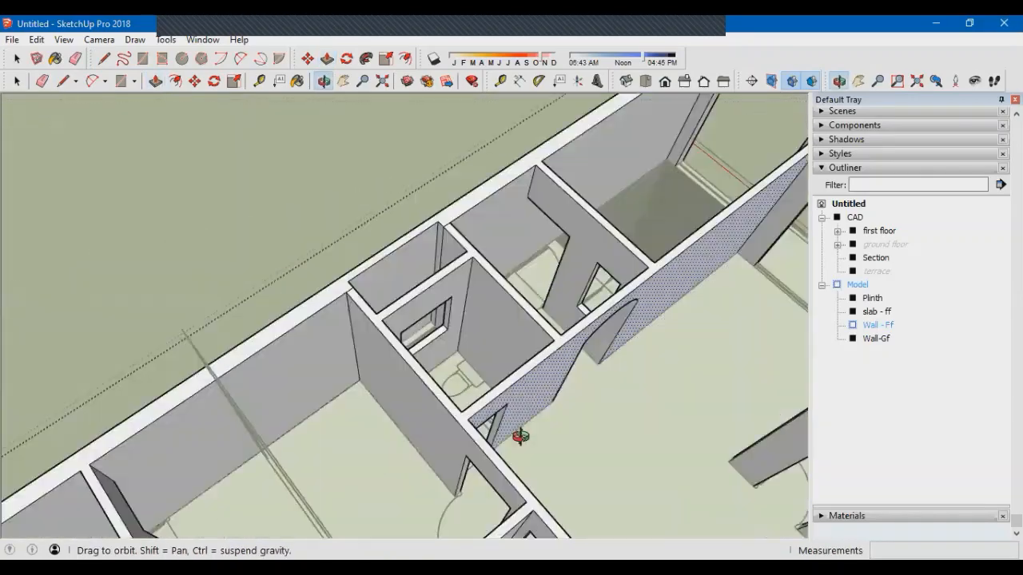
pyautogui.scroll(4, 468, 269)
pyautogui.press('e')
pyautogui.scroll(-1, 542, 192)
pyautogui.moveTo(542, 191)
pyautogui.mouseDown(button='middle')
pyautogui.moveTo(520, 164)
pyautogui.moveTo(235, 235)
pyautogui.moveTo(293, 210)
pyautogui.moveTo(353, 237)
pyautogui.mouseUp(button='middle')
pyautogui.scroll(-3, 575, 367)
pyautogui.moveTo(520, 420)
pyautogui.mouseDown(button='middle')
pyautogui.moveTo(456, 429)
pyautogui.moveTo(71, 381)
pyautogui.mouseUp(button='middle')
pyautogui.moveTo(527, 359); pyautogui.dragTo(155, 384, button='middle')
pyautogui.scroll(6, 231, 381)
pyautogui.moveTo(401, 356); pyautogui.dragTo(363, 436, button='middle')
pyautogui.press('space')
pyautogui.click(376, 315)
pyautogui.scroll(2, 372, 328)
pyautogui.press('l')
pyautogui.scroll(2, 364, 437)
pyautogui.press('space')
pyautogui.press('Escape')
# Draw a lower jamb edge up from the base of the end toilet's shaft-side wall and a sill line to the corner
pyautogui.doubleClick(372, 398)
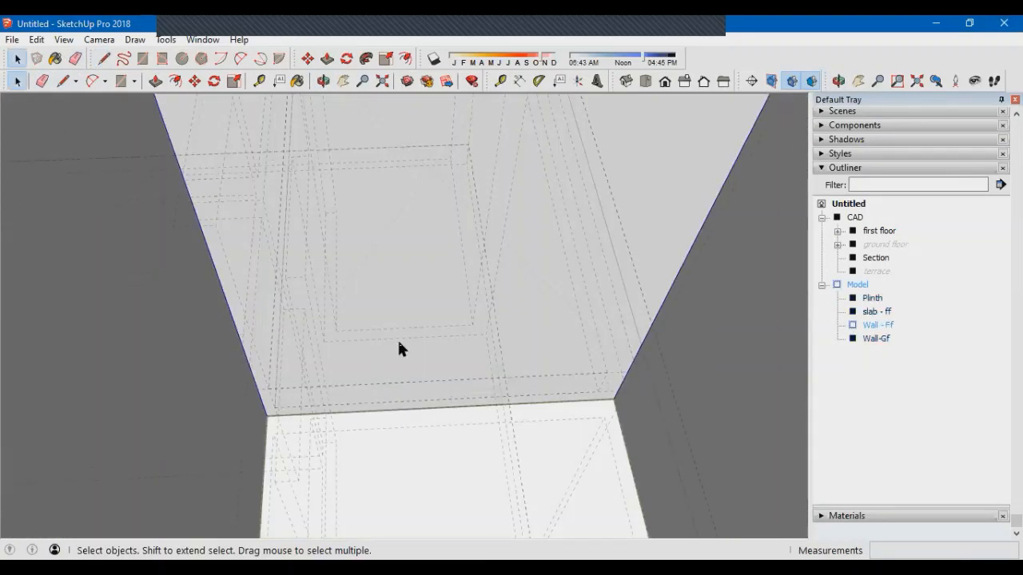
pyautogui.moveTo(397, 338); pyautogui.dragTo(368, 400, button='middle')
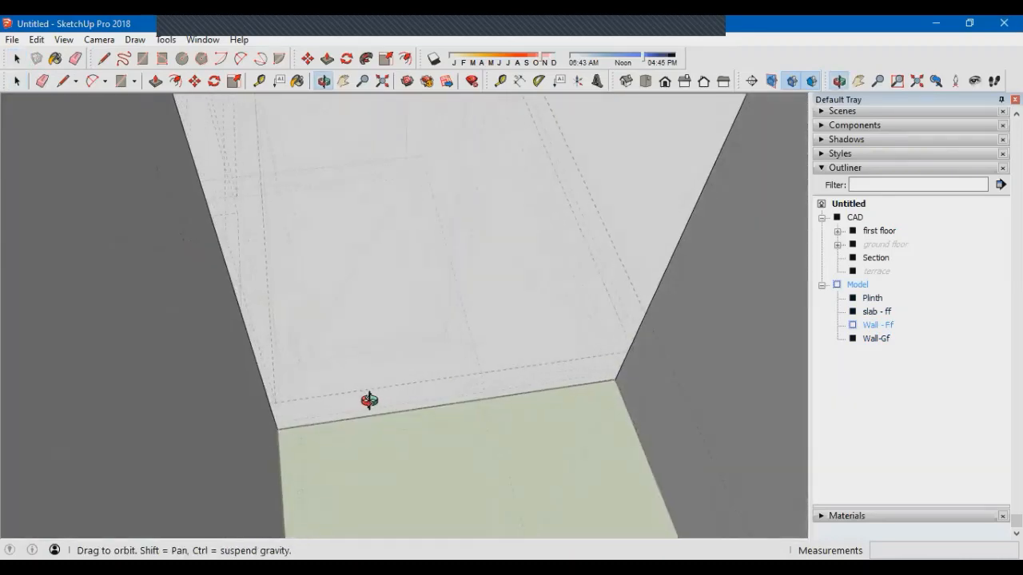
pyautogui.click(459, 402)
pyautogui.scroll(-5, 392, 468)
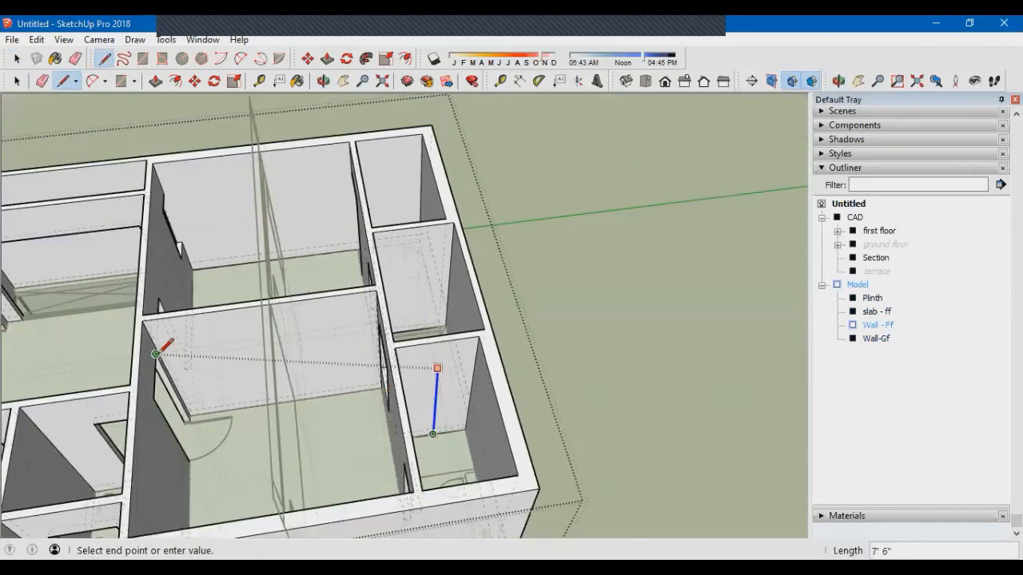
pyautogui.scroll(6, 479, 400)
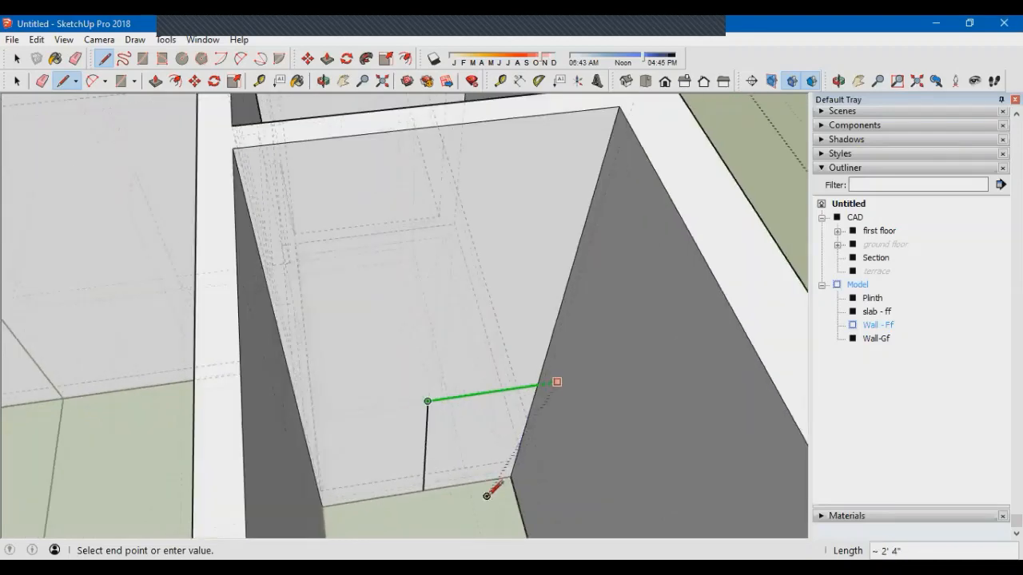
pyautogui.moveTo(493, 473)
pyautogui.mouseDown(button='middle')
pyautogui.moveTo(463, 498)
pyautogui.moveTo(500, 478)
pyautogui.mouseUp(button='middle')
pyautogui.click(499, 482)
pyautogui.scroll(-2, 499, 482)
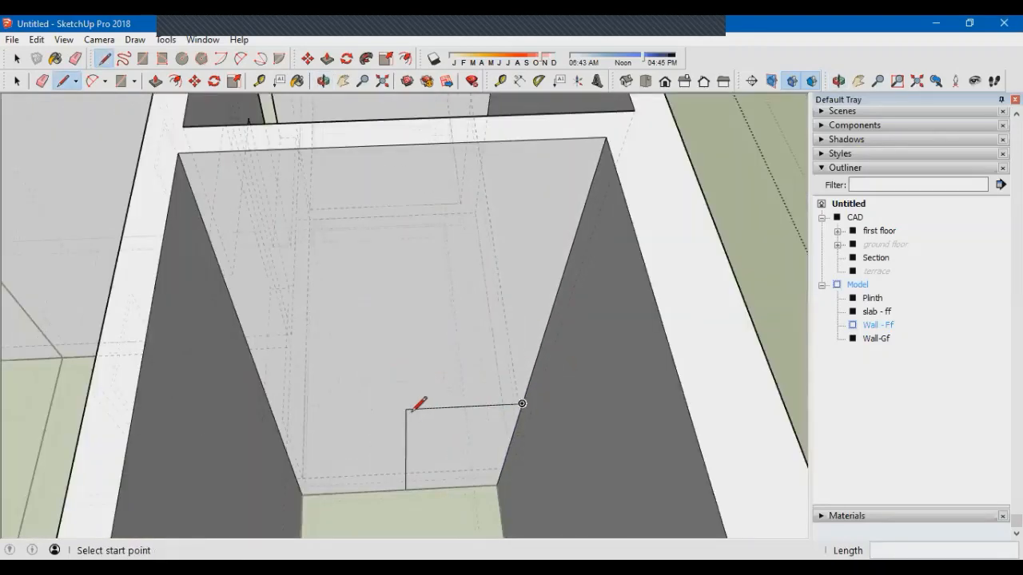
# Close the end toilet window's outline above the sill with its jamb edge and head line
pyautogui.scroll(-3, 424, 364)
pyautogui.scroll(-2, 274, 235)
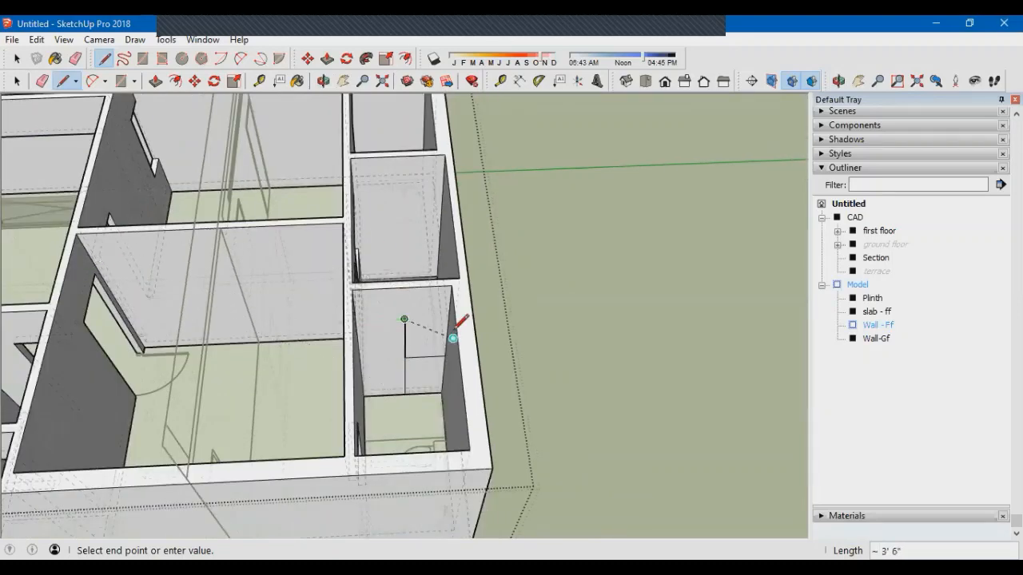
pyautogui.scroll(2, 453, 338)
pyautogui.click(447, 310)
pyautogui.scroll(2, 400, 444)
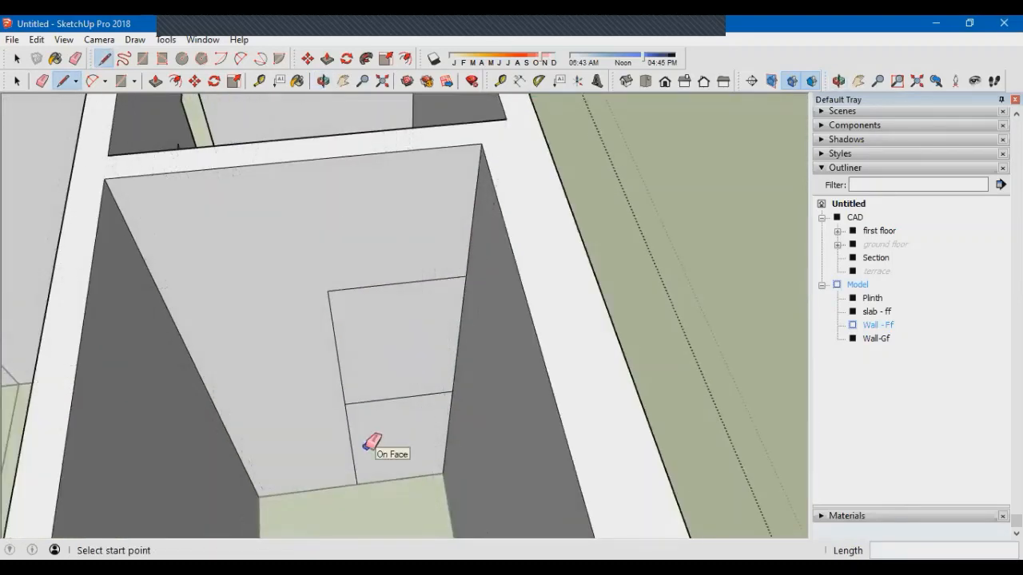
# Erase the leftover edge below the window outline and push the window face through the wall into the shaft
pyautogui.press('p')
pyautogui.click(387, 352)
pyautogui.click(382, 334)
pyautogui.scroll(-2, 376, 339)
pyautogui.moveTo(375, 352); pyautogui.dragTo(751, 376, button='middle')
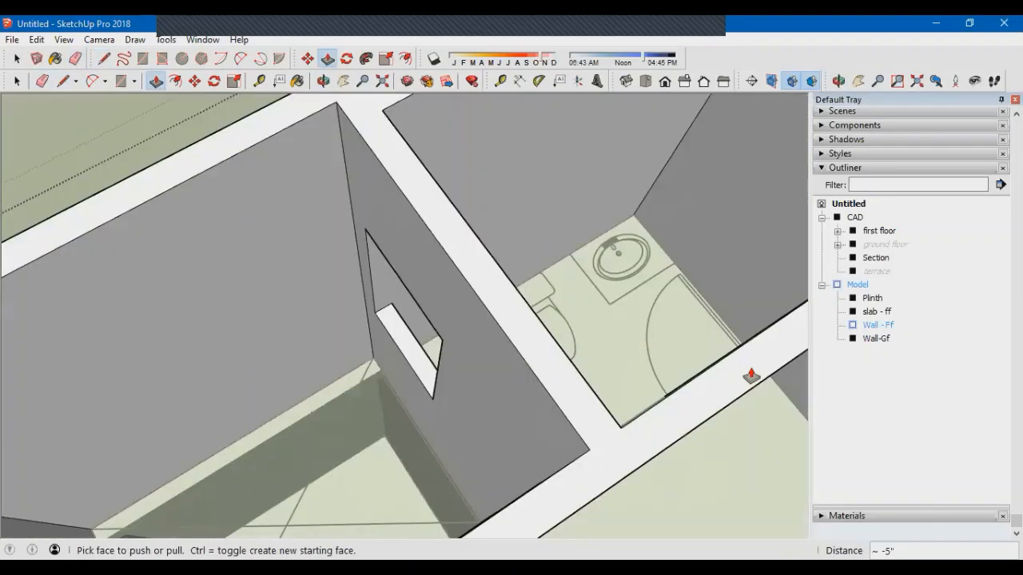
# Select the window outline on the shaft side and copy it 7' 6" across onto the opposite shaft wall
pyautogui.scroll(-1, 743, 335)
pyautogui.press('space')
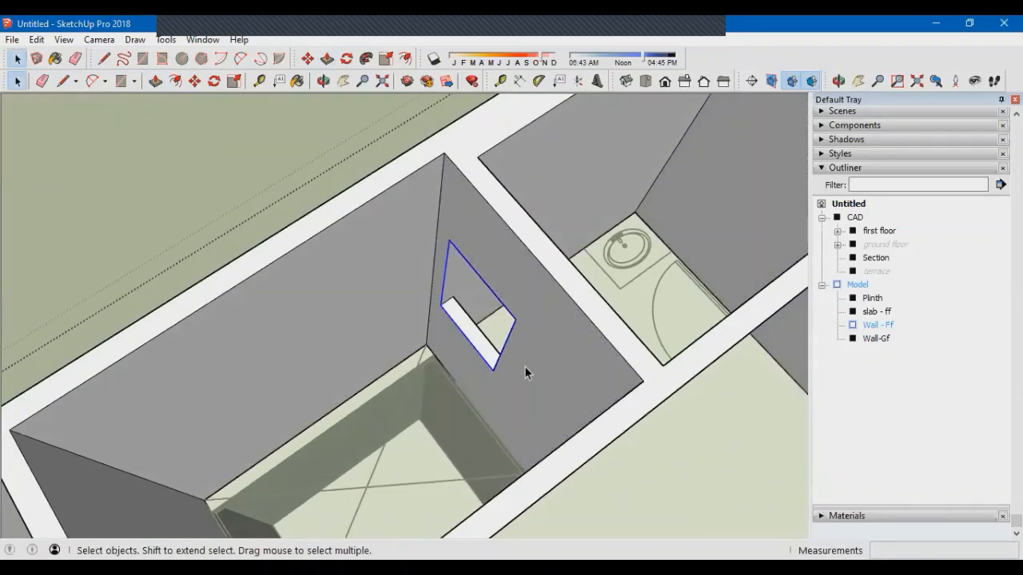
pyautogui.moveTo(524, 371); pyautogui.dragTo(515, 327, button='middle')
pyautogui.press('m')
pyautogui.press('ctrl')
pyautogui.click(460, 347)
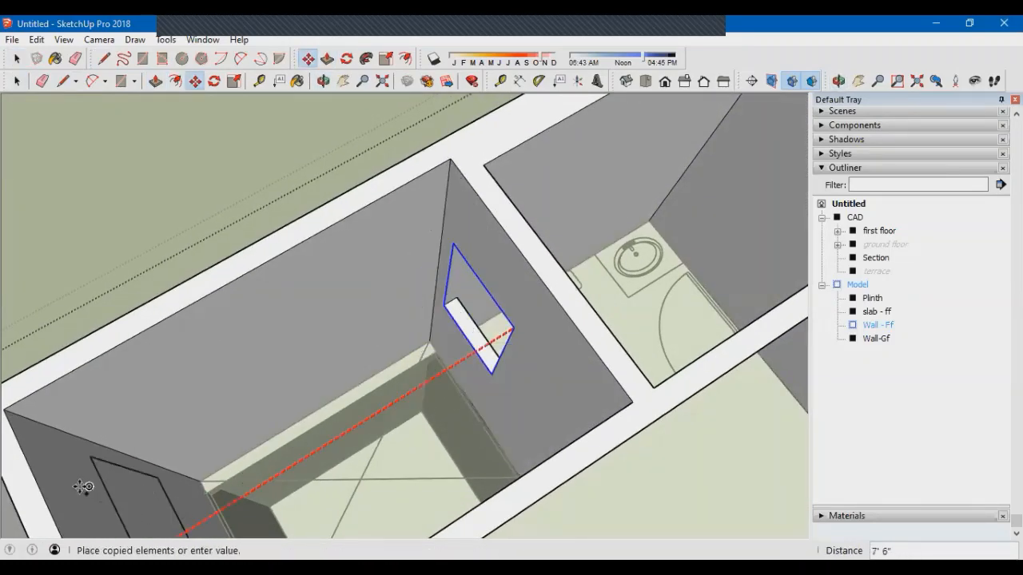
pyautogui.click(83, 486)
# Push the copied window face through the opposite shaft wall into the neighbouring toilet and close the first-floor wall group
pyautogui.moveTo(83, 487); pyautogui.dragTo(271, 233, button='middle')
pyautogui.press('p')
pyautogui.click(264, 224)
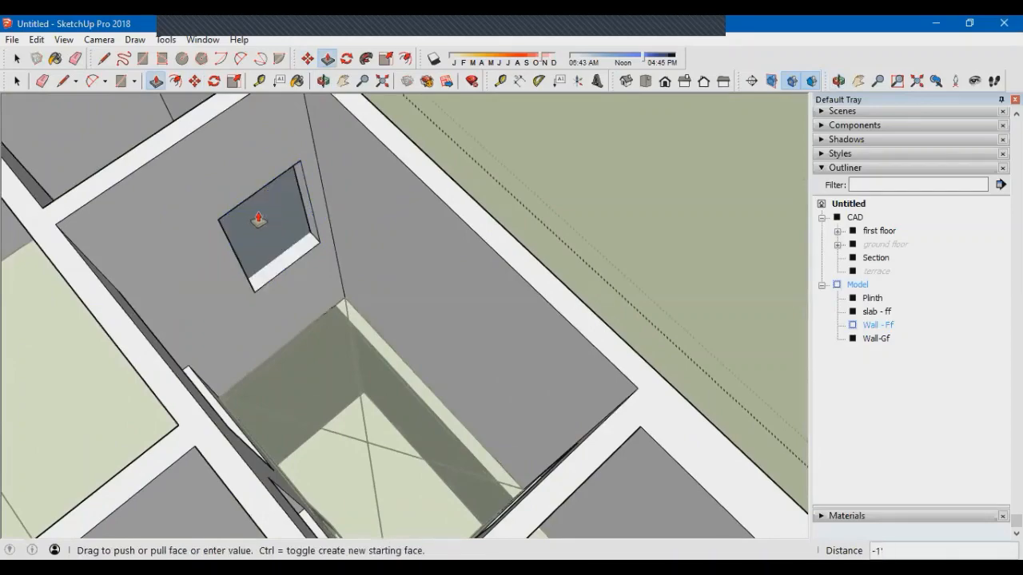
pyautogui.scroll(-3, 259, 267)
pyautogui.moveTo(258, 267); pyautogui.dragTo(598, 322, button='middle')
pyautogui.scroll(3, 502, 231)
pyautogui.press('e')
pyautogui.scroll(-3, 443, 285)
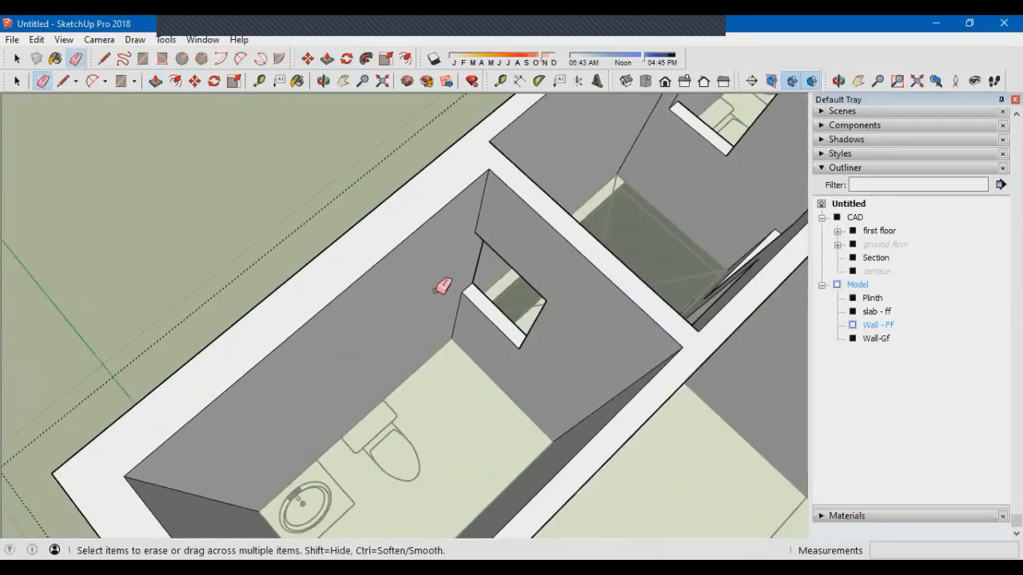
pyautogui.moveTo(443, 285)
pyautogui.mouseDown(button='middle')
pyautogui.moveTo(518, 331)
pyautogui.moveTo(532, 210)
pyautogui.moveTo(485, 352)
pyautogui.mouseUp(button='middle')
pyautogui.scroll(-3, 519, 327)
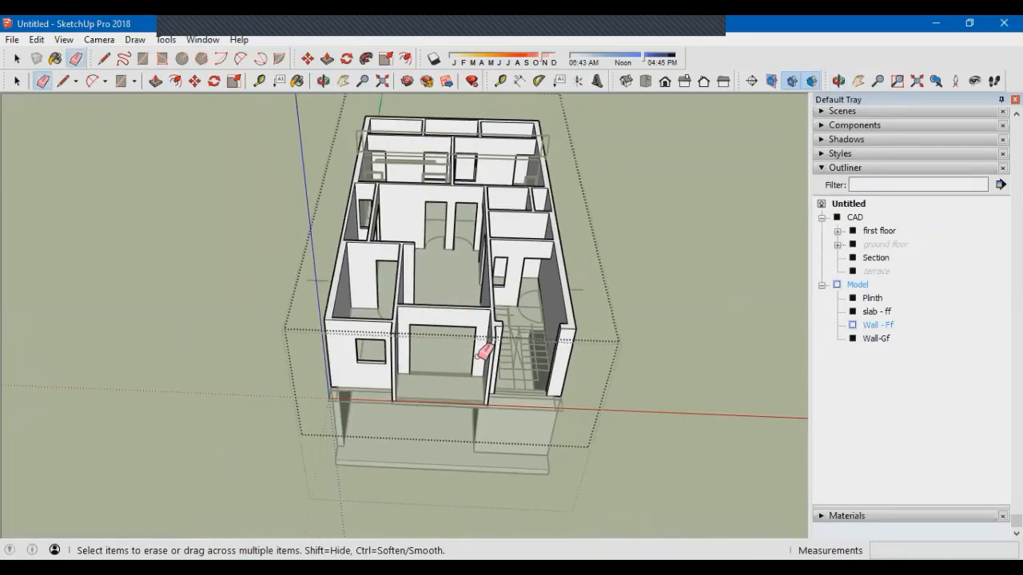
pyautogui.scroll(3, 454, 187)
pyautogui.press('space')
pyautogui.press('Escape')
pyautogui.press('Escape')
# Reopen the Wall - Ff group with the rest of the model hidden and select all of its geometry
pyautogui.scroll(-3, 440, 289)
pyautogui.moveTo(440, 289); pyautogui.dragTo(422, 238, button='middle')
pyautogui.moveTo(471, 338); pyautogui.dragTo(462, 284, button='middle')
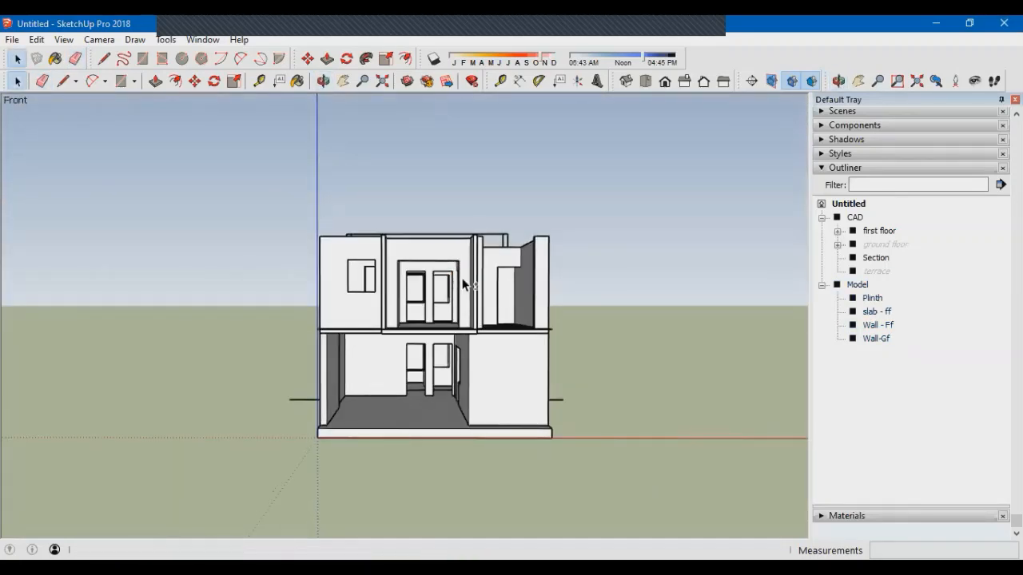
pyautogui.scroll(2, 462, 283)
pyautogui.tripleClick(462, 284)
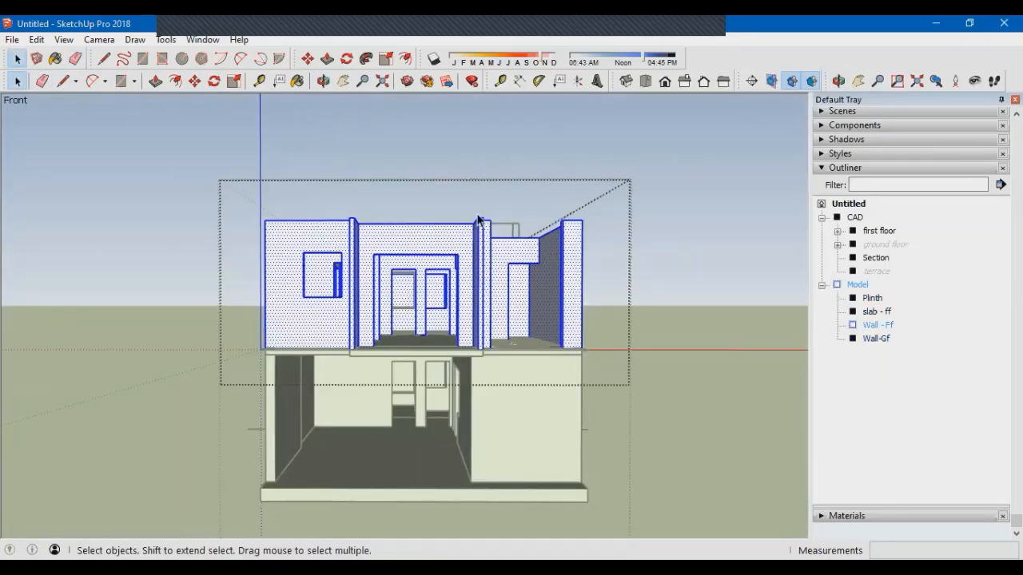
pyautogui.press('Escape')
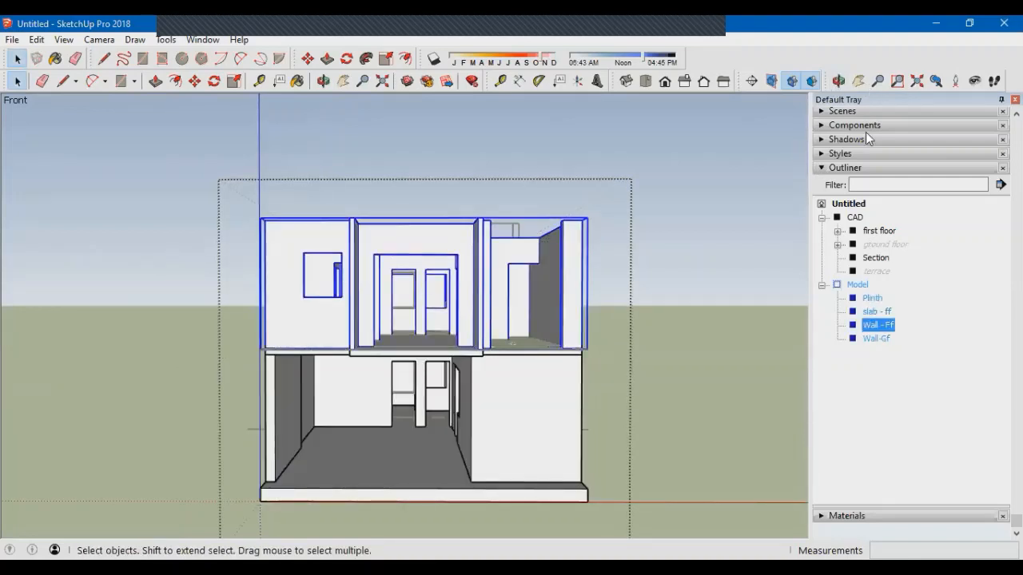
pyautogui.scroll(3, 859, 157)
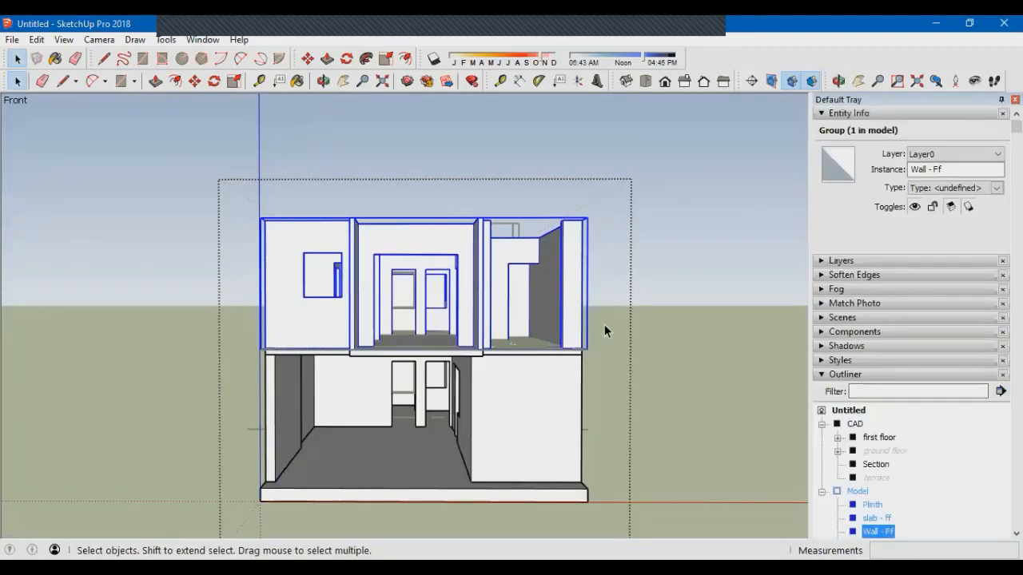
pyautogui.scroll(2, 559, 321)
pyautogui.scroll(-3, 566, 330)
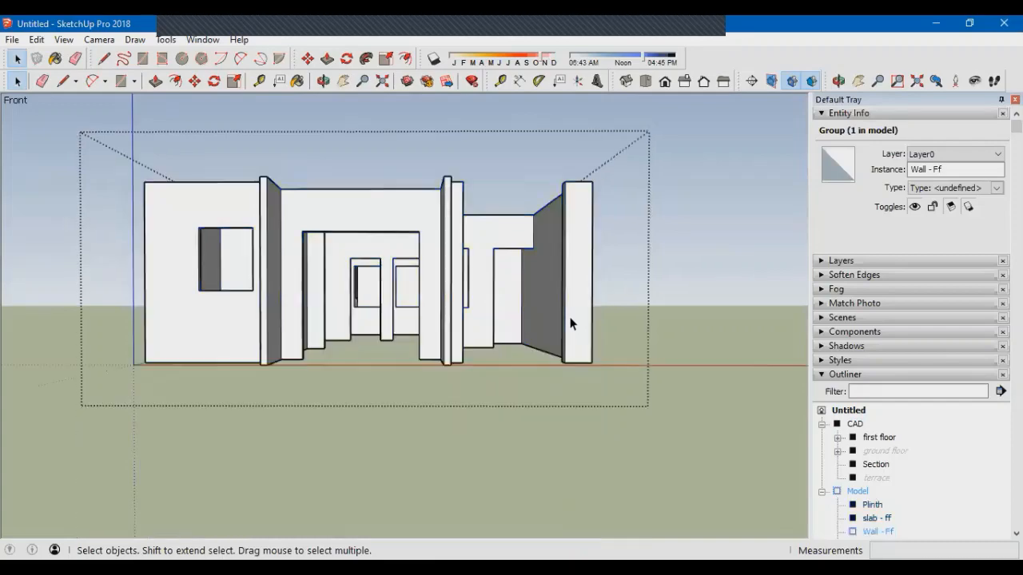
pyautogui.hotkey('ctrl', 'a')
# Erase the stray edge crossing the underside of the first-floor walls near the front room
pyautogui.moveTo(563, 340); pyautogui.dragTo(415, 426, button='middle')
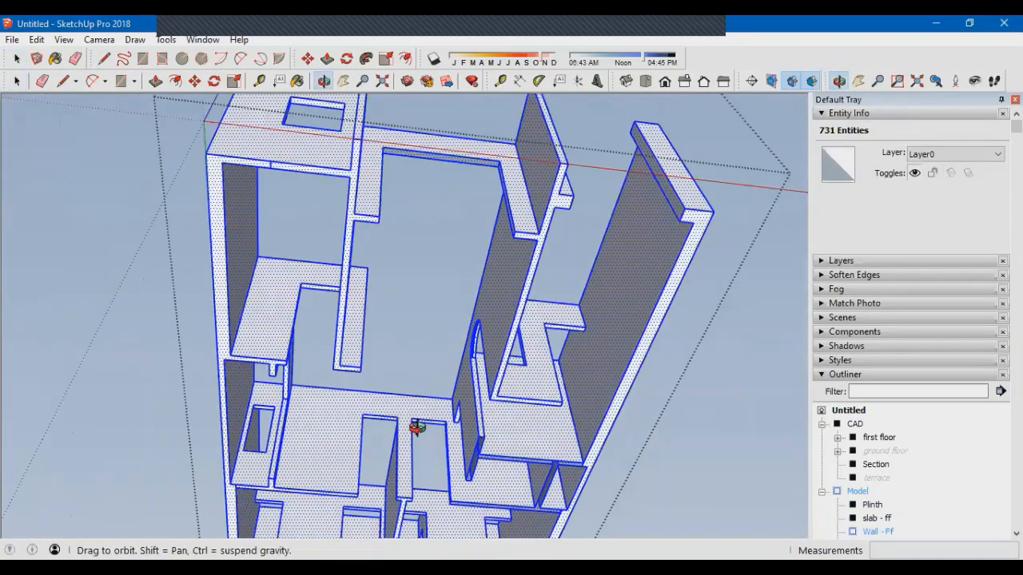
pyautogui.scroll(5, 274, 162)
pyautogui.press('e')
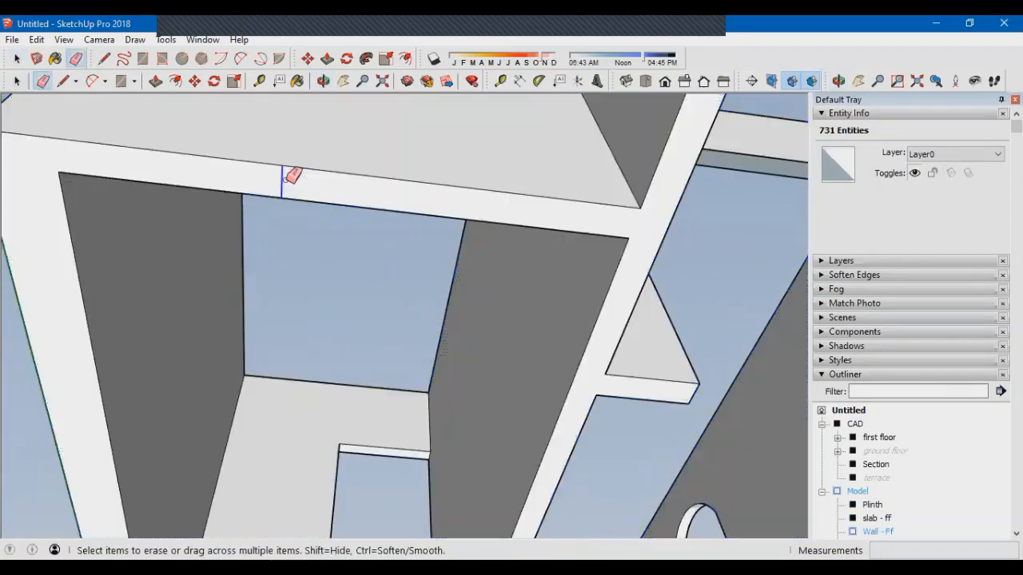
pyautogui.scroll(-10, 409, 126)
pyautogui.scroll(5, 380, 319)
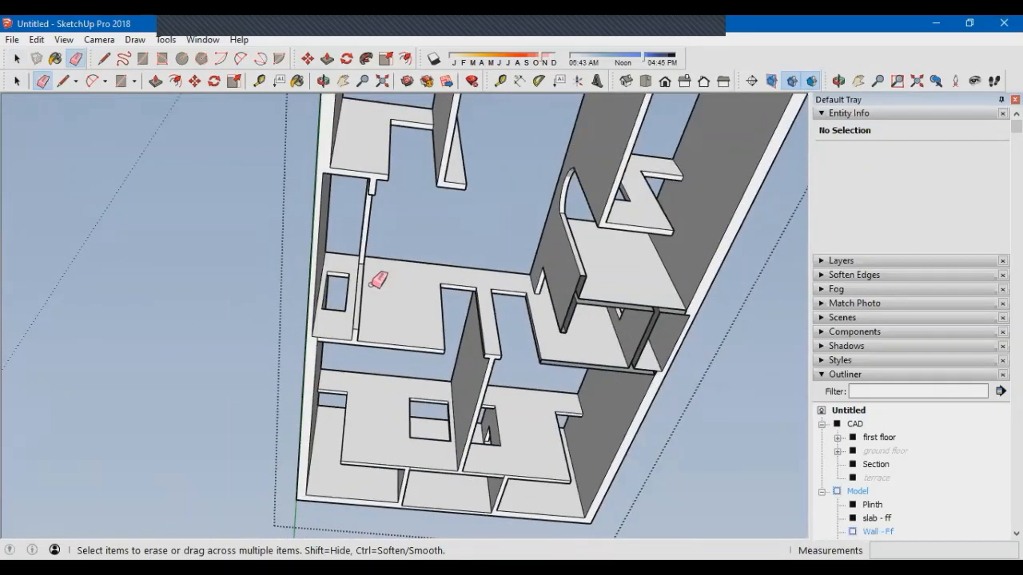
pyautogui.scroll(-3, 383, 304)
pyautogui.moveTo(383, 304)
pyautogui.mouseDown(button='middle')
pyautogui.moveTo(445, 194)
pyautogui.moveTo(411, 188)
pyautogui.moveTo(387, 211)
pyautogui.mouseUp(button='middle')
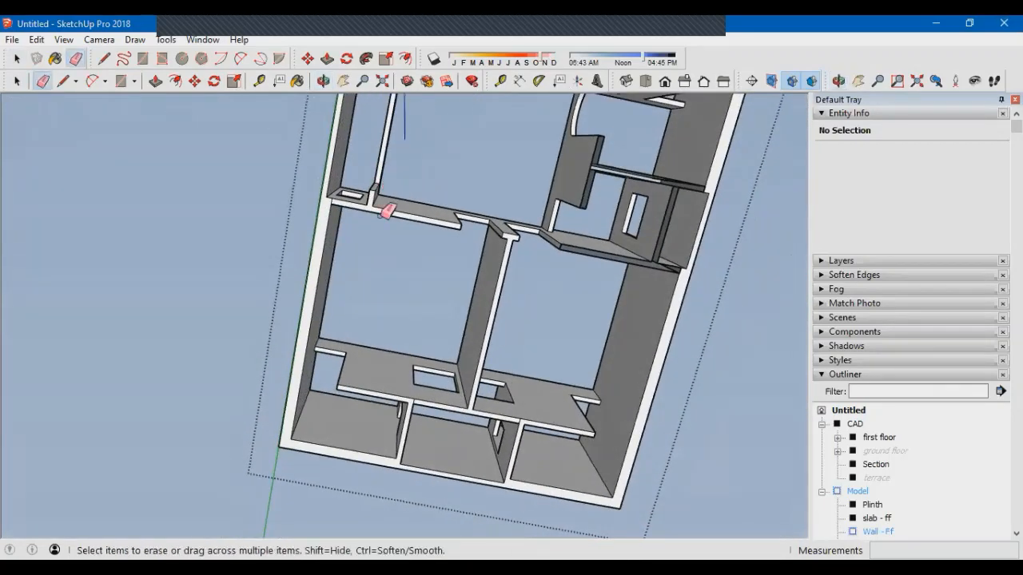
pyautogui.scroll(3, 357, 211)
pyautogui.scroll(-4, 325, 188)
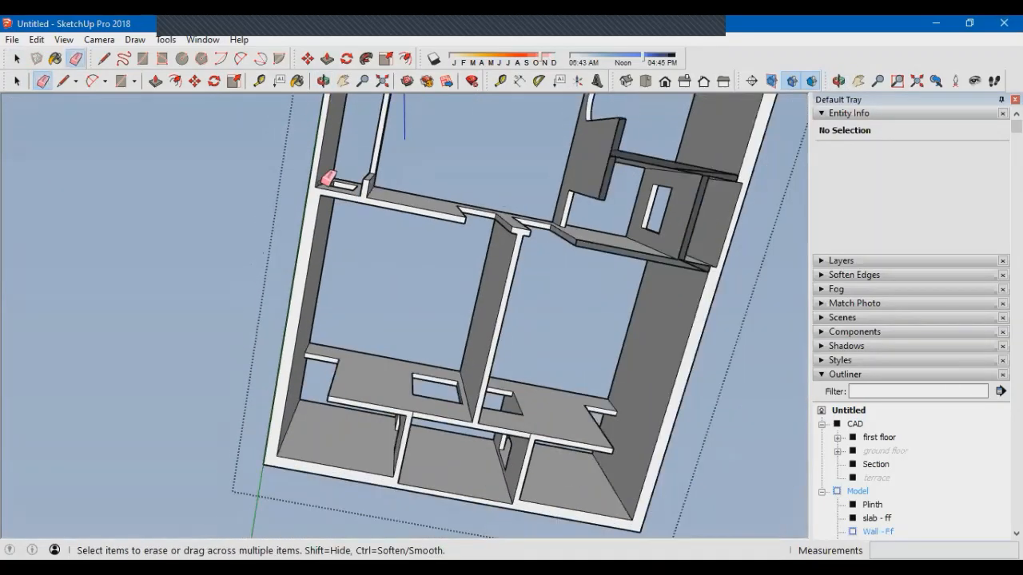
pyautogui.moveTo(326, 178); pyautogui.dragTo(551, 231, button='middle')
# Trace a short edge at the outer wall junction to fill the missing underside face, and erase that edge
pyautogui.scroll(5, 591, 240)
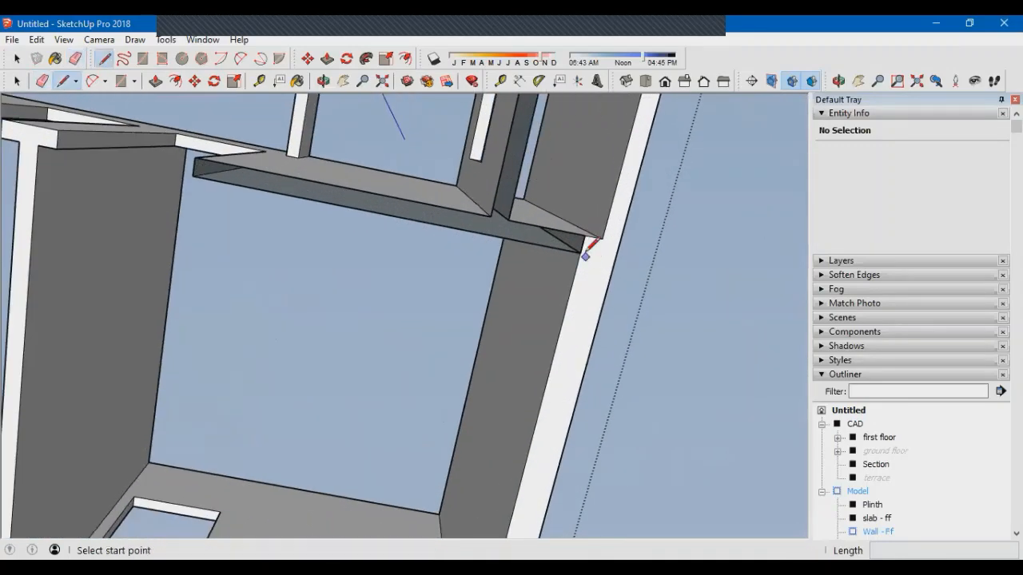
pyautogui.scroll(1, 585, 255)
pyautogui.click(584, 223)
pyautogui.scroll(-2, 596, 308)
pyautogui.scroll(2, 596, 275)
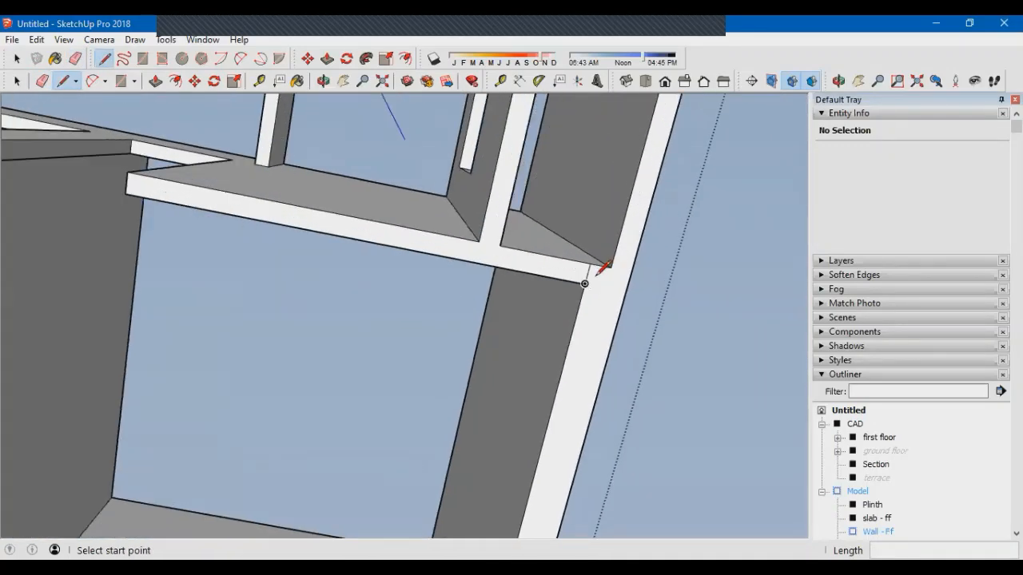
pyautogui.press('e')
pyautogui.scroll(-3, 584, 311)
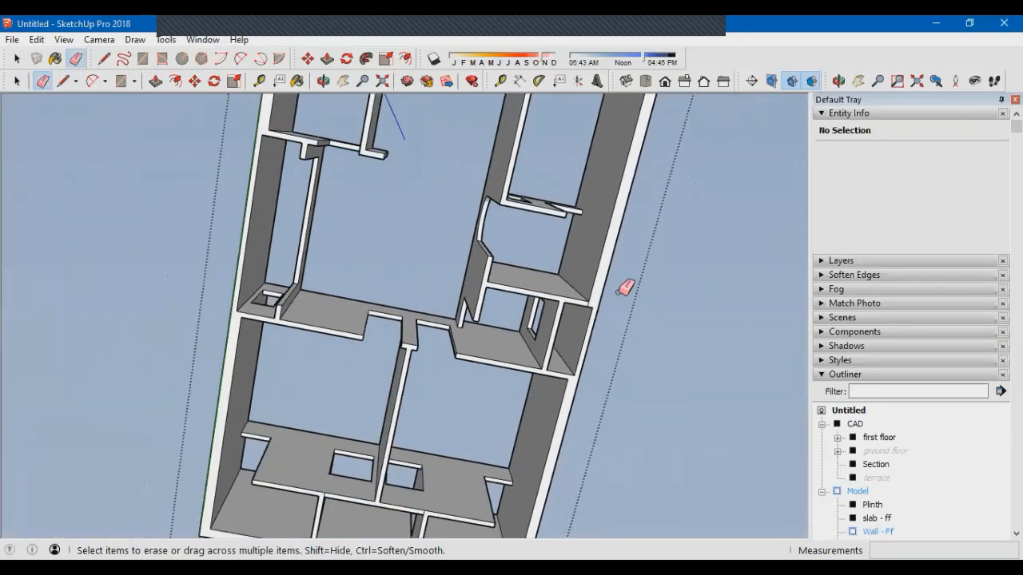
# Examine the remaining wall undersides for stray edges and missing faces, and close the first-floor wall group
pyautogui.scroll(3, 621, 288)
pyautogui.scroll(-3, 491, 406)
pyautogui.moveTo(488, 402); pyautogui.dragTo(450, 440, button='middle')
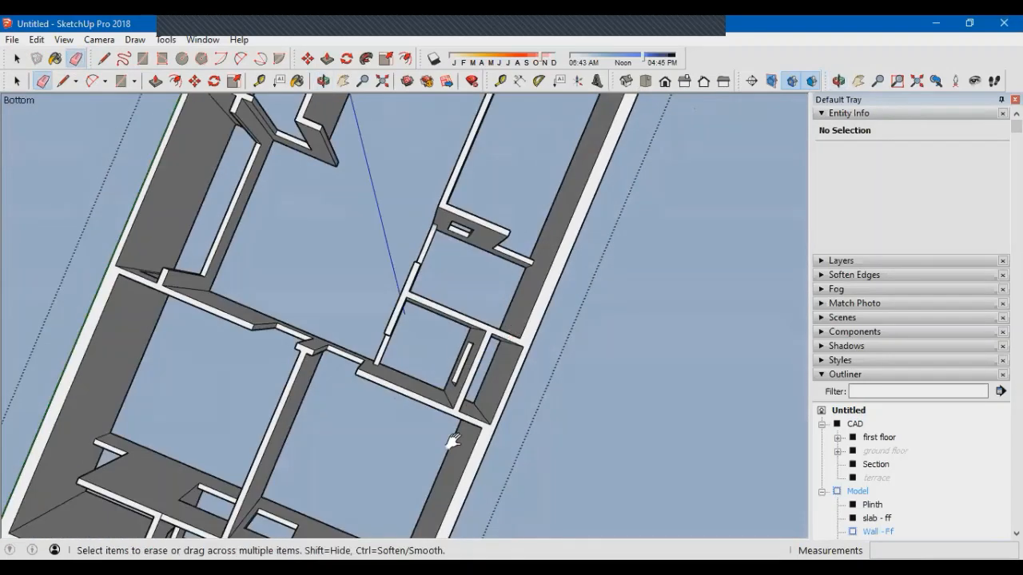
pyautogui.scroll(-2, 450, 440)
pyautogui.scroll(2, 548, 212)
pyautogui.scroll(-2, 548, 213)
pyautogui.moveTo(363, 481); pyautogui.dragTo(364, 481, button='middle')
pyautogui.scroll(6, 325, 354)
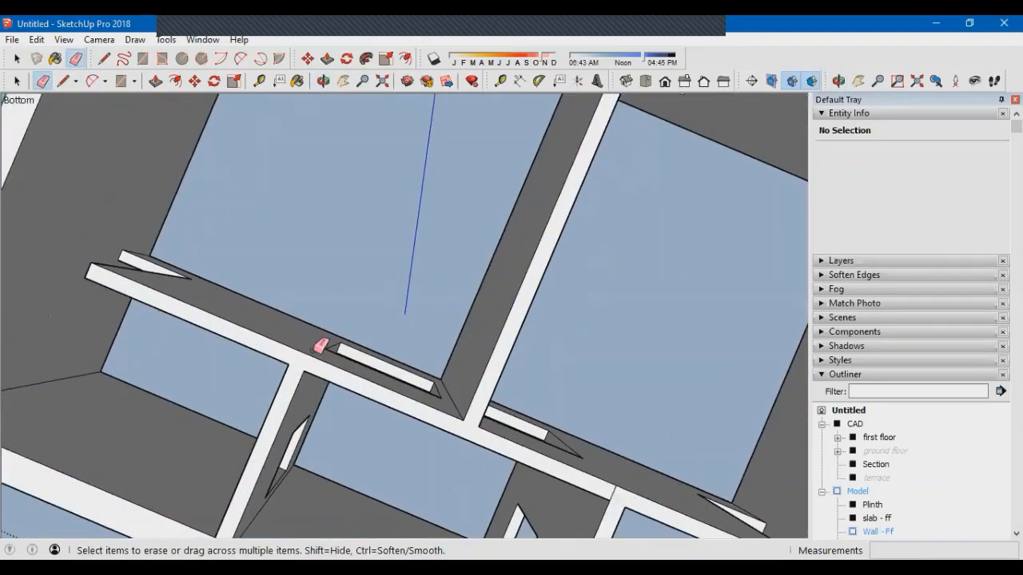
pyautogui.scroll(-1, 539, 388)
pyautogui.scroll(1, 517, 367)
pyautogui.scroll(-4, 510, 371)
pyautogui.moveTo(488, 272); pyautogui.dragTo(447, 472, button='middle')
pyautogui.scroll(-3, 507, 463)
pyautogui.scroll(3, 515, 457)
pyautogui.moveTo(516, 457); pyautogui.dragTo(442, 404, button='middle')
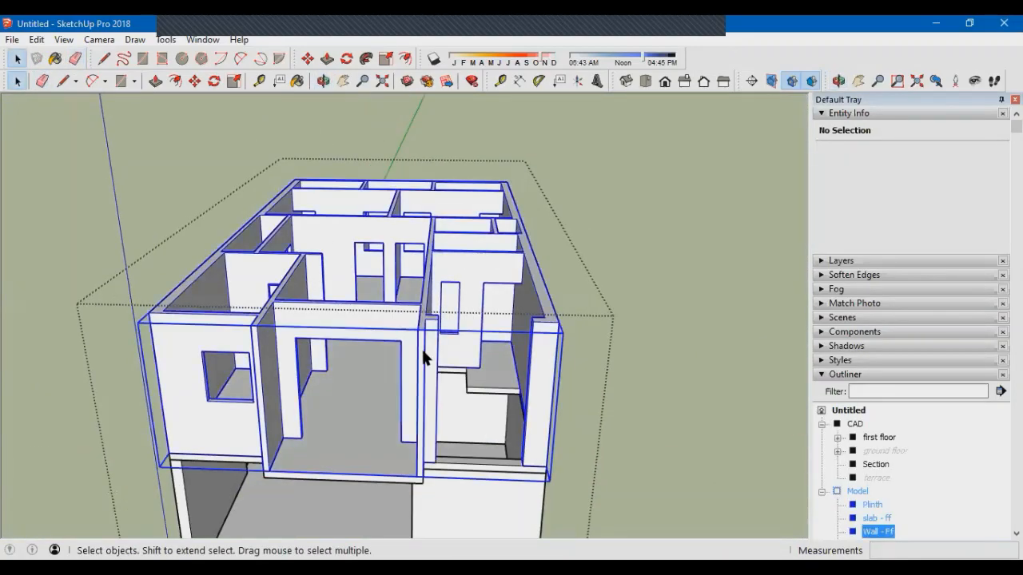
# Reopen the first-floor wall group and inspect the wall face and lintel around the wide opening behind the front balcony
pyautogui.moveTo(551, 431); pyautogui.dragTo(554, 315, button='middle')
pyautogui.doubleClick(554, 315)
pyautogui.moveTo(455, 360); pyautogui.dragTo(349, 224, button='middle')
pyautogui.scroll(5, 323, 371)
pyautogui.press('space')
pyautogui.rightClick(366, 240)
pyautogui.click(420, 248)
pyautogui.moveTo(420, 248); pyautogui.dragTo(422, 439, button='middle')
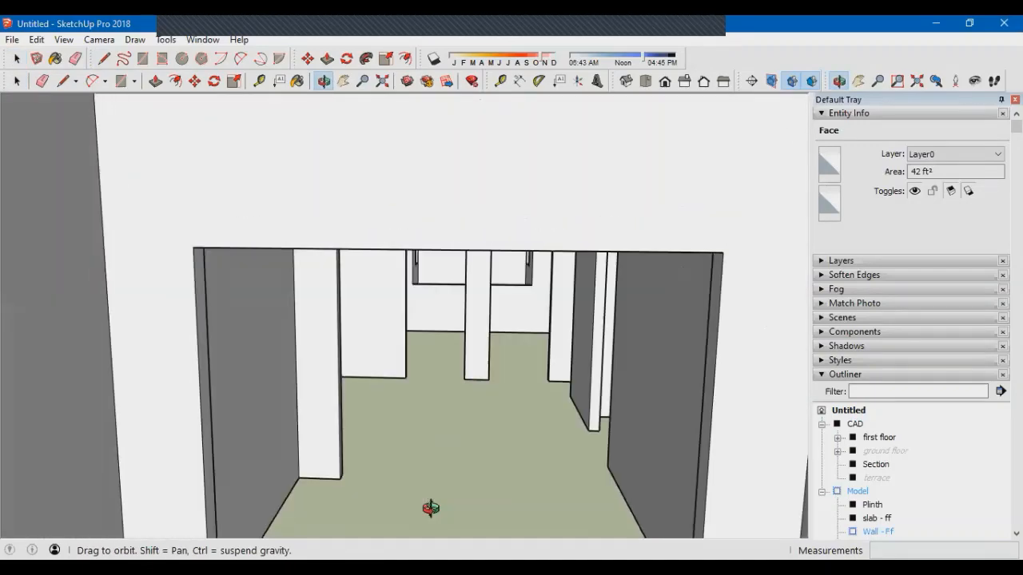
pyautogui.scroll(-3, 410, 247)
pyautogui.moveTo(411, 247); pyautogui.dragTo(451, 401, button='middle')
pyautogui.moveTo(468, 362); pyautogui.dragTo(555, 333, button='middle')
pyautogui.scroll(6, 534, 166)
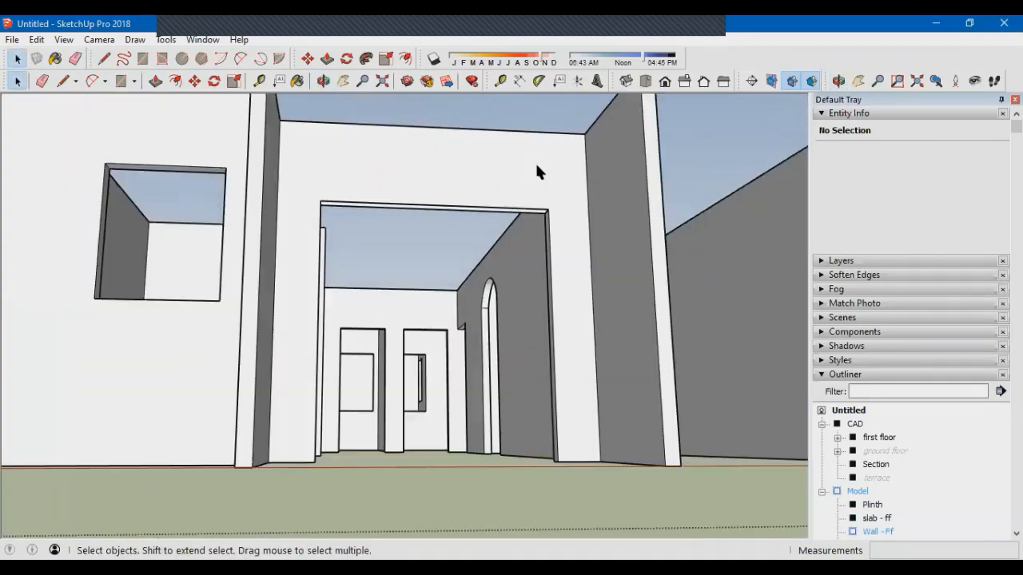
pyautogui.moveTo(548, 239); pyautogui.dragTo(485, 289, button='middle')
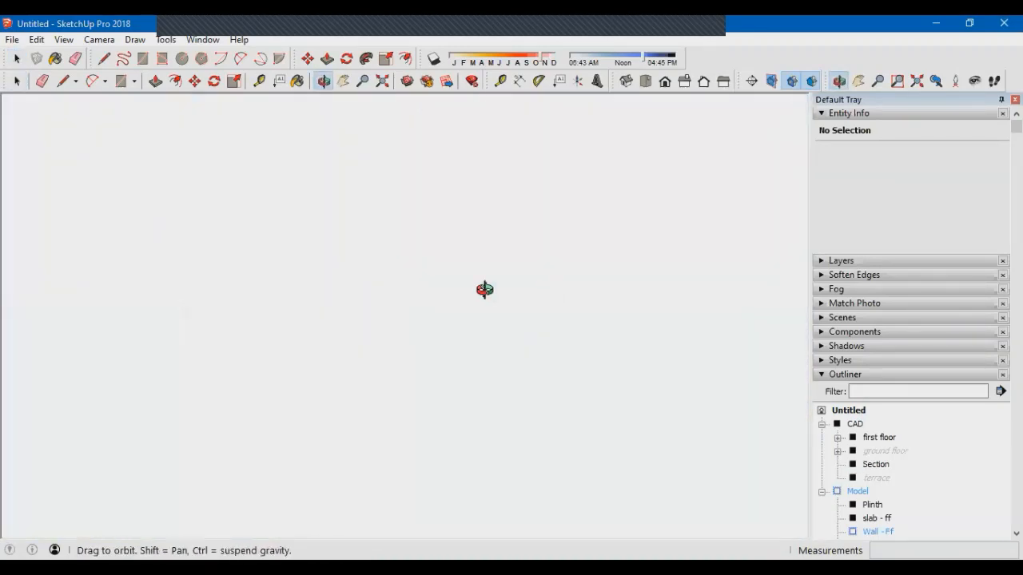
# Redraw the head edge of the wide opening behind the front balcony, about 6' 11" long, from corner to corner
pyautogui.click(383, 82)
pyautogui.scroll(3, 454, 174)
pyautogui.press('space')
pyautogui.scroll(2, 458, 208)
pyautogui.rightClick(476, 214)
pyautogui.moveTo(458, 208); pyautogui.dragTo(402, 158, button='middle')
pyautogui.click(540, 359)
pyautogui.scroll(2, 466, 206)
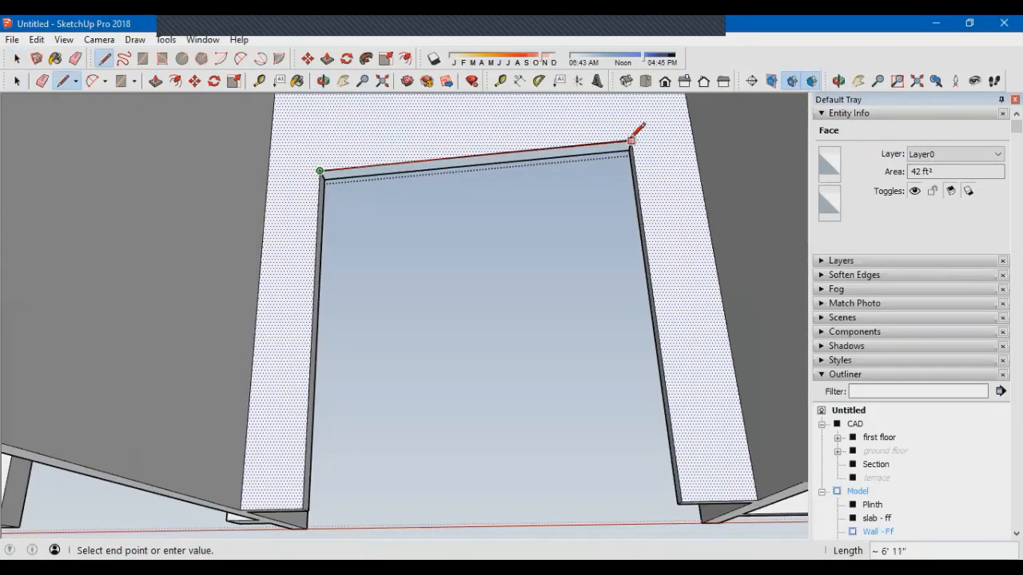
pyautogui.click(631, 140)
# Close the first-floor wall group, reopen it and select all of its connected geometry
pyautogui.moveTo(631, 140)
pyautogui.mouseDown(button='middle')
pyautogui.moveTo(615, 149)
pyautogui.moveTo(638, 128)
pyautogui.moveTo(659, 234)
pyautogui.moveTo(639, 347)
pyautogui.moveTo(389, 358)
pyautogui.moveTo(351, 411)
pyautogui.moveTo(353, 432)
pyautogui.mouseUp(button='middle')
pyautogui.scroll(-2, 387, 358)
pyautogui.scroll(-2, 425, 276)
pyautogui.moveTo(423, 424); pyautogui.dragTo(427, 443, button='middle')
pyautogui.scroll(3, 429, 442)
pyautogui.press('space')
pyautogui.press('Escape')
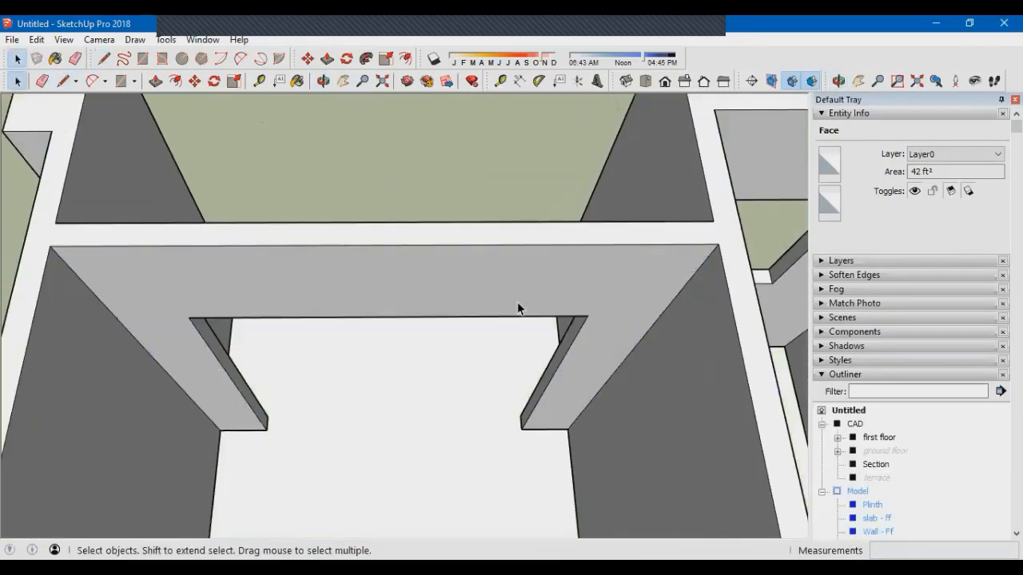
pyautogui.moveTo(507, 275); pyautogui.dragTo(473, 340, button='middle')
pyautogui.doubleClick(494, 267)
pyautogui.click(495, 266)
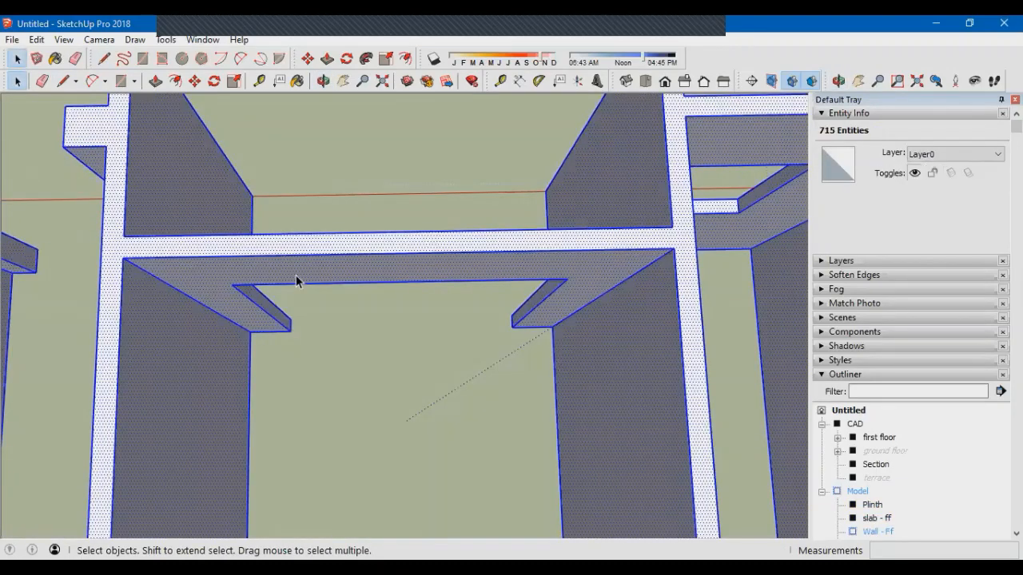
# Push the wall around the wide opening behind the front balcony back through its thickness to remove it
pyautogui.moveTo(296, 275); pyautogui.dragTo(294, 337, button='middle')
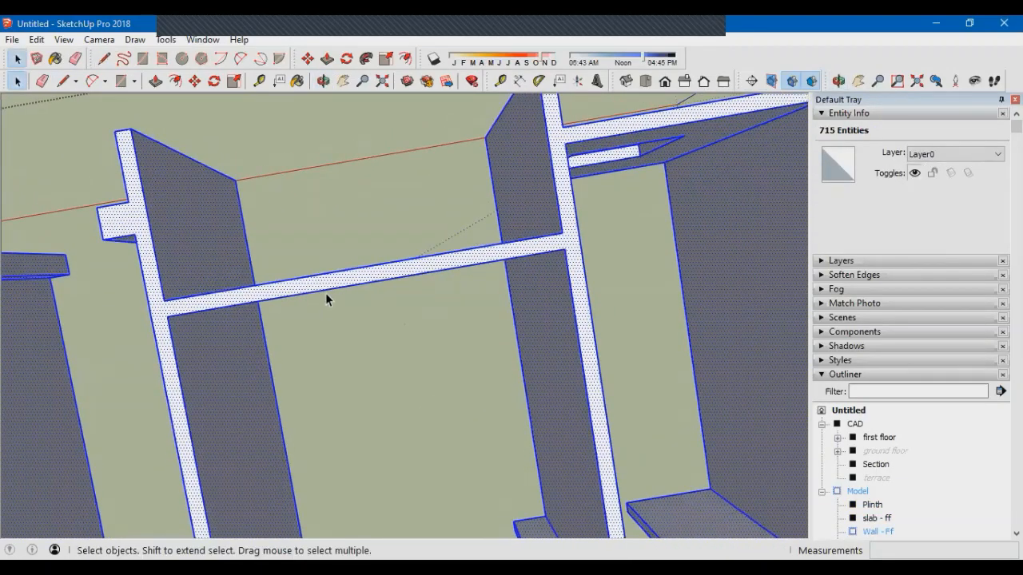
pyautogui.moveTo(325, 298); pyautogui.dragTo(484, 271, button='middle')
pyautogui.scroll(3, 552, 196)
pyautogui.moveTo(552, 200); pyautogui.dragTo(557, 239, button='middle')
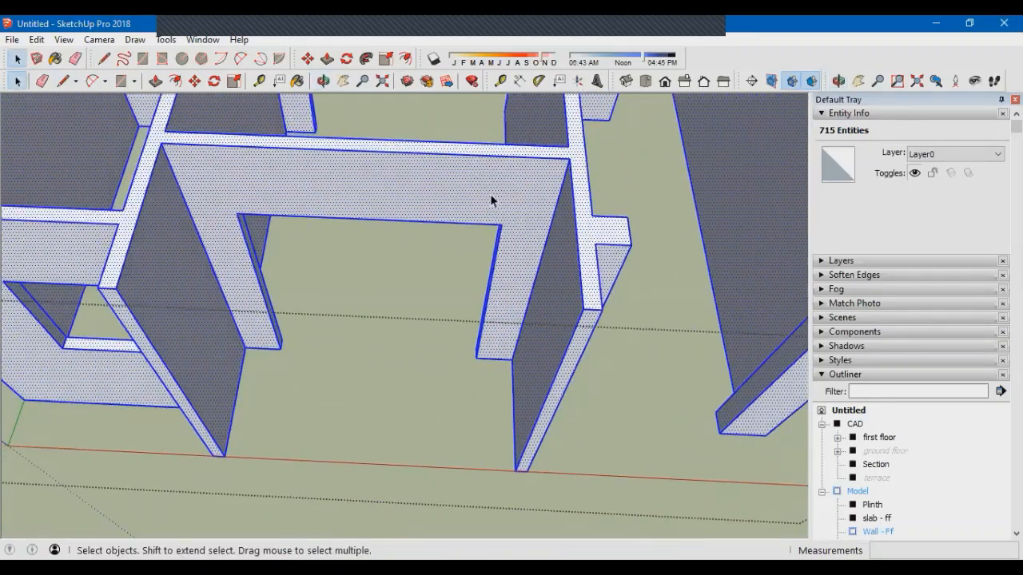
pyautogui.press('p')
pyautogui.click(501, 200)
pyautogui.click(458, 171)
pyautogui.moveTo(395, 218)
pyautogui.mouseDown(button='middle')
pyautogui.moveTo(395, 247)
pyautogui.moveTo(411, 247)
pyautogui.mouseUp(button='middle')
# Erase the leftover strip and the stray lines on both balcony side walls, and close the first-floor wall group
pyautogui.press('e')
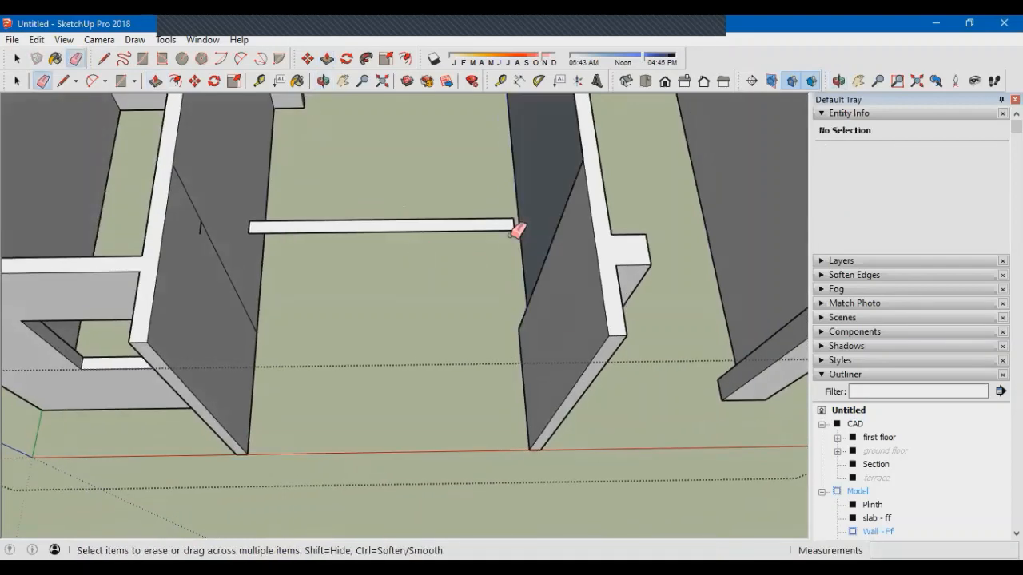
pyautogui.click(512, 230)
pyautogui.moveTo(514, 224); pyautogui.dragTo(495, 250)
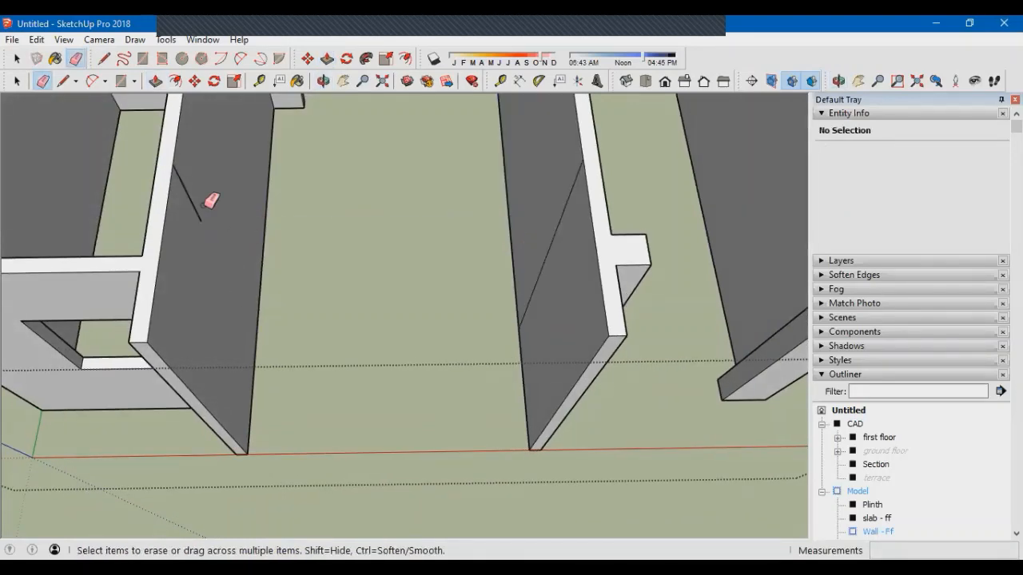
pyautogui.click(552, 250)
pyautogui.scroll(-1, 568, 207)
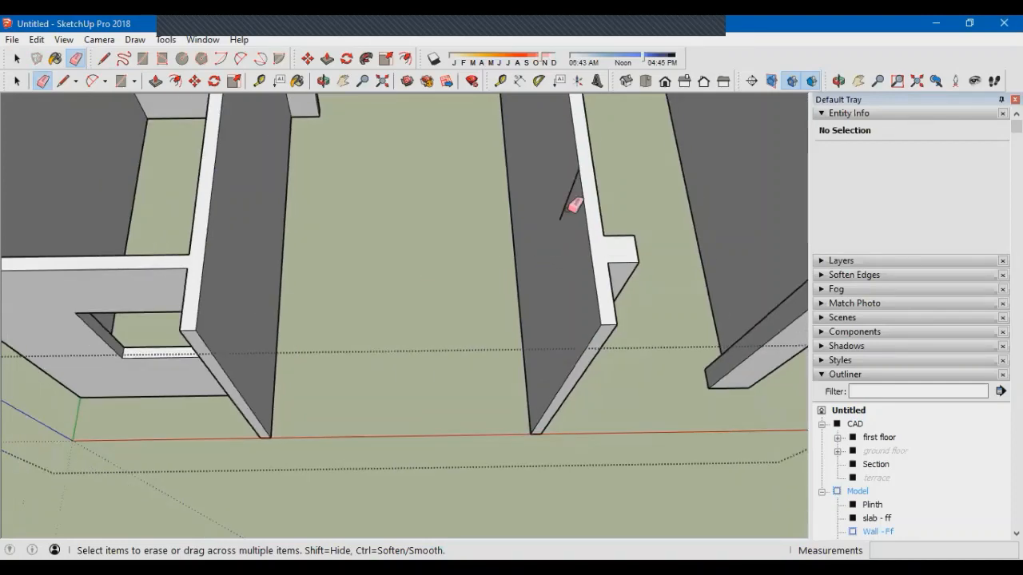
pyautogui.click(567, 208)
pyautogui.moveTo(478, 304)
pyautogui.mouseDown(button='middle')
pyautogui.moveTo(484, 253)
pyautogui.moveTo(432, 329)
pyautogui.moveTo(386, 347)
pyautogui.mouseUp(button='middle')
pyautogui.press('space')
pyautogui.press('Escape')
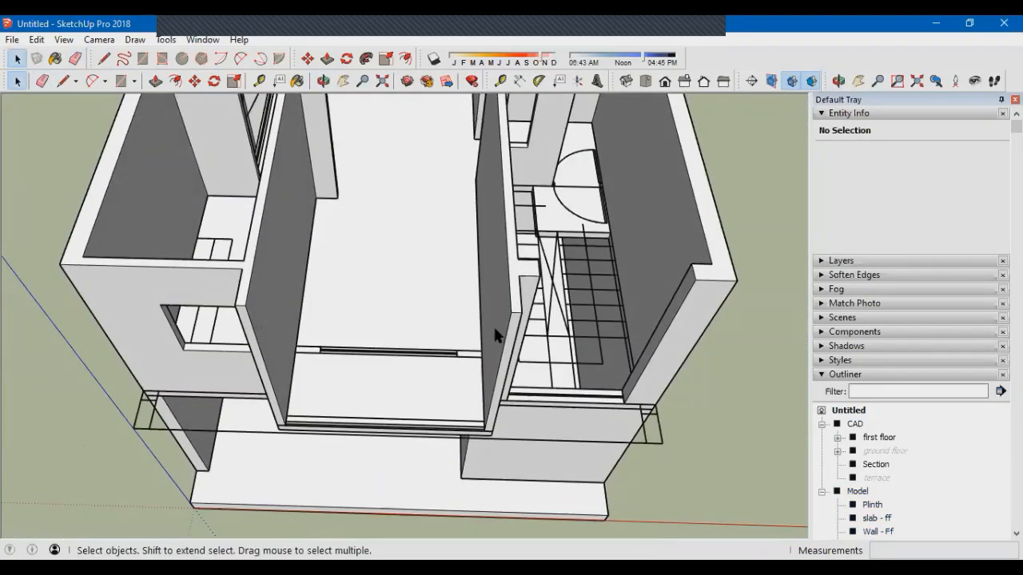
# Reopen the first-floor wall group and trace the two wall pieces beside the wide opening with rectangles on the plan
pyautogui.scroll(3, 449, 365)
pyautogui.scroll(4, 215, 376)
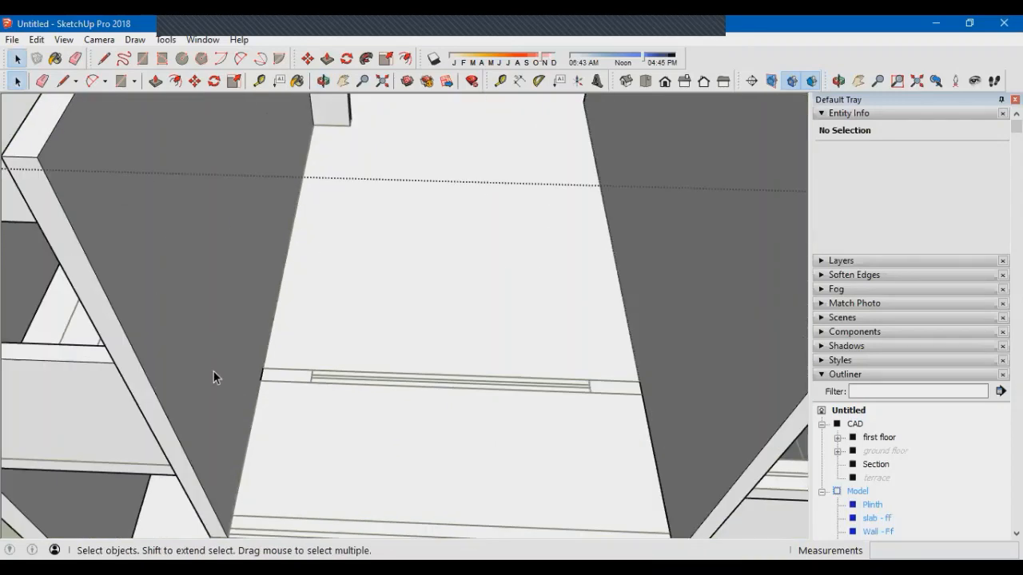
pyautogui.press('r')
pyautogui.click(254, 351)
pyautogui.scroll(-3, 254, 351)
pyautogui.scroll(4, 555, 388)
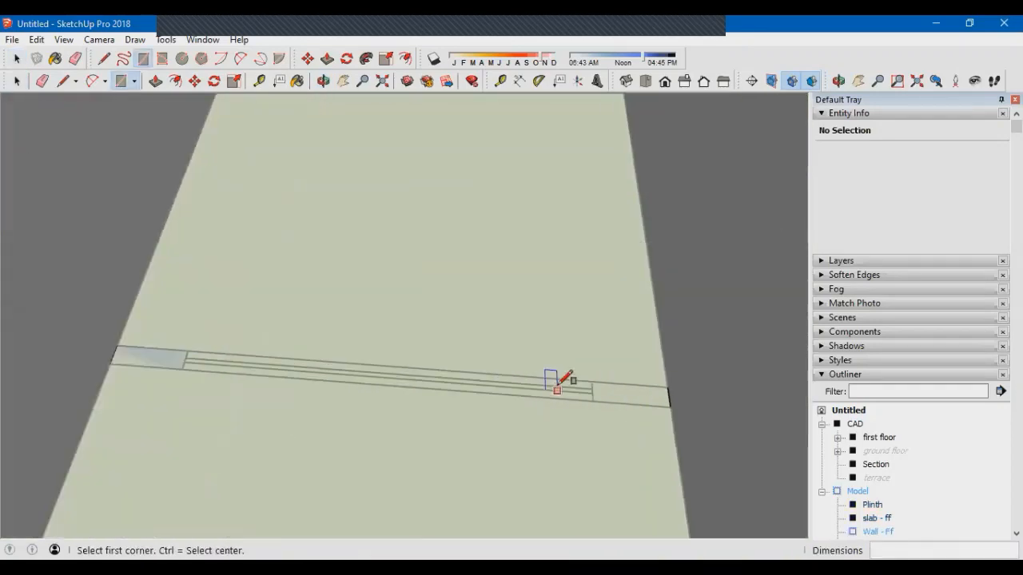
pyautogui.click(596, 403)
# Extrude both traced wall pieces 10' up to the top of the first-floor walls
pyautogui.press('p')
pyautogui.click(649, 401)
pyautogui.scroll(-6, 429, 417)
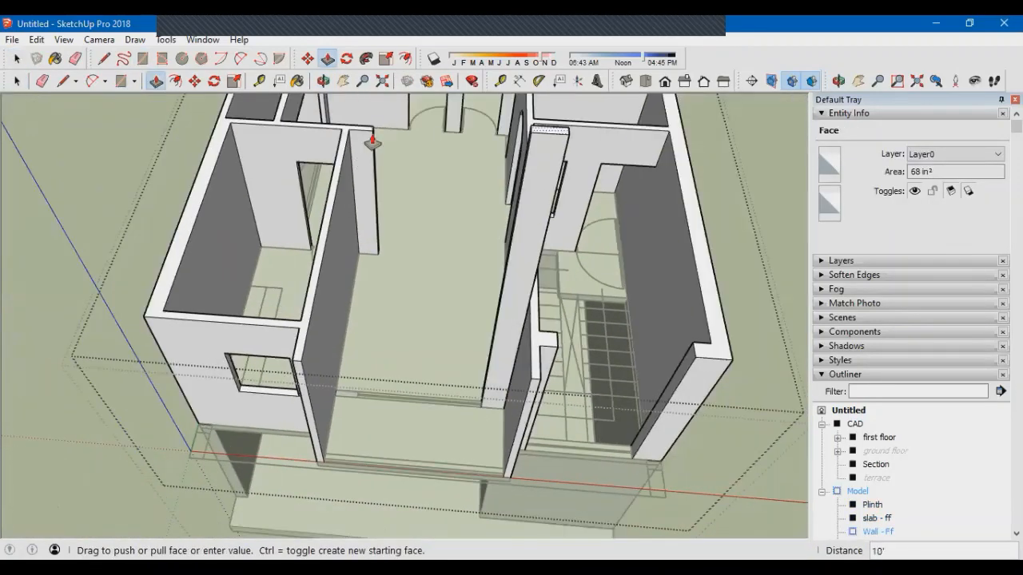
pyautogui.click(372, 144)
pyautogui.scroll(2, 340, 393)
pyautogui.doubleClick(335, 393)
# Mark the opening's head height on one new wall piece and extend the lintel across to the opposite piece
pyautogui.scroll(-1, 330, 249)
pyautogui.moveTo(330, 249); pyautogui.dragTo(360, 309, button='middle')
pyautogui.scroll(3, 356, 256)
pyautogui.press('l')
pyautogui.click(359, 231)
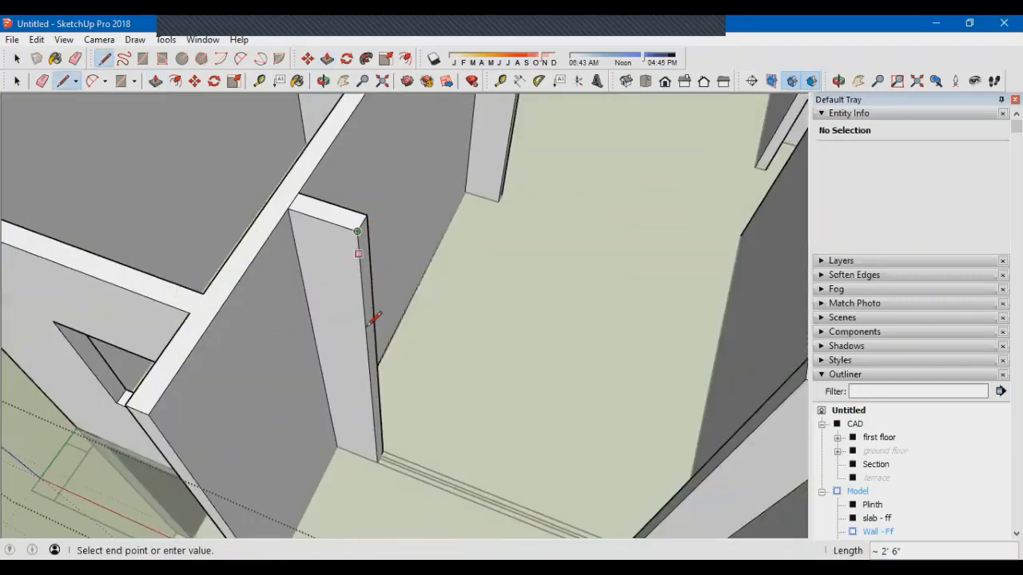
pyautogui.scroll(-5, 380, 335)
pyautogui.press('shift')
pyautogui.scroll(2, 500, 136)
pyautogui.click(476, 140)
pyautogui.scroll(3, 331, 410)
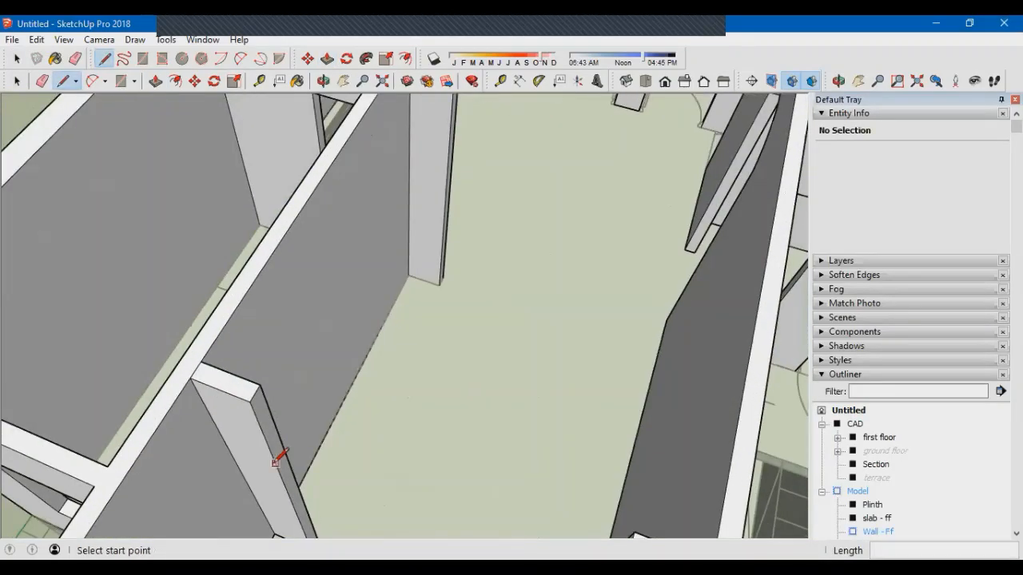
pyautogui.scroll(-4, 363, 449)
pyautogui.click(417, 445)
# Erase the leftover edge on the rebuilt wall, close the first-floor wall group and select it to check it as a solid
pyautogui.scroll(3, 418, 445)
pyautogui.moveTo(417, 445)
pyautogui.mouseDown(button='middle')
pyautogui.moveTo(422, 429)
pyautogui.moveTo(226, 424)
pyautogui.moveTo(221, 245)
pyautogui.moveTo(251, 322)
pyautogui.moveTo(543, 141)
pyautogui.moveTo(652, 318)
pyautogui.moveTo(669, 288)
pyautogui.moveTo(464, 265)
pyautogui.moveTo(451, 248)
pyautogui.moveTo(445, 278)
pyautogui.mouseUp(button='middle')
pyautogui.press('e')
pyautogui.click(417, 429)
pyautogui.press('space')
pyautogui.click(474, 279)
pyautogui.scroll(-3, 445, 269)
pyautogui.scroll(2, 452, 248)
pyautogui.scroll(3, 451, 248)
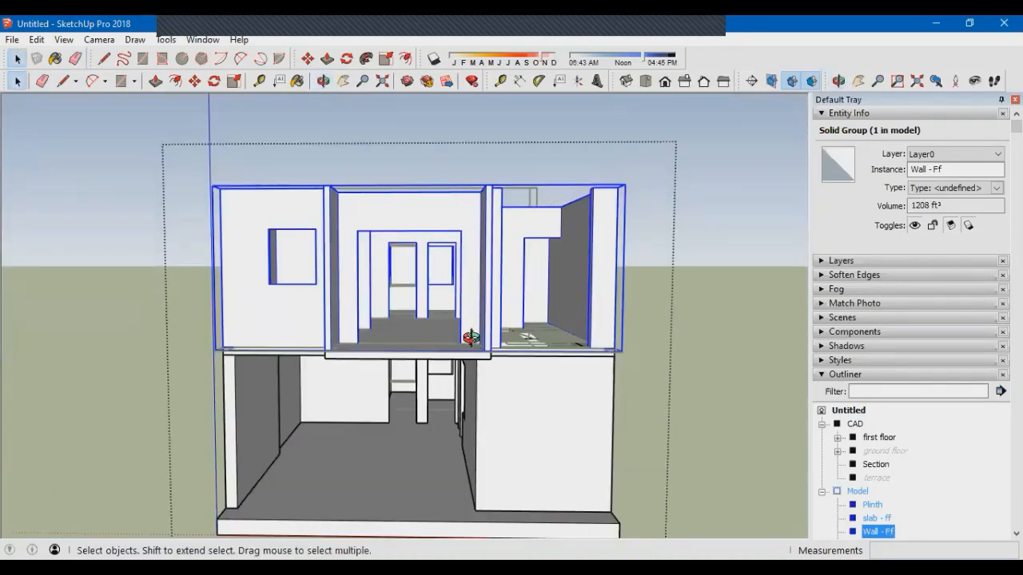
pyautogui.moveTo(471, 337); pyautogui.dragTo(548, 354, button='middle')
pyautogui.scroll(-2, 479, 371)
pyautogui.click(468, 399)
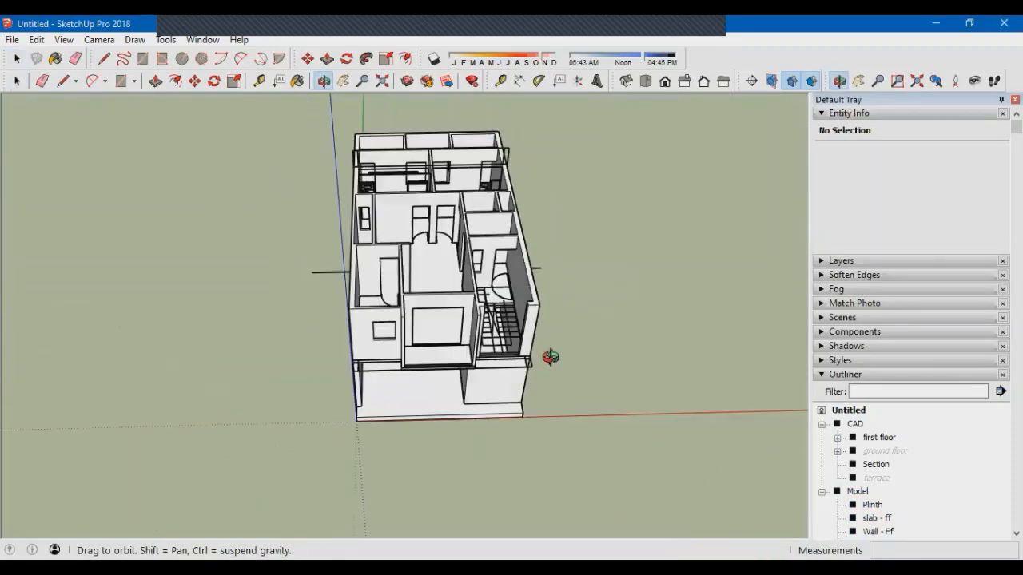
# Trace the roof slab profile on the section drawing with a thin rectangle across the width of the house
pyautogui.scroll(5, 366, 168)
pyautogui.scroll(4, 351, 195)
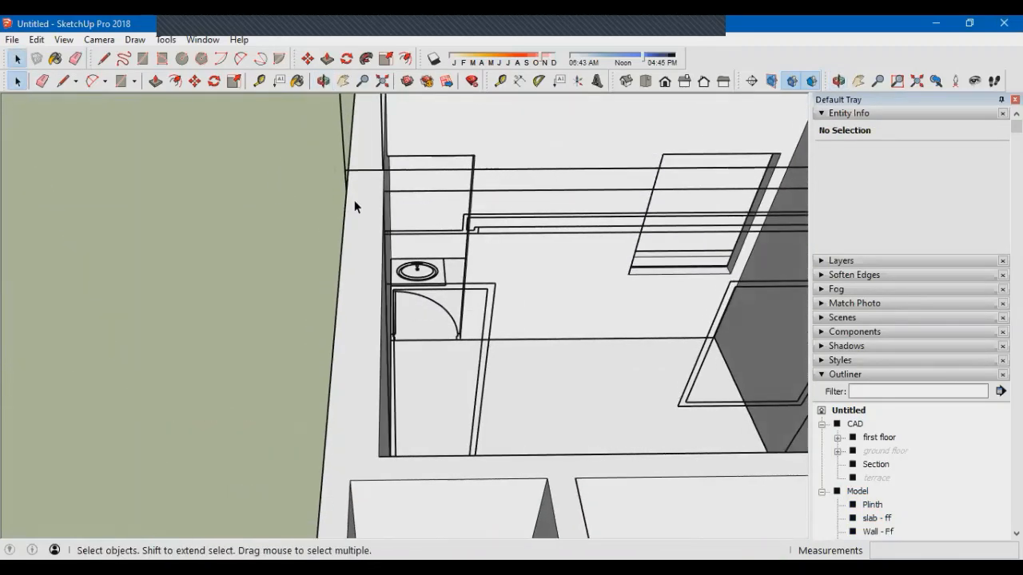
pyautogui.scroll(-3, 274, 185)
pyautogui.moveTo(285, 183); pyautogui.dragTo(580, 171, button='middle')
pyautogui.click(598, 170)
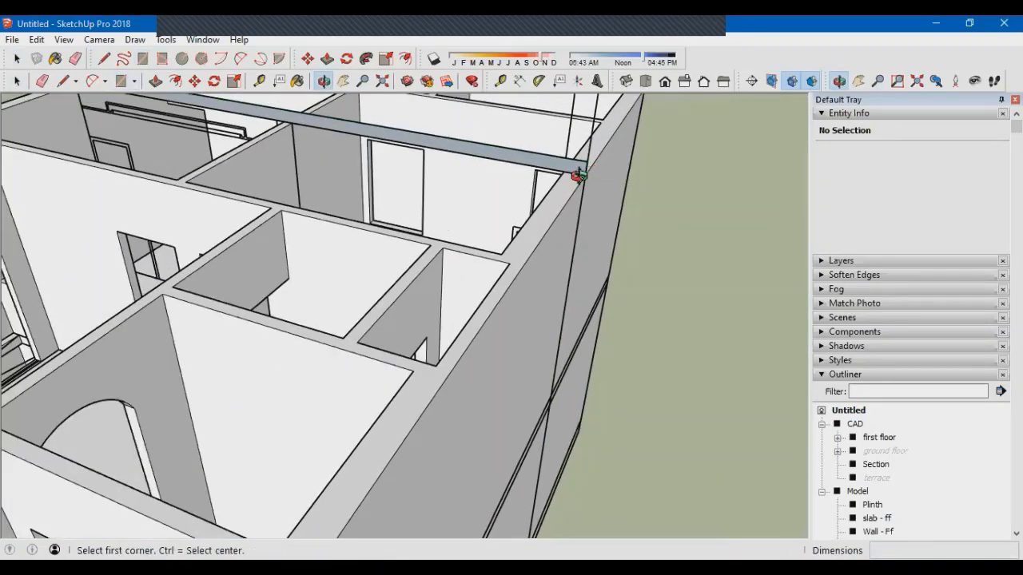
# Extrude the roof slab profile 32' 1" to the front of the house and 10' 11" to the rear
pyautogui.press('p')
pyautogui.click(577, 170)
pyautogui.scroll(-5, 577, 168)
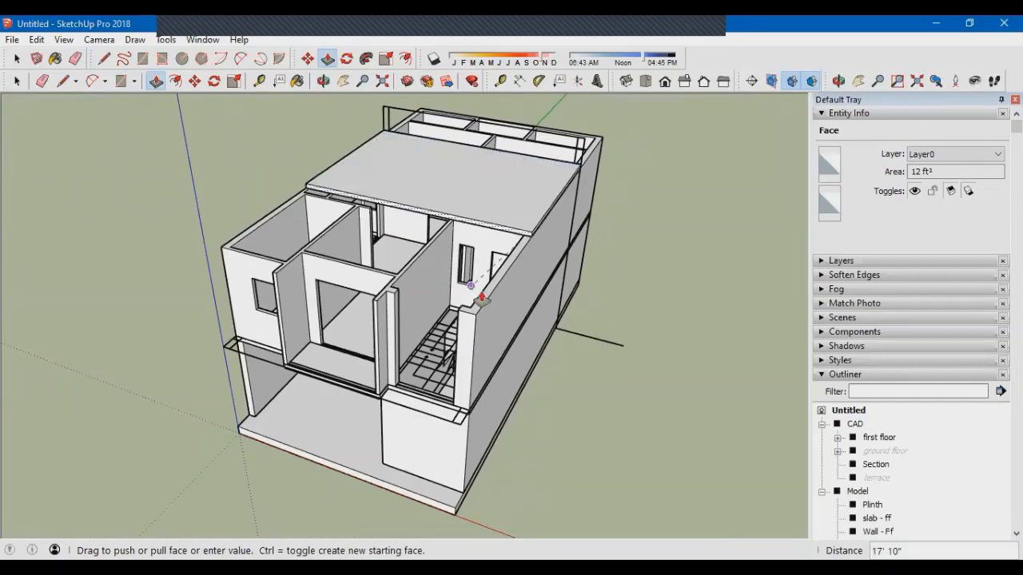
pyautogui.moveTo(414, 325); pyautogui.dragTo(589, 370, button='middle')
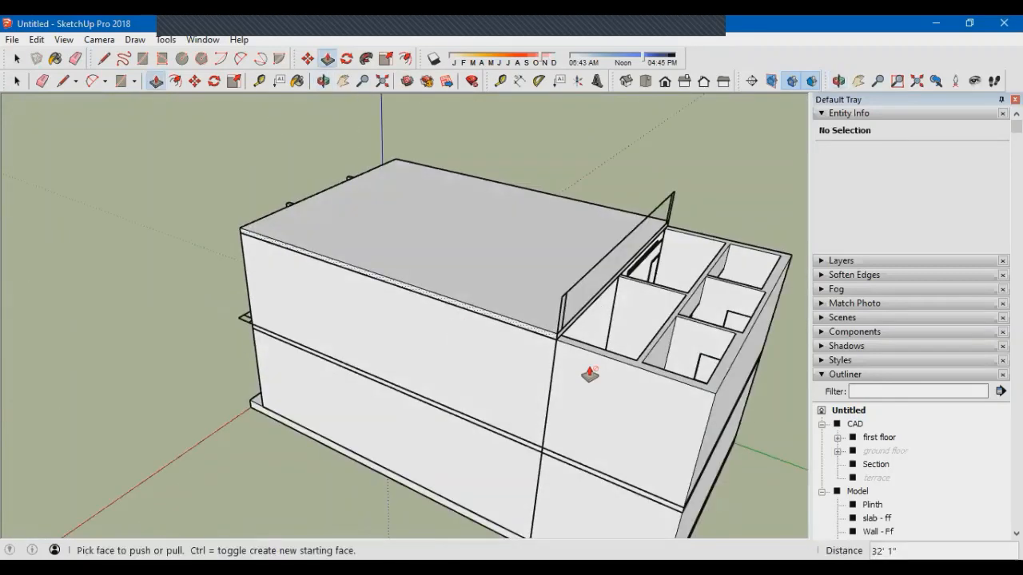
pyautogui.scroll(3, 591, 296)
pyautogui.click(608, 312)
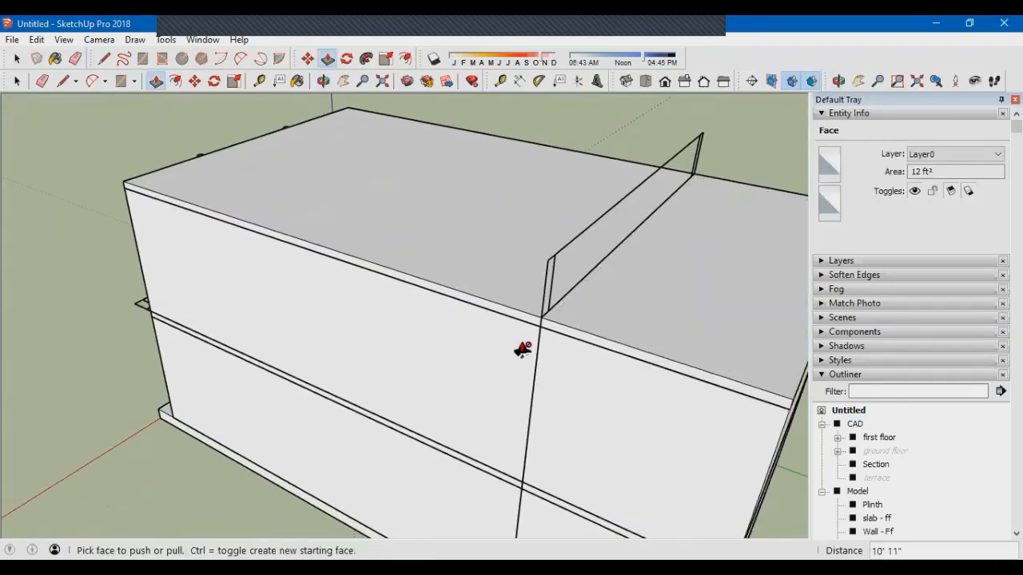
# Select all the geometry of the roof slab and make it a group
pyautogui.scroll(-3, 412, 338)
pyautogui.moveTo(410, 337); pyautogui.dragTo(372, 315, button='middle')
pyautogui.scroll(3, 372, 315)
pyautogui.press('space')
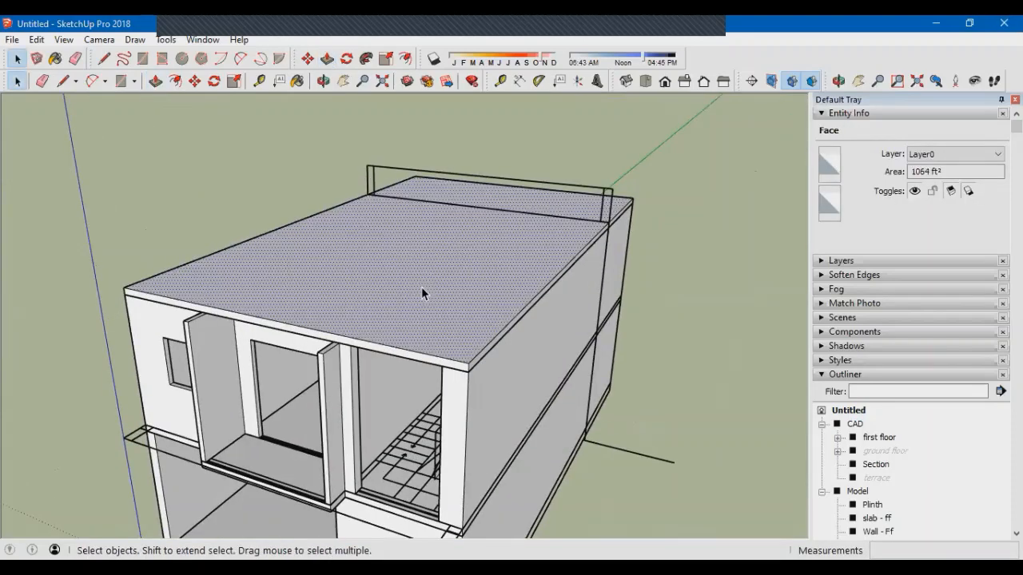
pyautogui.tripleClick(421, 287)
pyautogui.hotkey('ctrl', 'g')
# Move the new slab group into the Model group and rename it "slab - terrace"
pyautogui.scroll(-2, 420, 287)
pyautogui.moveTo(419, 287)
pyautogui.mouseDown(button='middle')
pyautogui.moveTo(436, 290)
pyautogui.moveTo(417, 281)
pyautogui.moveTo(418, 254)
pyautogui.mouseUp(button='middle')
pyautogui.scroll(2, 416, 250)
pyautogui.rightClick(415, 250)
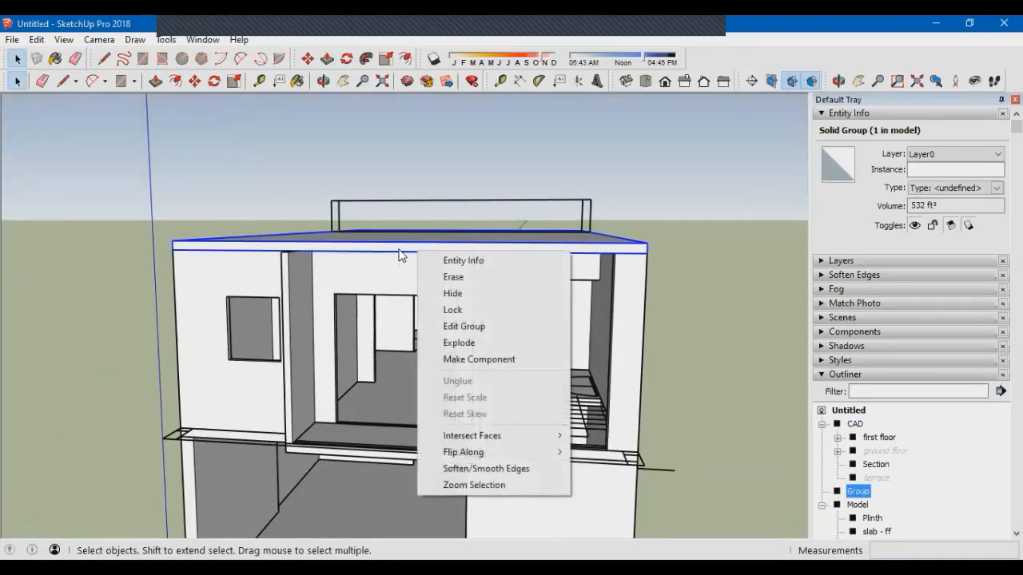
pyautogui.click(862, 492)
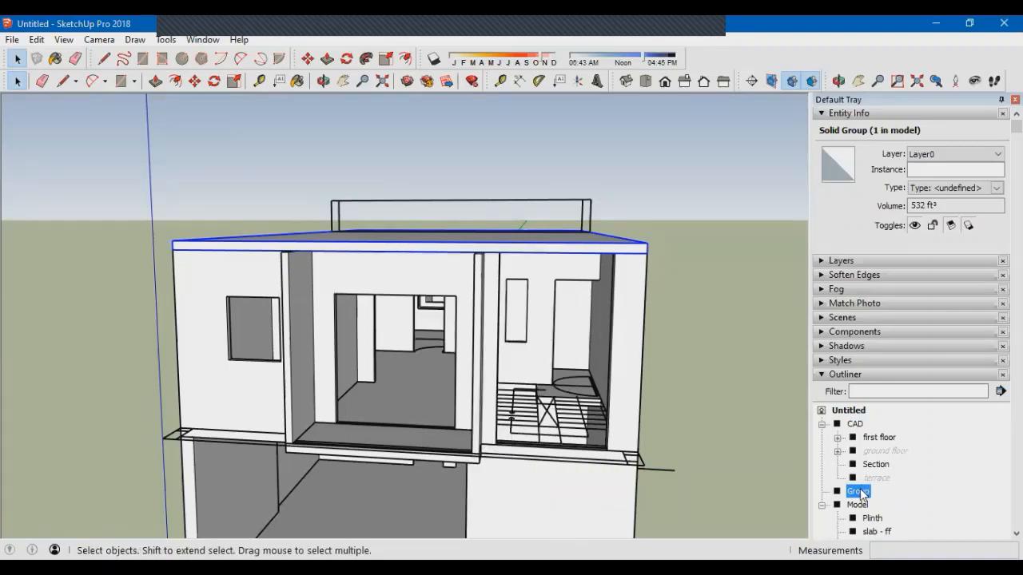
pyautogui.moveTo(860, 514); pyautogui.dragTo(859, 508)
pyautogui.rightClick(870, 504)
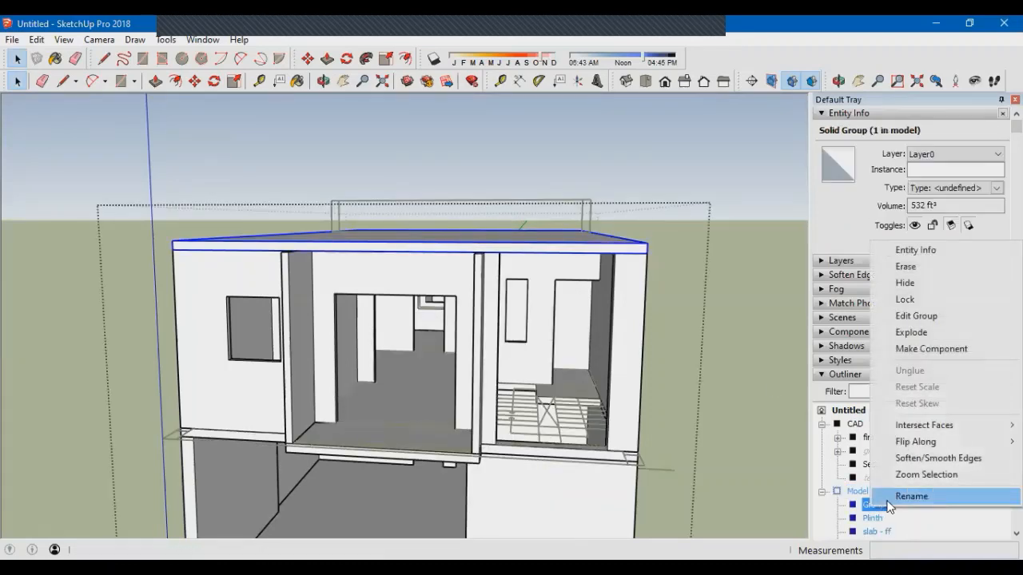
pyautogui.click(899, 493)
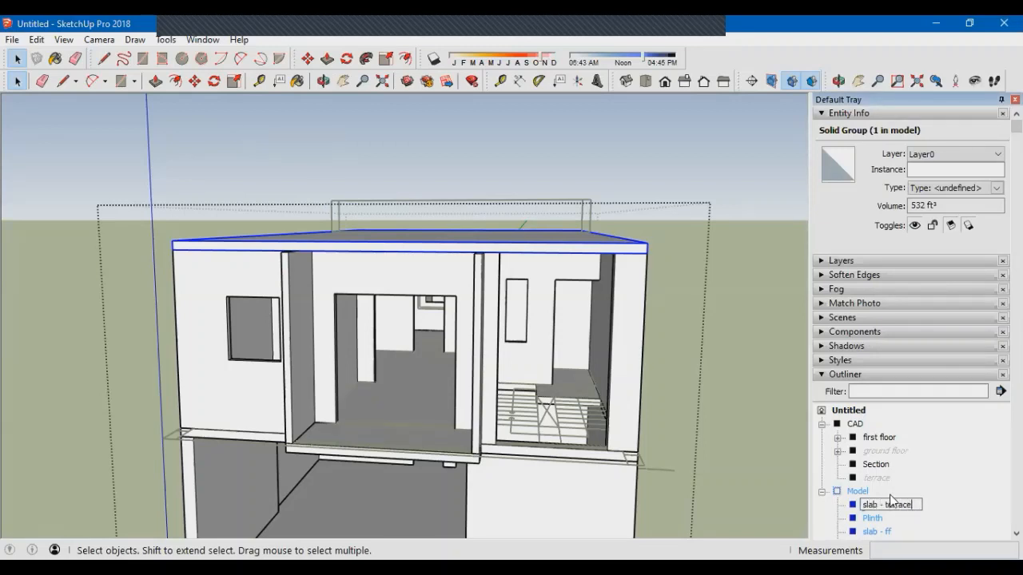
pyautogui.click(709, 475)
# Open the slab - terrace group and draw two 6" vertical lines on its front face, aligned with the balcony side walls
pyautogui.moveTo(709, 475); pyautogui.dragTo(489, 349, button='middle')
pyautogui.scroll(4, 484, 345)
pyautogui.click(486, 299)
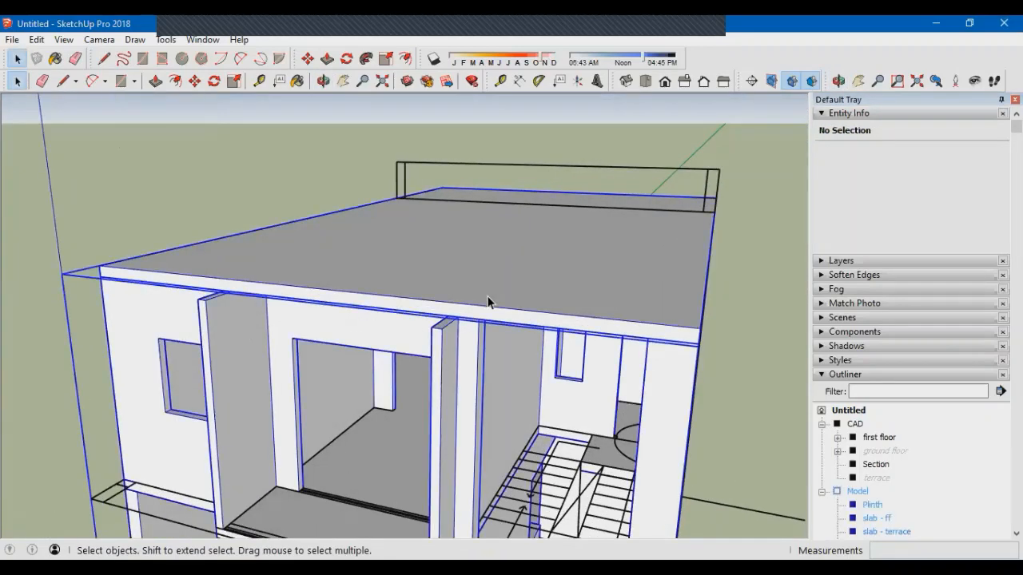
pyautogui.scroll(4, 495, 313)
pyautogui.scroll(3, 503, 323)
pyautogui.doubleClick(548, 301)
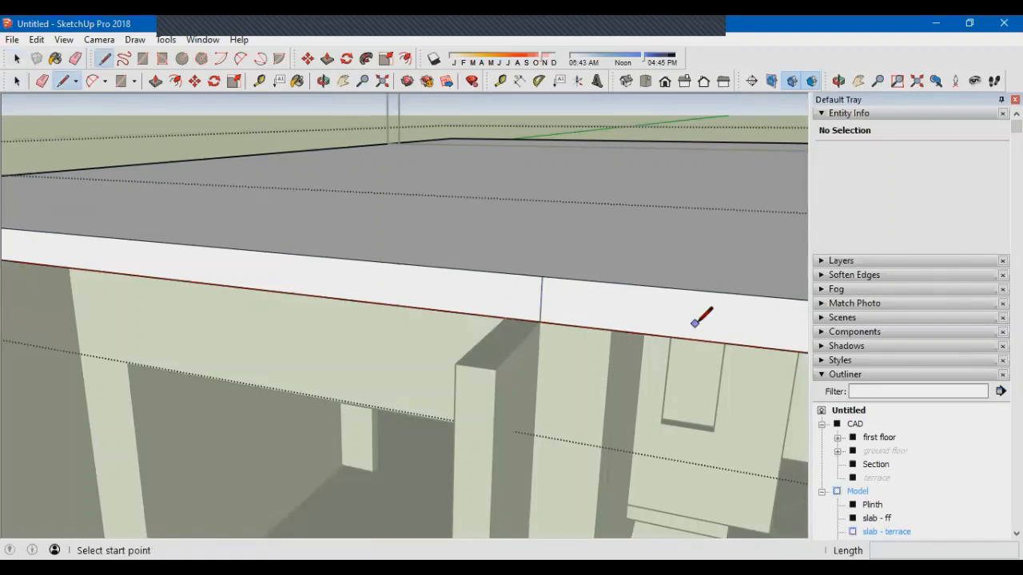
pyautogui.scroll(-2, 239, 275)
pyautogui.scroll(2, 204, 270)
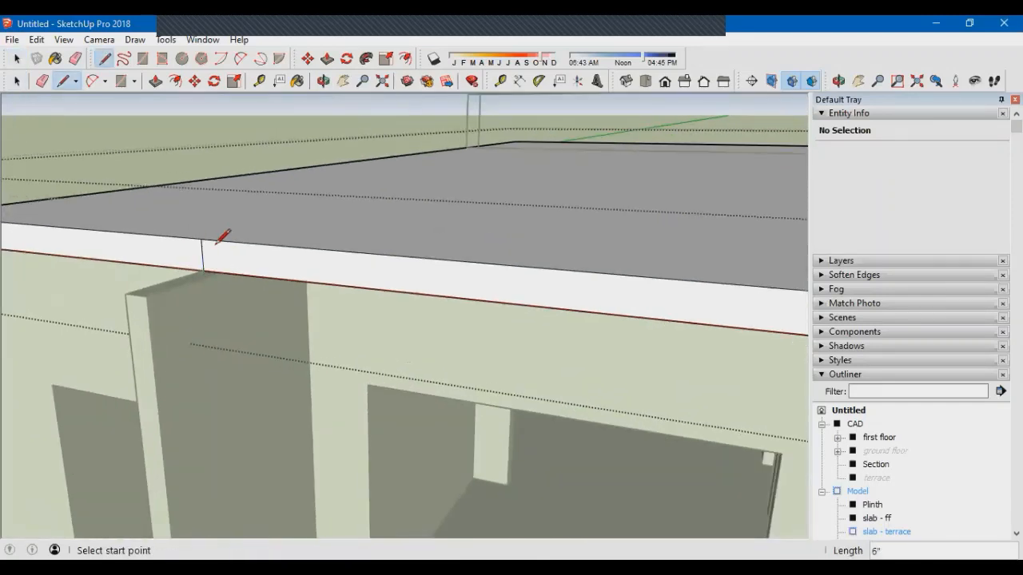
# Pull the slab's front face between the two lines out about 1' 7" over the balcony, and close the groups
pyautogui.moveTo(222, 237); pyautogui.dragTo(228, 247, button='middle')
pyautogui.press('p')
pyautogui.click(263, 258)
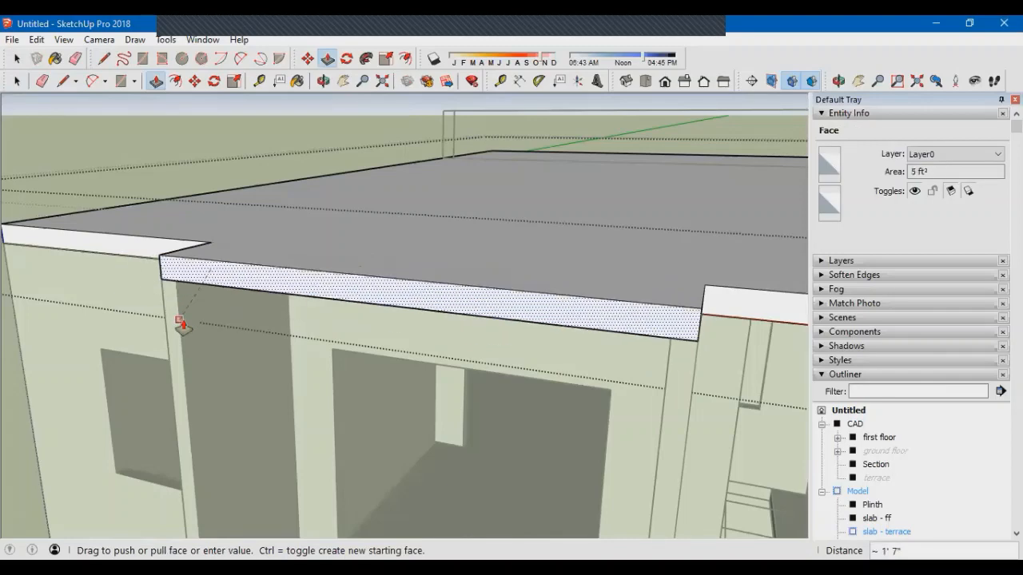
pyautogui.click(180, 320)
pyautogui.scroll(-4, 330, 260)
pyautogui.moveTo(418, 347); pyautogui.dragTo(410, 391, button='middle')
pyautogui.press('space')
pyautogui.press('Escape')
pyautogui.press('Escape')
pyautogui.scroll(-3, 410, 346)
pyautogui.moveTo(487, 371); pyautogui.dragTo(462, 412, button='middle')
# Unhide all plans in the CAD group, hide the ground floor and first floor plans, and close the group
pyautogui.doubleClick(266, 413)
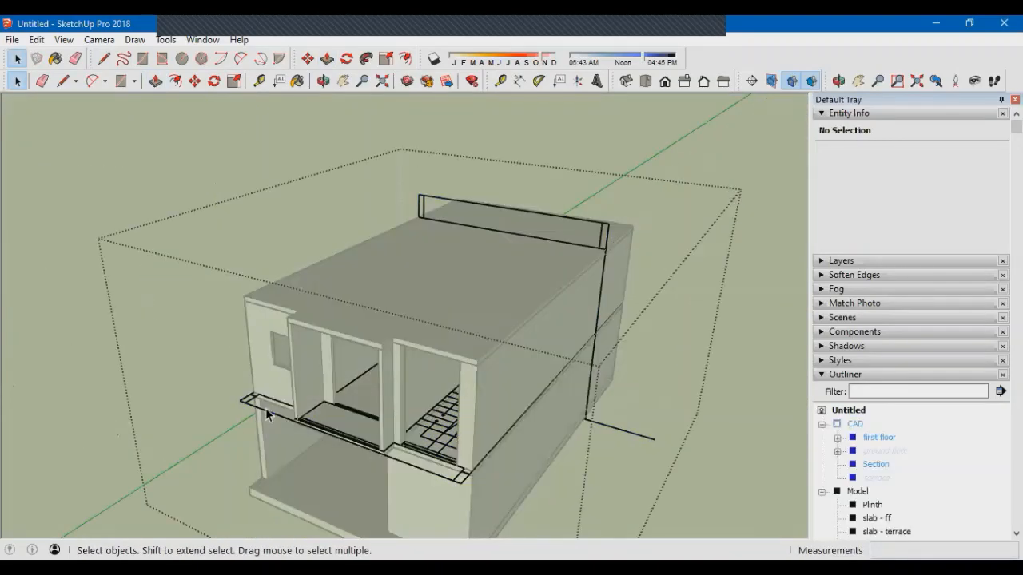
pyautogui.hotkey('shift', 'h')
pyautogui.moveTo(527, 197); pyautogui.dragTo(532, 179, button='middle')
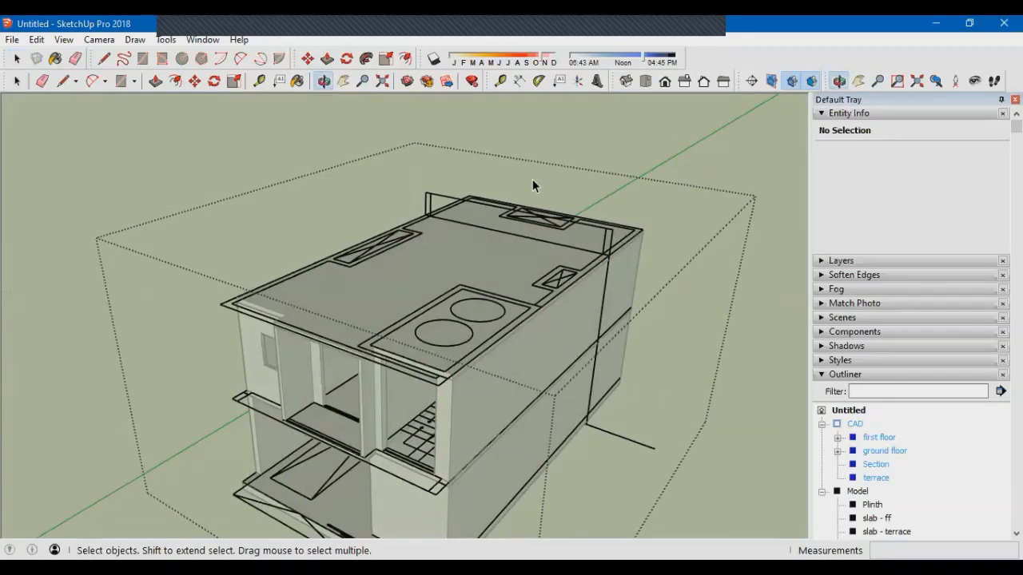
pyautogui.scroll(-2, 532, 179)
pyautogui.scroll(3, 388, 414)
pyautogui.click(388, 435)
pyautogui.press('h')
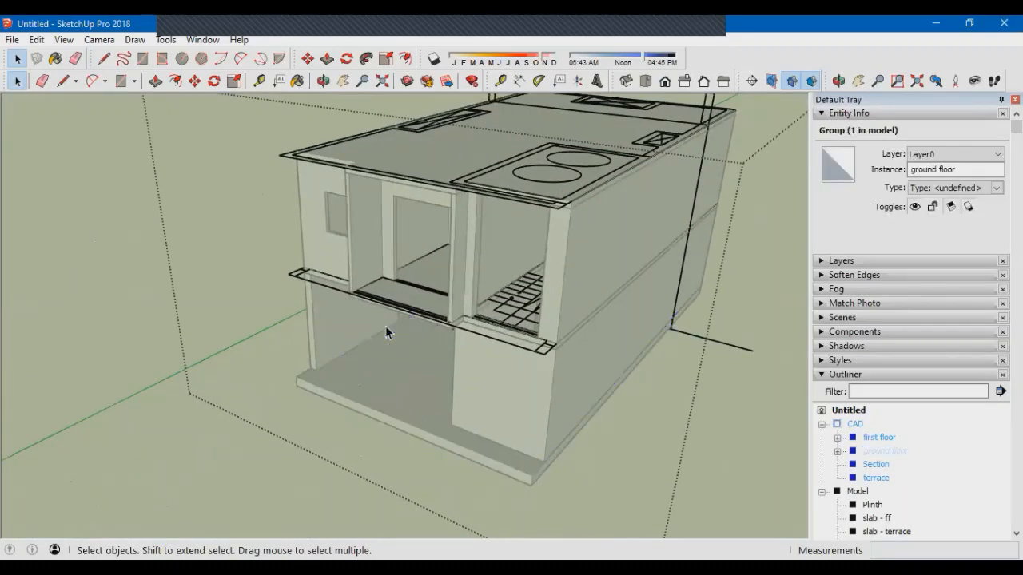
pyautogui.scroll(-3, 388, 410)
pyautogui.moveTo(388, 411); pyautogui.dragTo(532, 292, button='middle')
pyautogui.scroll(4, 532, 293)
pyautogui.press('Escape')
# Reopen the slab - terrace group and trace the long crossed shaft opposite the two circular tanks with a rectangle
pyautogui.doubleClick(457, 279)
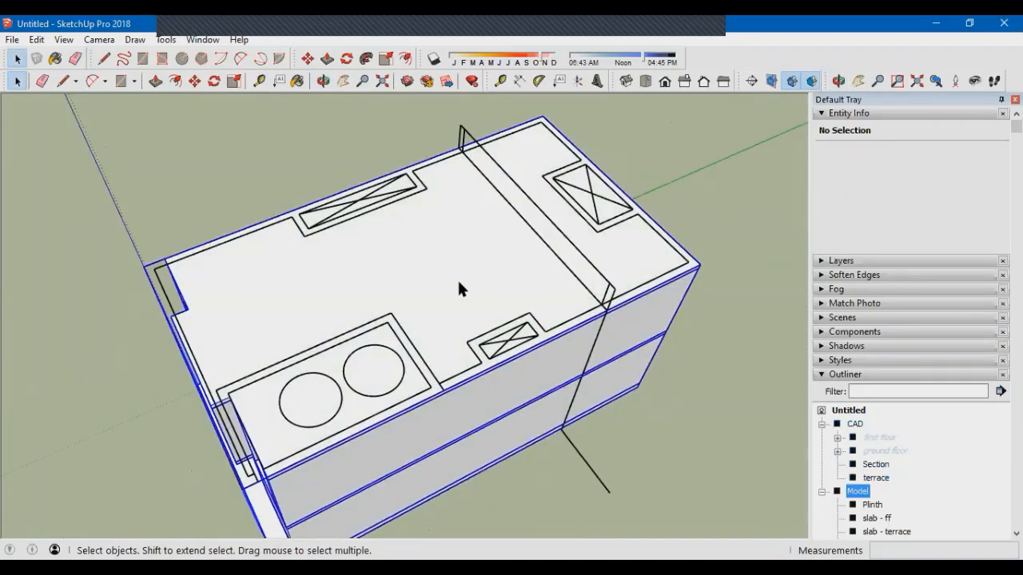
pyautogui.doubleClick(457, 278)
pyautogui.doubleClick(457, 278)
pyautogui.scroll(2, 334, 204)
pyautogui.scroll(2, 311, 200)
pyautogui.moveTo(356, 352); pyautogui.dragTo(333, 338, button='middle')
pyautogui.scroll(-2, 333, 338)
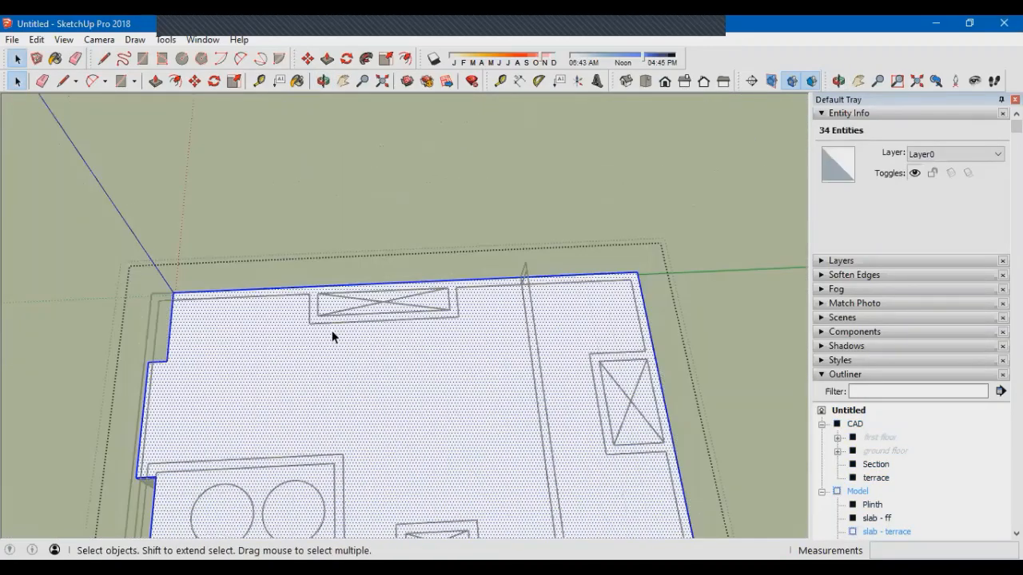
pyautogui.scroll(3, 333, 335)
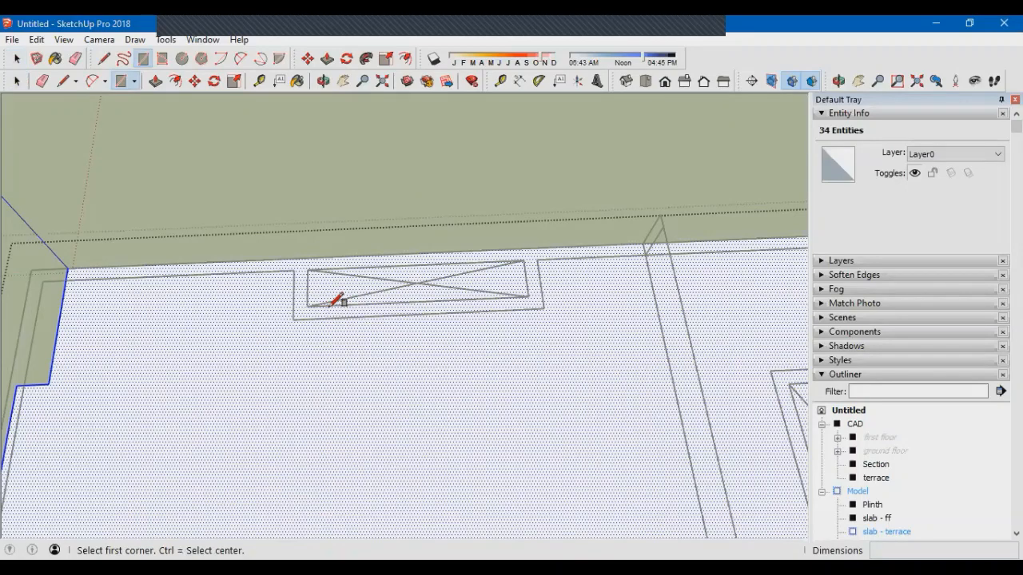
pyautogui.click(307, 269)
pyautogui.click(527, 297)
# Trace the small crossed shaft beside the circular tanks and the crossed shaft at the slab's rear edge with rectangles
pyautogui.scroll(-1, 527, 296)
pyautogui.moveTo(438, 272); pyautogui.dragTo(519, 307, button='middle')
pyautogui.scroll(-2, 520, 307)
pyautogui.scroll(5, 564, 456)
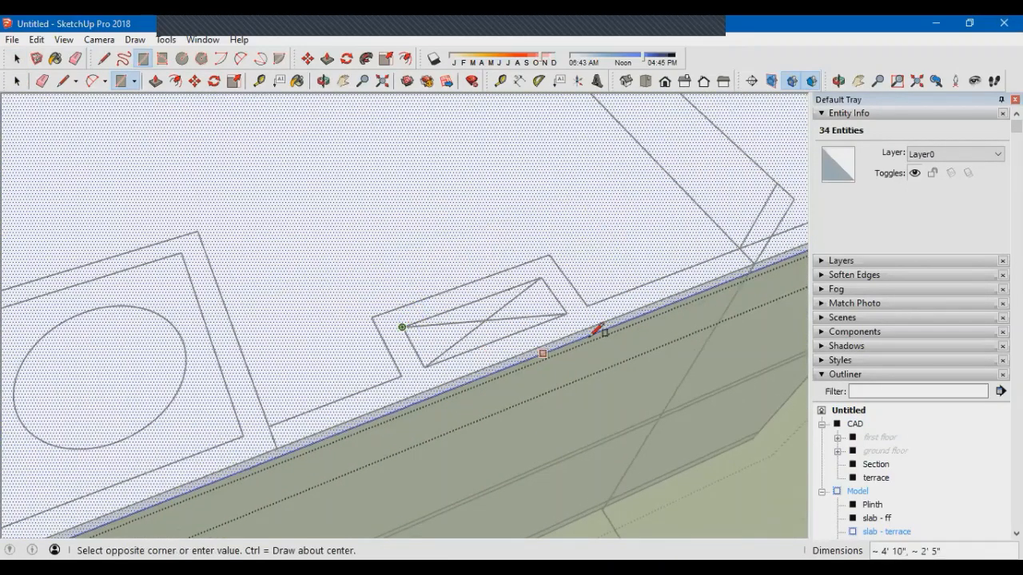
pyautogui.scroll(-4, 318, 439)
pyautogui.scroll(4, 473, 242)
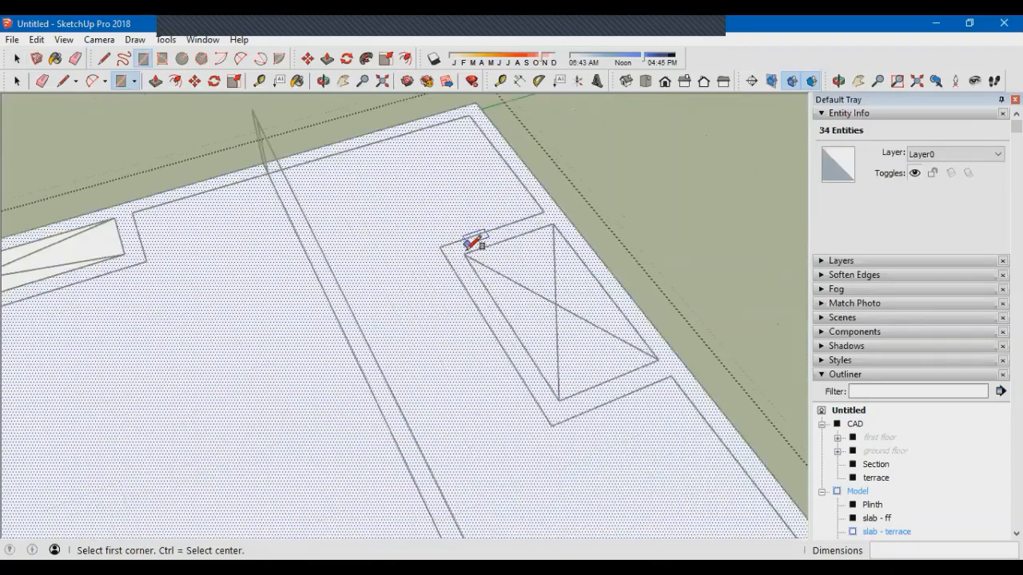
pyautogui.moveTo(657, 359); pyautogui.dragTo(607, 342, button='middle')
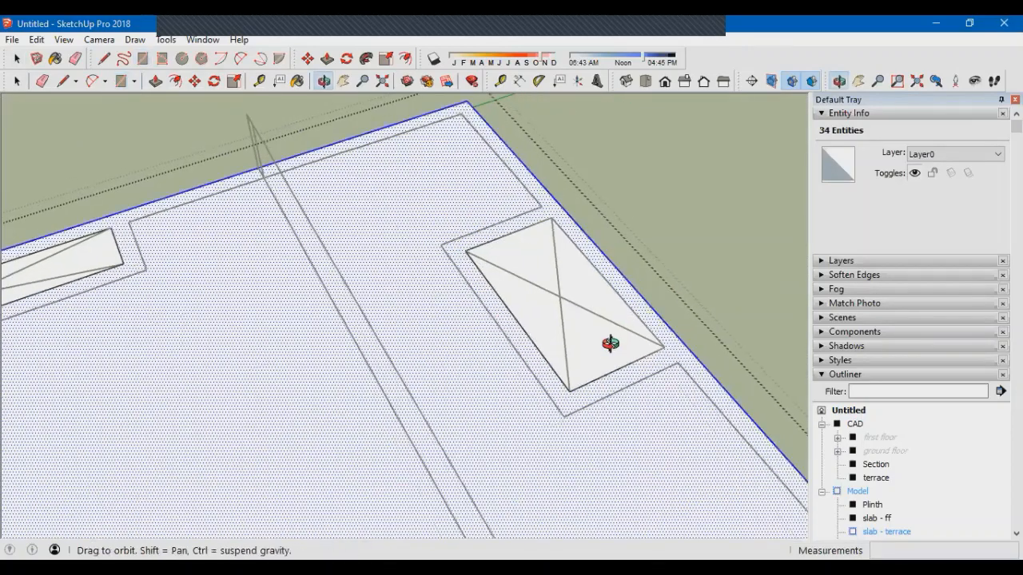
# Push the three shaft rectangles 6" down through the terrace slab to cut the openings, and close the slab group
pyautogui.press('p')
pyautogui.click(580, 326)
pyautogui.click(580, 339)
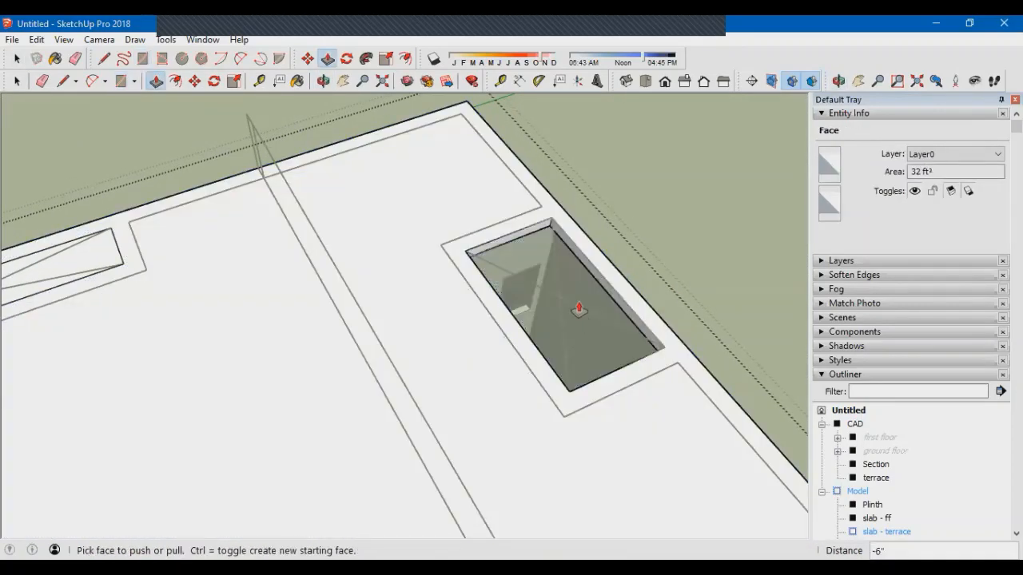
pyautogui.scroll(-4, 269, 299)
pyautogui.scroll(4, 352, 315)
pyautogui.click(351, 315)
pyautogui.click(364, 234)
pyautogui.scroll(-3, 364, 234)
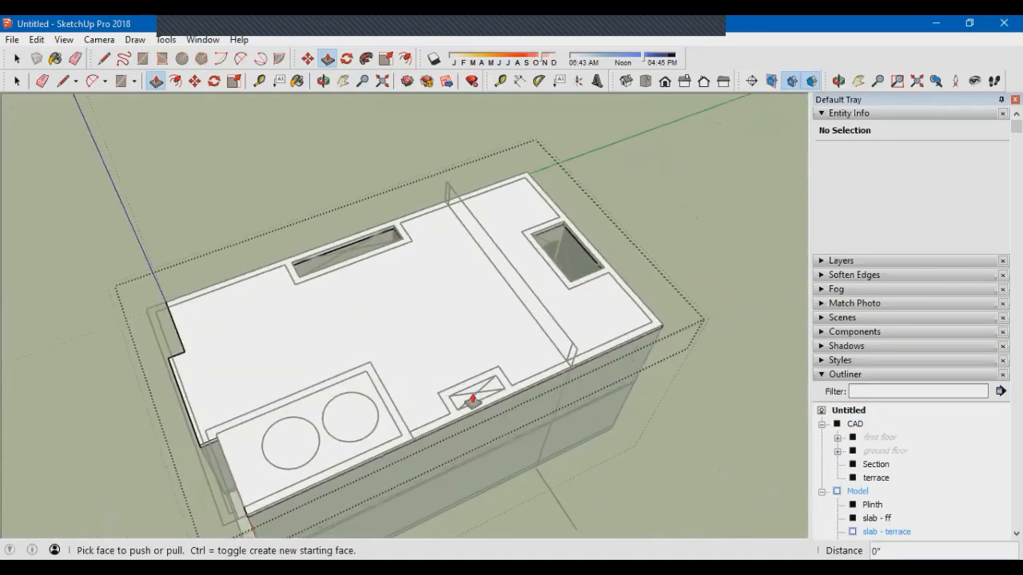
pyautogui.scroll(2, 473, 397)
pyautogui.doubleClick(475, 384)
pyautogui.scroll(-3, 452, 354)
pyautogui.press('space')
pyautogui.moveTo(452, 353); pyautogui.dragTo(480, 331, button='middle')
pyautogui.press('Escape')
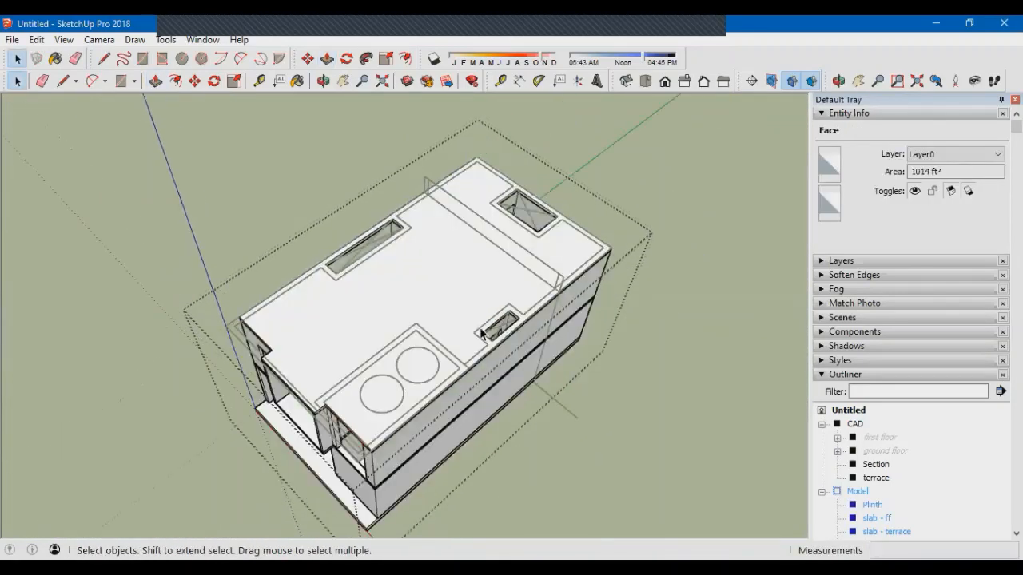
# Try to start the parapet inside the slab - terrace group by offsetting the slab's top face inward, and undo the attempt
pyautogui.scroll(2, 357, 391)
pyautogui.moveTo(356, 392); pyautogui.dragTo(460, 327, button='middle')
pyautogui.scroll(2, 384, 432)
pyautogui.scroll(-3, 388, 400)
pyautogui.moveTo(388, 400); pyautogui.dragTo(418, 431, button='middle')
pyautogui.scroll(2, 418, 431)
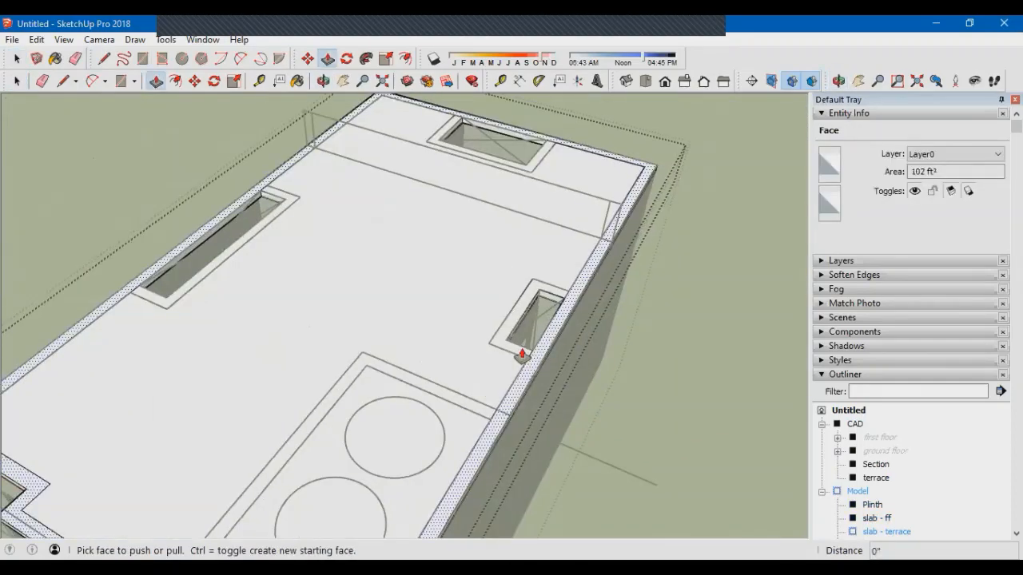
pyautogui.scroll(-3, 388, 235)
pyautogui.moveTo(388, 235); pyautogui.dragTo(524, 303, button='middle')
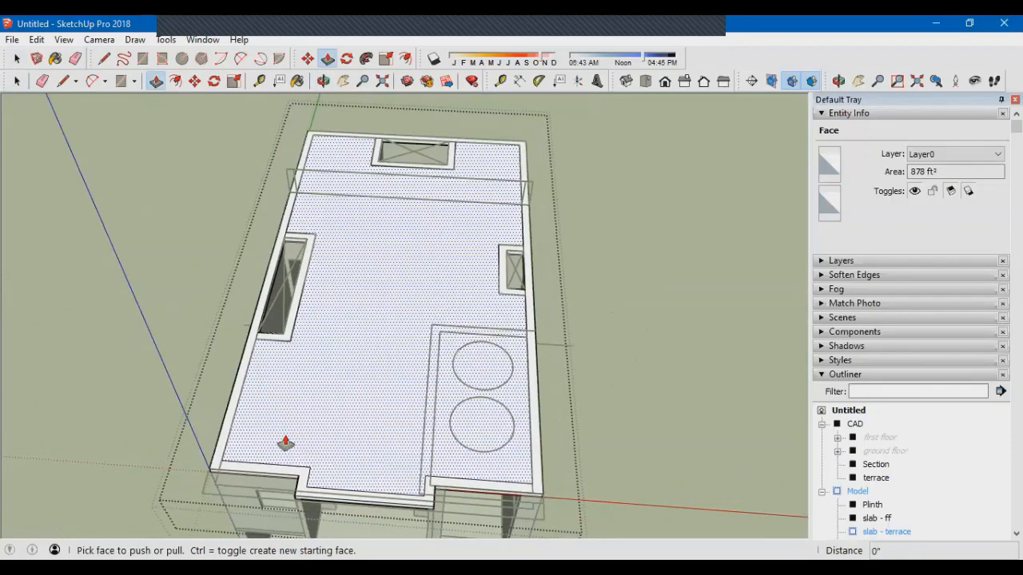
pyautogui.press('ctrl')
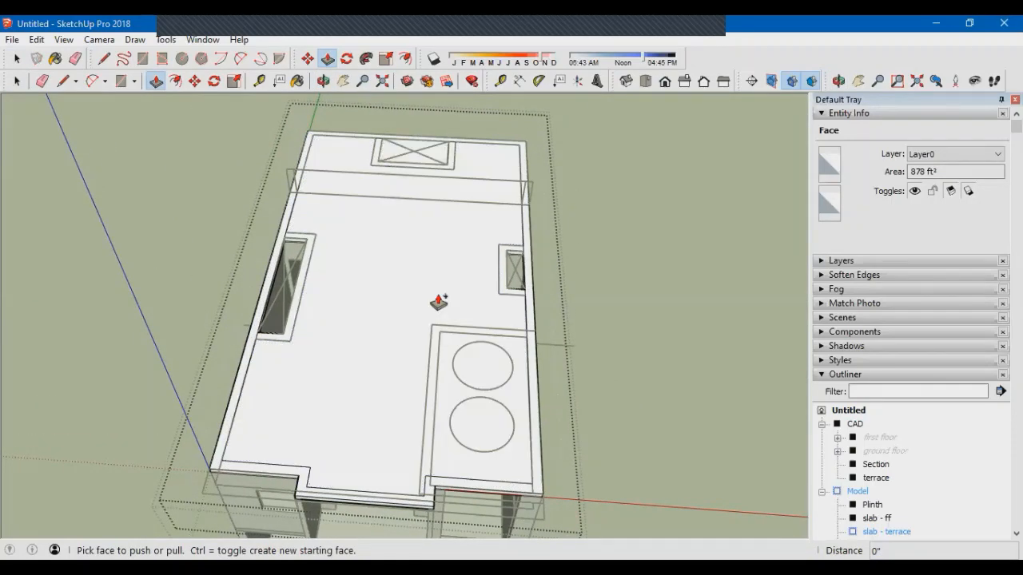
pyautogui.hotkey('ctrl', 'z')
pyautogui.hotkey('ctrl', 'y')
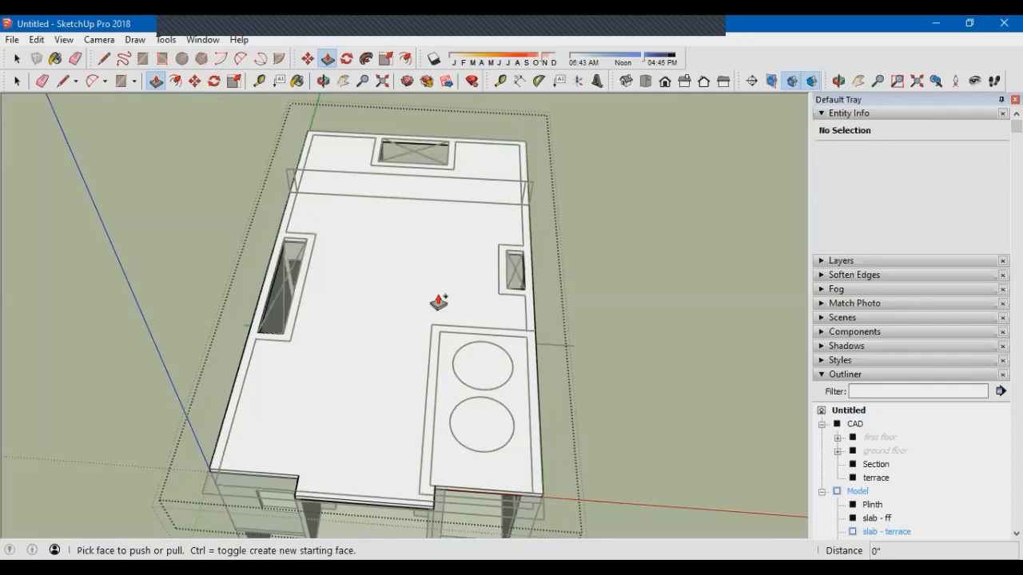
# Copy the terrace slab's top face with its edges, close the open groups, and paste the copy in place
pyautogui.press('space')
pyautogui.click(407, 308)
pyautogui.moveTo(408, 308); pyautogui.dragTo(389, 334, button='middle')
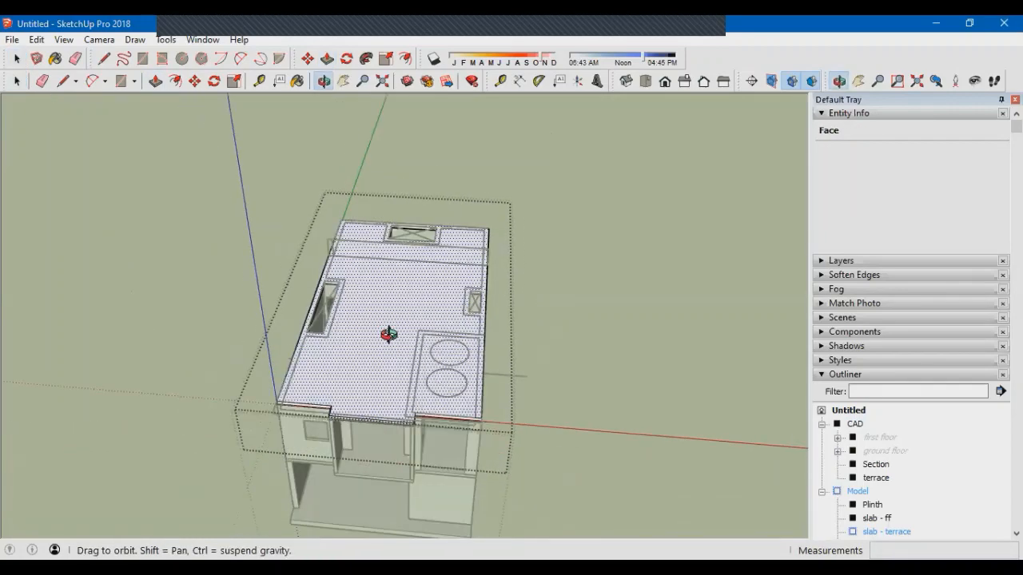
pyautogui.scroll(2, 428, 365)
pyautogui.scroll(-2, 397, 375)
pyautogui.scroll(-1, 342, 330)
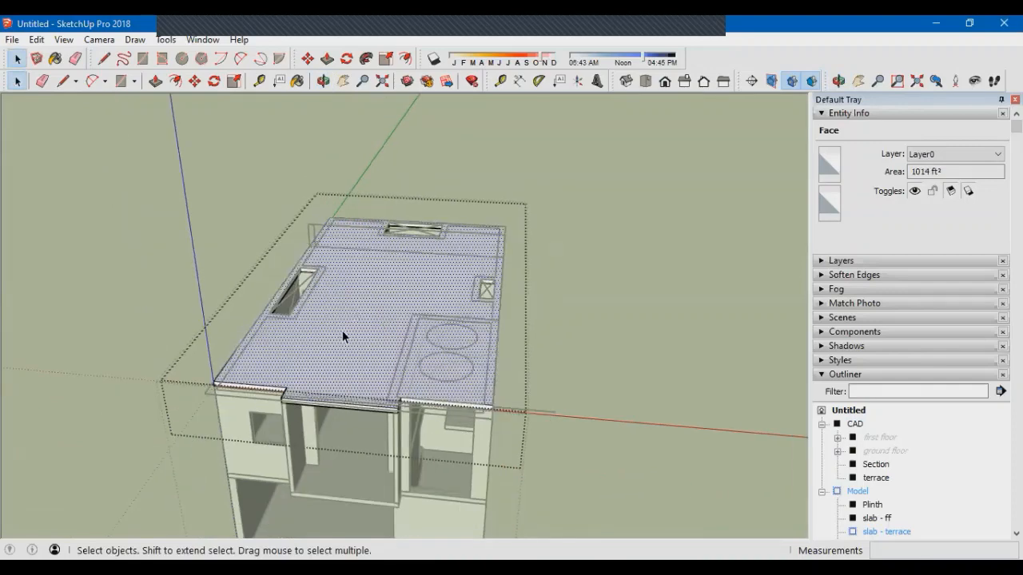
pyautogui.press('Escape')
pyautogui.doubleClick(368, 333)
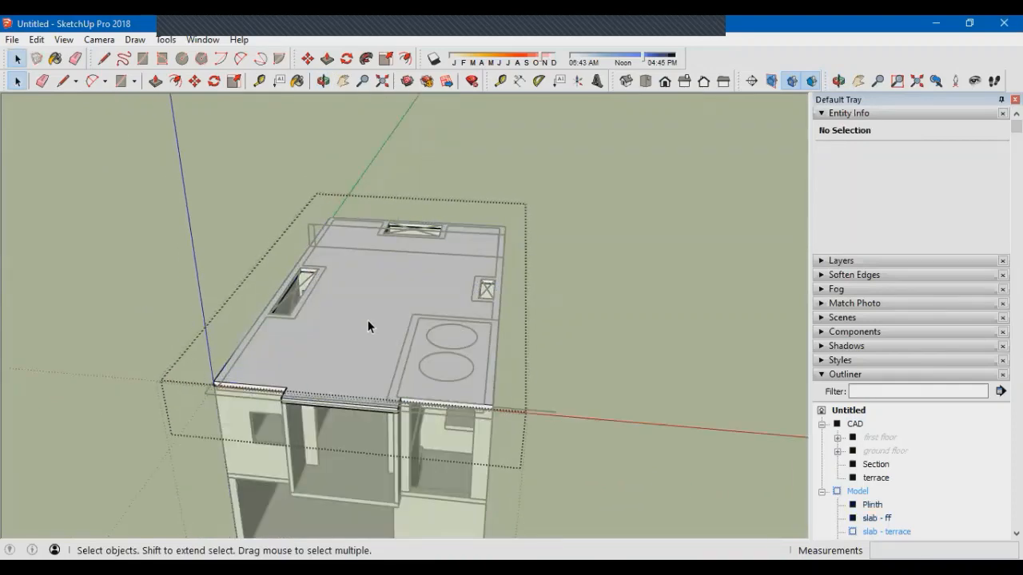
pyautogui.click(368, 320)
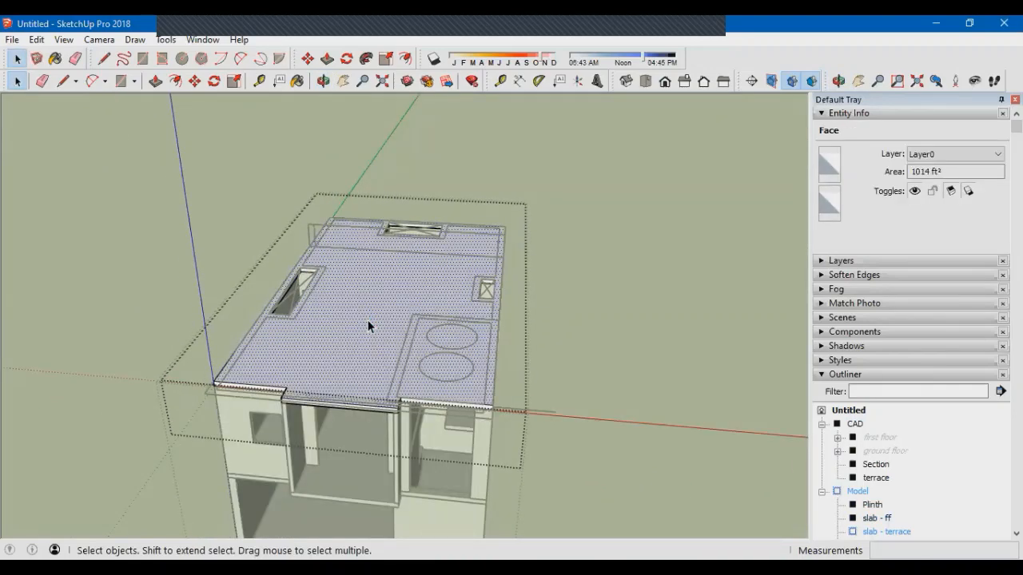
pyautogui.press('Escape')
pyautogui.press('Escape')
pyautogui.click(36, 39)
pyautogui.click(77, 144)
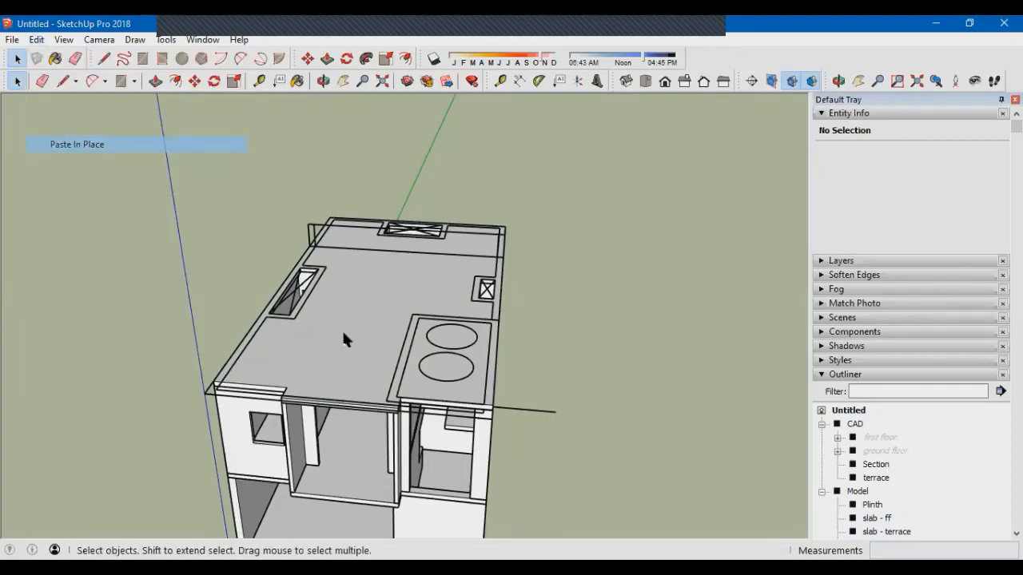
# Group the pasted terrace face and name the group parapet Wall
pyautogui.scroll(2, 340, 381)
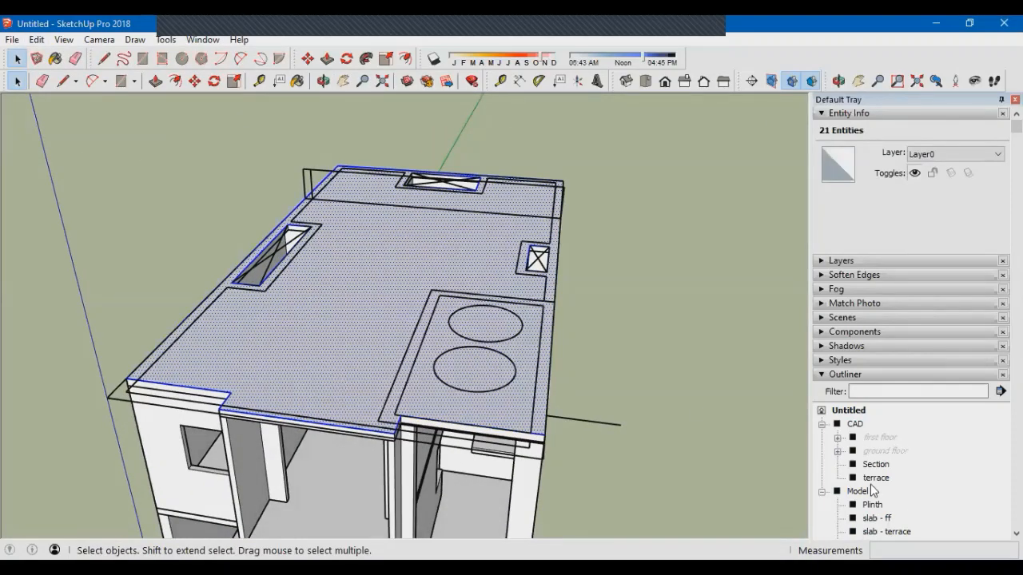
pyautogui.press('g')
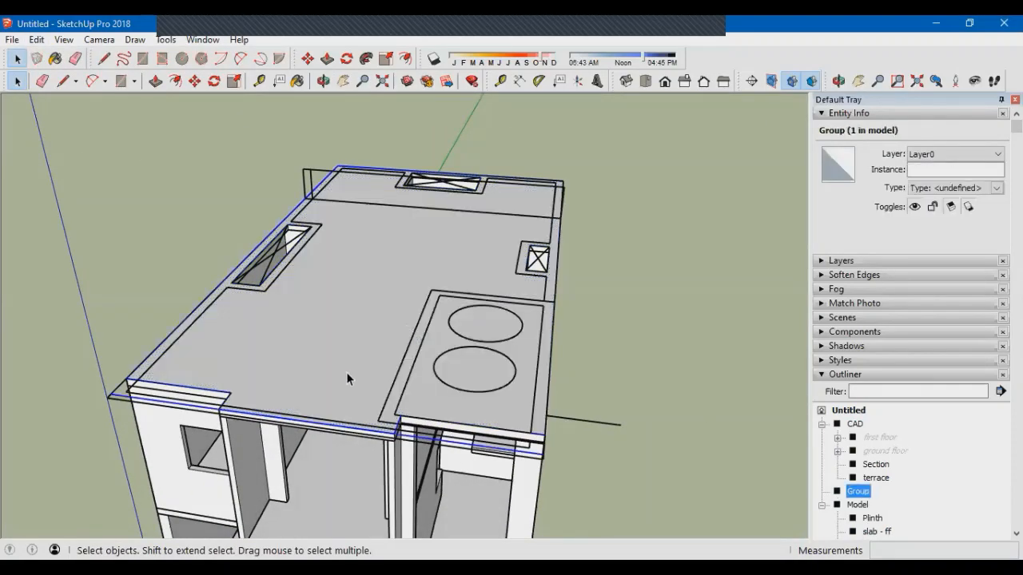
pyautogui.doubleClick(346, 372)
pyautogui.scroll(-3, 367, 359)
pyautogui.moveTo(397, 346); pyautogui.dragTo(419, 352, button='middle')
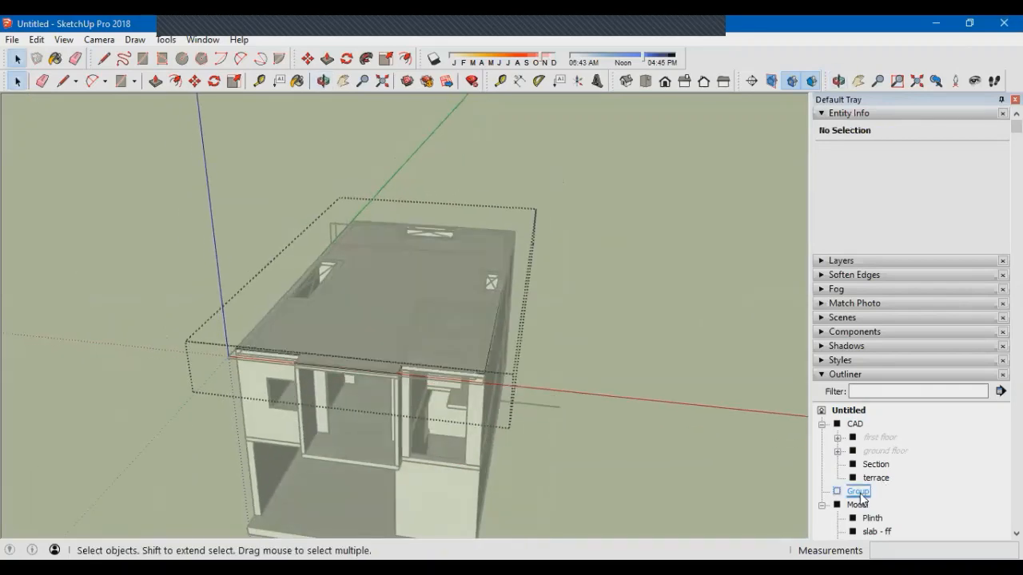
pyautogui.rightClick(860, 493)
pyautogui.click(889, 486)
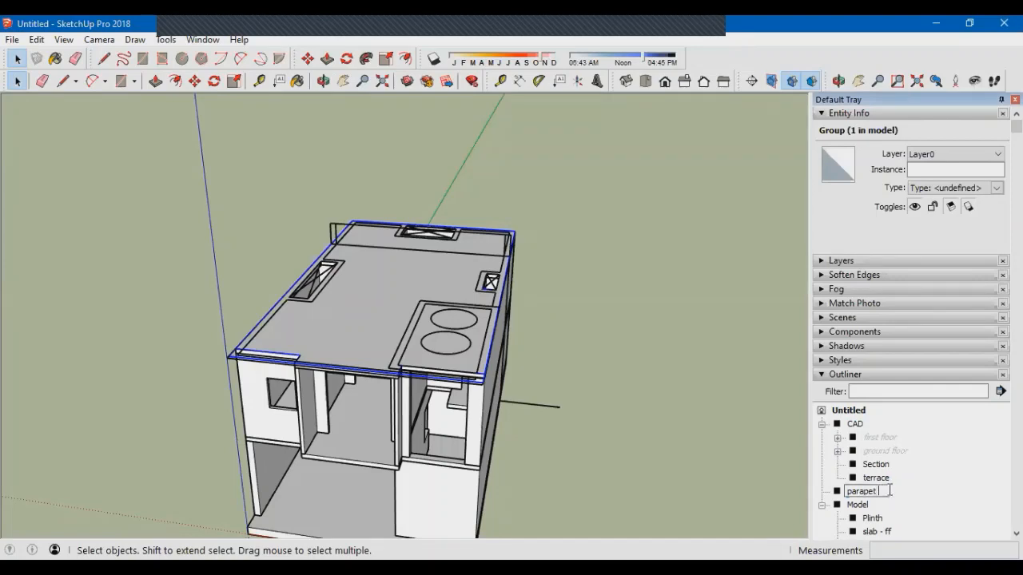
pyautogui.click(760, 449)
# Move the parapet Wall group into the Model group and collapse the CAD group's list
pyautogui.scroll(-3, 889, 430)
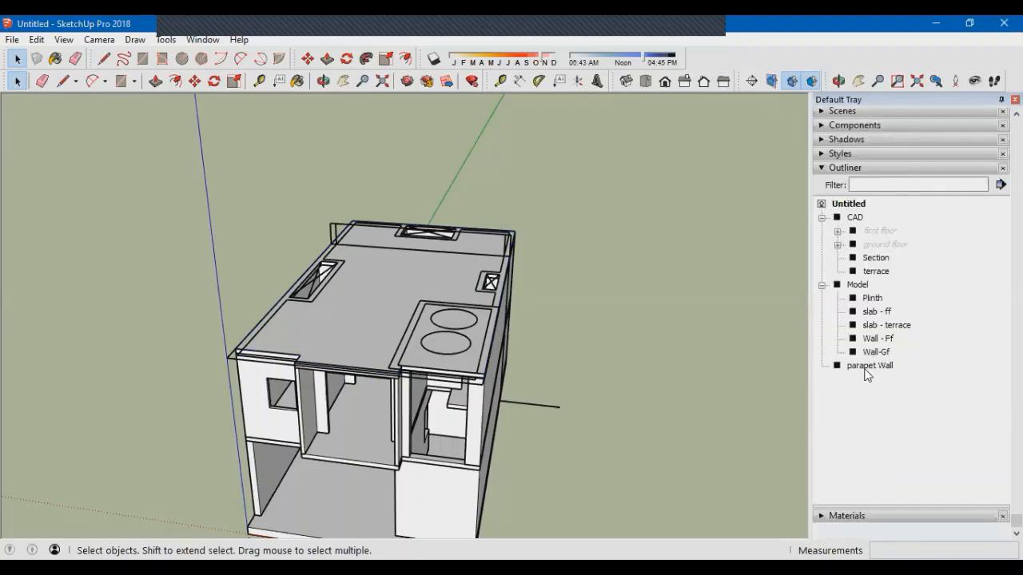
pyautogui.moveTo(864, 368); pyautogui.dragTo(873, 349)
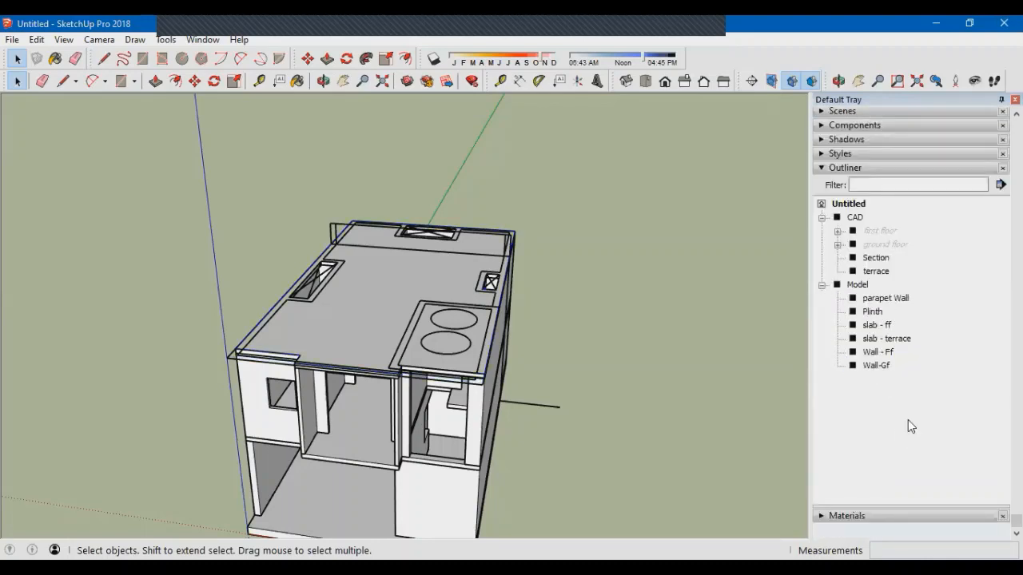
pyautogui.click(822, 217)
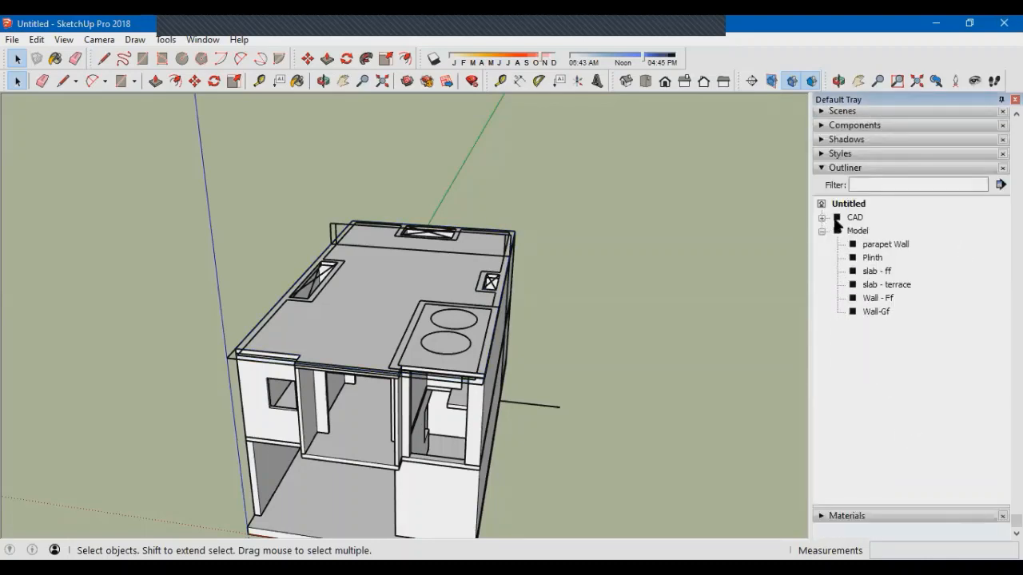
pyautogui.scroll(2, 367, 363)
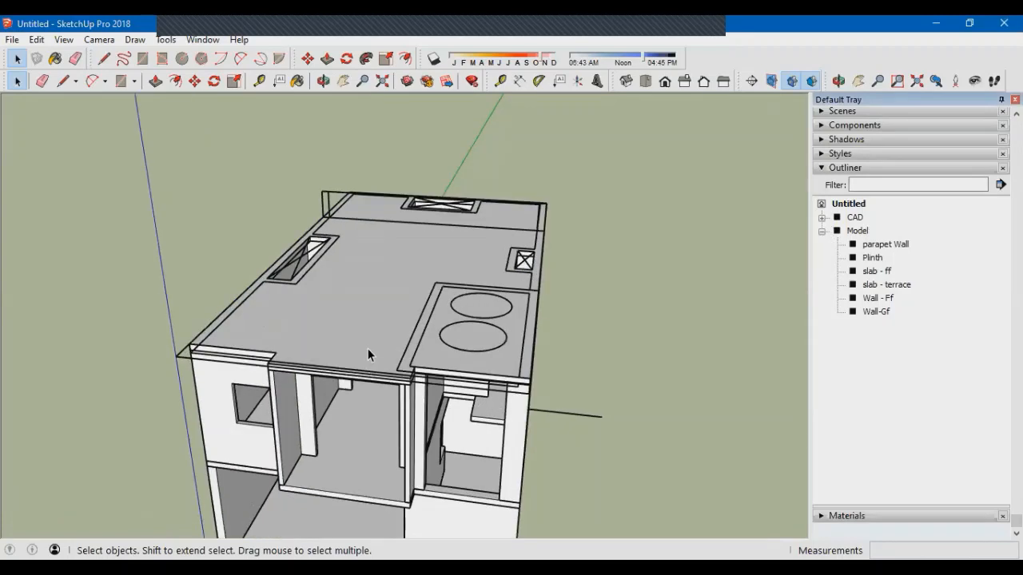
pyautogui.click(369, 351)
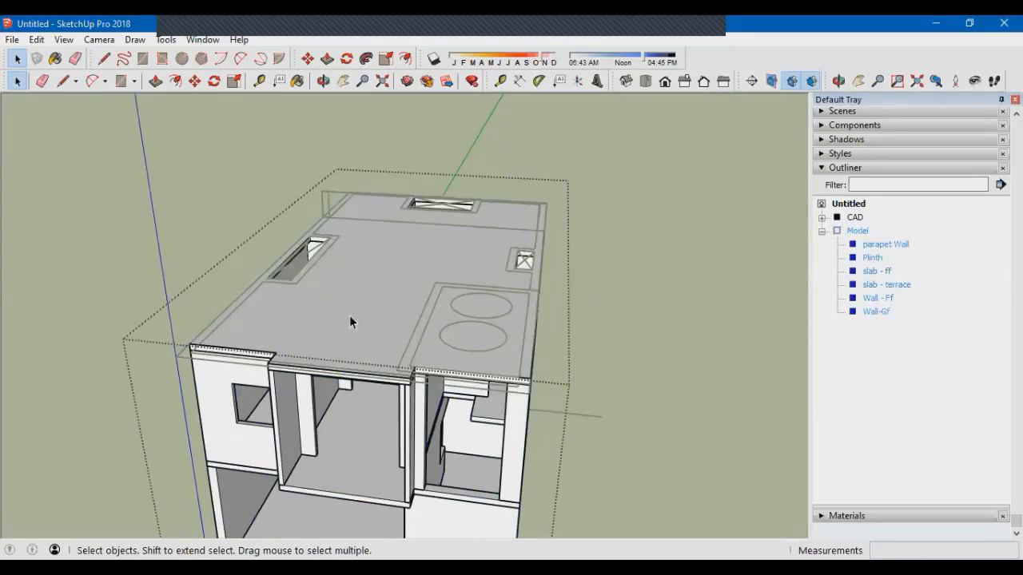
pyautogui.click(660, 320)
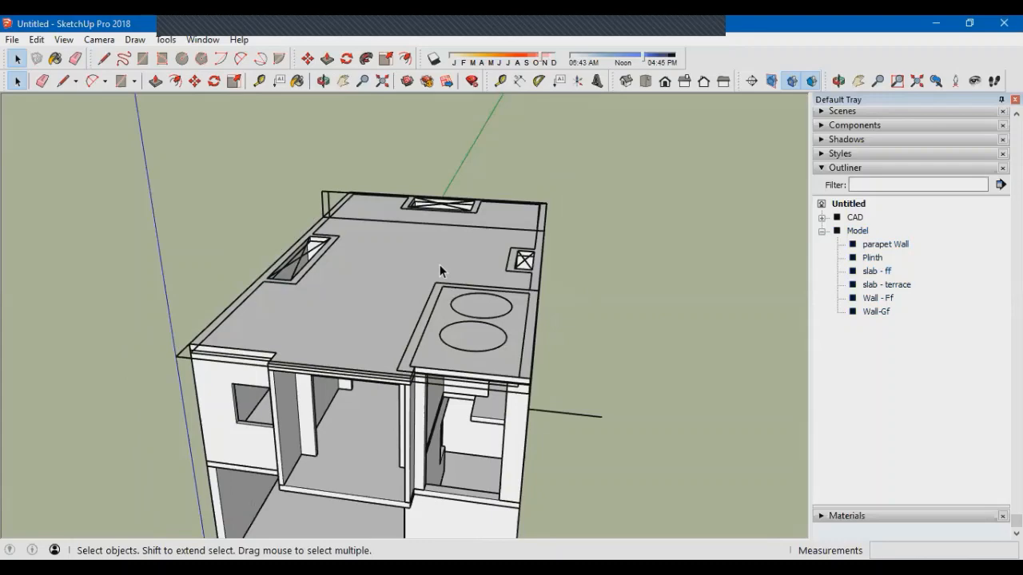
# Open the parapet Wall group and offset the outline of its face 9" inward
pyautogui.click(869, 247)
pyautogui.moveTo(356, 351); pyautogui.dragTo(484, 430, button='middle')
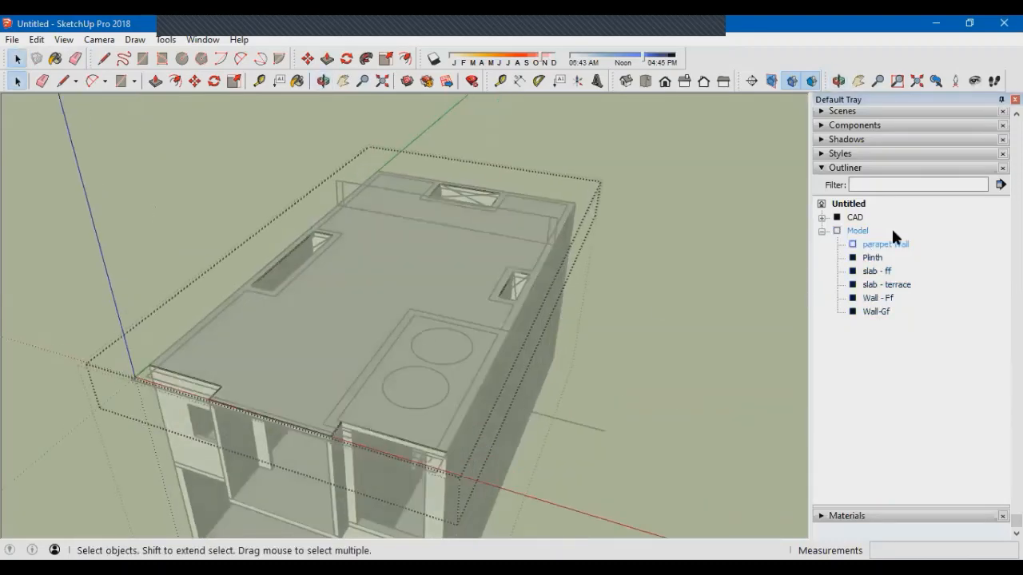
pyautogui.scroll(4, 284, 443)
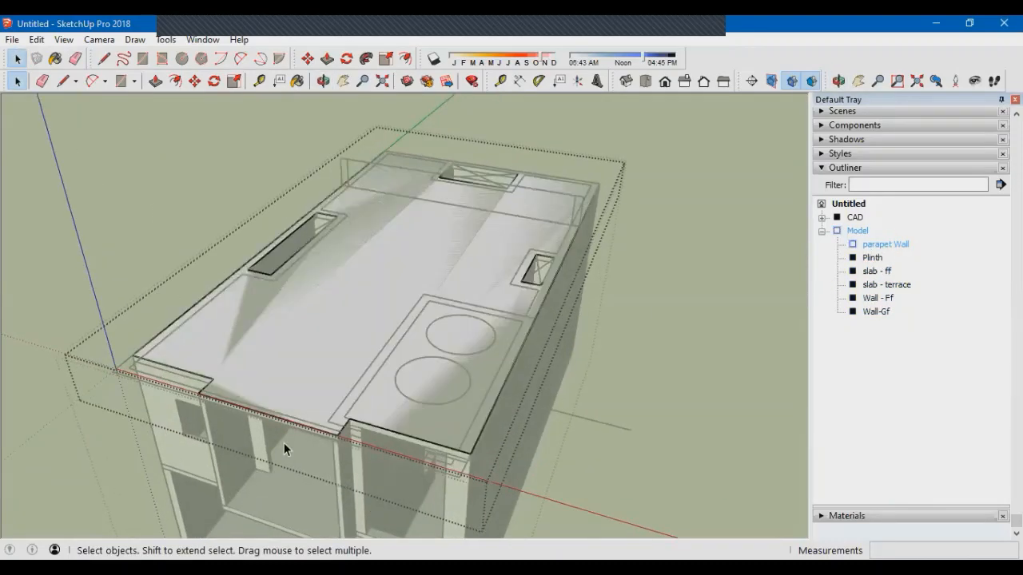
pyautogui.moveTo(284, 443); pyautogui.dragTo(330, 368, button='middle')
pyautogui.scroll(-3, 330, 368)
pyautogui.press('f')
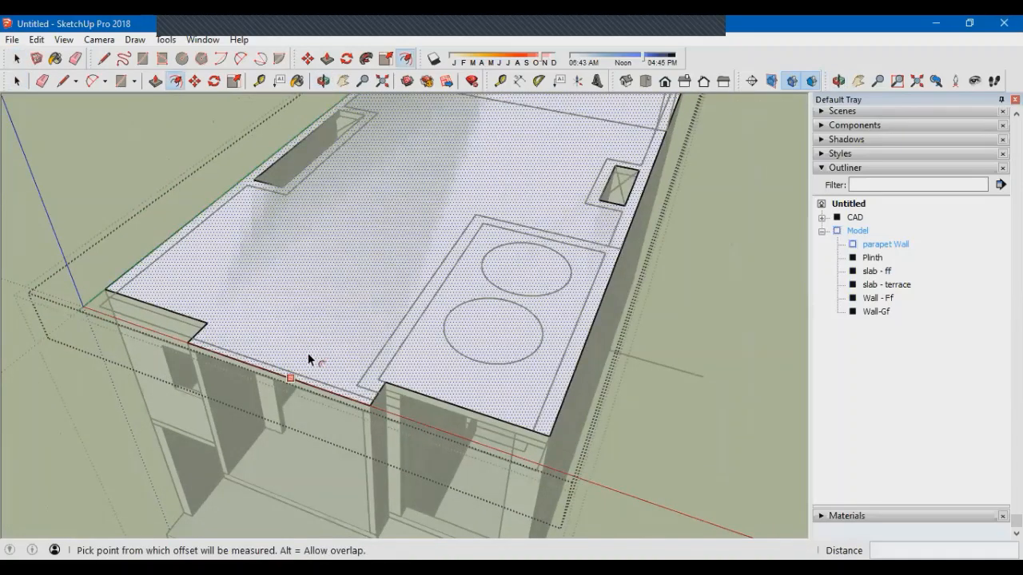
pyautogui.click(308, 356)
pyautogui.write('9')
pyautogui.press('Return')
pyautogui.scroll(-2, 352, 394)
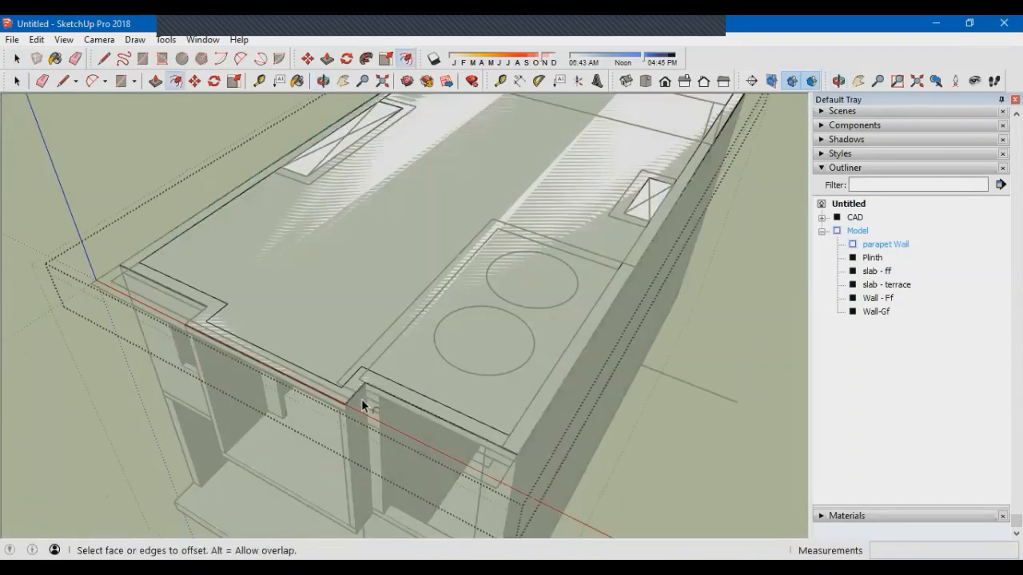
# Draw lines over the plan's wall outline around the long shaft, joining them to the offset parapet edge
pyautogui.moveTo(361, 399); pyautogui.dragTo(318, 207, button='middle')
pyautogui.scroll(6, 294, 330)
pyautogui.scroll(3, 292, 289)
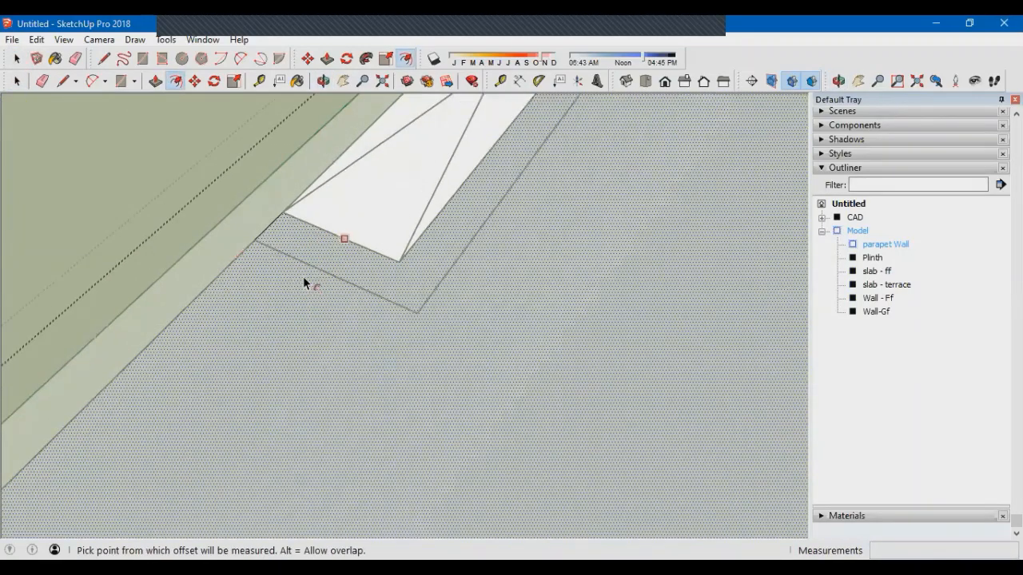
pyautogui.scroll(-2, 303, 281)
pyautogui.scroll(2, 293, 306)
pyautogui.press('l')
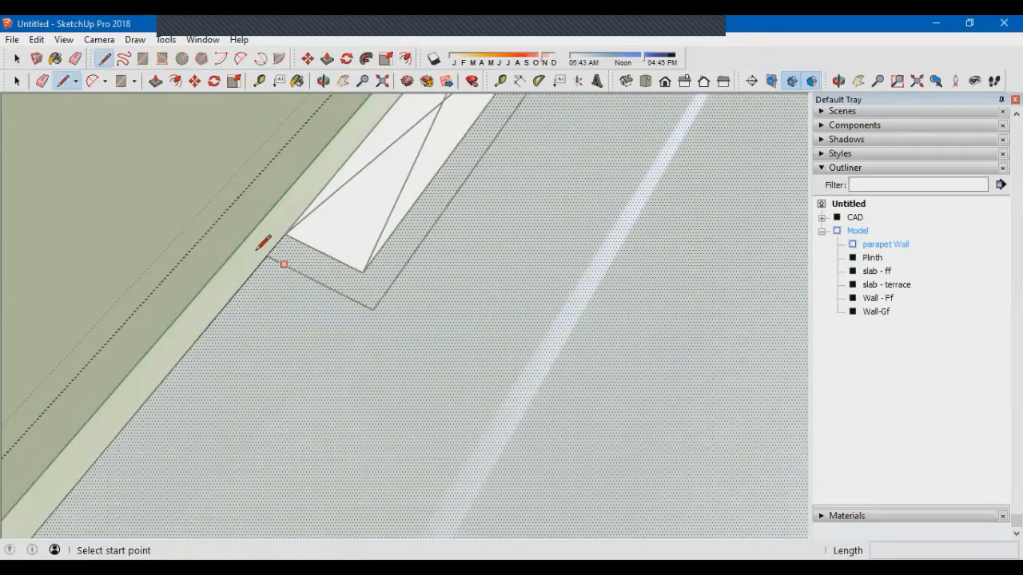
pyautogui.scroll(-2, 312, 424)
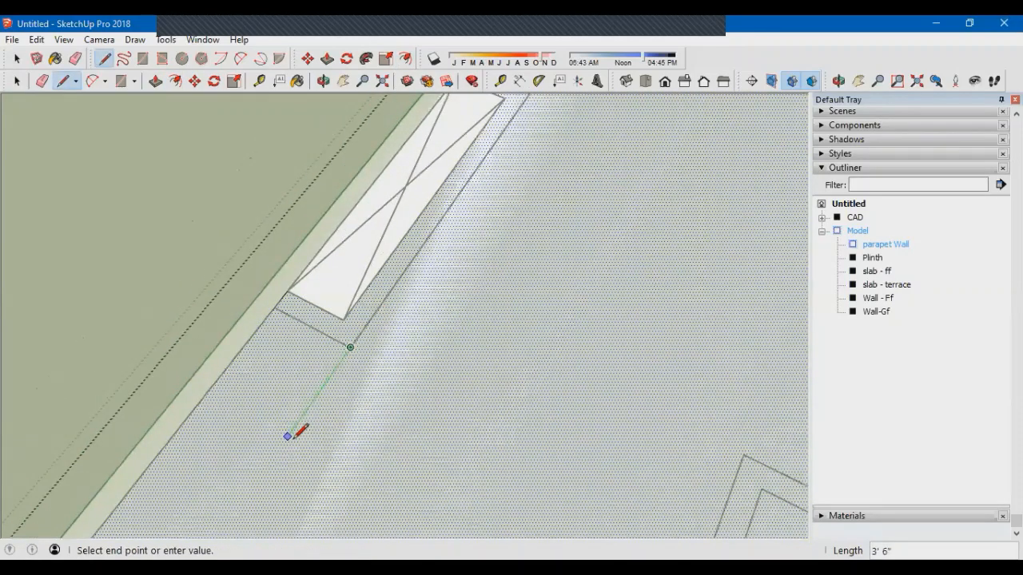
pyautogui.scroll(3, 495, 152)
pyautogui.click(390, 117)
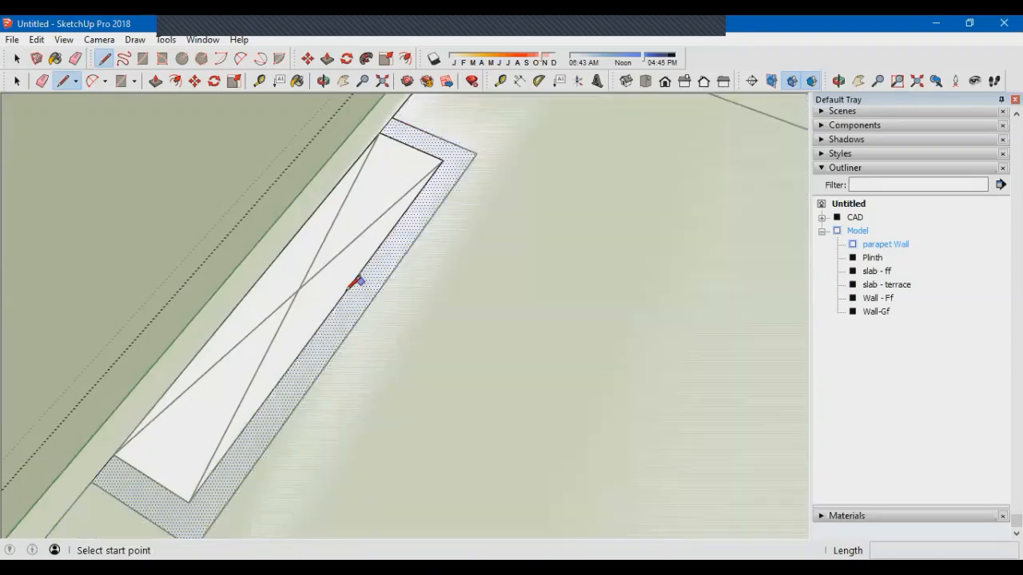
# Draw lines over the three-sided wall outline around the rear shaft, ending on the offset parapet edge
pyautogui.scroll(-5, 321, 293)
pyautogui.scroll(4, 548, 166)
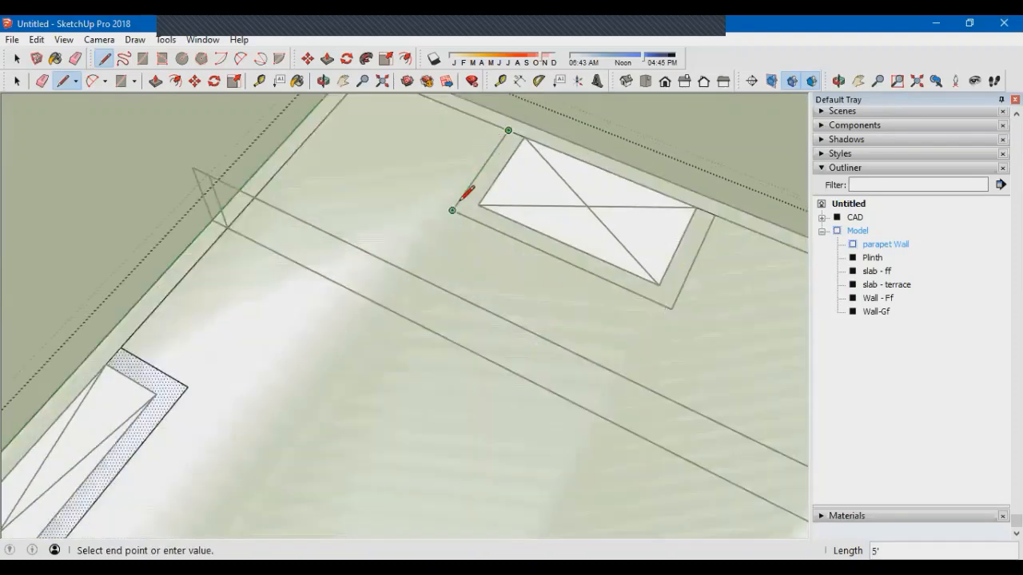
pyautogui.click(452, 210)
pyautogui.click(708, 225)
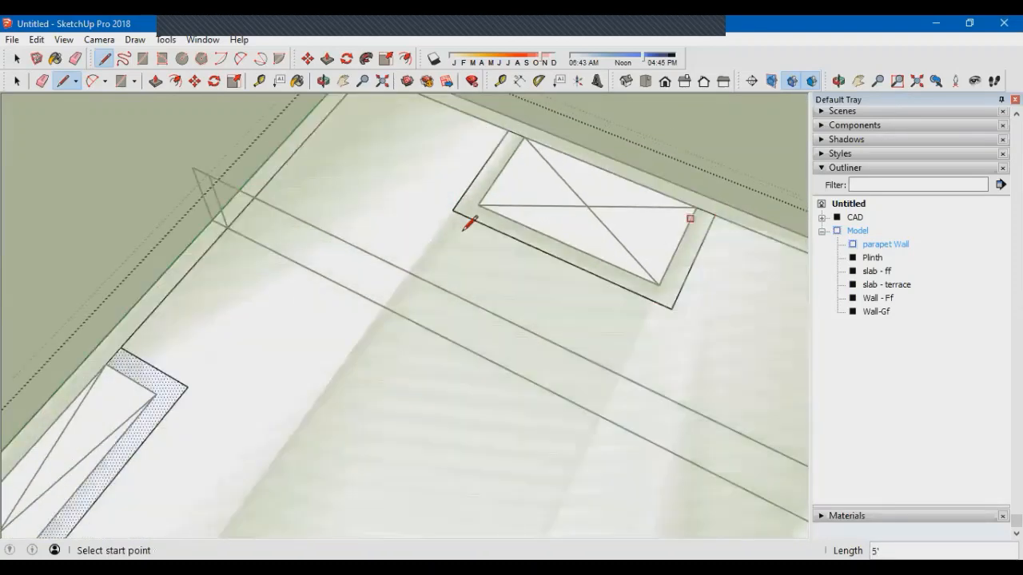
# Draw lines over the plan's wall outline around the small side shaft, ending on the offset parapet edge
pyautogui.scroll(-5, 459, 200)
pyautogui.moveTo(453, 183); pyautogui.dragTo(491, 320, button='middle')
pyautogui.scroll(5, 493, 303)
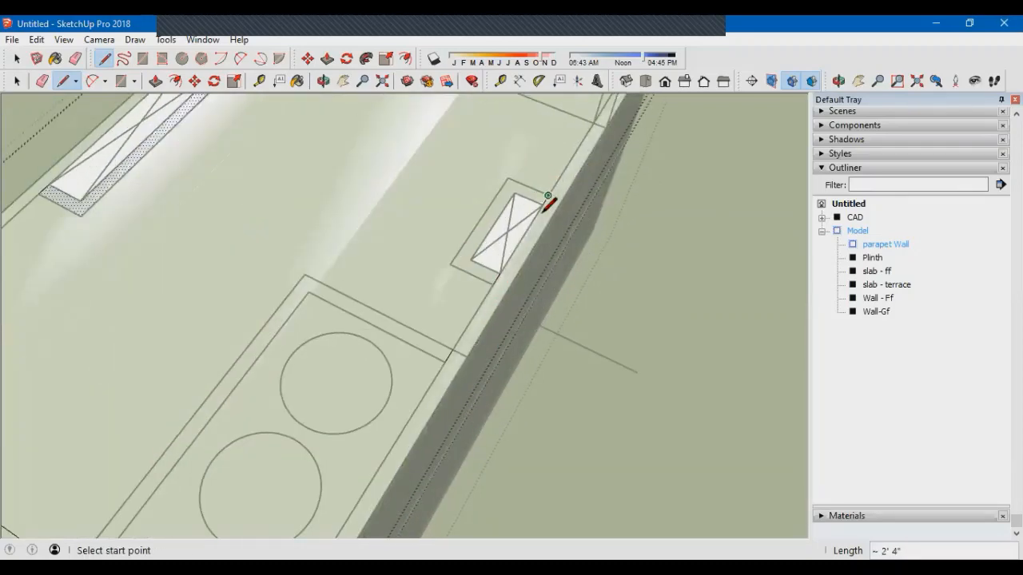
pyautogui.moveTo(548, 196); pyautogui.dragTo(515, 249, button='middle')
# Delete the faces inside the small side shaft, the long shaft and the rear shaft to open them up
pyautogui.press('space')
pyautogui.press('Delete')
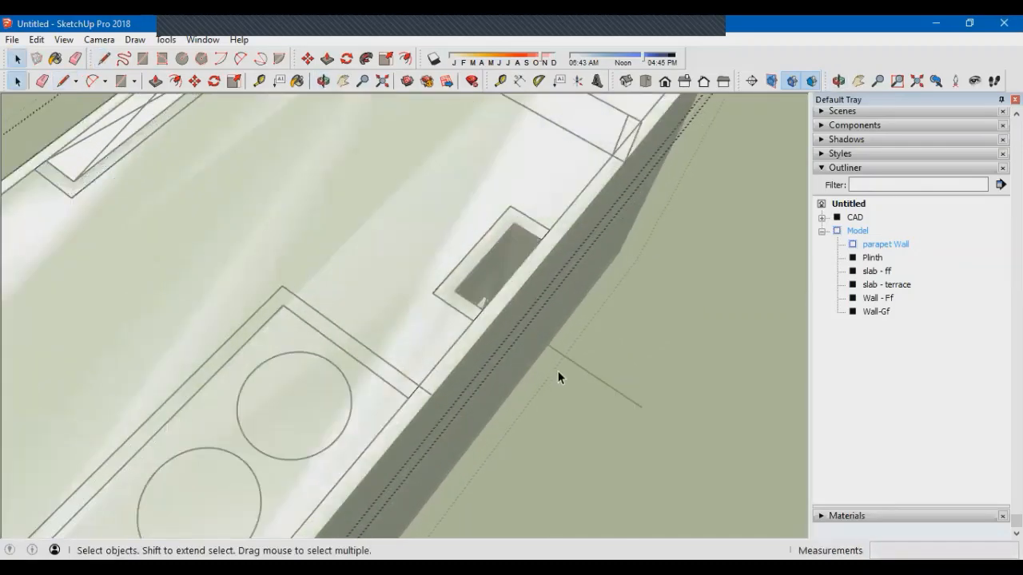
pyautogui.scroll(-3, 558, 371)
pyautogui.scroll(3, 285, 185)
pyautogui.click(285, 184)
pyautogui.press('Delete')
pyautogui.scroll(-4, 269, 305)
pyautogui.scroll(3, 508, 170)
pyautogui.click(490, 206)
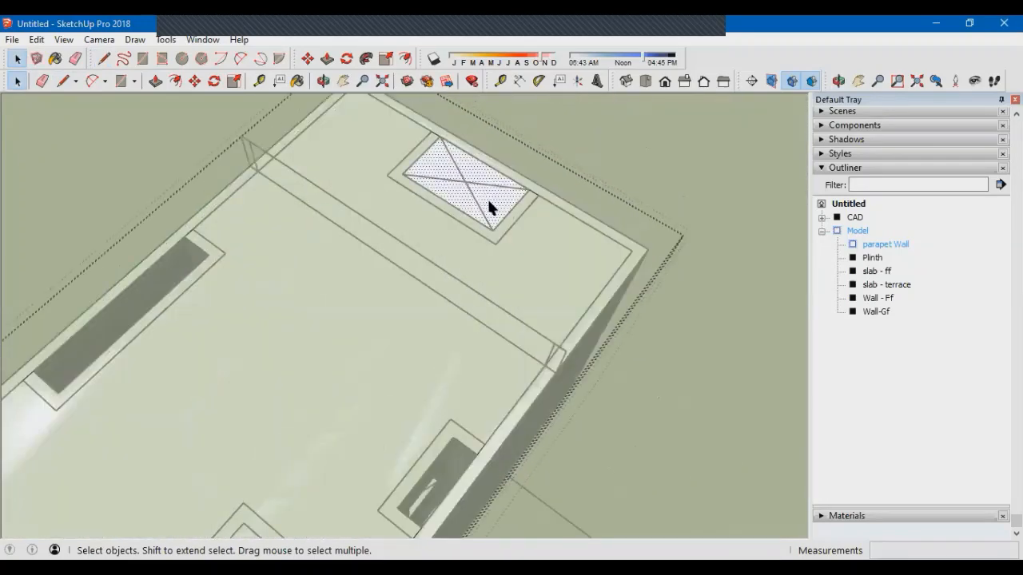
pyautogui.press('Delete')
# Push/Pull the perimeter parapet face up 3'
pyautogui.scroll(-4, 483, 220)
pyautogui.scroll(3, 514, 161)
pyautogui.press('p')
pyautogui.scroll(-2, 550, 179)
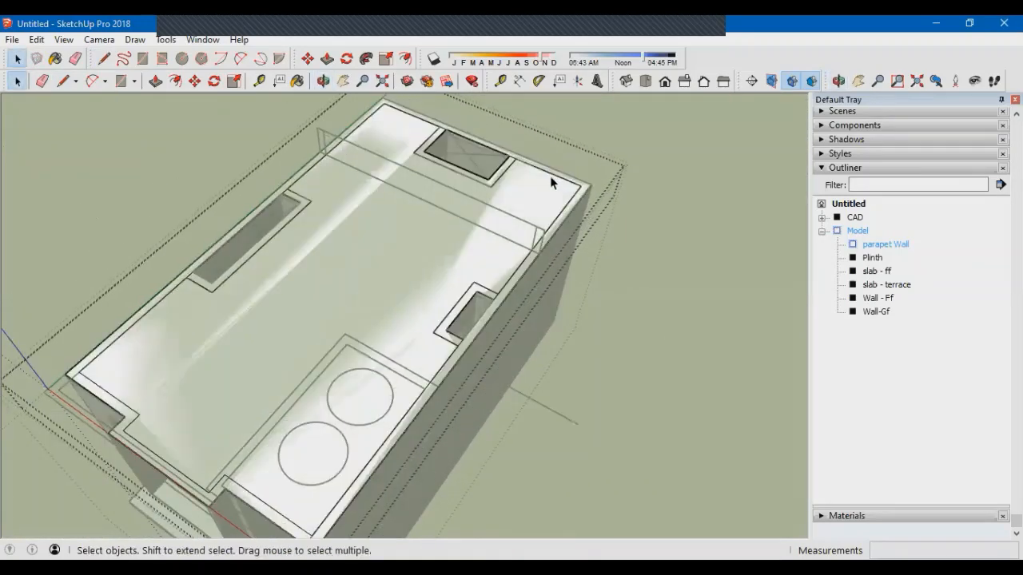
pyautogui.scroll(3, 586, 191)
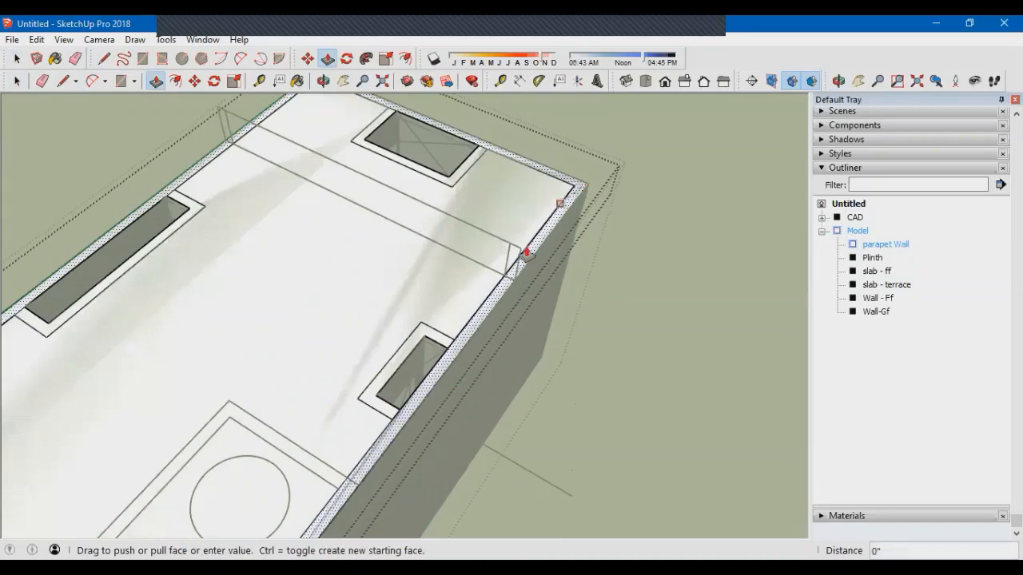
pyautogui.write("3'")
pyautogui.press('Return')
pyautogui.scroll(-3, 522, 254)
pyautogui.moveTo(522, 254)
pyautogui.mouseDown(button='middle')
pyautogui.moveTo(530, 232)
pyautogui.moveTo(534, 242)
pyautogui.mouseUp(button='middle')
pyautogui.scroll(2, 473, 160)
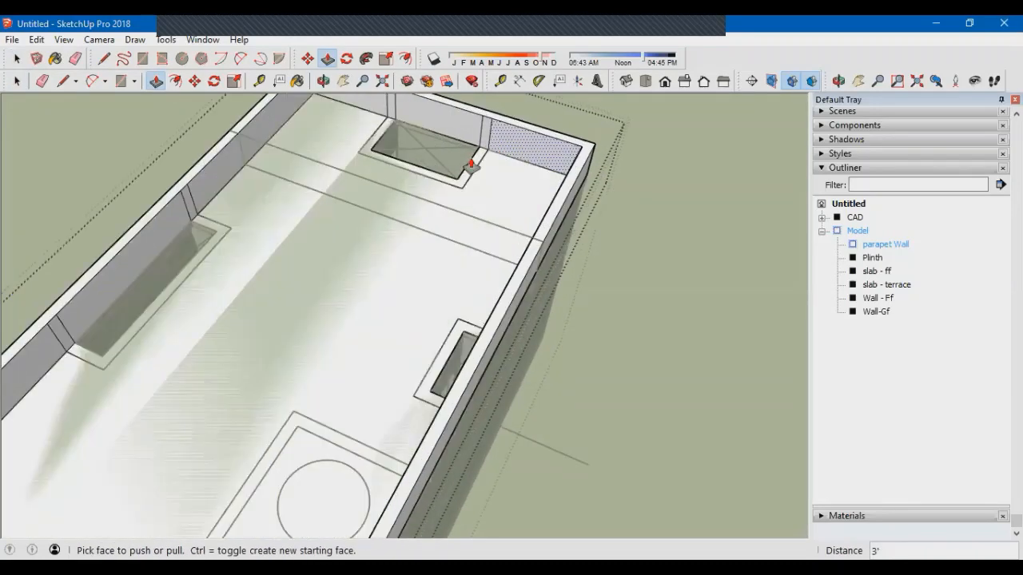
# Push/Pull the wall face around the rear shaft up 3', level with the parapet top
pyautogui.click(473, 167)
pyautogui.press('Escape')
pyautogui.scroll(-2, 500, 142)
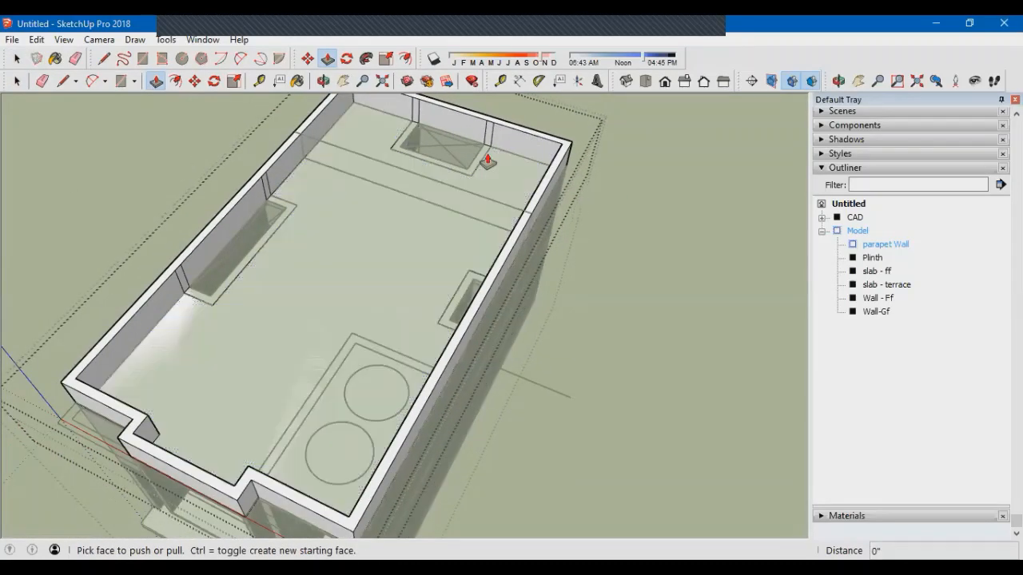
pyautogui.click(482, 158)
pyautogui.click(518, 136)
# Push/Pull the wall faces around the long shaft and the small side shaft up 3' to match the parapet
pyautogui.scroll(-2, 400, 249)
pyautogui.moveTo(440, 265); pyautogui.dragTo(488, 267, button='middle')
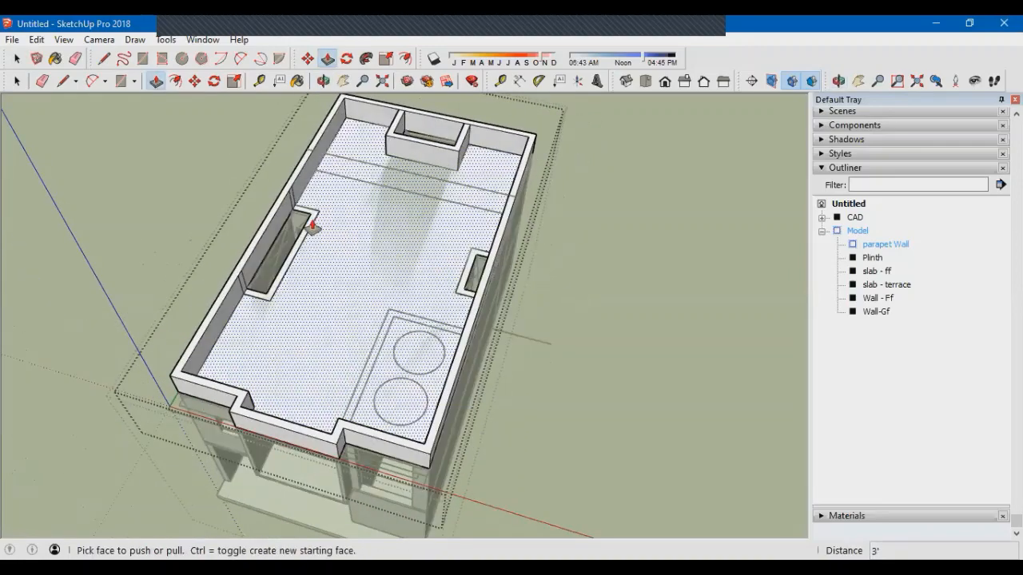
pyautogui.scroll(3, 312, 227)
pyautogui.click(316, 210)
pyautogui.click(184, 323)
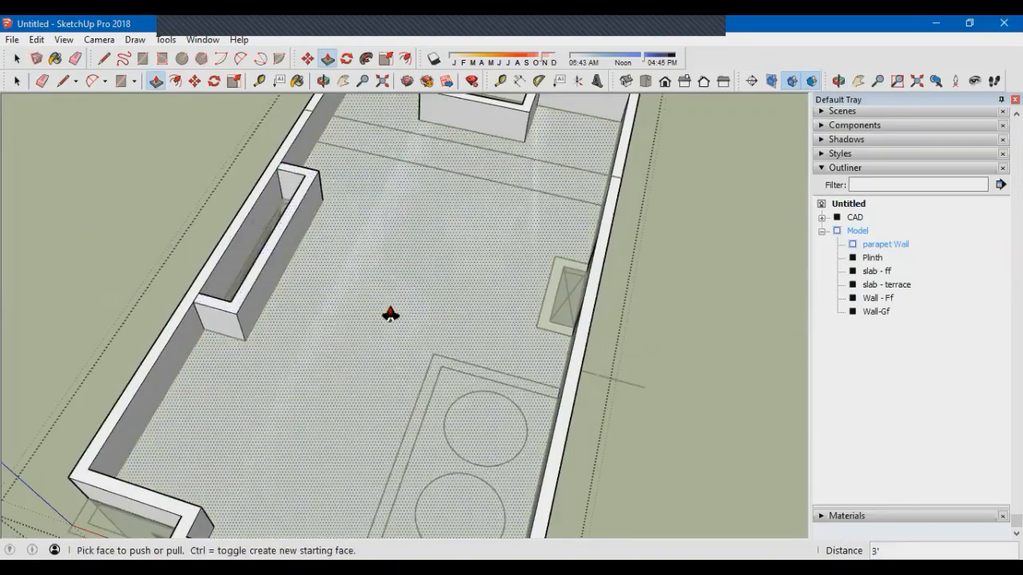
pyautogui.scroll(-1, 459, 313)
pyautogui.scroll(2, 528, 331)
pyautogui.click(541, 338)
pyautogui.click(580, 369)
# Remove the floor face enclosed by the parapet walls and select all the connected wall geometry
pyautogui.scroll(-5, 591, 343)
pyautogui.moveTo(607, 320); pyautogui.dragTo(399, 300, button='middle')
pyautogui.scroll(2, 456, 271)
pyautogui.scroll(-3, 539, 171)
pyautogui.moveTo(502, 352); pyautogui.dragTo(528, 296, button='middle')
pyautogui.press('space')
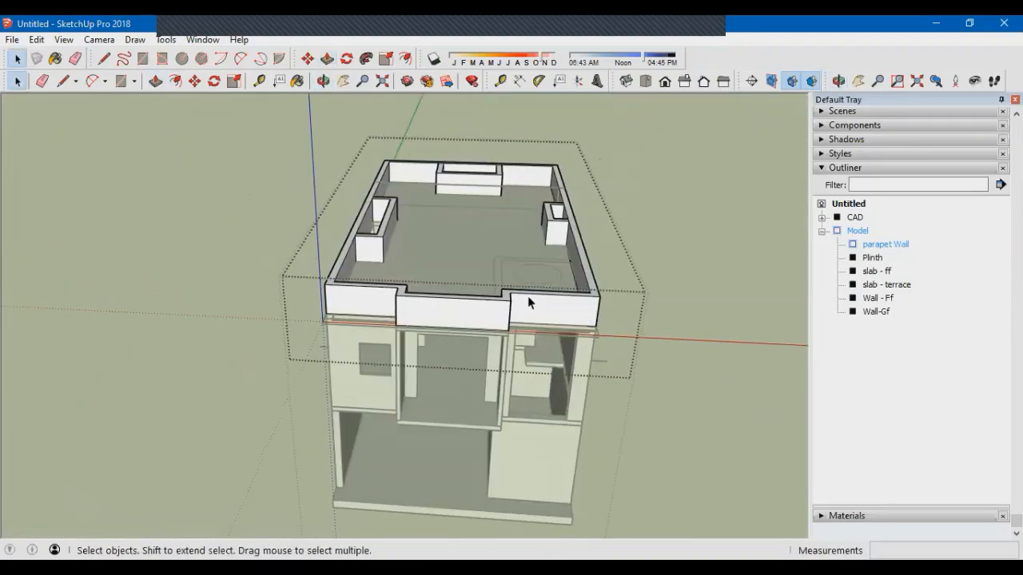
pyautogui.click(528, 296)
pyautogui.moveTo(484, 331); pyautogui.dragTo(543, 270, button='middle')
pyautogui.scroll(1, 557, 230)
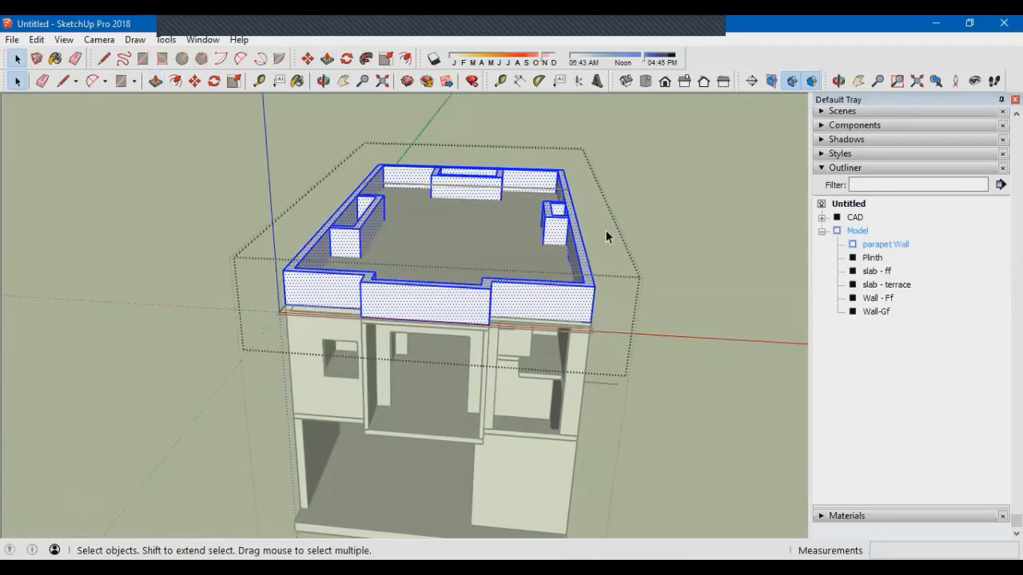
# Select the parapet Wall group to check in its entity information whether it is a solid, and reopen it for editing
pyautogui.click(605, 230)
pyautogui.scroll(3, 879, 151)
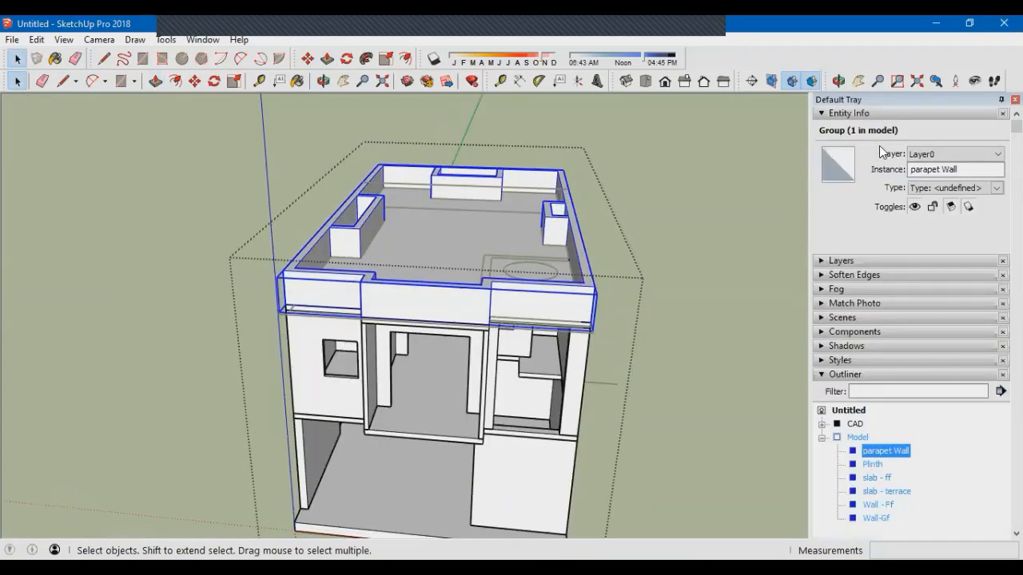
pyautogui.moveTo(548, 305)
pyautogui.mouseDown(button='middle')
pyautogui.moveTo(548, 285)
pyautogui.moveTo(552, 295)
pyautogui.mouseUp(button='middle')
pyautogui.doubleClick(548, 304)
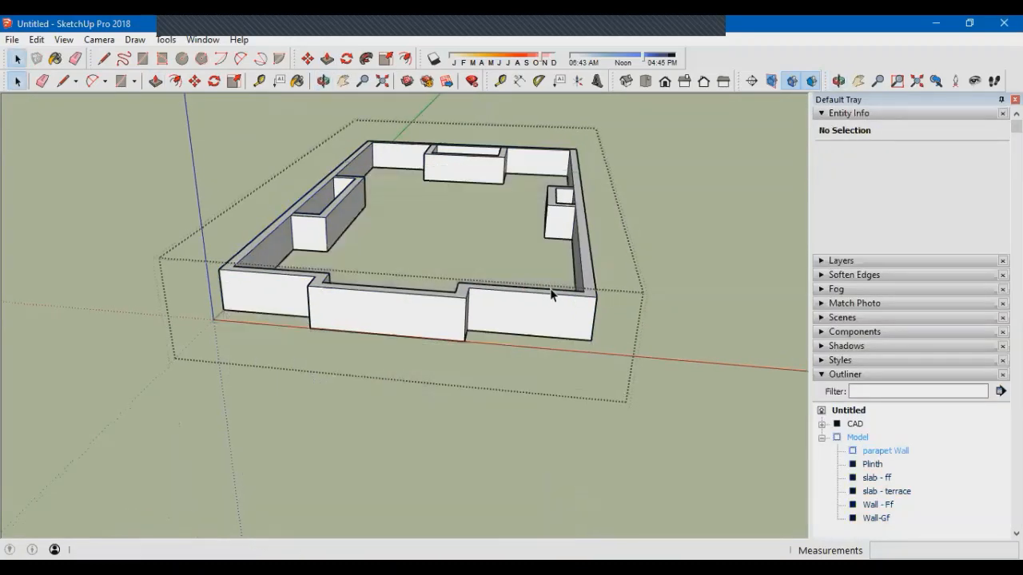
# Erase the leftover edges on the parapet top where the small side shaft's walls meet it
pyautogui.scroll(4, 574, 206)
pyautogui.scroll(5, 574, 206)
pyautogui.press('e')
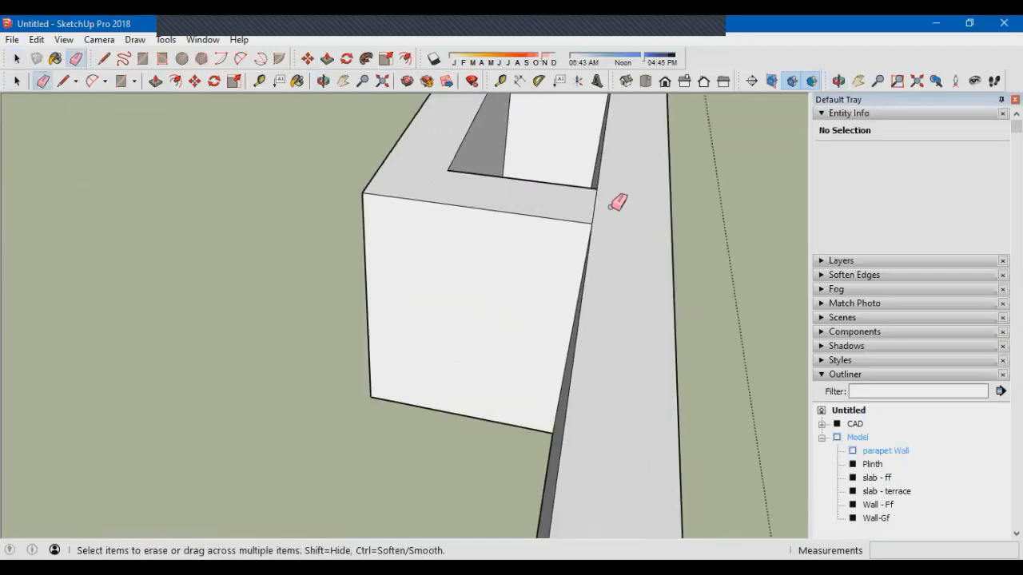
pyautogui.moveTo(606, 206); pyautogui.dragTo(605, 211)
pyautogui.scroll(-4, 599, 358)
pyautogui.scroll(5, 605, 174)
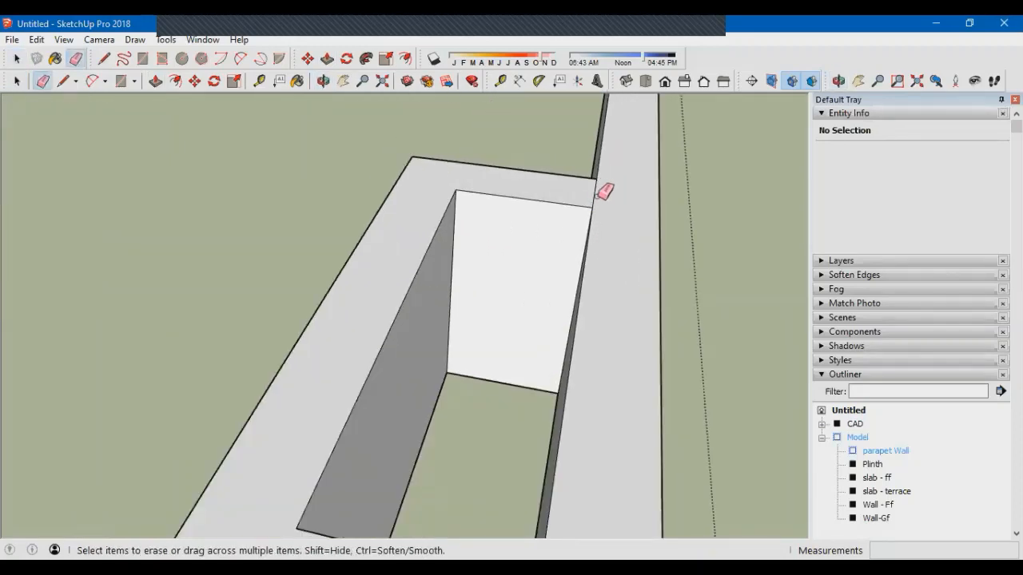
pyautogui.click(595, 200)
pyautogui.scroll(-3, 566, 323)
# Erase the leftover edges on the parapet top where the rear and long shaft walls join it
pyautogui.scroll(-3, 567, 382)
pyautogui.scroll(5, 497, 183)
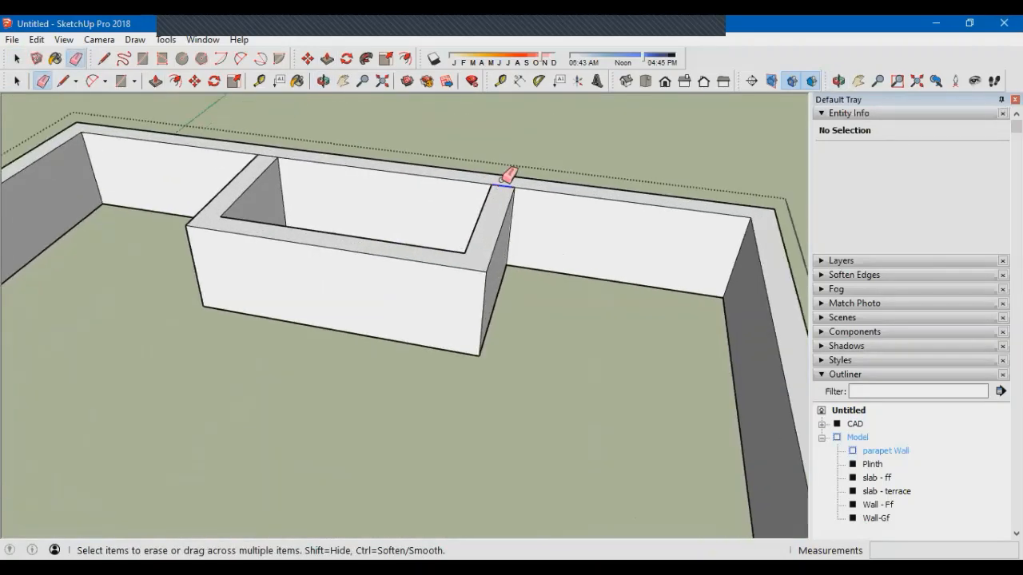
pyautogui.scroll(-4, 640, 224)
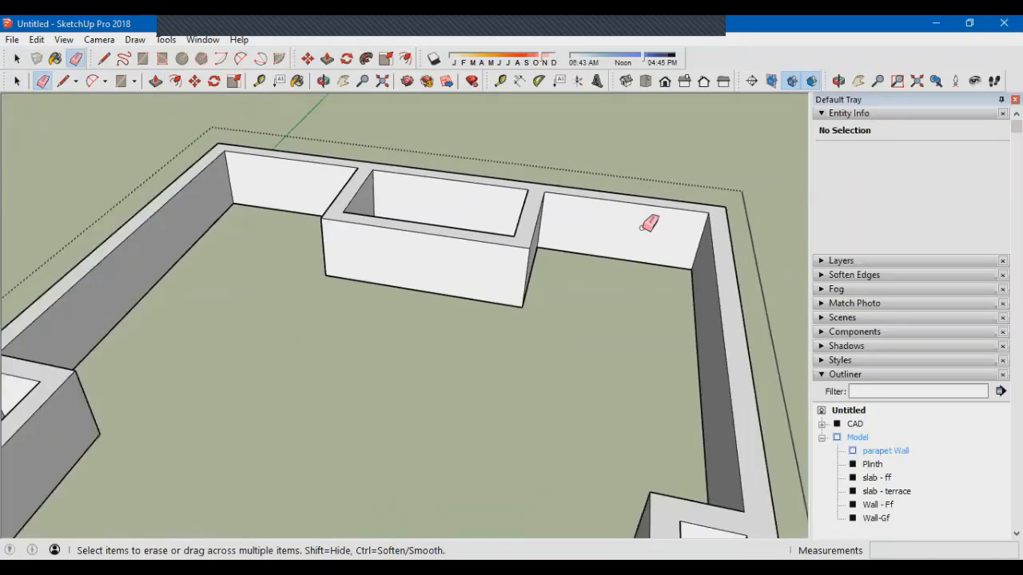
pyautogui.scroll(5, 352, 295)
pyautogui.scroll(-4, 333, 333)
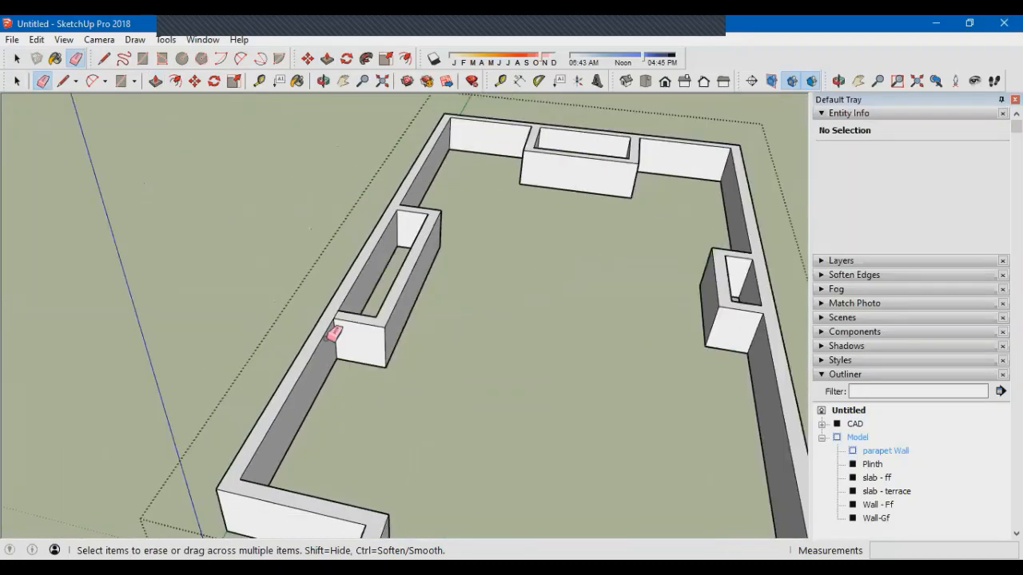
pyautogui.scroll(5, 354, 281)
pyautogui.scroll(-4, 367, 262)
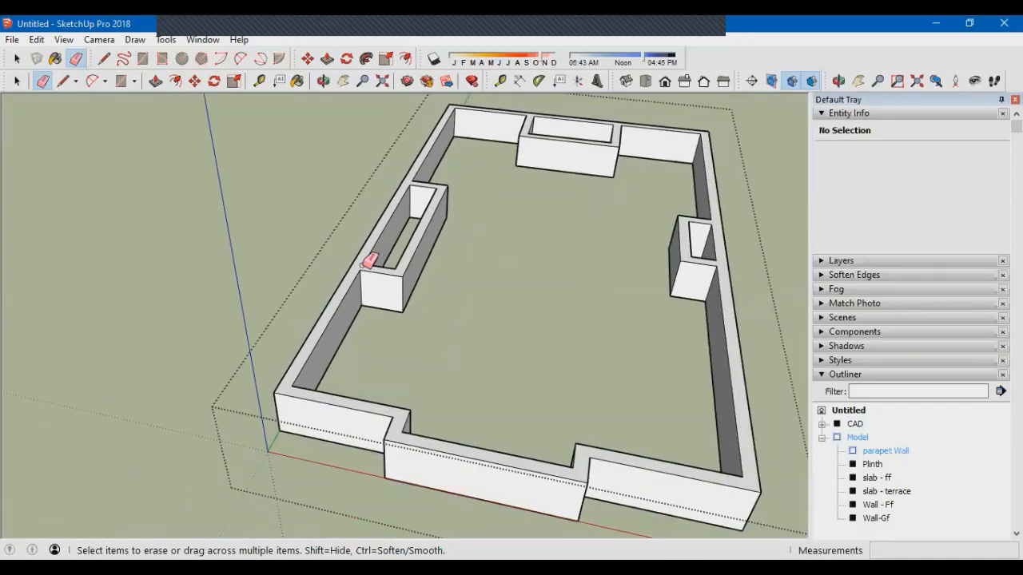
# Close the open underside of the long shaft's wall with a short line at the parapet and erase the dividing edges
pyautogui.moveTo(370, 258); pyautogui.dragTo(484, 131, button='middle')
pyautogui.scroll(6, 391, 266)
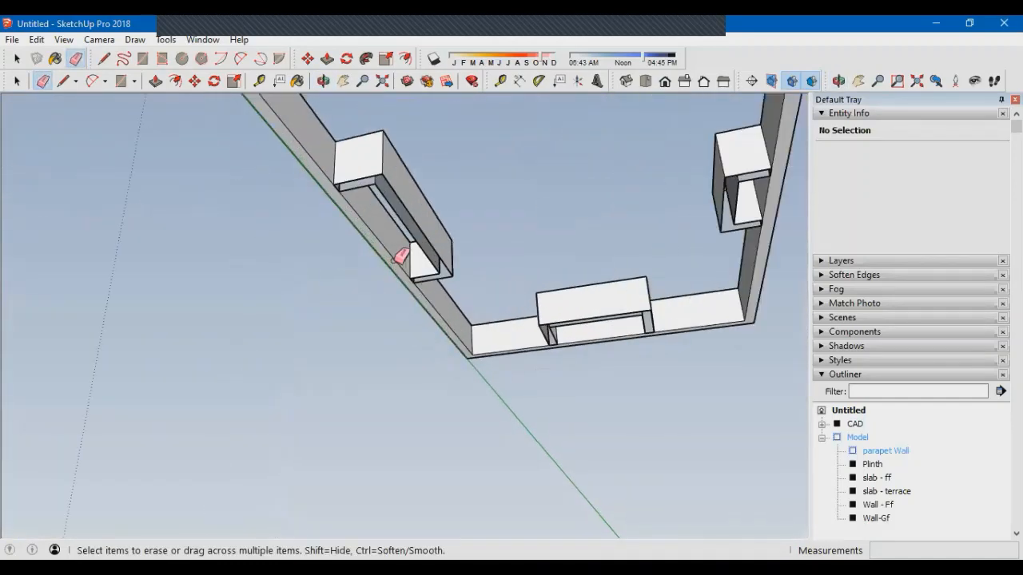
pyautogui.press('l')
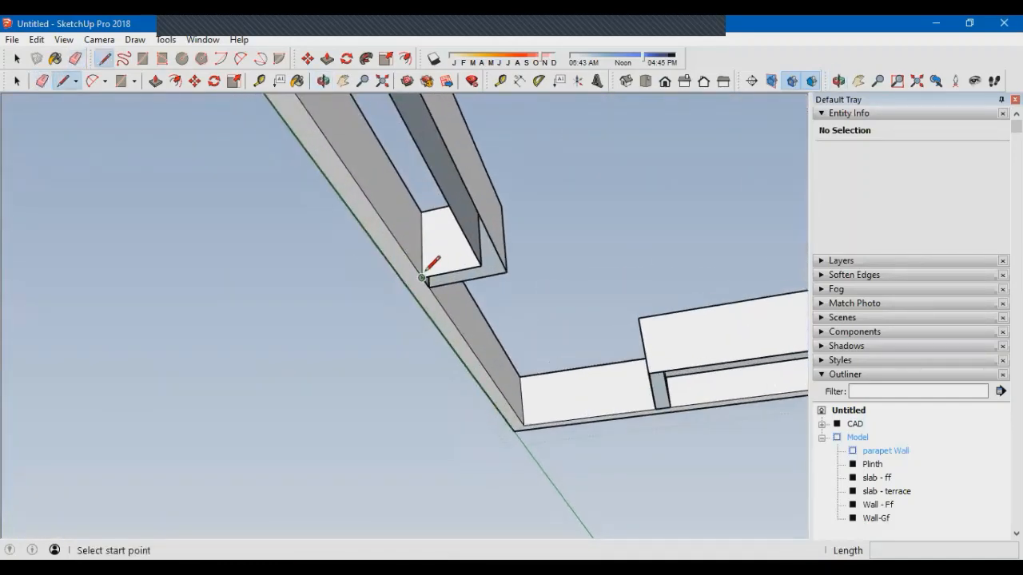
pyautogui.click(429, 286)
pyautogui.scroll(4, 432, 291)
pyautogui.press('e')
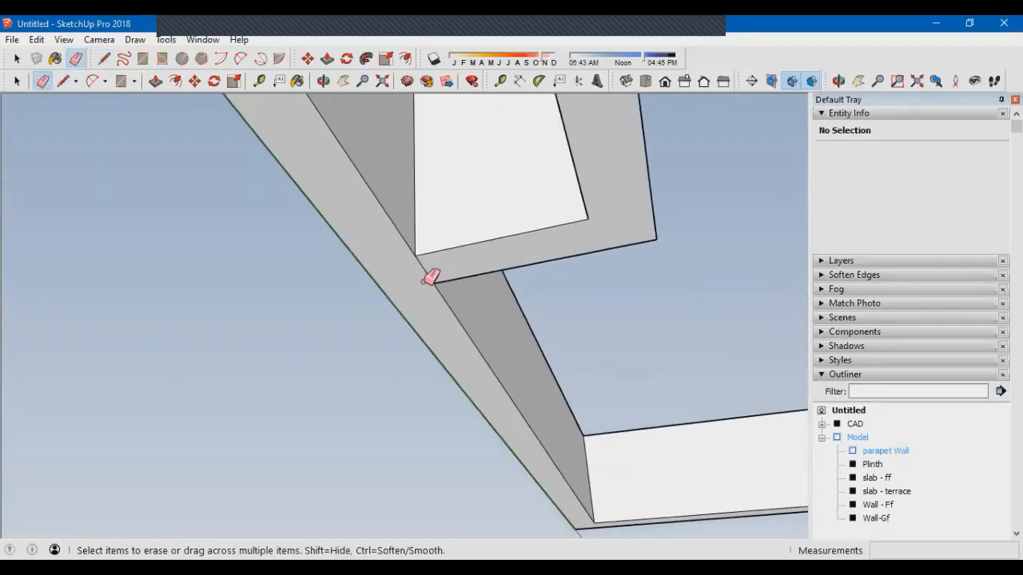
pyautogui.scroll(-2, 439, 279)
pyautogui.scroll(-3, 447, 336)
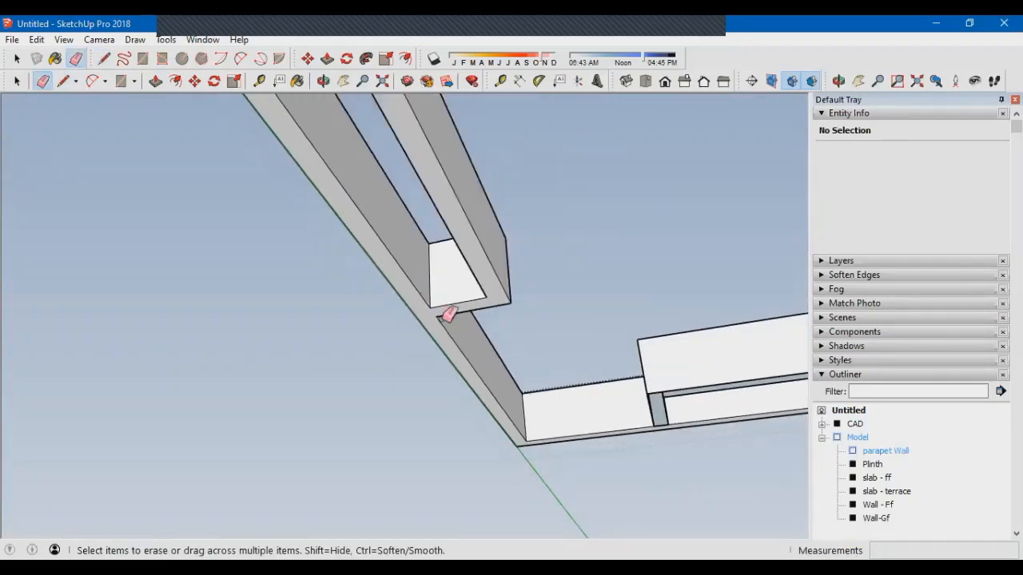
pyautogui.scroll(3, 350, 178)
pyautogui.scroll(-2, 341, 176)
# Close the underside of the rear shaft's wall with a 9" line along the parapet and erase the dividing edges
pyautogui.scroll(5, 575, 360)
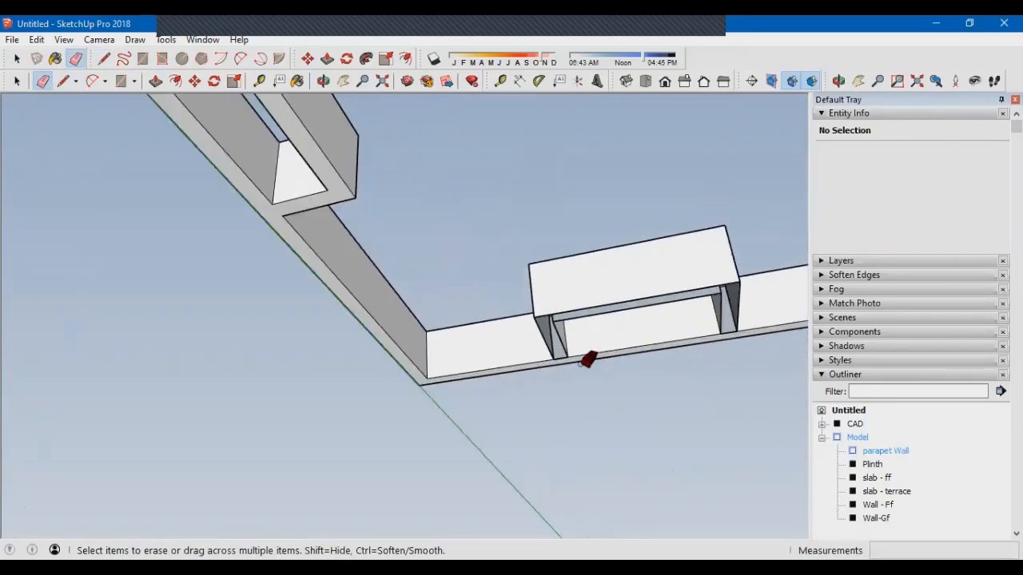
pyautogui.press('l')
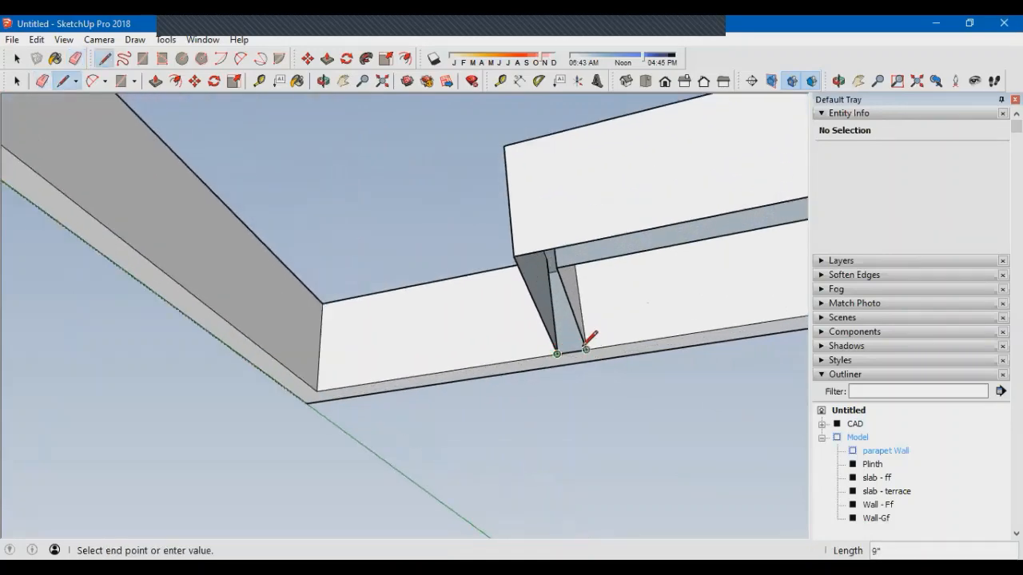
pyautogui.click(585, 349)
pyautogui.scroll(3, 575, 342)
pyautogui.press('e')
pyautogui.scroll(-2, 546, 337)
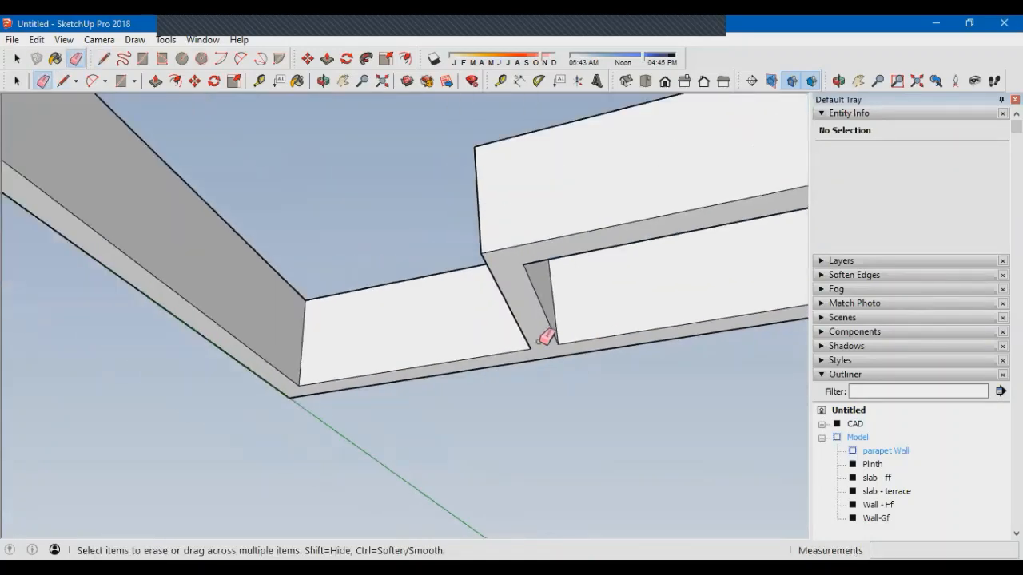
pyautogui.scroll(-3, 544, 328)
pyautogui.scroll(3, 685, 305)
pyautogui.moveTo(689, 295); pyautogui.dragTo(678, 312)
pyautogui.scroll(-2, 352, 346)
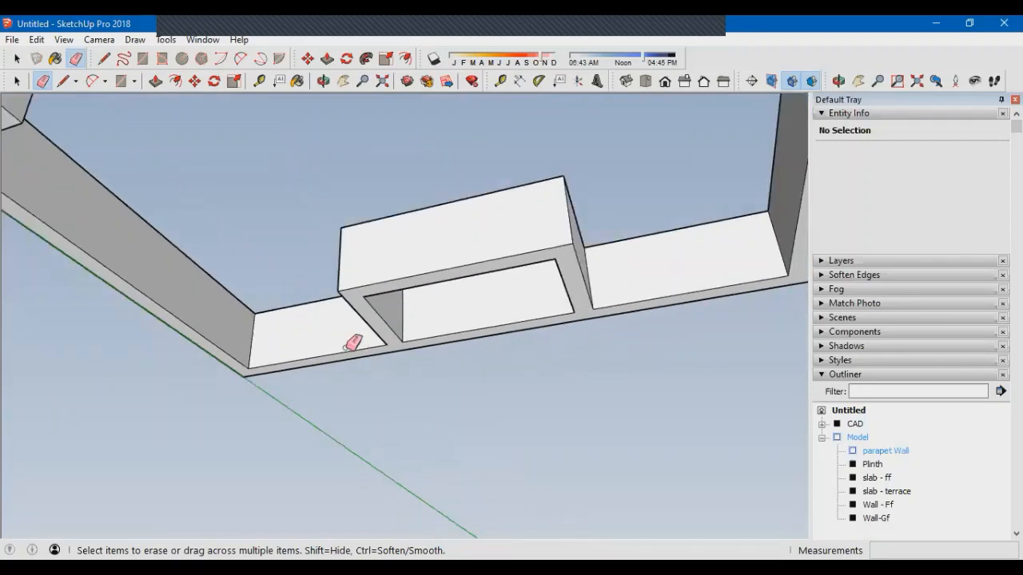
# Close the underside of the small side shaft's wall with a line along the parapet and erase the dividing edges
pyautogui.scroll(-4, 468, 194)
pyautogui.scroll(6, 468, 156)
pyautogui.press('l')
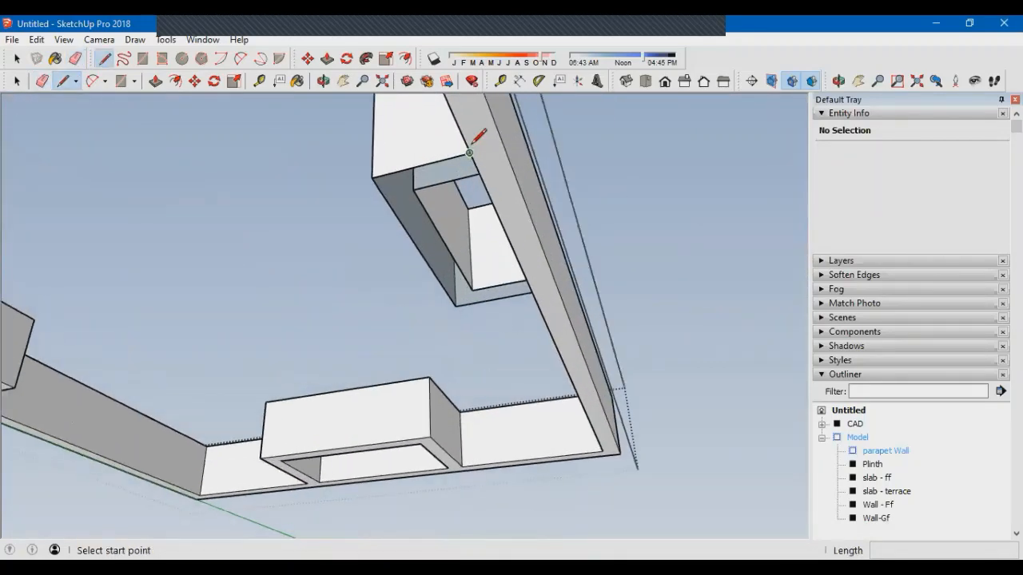
pyautogui.click(478, 173)
pyautogui.scroll(2, 479, 169)
pyautogui.press('e')
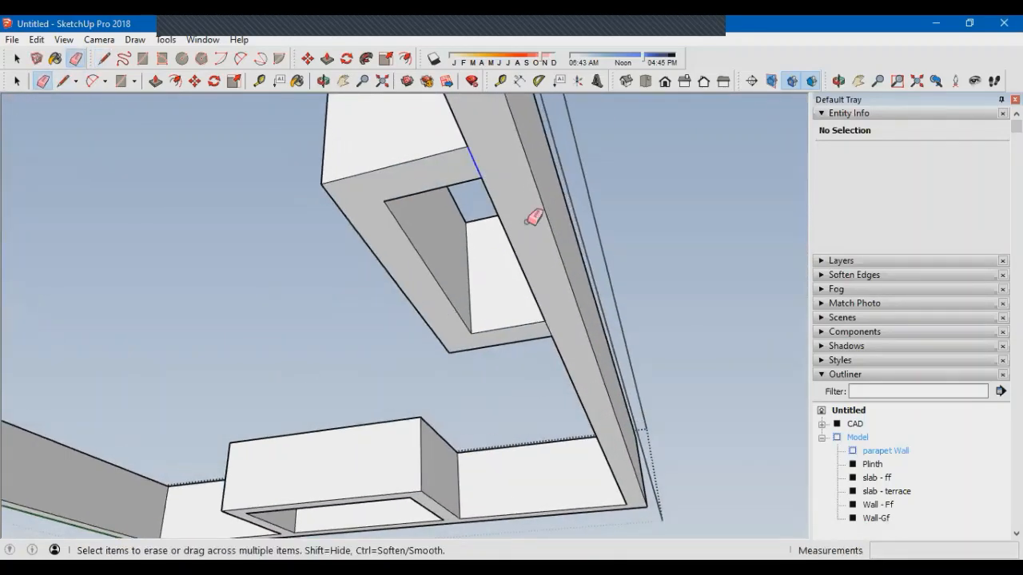
# Leave the parapet Wall group and select it to check in its entity information whether it is a solid
pyautogui.scroll(-4, 547, 303)
pyautogui.moveTo(516, 256)
pyautogui.mouseDown(button='middle')
pyautogui.moveTo(554, 395)
pyautogui.moveTo(527, 418)
pyautogui.mouseUp(button='middle')
pyautogui.scroll(-2, 523, 421)
pyautogui.moveTo(472, 232); pyautogui.dragTo(451, 318, button='middle')
pyautogui.scroll(-2, 448, 319)
pyautogui.scroll(-2, 452, 319)
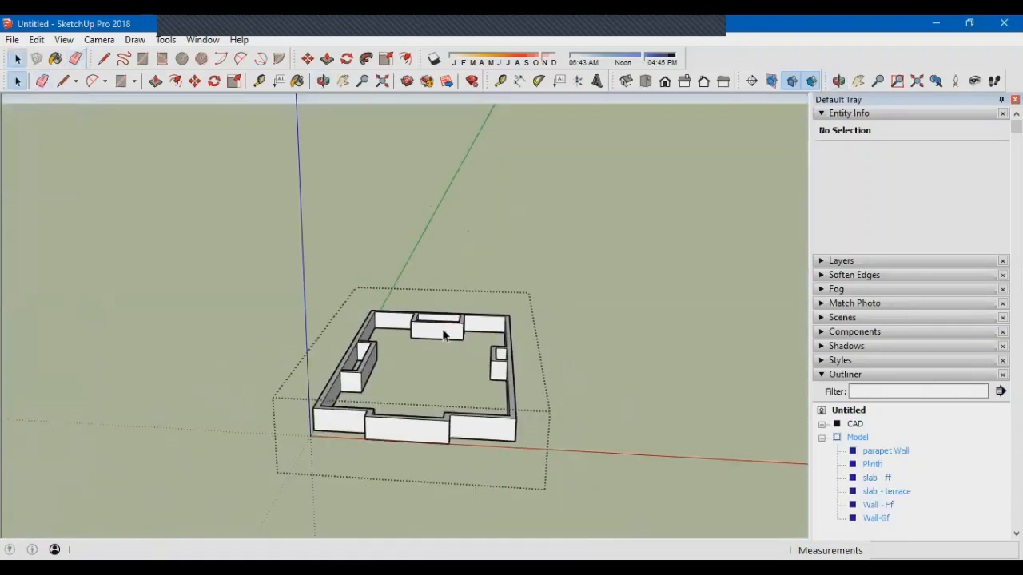
pyautogui.click(444, 334)
pyautogui.scroll(2, 444, 334)
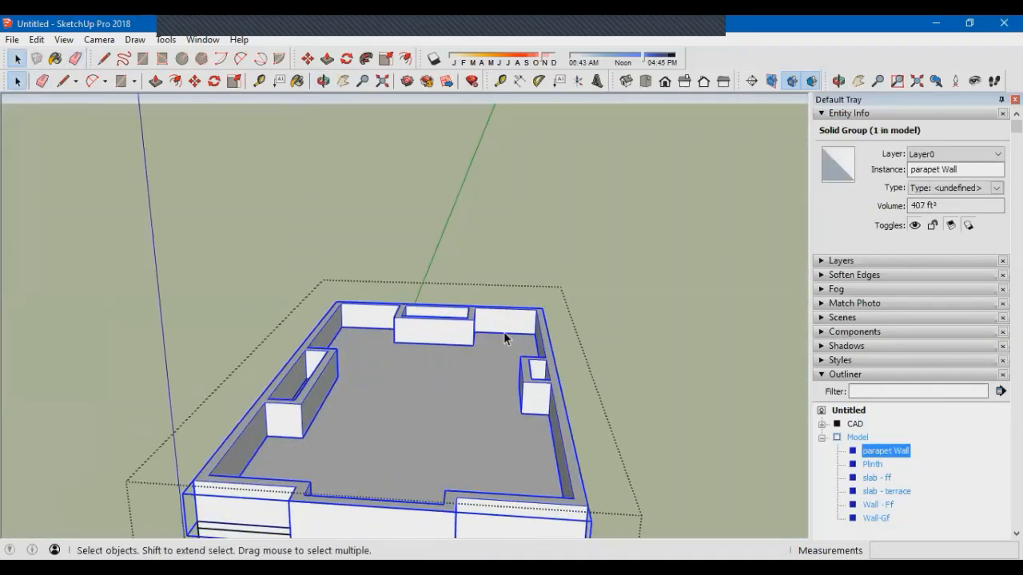
# Clear the selection, leave the Model group, and examine the whole house with its parapet from the front, above and the side
pyautogui.scroll(-3, 503, 334)
pyautogui.moveTo(503, 334); pyautogui.dragTo(447, 335, button='middle')
pyautogui.hotkey('ctrl', 't')
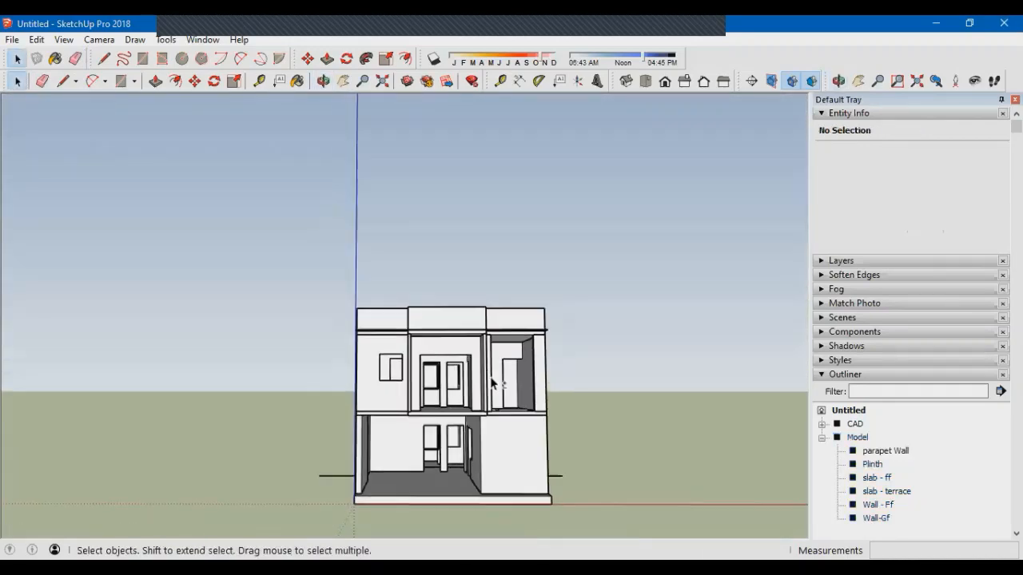
pyautogui.scroll(2, 489, 376)
pyautogui.moveTo(490, 376); pyautogui.dragTo(423, 376, button='middle')
pyautogui.scroll(-4, 456, 312)
pyautogui.moveTo(456, 313); pyautogui.dragTo(450, 440, button='middle')
pyautogui.scroll(3, 472, 383)
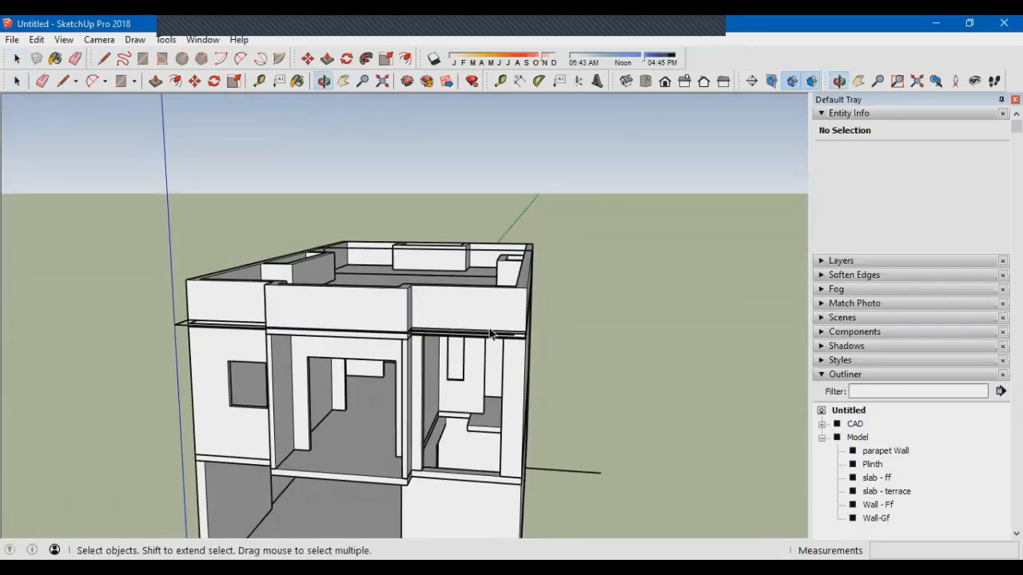
pyautogui.scroll(-2, 380, 312)
pyautogui.moveTo(381, 312); pyautogui.dragTo(445, 403, button='middle')
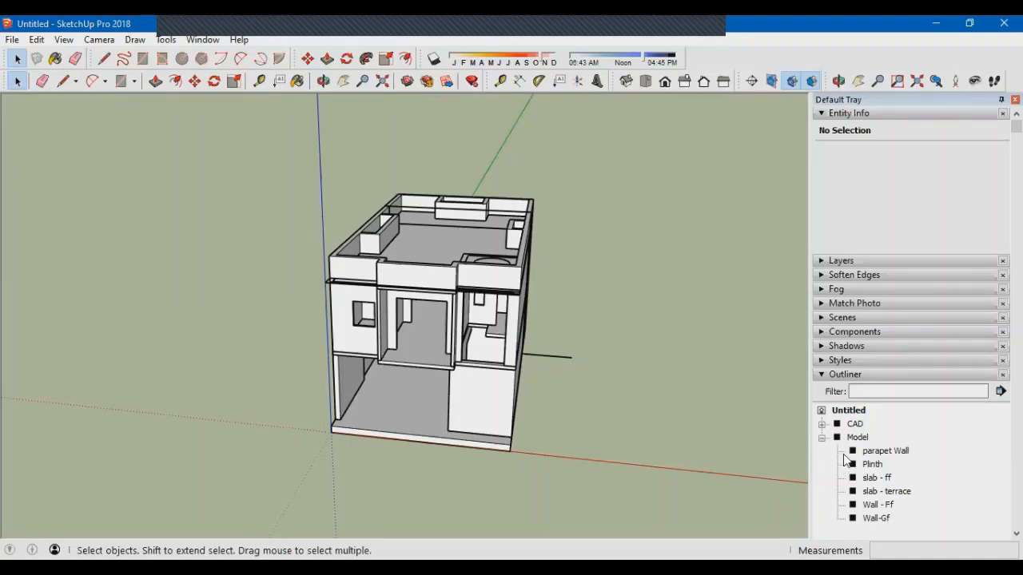
pyautogui.moveTo(491, 406); pyautogui.dragTo(568, 369, button='middle')
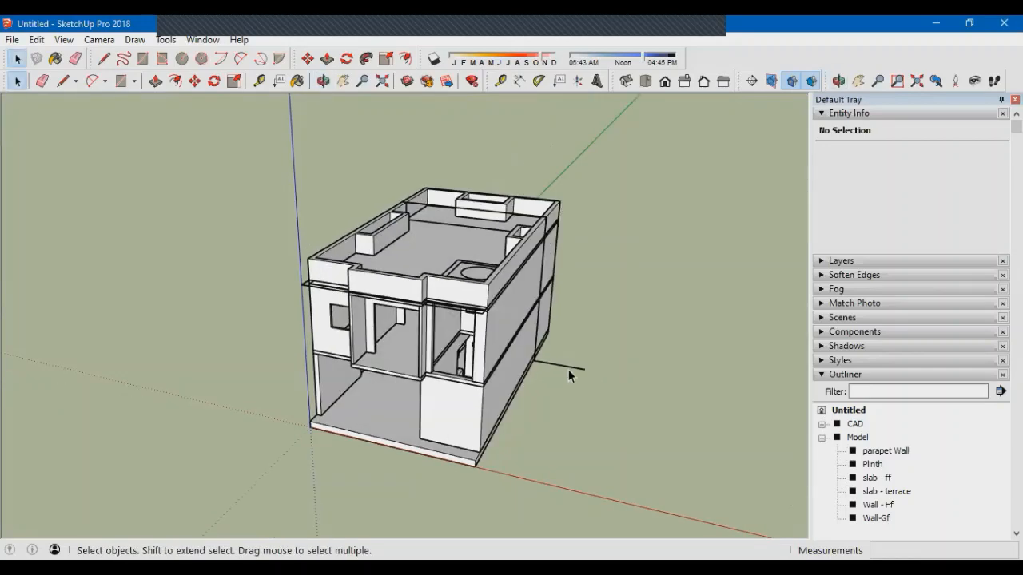
# Unhide the ground floor and first floor plan groups inside the CAD group
pyautogui.click(570, 370)
pyautogui.doubleClick(569, 373)
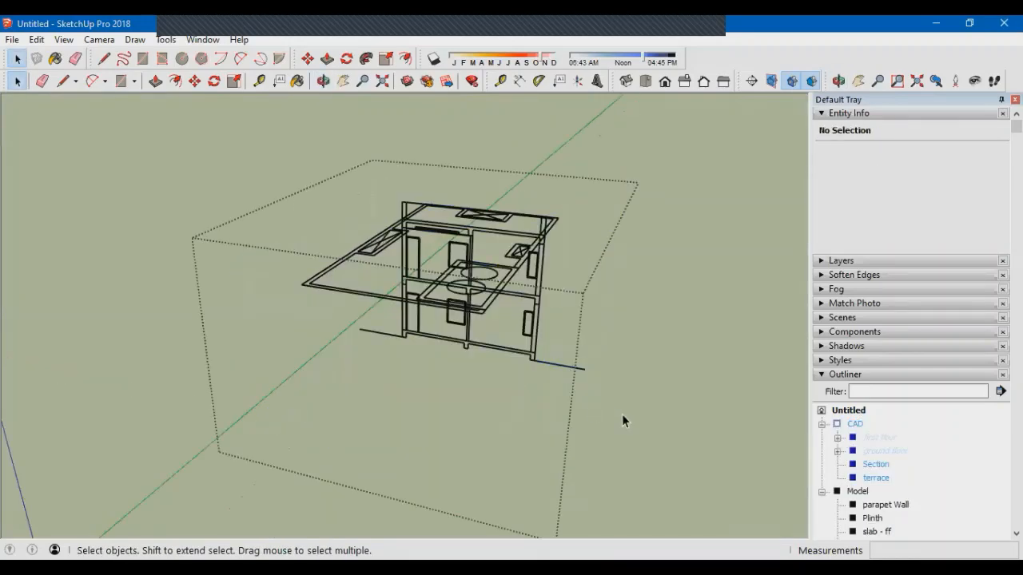
pyautogui.click(579, 459)
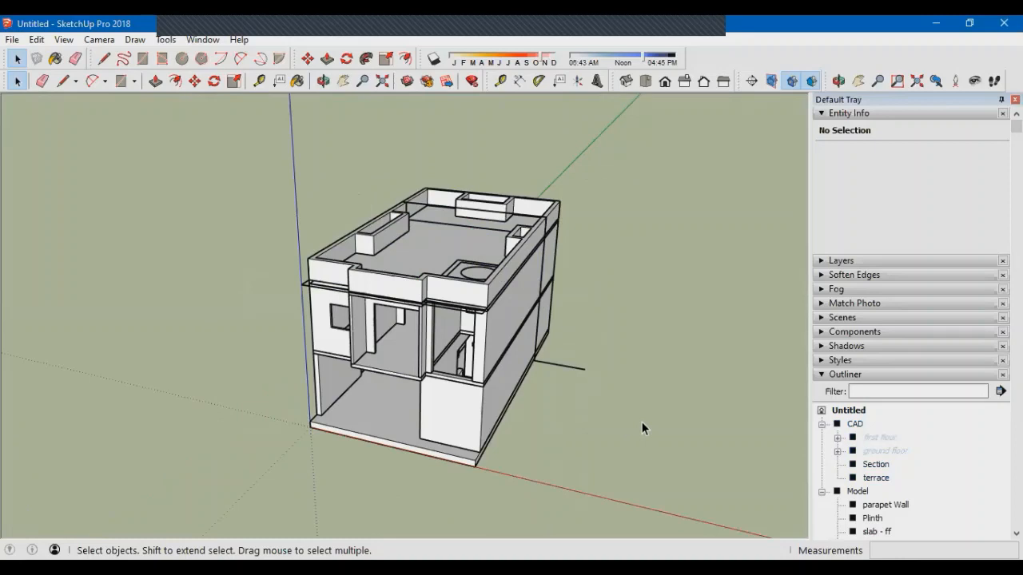
pyautogui.click(887, 452)
pyautogui.rightClick(896, 451)
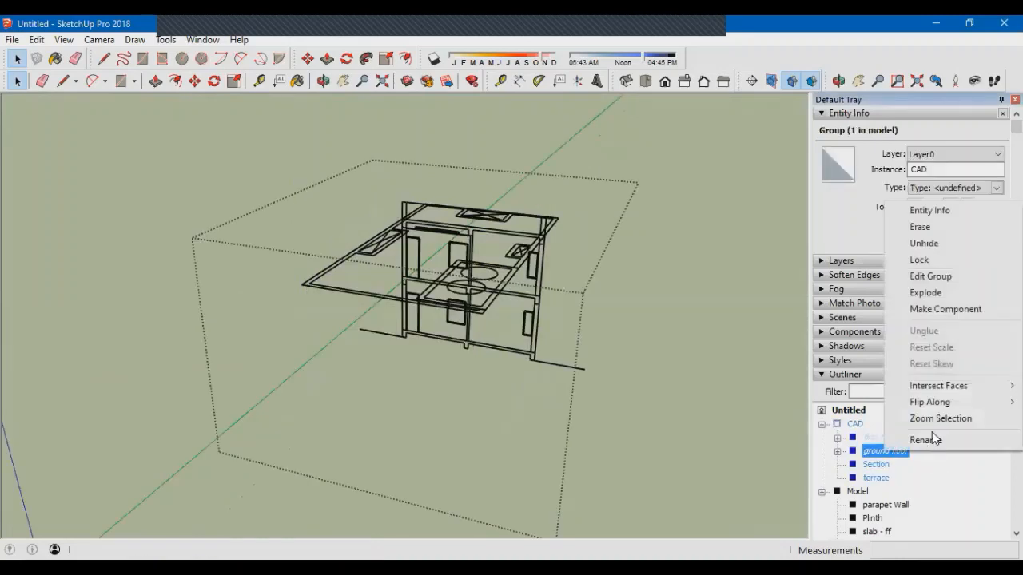
pyautogui.click(940, 246)
pyautogui.click(891, 439)
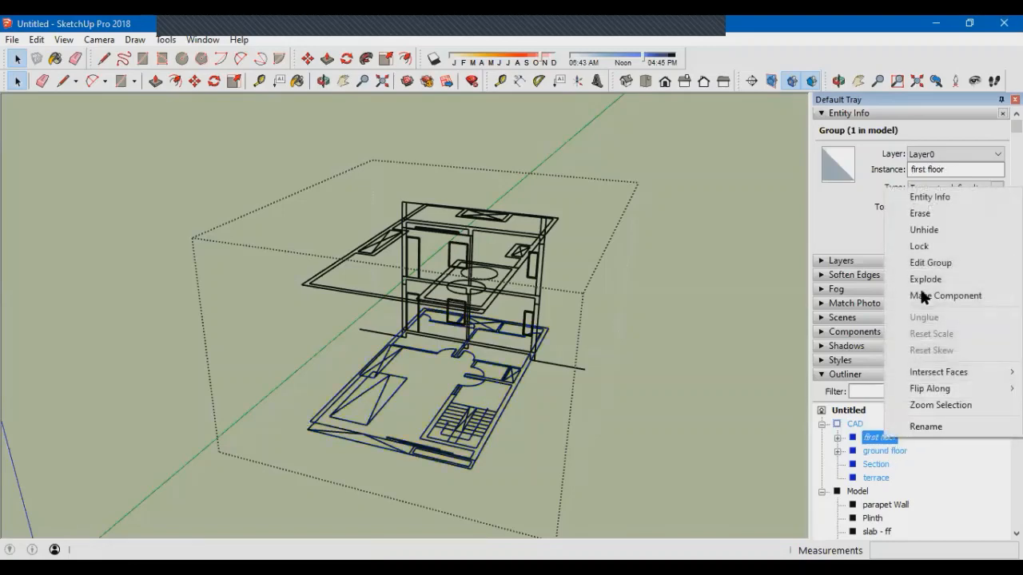
pyautogui.click(926, 231)
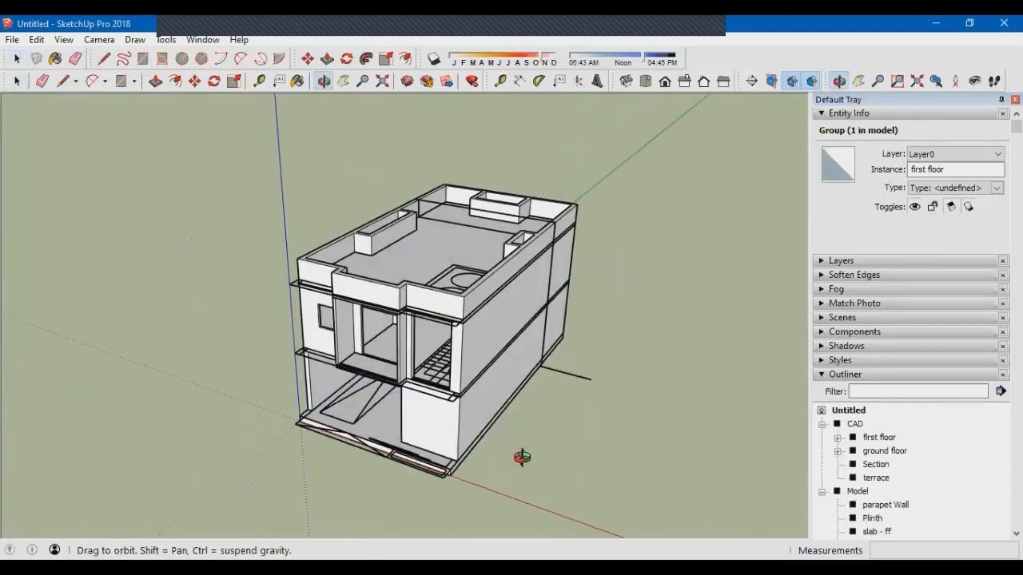
# Select the whole CAD group with its plans and section drawing and delete it, leaving only the Model group
pyautogui.scroll(3, 340, 455)
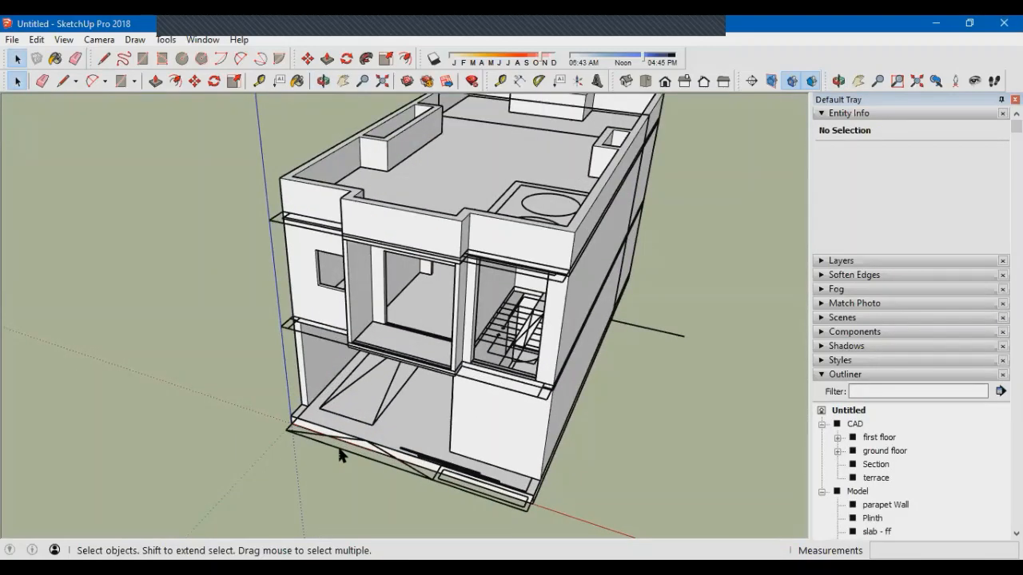
pyautogui.click(338, 449)
pyautogui.scroll(-3, 338, 449)
pyautogui.moveTo(543, 368); pyautogui.dragTo(611, 402, button='middle')
pyautogui.click(611, 402)
pyautogui.moveTo(426, 391); pyautogui.dragTo(479, 431, button='middle')
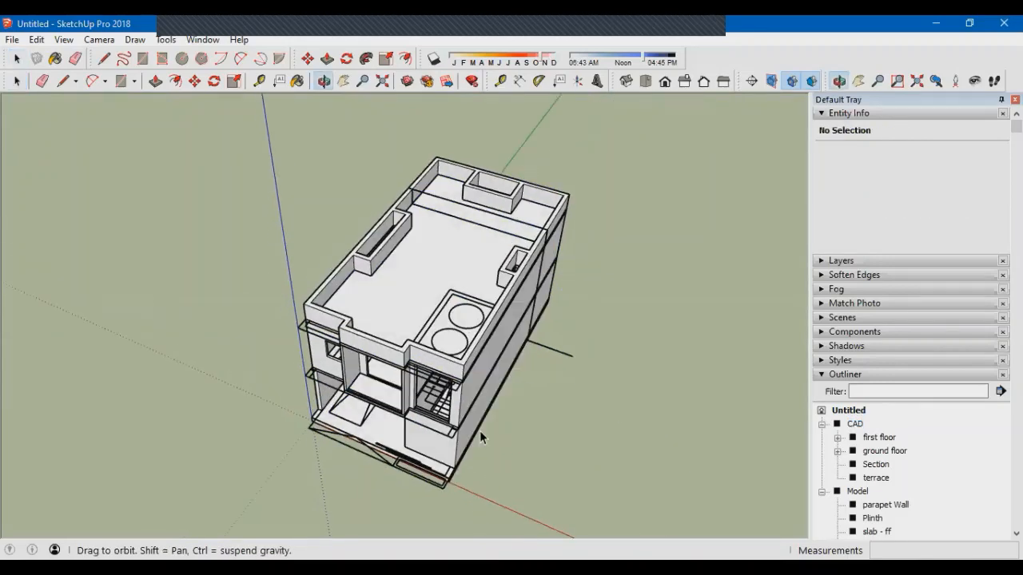
pyautogui.moveTo(394, 494); pyautogui.dragTo(424, 462, button='middle')
pyautogui.click(425, 472)
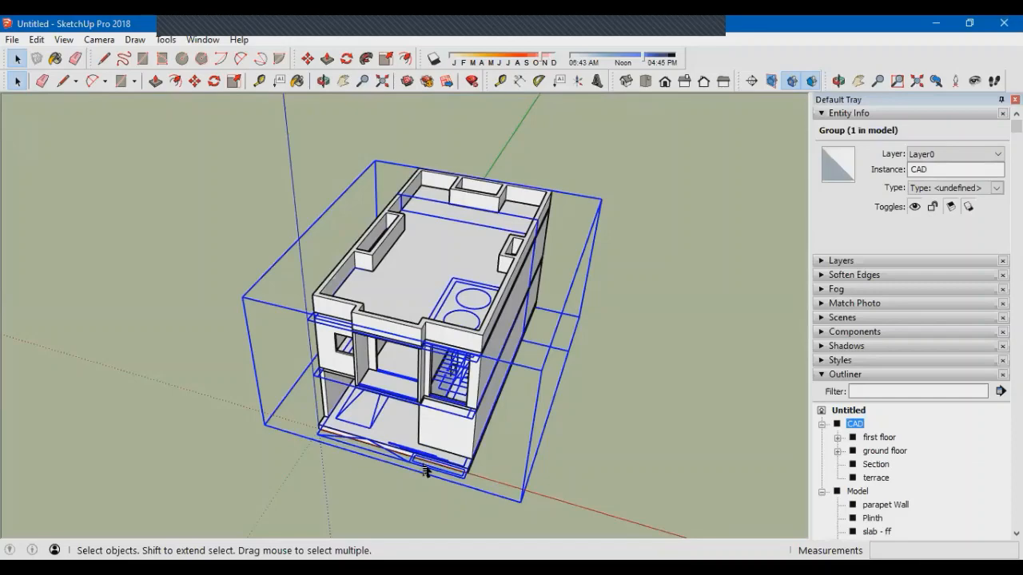
pyautogui.press('Delete')
# Place a section plane named Section 1, symbol 1, parallel to the long side wall and shift it further into the house
pyautogui.moveTo(418, 460); pyautogui.dragTo(397, 328, button='middle')
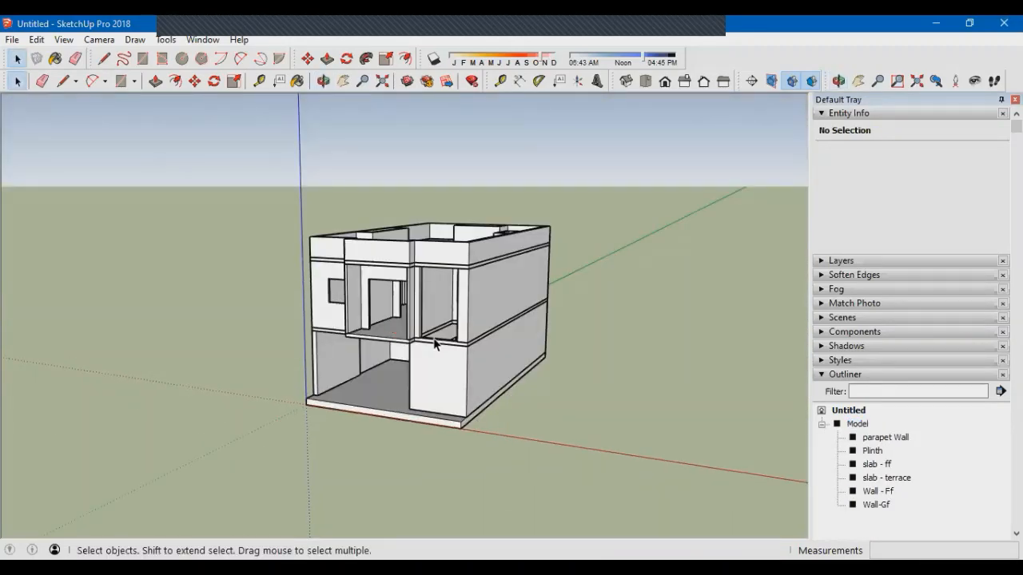
pyautogui.click(751, 81)
pyautogui.click(520, 333)
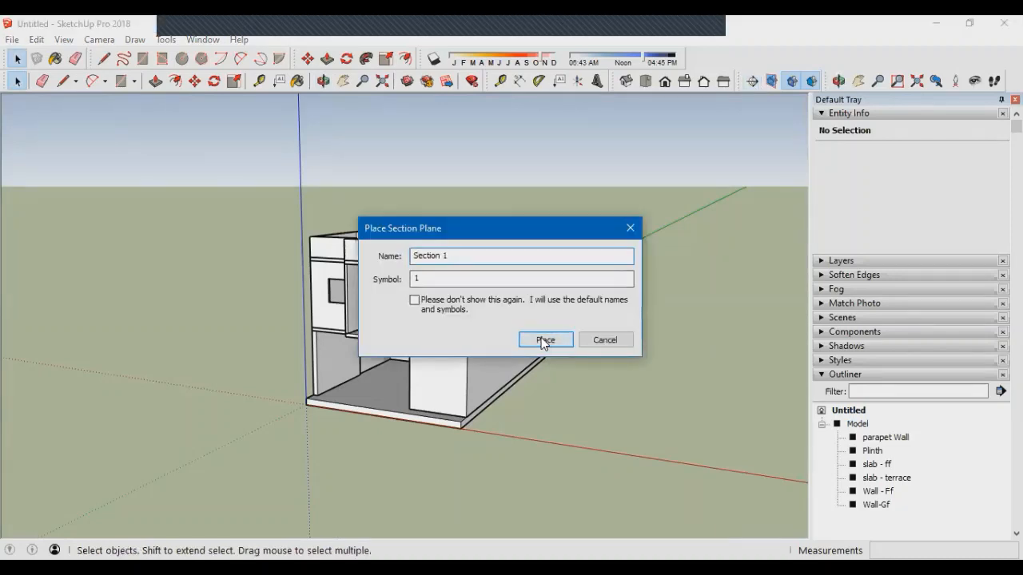
pyautogui.click(543, 338)
pyautogui.moveTo(544, 338); pyautogui.dragTo(543, 262, button='middle')
pyautogui.click(562, 205)
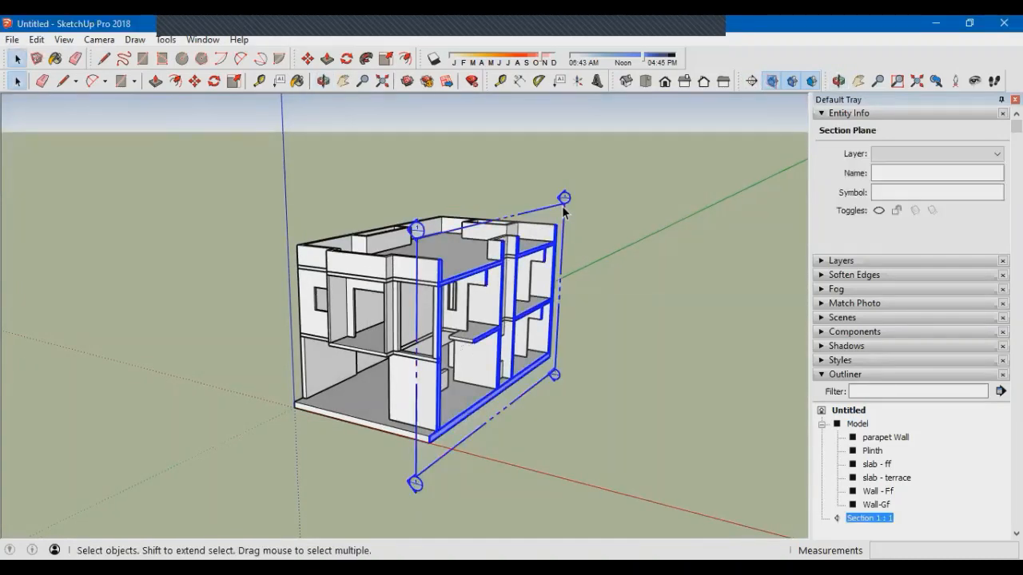
pyautogui.moveTo(563, 207); pyautogui.dragTo(514, 196)
# Turn off the display of section planes and examine the lengthwise cut through the slabs, walls and parapet
pyautogui.moveTo(400, 296); pyautogui.dragTo(426, 293, button='middle')
pyautogui.press('space')
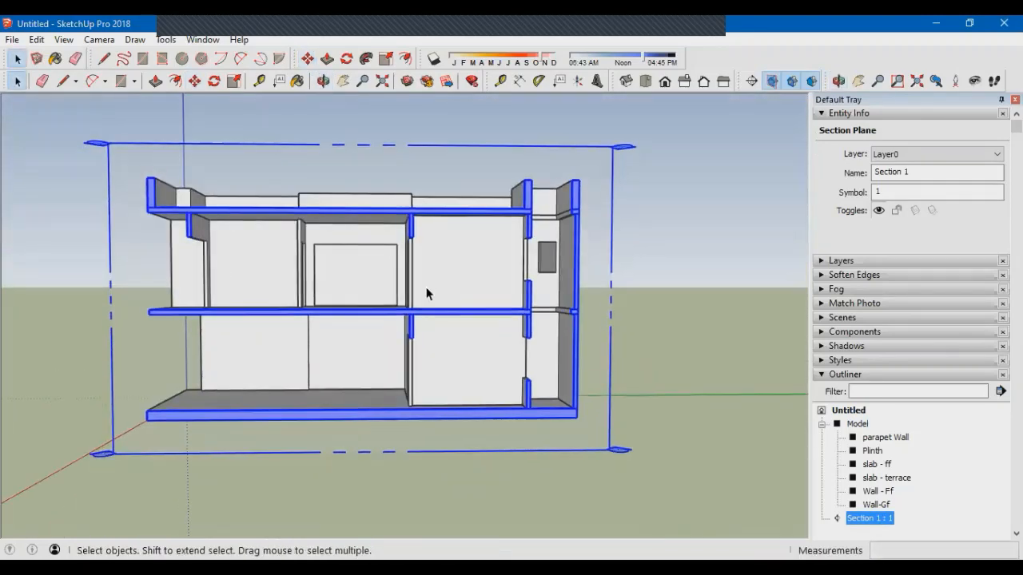
pyautogui.click(765, 82)
pyautogui.moveTo(343, 363); pyautogui.dragTo(320, 365, button='middle')
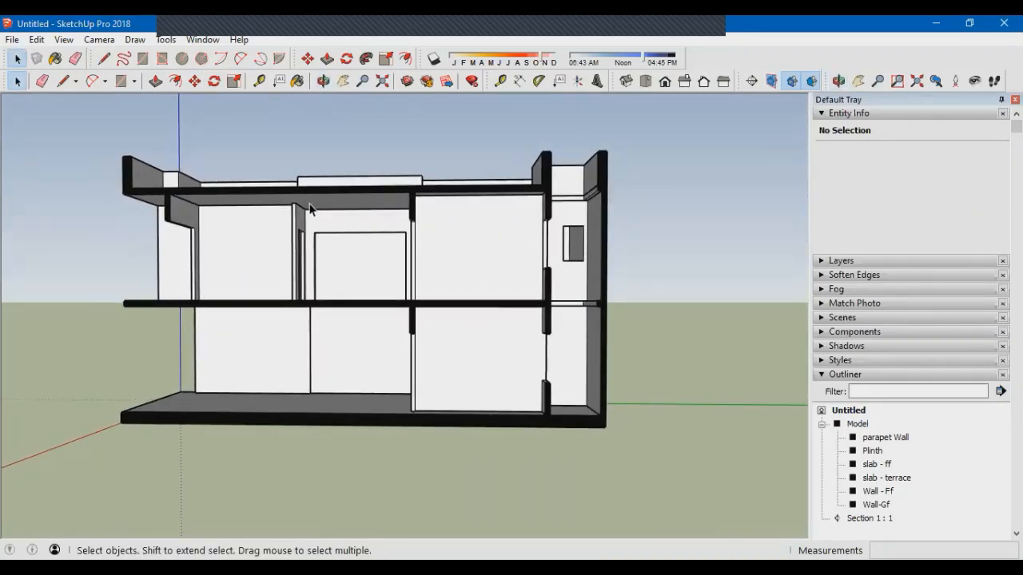
pyautogui.moveTo(286, 287); pyautogui.dragTo(612, 245, button='middle')
pyautogui.moveTo(508, 286); pyautogui.dragTo(619, 321, button='middle')
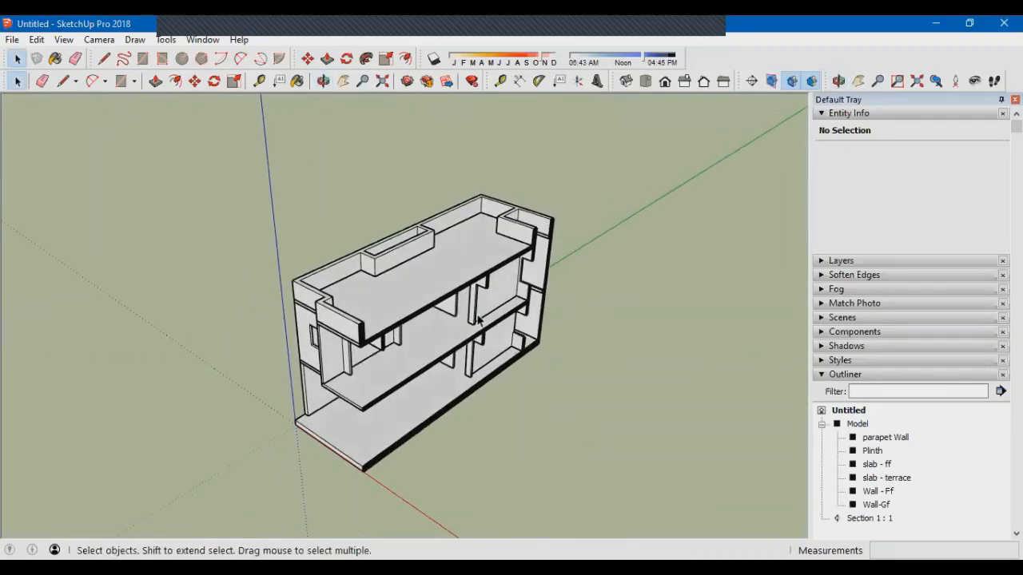
pyautogui.moveTo(477, 320); pyautogui.dragTo(482, 343, button='middle')
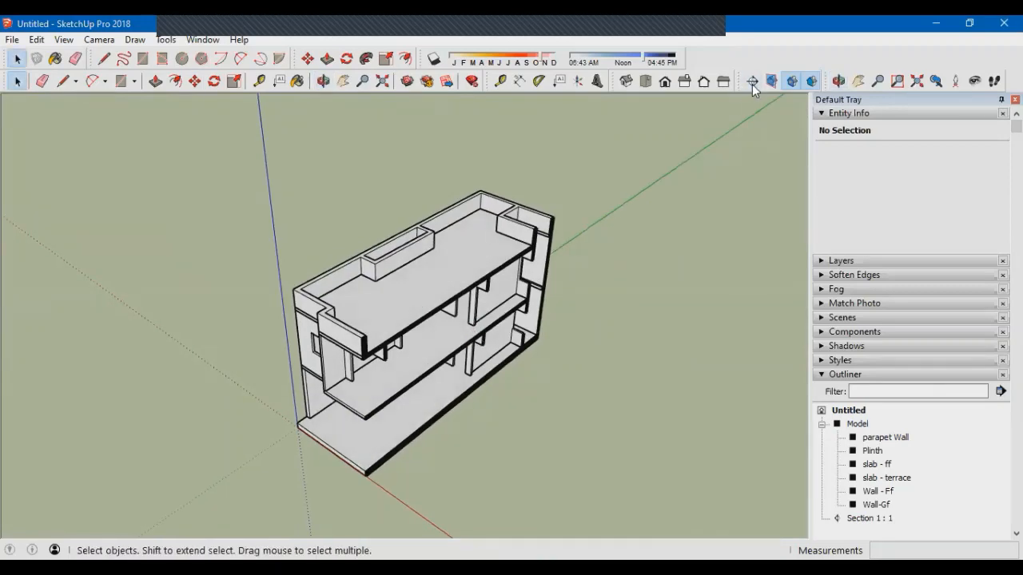
# Place a second section plane, Section 2, parallel to the front face so it cuts across the house's width
pyautogui.click(752, 83)
pyautogui.click(538, 342)
pyautogui.click(331, 335)
pyautogui.scroll(-3, 331, 335)
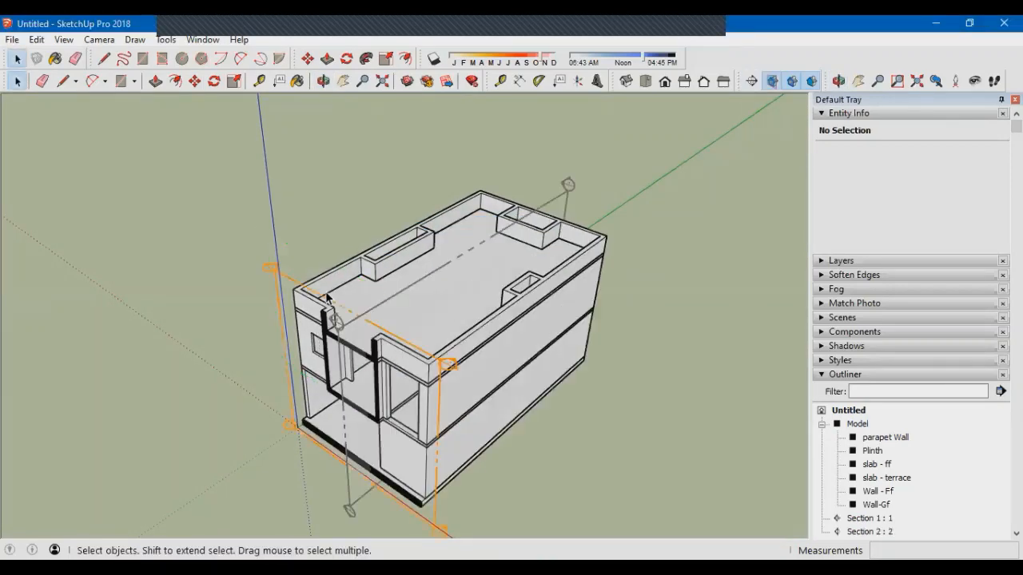
pyautogui.scroll(2, 300, 292)
# Move the Section 2 plane about 35' along the green axis to cut through the rear rooms
pyautogui.click(294, 273)
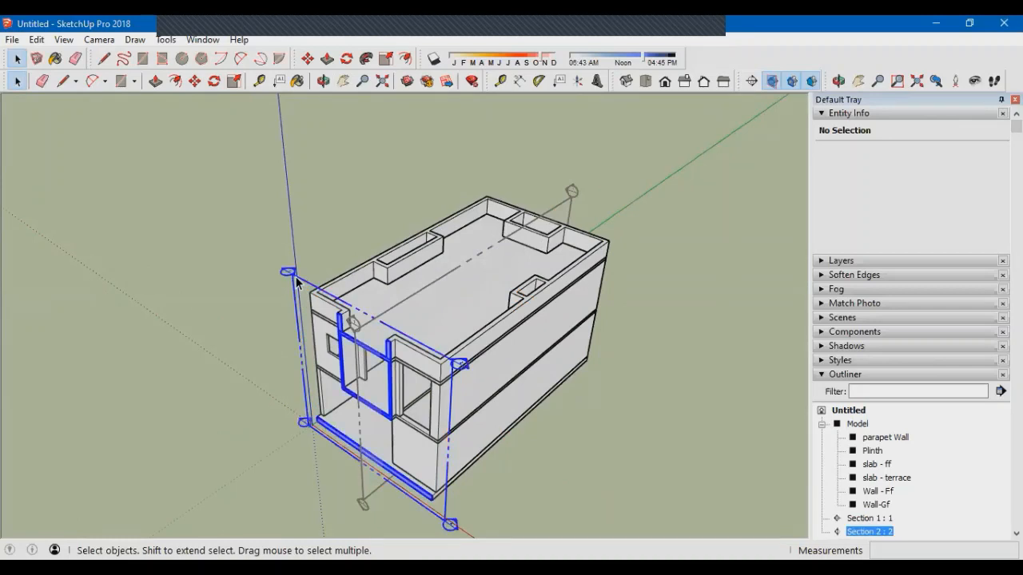
pyautogui.press('m')
pyautogui.click(276, 239)
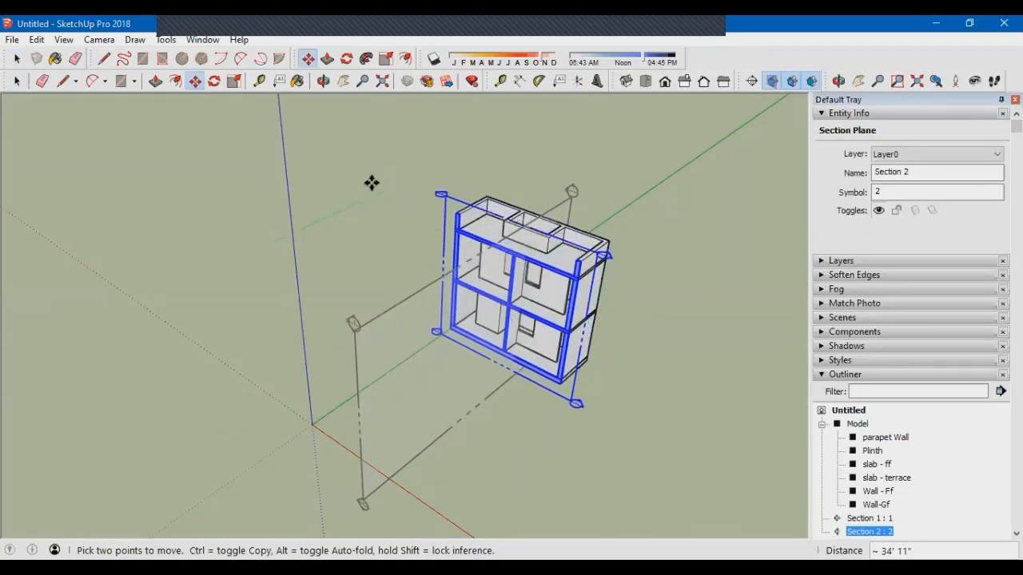
pyautogui.click(366, 185)
# Examine the cross-section through the rear rooms on both floors
pyautogui.moveTo(608, 287); pyautogui.dragTo(695, 200, button='middle')
pyautogui.moveTo(584, 328); pyautogui.dragTo(541, 336, button='middle')
pyautogui.scroll(3, 536, 315)
pyautogui.press('space')
pyautogui.click(601, 351)
pyautogui.scroll(-1, 601, 351)
pyautogui.click(601, 356)
pyautogui.moveTo(601, 355); pyautogui.dragTo(520, 267, button='middle')
pyautogui.scroll(2, 490, 398)
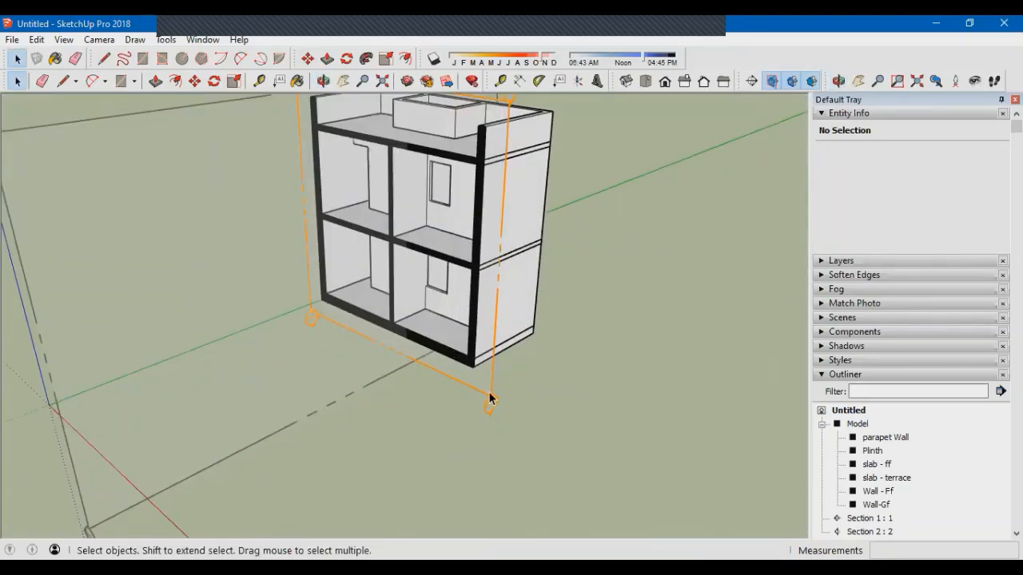
# Move the Section 2 plane about 11' 8" back toward the front so it cuts through the two side shafts
pyautogui.click(490, 398)
pyautogui.scroll(-3, 511, 411)
pyautogui.press('m')
pyautogui.click(648, 394)
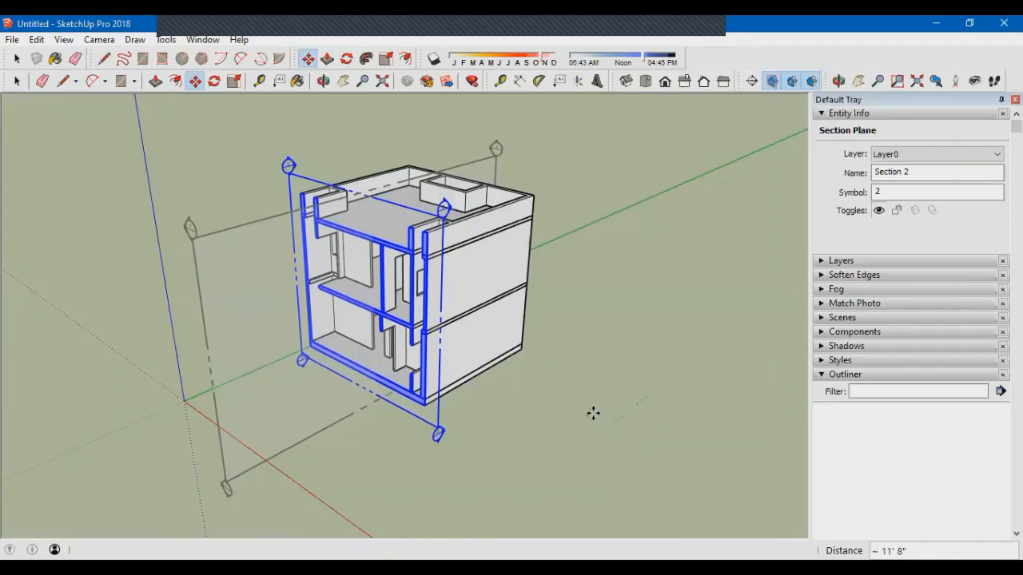
pyautogui.moveTo(593, 413); pyautogui.dragTo(655, 318, button='middle')
pyautogui.scroll(2, 483, 279)
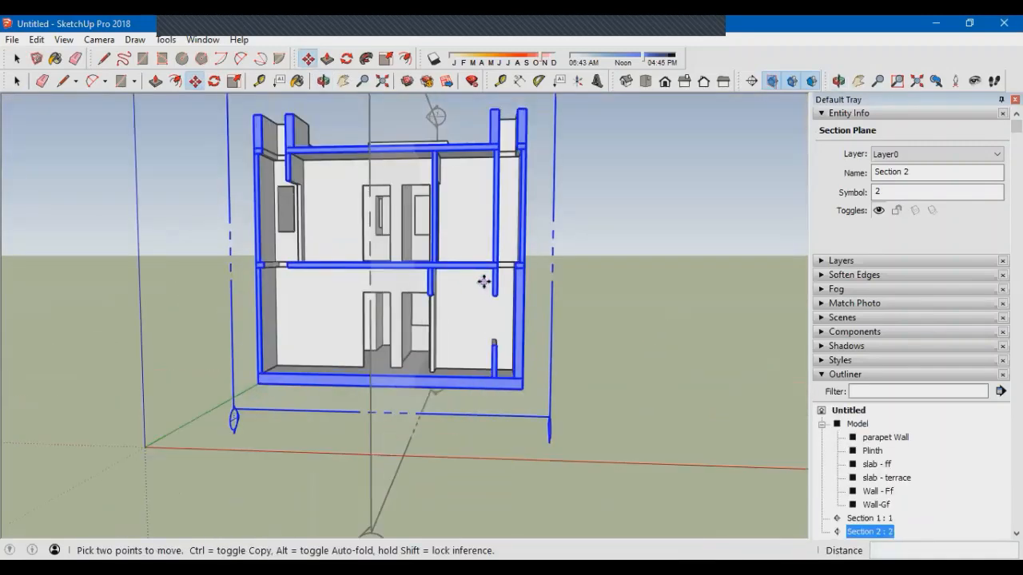
pyautogui.press('space')
# Examine the cross-section through the side shafts, comparing the walls, slabs and parapet from the front and above
pyautogui.moveTo(482, 281); pyautogui.dragTo(412, 332, button='middle')
pyautogui.scroll(1, 450, 292)
pyautogui.scroll(-1, 360, 281)
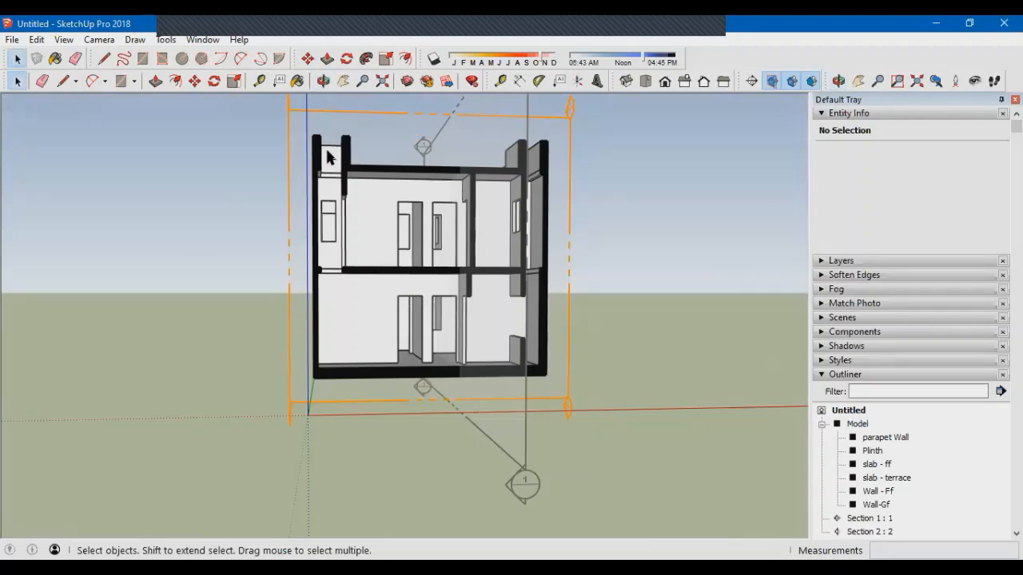
pyautogui.moveTo(477, 363); pyautogui.dragTo(484, 375, button='middle')
pyautogui.moveTo(484, 338)
pyautogui.mouseDown(button='middle')
pyautogui.moveTo(520, 347)
pyautogui.moveTo(500, 343)
pyautogui.mouseUp(button='middle')
pyautogui.moveTo(384, 226); pyautogui.dragTo(394, 425, button='middle')
pyautogui.scroll(-1, 416, 438)
pyautogui.scroll(1, 416, 439)
# Slide the Section 2 plane through the front part of the house and return it to cut through the side shafts
pyautogui.click(423, 426)
pyautogui.scroll(-1, 422, 427)
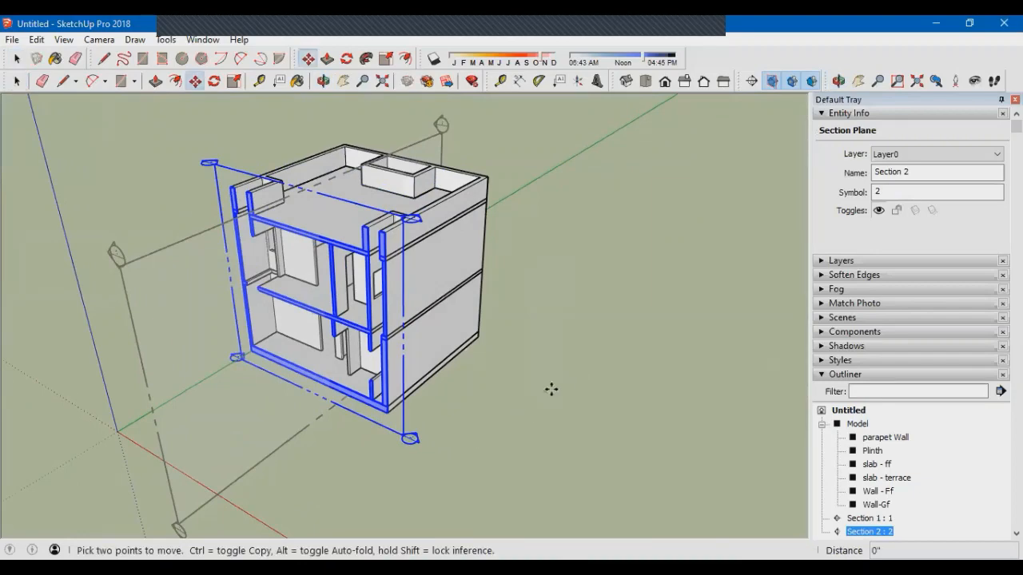
pyautogui.click(530, 407)
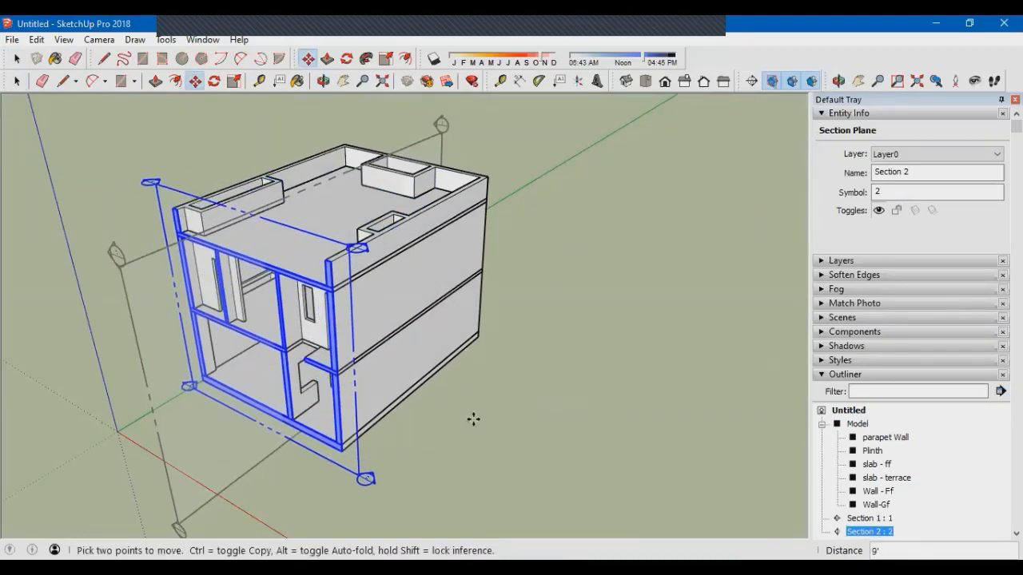
pyautogui.moveTo(473, 419); pyautogui.dragTo(551, 358, button='middle')
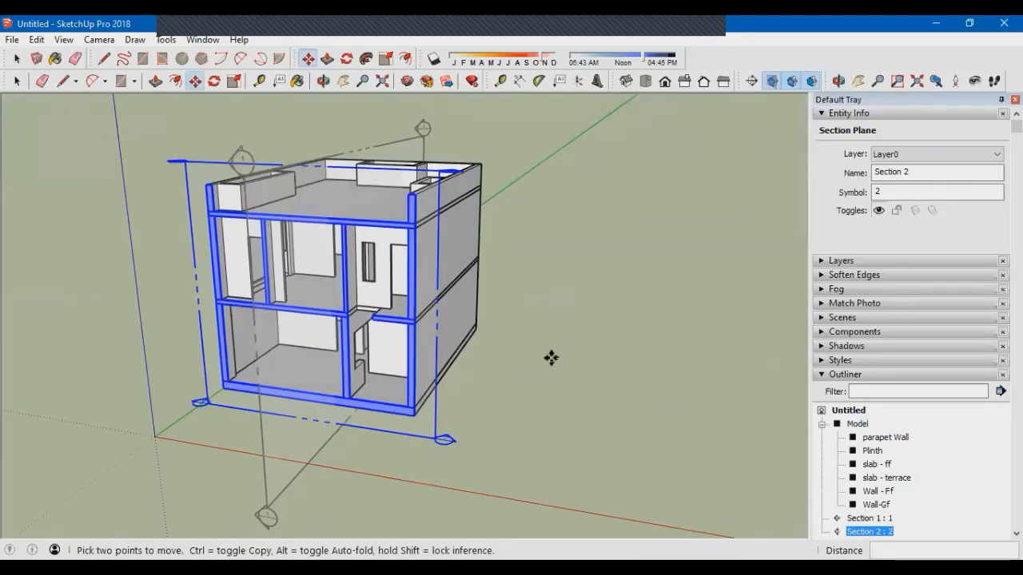
pyautogui.click(551, 358)
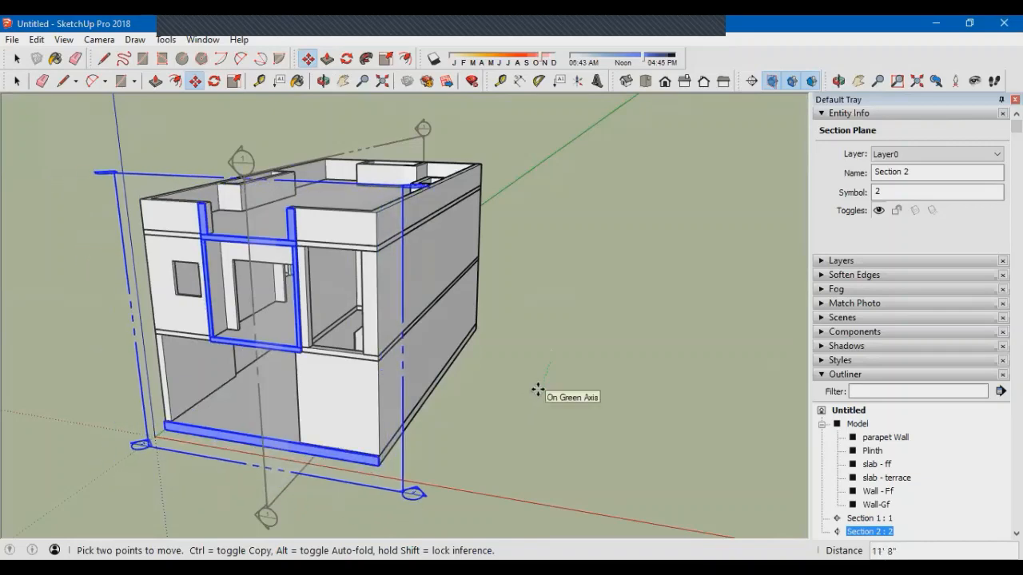
pyautogui.click(548, 378)
# Examine the cross-section from the front, checking how the inner walls of both floors line up at the first-floor slab
pyautogui.moveTo(548, 379); pyautogui.dragTo(711, 273, button='middle')
pyautogui.scroll(2, 432, 265)
pyautogui.scroll(2, 432, 265)
pyautogui.moveTo(433, 265); pyautogui.dragTo(444, 270, button='middle')
pyautogui.press('space')
pyautogui.scroll(-2, 446, 269)
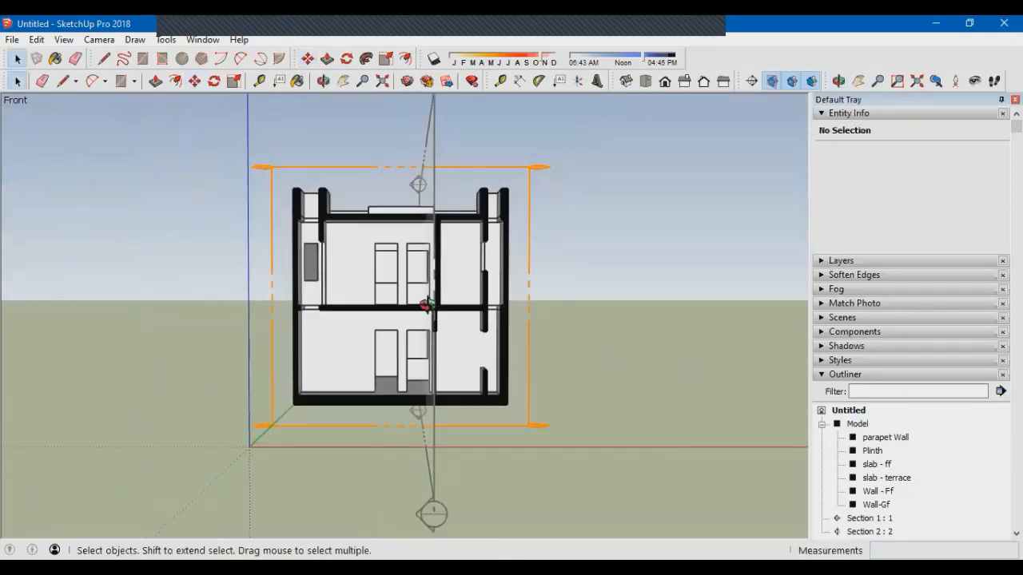
pyautogui.moveTo(426, 306); pyautogui.dragTo(412, 309, button='middle')
pyautogui.moveTo(443, 353); pyautogui.dragTo(432, 383, button='middle')
pyautogui.scroll(1, 463, 354)
pyautogui.scroll(5, 445, 345)
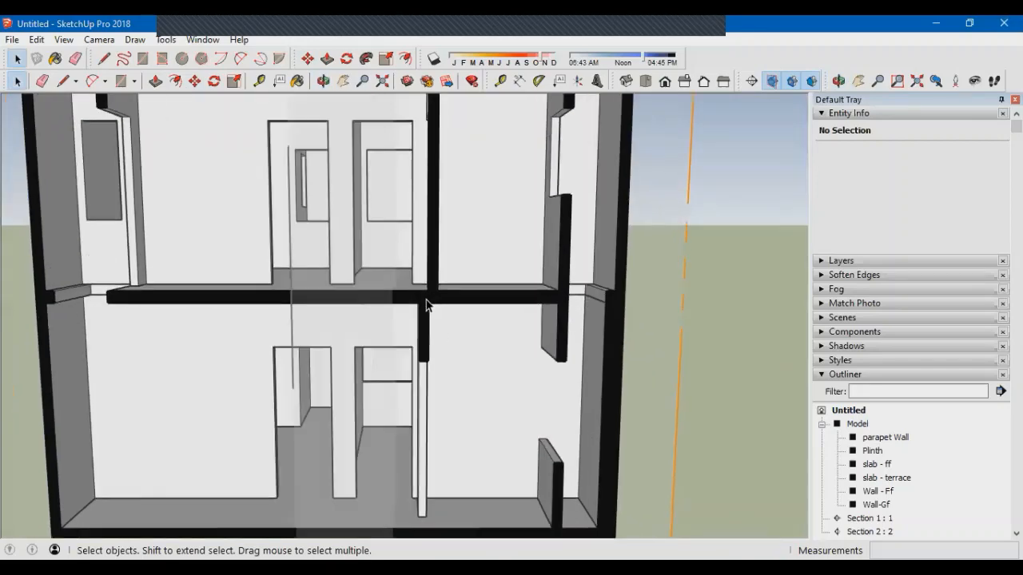
pyautogui.moveTo(426, 320); pyautogui.dragTo(428, 369, button='middle')
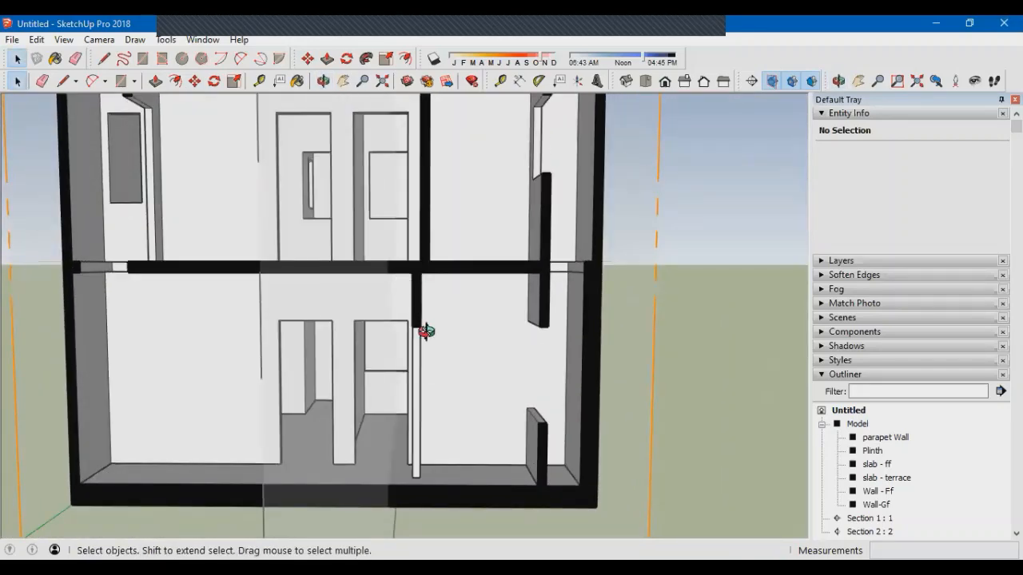
pyautogui.moveTo(426, 331); pyautogui.dragTo(398, 301, button='middle')
pyautogui.scroll(-3, 438, 323)
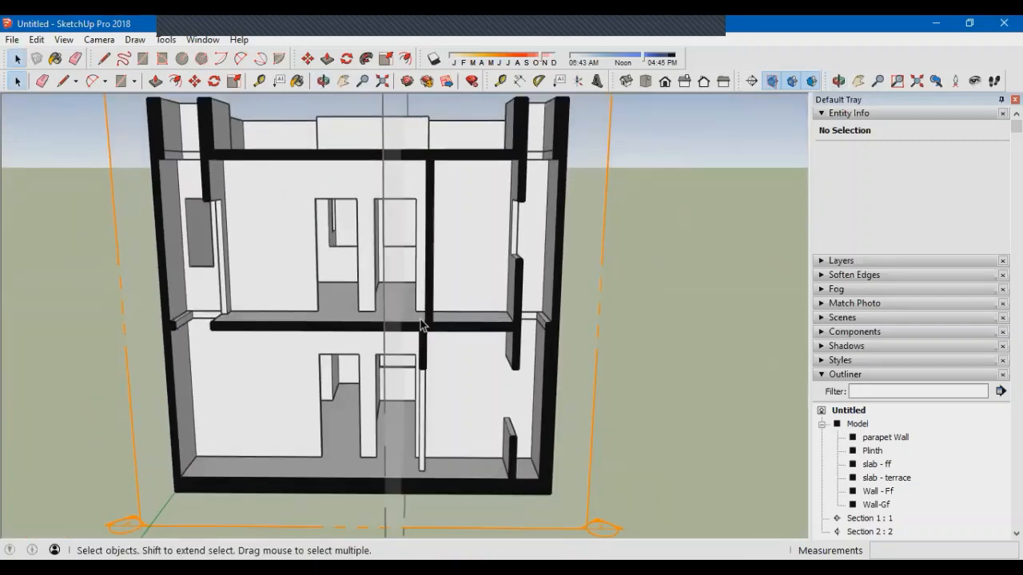
pyautogui.scroll(-2, 440, 282)
pyautogui.moveTo(436, 285); pyautogui.dragTo(304, 401, button='middle')
pyautogui.moveTo(436, 238); pyautogui.dragTo(471, 163, button='middle')
pyautogui.moveTo(436, 345); pyautogui.dragTo(499, 234, button='middle')
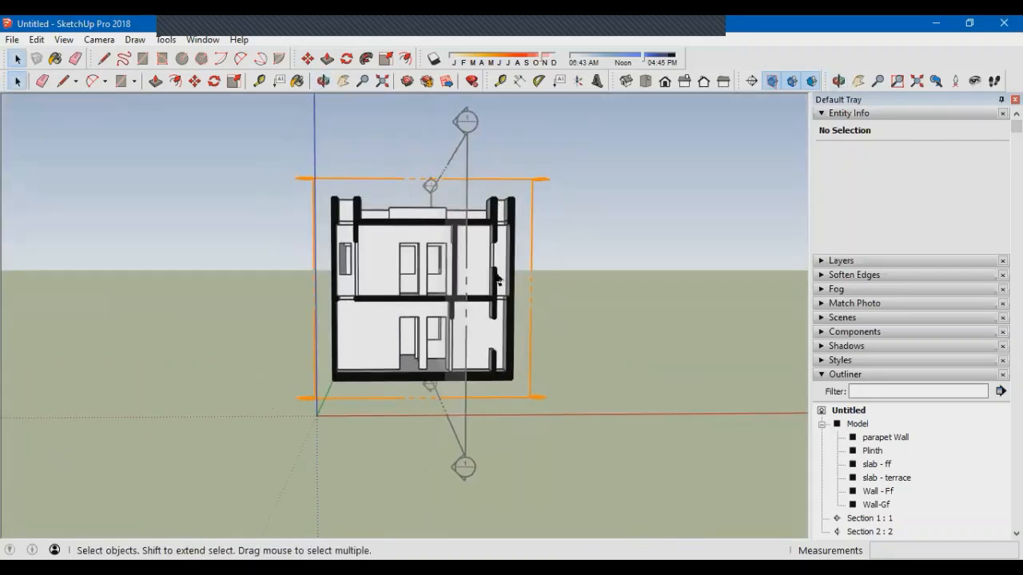
pyautogui.moveTo(580, 337); pyautogui.dragTo(550, 326, button='middle')
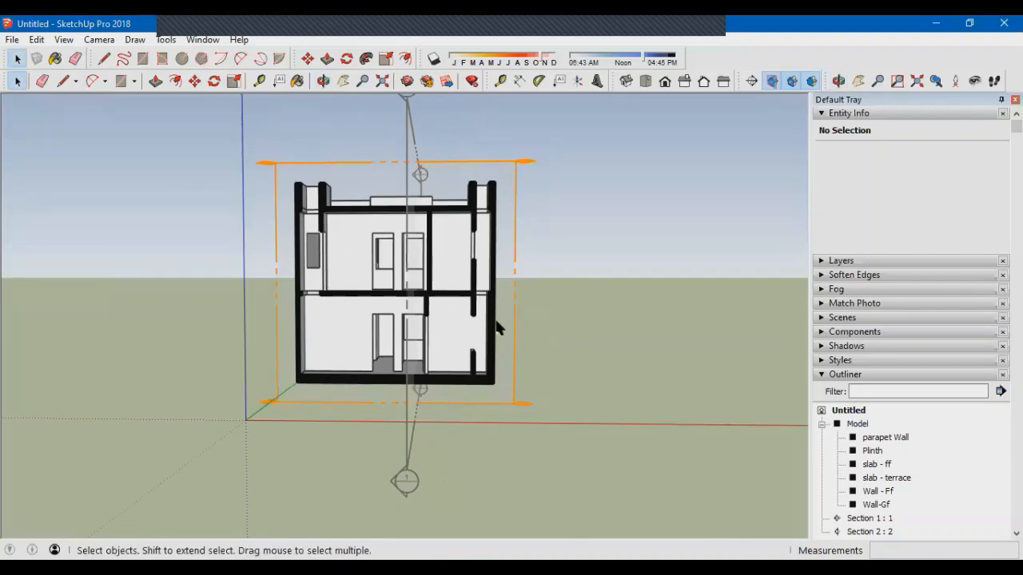
pyautogui.scroll(2, 496, 324)
pyautogui.moveTo(486, 331); pyautogui.dragTo(461, 368, button='middle')
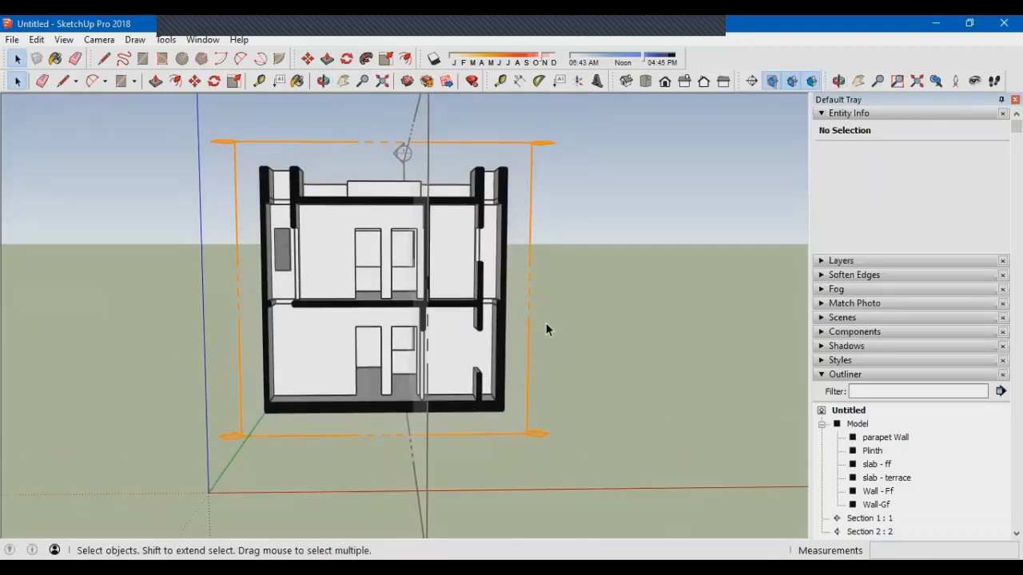